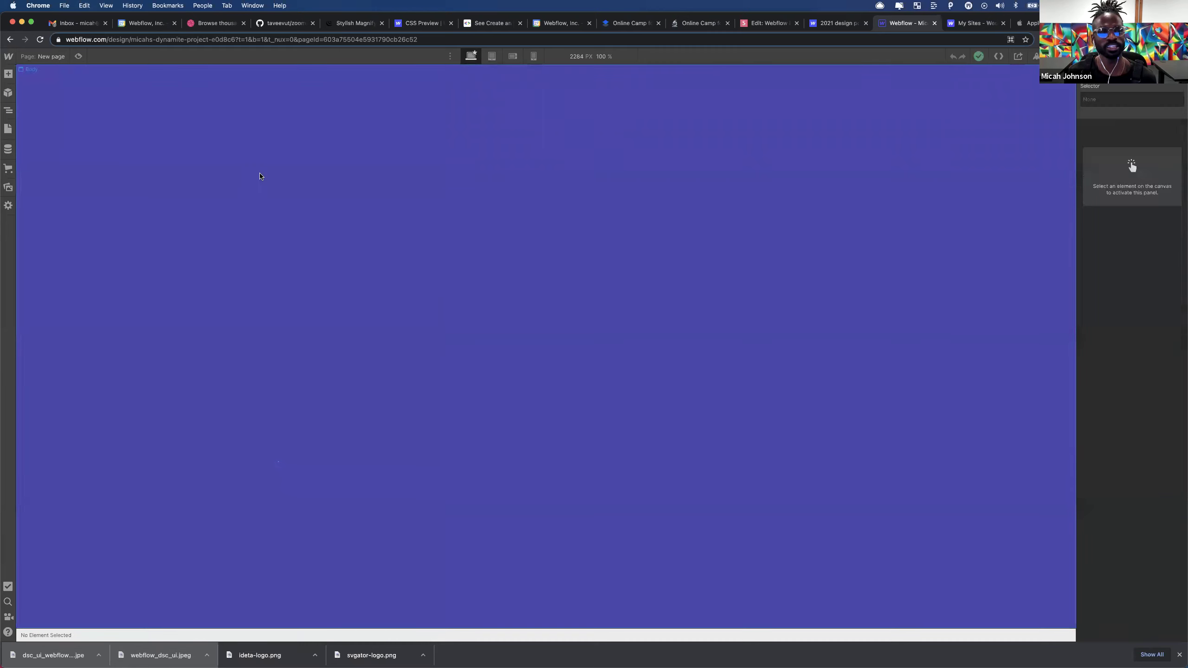
- Set the background color of the Body (All Pages) tag to #131313
{"action": "left_click", "coordinate": [7, 111]}
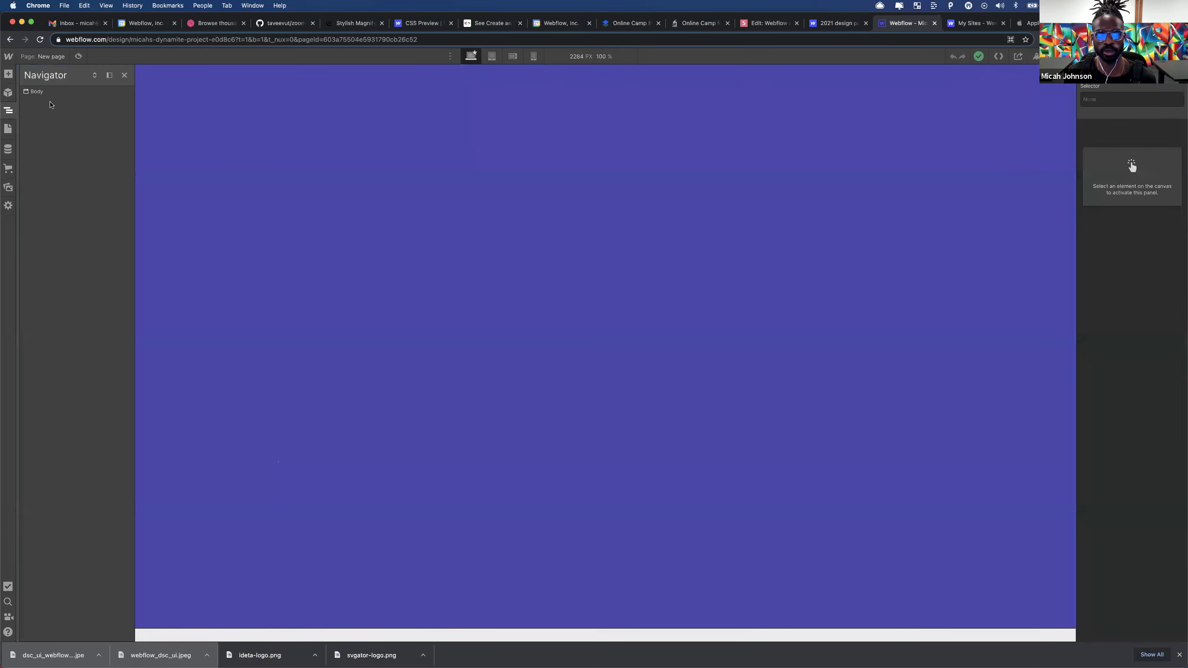
{"action": "left_click", "coordinate": [37, 93]}
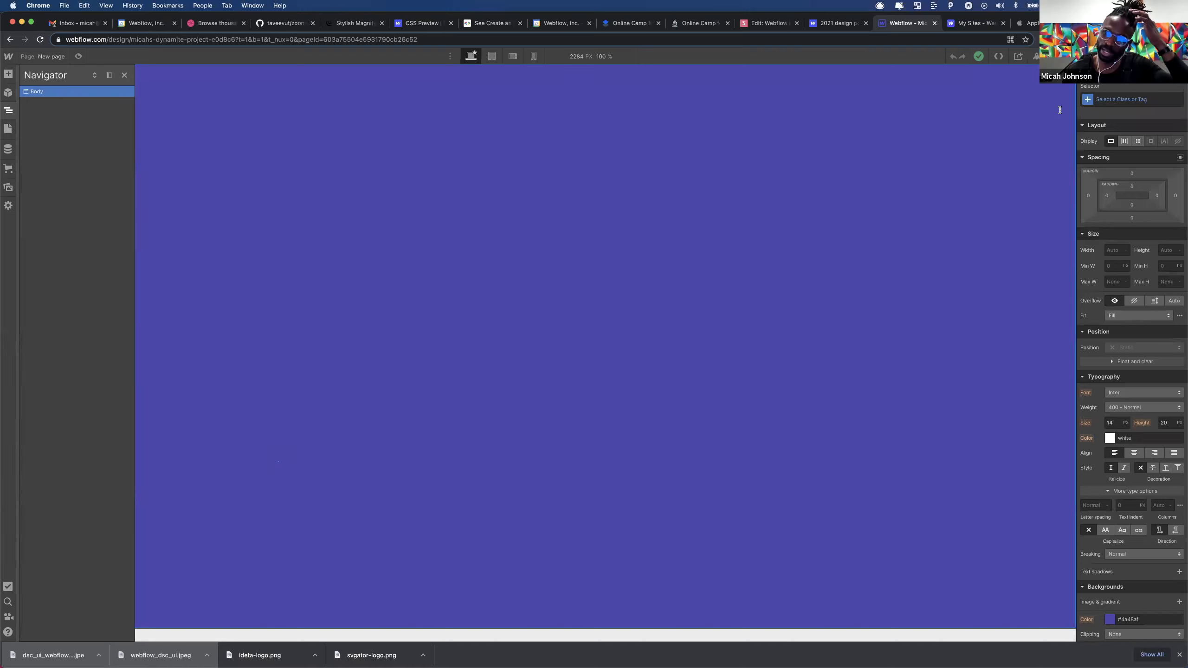
{"action": "left_click", "coordinate": [1125, 97]}
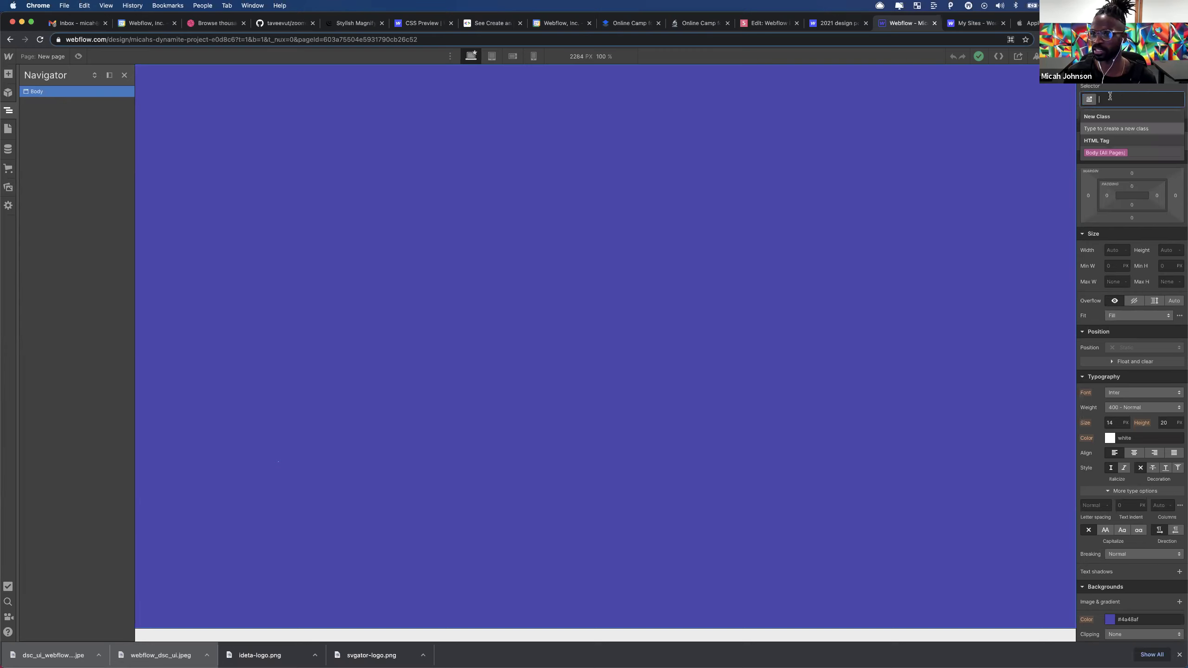
{"action": "left_click", "coordinate": [1112, 154]}
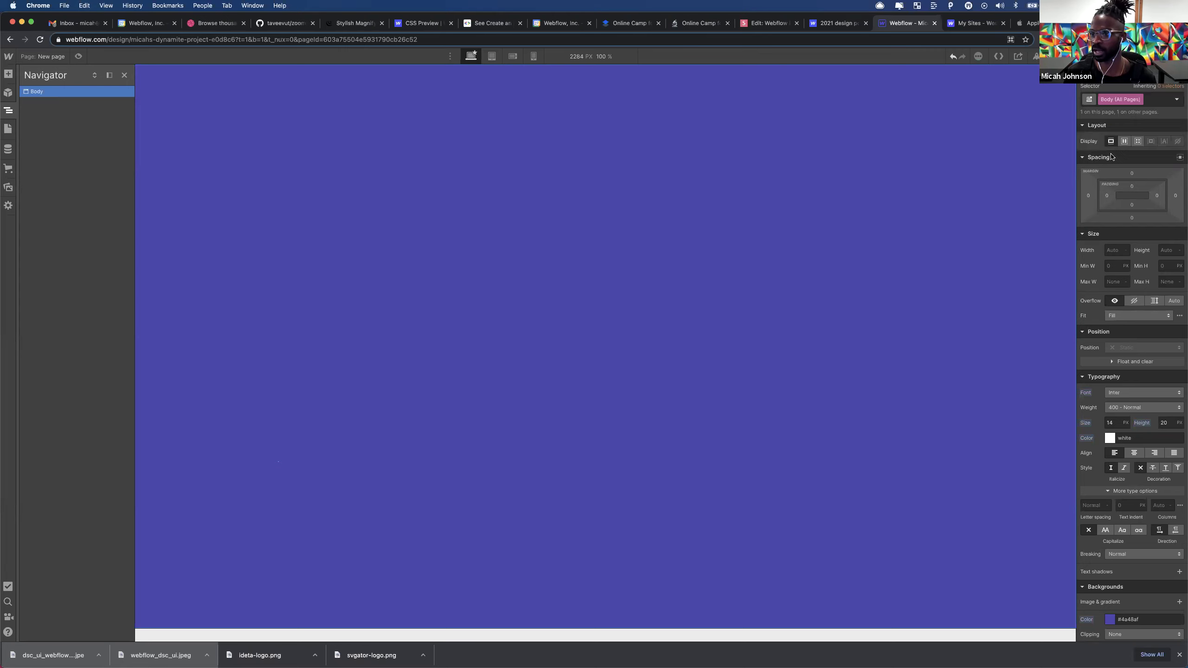
{"action": "scroll", "coordinate": [1103, 332], "scroll_direction": "down", "scroll_amount": 4}
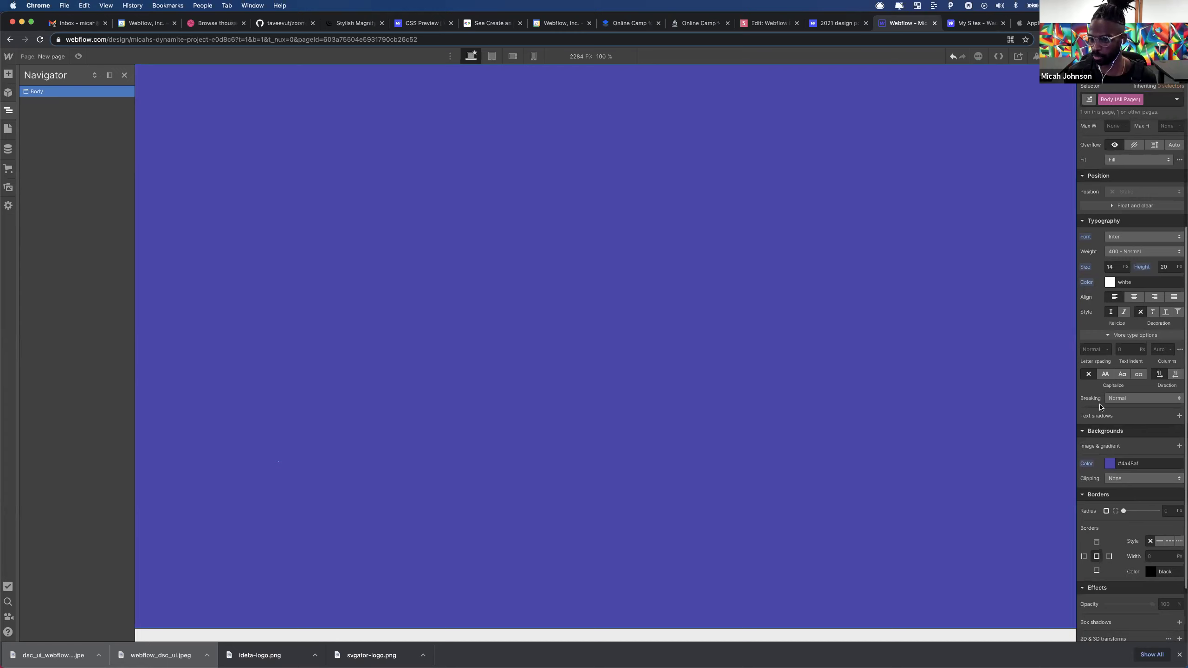
{"action": "scroll", "coordinate": [1113, 321], "scroll_direction": "down", "scroll_amount": 1}
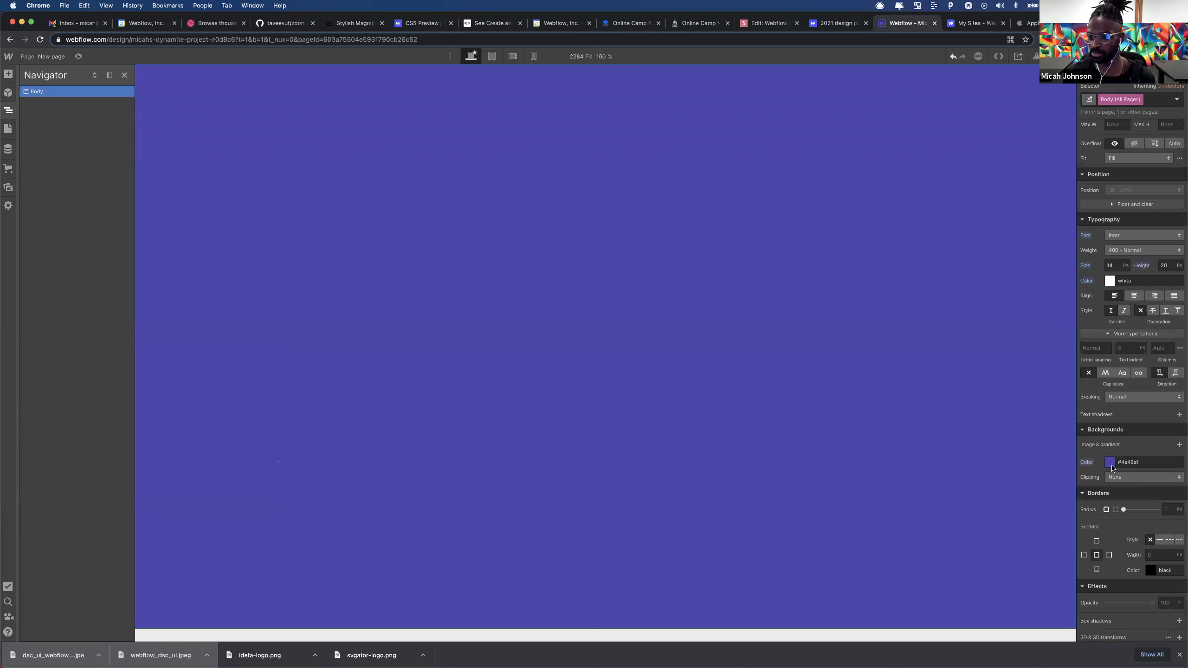
{"action": "left_click", "coordinate": [1110, 462]}
{"action": "left_click_drag", "start_coordinate": [1108, 522], "coordinate": [1081, 539]}
{"action": "left_click", "coordinate": [204, 192]}
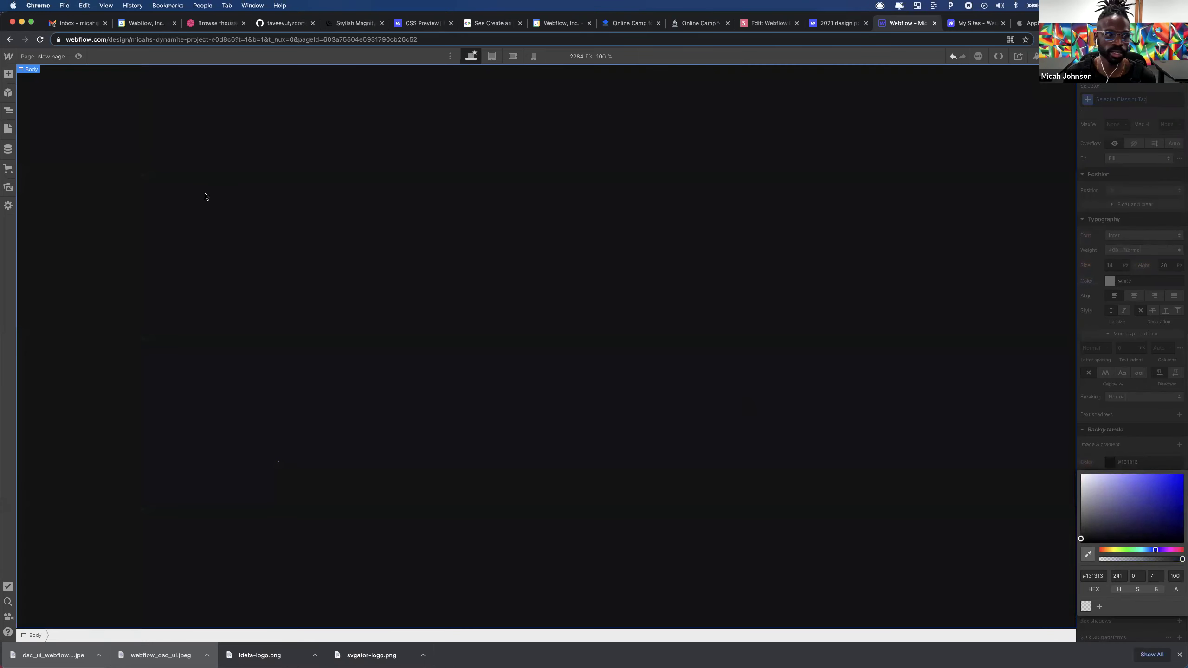
- Switch from the new page to the Home page and add a Section element to its empty body
{"action": "left_click", "coordinate": [52, 57]}
{"action": "left_click", "coordinate": [40, 124]}
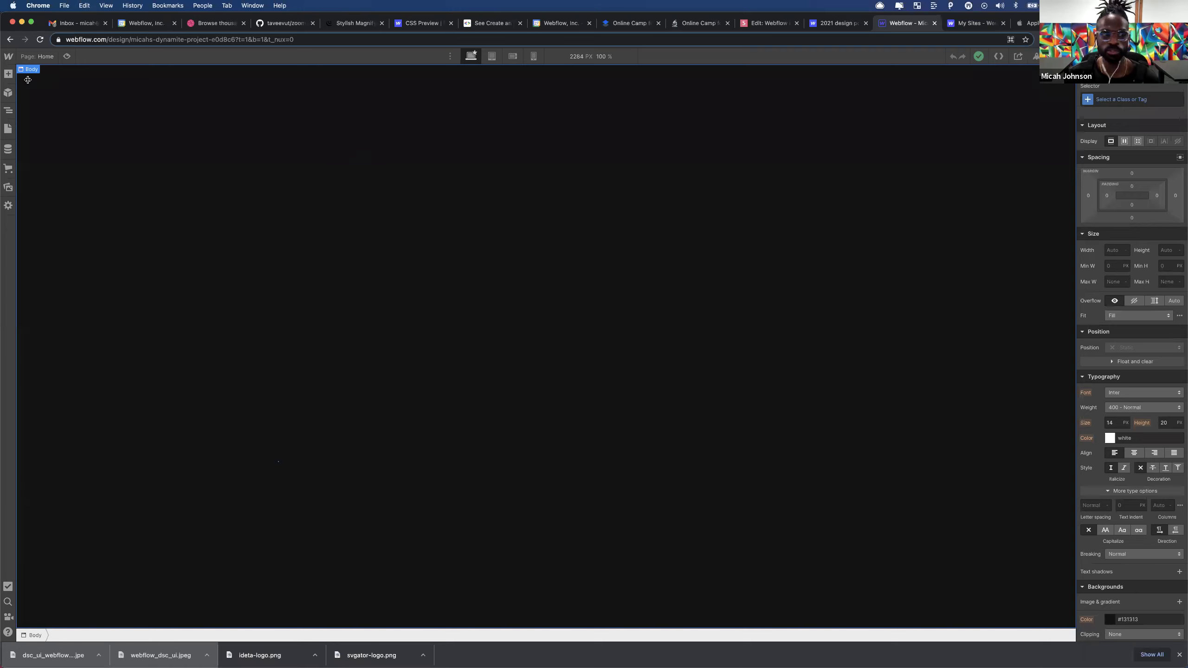
{"action": "left_click", "coordinate": [7, 74]}
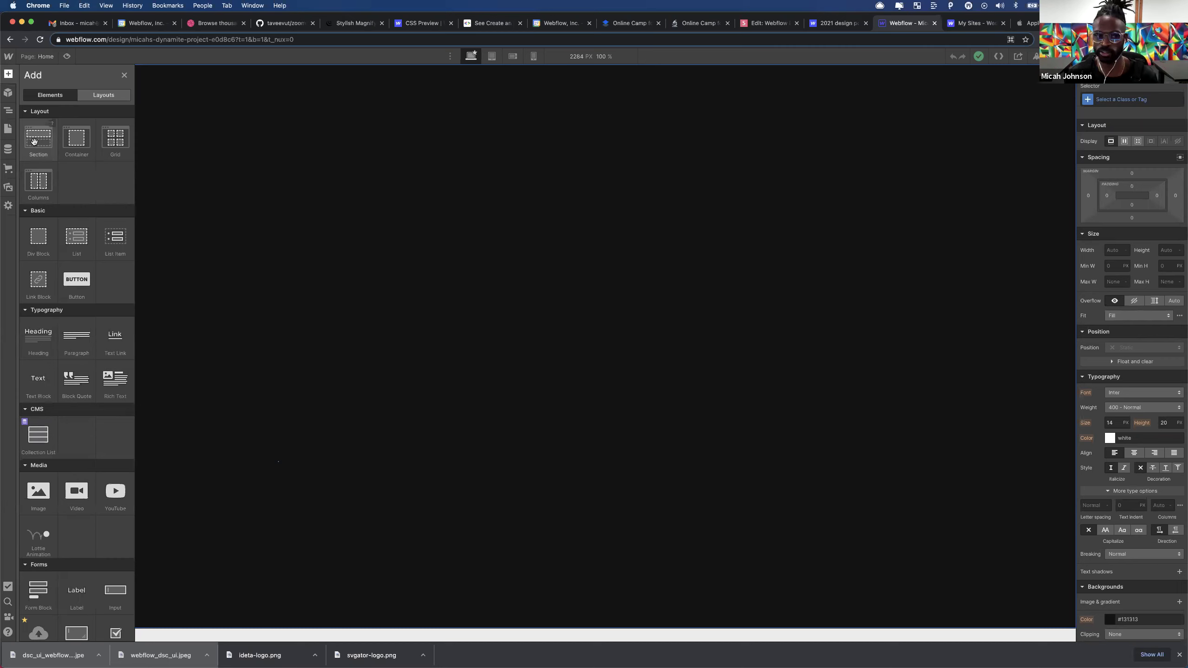
{"action": "left_click_drag", "start_coordinate": [34, 146], "coordinate": [380, 119]}
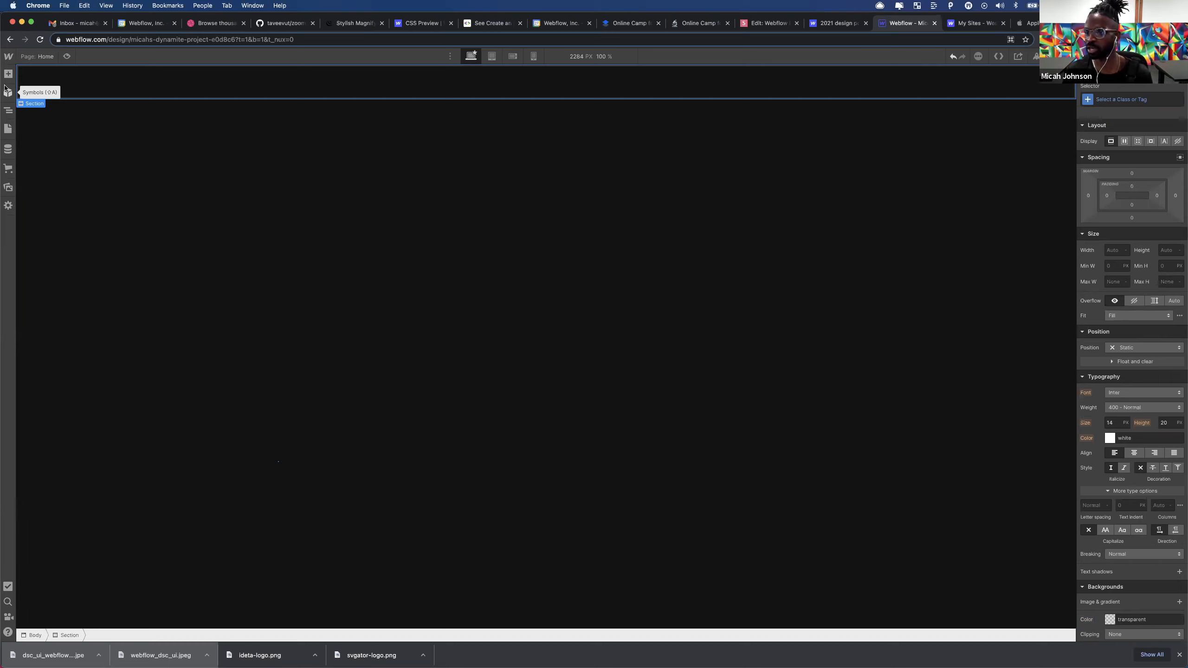
{"action": "left_click", "coordinate": [1116, 99]}
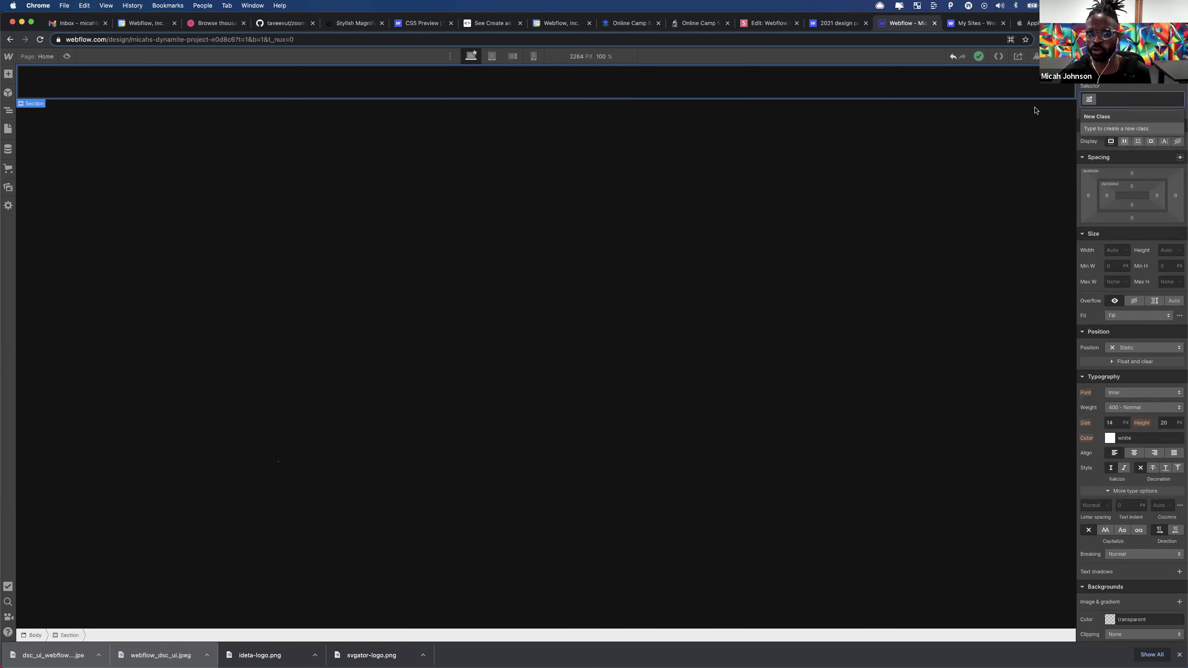
- Switch to Webflow University, search the lessons for "class", and read how to create and apply classes in the Classes lesson
{"action": "left_click", "coordinate": [421, 23]}
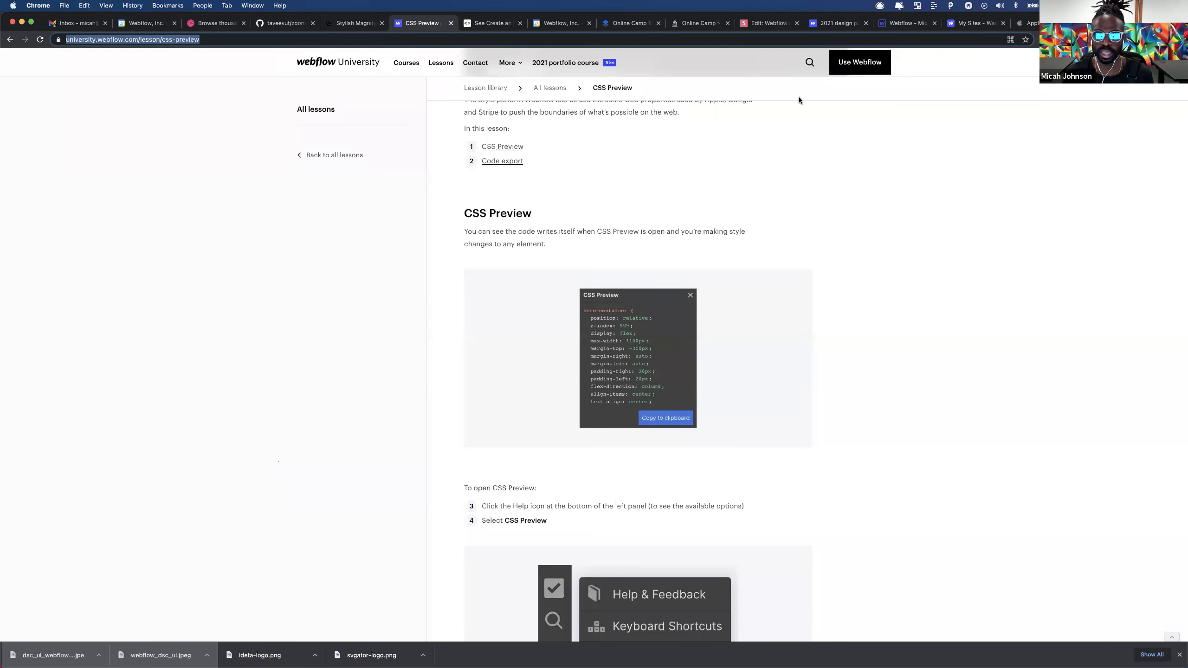
{"action": "scroll", "coordinate": [733, 141], "scroll_direction": "up", "scroll_amount": 6}
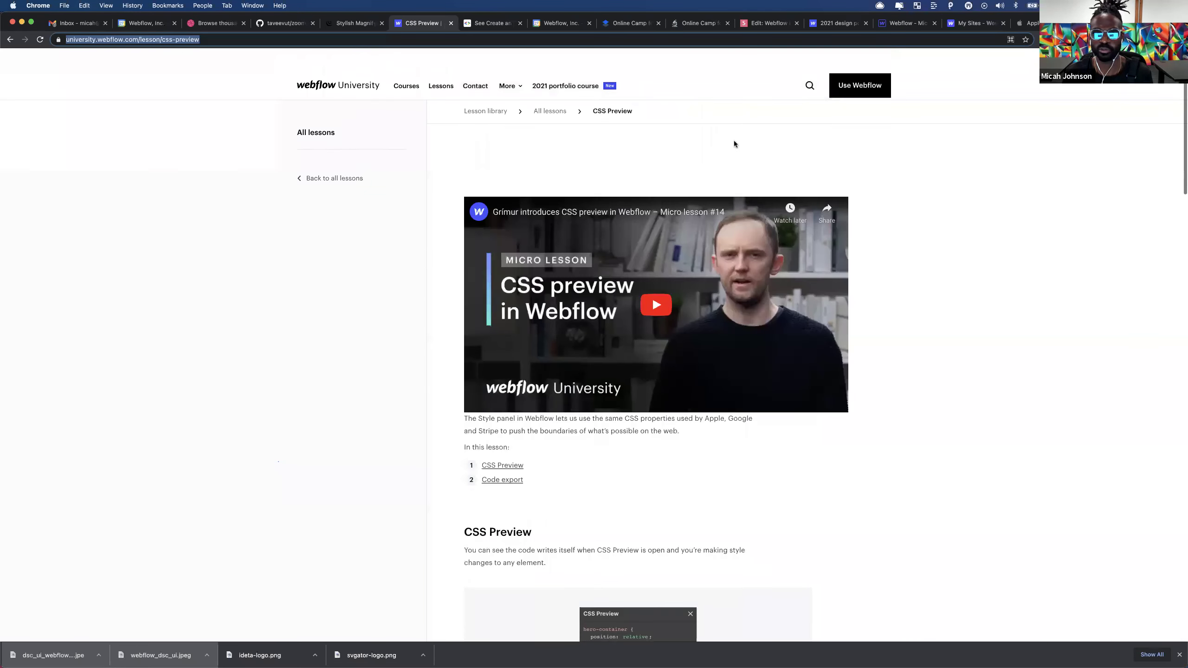
{"action": "left_click", "coordinate": [811, 68]}
{"action": "type", "text": "class"}
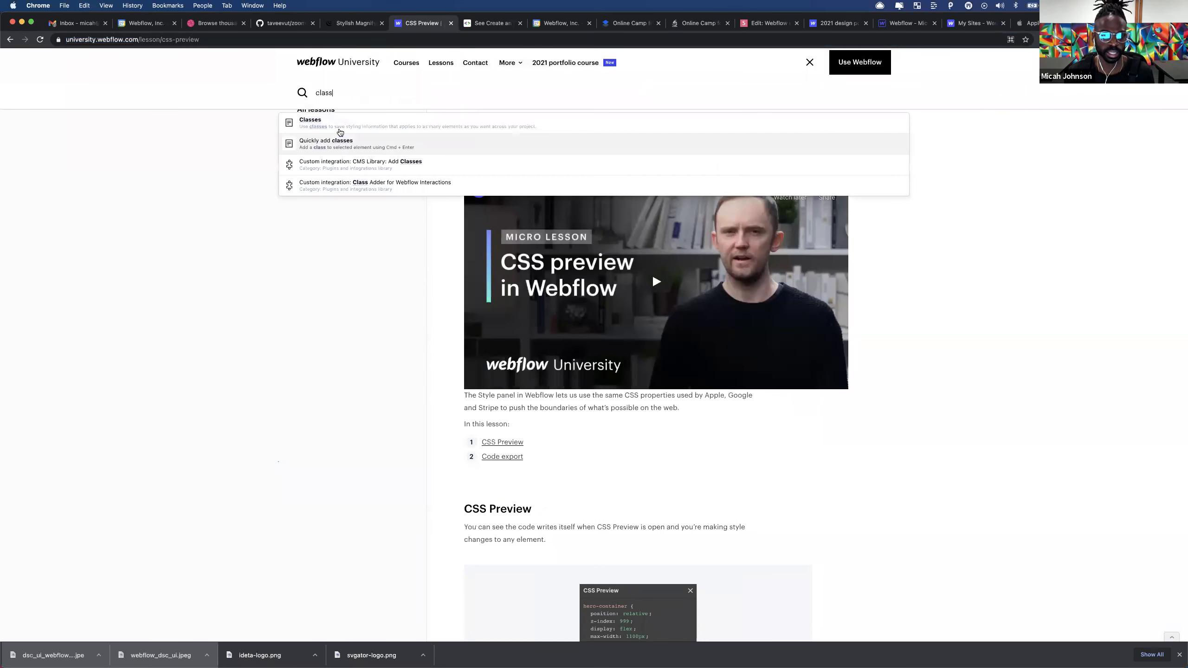
{"action": "left_click", "coordinate": [341, 124]}
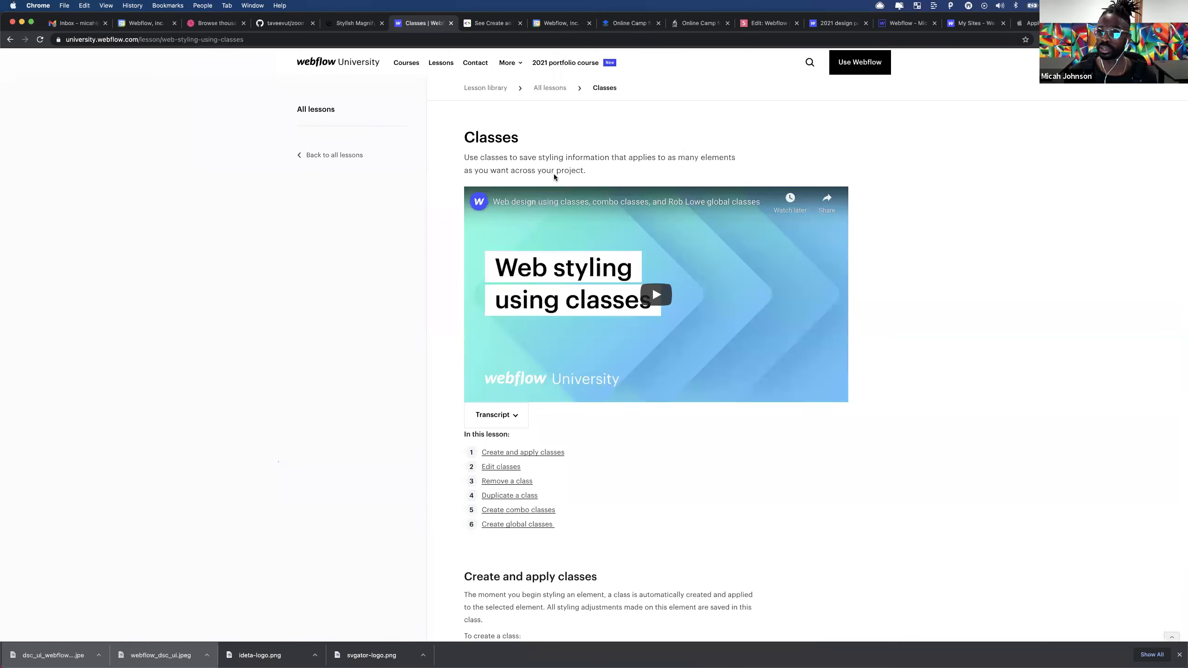
{"action": "scroll", "coordinate": [553, 176], "scroll_direction": "down", "scroll_amount": 5}
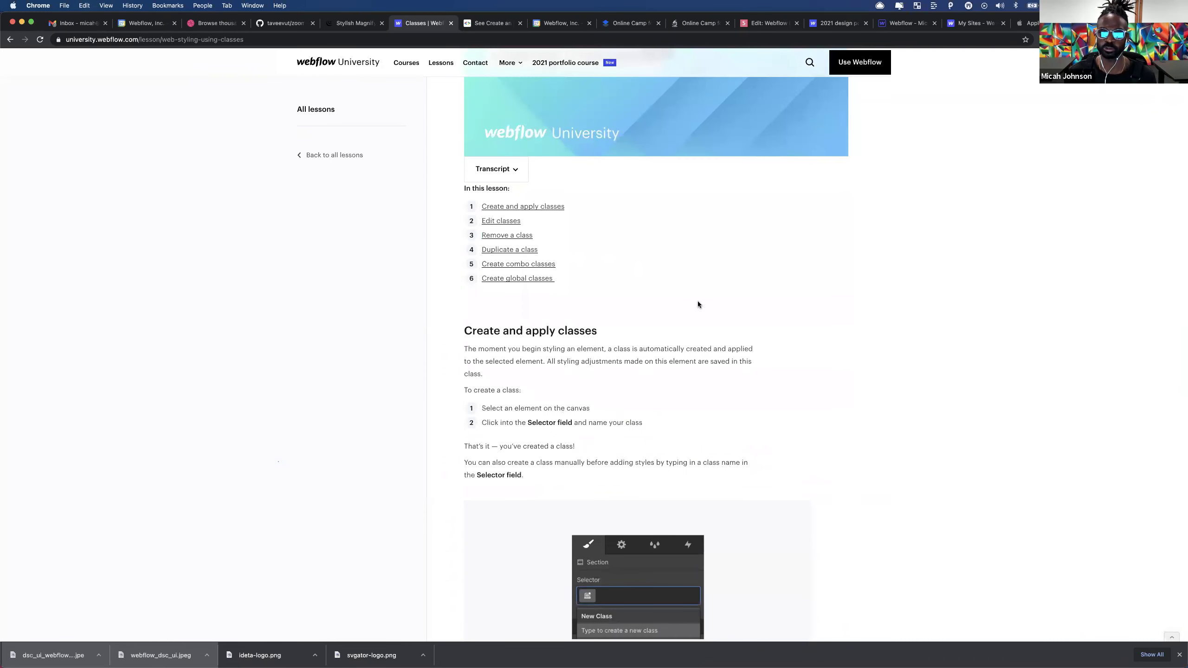
{"action": "scroll", "coordinate": [698, 302], "scroll_direction": "down", "scroll_amount": 1}
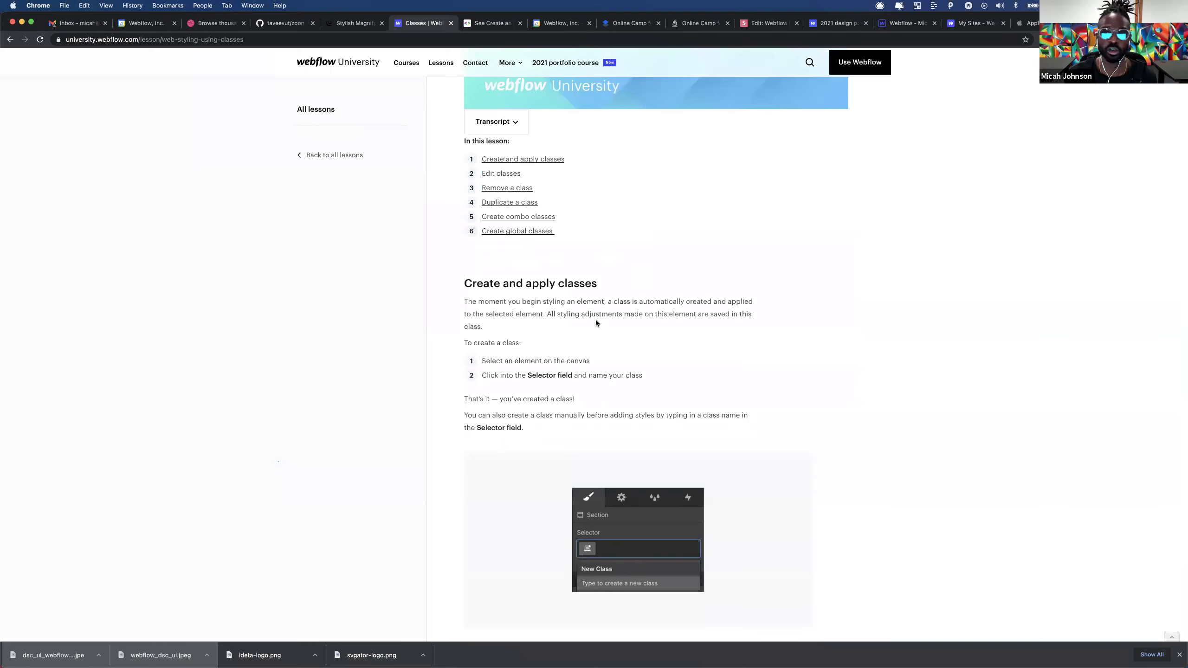
- Return to the Webflow Designer, create a class named Section on the selected section, and set its top and bottom padding to 60 px
{"action": "left_click", "coordinate": [906, 23]}
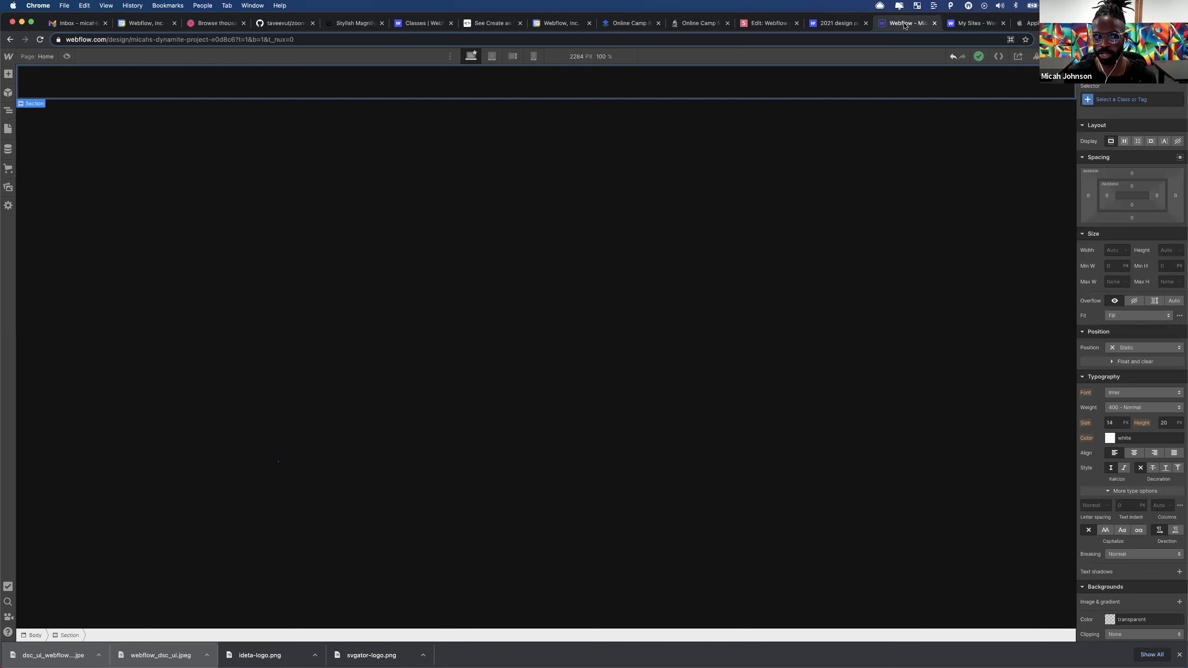
{"action": "left_click", "coordinate": [1134, 99]}
{"action": "type", "text": "Section"}
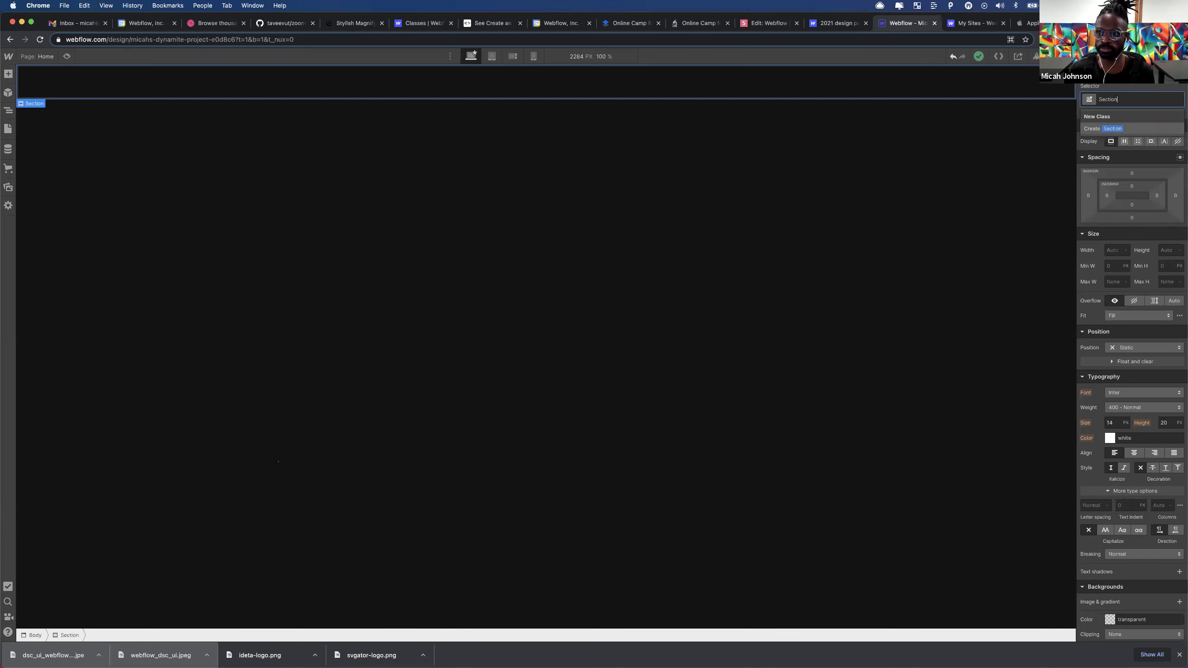
{"action": "key", "text": "Return"}
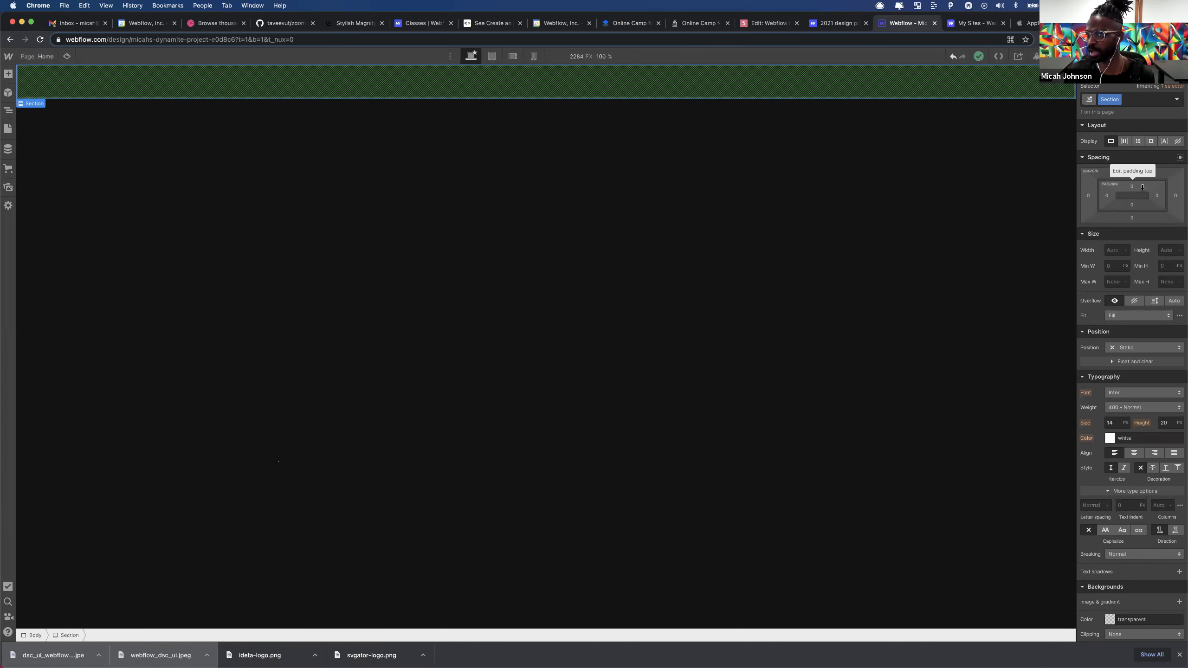
{"action": "left_click_drag", "start_coordinate": [1140, 192], "coordinate": [1140, 206]}
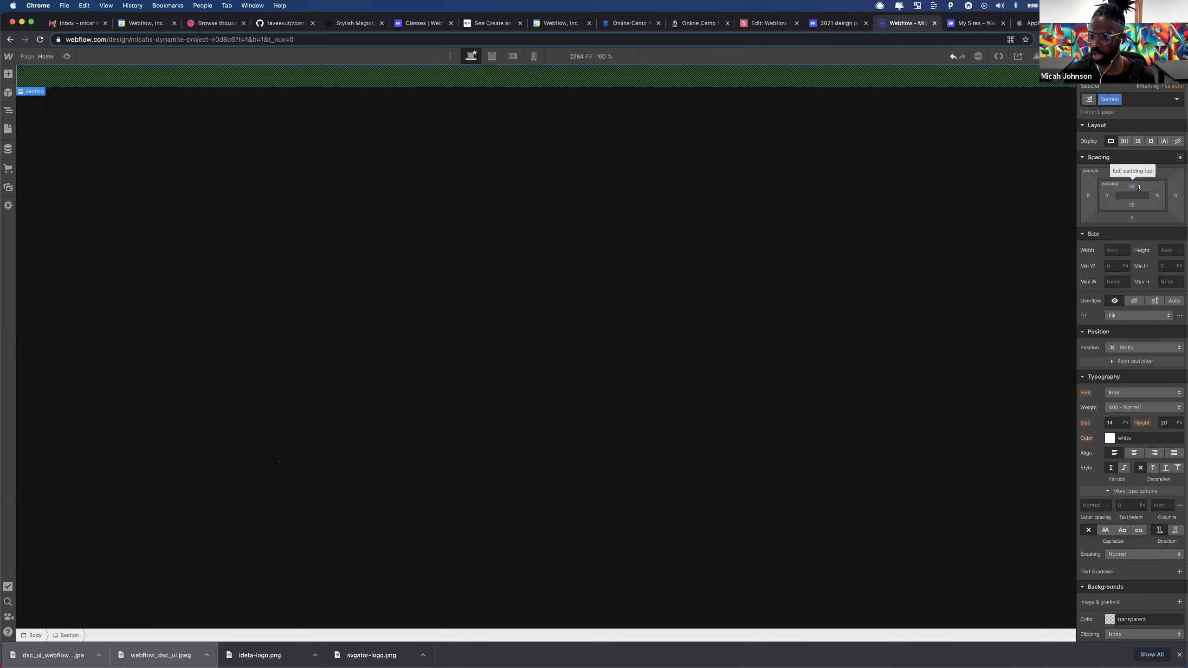
{"action": "mouse_move", "coordinate": [1138, 188]}
{"action": "left_mouse_down"}
{"action": "mouse_move", "coordinate": [1133, 207]}
{"action": "mouse_move", "coordinate": [1136, 186]}
{"action": "left_mouse_up"}
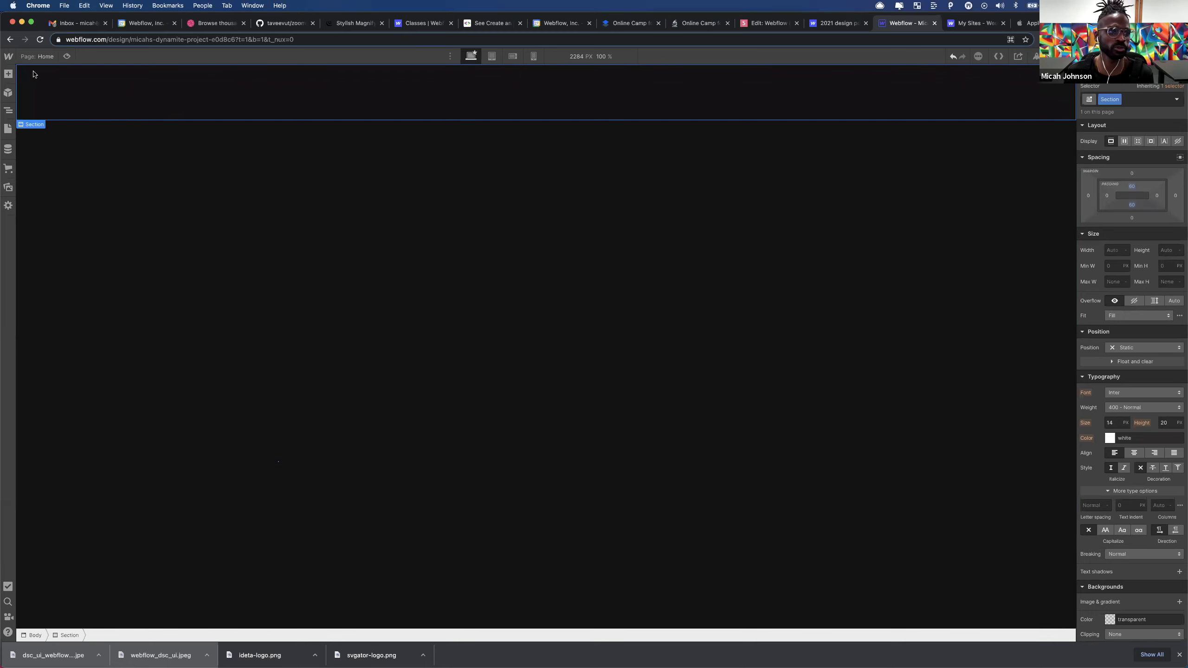
{"action": "left_click", "coordinate": [8, 75]}
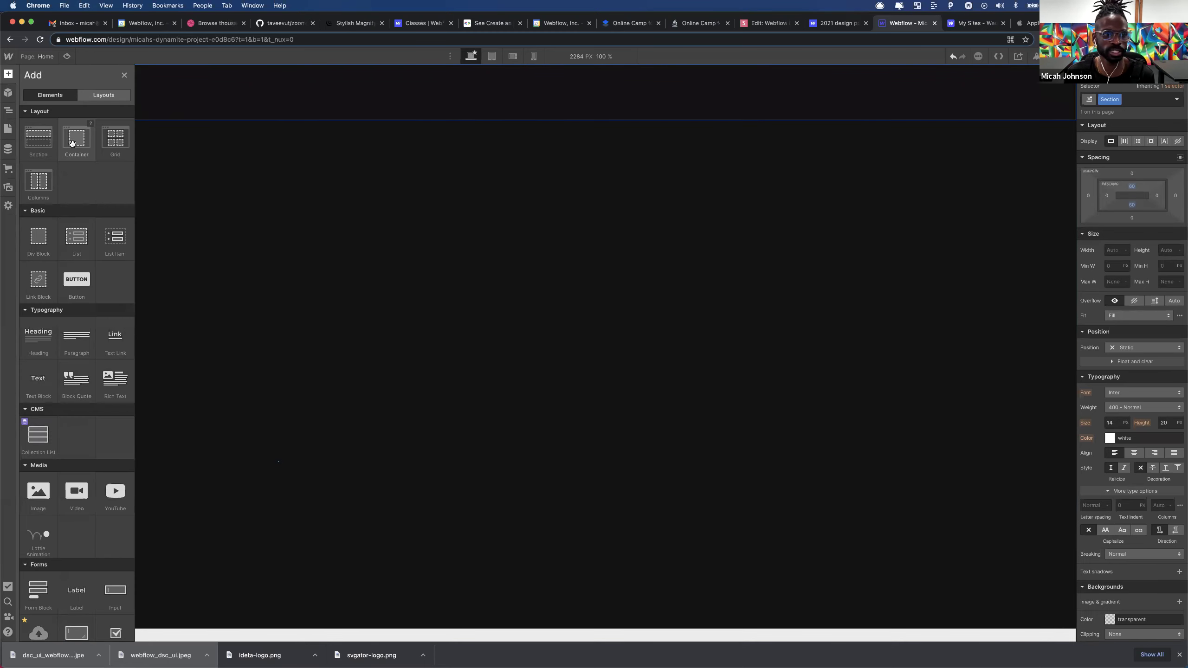
{"action": "left_click_drag", "start_coordinate": [71, 143], "coordinate": [354, 106]}
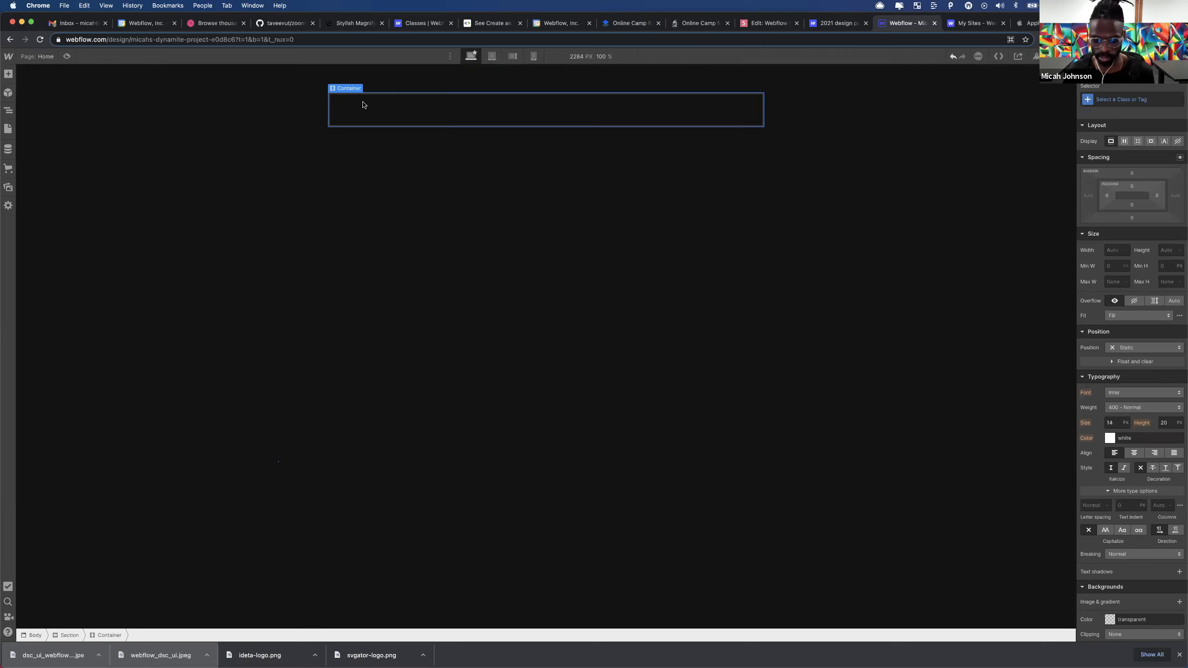
{"action": "key", "text": "Delete"}
- Add a Container element inside the section on the Home page
{"action": "left_click", "coordinate": [9, 74]}
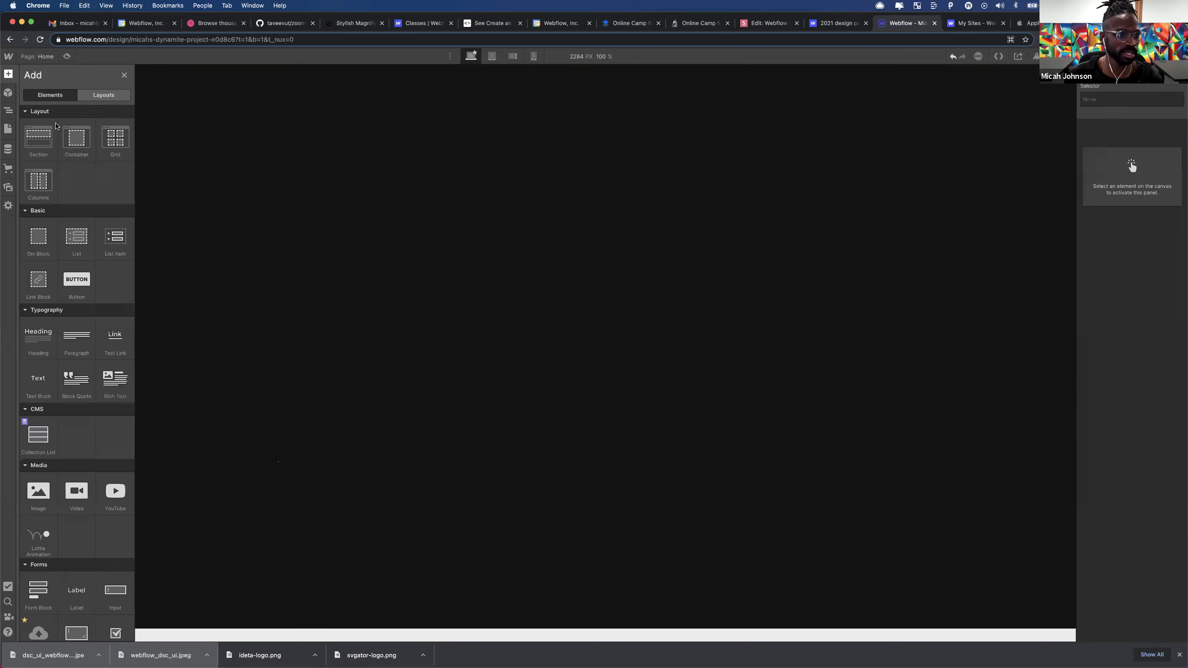
{"action": "left_click_drag", "start_coordinate": [133, 130], "coordinate": [510, 99]}
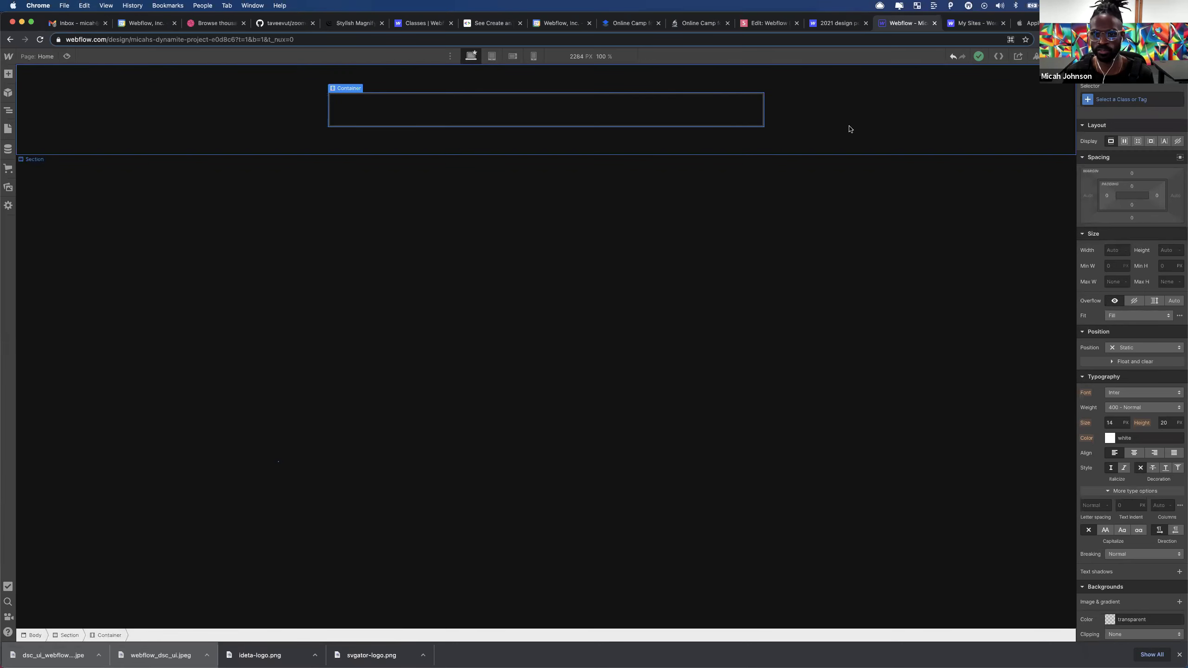
- Try out a larger top margin and top padding on the section, and reset them to 0 and 60 px
{"action": "key", "text": "Up"}
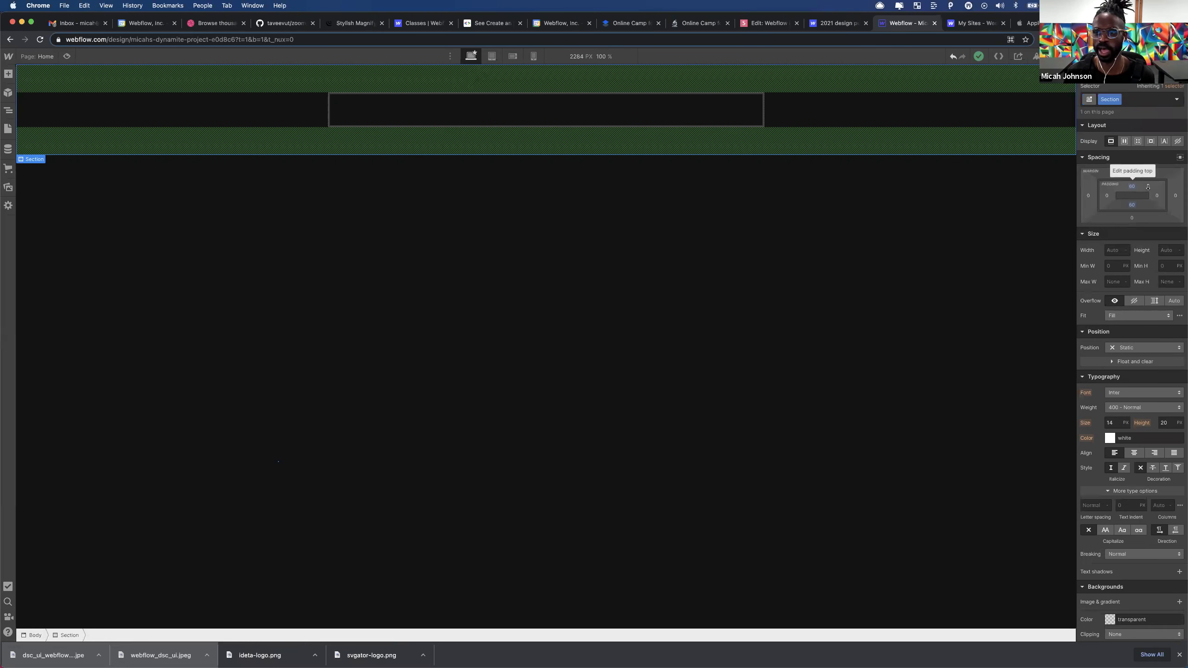
{"action": "mouse_move", "coordinate": [1148, 181]}
{"action": "left_mouse_down"}
{"action": "mouse_move", "coordinate": [1172, 213]}
{"action": "mouse_move", "coordinate": [1164, 229]}
{"action": "mouse_move", "coordinate": [1166, 202]}
{"action": "mouse_move", "coordinate": [1160, 244]}
{"action": "mouse_move", "coordinate": [1137, 117]}
{"action": "mouse_move", "coordinate": [1137, 150]}
{"action": "mouse_move", "coordinate": [1141, 104]}
{"action": "mouse_move", "coordinate": [1142, 153]}
{"action": "left_mouse_up"}
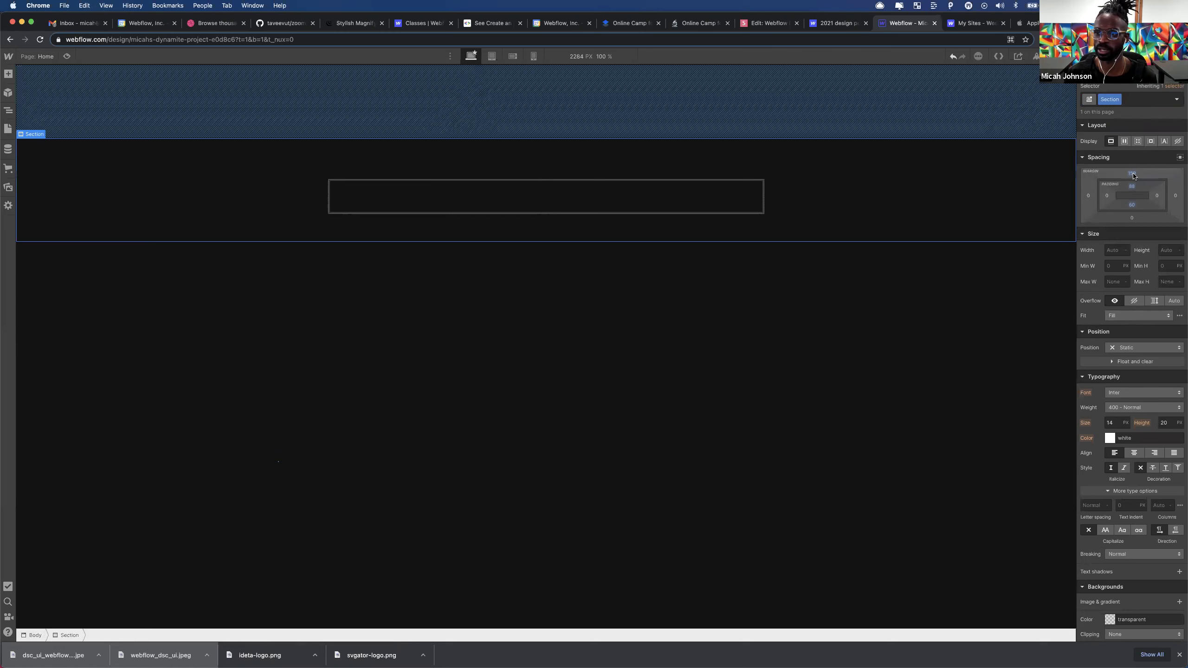
{"action": "left_click", "coordinate": [1132, 173], "text": "alt"}
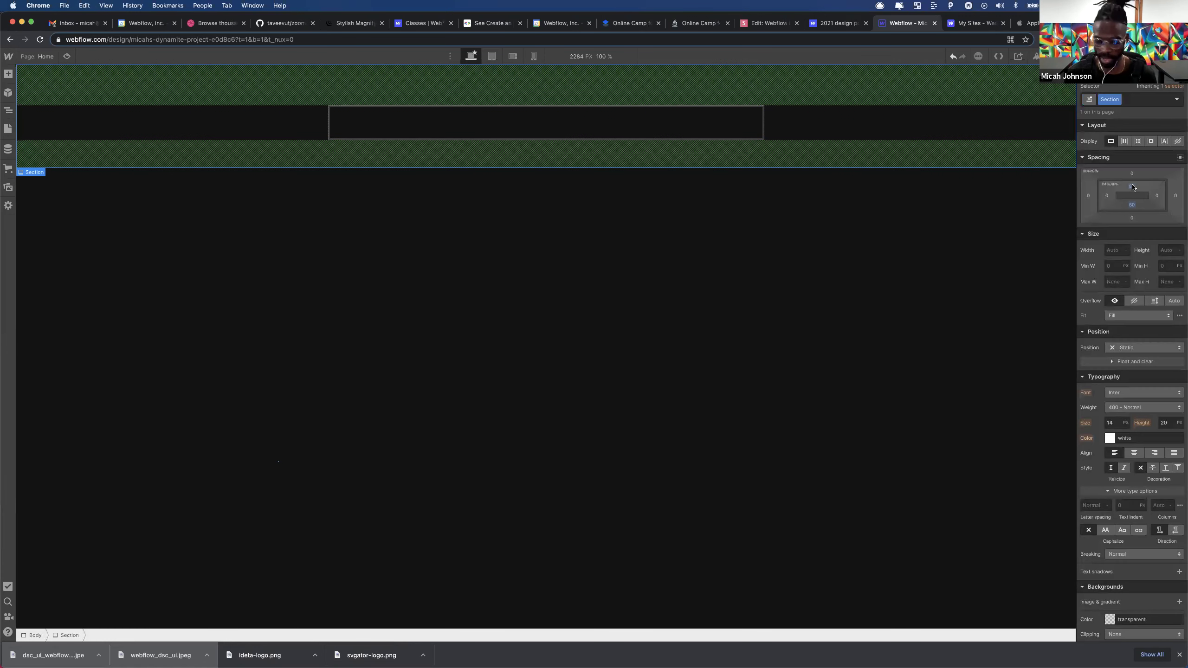
{"action": "left_click", "coordinate": [1132, 187]}
{"action": "key", "text": "Return"}
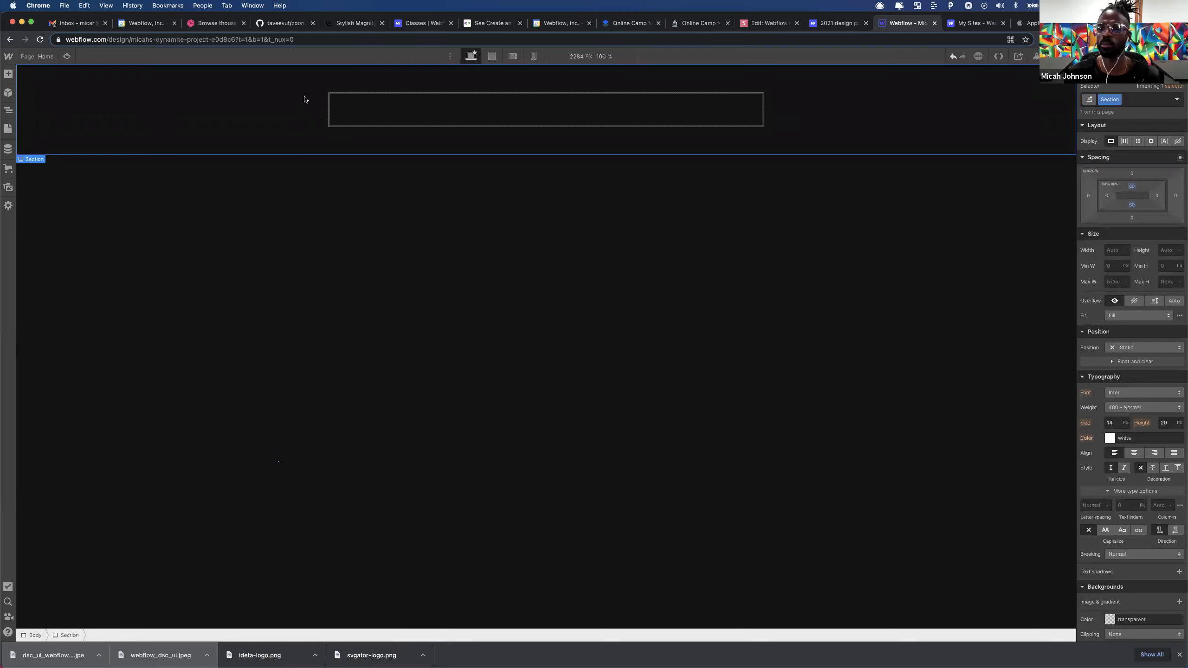
- Add a Text Block inside the container and replace its placeholder text with "Welcome!"
{"action": "left_click", "coordinate": [369, 114]}
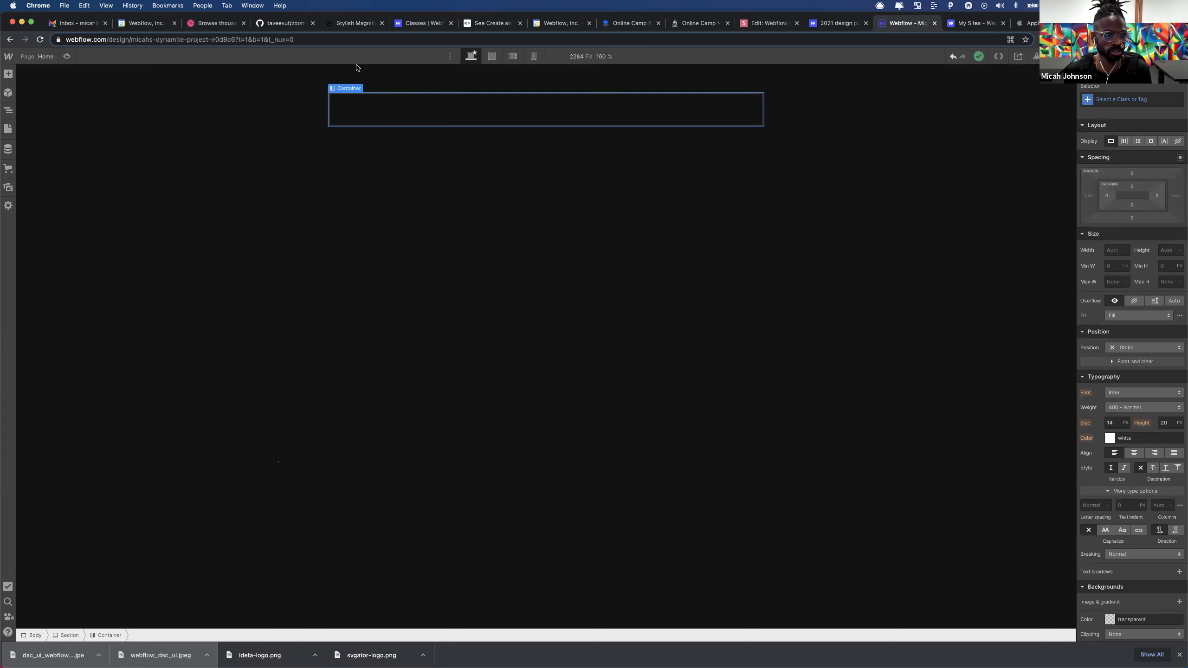
{"action": "left_click", "coordinate": [8, 73]}
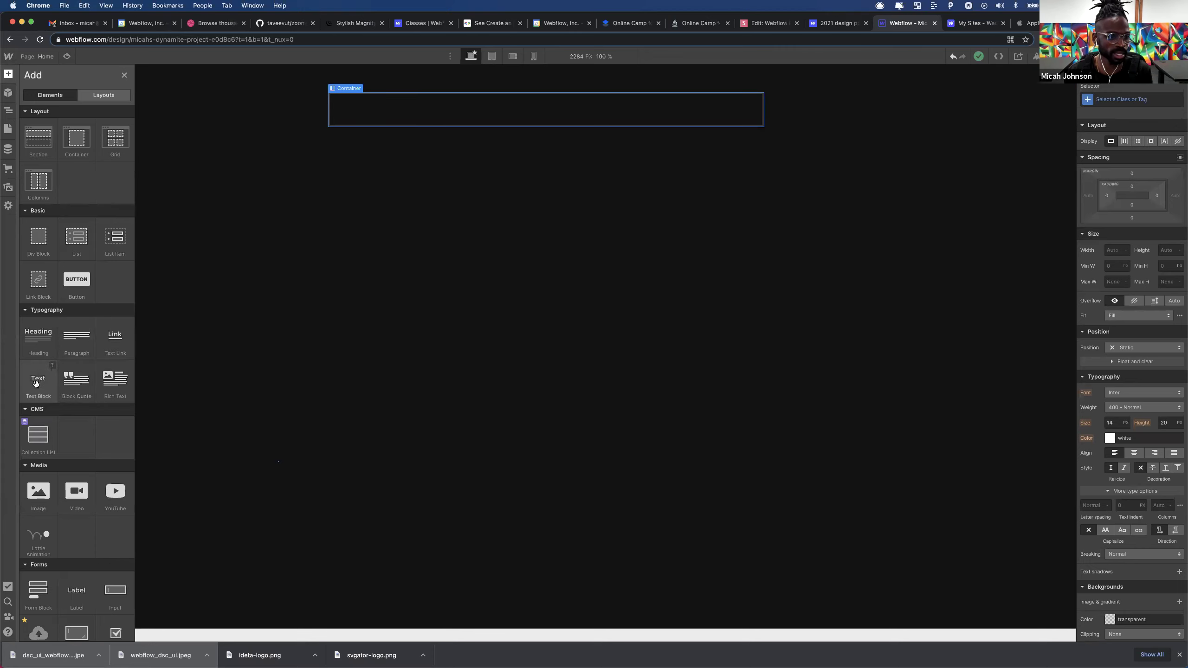
{"action": "left_click_drag", "start_coordinate": [45, 378], "coordinate": [376, 109]}
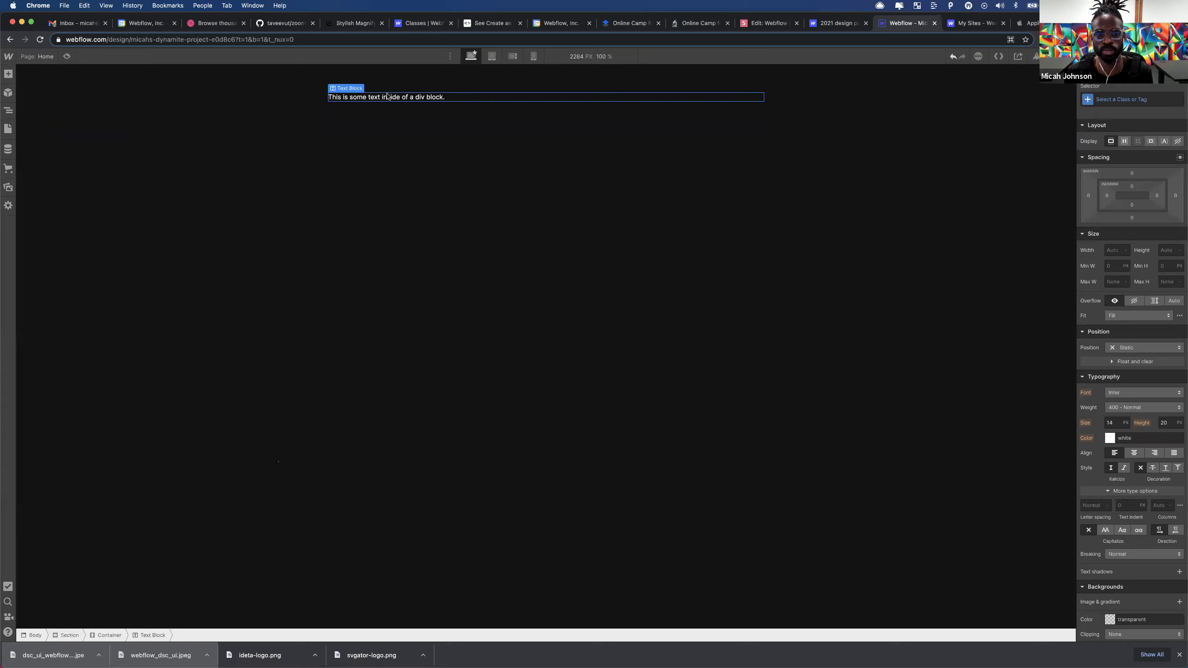
{"action": "double_click", "coordinate": [387, 97]}
{"action": "key", "text": "super+a"}
{"action": "type", "text": "W"}
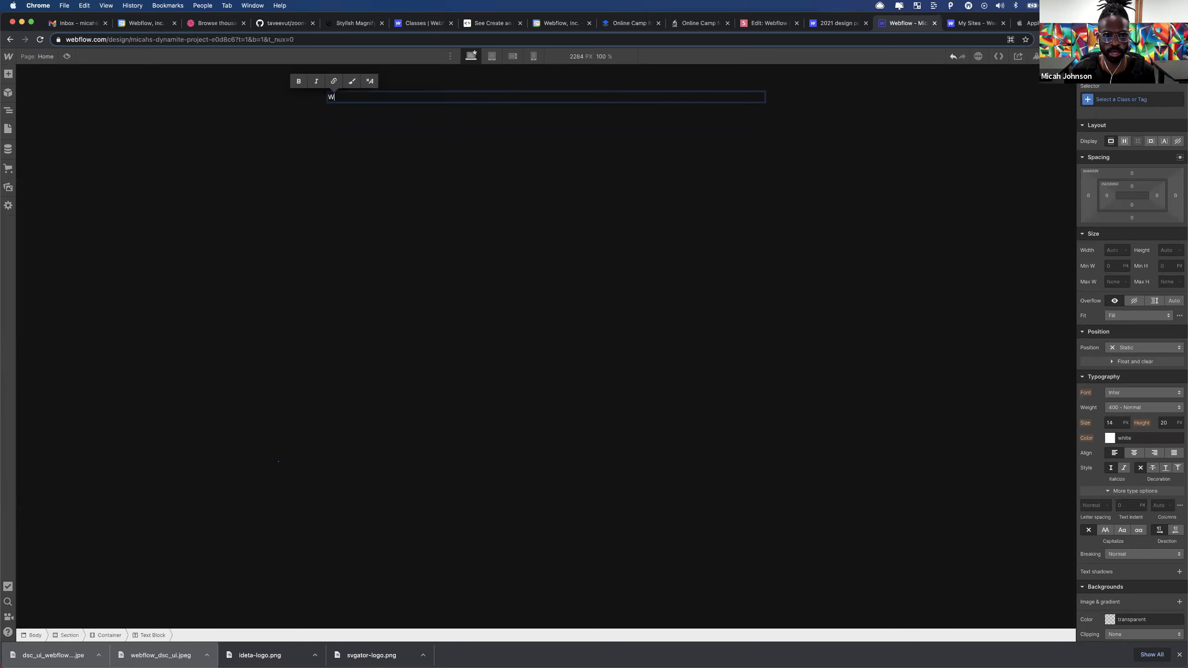
{"action": "type", "text": "elcome!"}
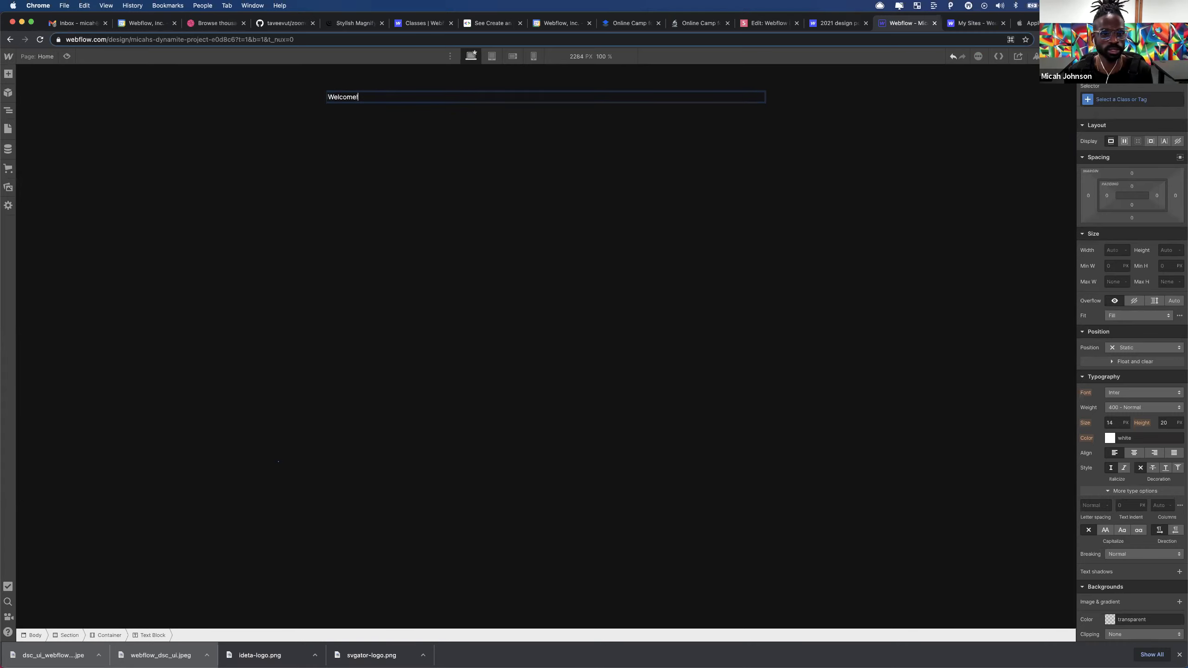
- Try out a larger vertical padding on the section, and reset it to 60 px
{"action": "left_click", "coordinate": [366, 114]}
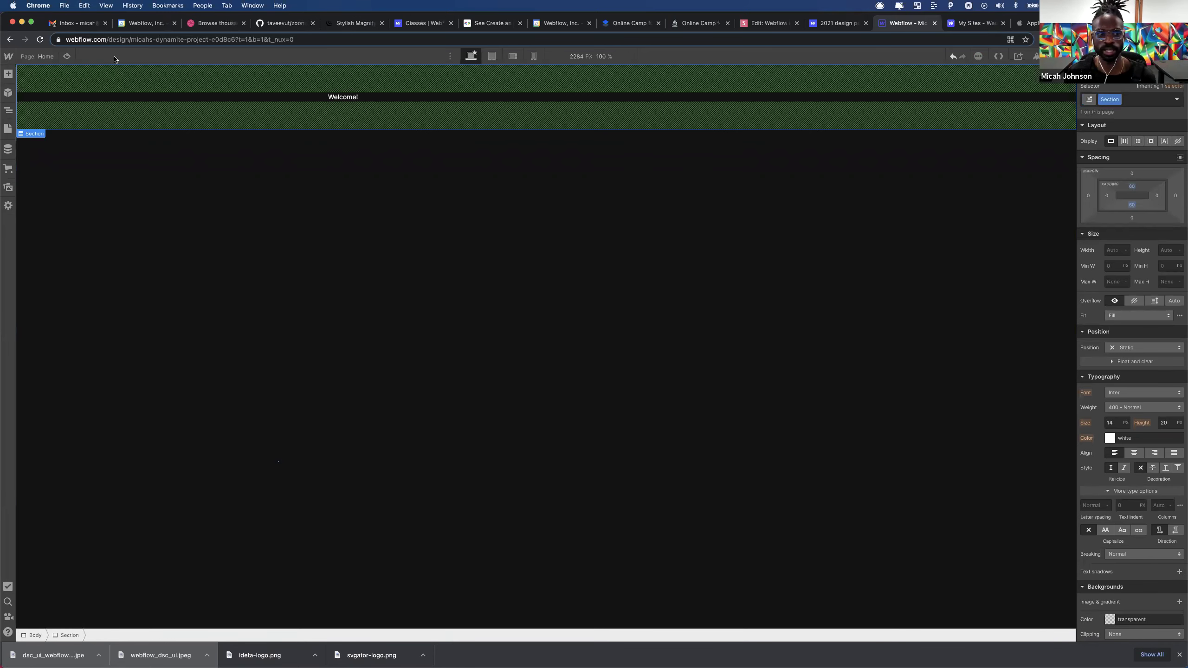
{"action": "mouse_move", "coordinate": [1132, 186]}
{"action": "left_mouse_down"}
{"action": "mouse_move", "coordinate": [1141, 229]}
{"action": "mouse_move", "coordinate": [1138, 194]}
{"action": "left_mouse_up"}
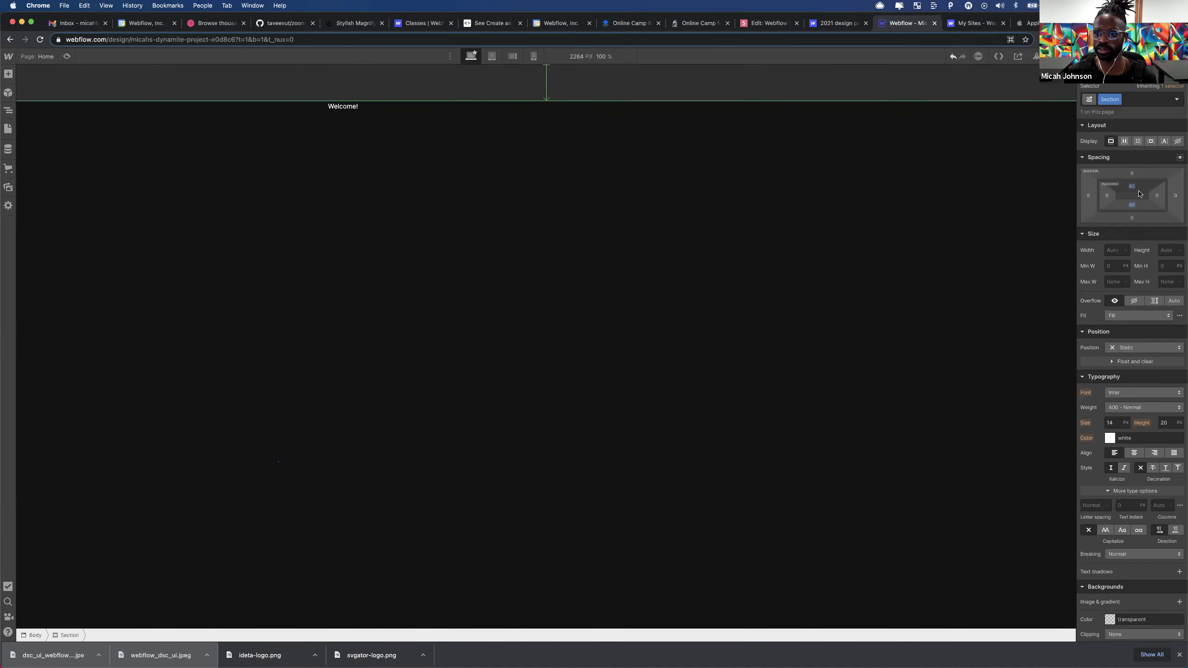
{"action": "left_click", "coordinate": [1132, 186]}
{"action": "type", "text": "6"}
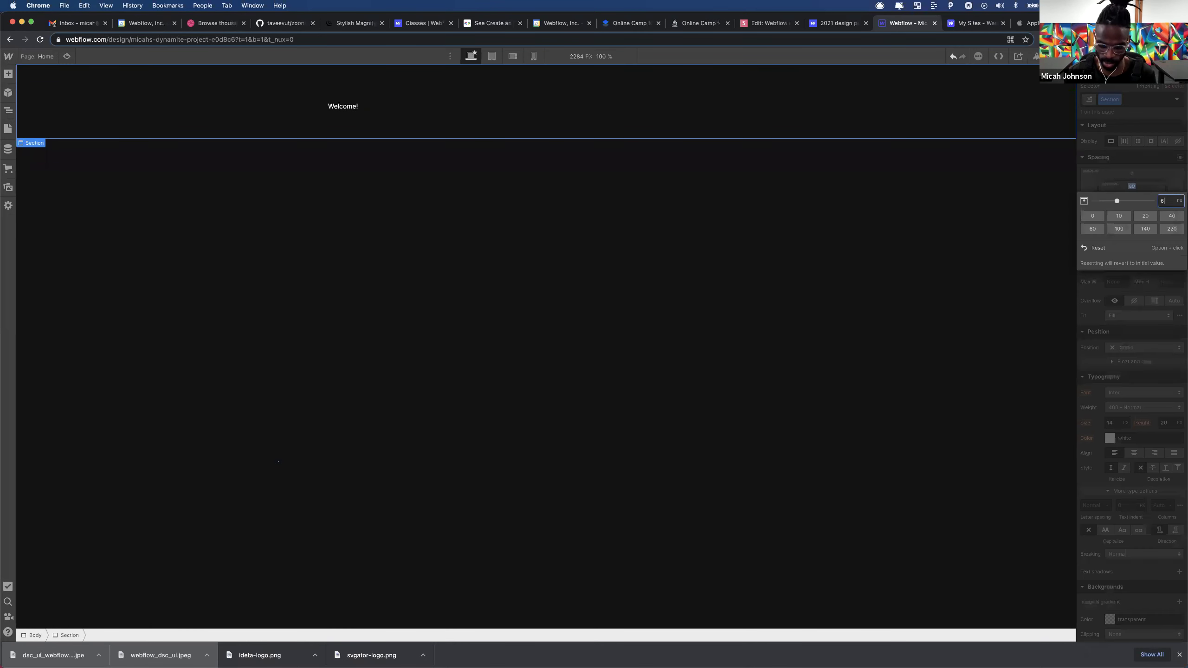
{"action": "type", "text": "0"}
{"action": "key", "text": "Return"}
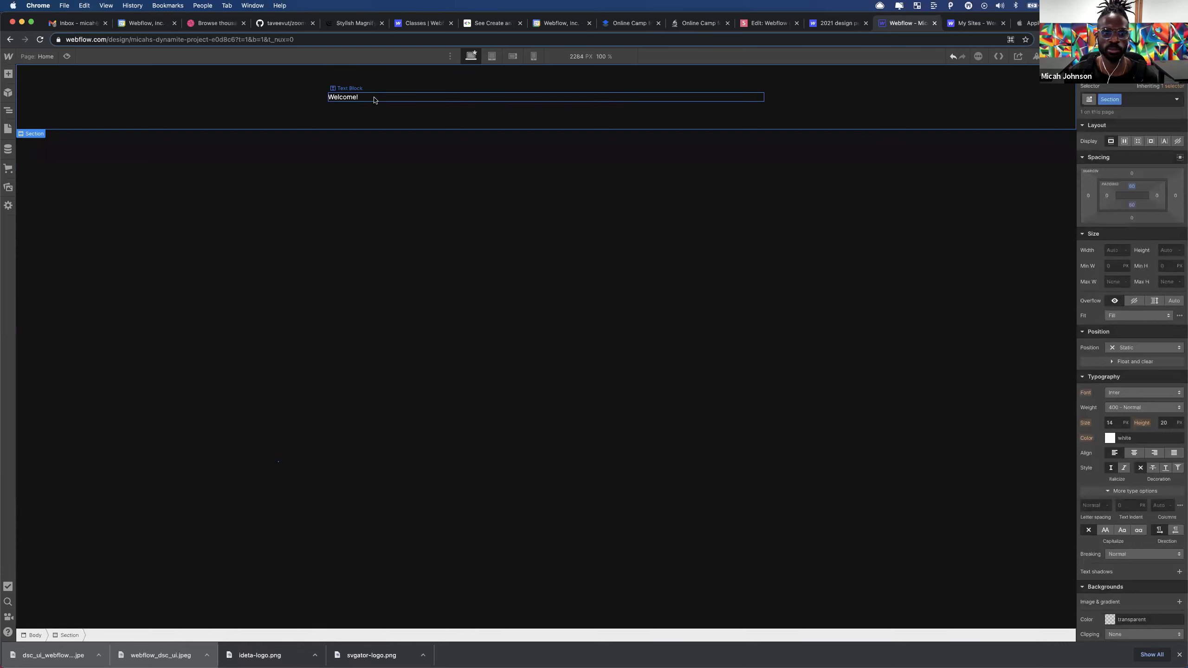
- Examine the page hierarchy by selecting the text block, section and container in turn
{"action": "left_click", "coordinate": [358, 98]}
{"action": "left_click", "coordinate": [7, 110]}
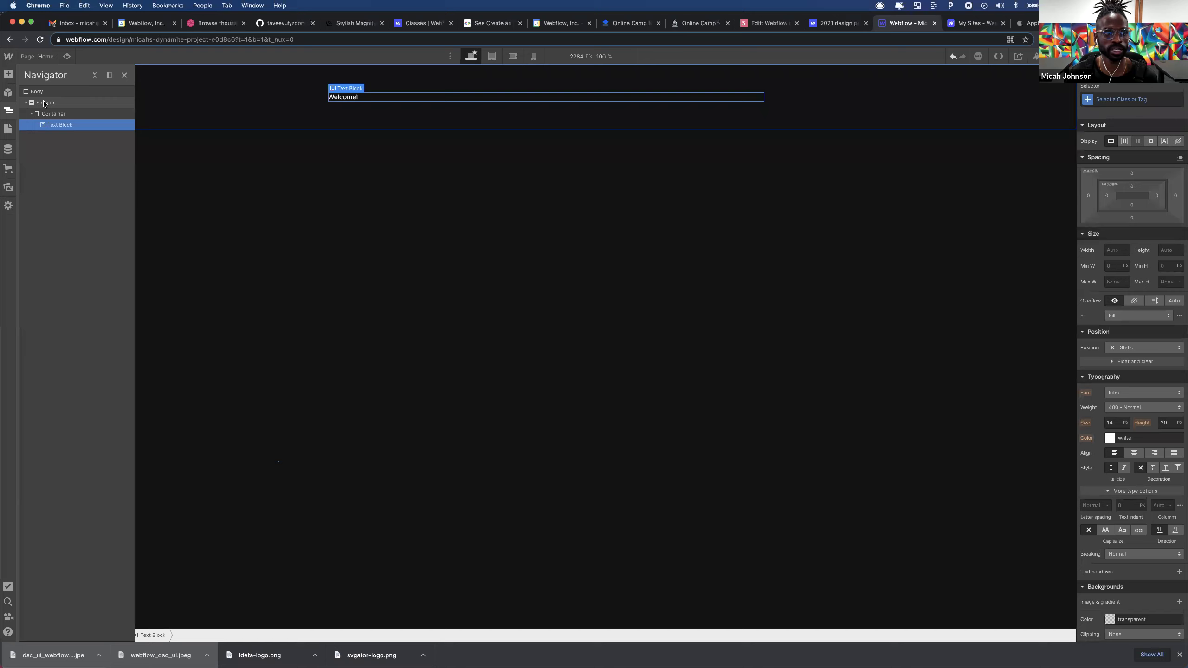
{"action": "left_click", "coordinate": [44, 103]}
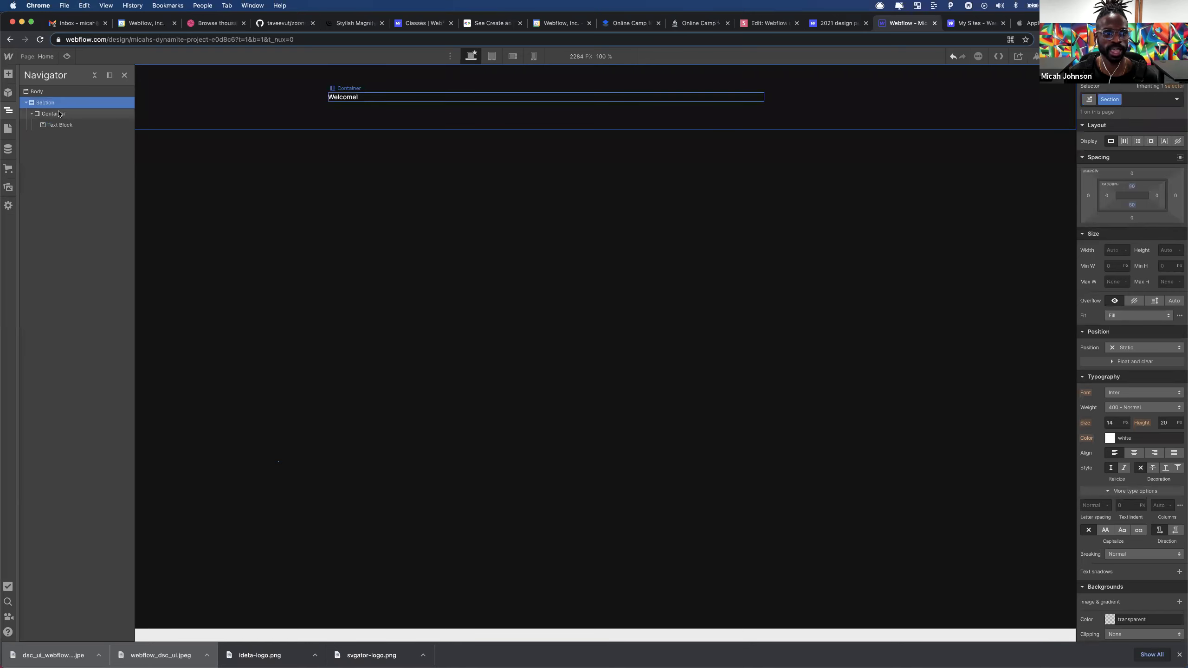
{"action": "left_click", "coordinate": [59, 113]}
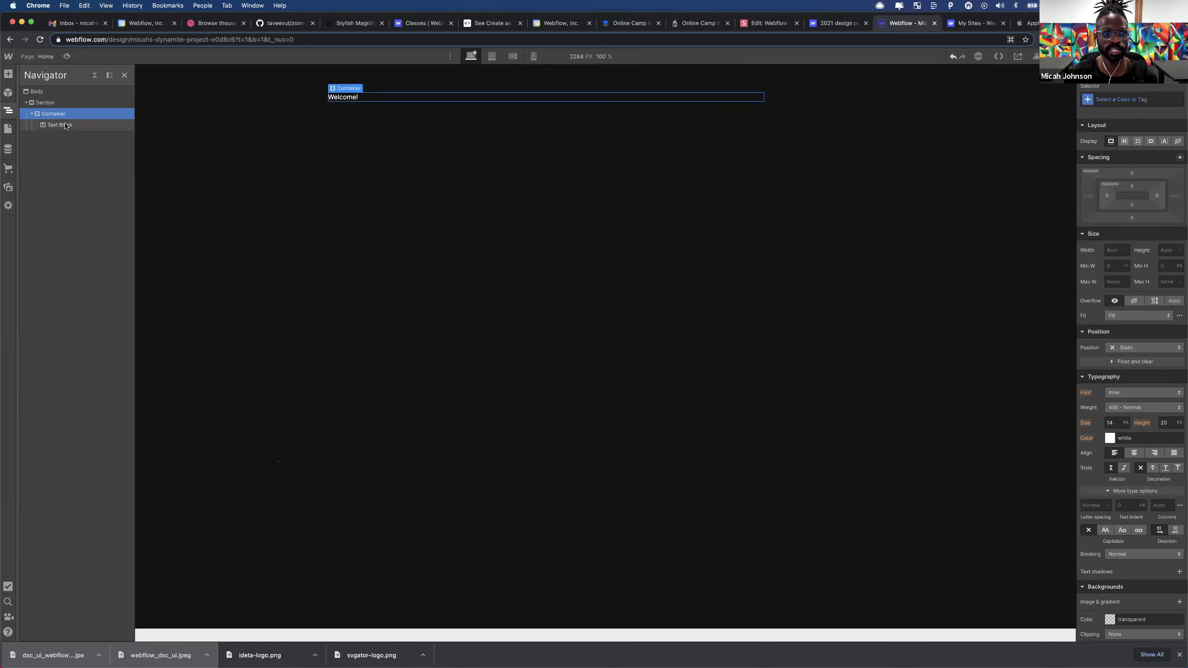
{"action": "left_click", "coordinate": [68, 125]}
- Set the container's maximum width to 1200 px and nest the new heading inside it below the text block
{"action": "left_click", "coordinate": [68, 114]}
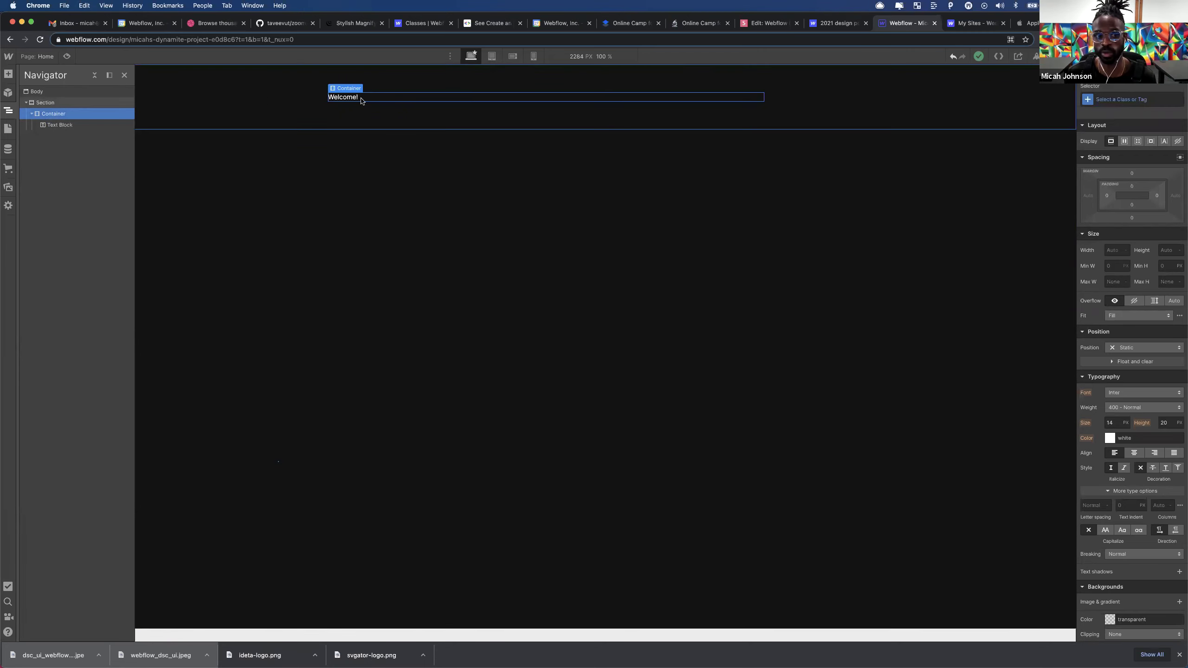
{"action": "left_click", "coordinate": [1118, 282]}
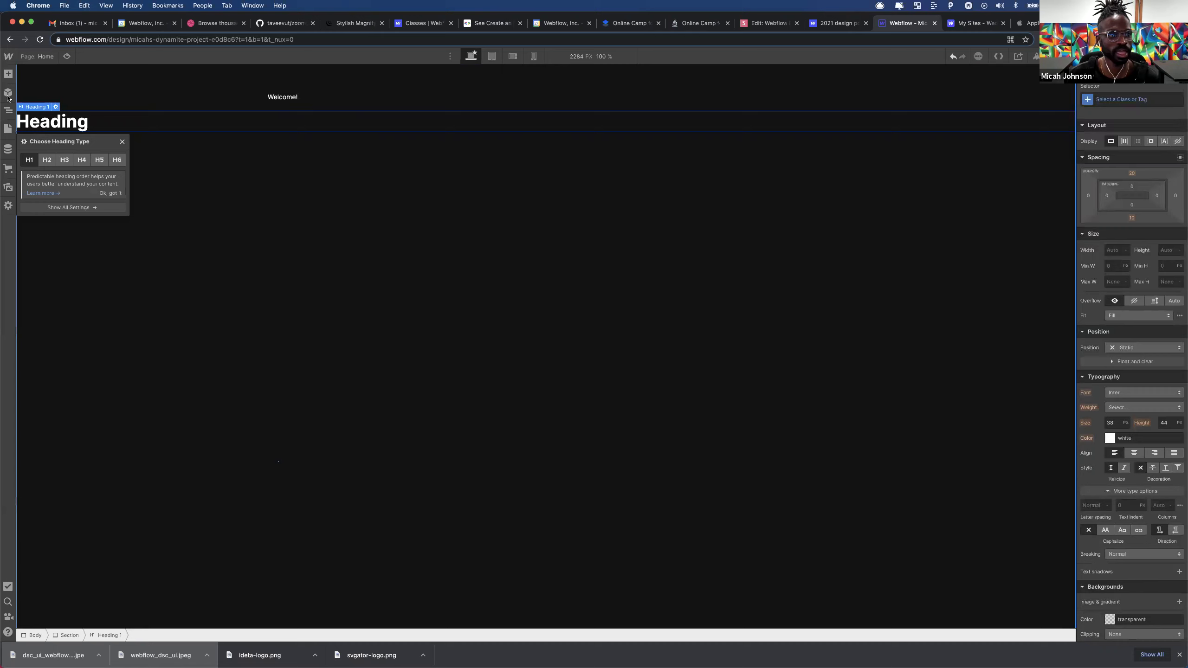
{"action": "left_click", "coordinate": [8, 110]}
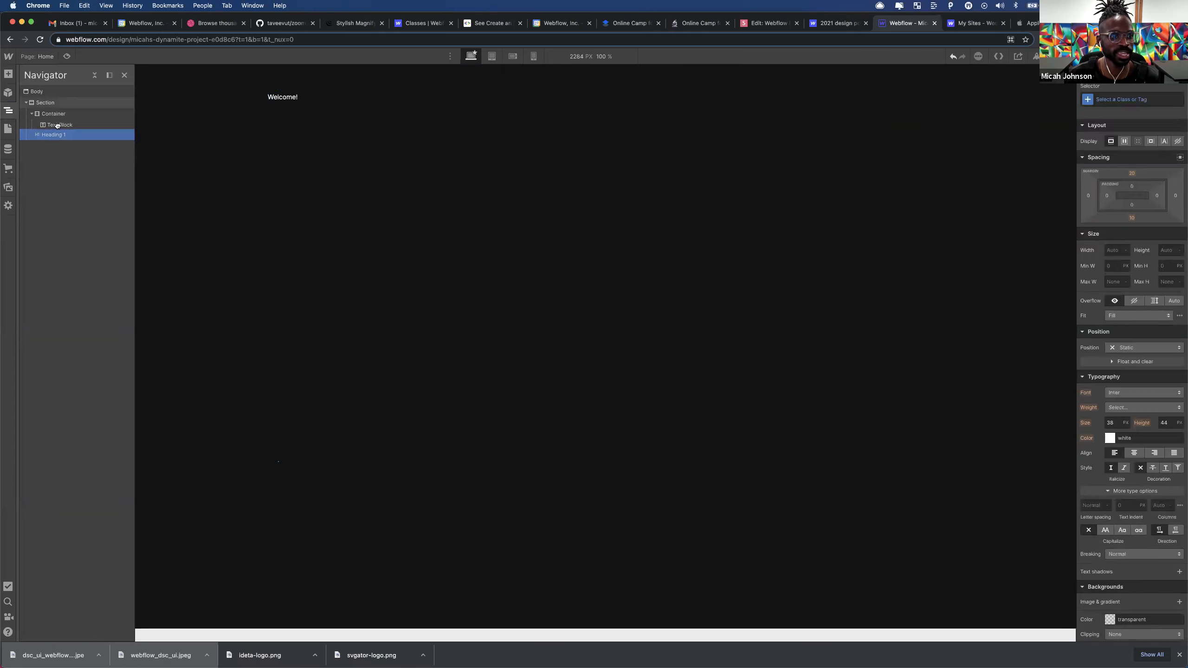
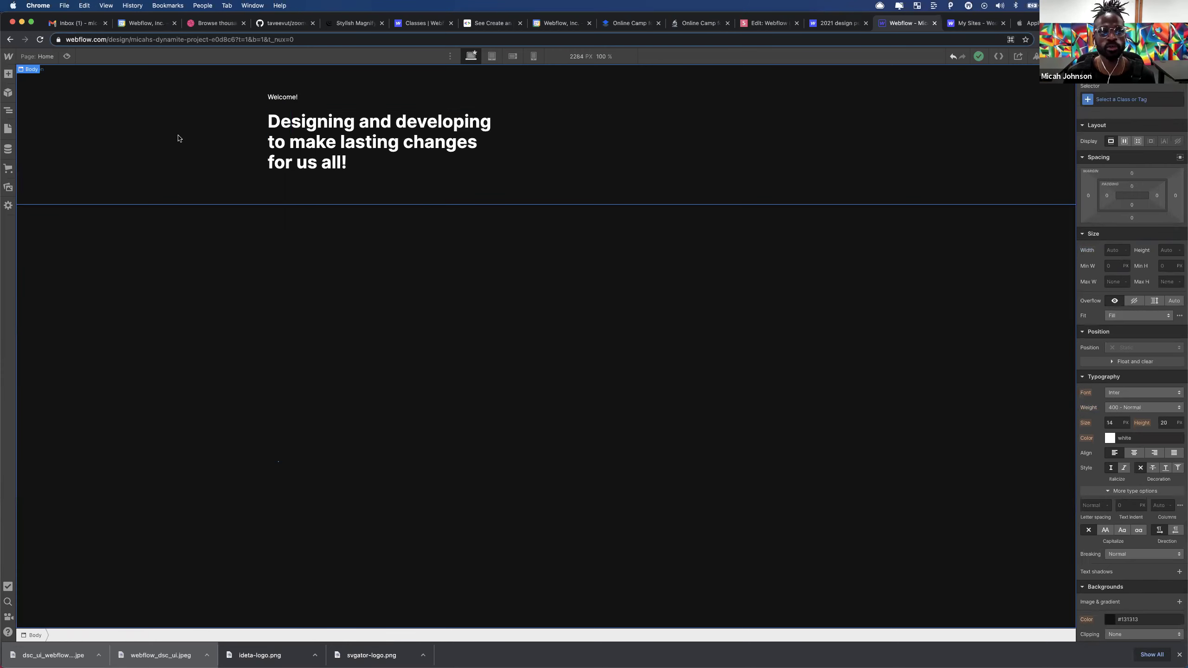
- Open the CSS preview and examine the styles of the section, the heading and the container
{"action": "left_click", "coordinate": [74, 126]}
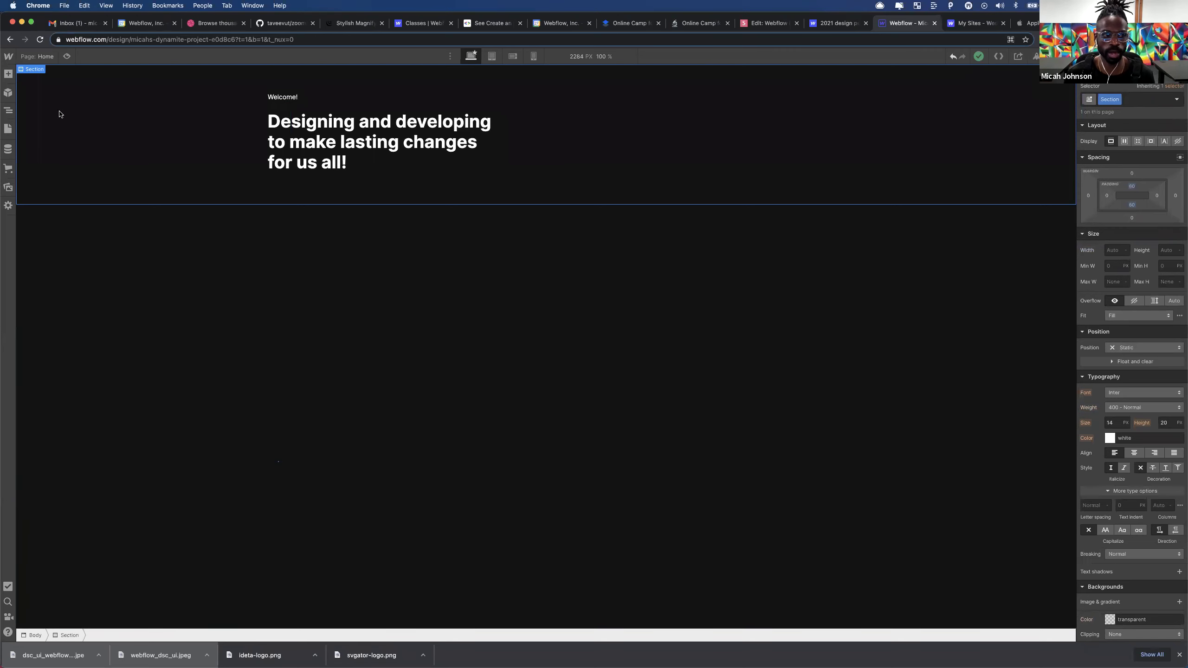
{"action": "left_click", "coordinate": [8, 111]}
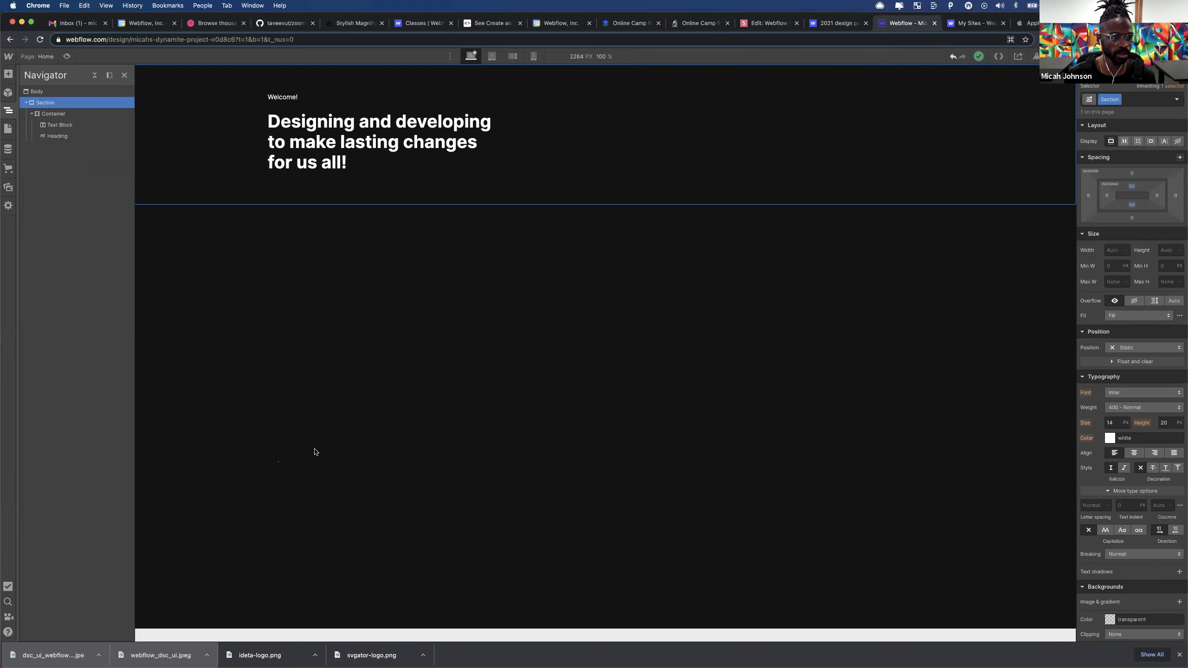
{"action": "left_click", "coordinate": [477, 548]}
{"action": "left_click", "coordinate": [7, 632]}
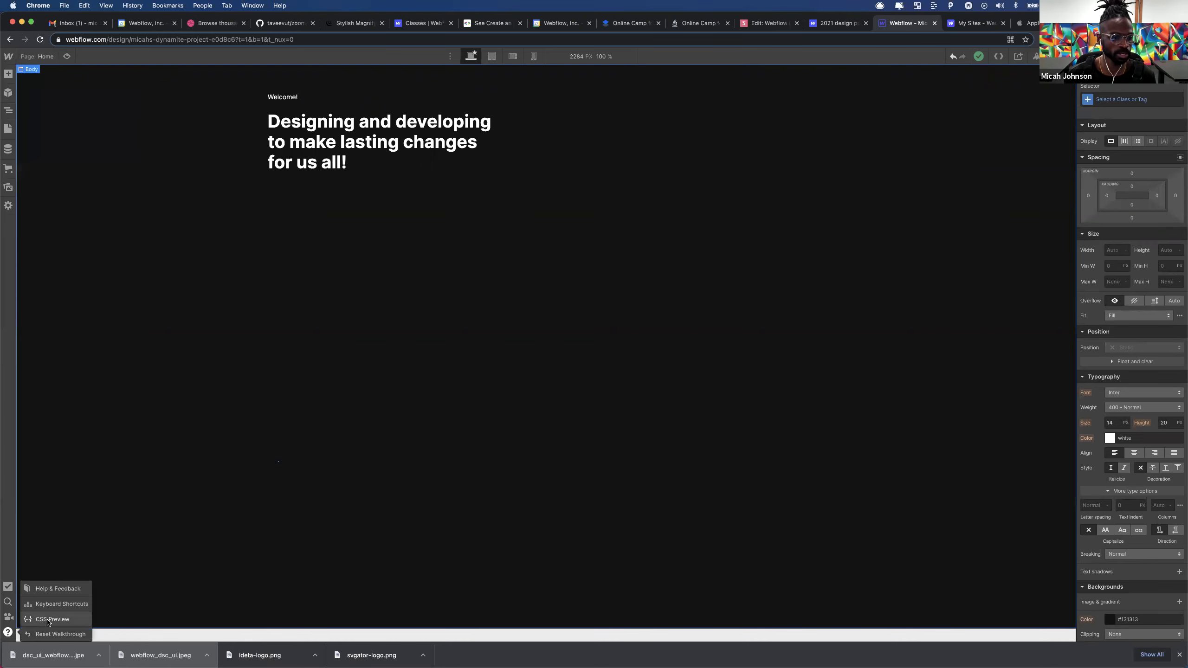
{"action": "left_click", "coordinate": [48, 619]}
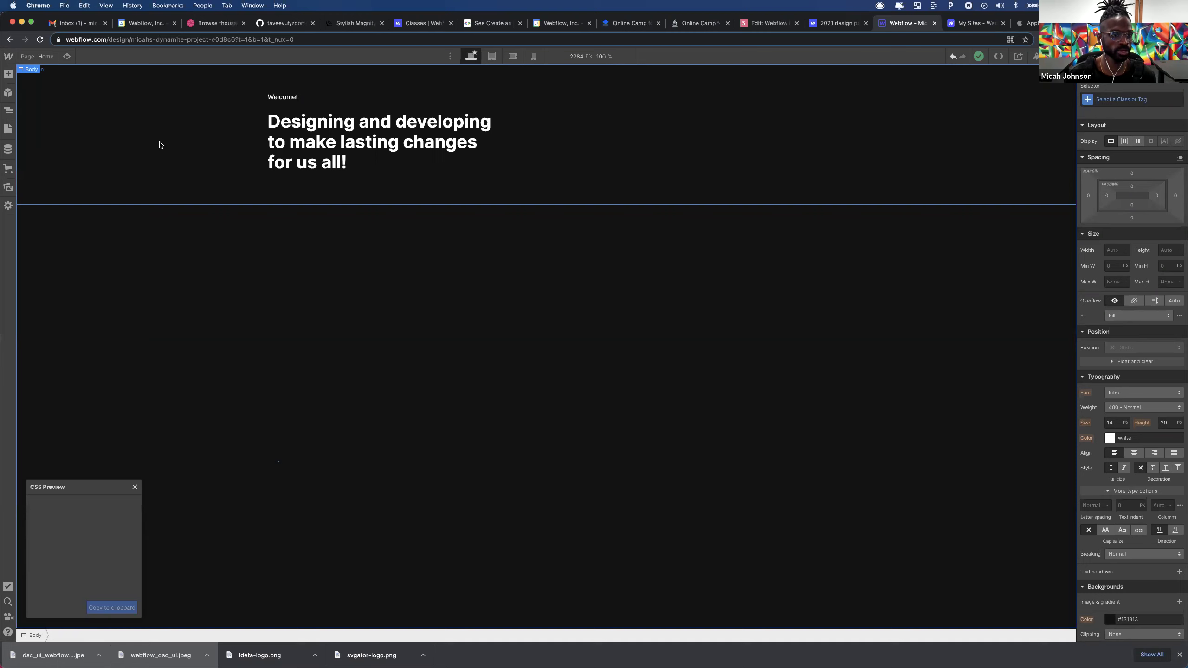
{"action": "left_click", "coordinate": [161, 146]}
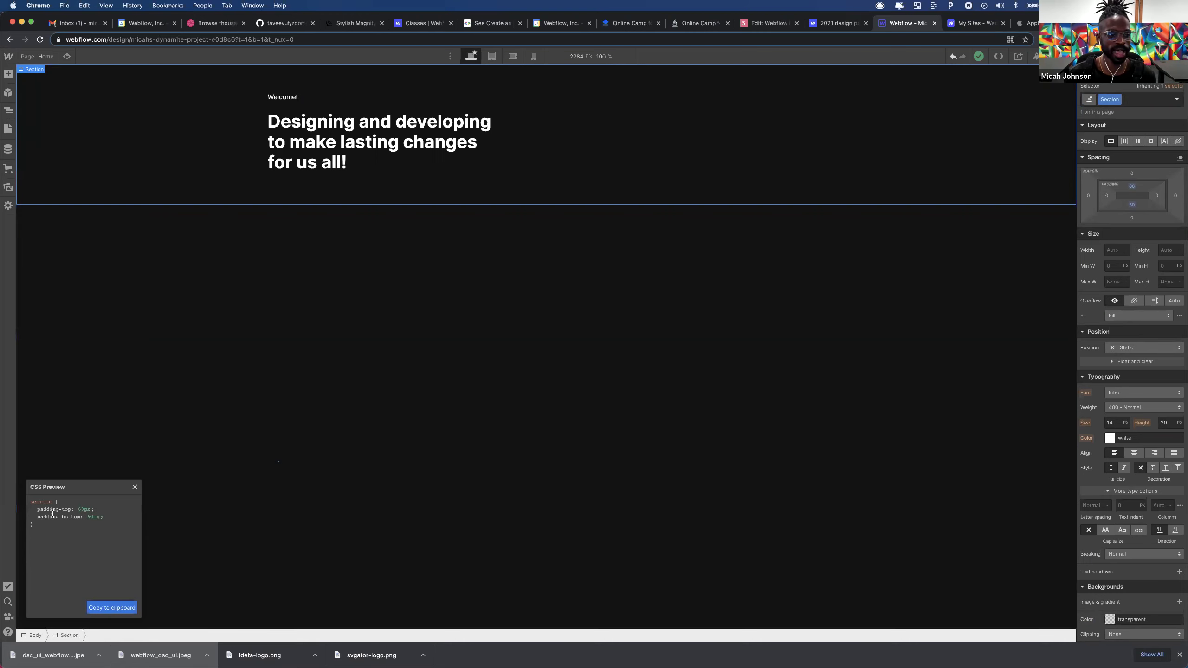
{"action": "left_click_drag", "start_coordinate": [608, 232], "coordinate": [608, 89]}
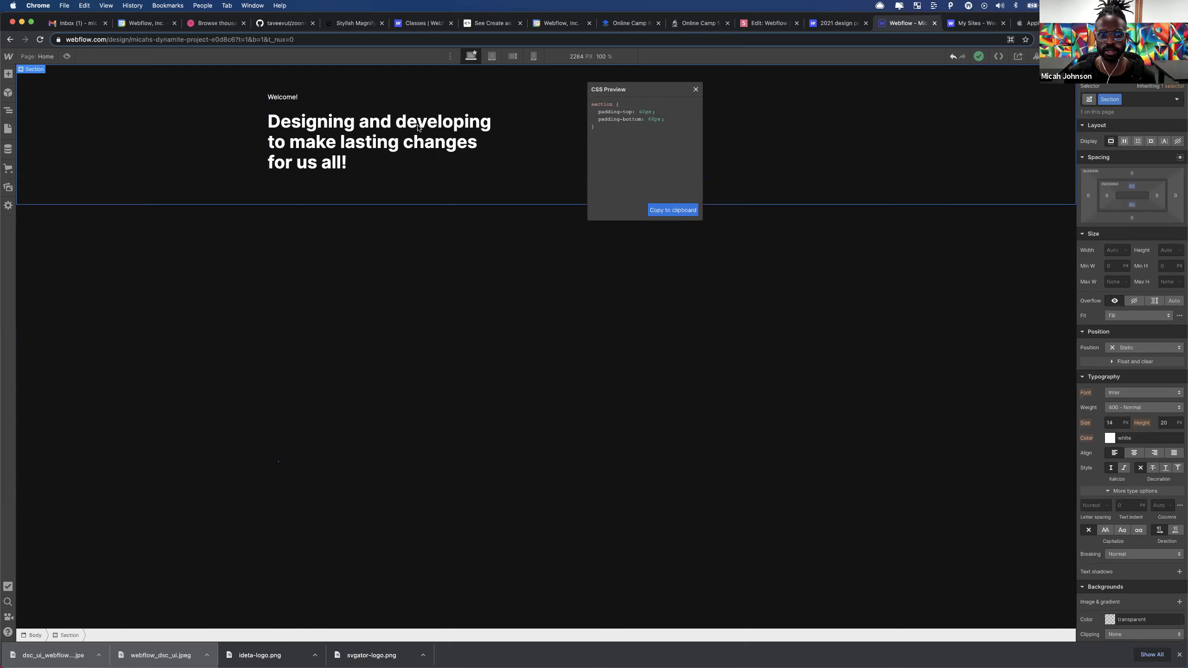
{"action": "left_click", "coordinate": [290, 131]}
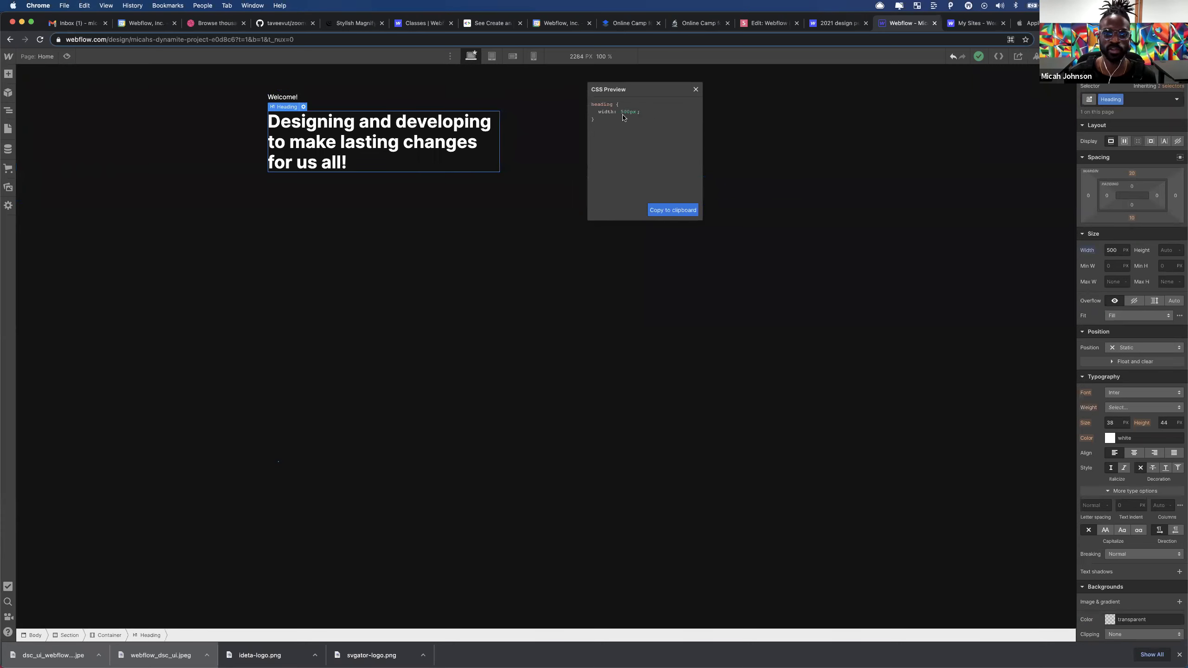
{"action": "left_click", "coordinate": [764, 128]}
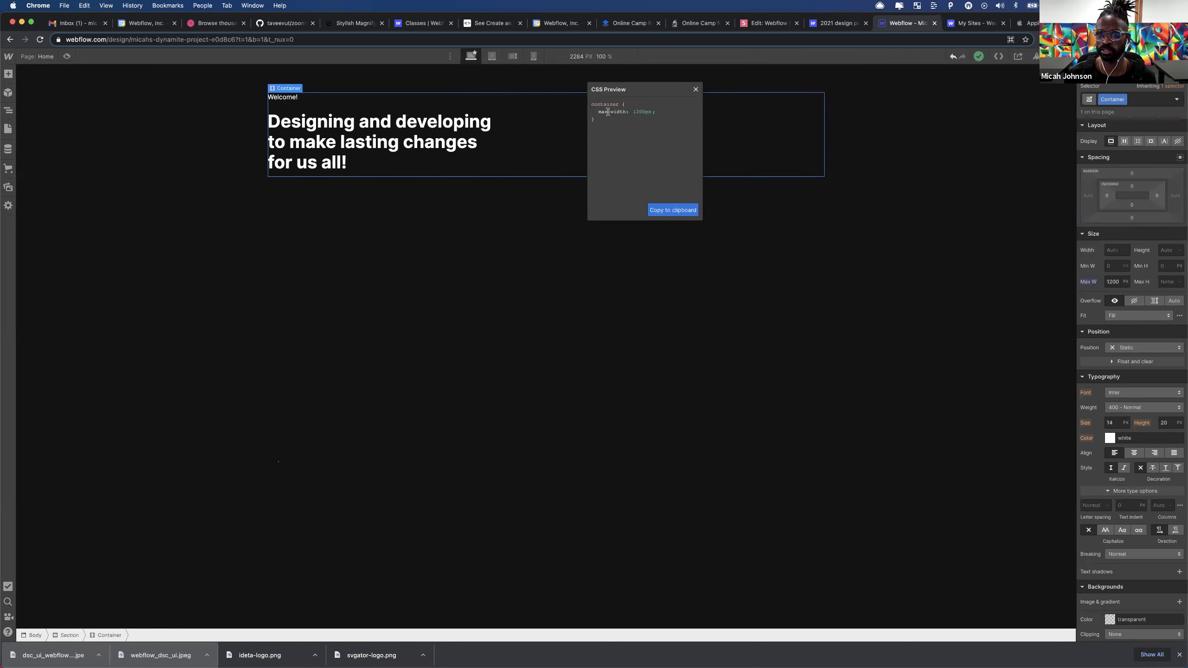
{"action": "left_click", "coordinate": [695, 90]}
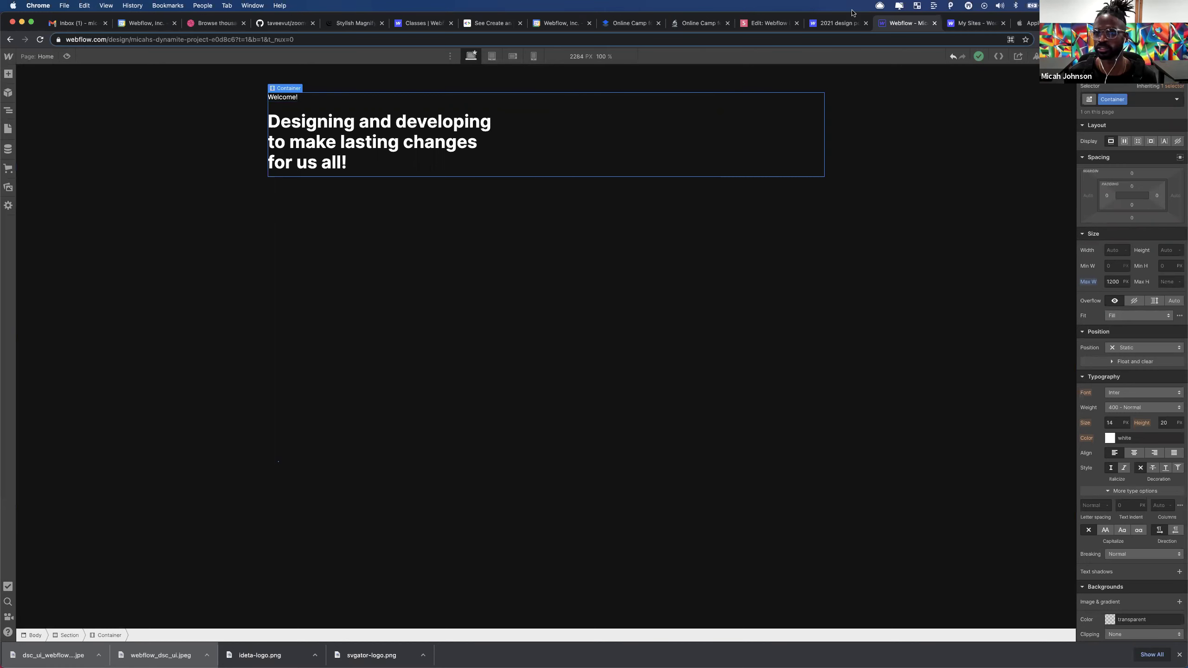
- Check the Webflow University hero section lesson and return to the Designer
{"action": "left_click", "coordinate": [837, 22]}
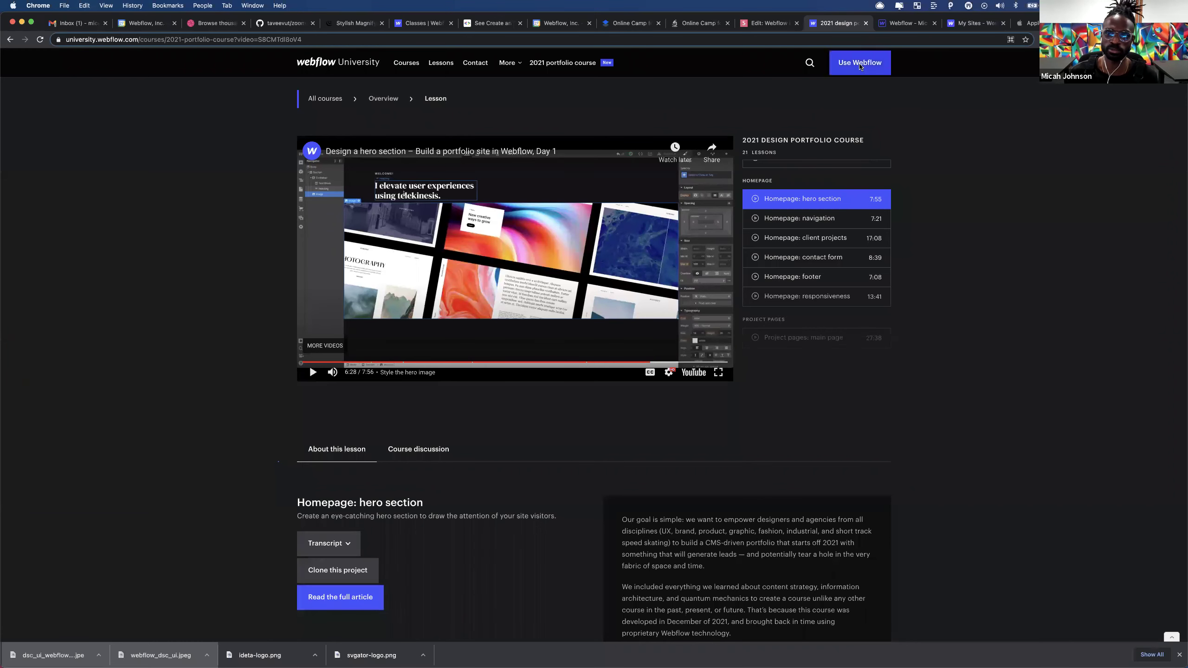
{"action": "left_click", "coordinate": [895, 27]}
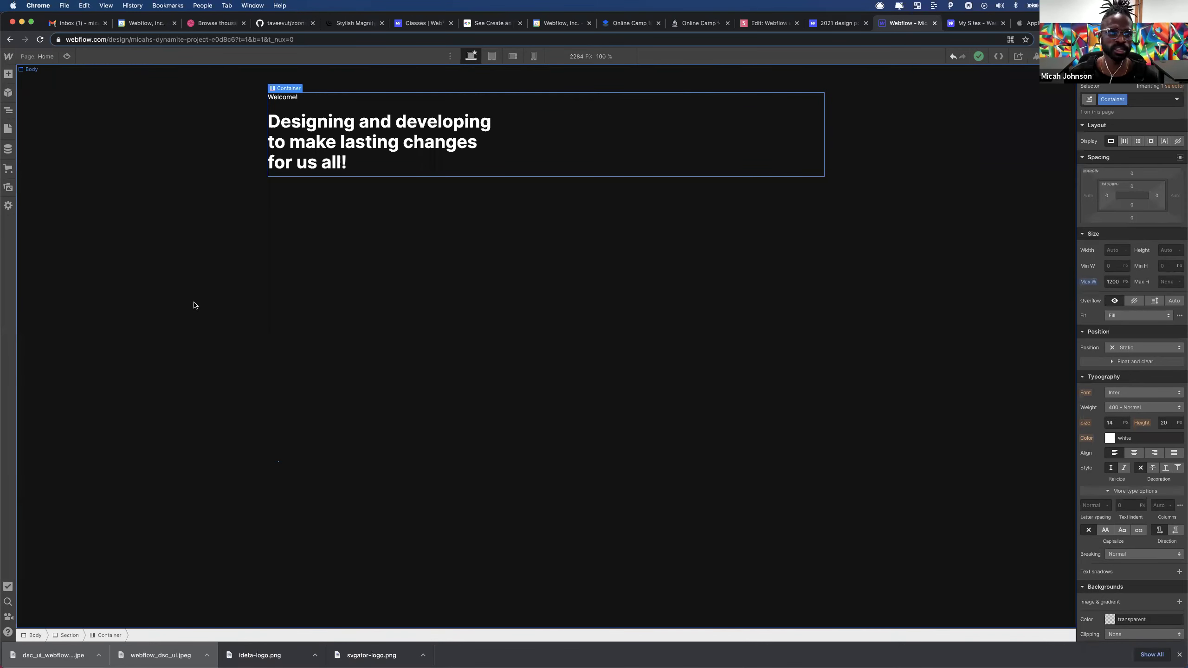
- Select the Body, target the Body (All Pages) tag, and preview the available fonts while keeping Inter
{"action": "left_click", "coordinate": [7, 111]}
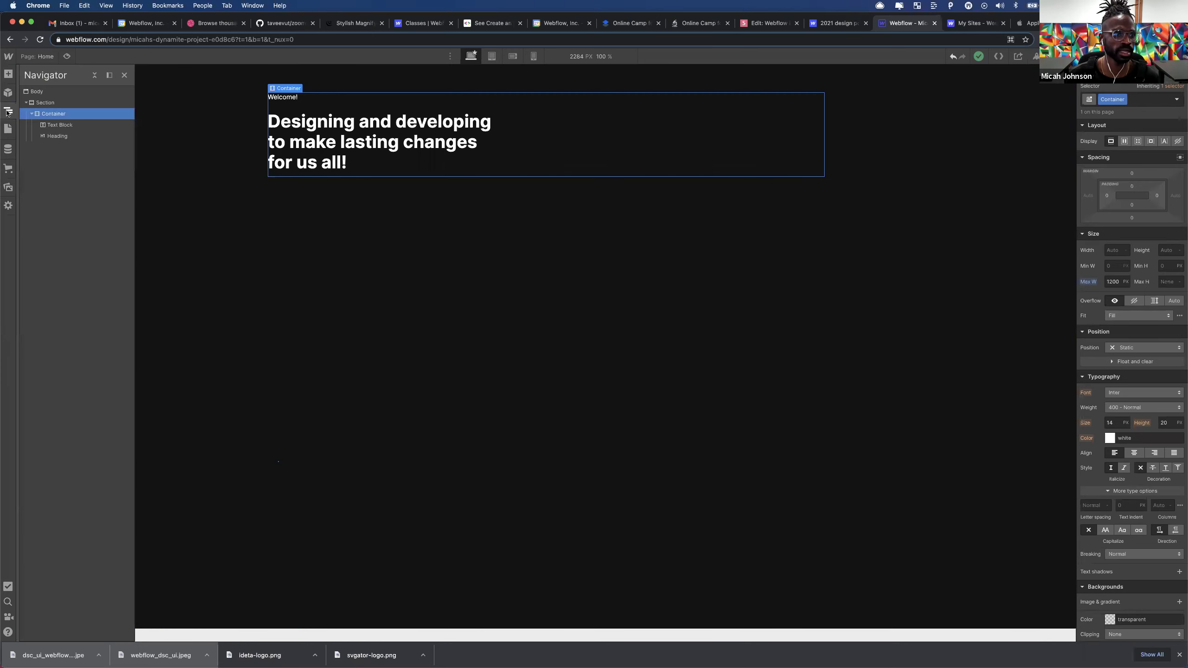
{"action": "left_click", "coordinate": [40, 93]}
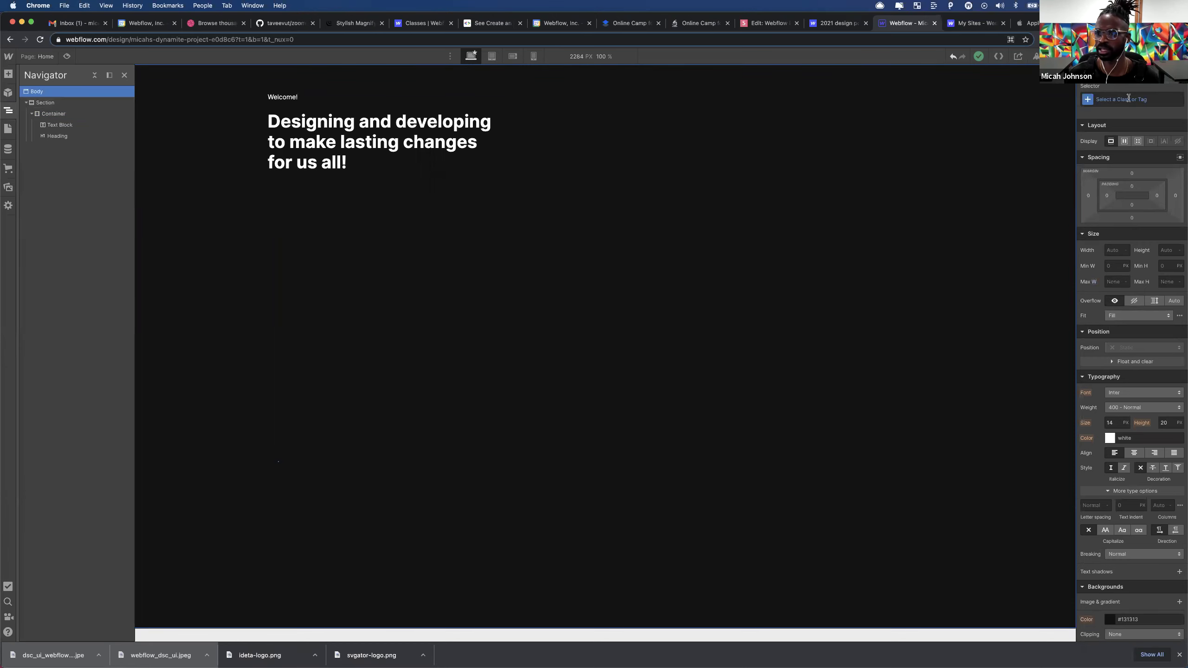
{"action": "left_click", "coordinate": [1127, 99]}
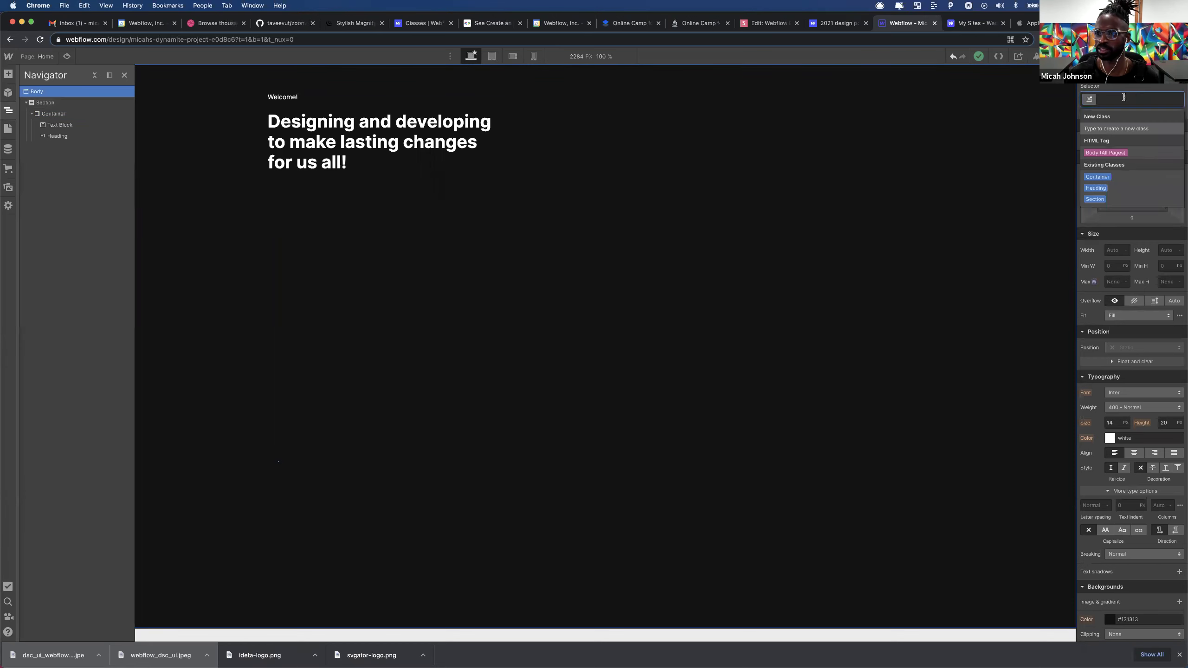
{"action": "left_click", "coordinate": [1116, 154]}
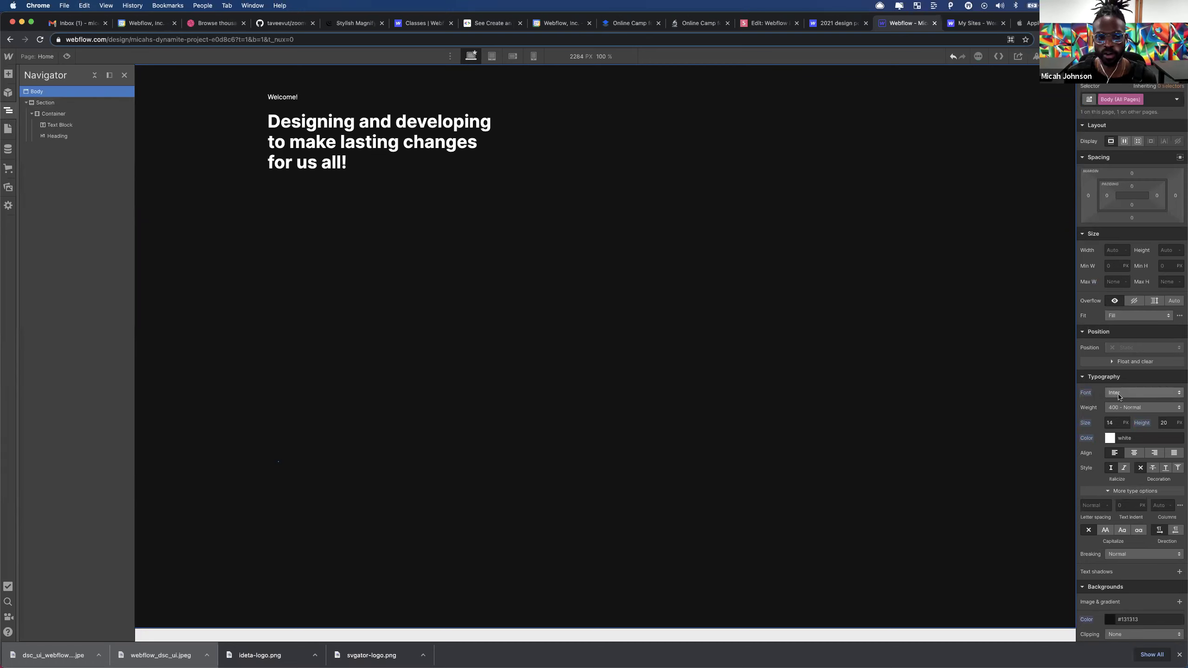
{"action": "left_click", "coordinate": [1118, 397]}
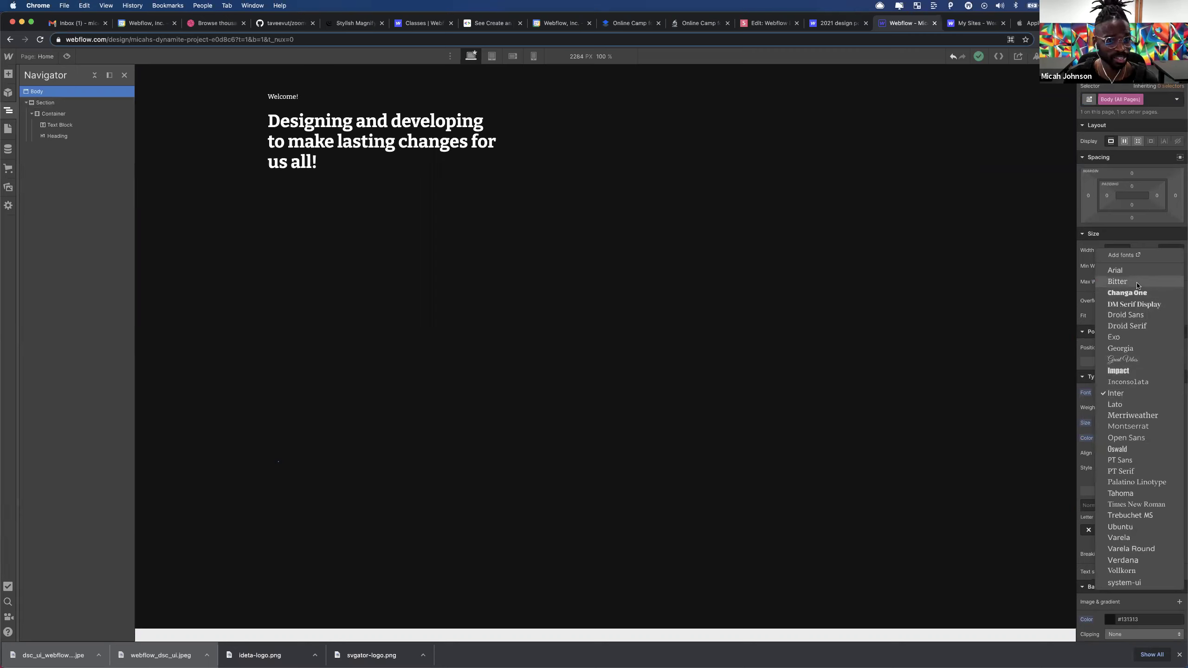
{"action": "left_click", "coordinate": [1137, 397]}
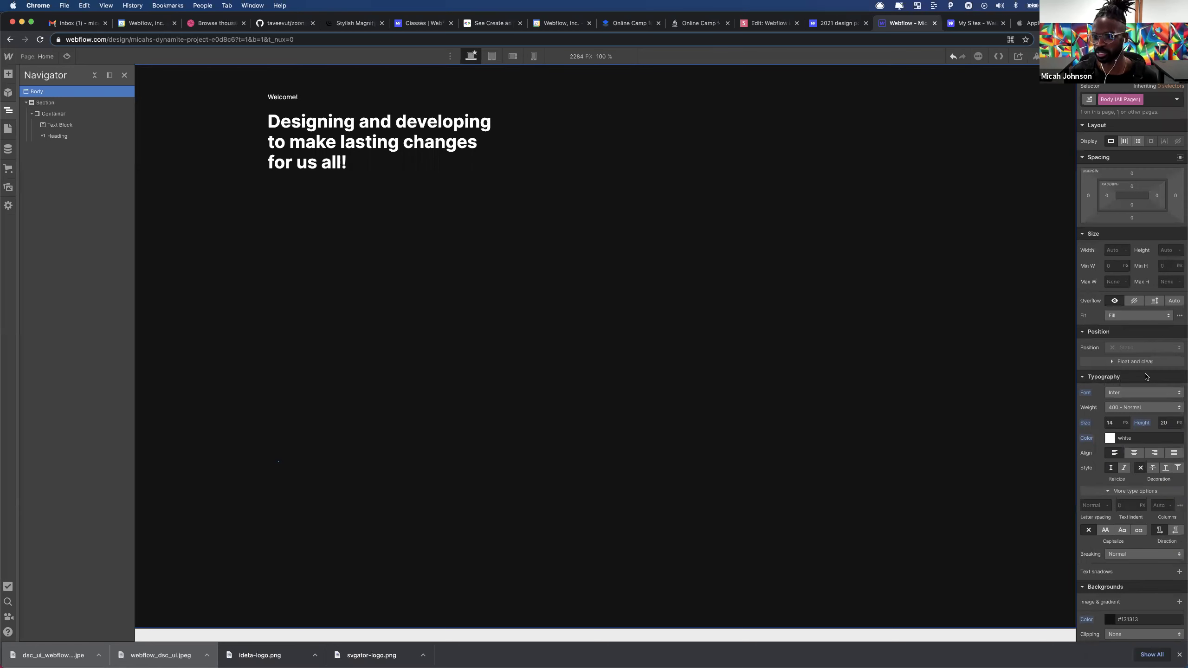
- Try out a 16 px font size on Body (All Pages), and reset it to 14 px
{"action": "left_click", "coordinate": [1115, 424]}
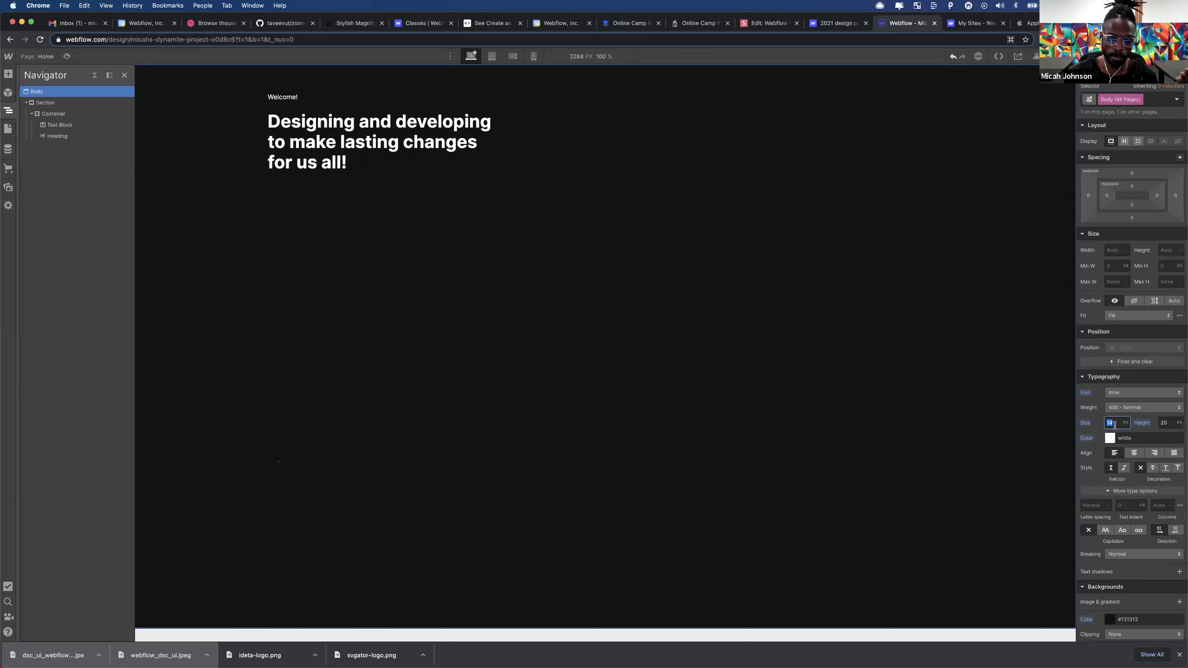
{"action": "type", "text": "1"}
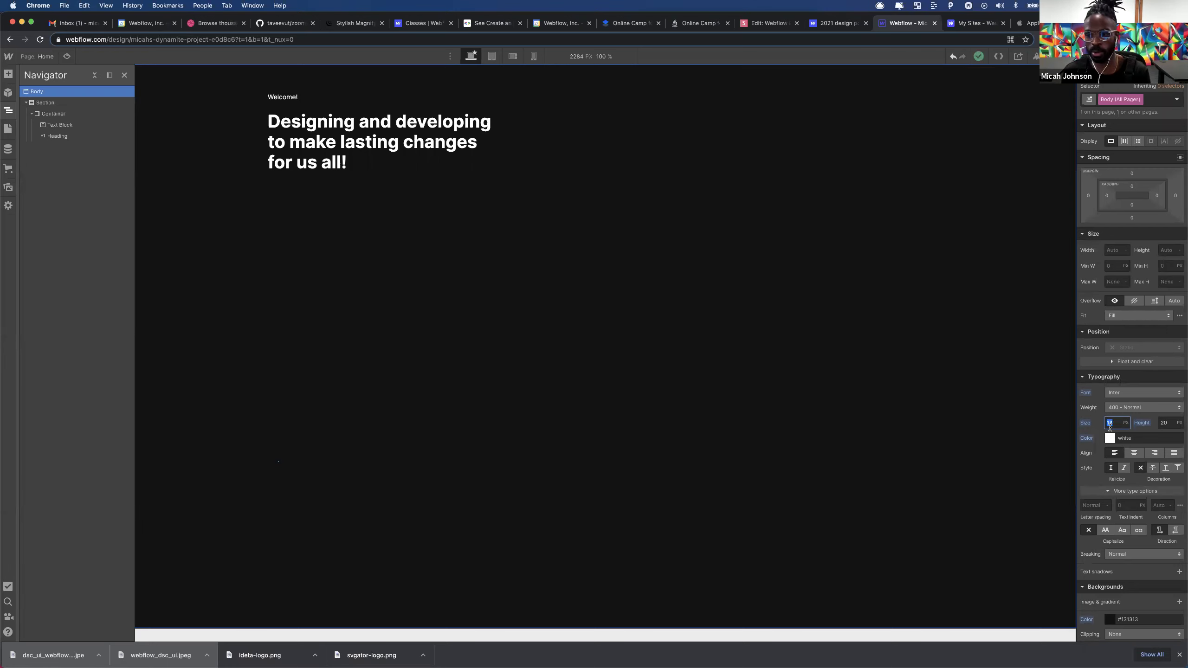
{"action": "type", "text": "16"}
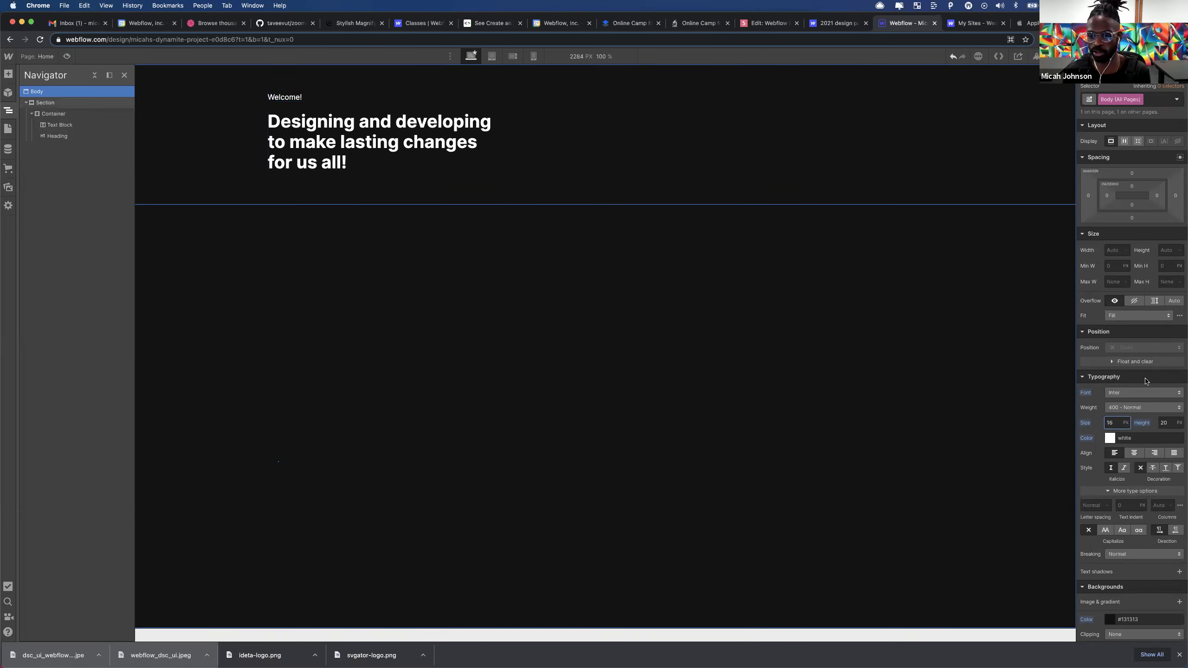
{"action": "double_click", "coordinate": [1112, 425]}
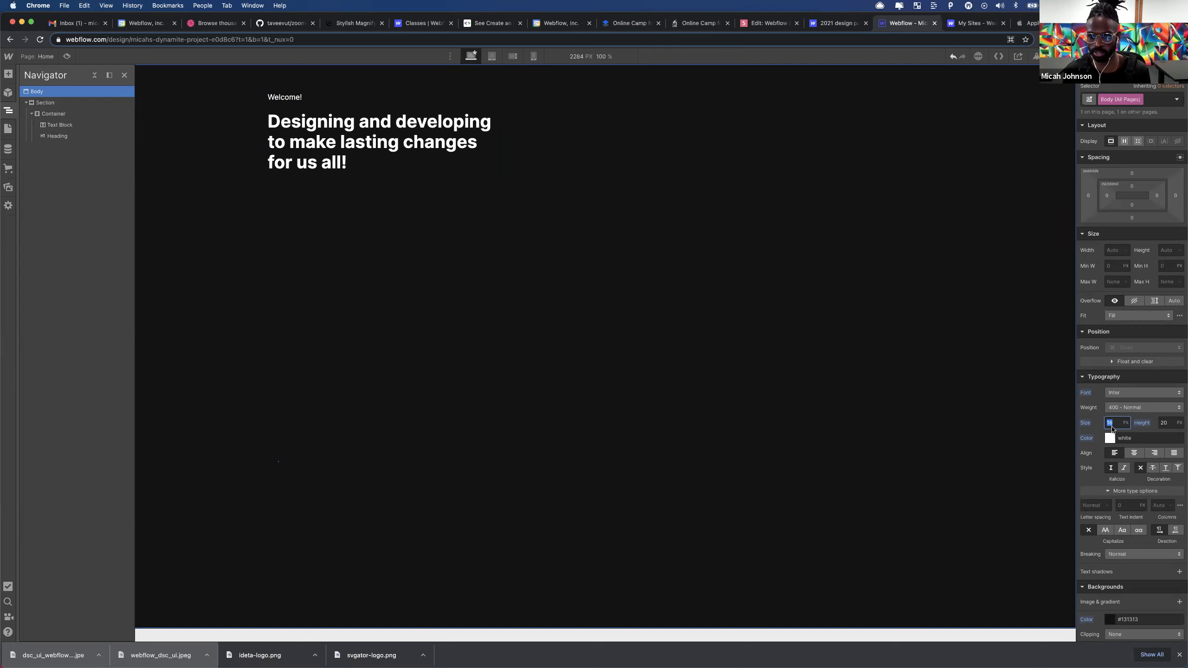
{"action": "type", "text": "5"}
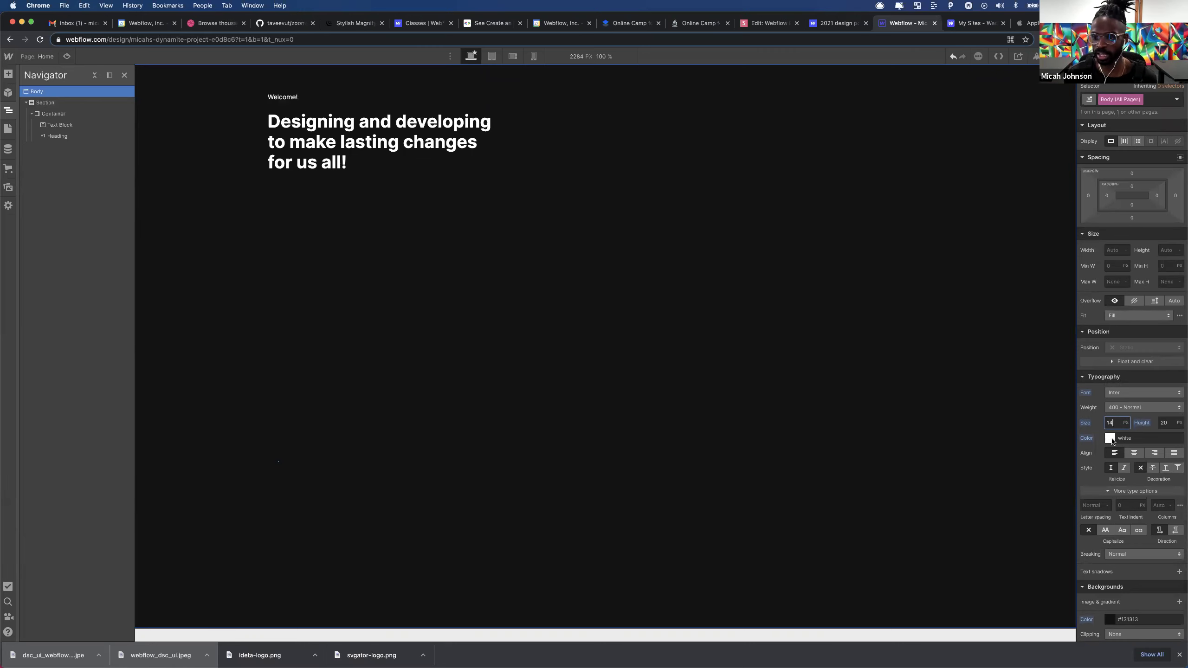
- Change the Body (All Pages) text color to whitesmoke (#f5f5f5)
{"action": "left_click", "coordinate": [1110, 438]}
{"action": "left_click", "coordinate": [1124, 483]}
{"action": "left_click_drag", "start_coordinate": [1145, 498], "coordinate": [1069, 451]}
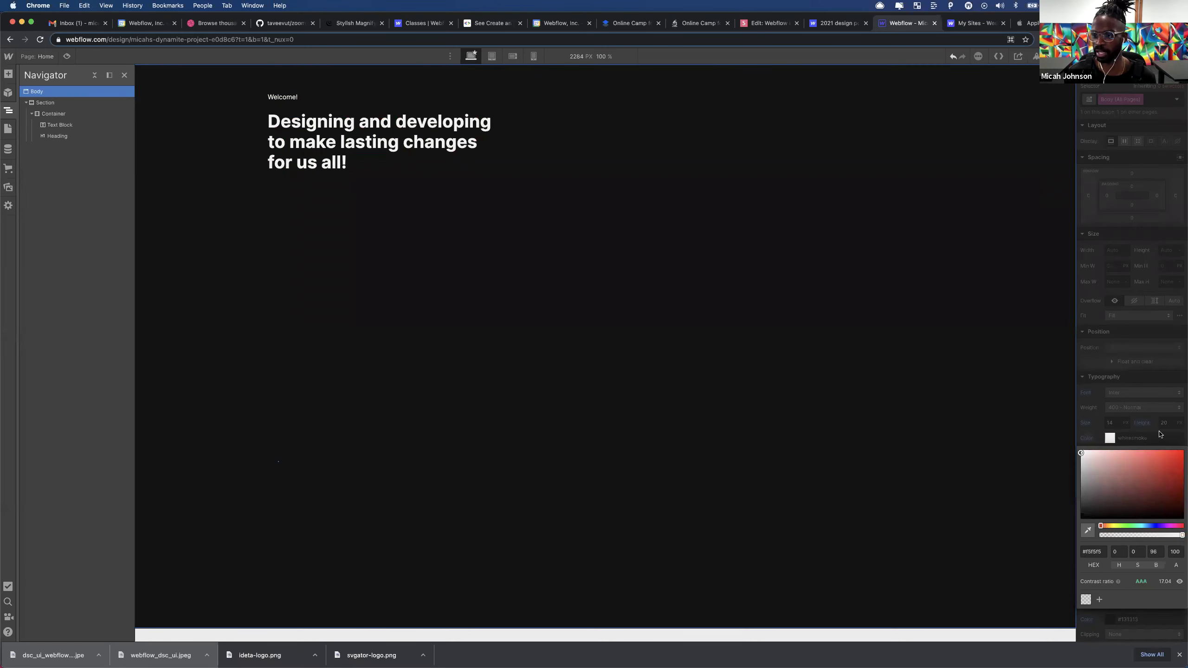
{"action": "left_click", "coordinate": [880, 279]}
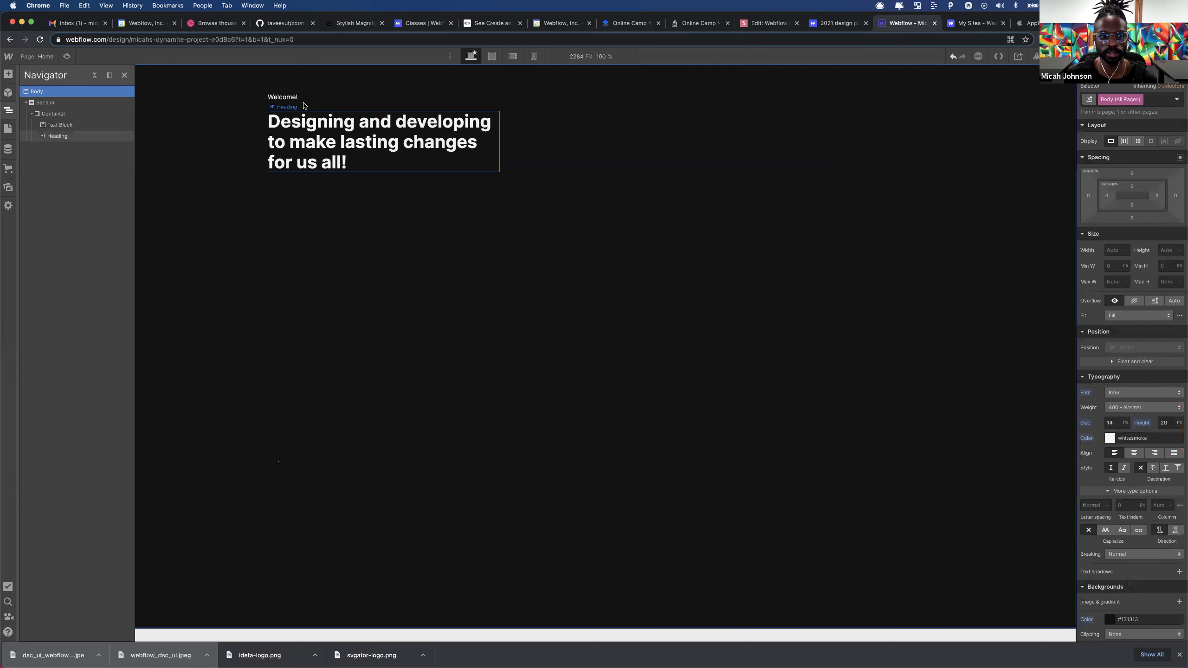
- Set the heading's font to DM Serif Display with weight 400 - Normal, and its width to 600 px
{"action": "left_click", "coordinate": [309, 142]}
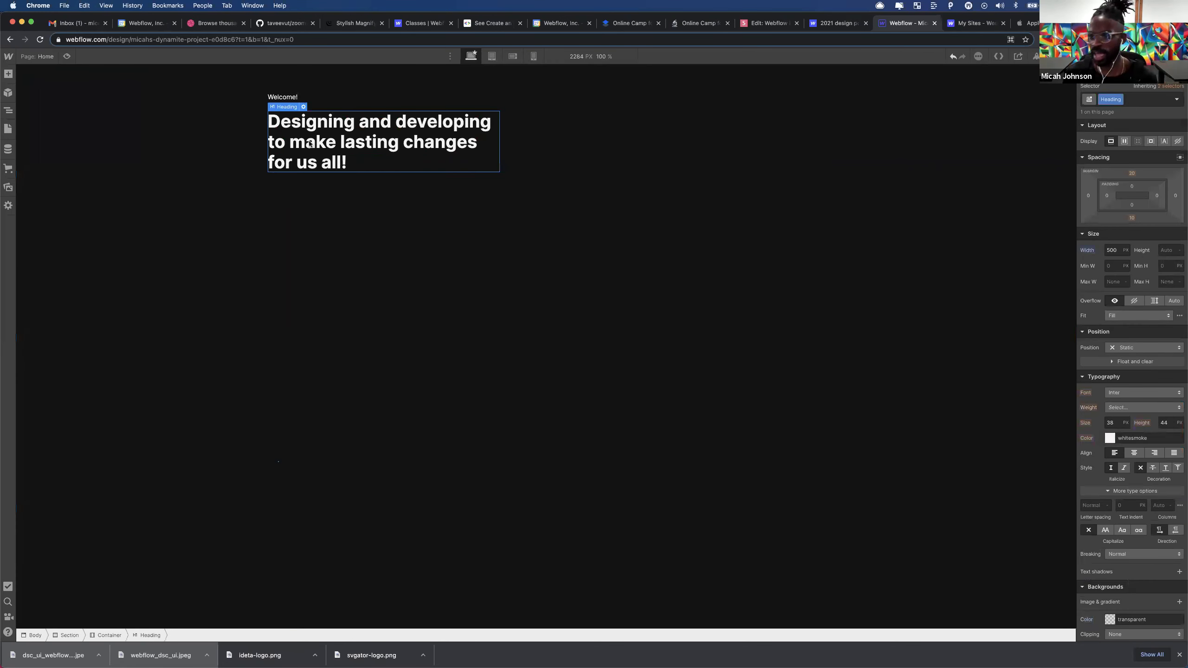
{"action": "left_click", "coordinate": [1153, 397]}
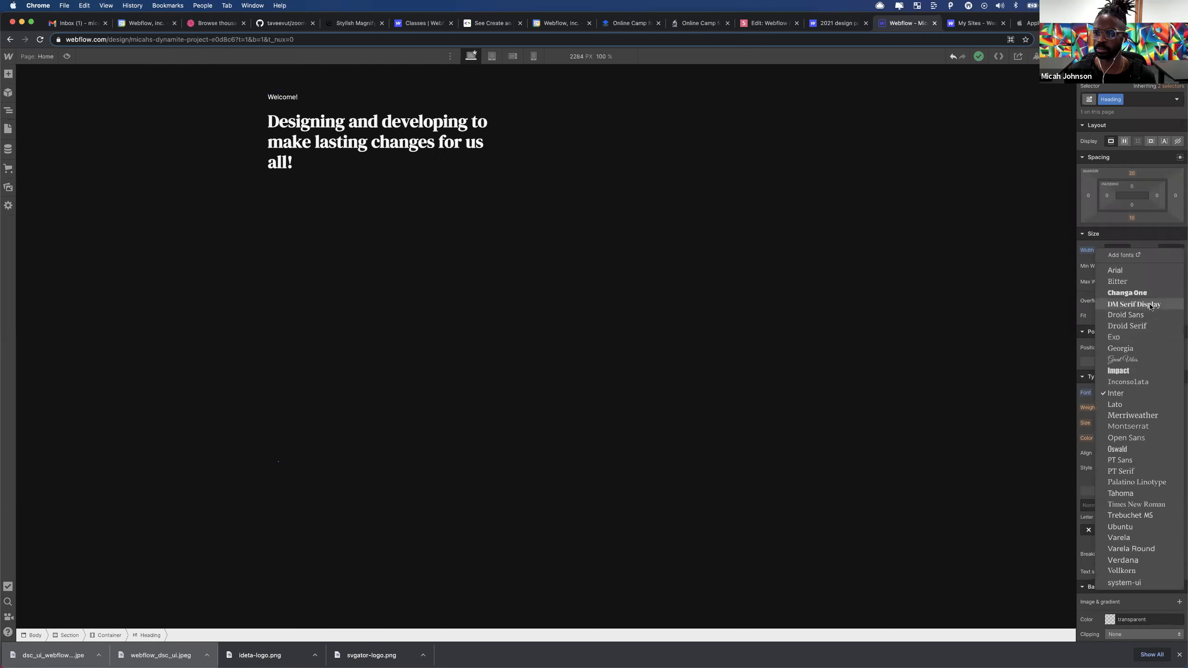
{"action": "left_click", "coordinate": [1151, 305]}
{"action": "left_click", "coordinate": [1131, 408]}
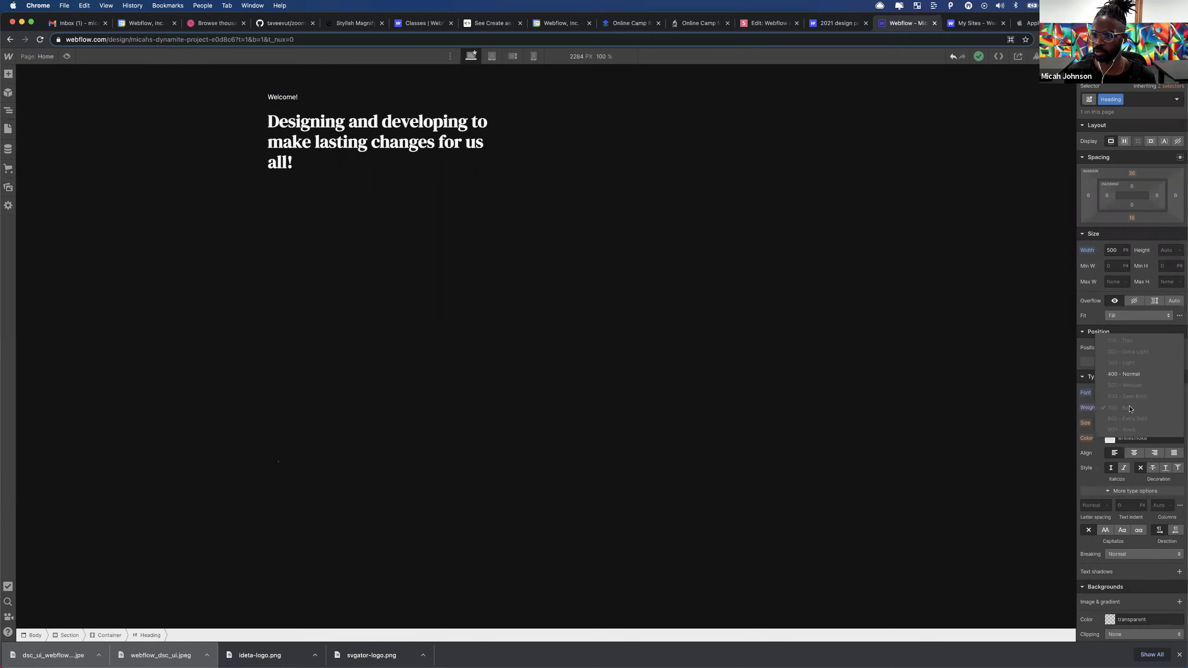
{"action": "left_click", "coordinate": [1135, 374]}
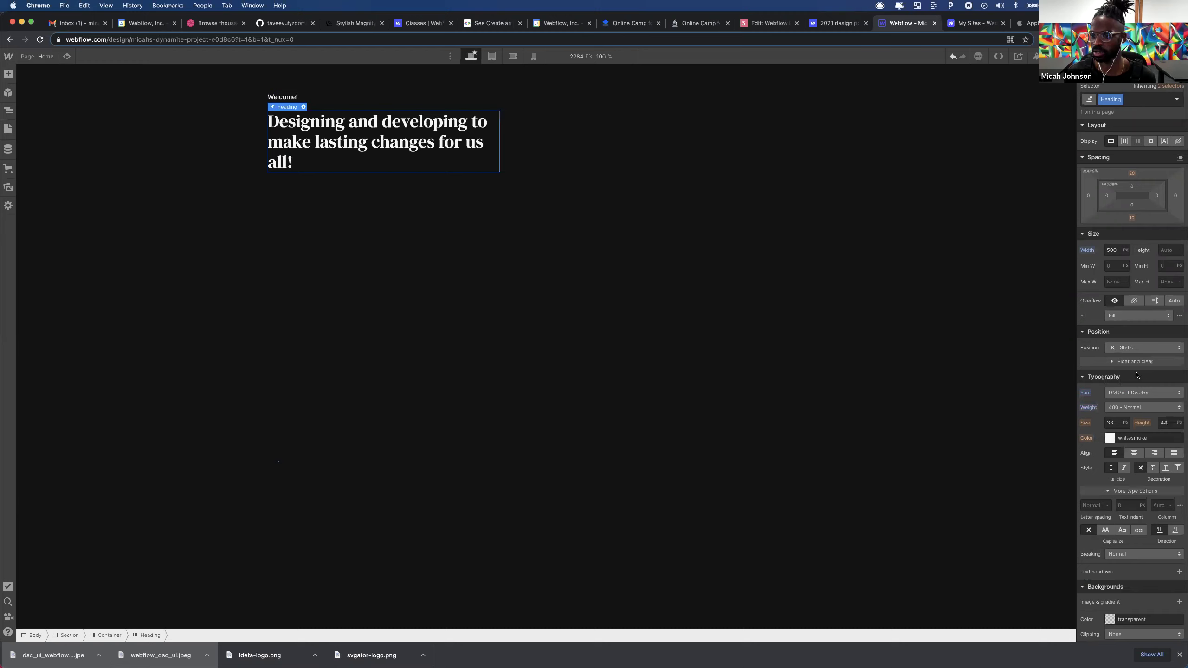
{"action": "left_click", "coordinate": [1115, 249]}
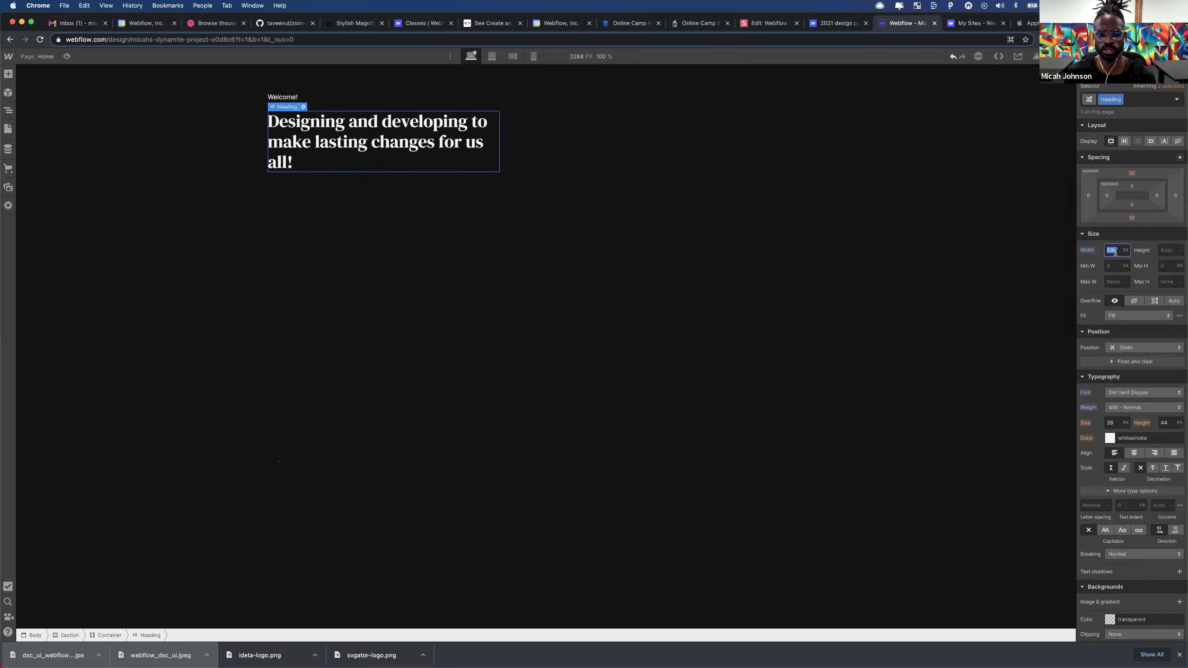
{"action": "type", "text": "600"}
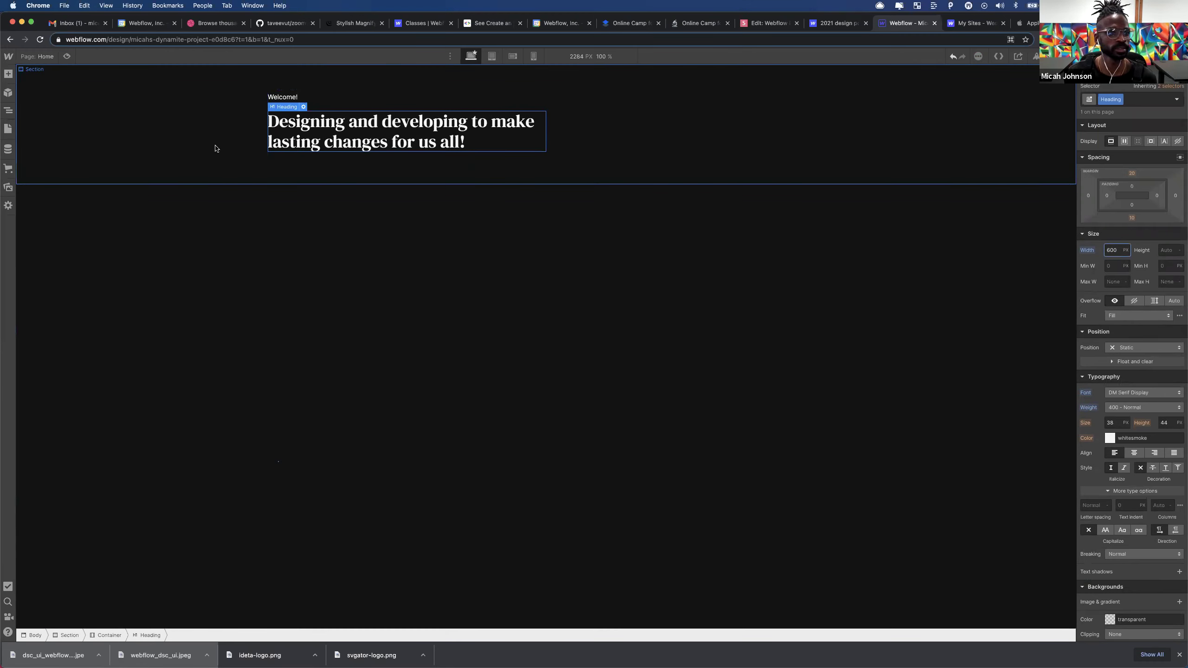
- Add an Image element inside the container, directly below the heading
{"action": "left_click", "coordinate": [670, 137]}
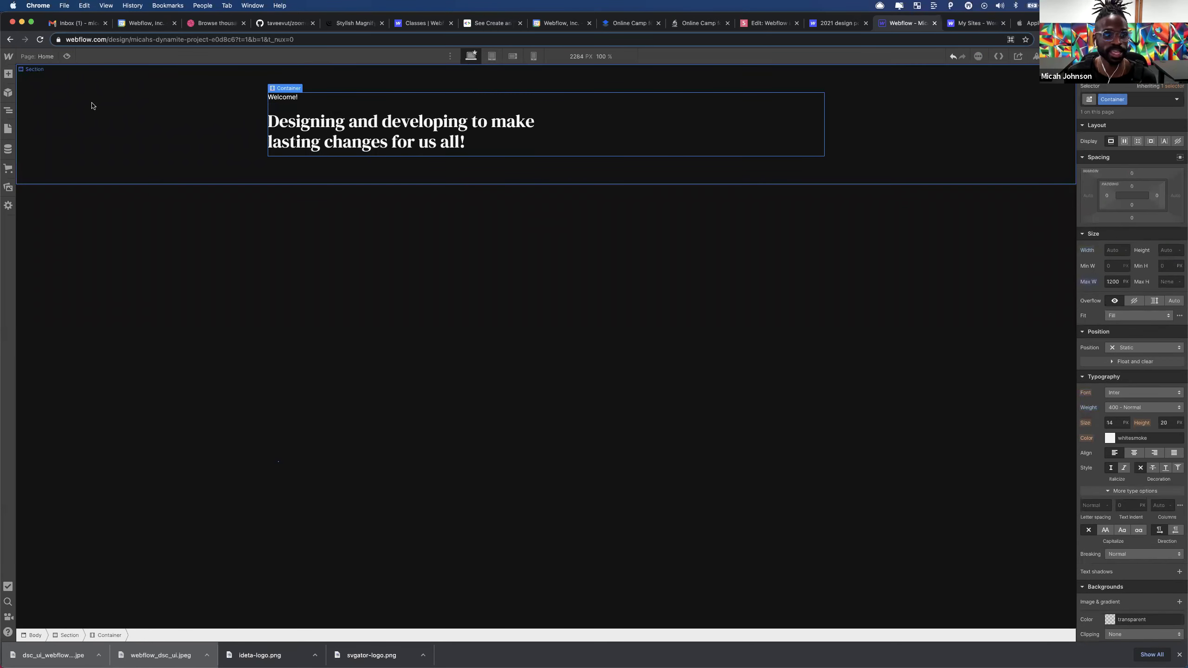
{"action": "left_click", "coordinate": [8, 74]}
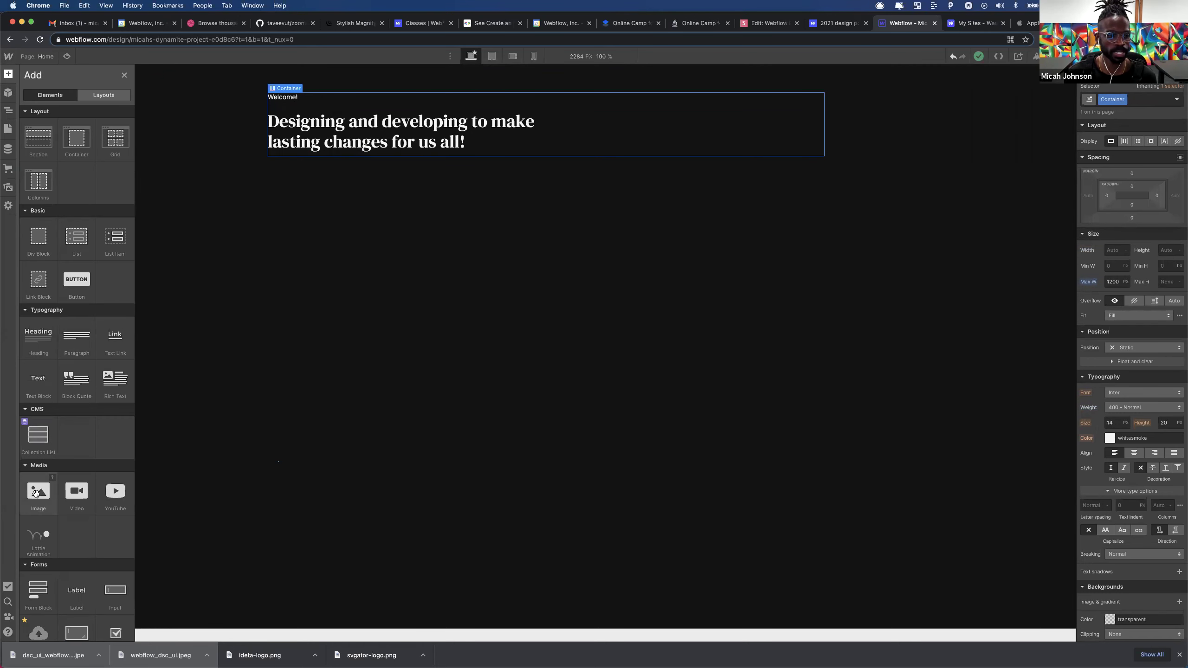
{"action": "left_click_drag", "start_coordinate": [35, 495], "coordinate": [584, 146]}
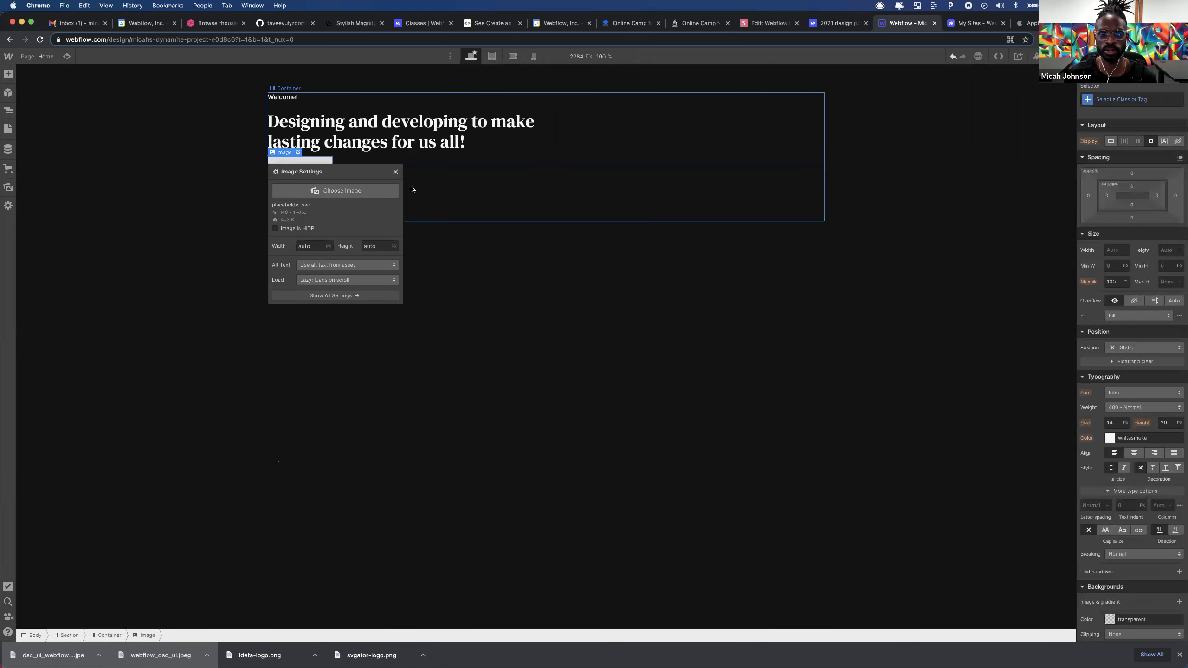
- Use the asset Hero-background.jpg as the new image's source and close the image settings
{"action": "left_click", "coordinate": [346, 255]}
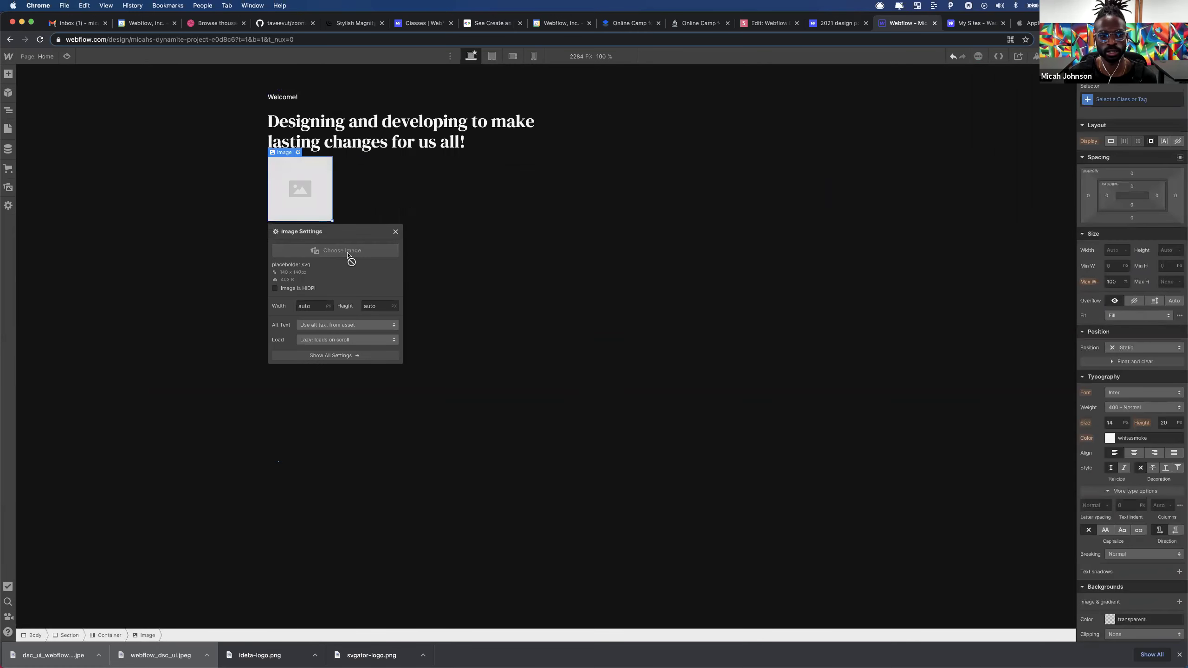
{"action": "scroll", "coordinate": [94, 370], "scroll_direction": "down", "scroll_amount": 3}
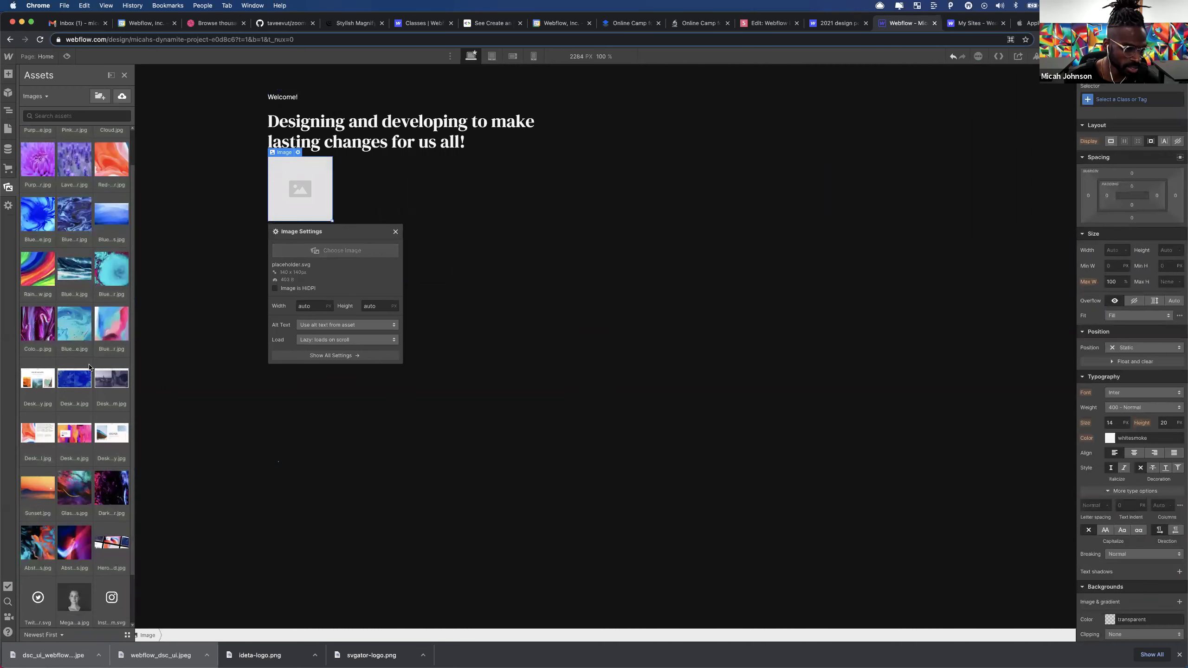
{"action": "left_click", "coordinate": [77, 390]}
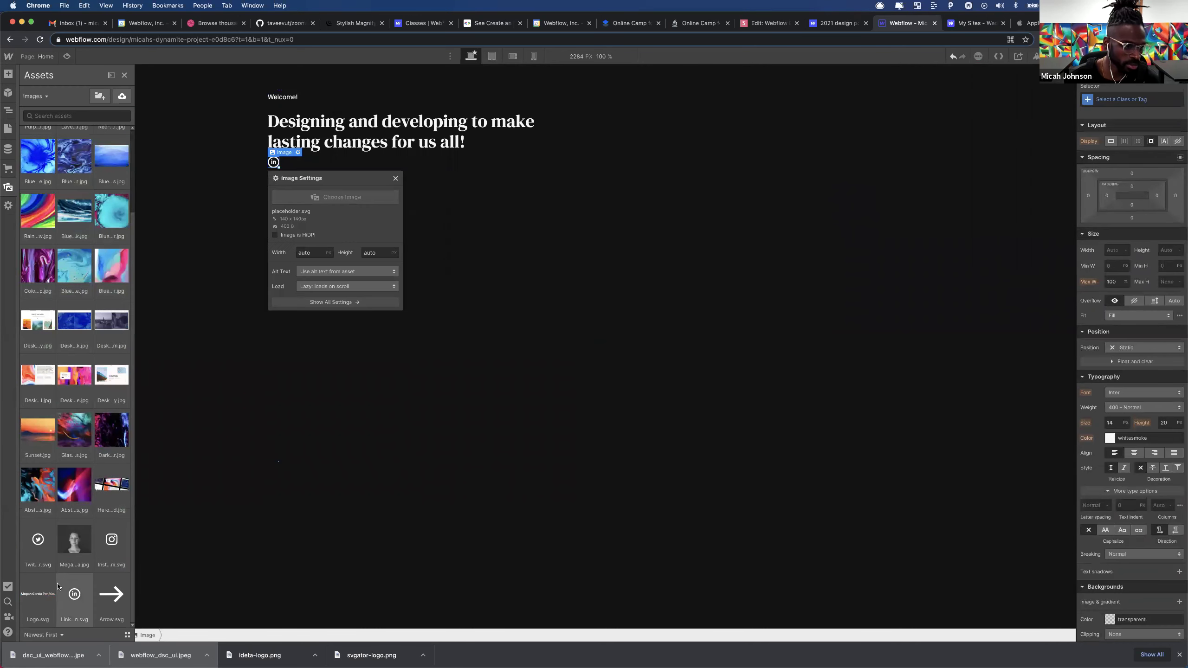
{"action": "scroll", "coordinate": [73, 371], "scroll_direction": "up", "scroll_amount": 3}
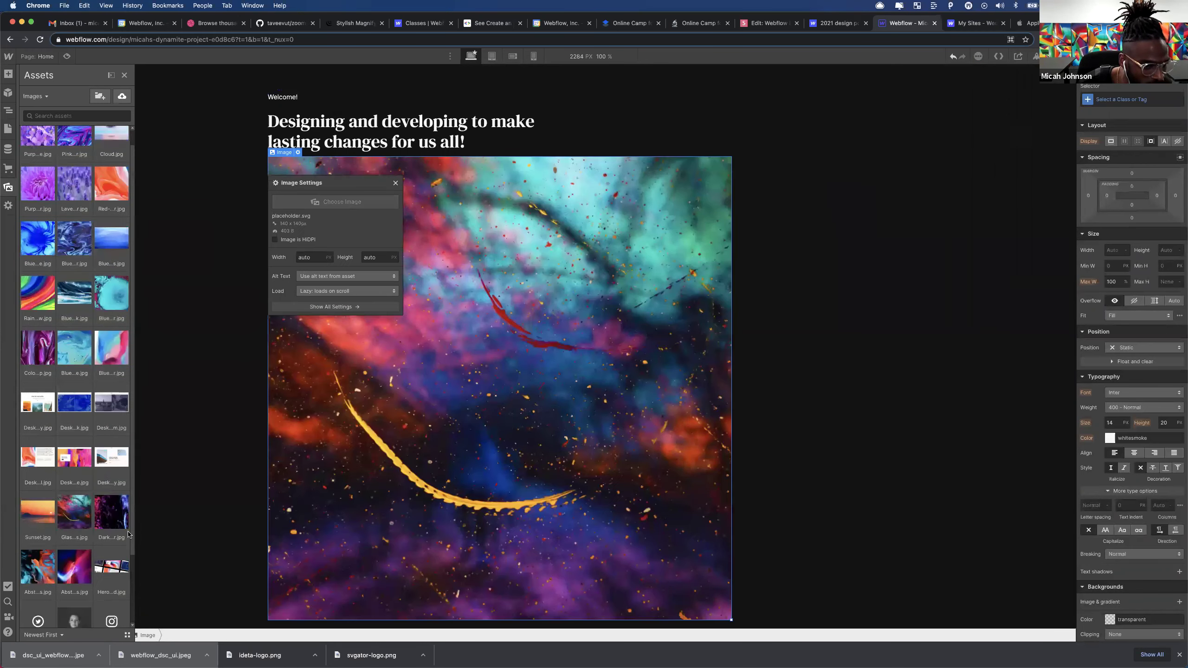
{"action": "scroll", "coordinate": [73, 519], "scroll_direction": "down", "scroll_amount": 2}
{"action": "left_click", "coordinate": [111, 507]}
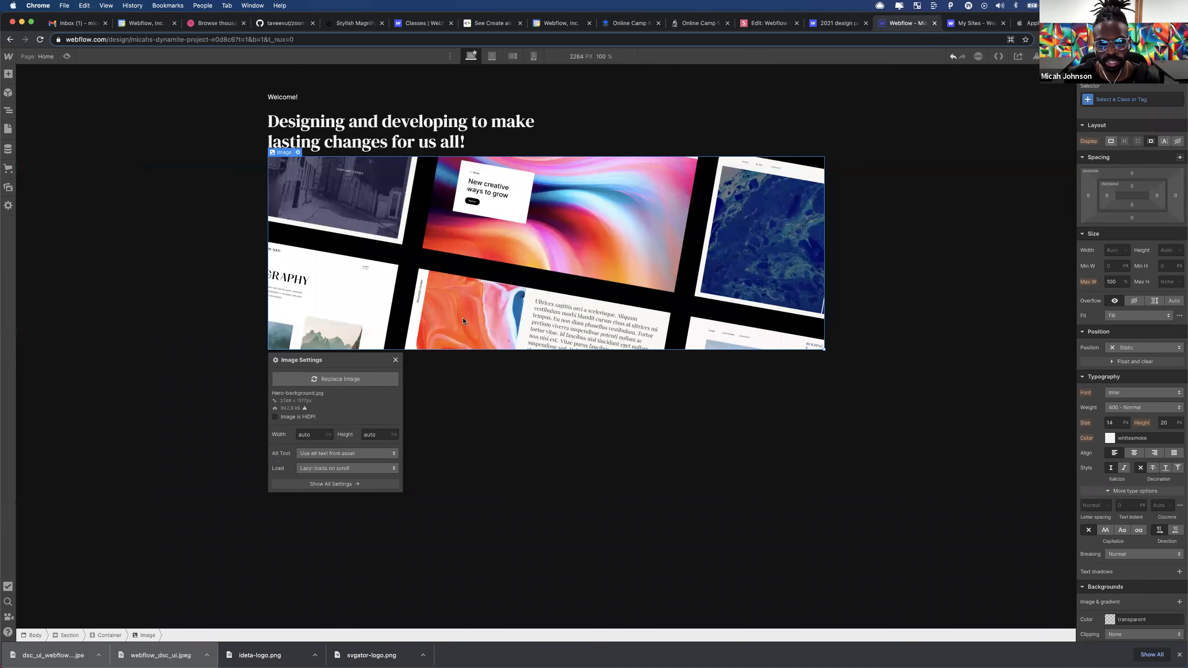
{"action": "left_click", "coordinate": [395, 360]}
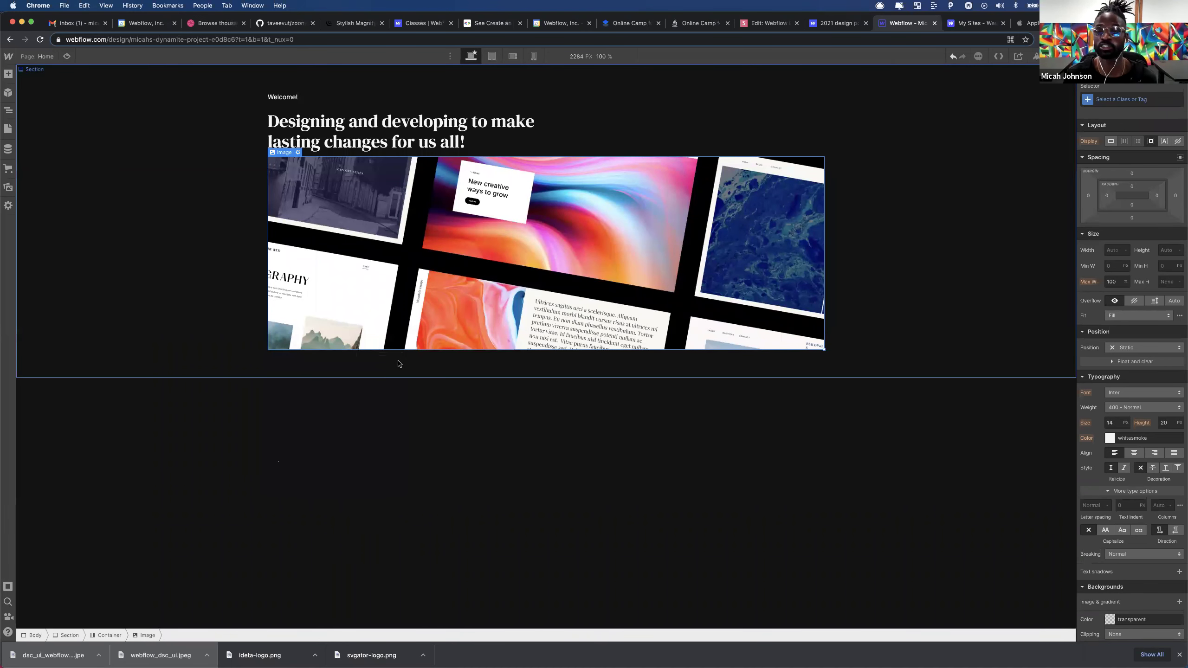
- Move the image out of the container so it sits directly inside the section, below the container
{"action": "left_click", "coordinate": [5, 112]}
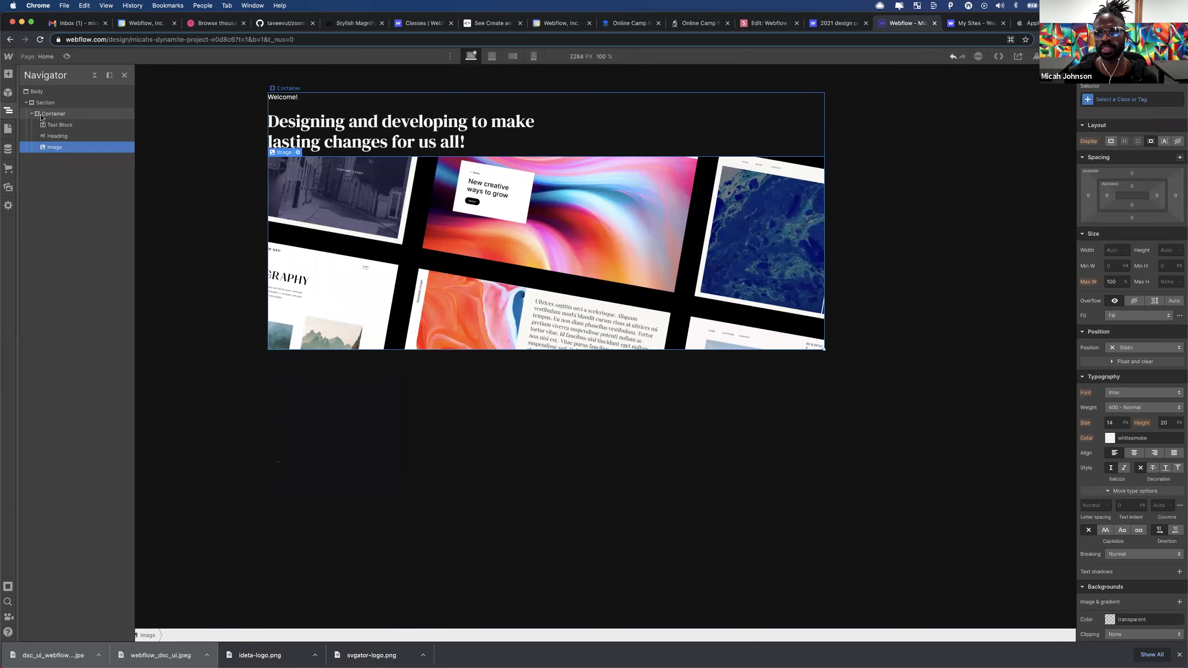
{"action": "left_click", "coordinate": [41, 117]}
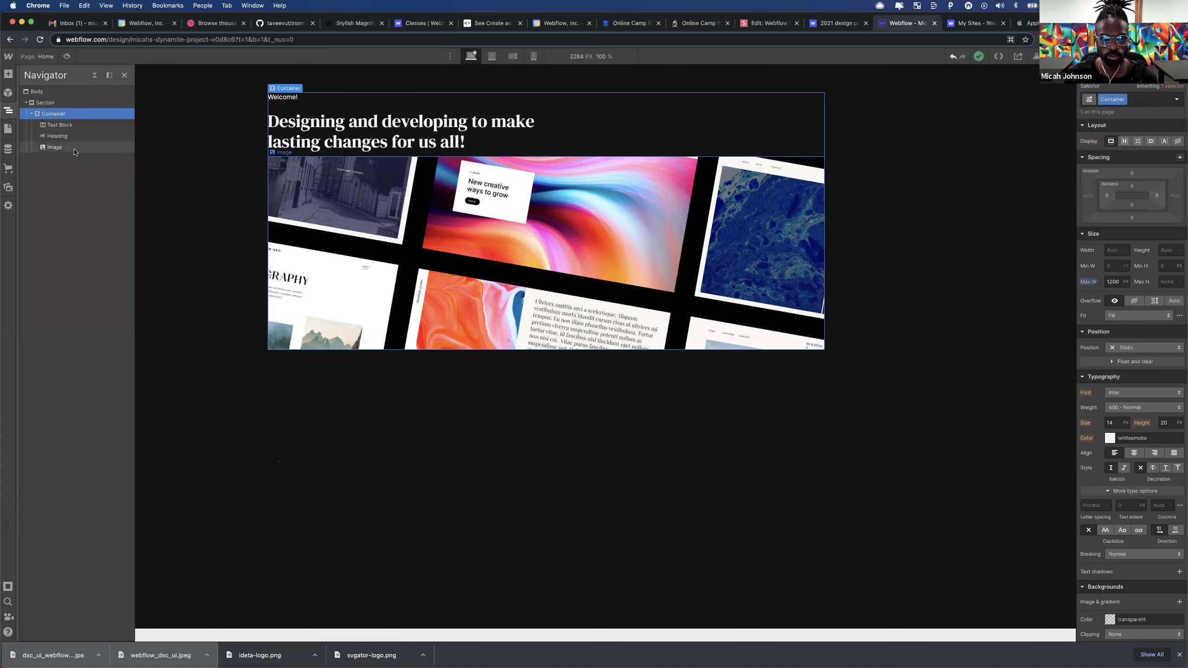
{"action": "mouse_move", "coordinate": [74, 151]}
{"action": "left_mouse_down"}
{"action": "mouse_move", "coordinate": [52, 149]}
{"action": "mouse_move", "coordinate": [69, 148]}
{"action": "left_mouse_up"}
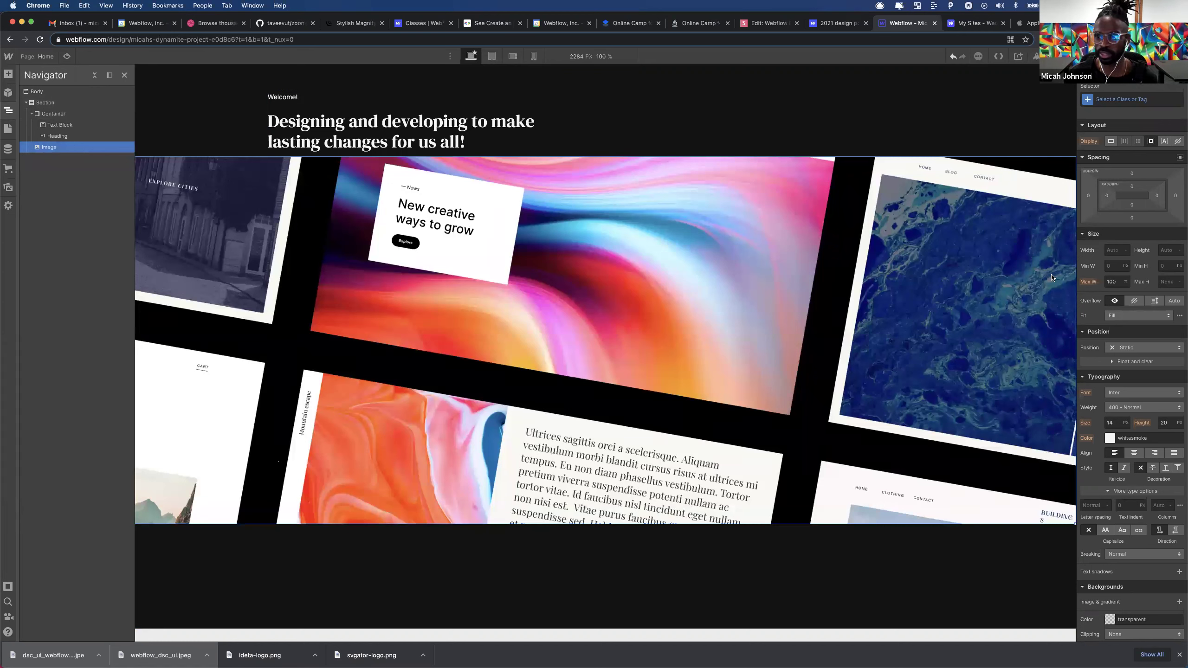
- Set the image's width to 100% and check the full-width layout in preview mode
{"action": "left_click", "coordinate": [1112, 250]}
{"action": "type", "text": "1"}
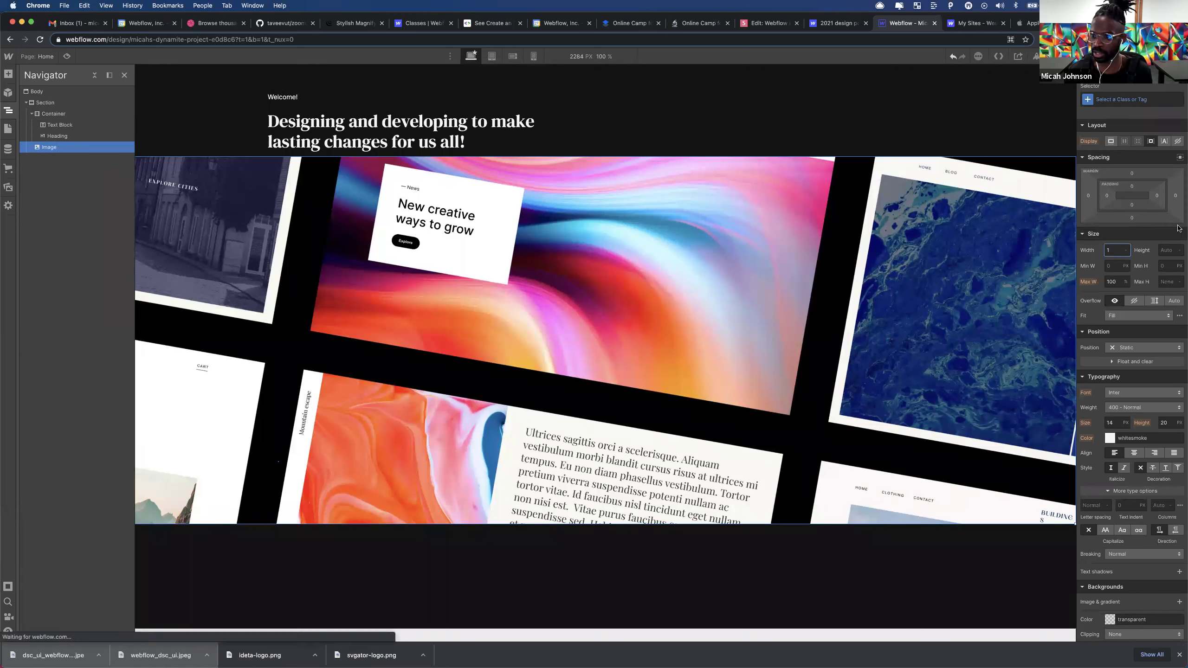
{"action": "type", "text": "00"}
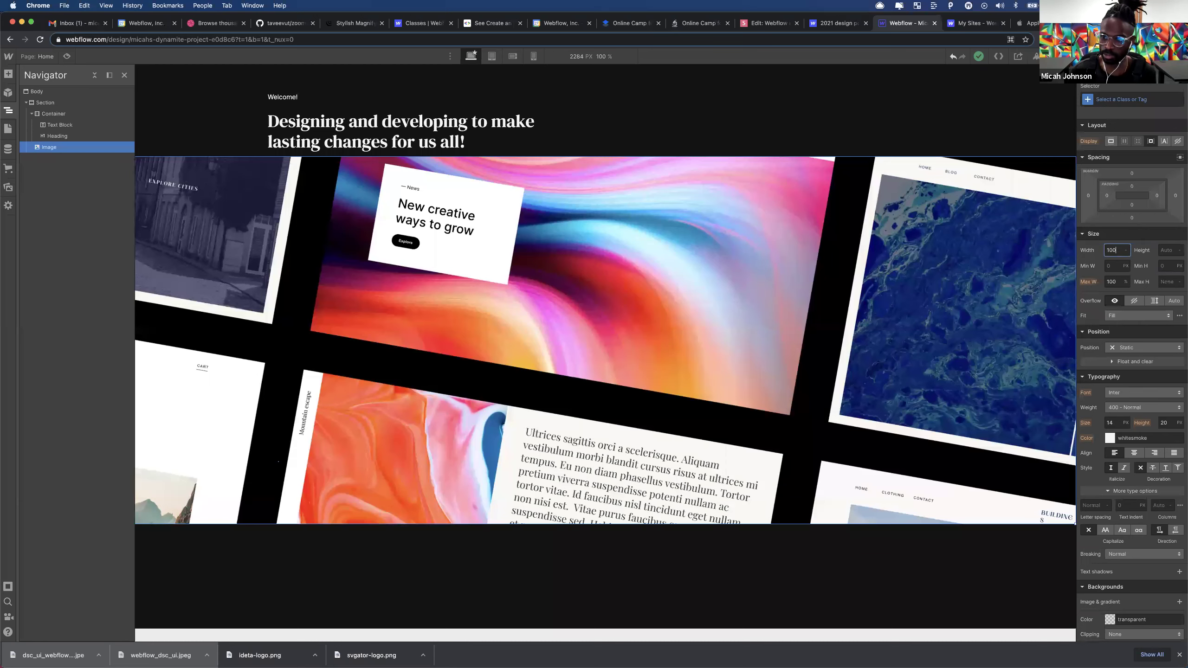
{"action": "type", "text": "%"}
{"action": "key", "text": "Return"}
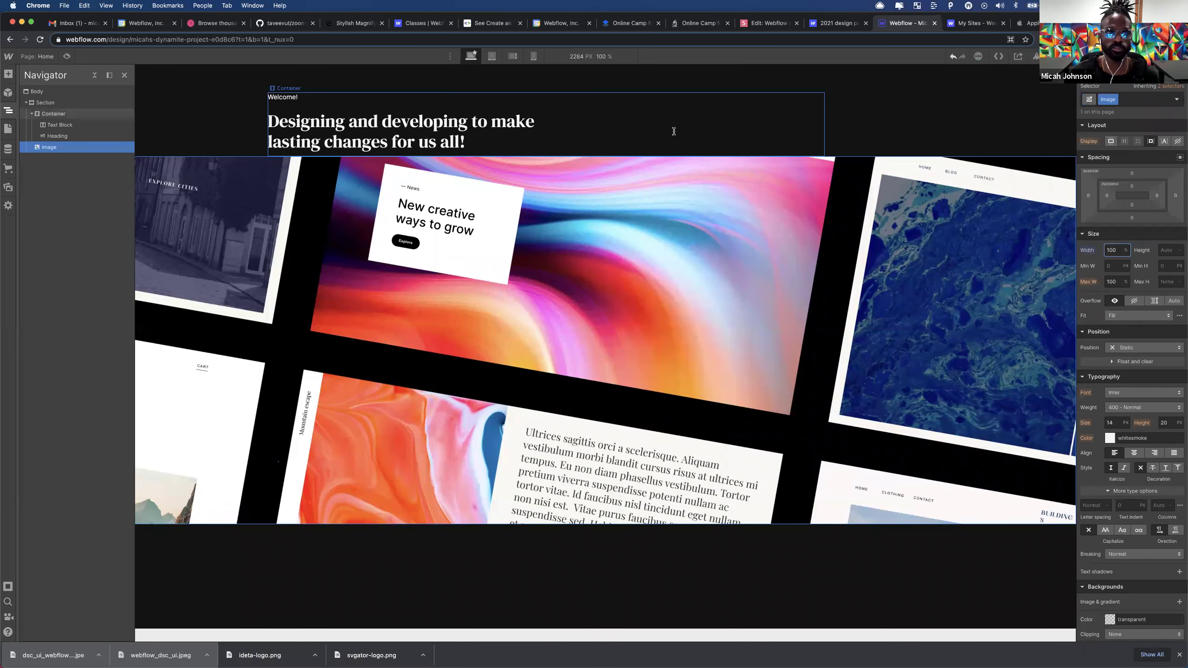
{"action": "left_click", "coordinate": [67, 57]}
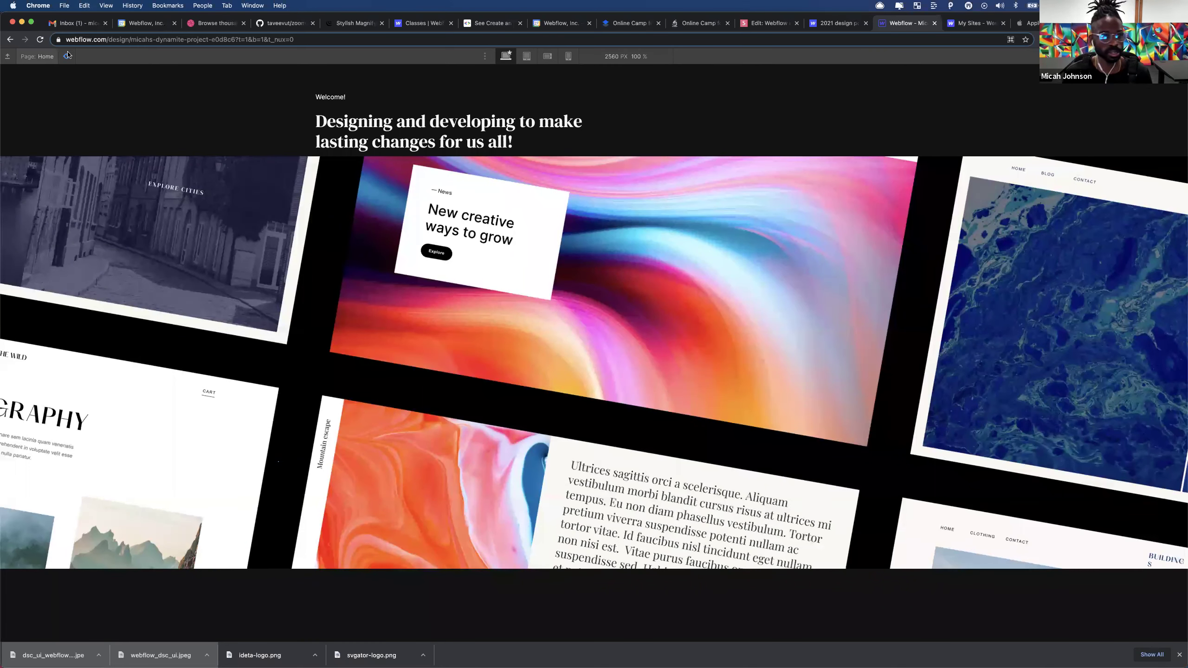
{"action": "left_click", "coordinate": [66, 56]}
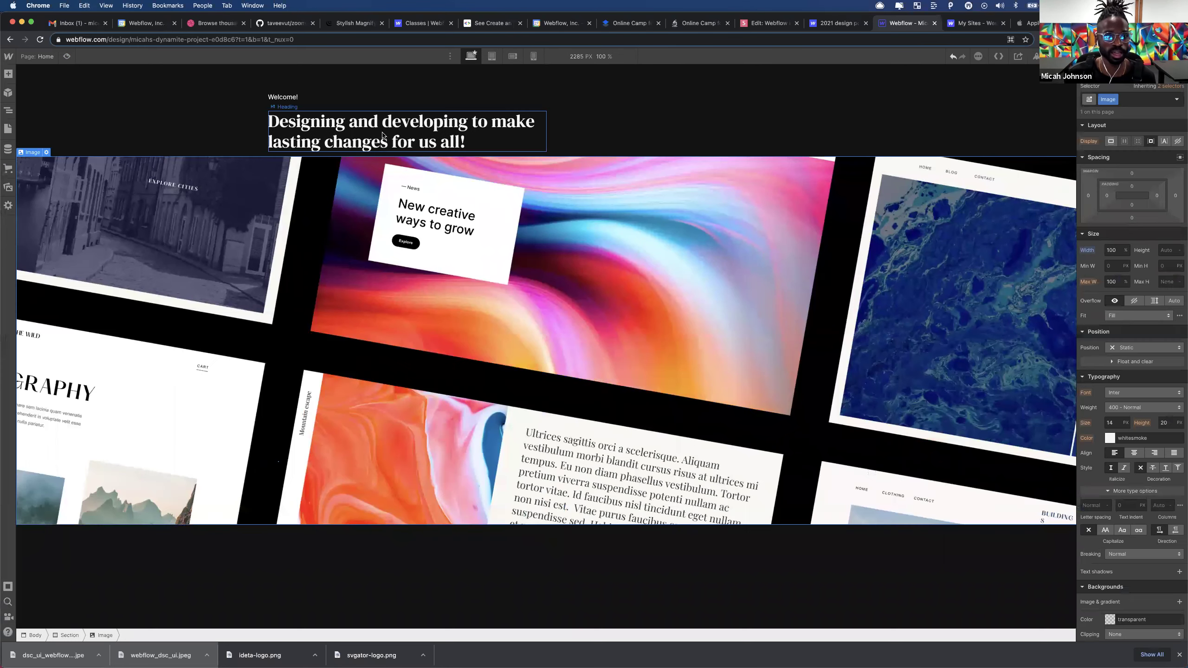
- Try out extra bottom spacing on the heading, and reset its bottom padding
{"action": "left_click", "coordinate": [515, 138]}
{"action": "mouse_move", "coordinate": [1140, 219]}
{"action": "left_mouse_down"}
{"action": "mouse_move", "coordinate": [1150, 248]}
{"action": "mouse_move", "coordinate": [1148, 179]}
{"action": "left_mouse_up"}
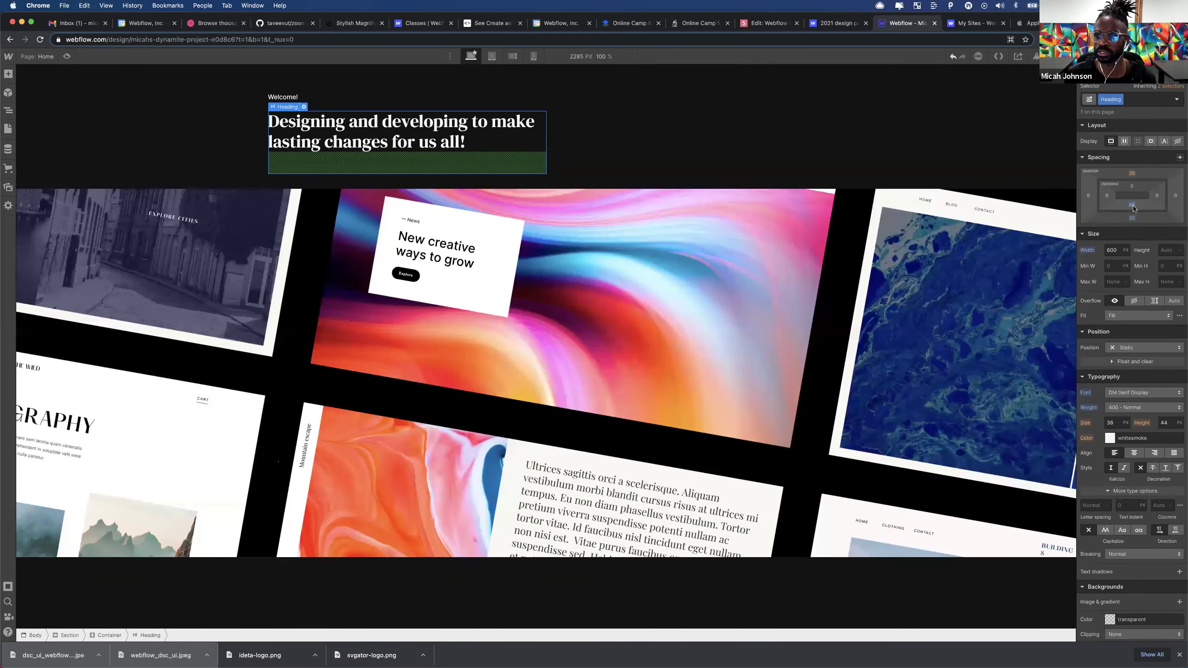
{"action": "left_click", "coordinate": [1132, 206], "text": "alt"}
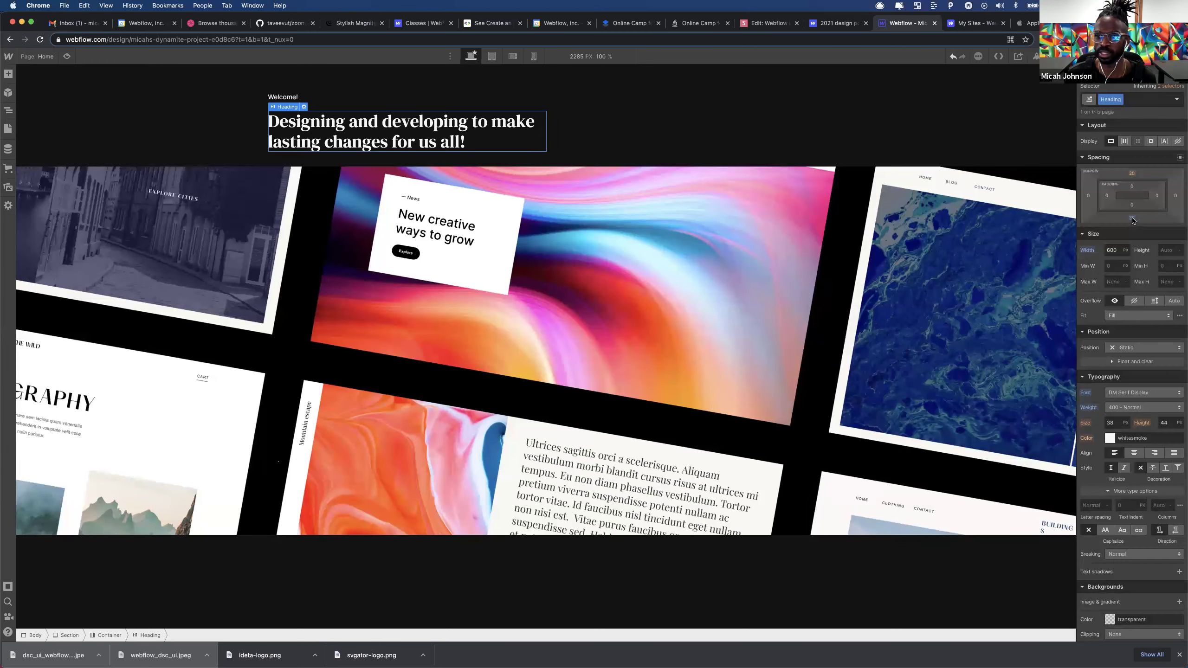
- Set the heading's bottom margin to 50 px
{"action": "left_click", "coordinate": [1134, 219]}
{"action": "type", "text": "50"}
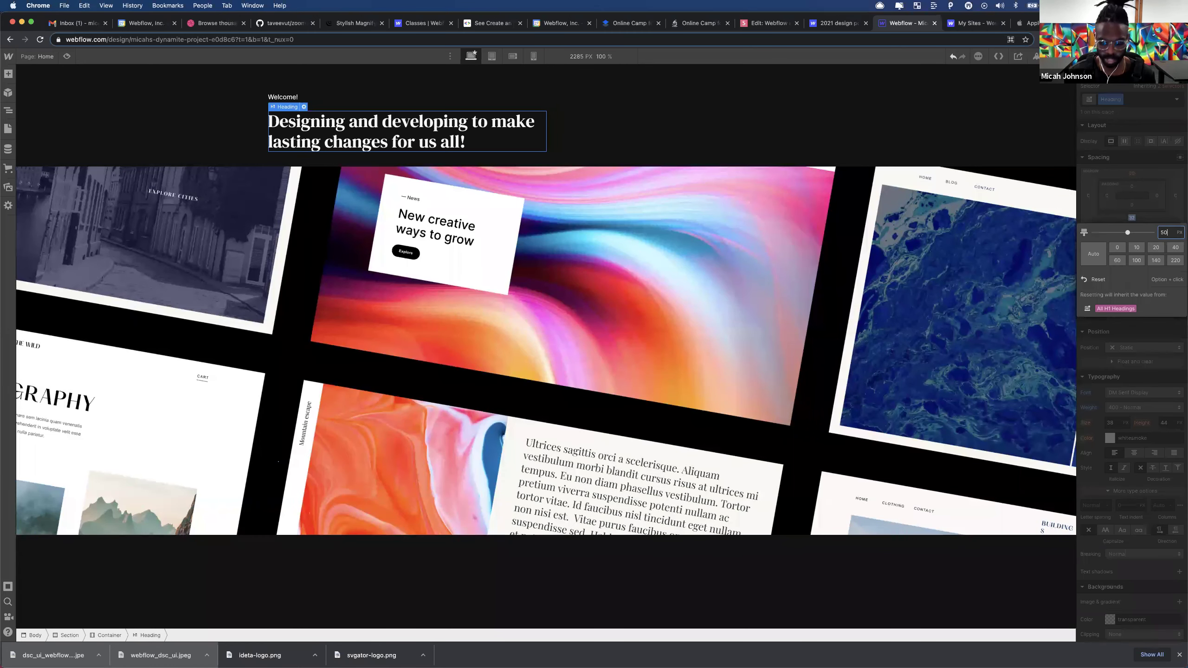
{"action": "key", "text": "Return"}
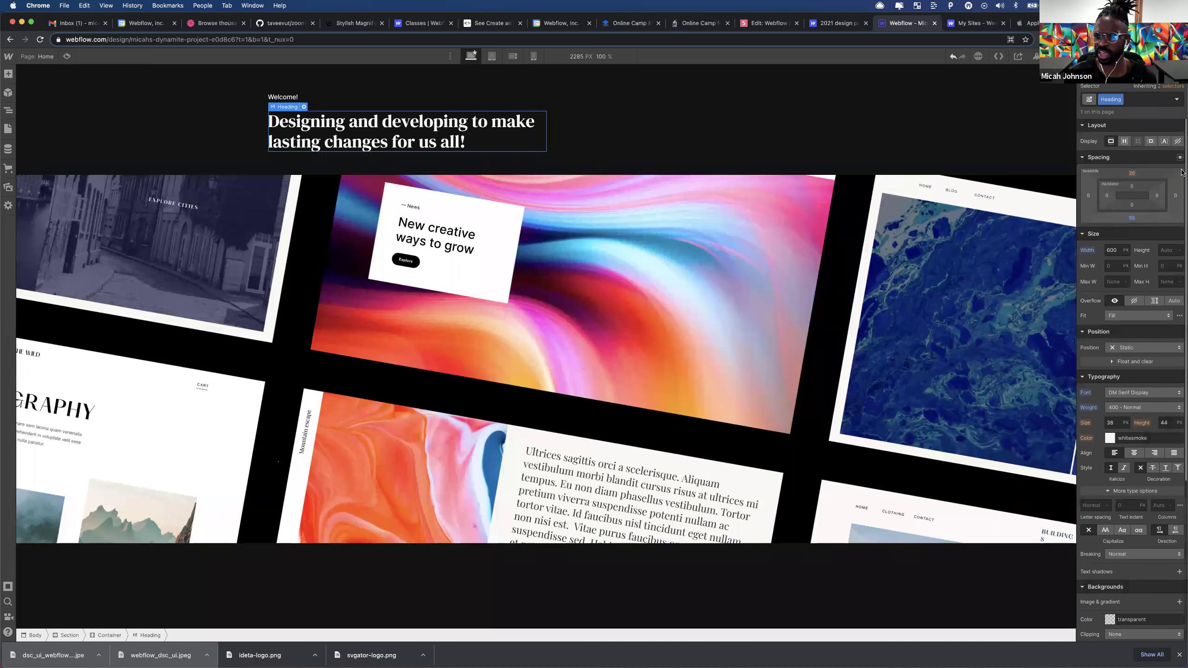
- Reduce the heading's bottom margin to 40 px
{"action": "left_click", "coordinate": [1132, 219]}
{"action": "type", "text": "40"}
{"action": "key", "text": "Return"}
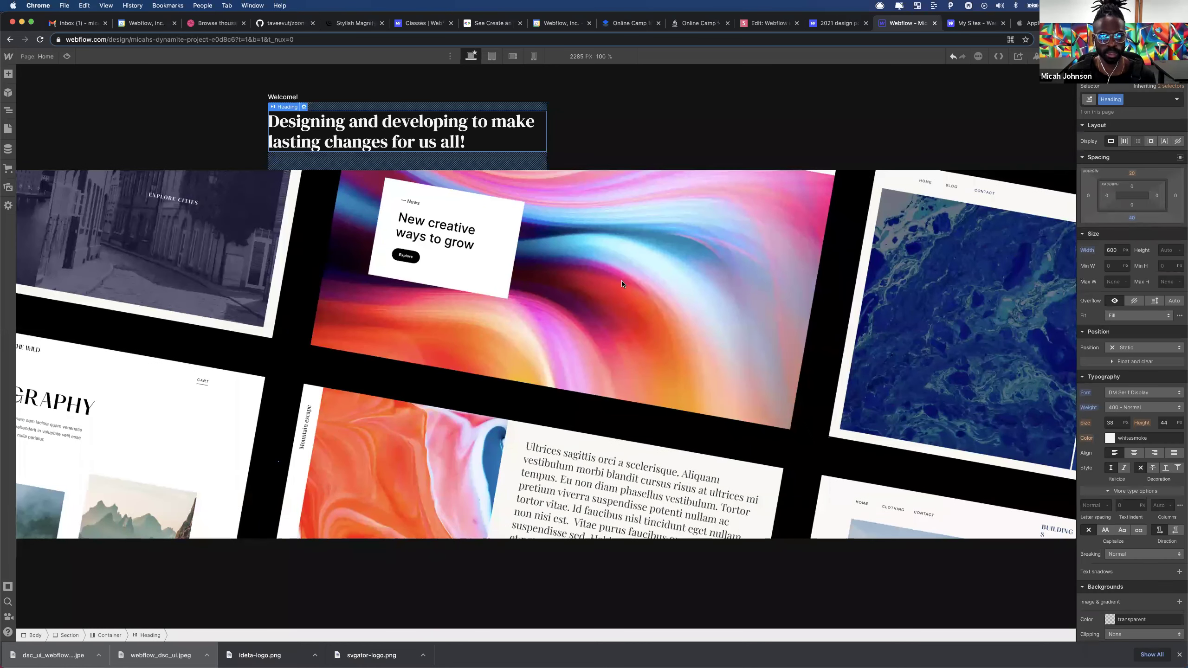
- Remove the gap between the welcome text and the heading by setting the heading's top margin to 0
{"action": "left_click", "coordinate": [459, 230]}
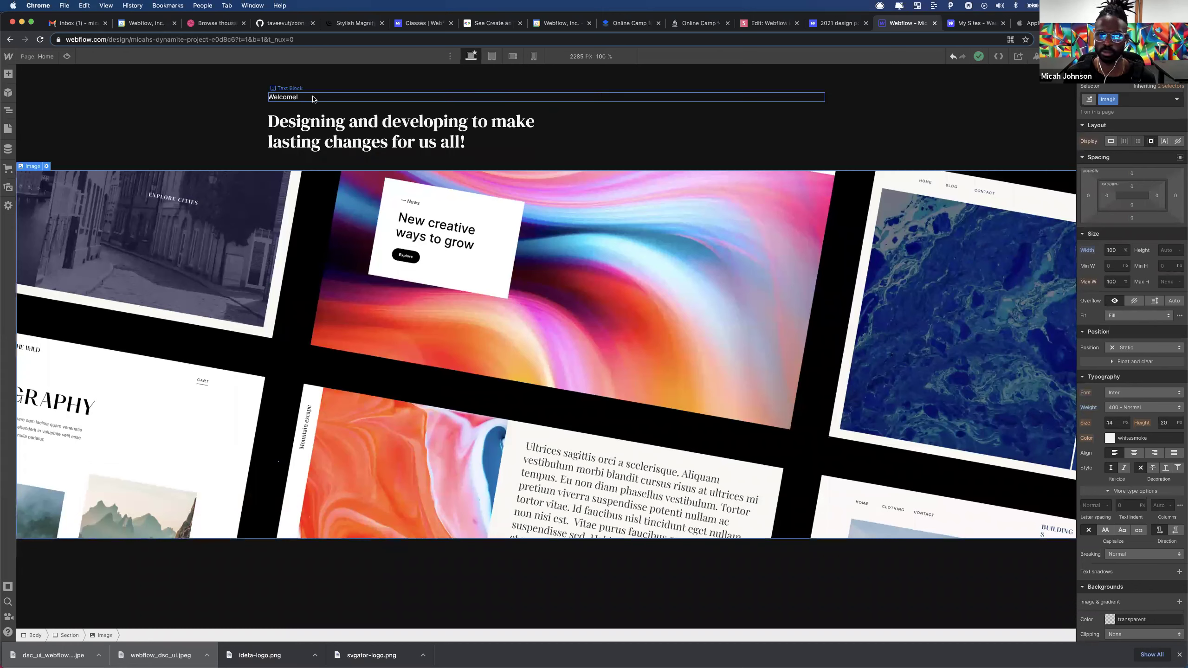
{"action": "left_click", "coordinate": [403, 131]}
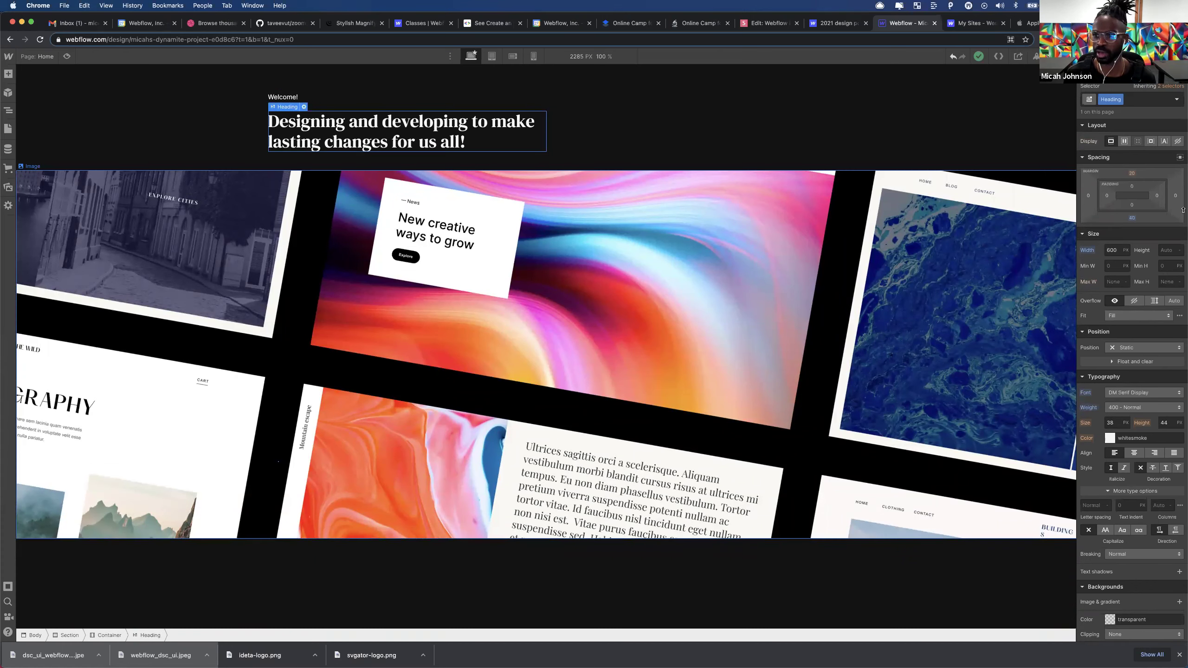
{"action": "left_click", "coordinate": [1132, 173]}
{"action": "type", "text": "0"}
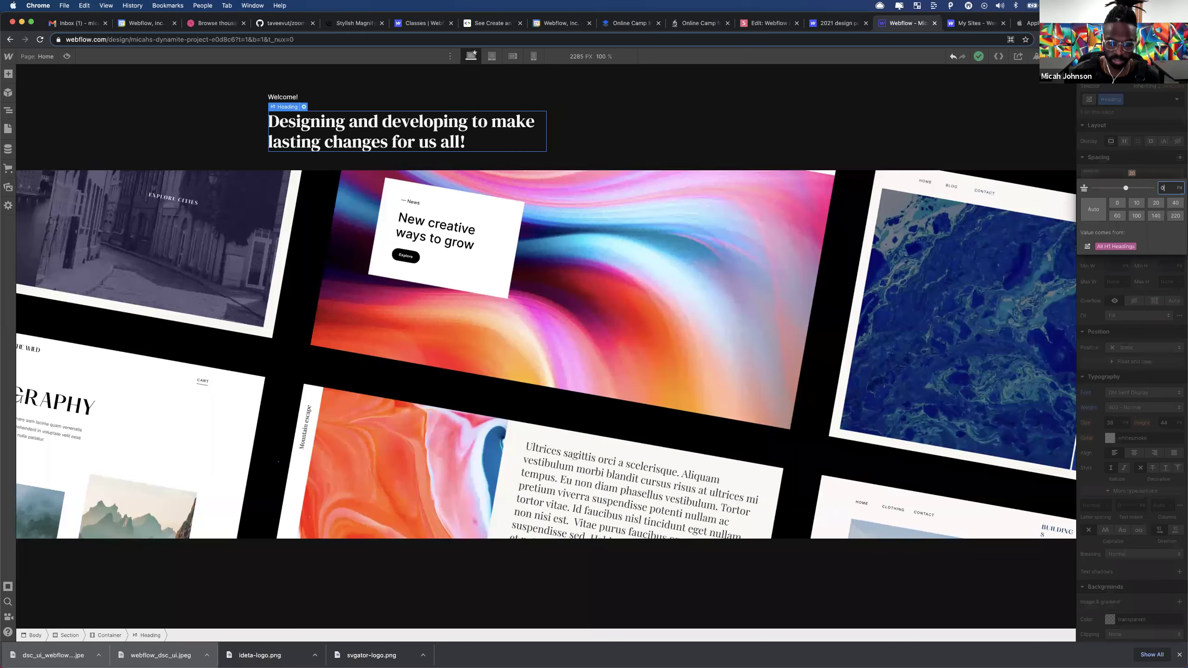
{"action": "key", "text": "Return"}
{"action": "left_click", "coordinate": [633, 299]}
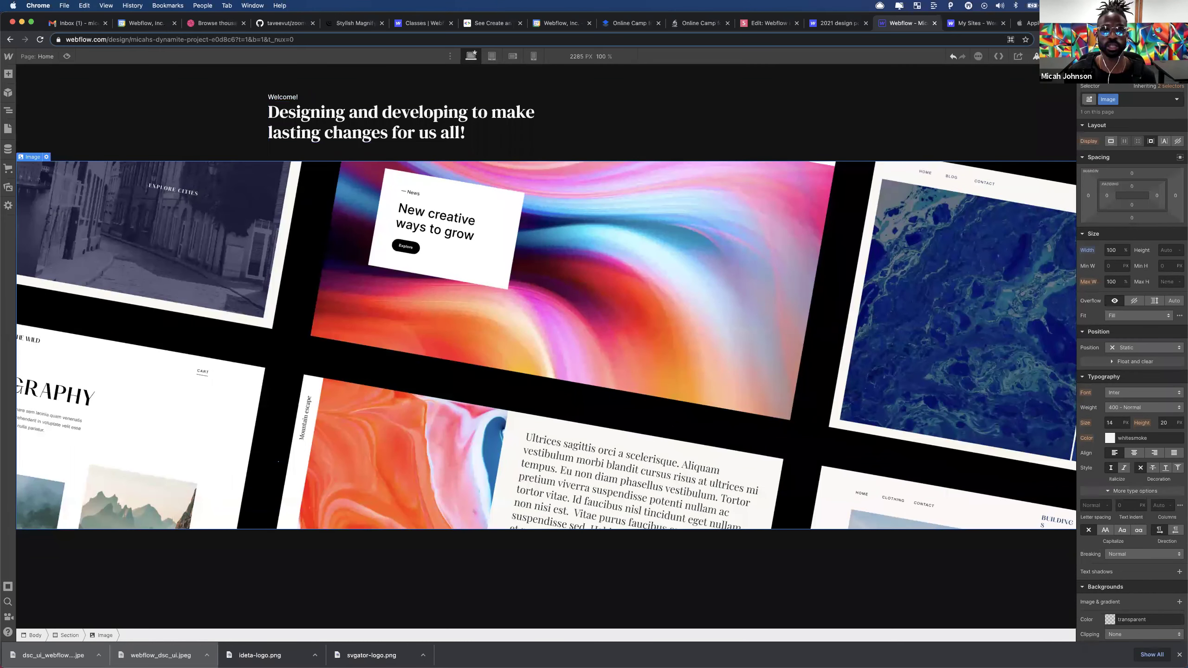
- Publish the site to its webflow.io staging domain and open the live page
{"action": "left_click", "coordinate": [1036, 56]}
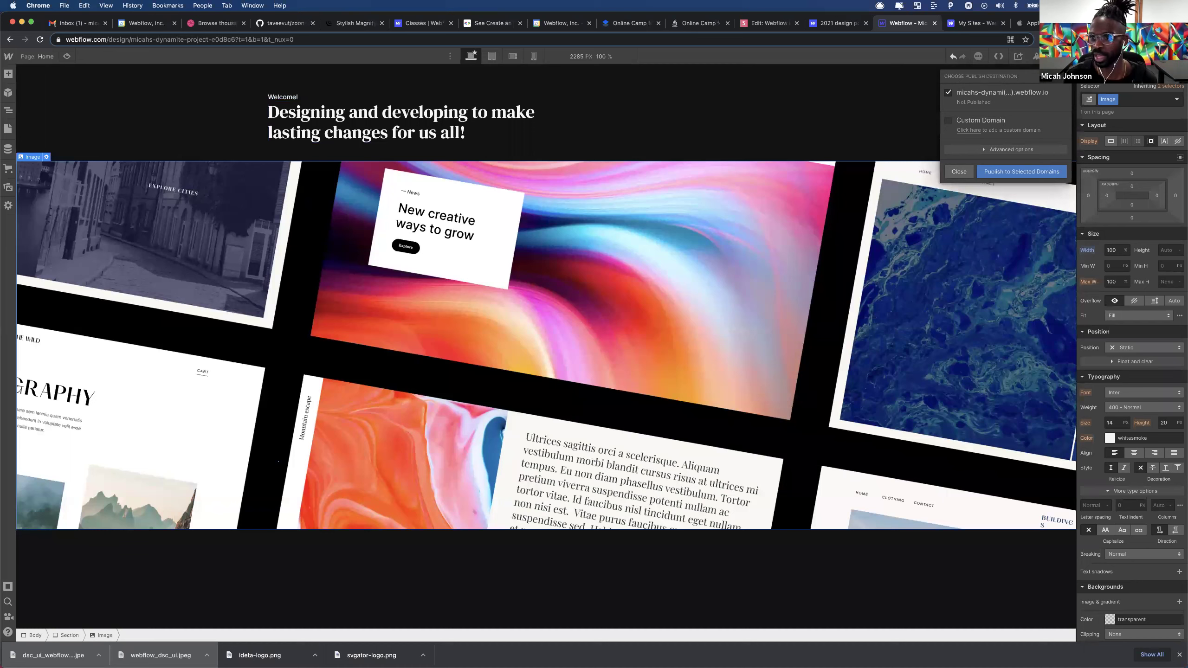
{"action": "left_click", "coordinate": [1025, 173]}
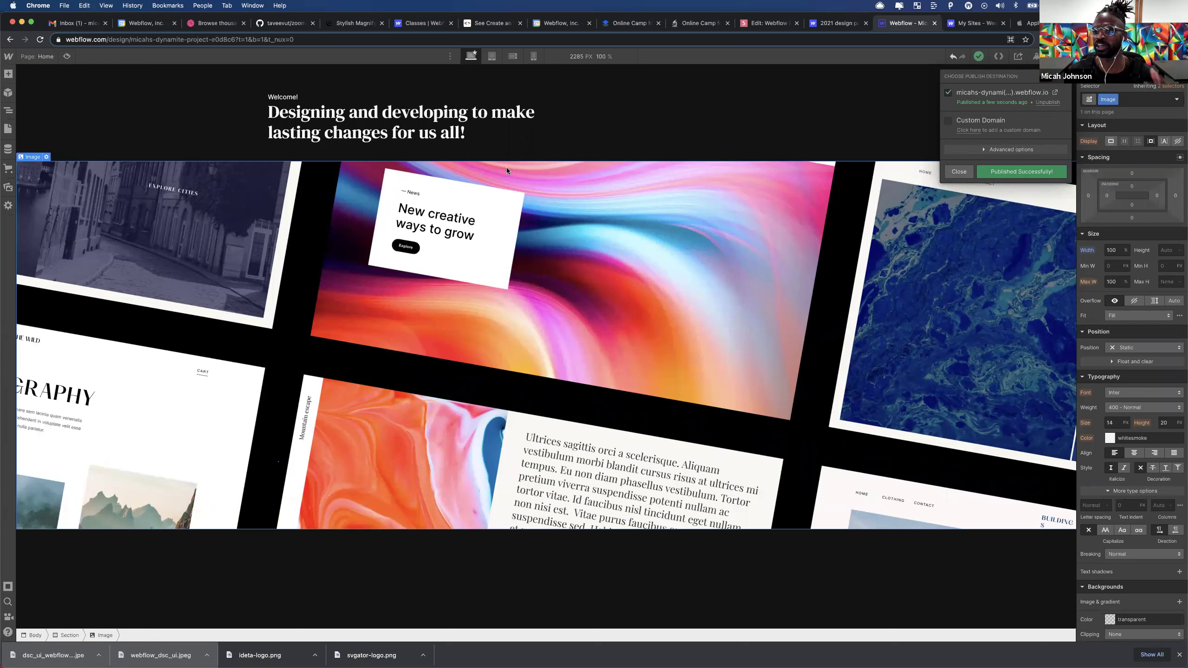
{"action": "left_click", "coordinate": [1056, 93]}
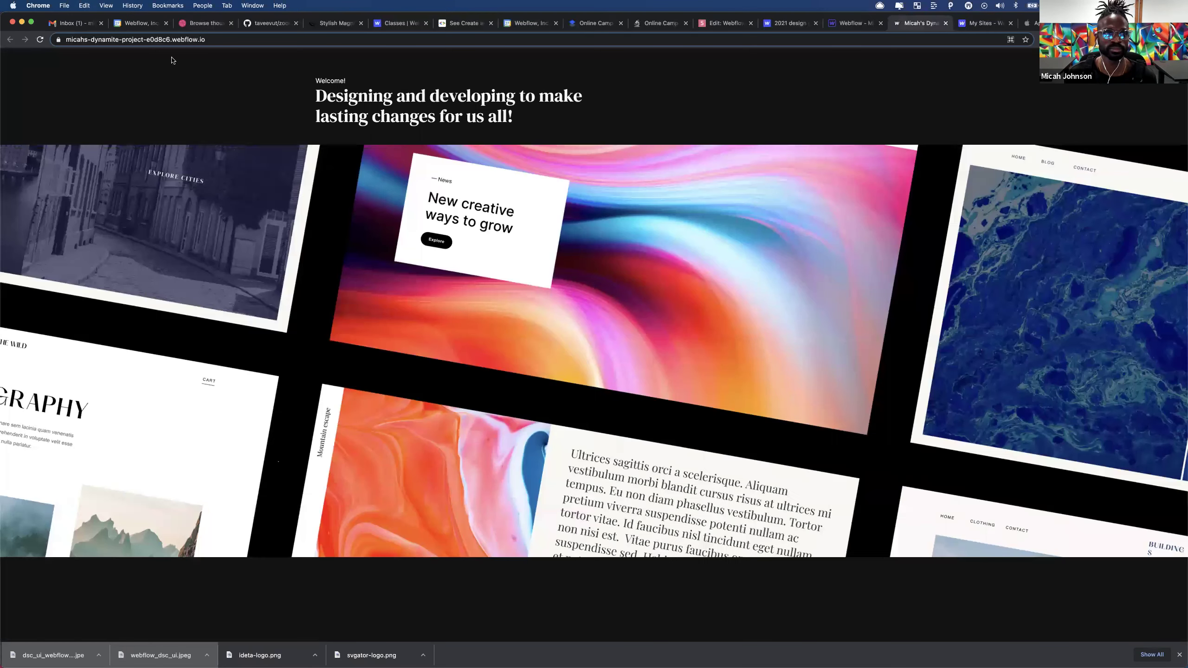
- Return from the live page to the Webflow Designer and check the Home page in preview mode
{"action": "left_click", "coordinate": [173, 42]}
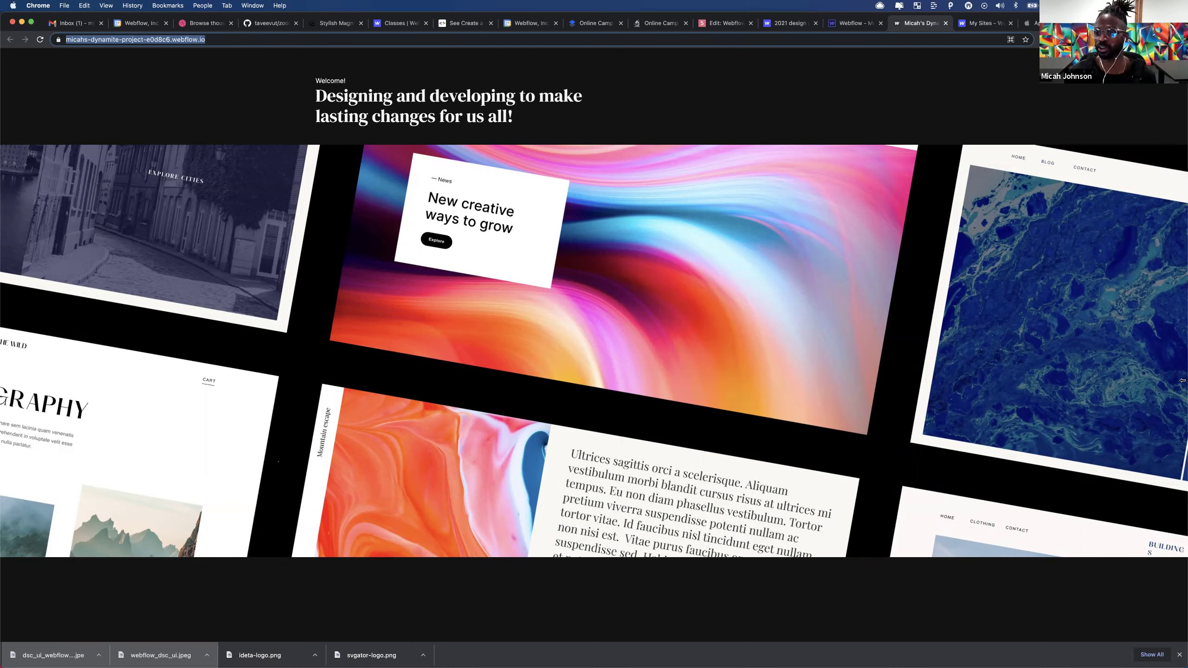
{"action": "left_click_drag", "start_coordinate": [804, 410], "coordinate": [1183, 377]}
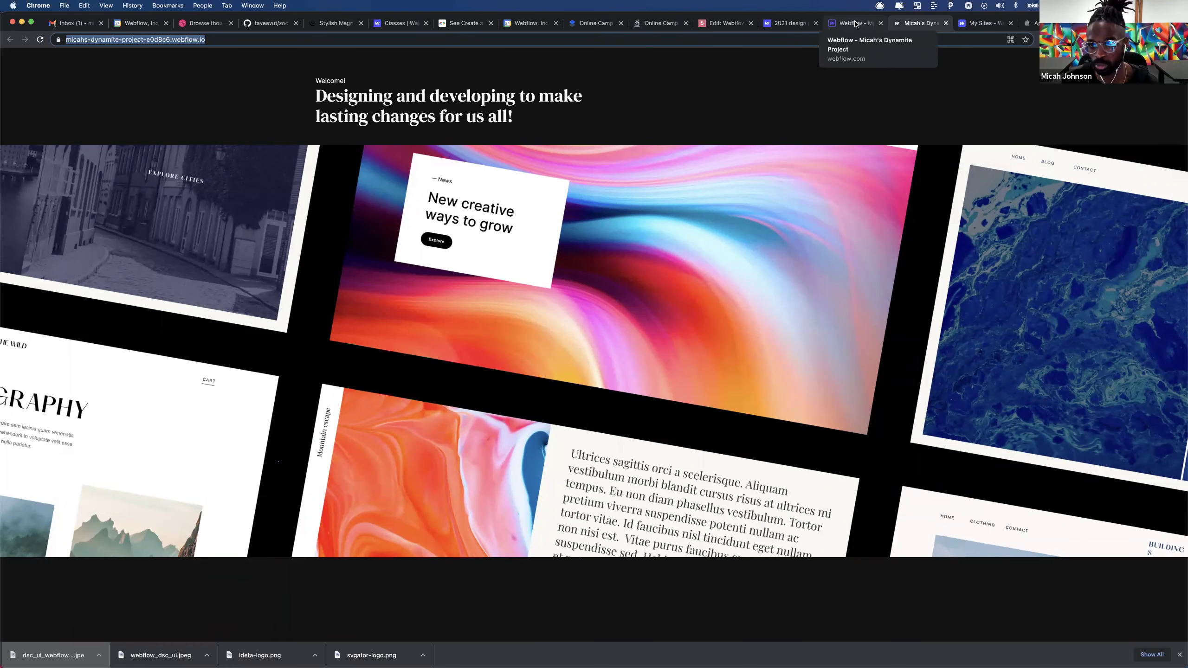
{"action": "left_click", "coordinate": [856, 23]}
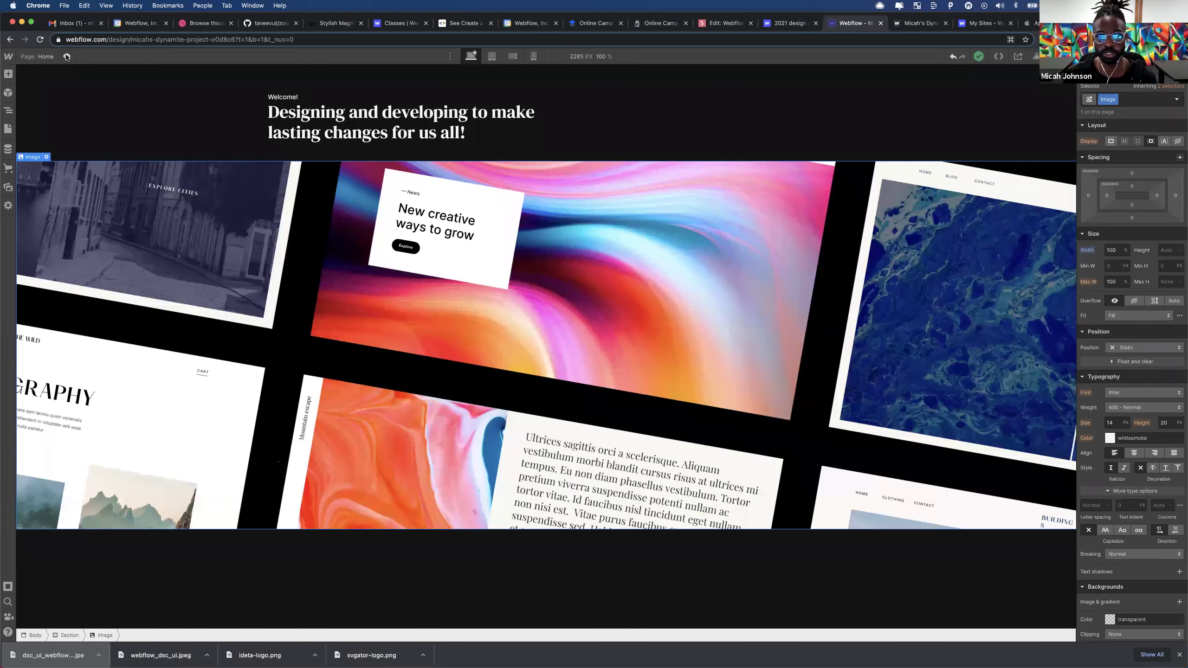
{"action": "left_click", "coordinate": [67, 56]}
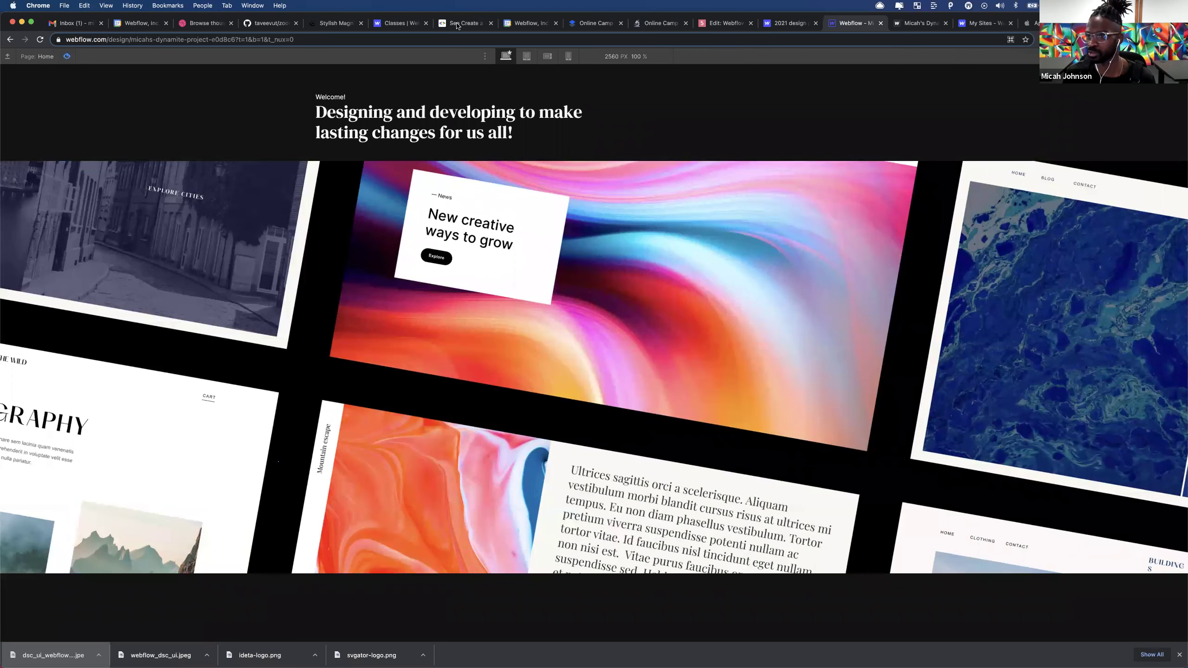
{"action": "left_click", "coordinate": [67, 57]}
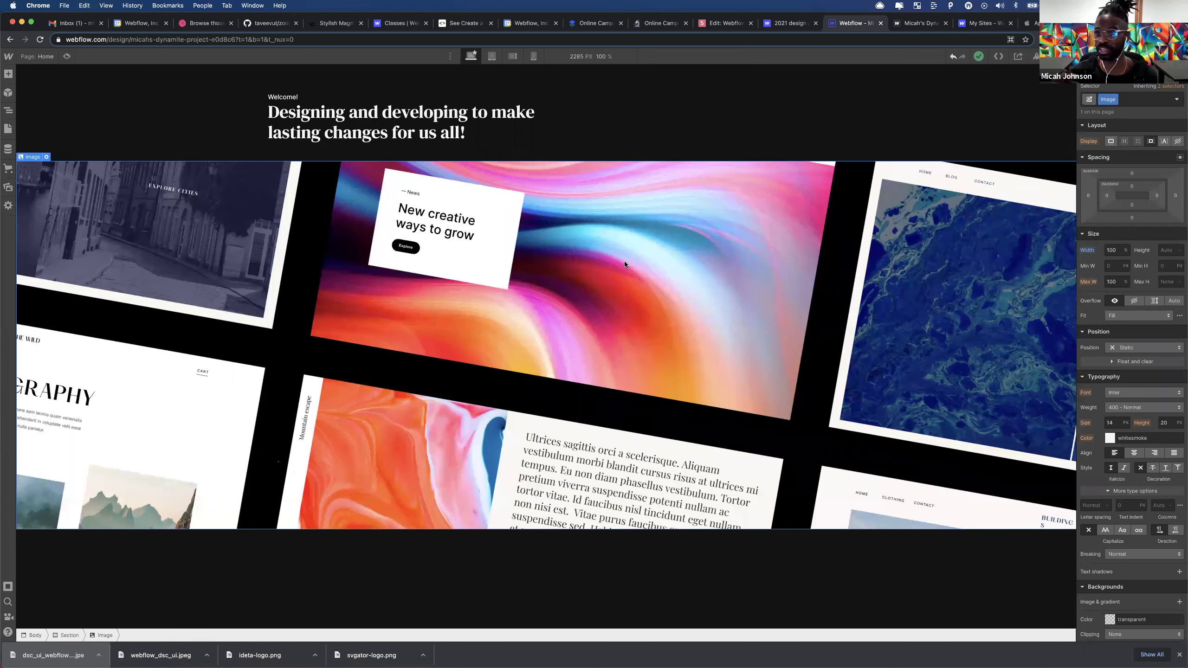
{"action": "left_click", "coordinate": [662, 23]}
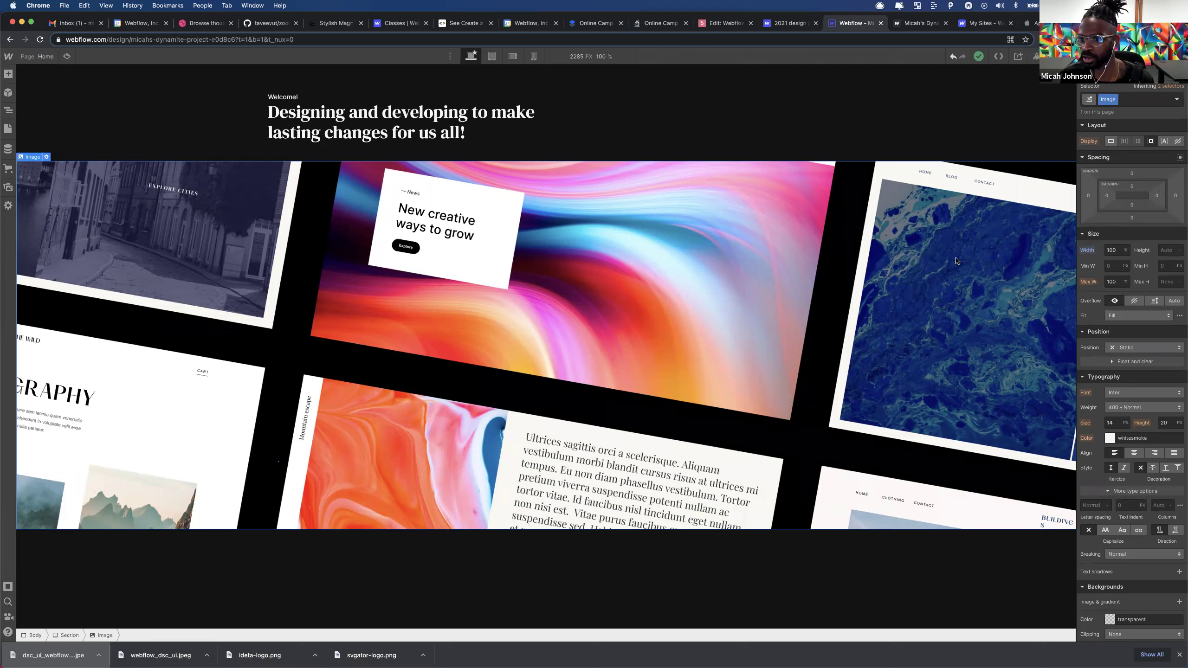
{"action": "left_click", "coordinate": [282, 41]}
{"action": "left_click", "coordinate": [275, 40]}
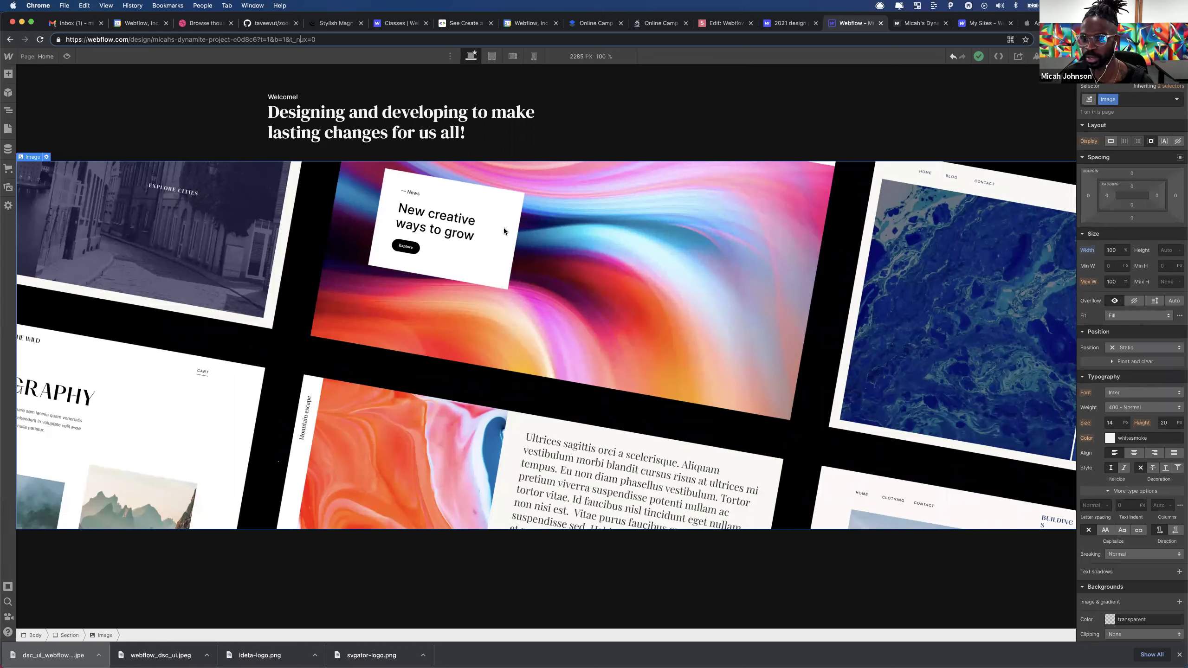
- Duplicate the heading "Designing and developing to make lasting changes for us all!" and select the copy below the original
{"action": "left_click", "coordinate": [329, 126]}
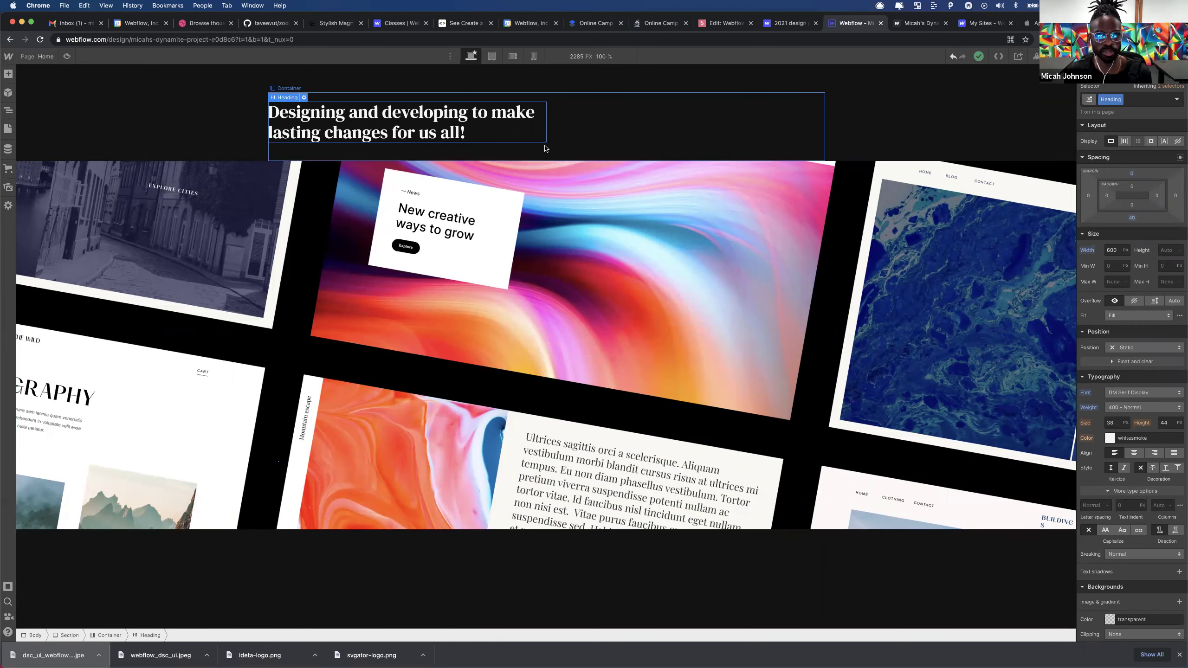
{"action": "key", "text": "super+d"}
{"action": "left_click", "coordinate": [357, 187]}
{"action": "left_click", "coordinate": [372, 134]}
{"action": "left_click", "coordinate": [358, 181]}
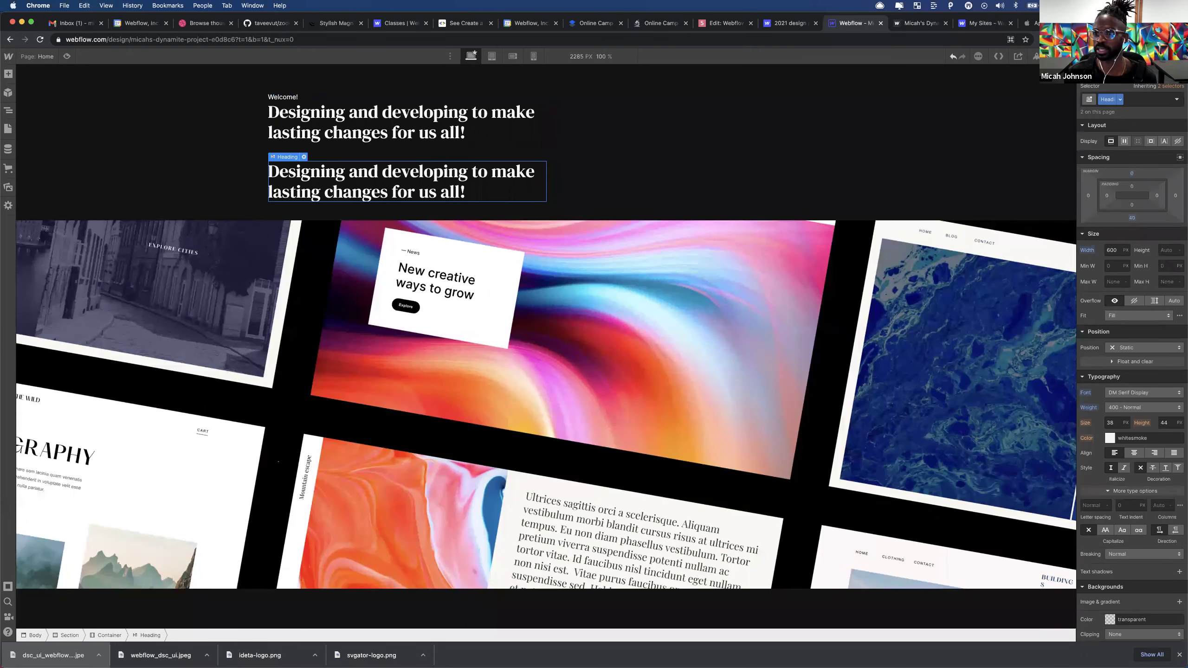
{"action": "left_click", "coordinate": [420, 123]}
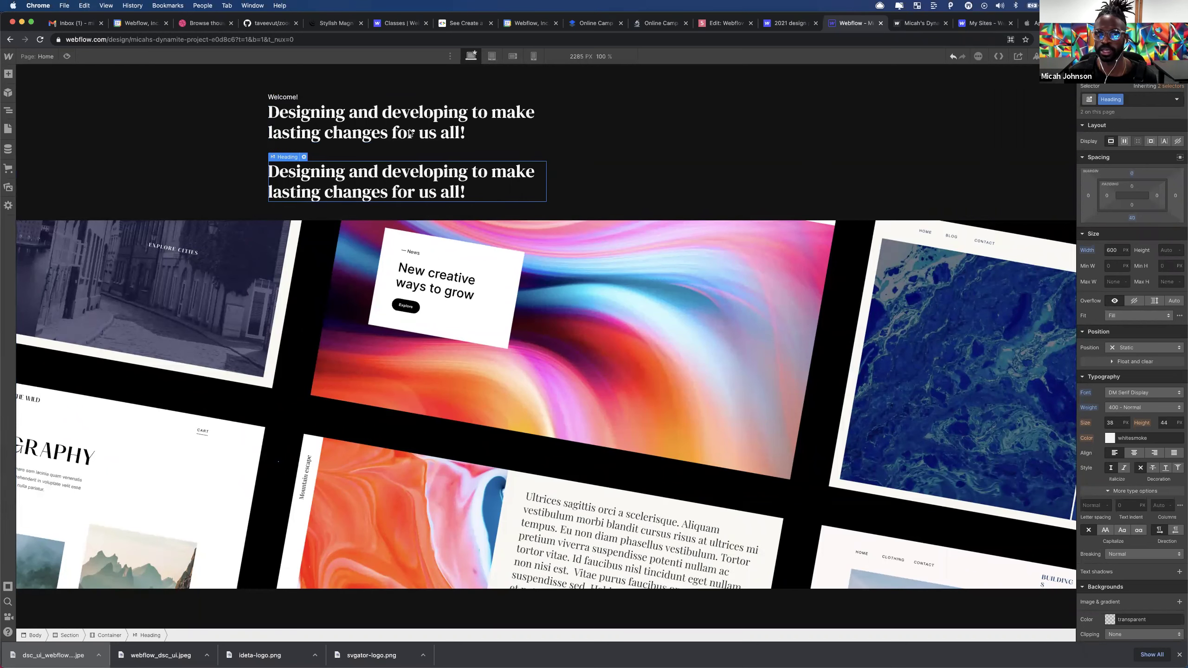
{"action": "left_click", "coordinate": [406, 183]}
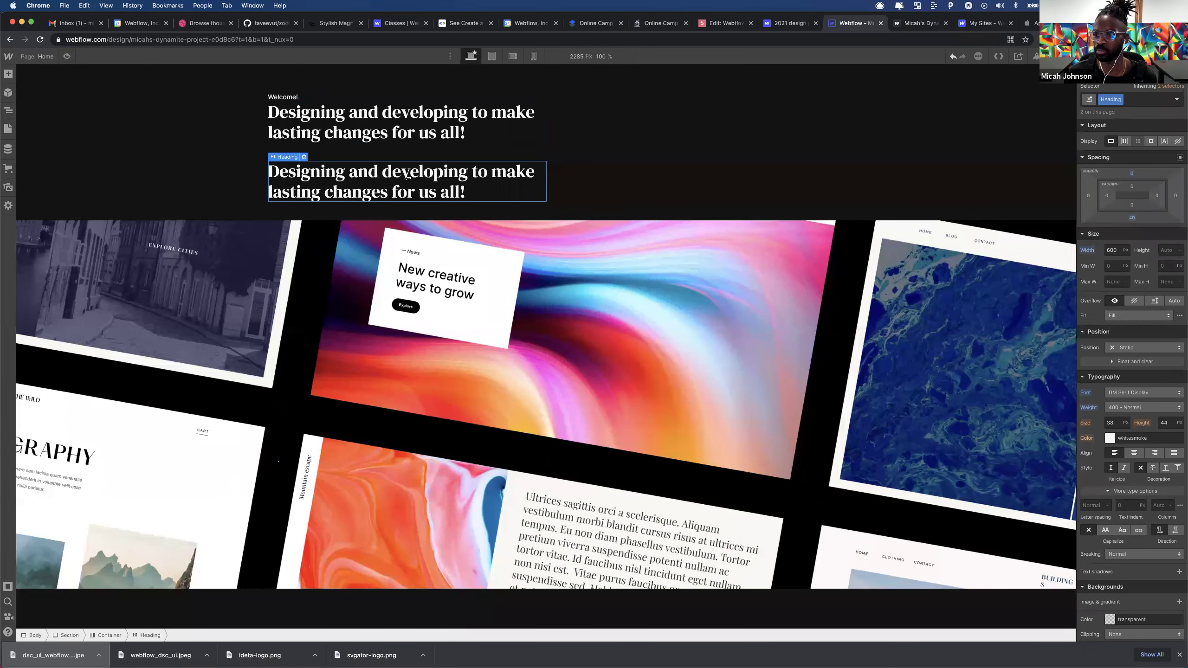
- Try a larger bottom margin and a different text color on the headings' shared class, undoing both changes
{"action": "left_click_drag", "start_coordinate": [1161, 207], "coordinate": [1160, 162]}
{"action": "key", "text": "super+z"}
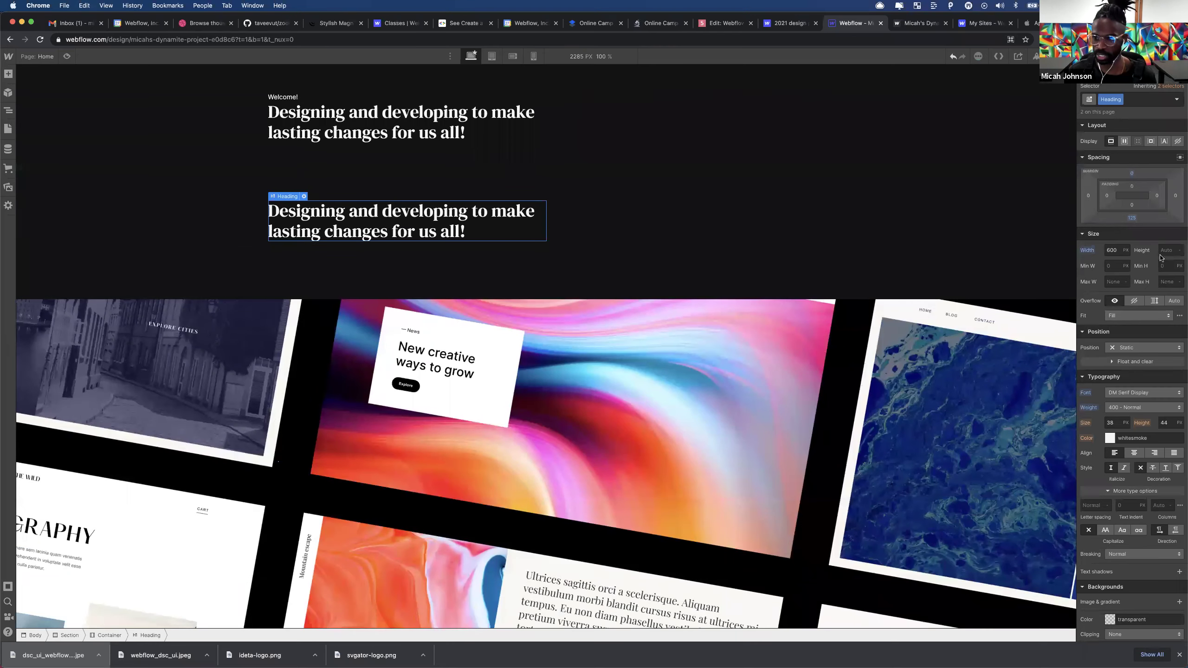
{"action": "scroll", "coordinate": [1122, 393], "scroll_direction": "down", "scroll_amount": 2}
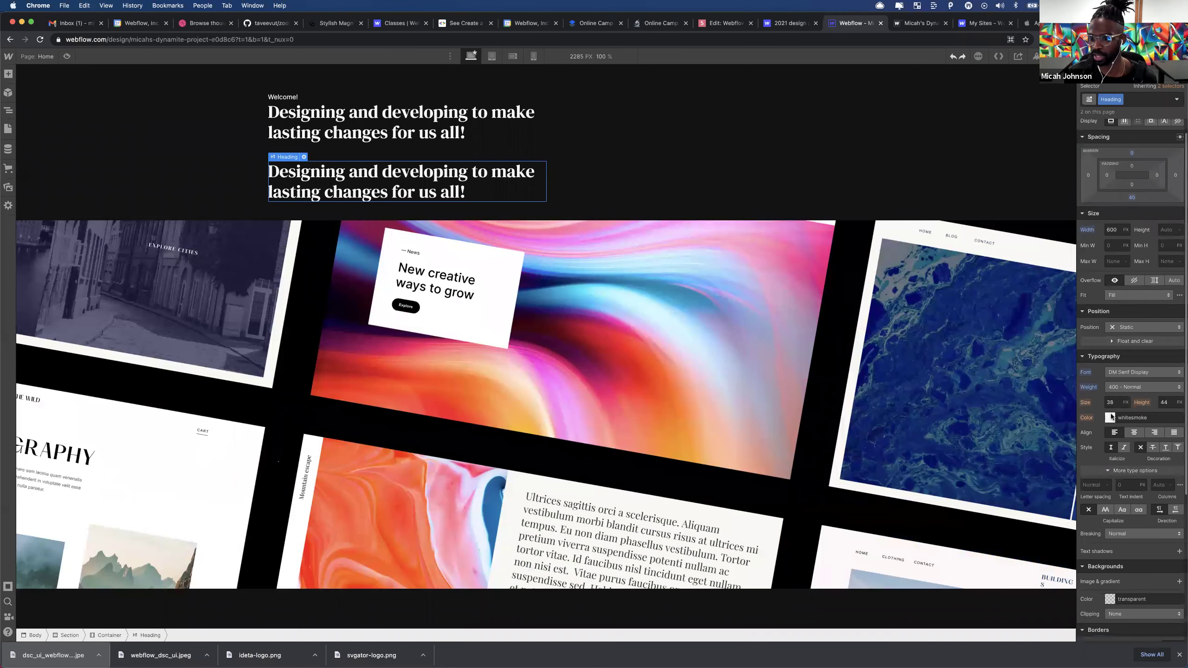
{"action": "left_click", "coordinate": [1111, 417]}
{"action": "left_click_drag", "start_coordinate": [1160, 442], "coordinate": [1109, 438]}
{"action": "key", "text": "super+z"}
{"action": "key", "text": "super+z"}
{"action": "key", "text": "super+z"}
{"action": "key", "text": "super+z"}
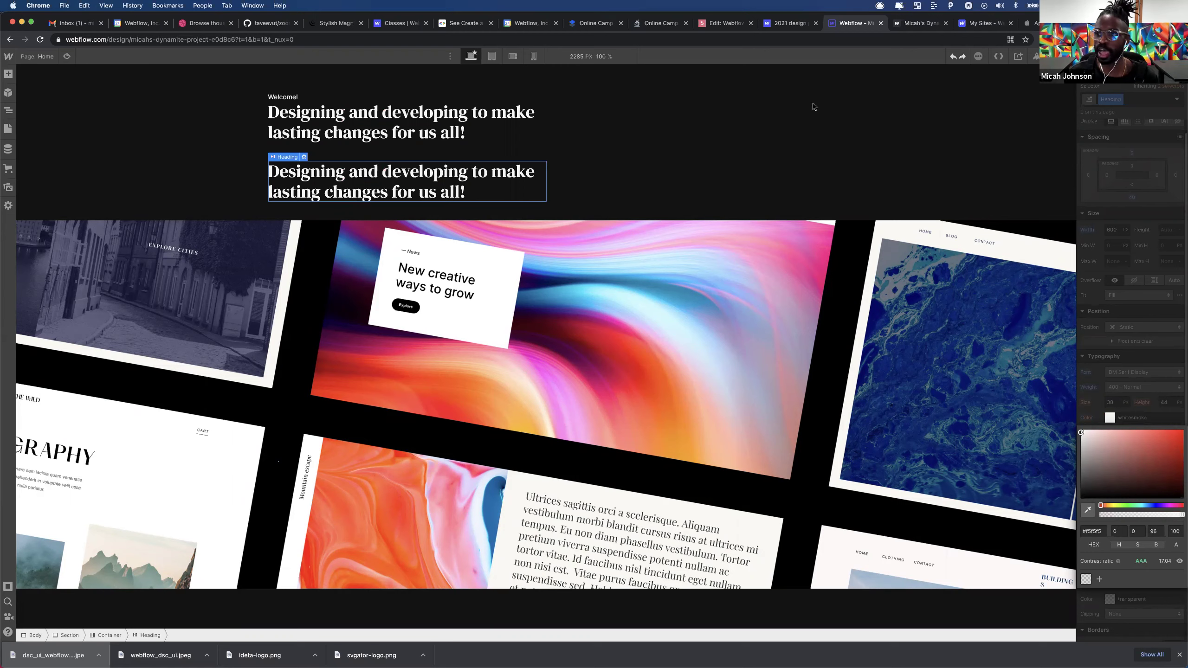
- Create a combo class named "Bright color" on the duplicated second heading
{"action": "left_click", "coordinate": [502, 127]}
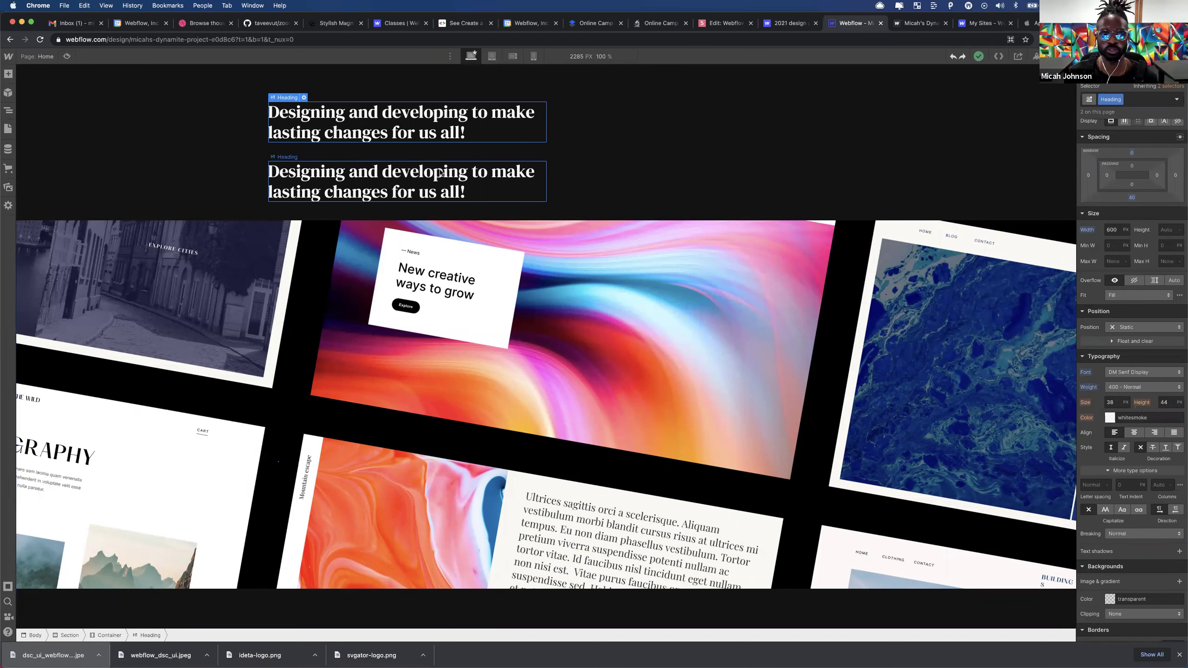
{"action": "left_click", "coordinate": [440, 173]}
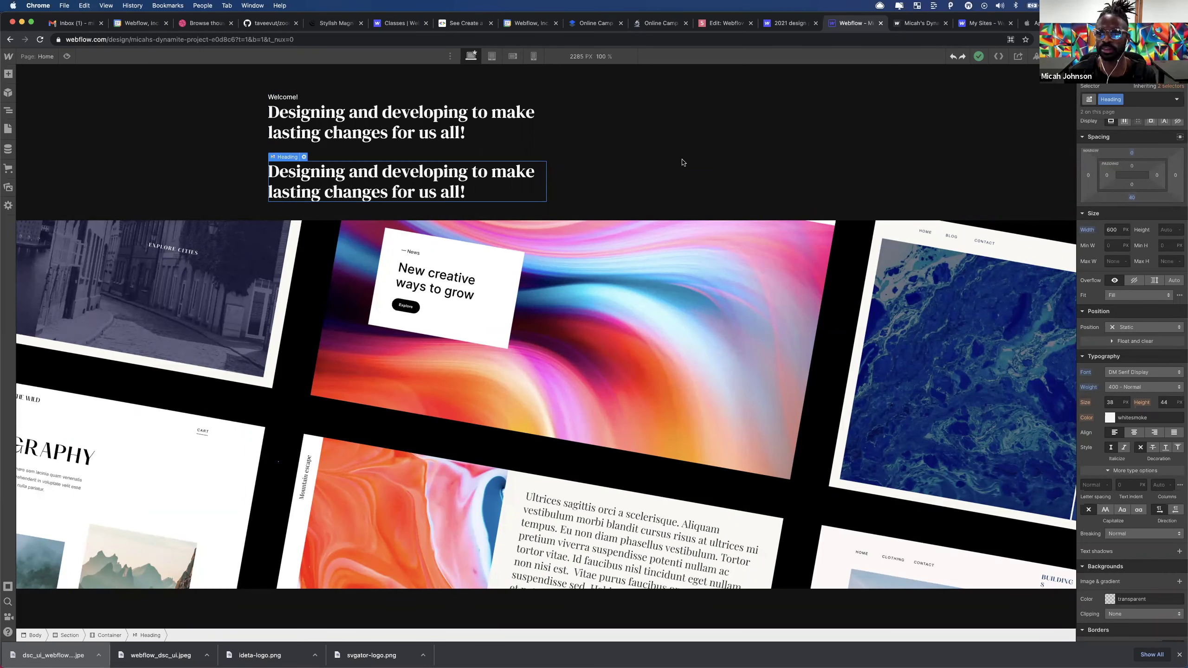
{"action": "left_click", "coordinate": [1142, 100]}
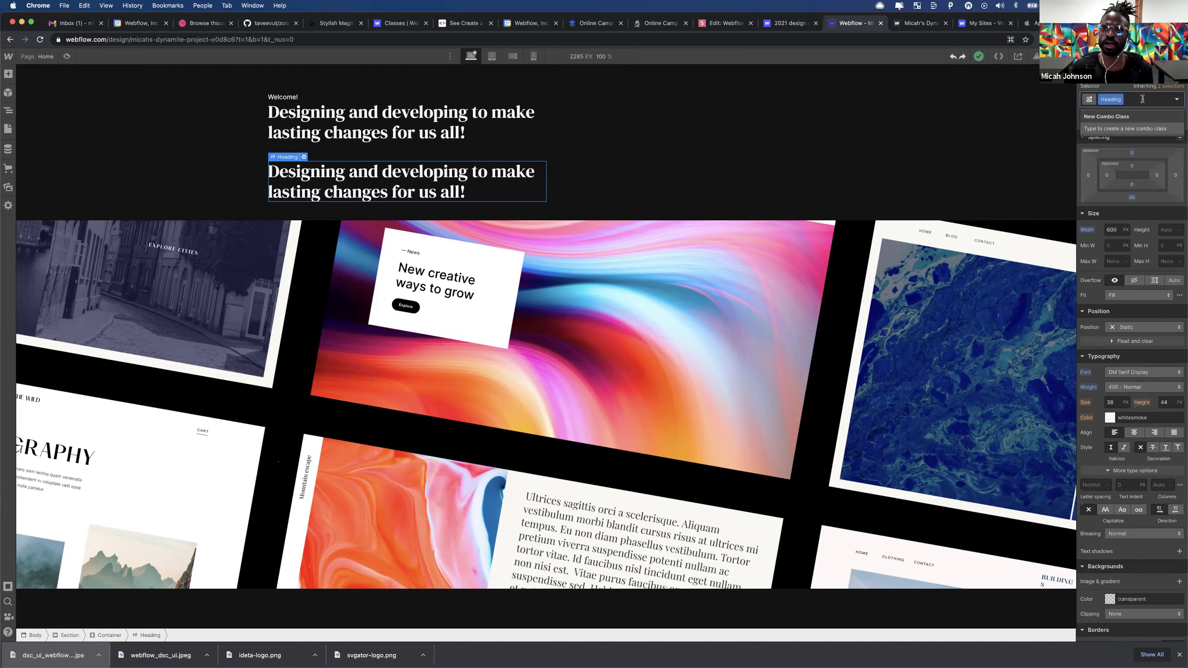
{"action": "type", "text": "B"}
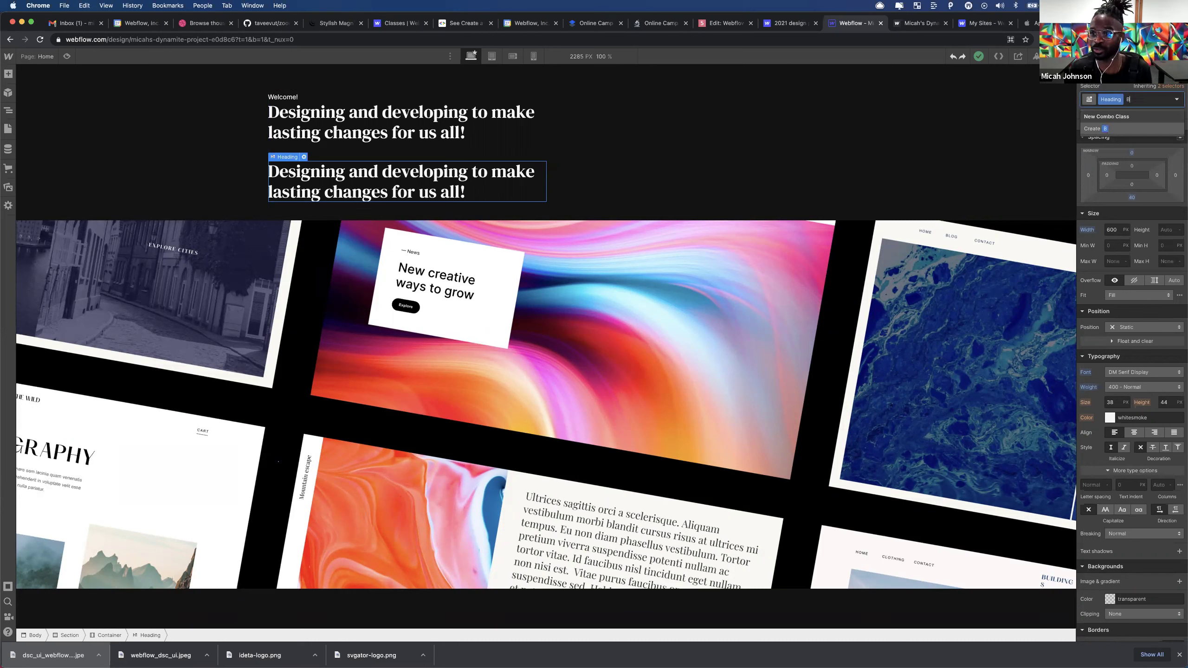
{"action": "type", "text": "right color"}
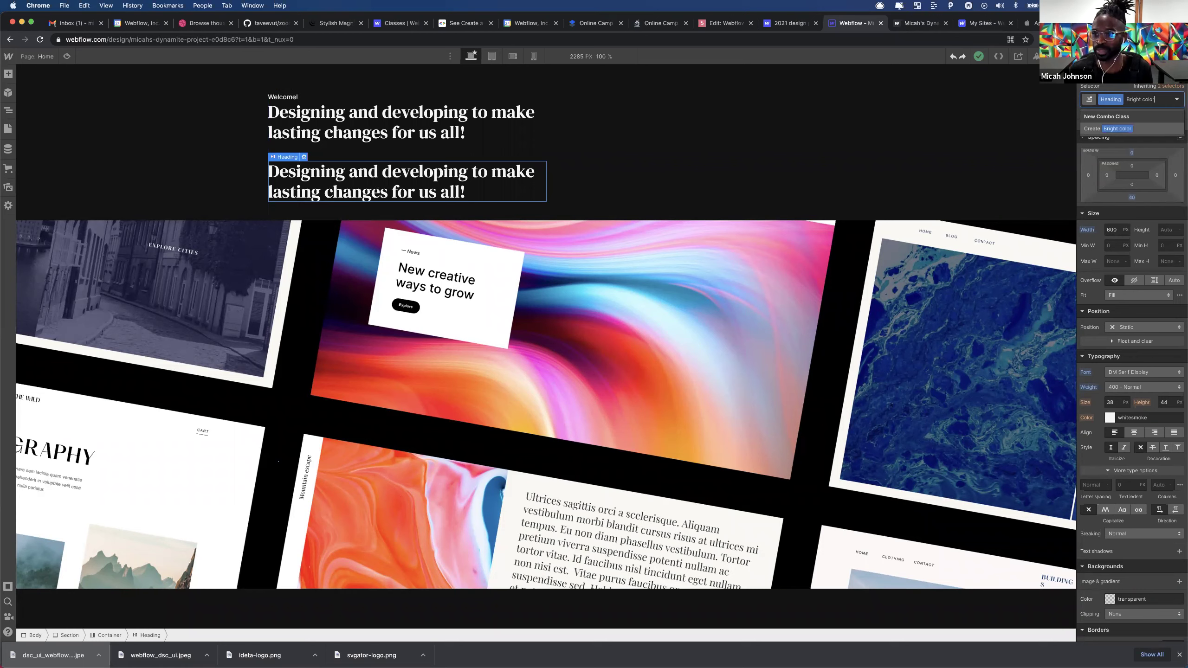
{"action": "key", "text": "Return"}
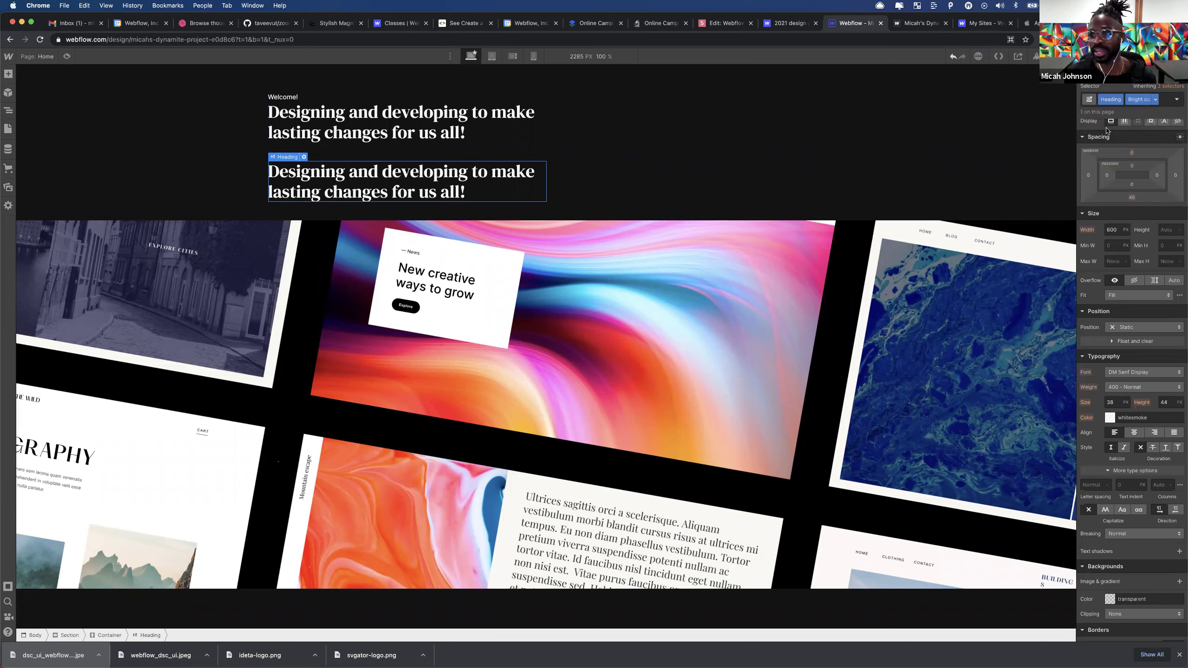
- Try moving the container with the welcome text and both headings below the hero image, and undo the move
{"action": "left_click", "coordinate": [418, 130]}
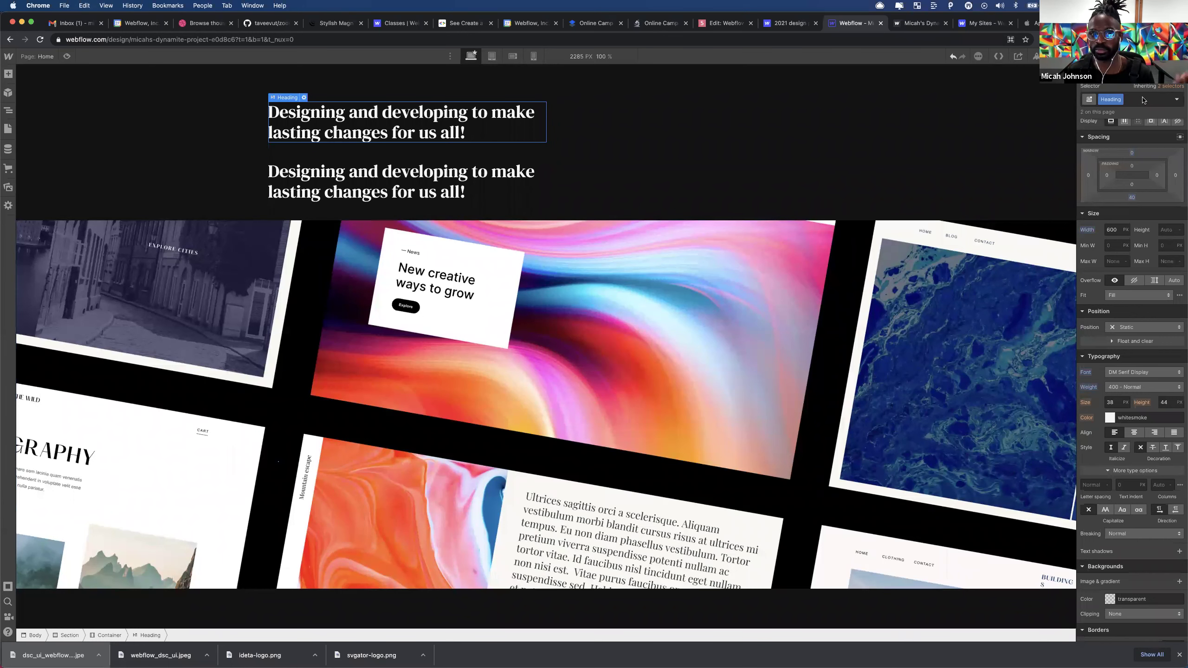
{"action": "left_click", "coordinate": [529, 168]}
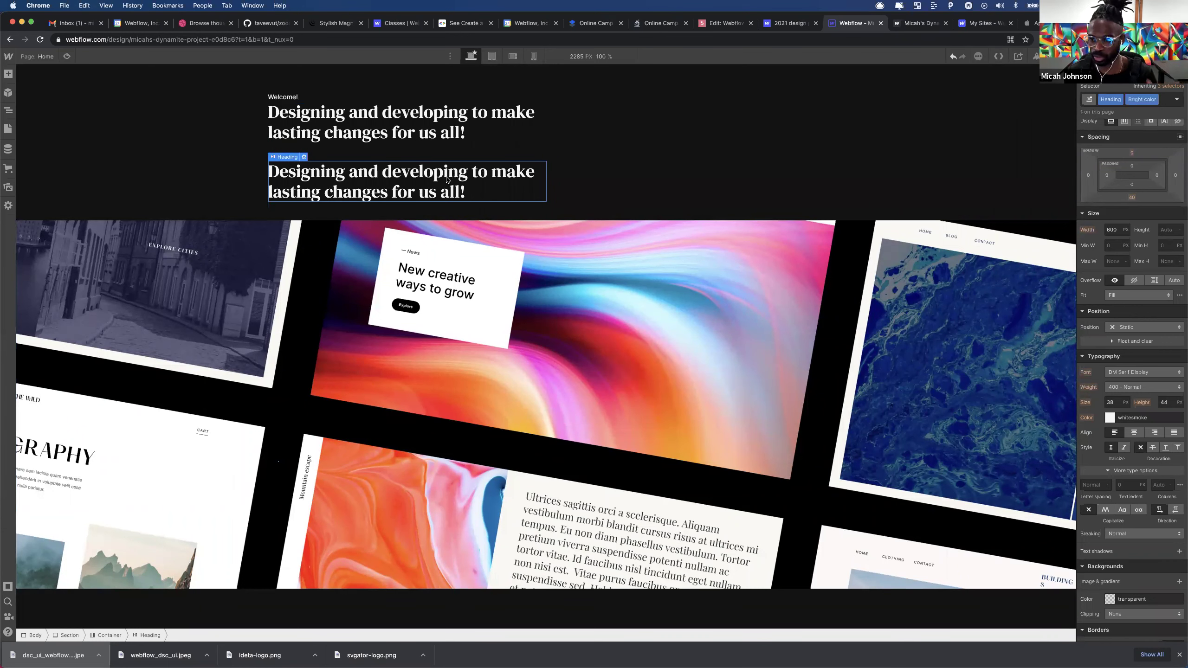
{"action": "left_click_drag", "start_coordinate": [489, 185], "coordinate": [299, 547]}
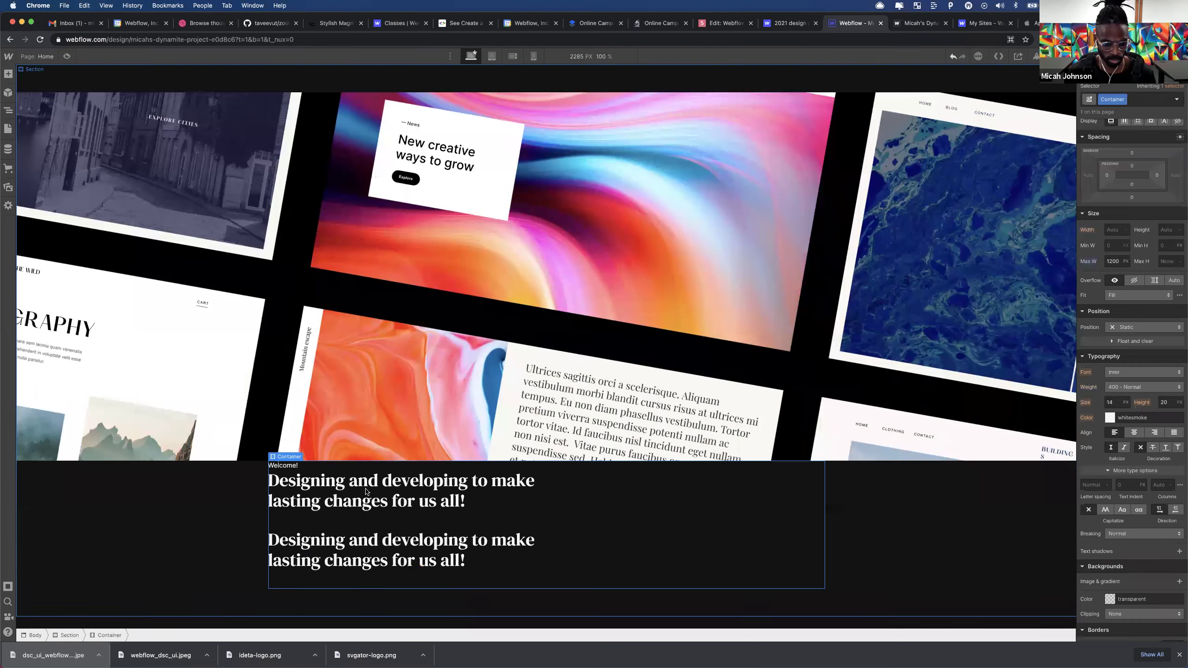
{"action": "key", "text": "super+z"}
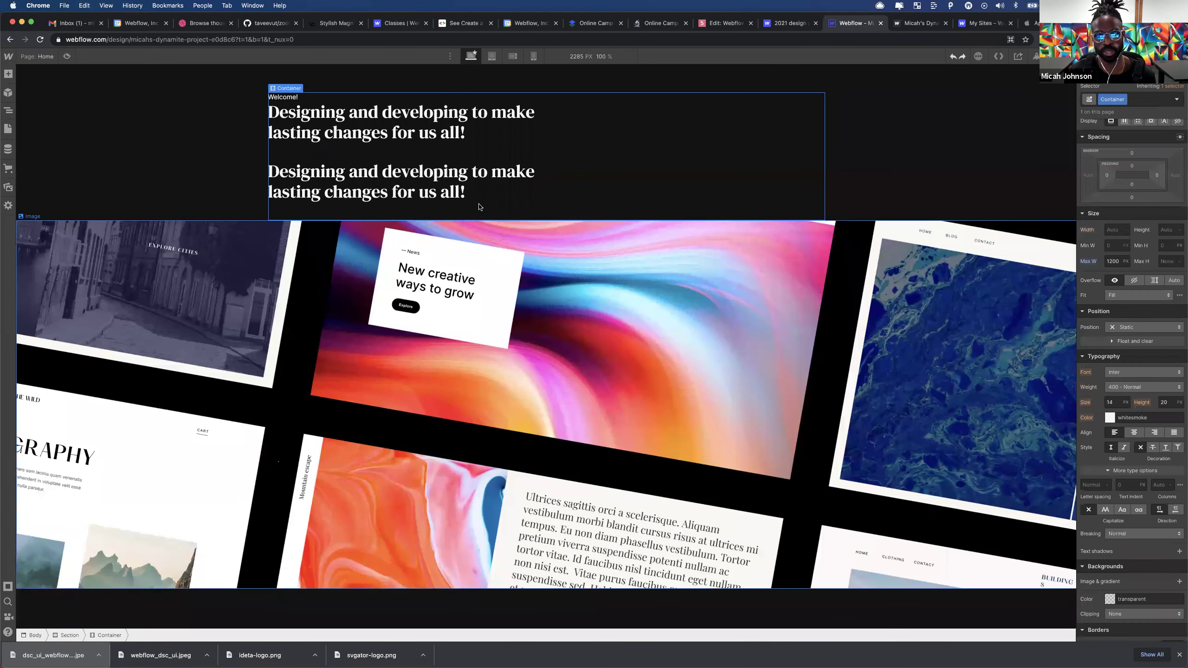
- Set the text color of the second heading's Bright color combo class to red #be0000
{"action": "left_click", "coordinate": [410, 189]}
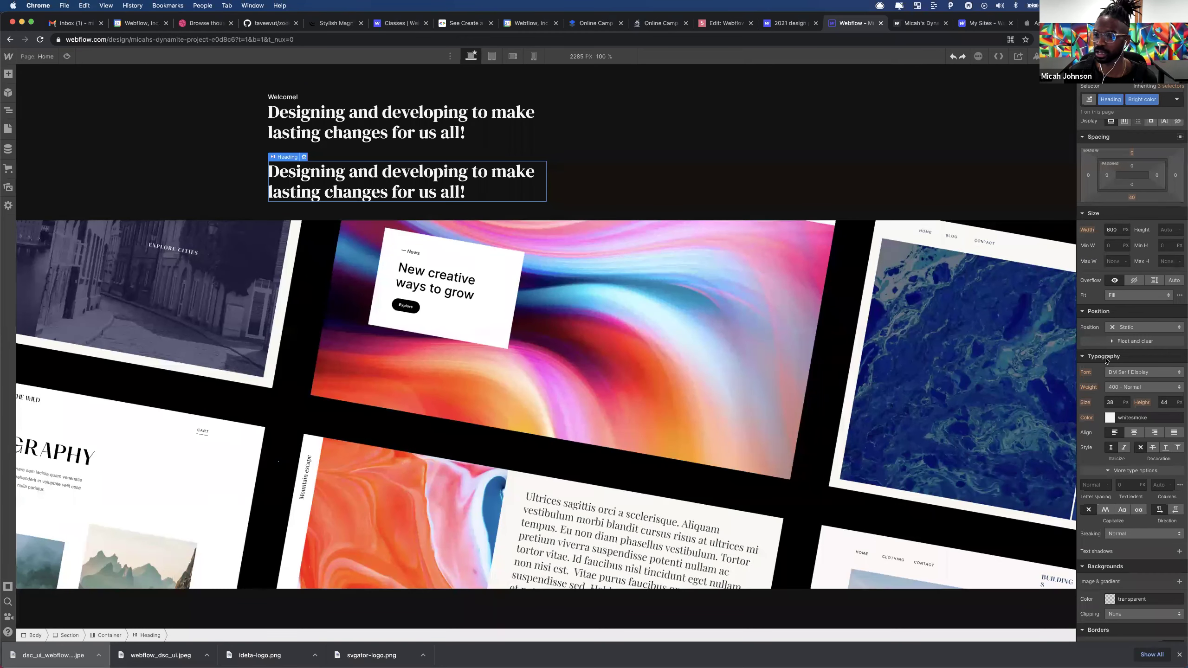
{"action": "left_click", "coordinate": [1110, 418]}
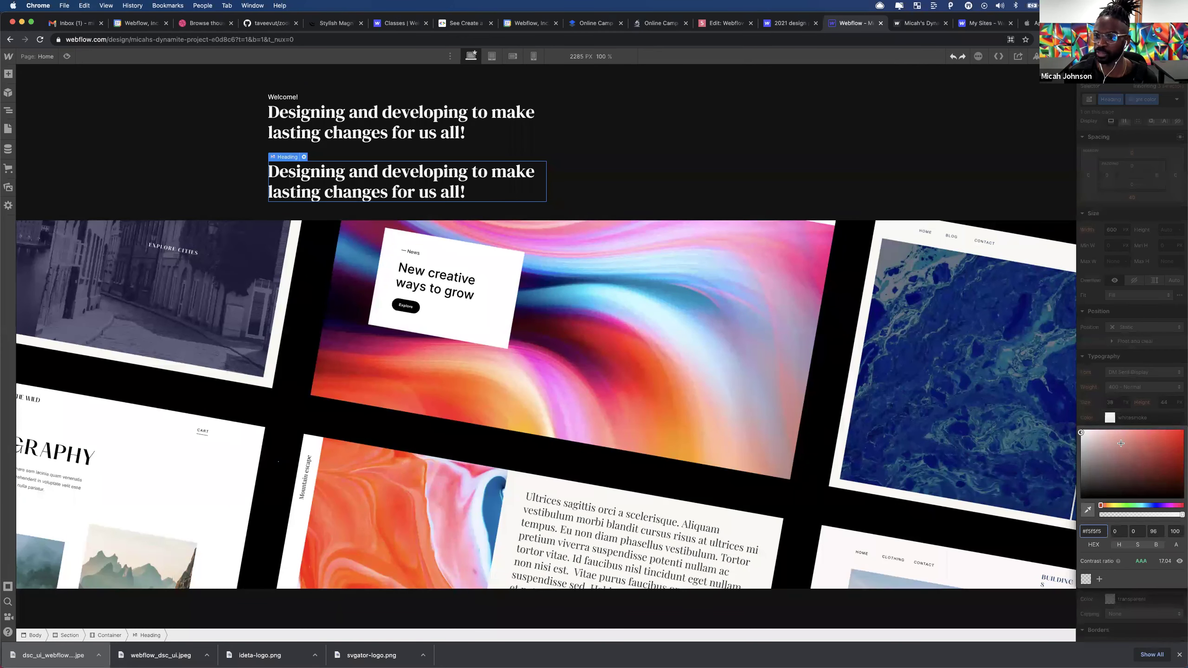
{"action": "left_click_drag", "start_coordinate": [1139, 453], "coordinate": [1184, 447]}
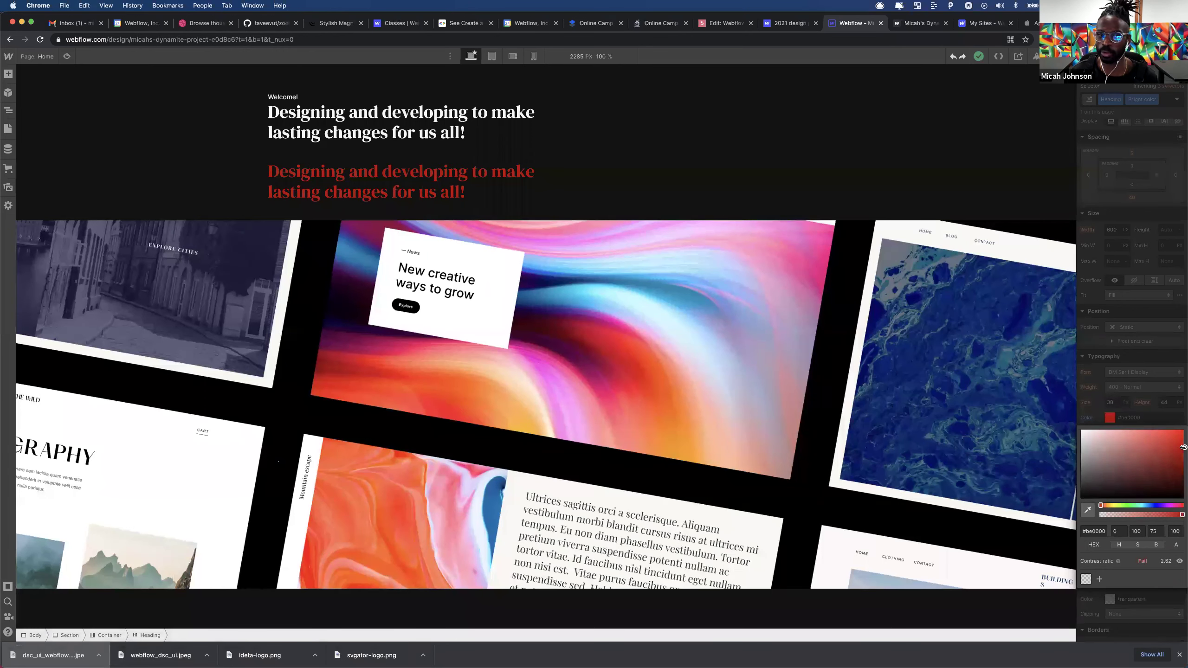
{"action": "left_click", "coordinate": [498, 213]}
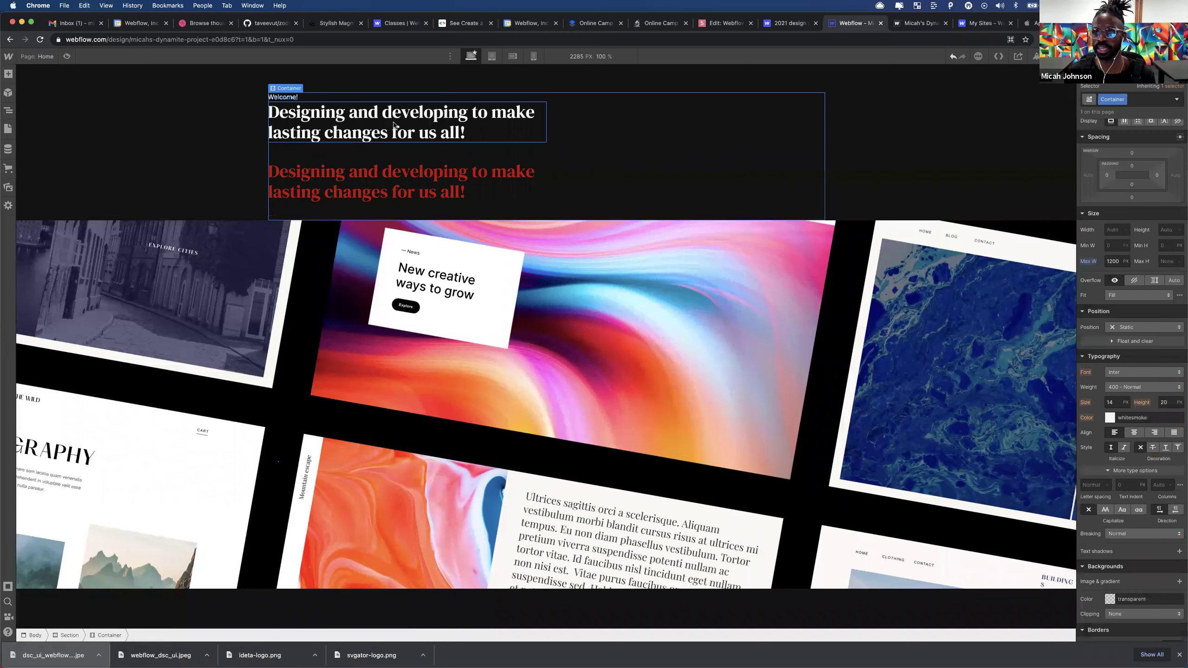
- Apply the existing Bright color combo class to the first heading
{"action": "left_click", "coordinate": [393, 125]}
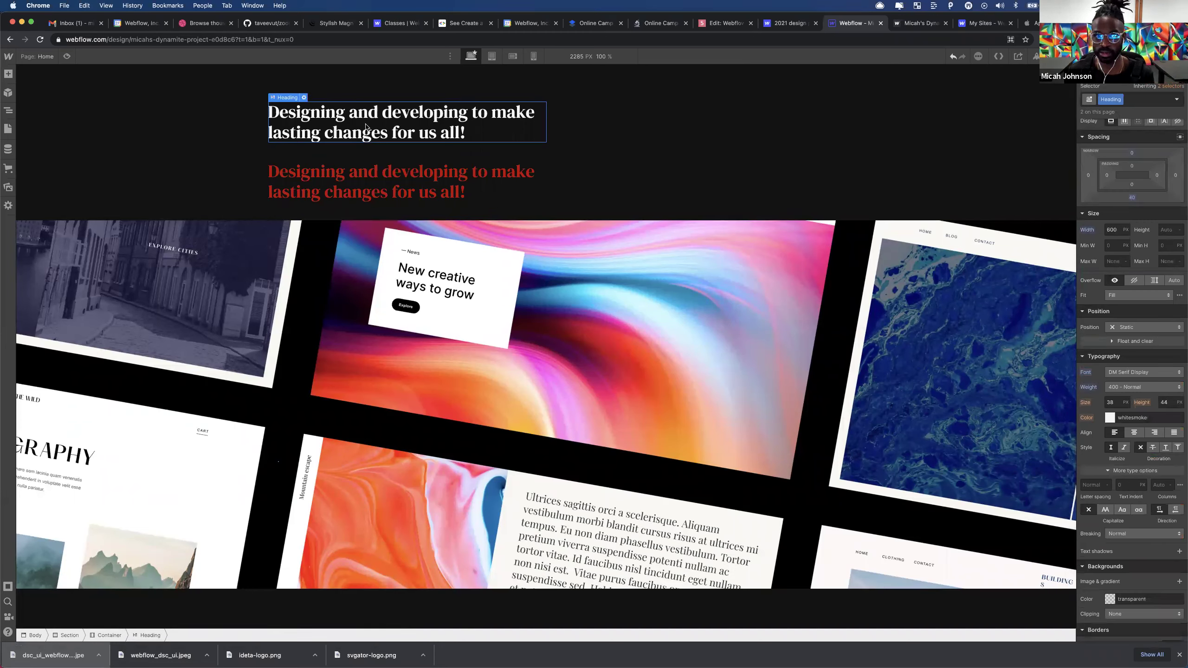
{"action": "left_click", "coordinate": [1134, 101]}
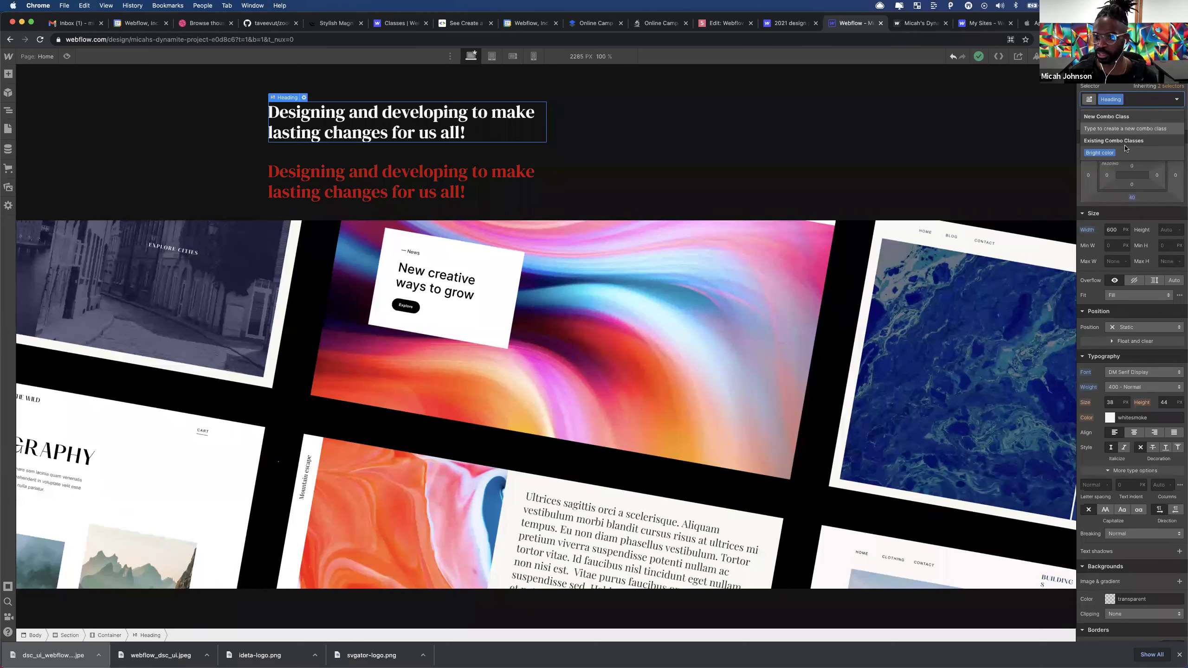
{"action": "left_click", "coordinate": [1109, 152]}
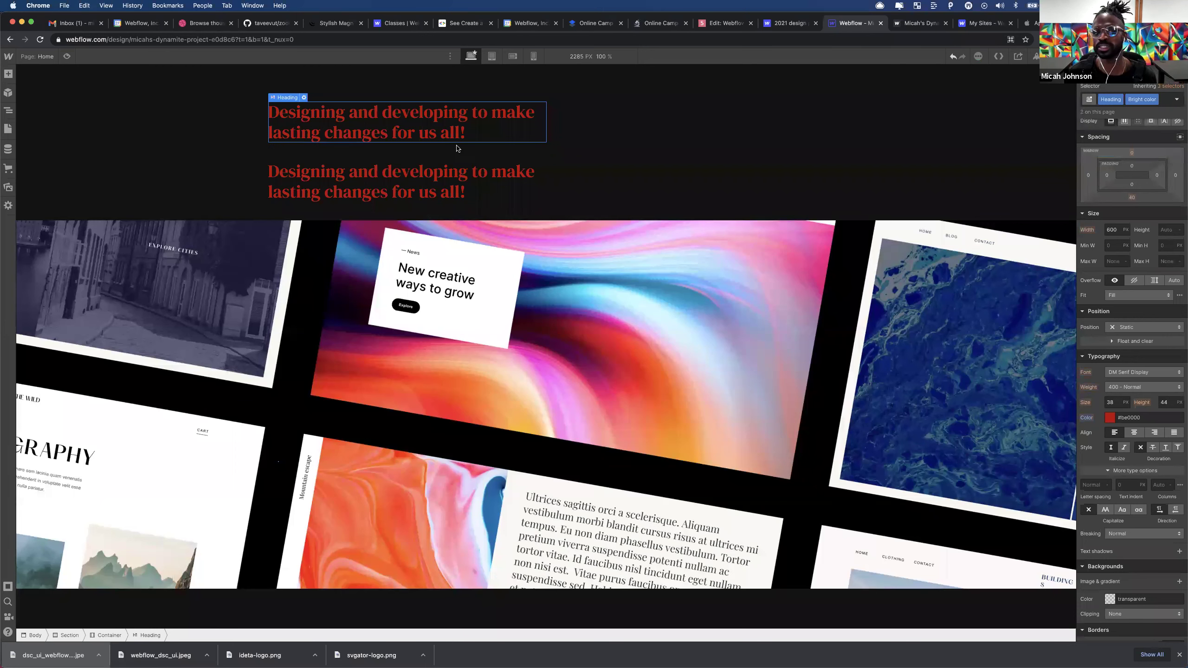
- Remove the Bright color combo class from the first heading and compare the styles of both headings
{"action": "left_click", "coordinate": [1166, 102]}
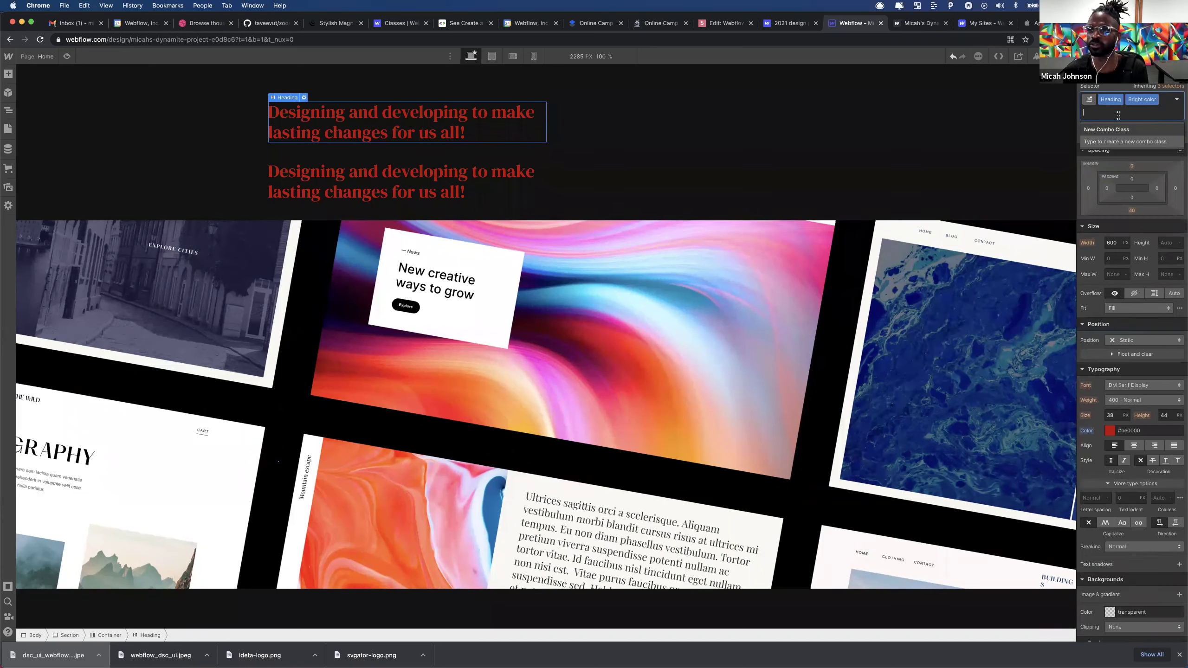
{"action": "key", "text": "BackSpace"}
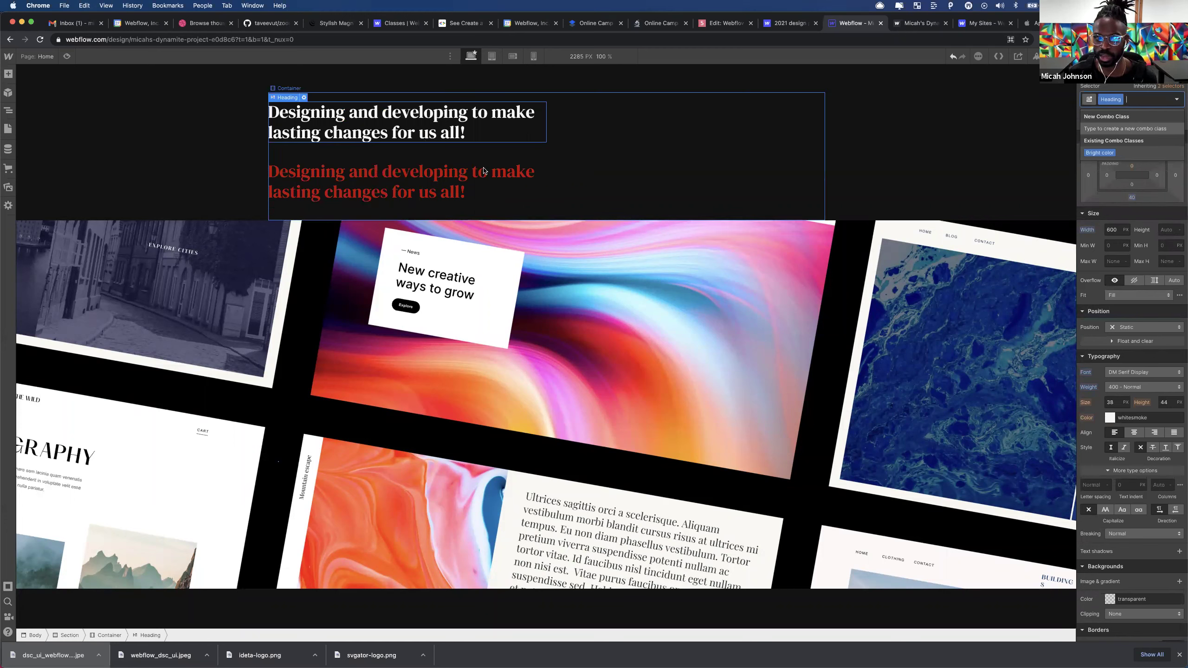
{"action": "left_click", "coordinate": [416, 132]}
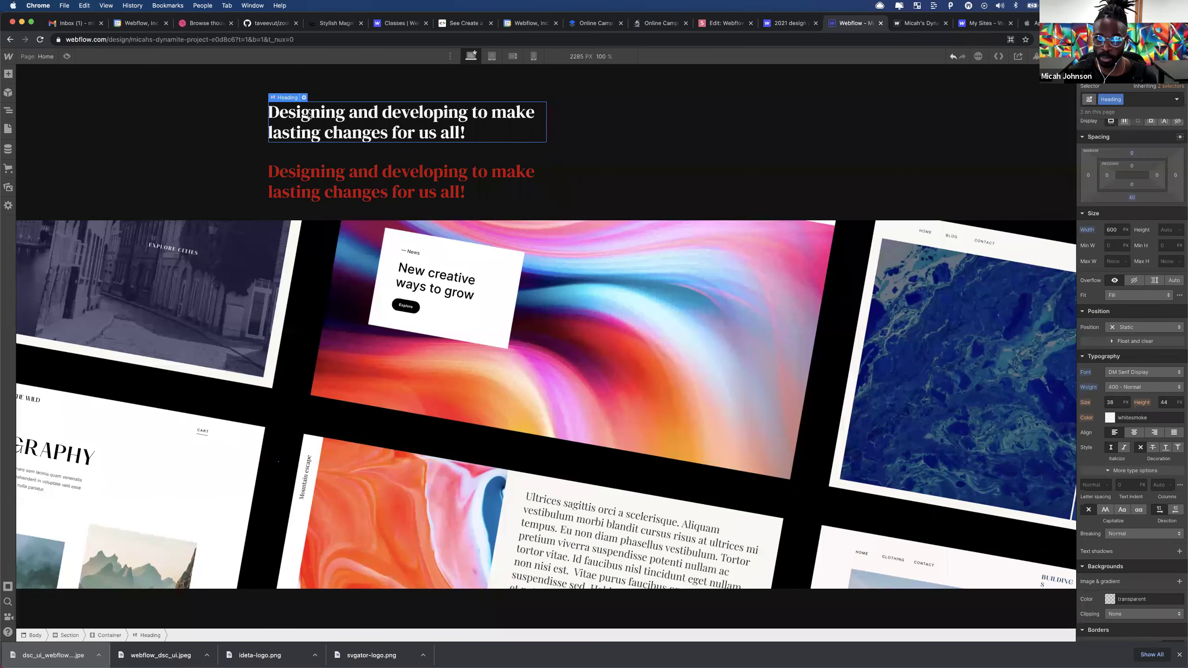
{"action": "left_click", "coordinate": [385, 189]}
{"action": "left_click", "coordinate": [397, 135]}
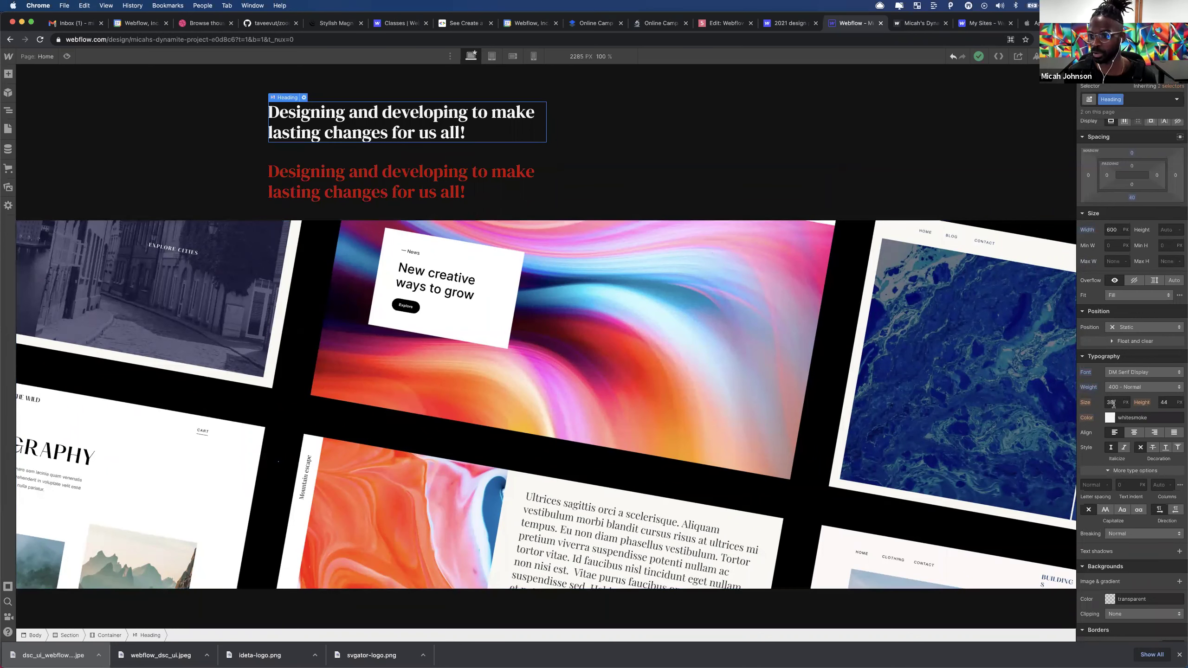
- Set the font size of the Heading class to 50 px from the first heading
{"action": "left_click", "coordinate": [1118, 400]}
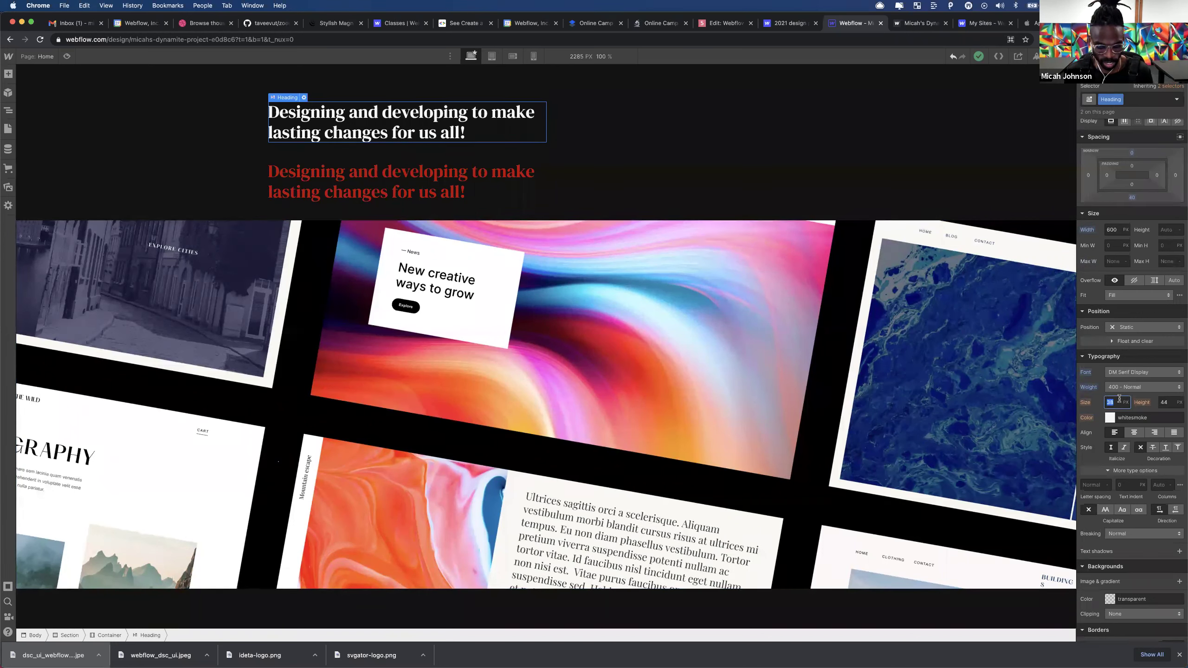
{"action": "type", "text": "50"}
{"action": "key", "text": "Return"}
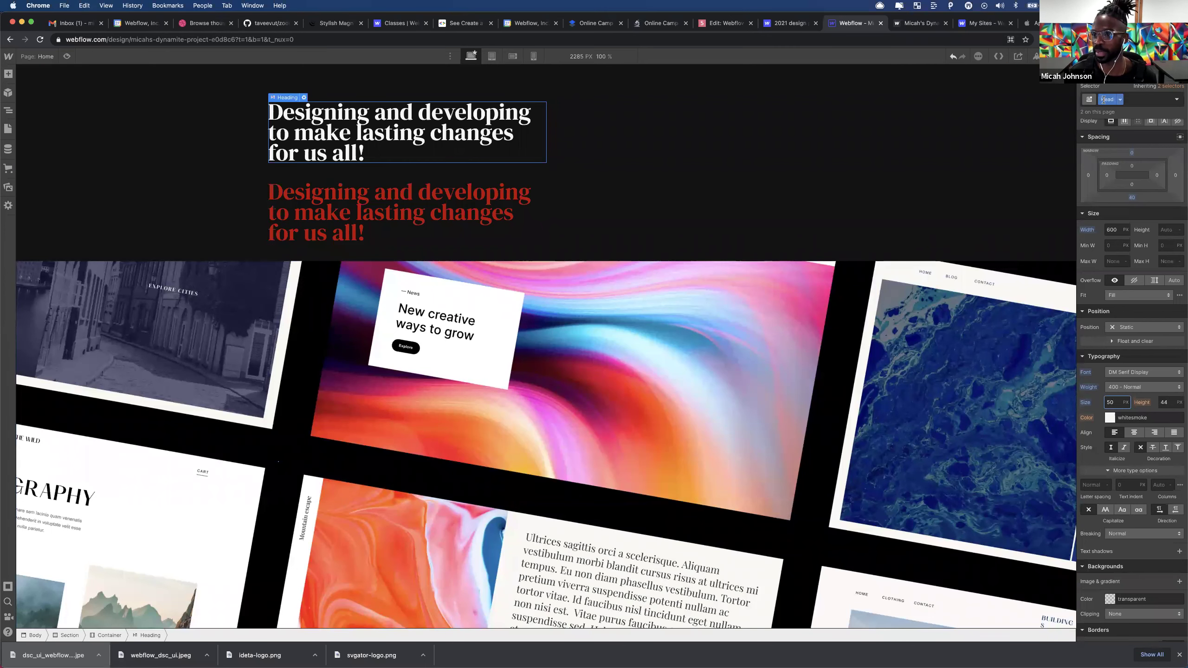
- Set the font size of the second heading's Bright color combo class to 60 px
{"action": "left_click", "coordinate": [389, 187]}
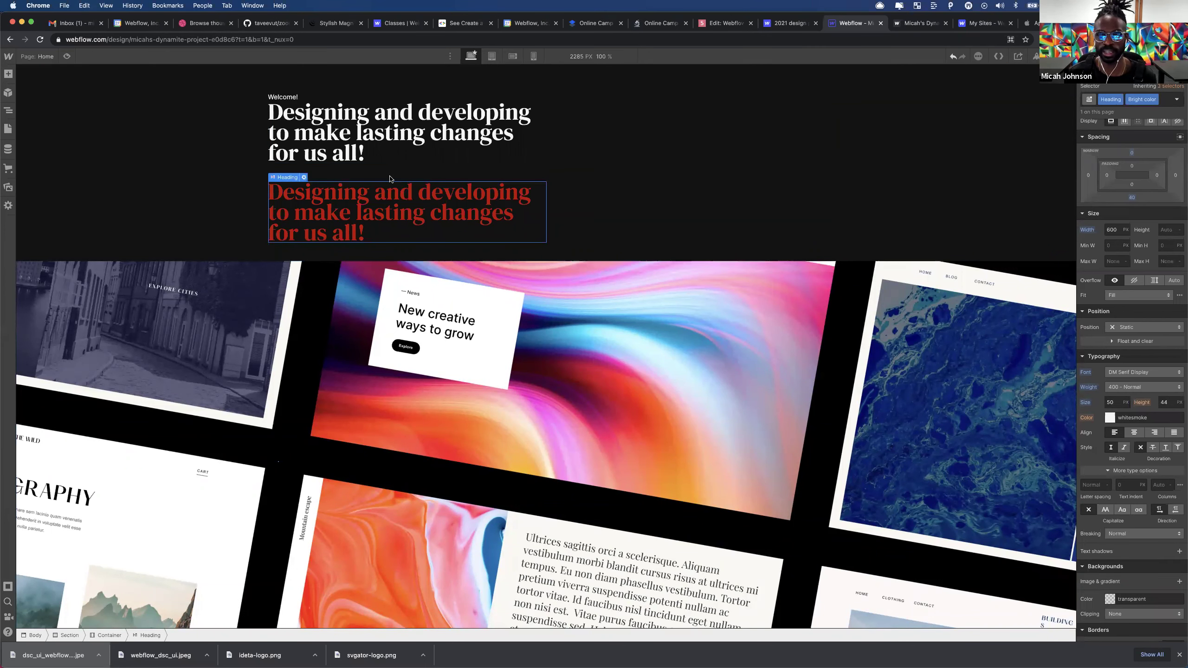
{"action": "left_click", "coordinate": [1116, 402]}
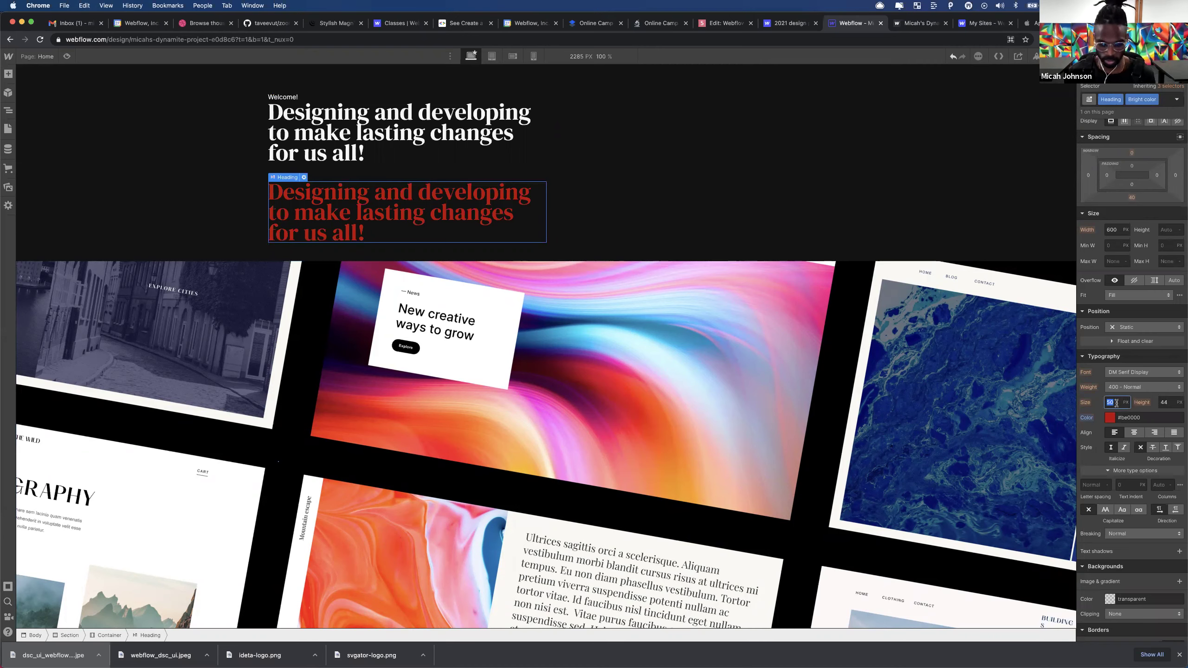
{"action": "type", "text": "60"}
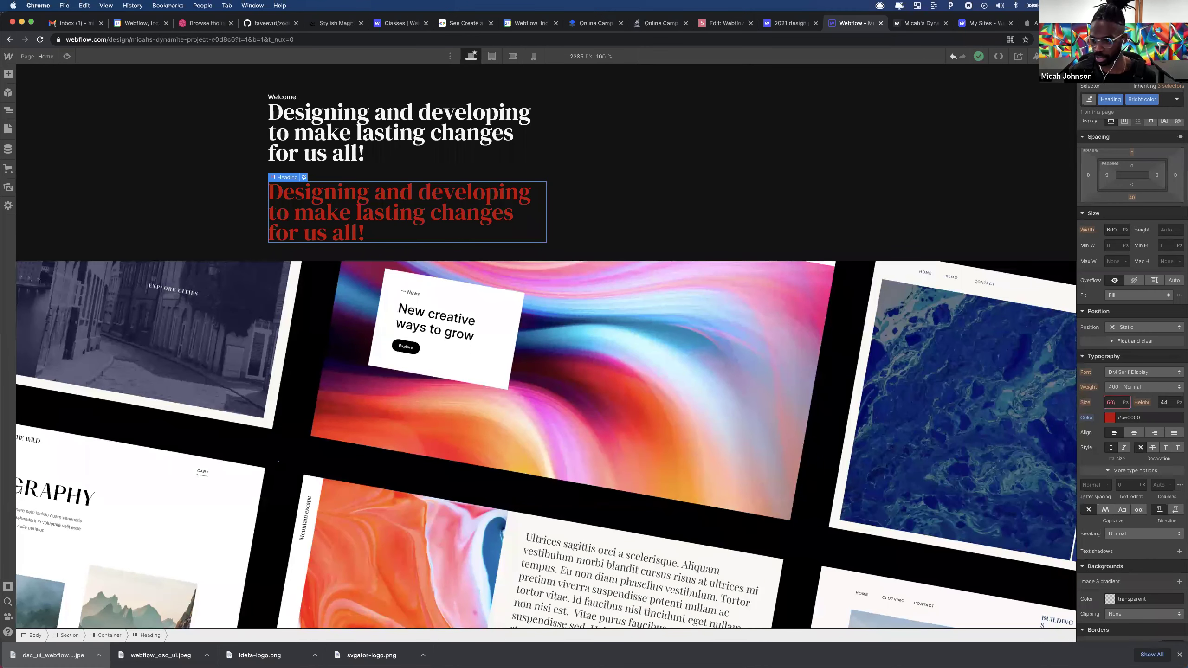
{"action": "key", "text": "Return"}
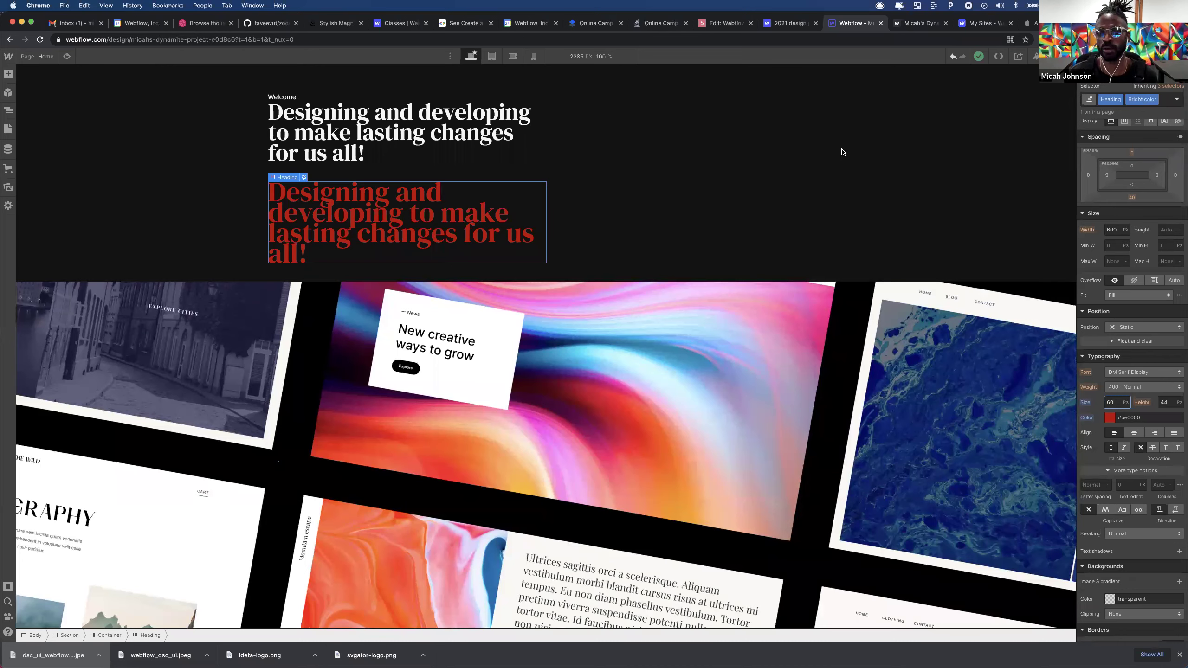
- Undo the heading size, color and duplication changes one after another, and redo them all
{"action": "left_click", "coordinate": [953, 57]}
{"action": "left_click", "coordinate": [953, 57]}
{"action": "left_click", "coordinate": [953, 56]}
{"action": "left_click", "coordinate": [953, 57]}
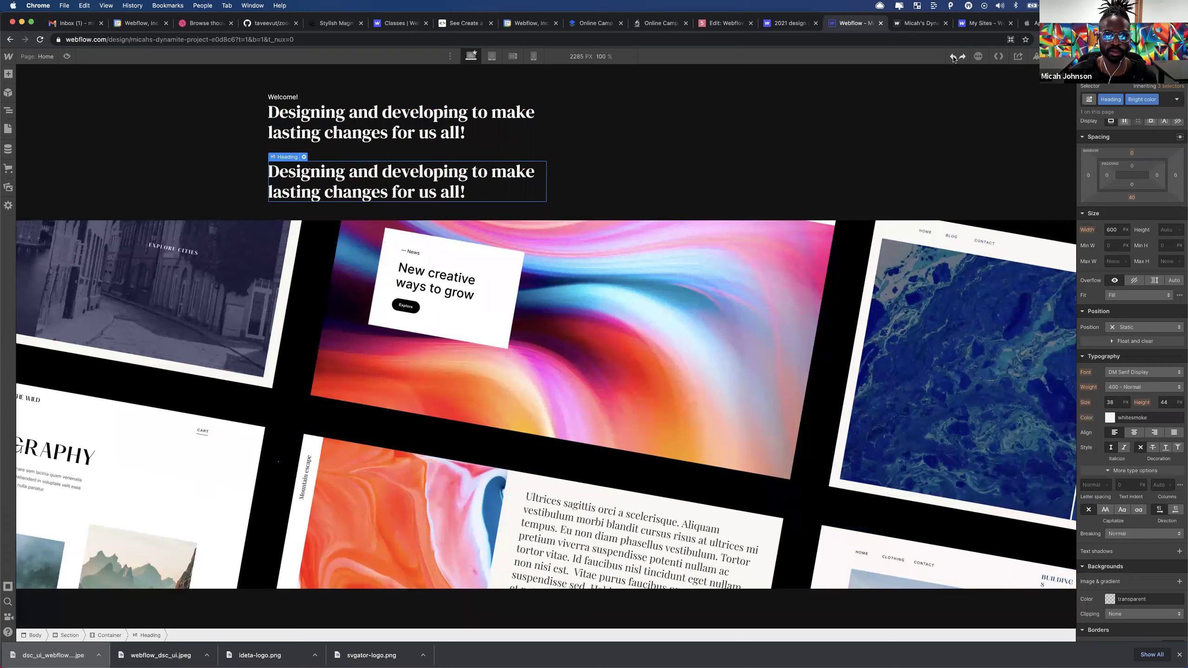
{"action": "left_click", "coordinate": [954, 56]}
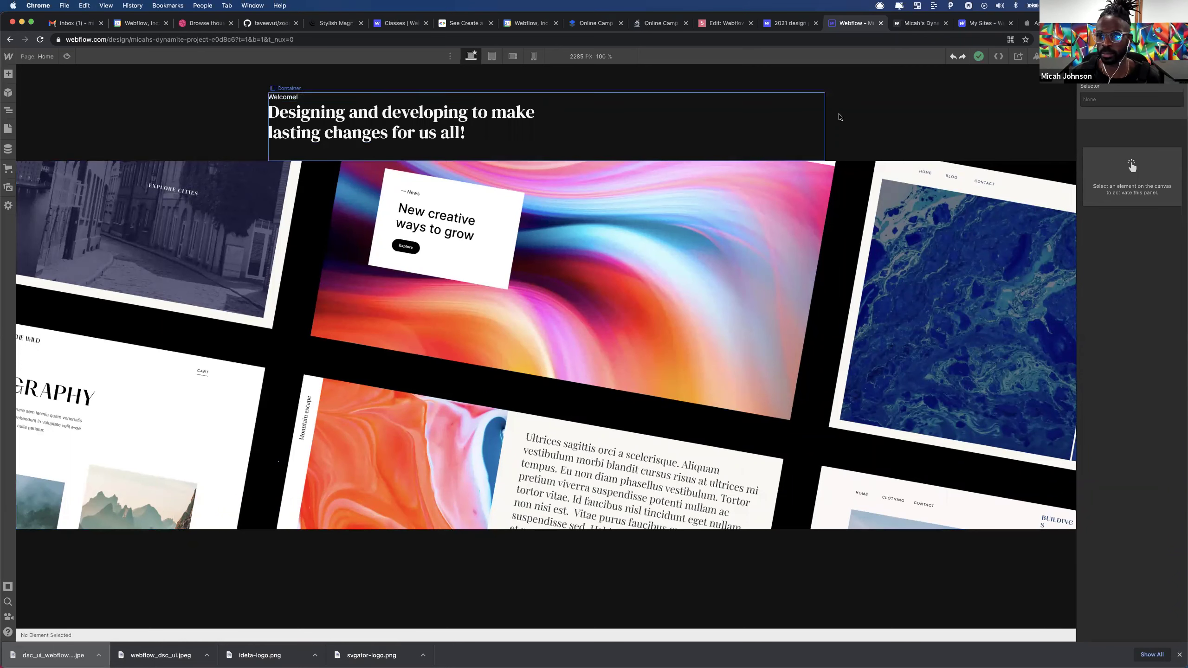
{"action": "left_click", "coordinate": [962, 57]}
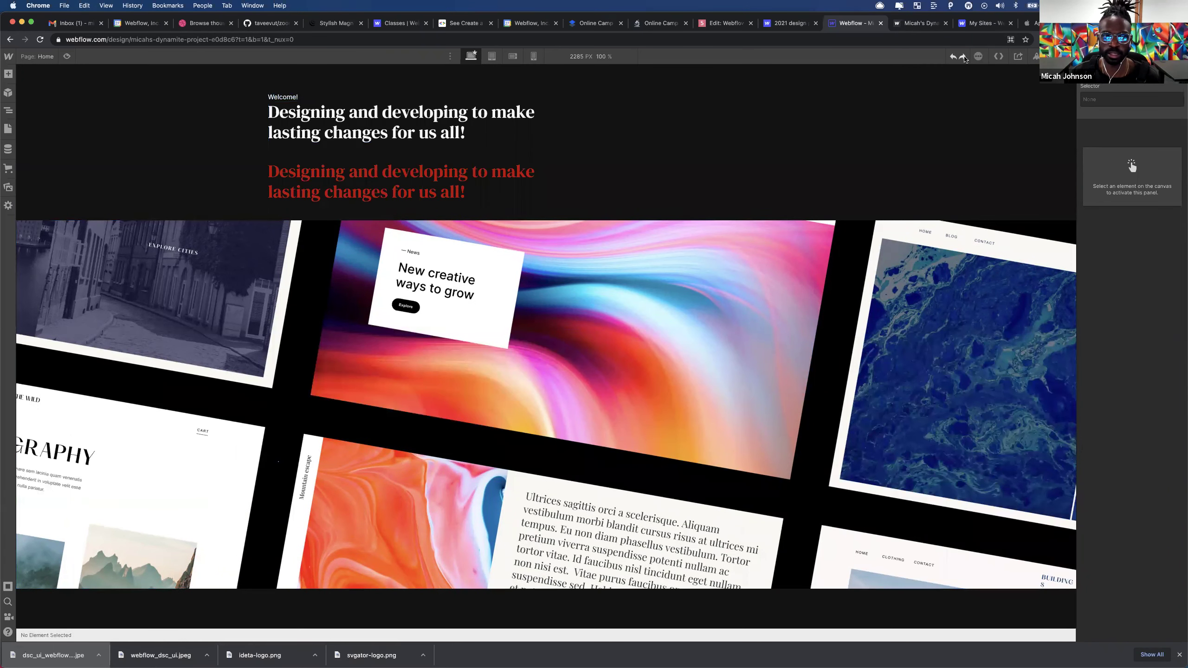
{"action": "left_click", "coordinate": [962, 57]}
{"action": "left_click", "coordinate": [963, 57]}
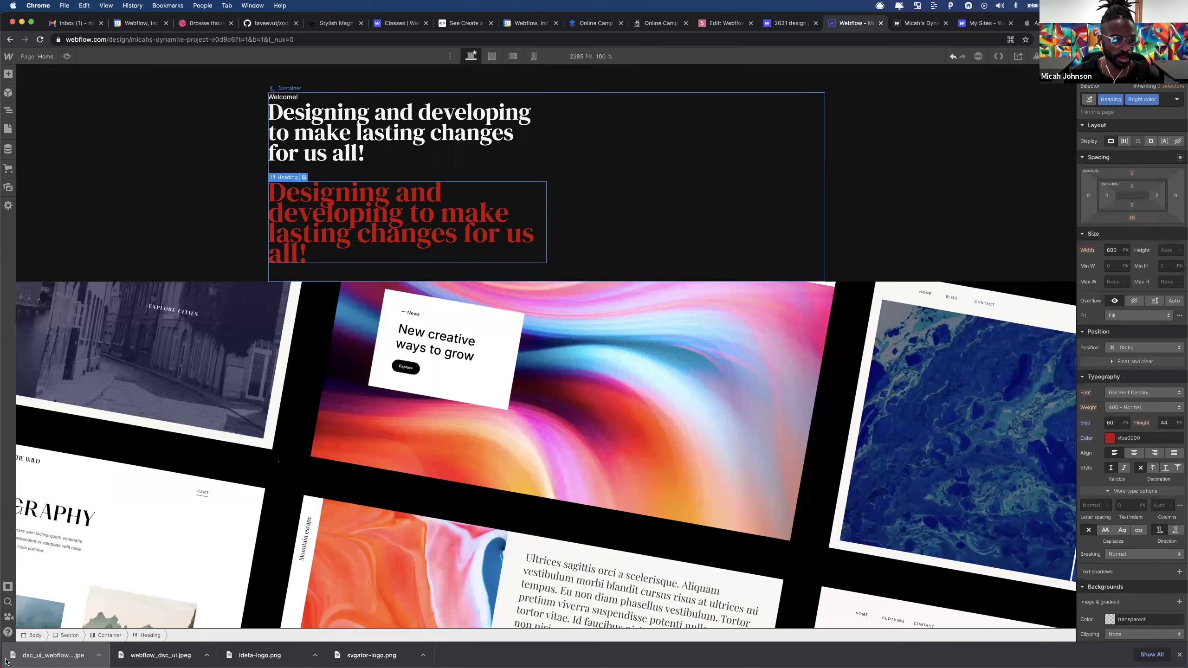
- Examine the CSS preview of the second heading's Heading and Bright color classes beside the headings, and close it
{"action": "left_click", "coordinate": [8, 632]}
{"action": "left_click", "coordinate": [52, 623]}
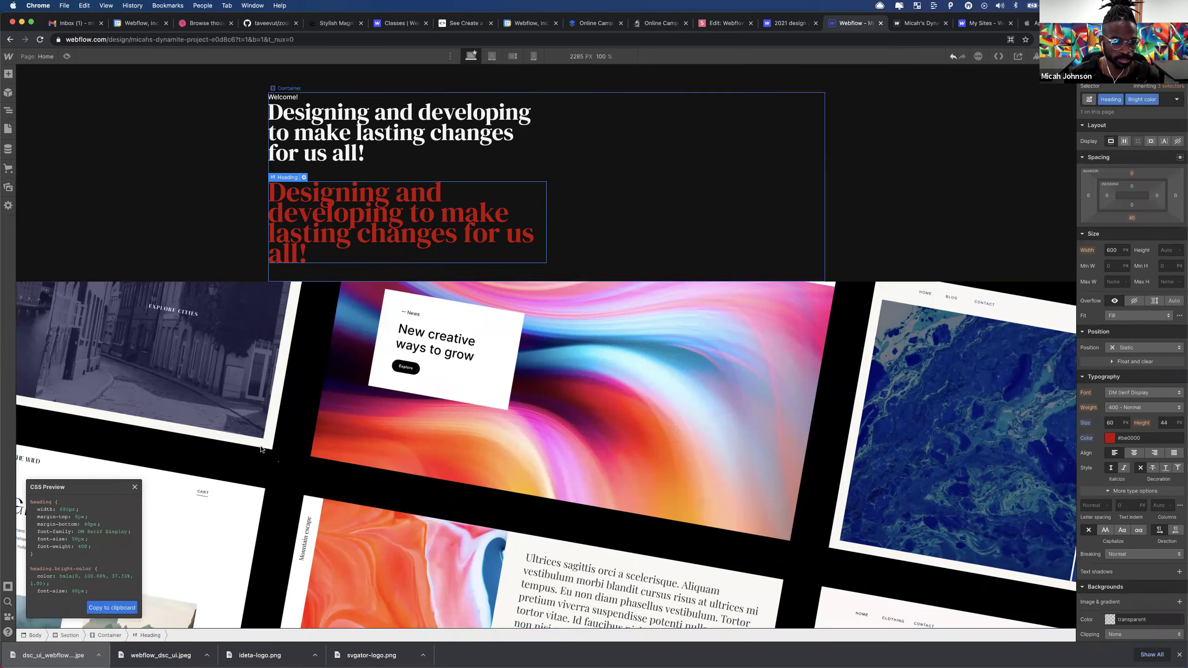
{"action": "left_click_drag", "start_coordinate": [92, 488], "coordinate": [714, 89]}
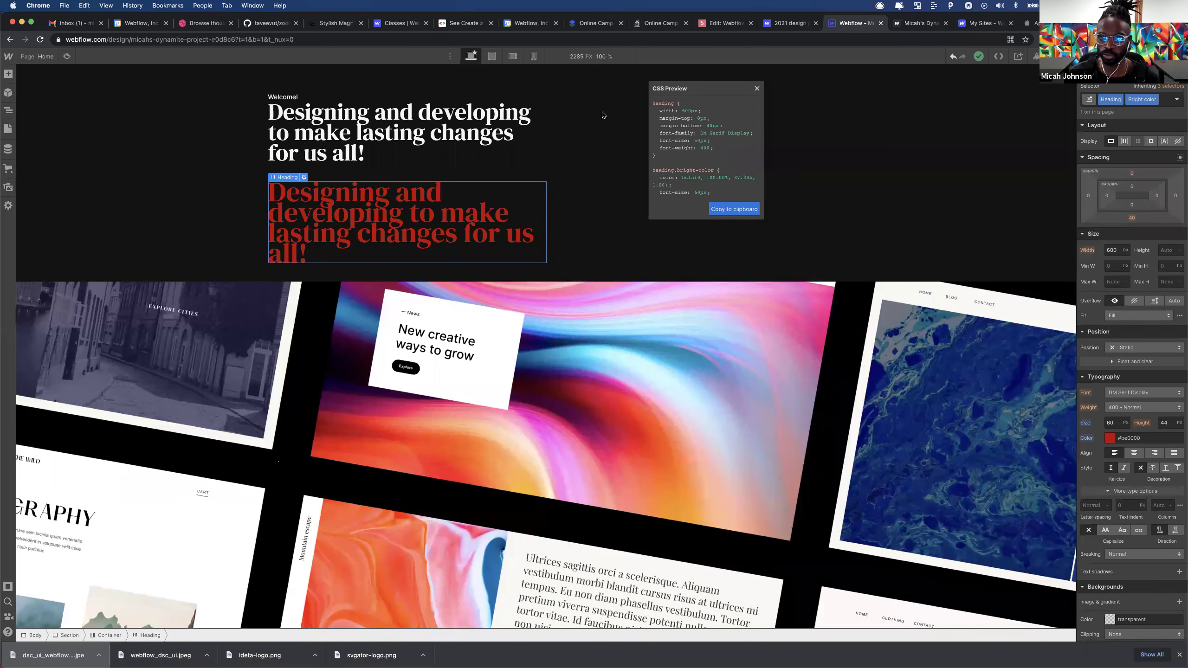
{"action": "left_click", "coordinate": [757, 89]}
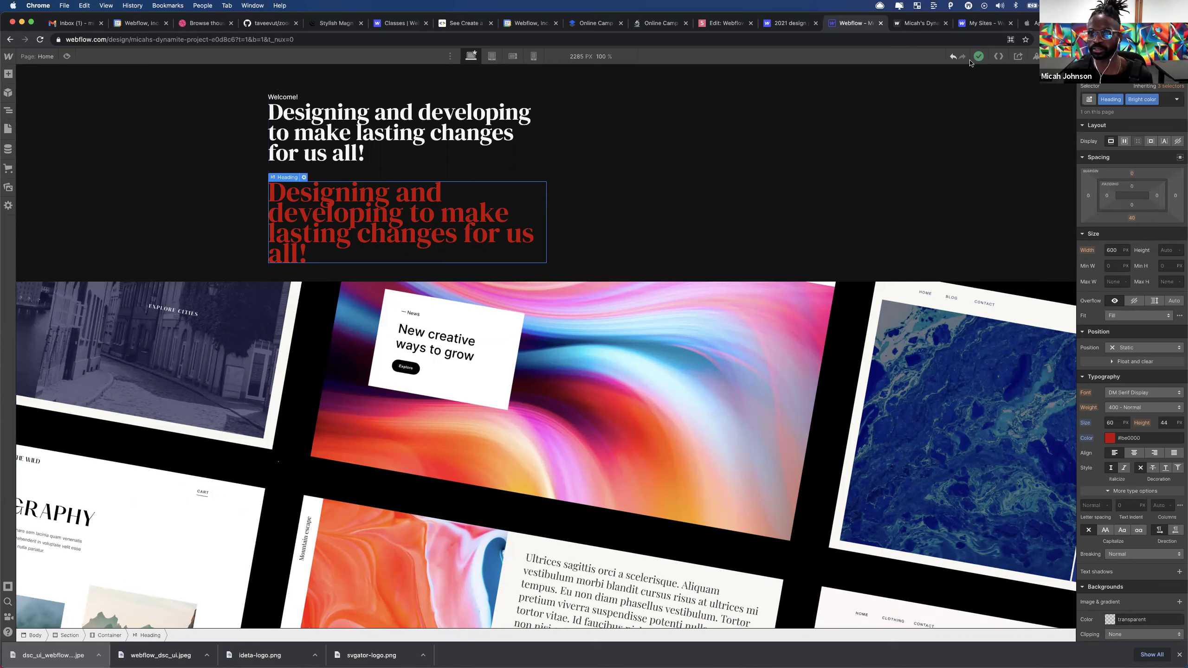
- Undo the font size and red color changes on the headings, and delete the second heading
{"action": "left_click", "coordinate": [953, 56]}
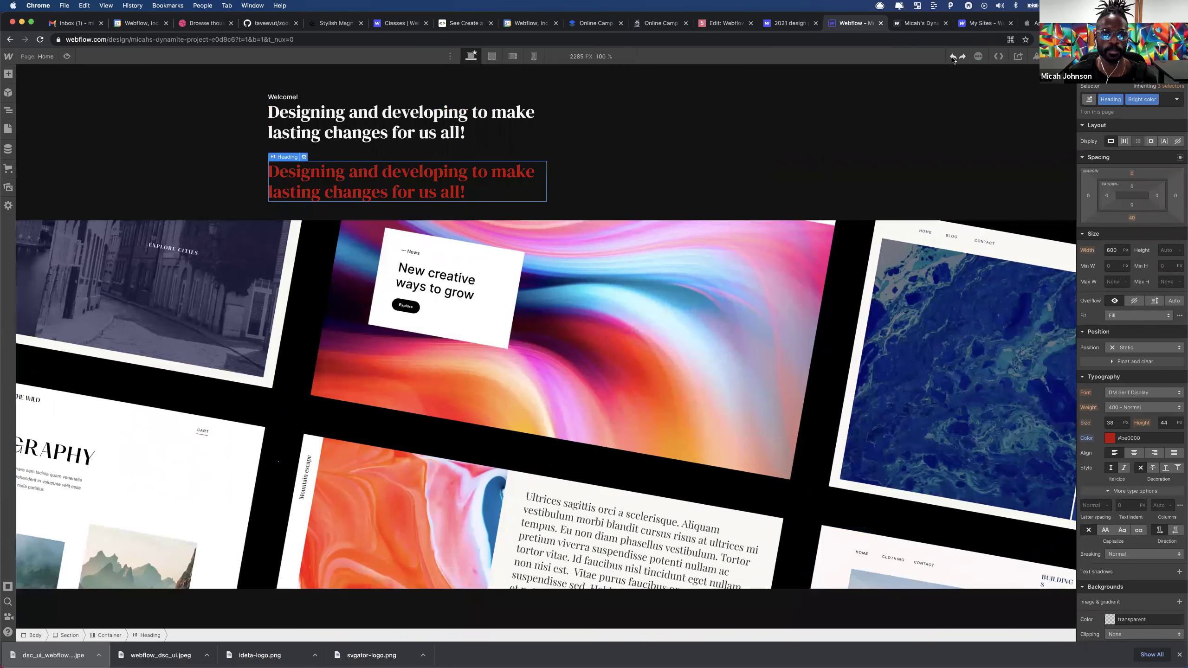
{"action": "left_click", "coordinate": [953, 56]}
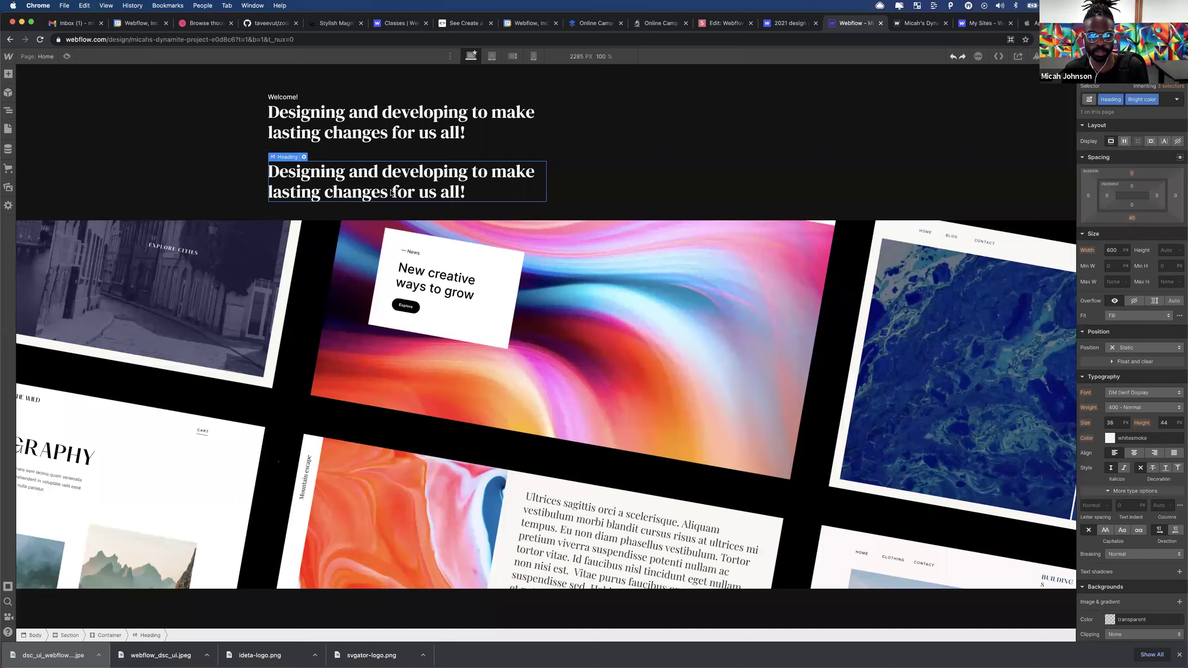
{"action": "key", "text": "Delete"}
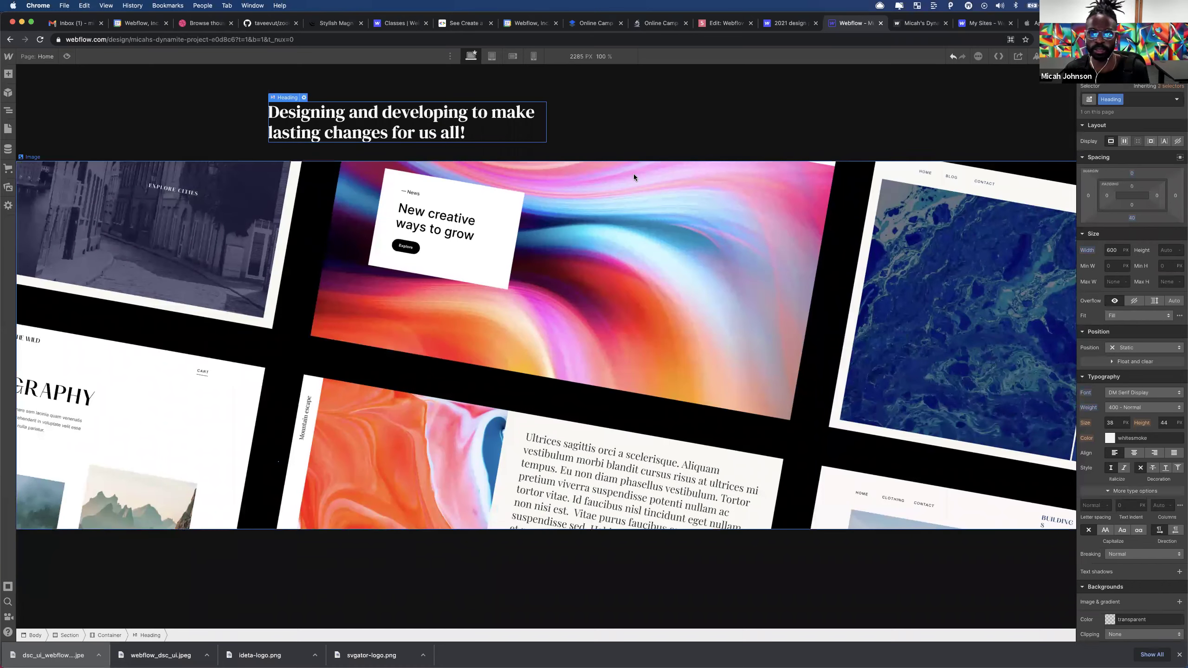
- Switch to the Webflow University portfolio course and view the Homepage: client projects lesson video at its Create the CMS part
{"action": "left_click", "coordinate": [776, 27]}
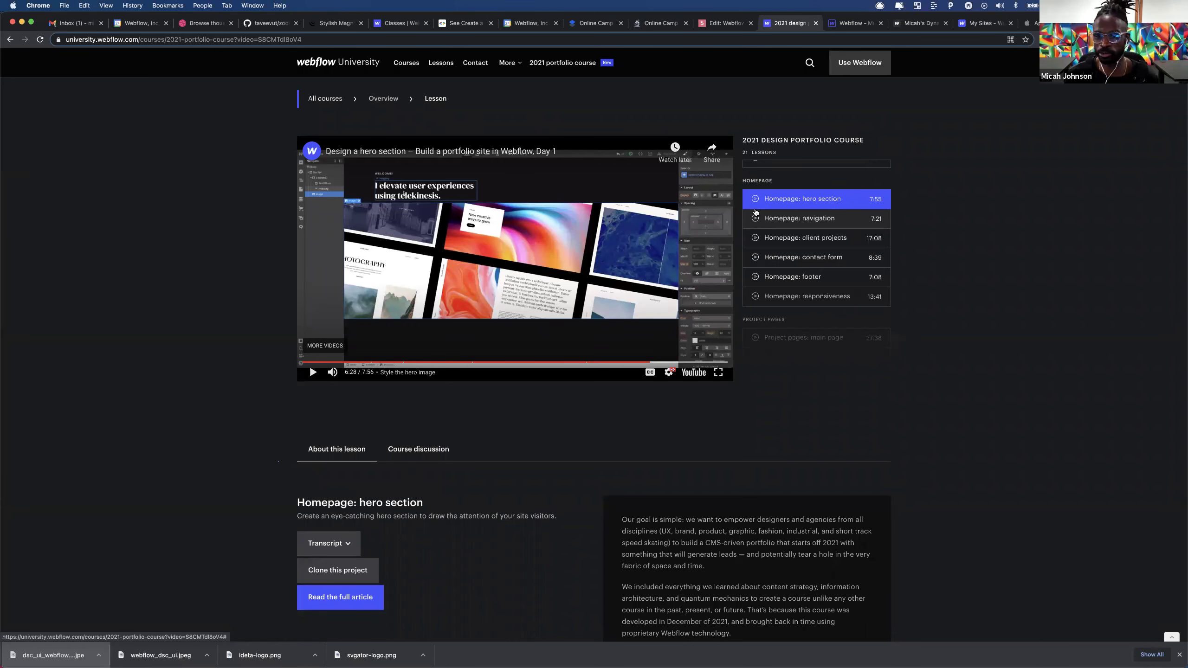
{"action": "left_click", "coordinate": [804, 238]}
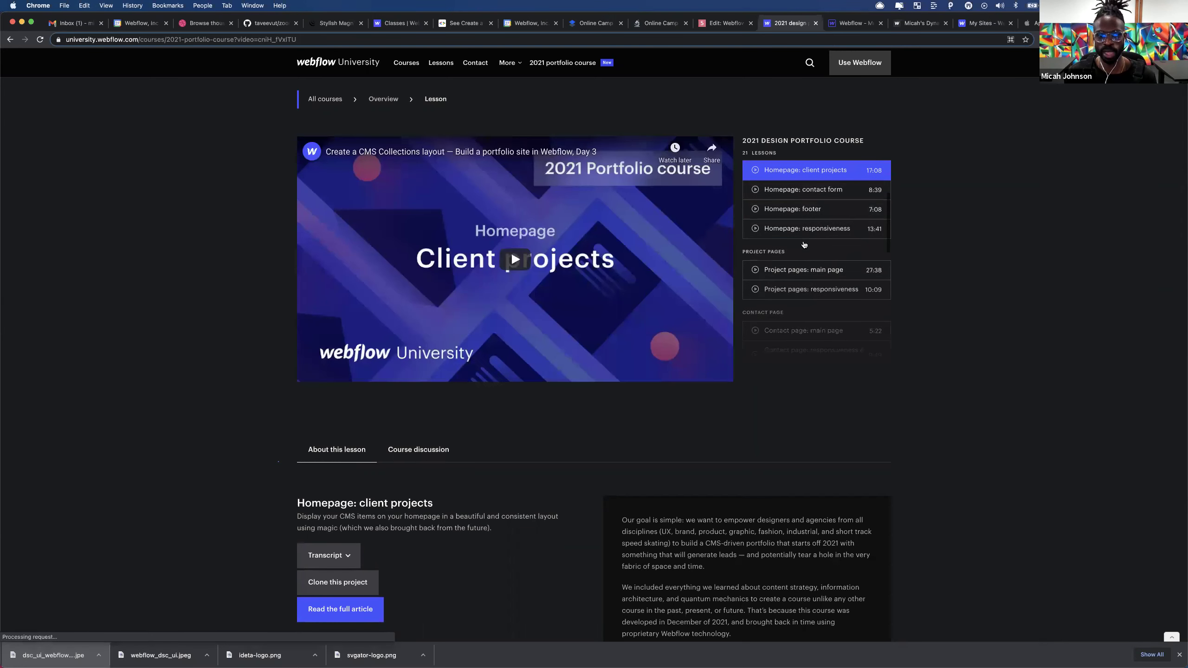
{"action": "left_click", "coordinate": [508, 297]}
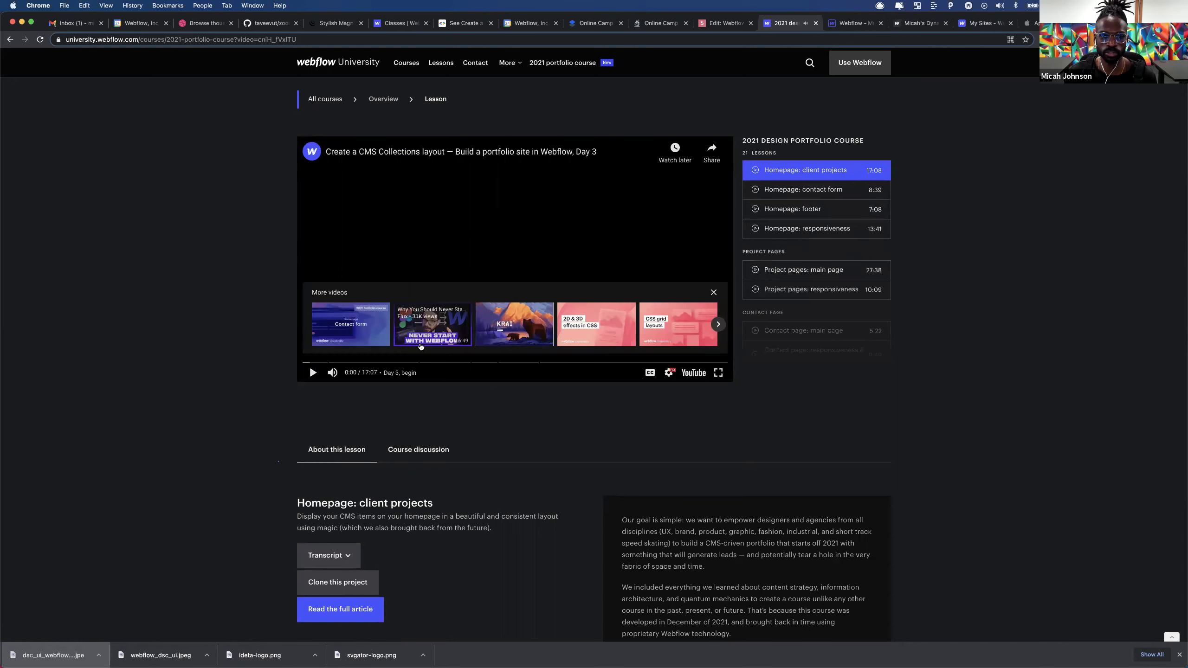
{"action": "left_click", "coordinate": [450, 364]}
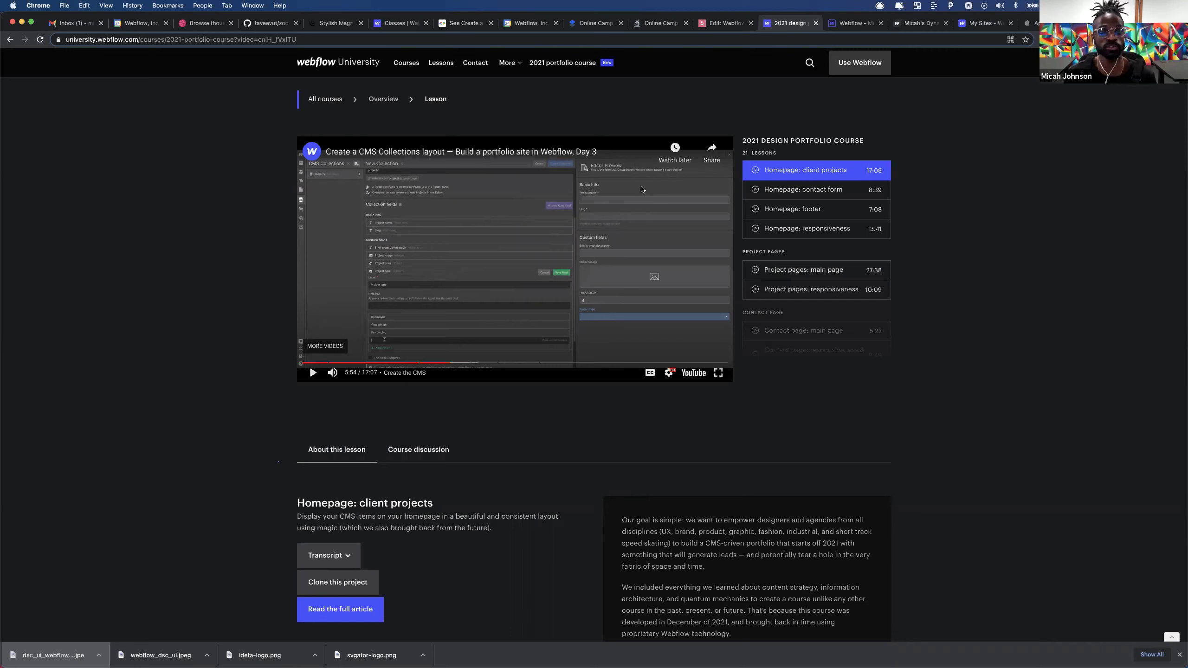
- Return to the Webflow Designer and add a Navbar component at the very top of the Home page
{"action": "left_click", "coordinate": [863, 24]}
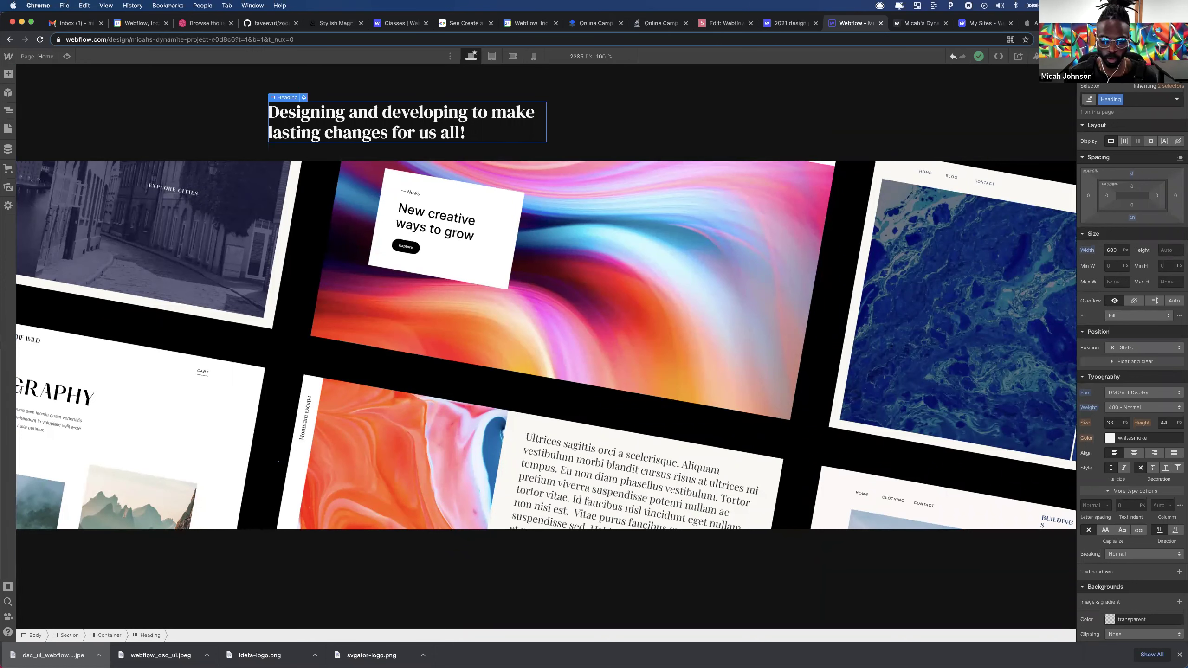
{"action": "left_click", "coordinate": [8, 74]}
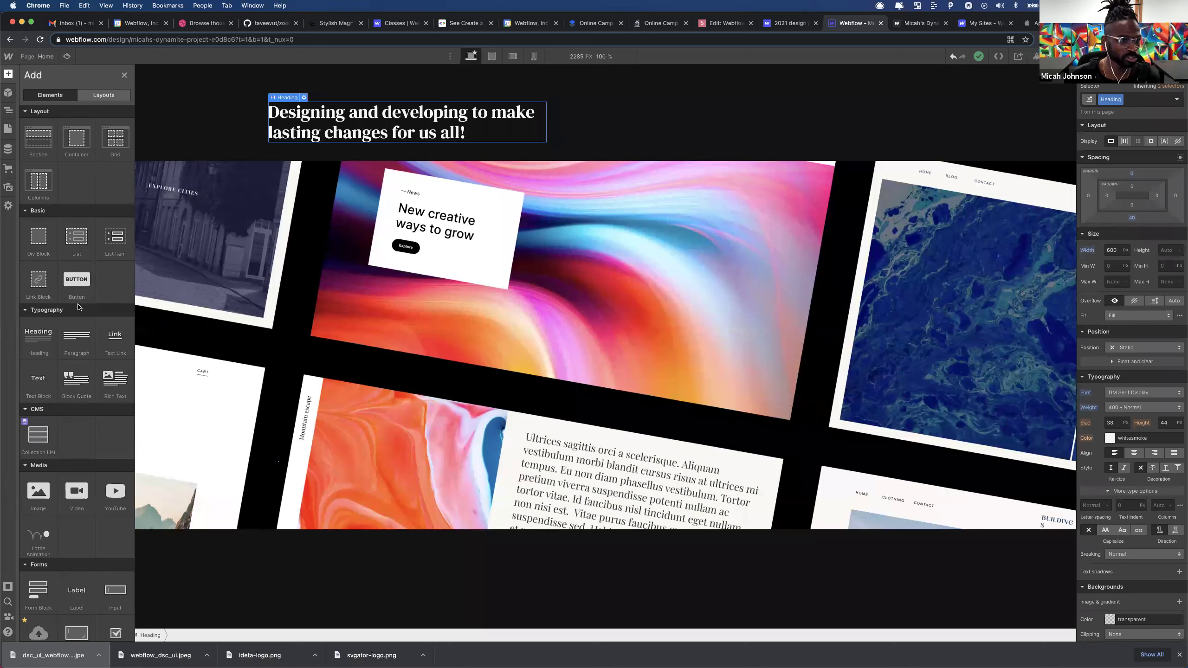
{"action": "scroll", "coordinate": [77, 307], "scroll_direction": "down", "scroll_amount": 1}
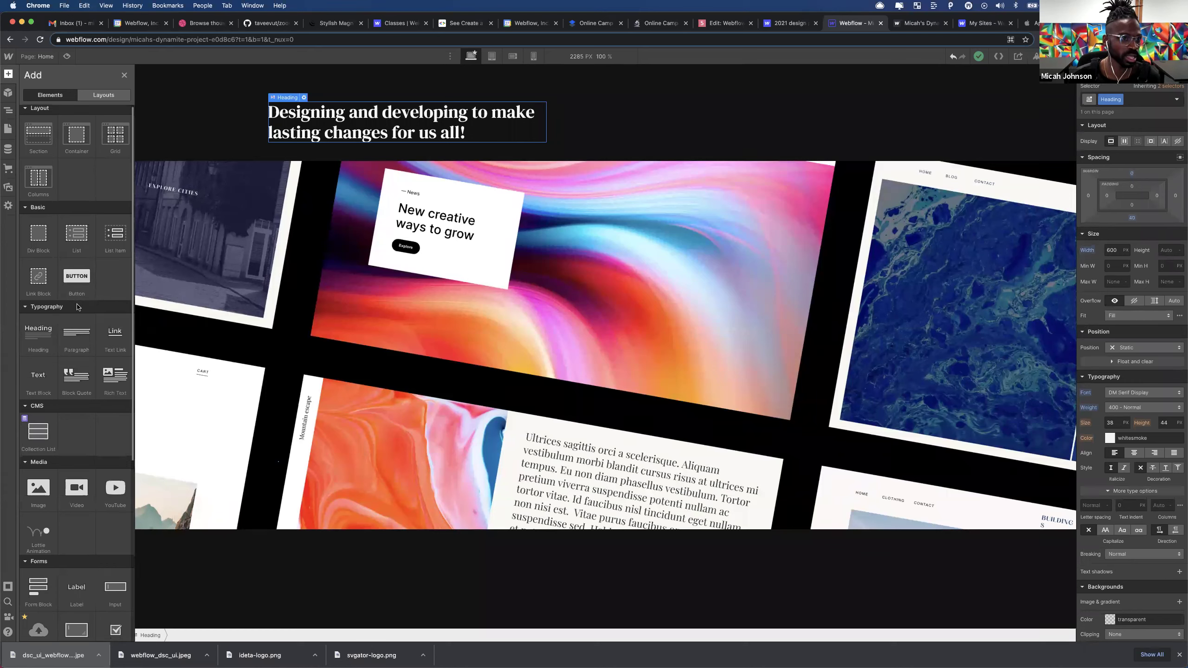
{"action": "scroll", "coordinate": [78, 307], "scroll_direction": "down", "scroll_amount": 5}
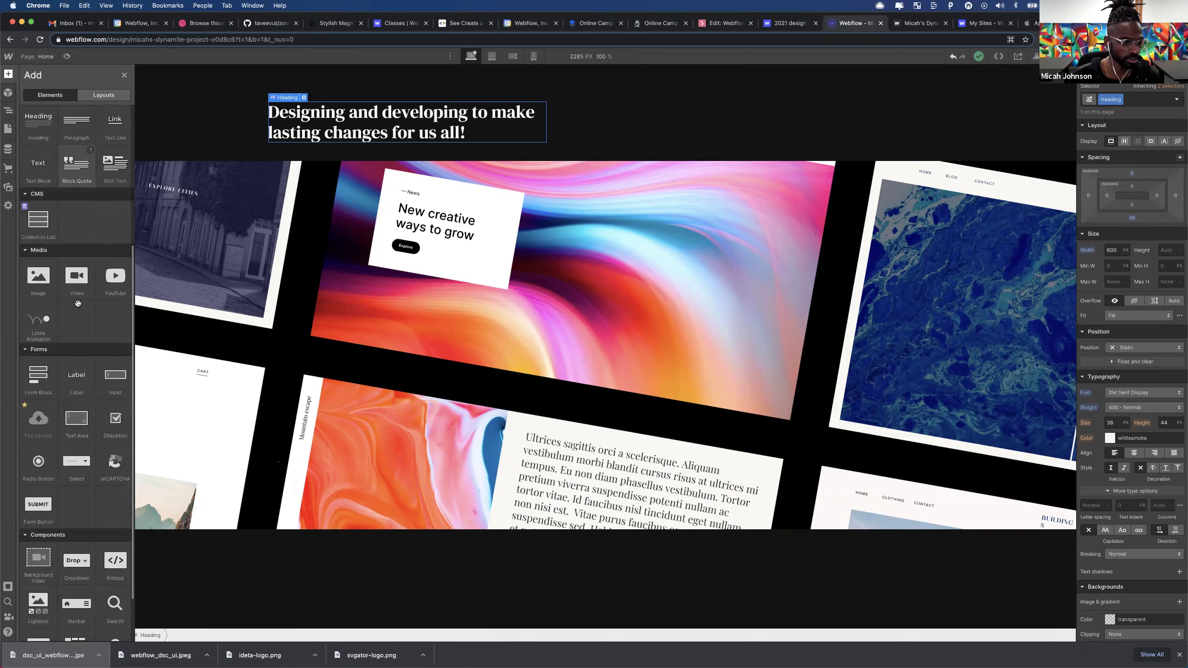
{"action": "scroll", "coordinate": [78, 307], "scroll_direction": "down", "scroll_amount": 1}
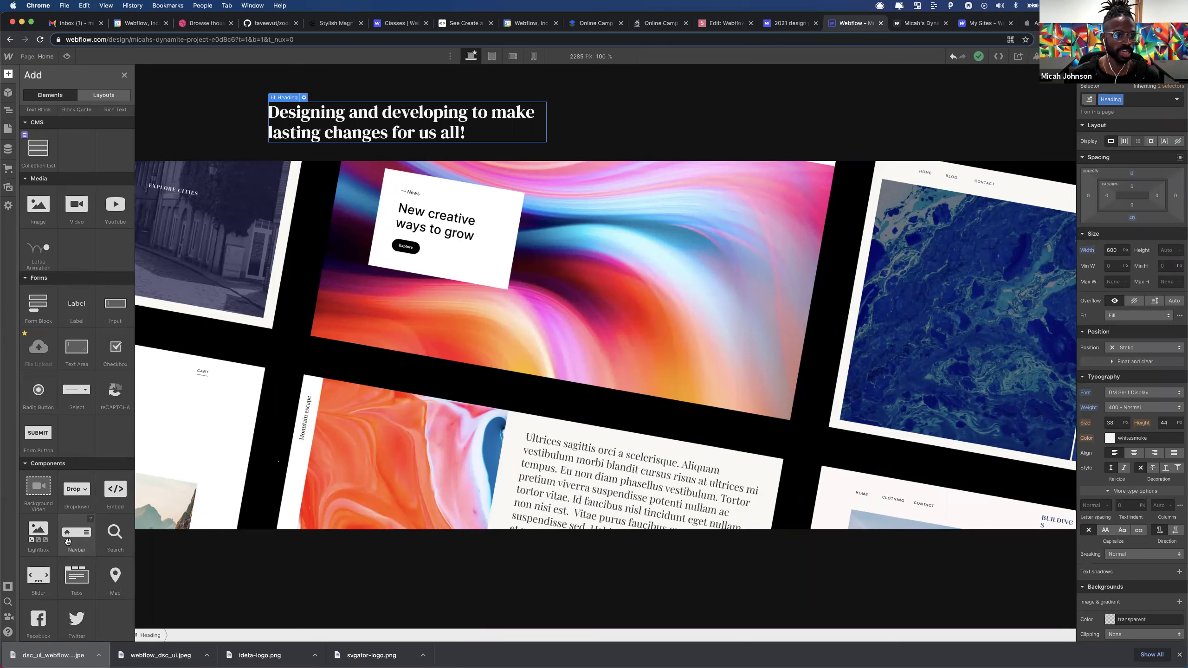
{"action": "left_click_drag", "start_coordinate": [68, 542], "coordinate": [102, 71]}
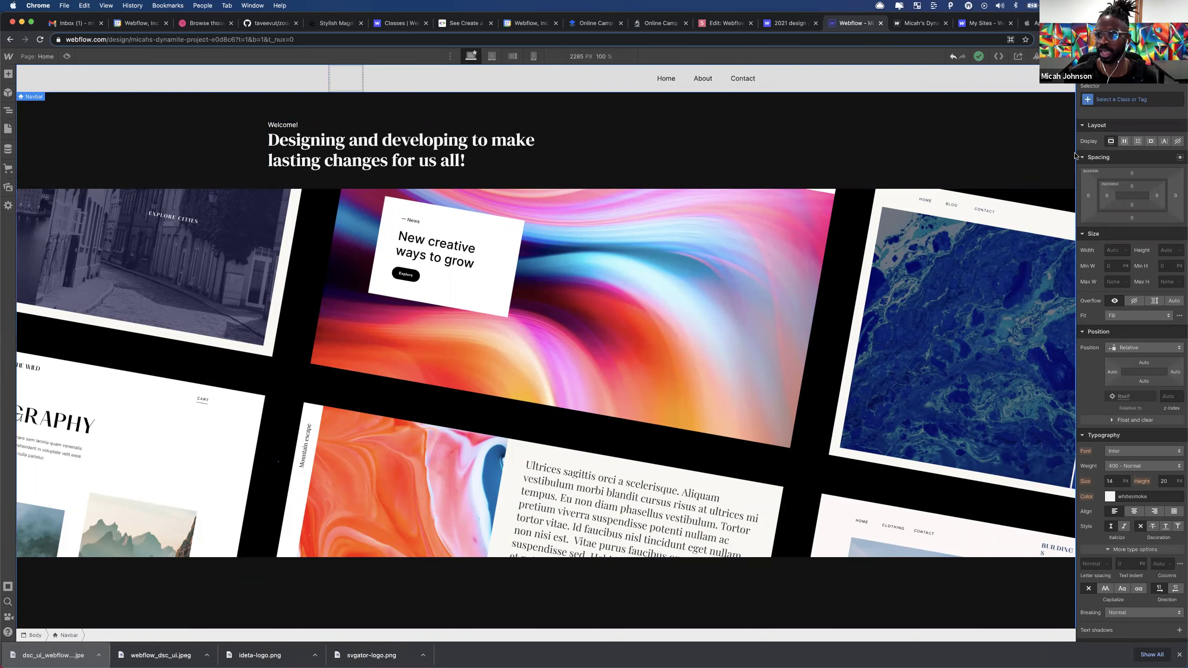
- Check the page with the navbar at narrower desktop widths down to 992 px, and restore the full canvas width
{"action": "left_click_drag", "start_coordinate": [1032, 161], "coordinate": [800, 173]}
{"action": "left_click_drag", "start_coordinate": [965, 174], "coordinate": [1068, 183]}
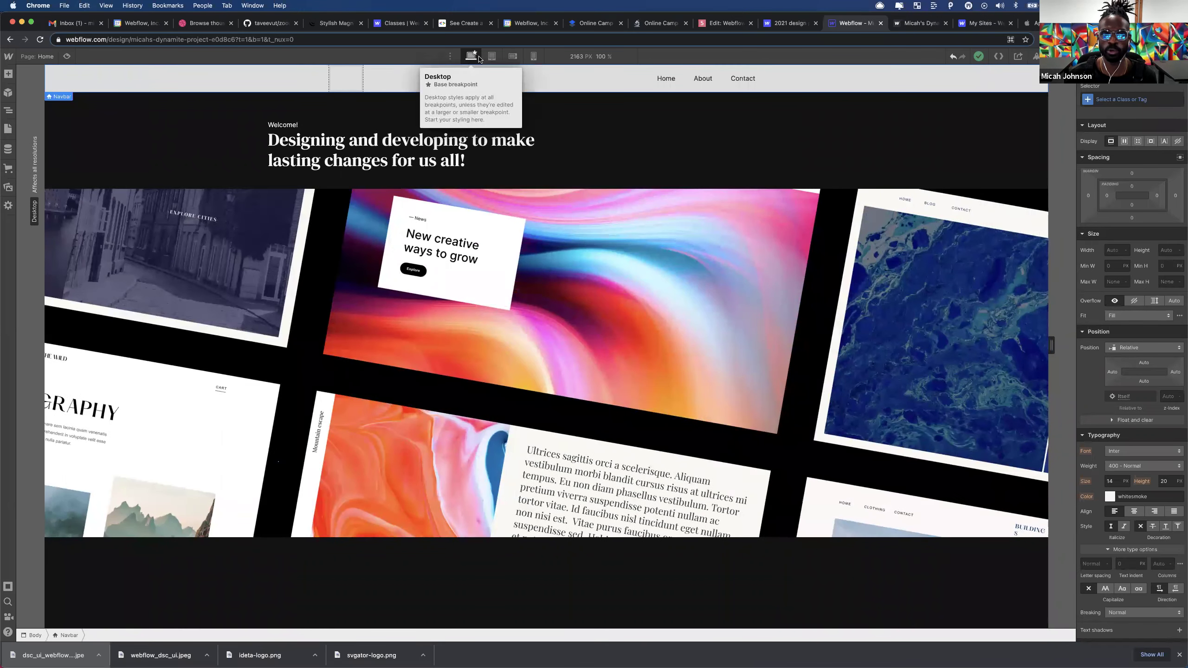
{"action": "left_click_drag", "start_coordinate": [1054, 150], "coordinate": [720, 157]}
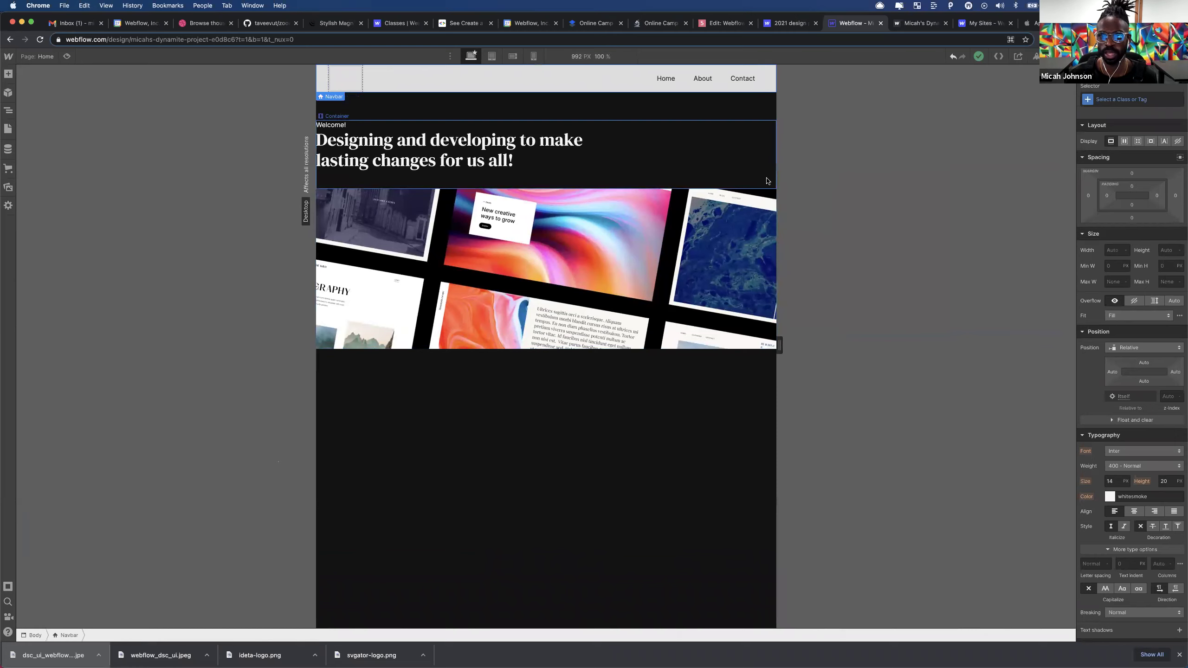
{"action": "left_click_drag", "start_coordinate": [776, 178], "coordinate": [1060, 175]}
{"action": "left_click_drag", "start_coordinate": [448, 81], "coordinate": [448, 81]}
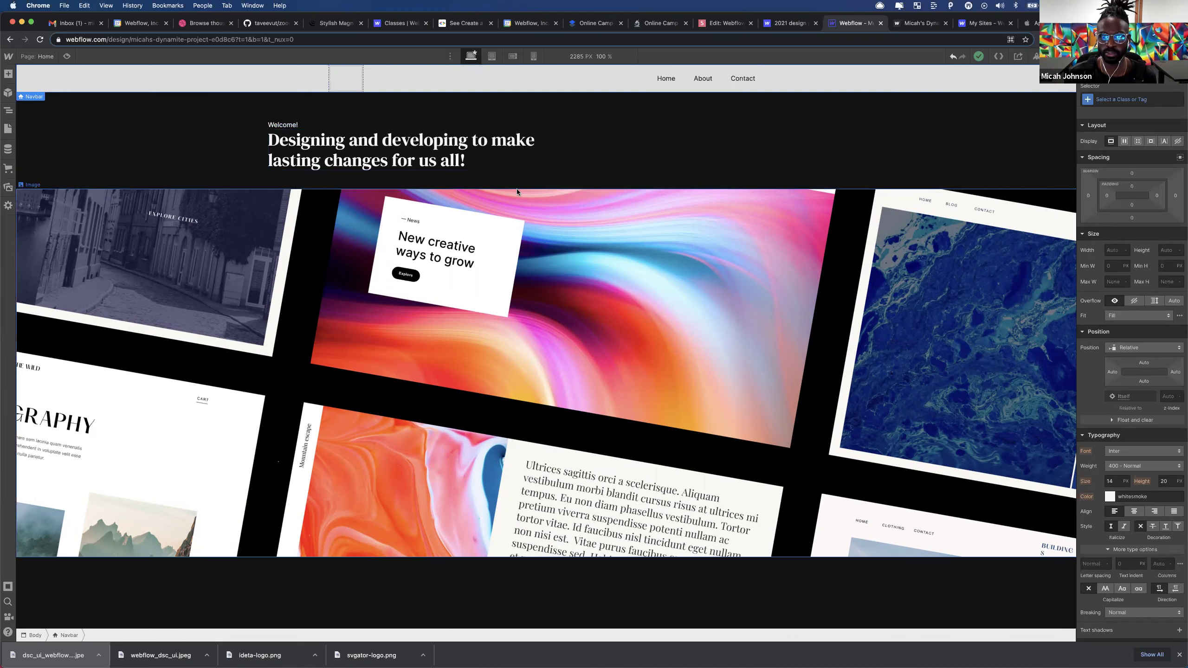
- Check the Home page at the tablet, mobile landscape and mobile portrait breakpoints, and return to the desktop breakpoint
{"action": "left_click", "coordinate": [491, 57]}
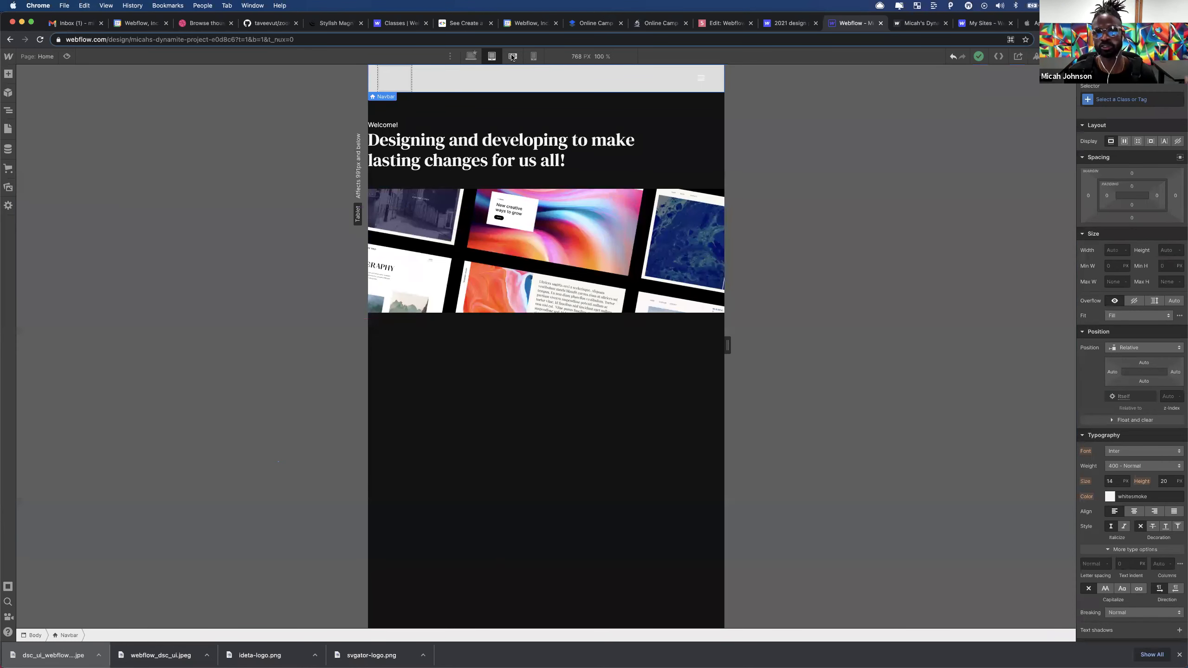
{"action": "left_click", "coordinate": [513, 57]}
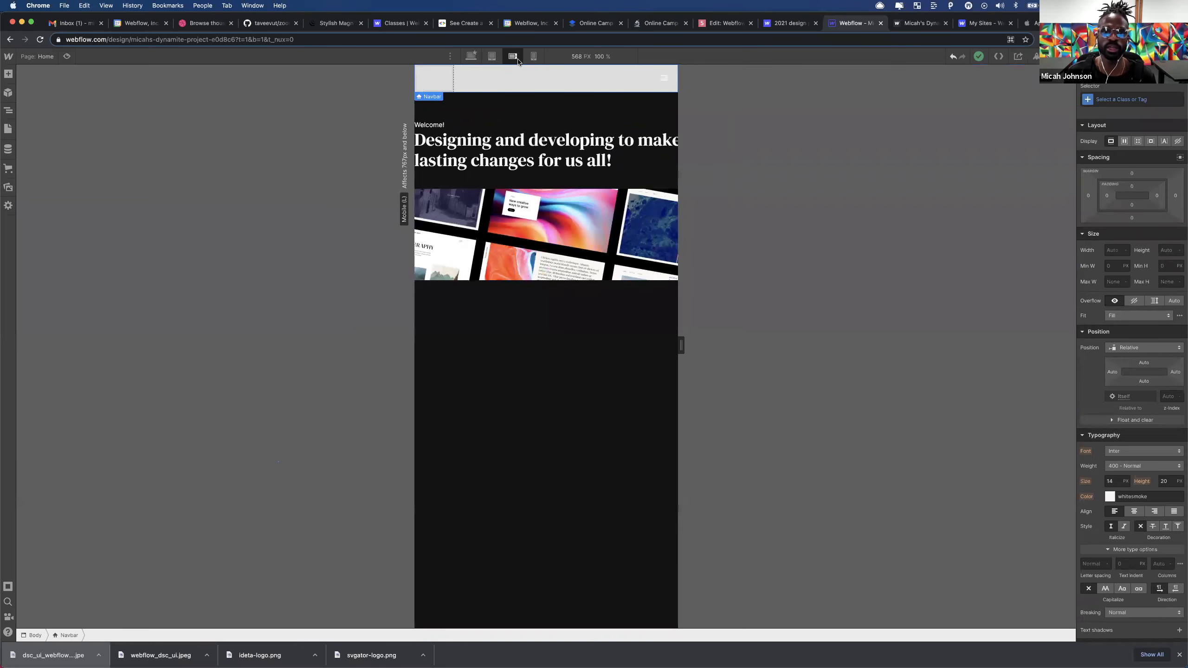
{"action": "left_click", "coordinate": [533, 57]}
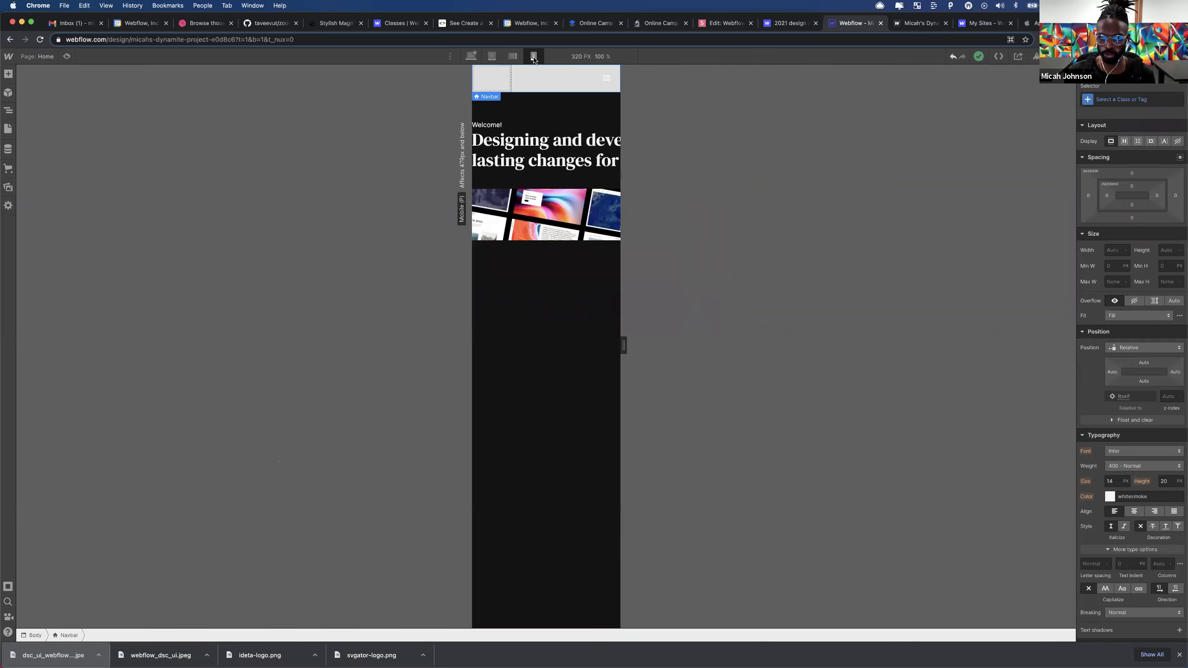
{"action": "left_click", "coordinate": [513, 57]}
{"action": "left_click", "coordinate": [491, 56]}
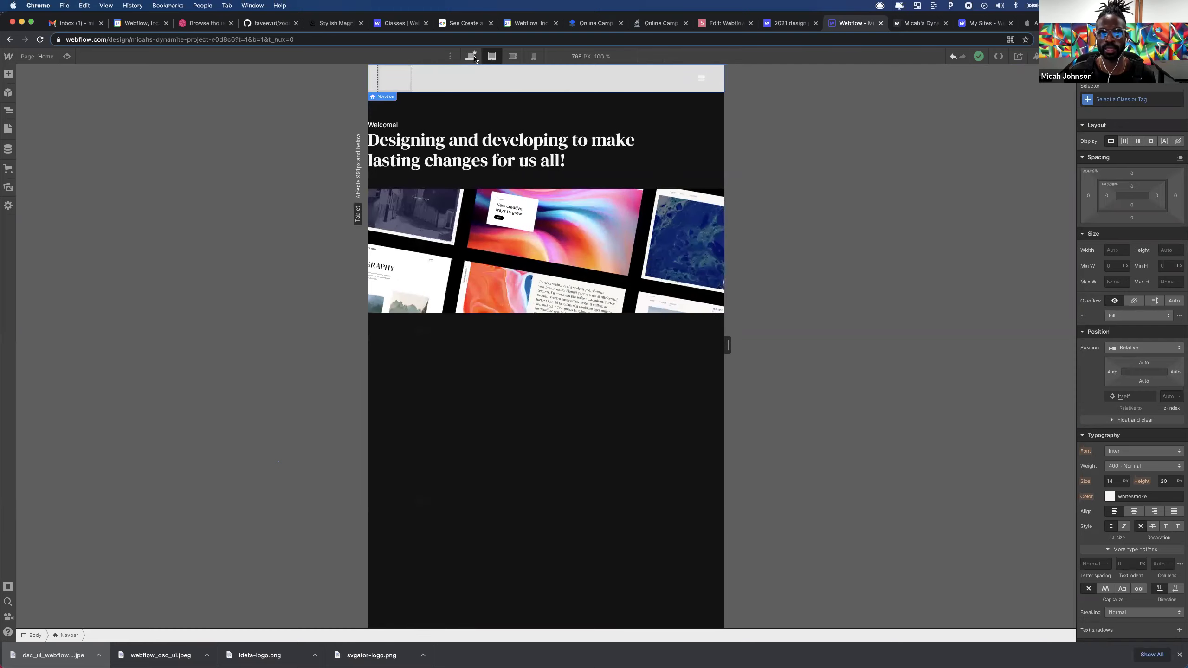
{"action": "left_click", "coordinate": [471, 56]}
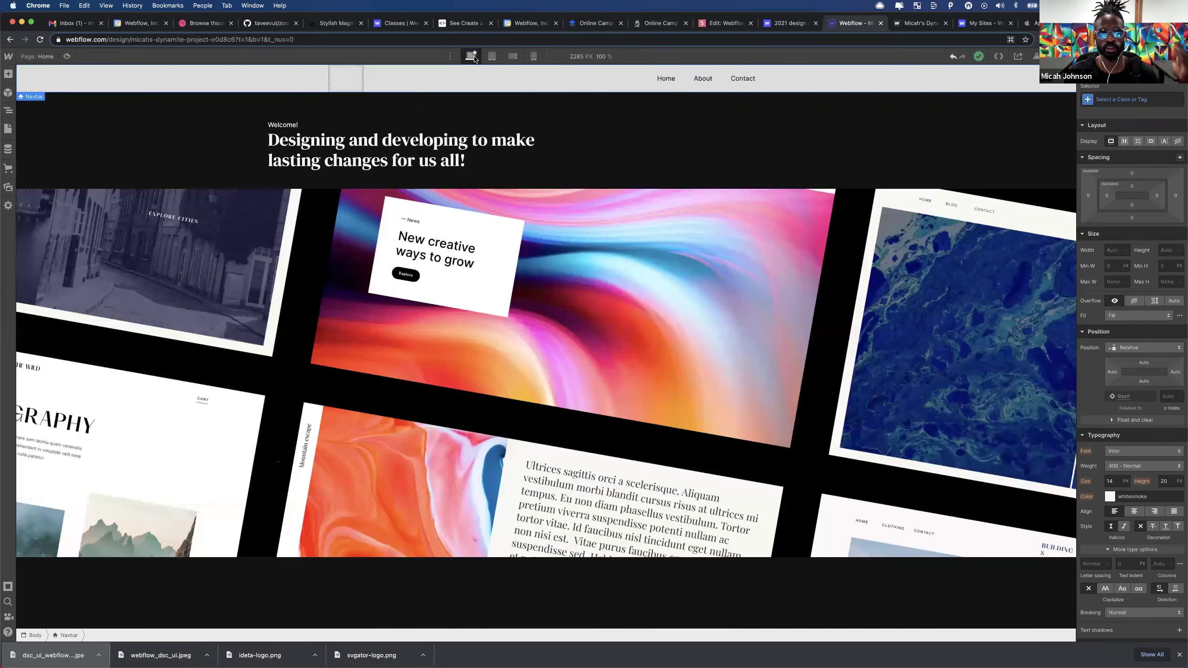
- Preview the page at the mobile landscape breakpoint, resizing the canvas between 480 px and 767 px and leaving it at about 652 px
{"action": "left_click", "coordinate": [513, 56]}
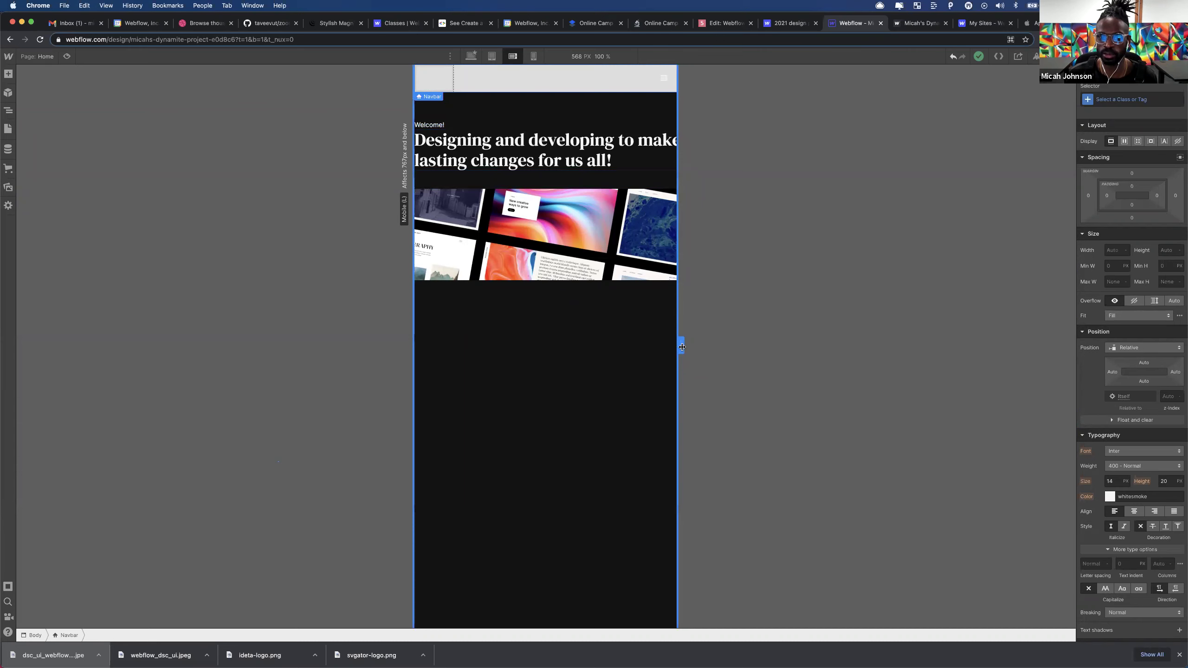
{"action": "left_click_drag", "start_coordinate": [712, 345], "coordinate": [654, 349]}
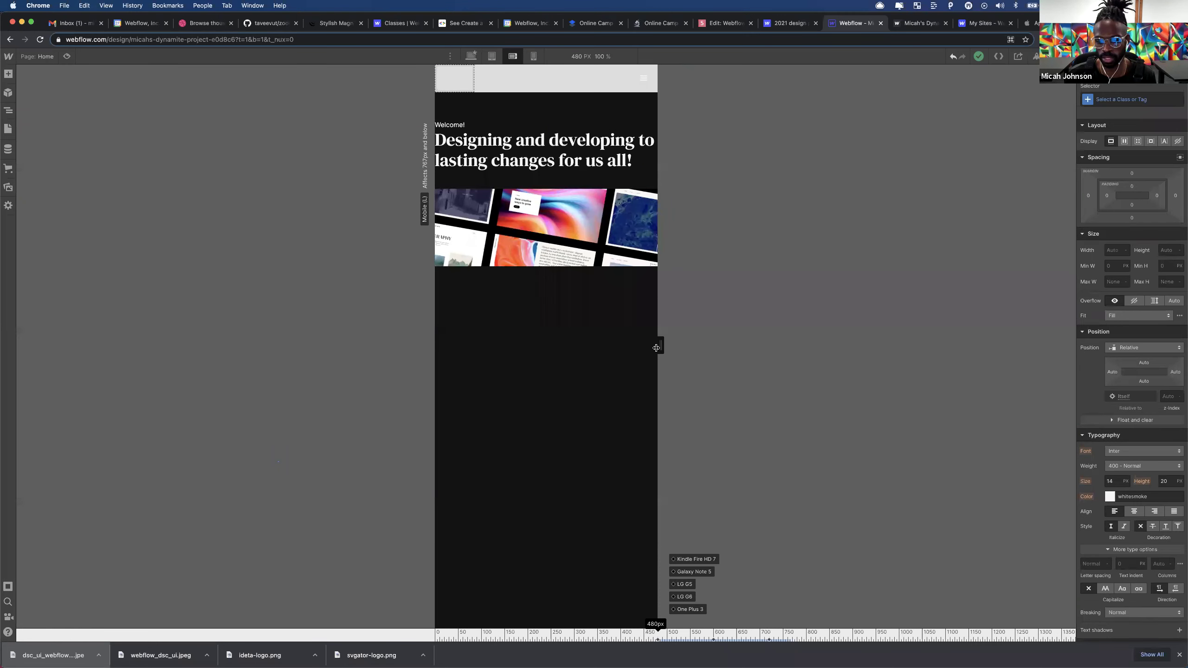
{"action": "left_click_drag", "start_coordinate": [671, 347], "coordinate": [816, 362]}
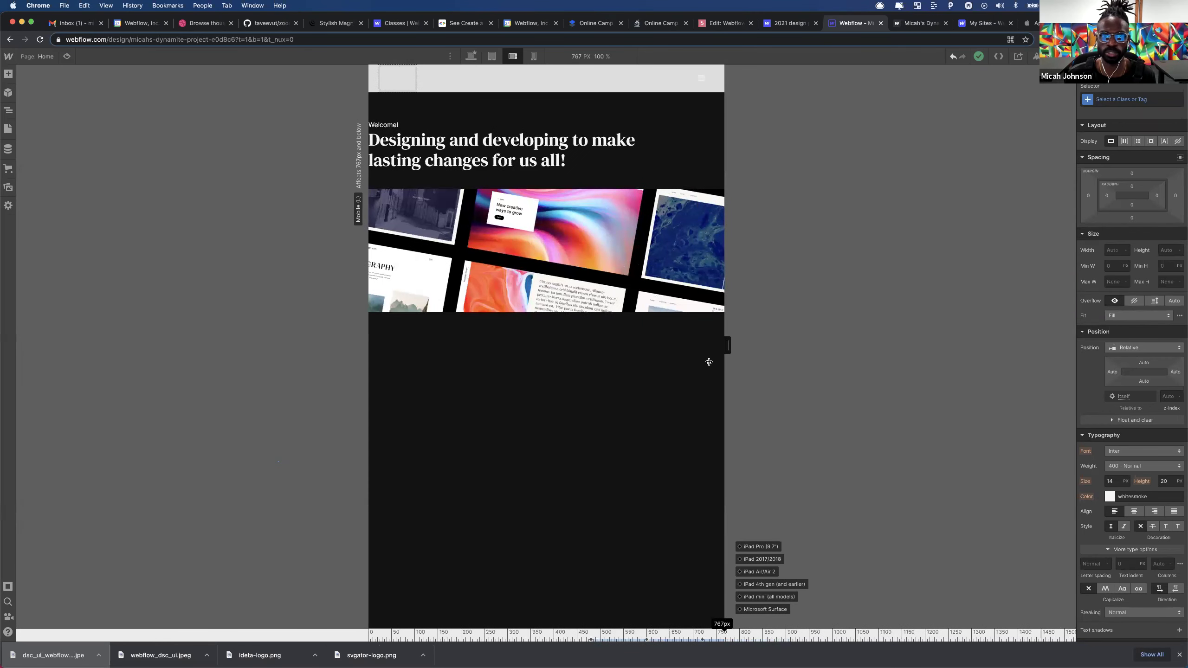
{"action": "left_click_drag", "start_coordinate": [709, 361], "coordinate": [682, 361]}
- Narrow the mobile landscape canvas to 480 px and set the main heading's width to Auto at this breakpoint
{"action": "left_click", "coordinate": [475, 163]}
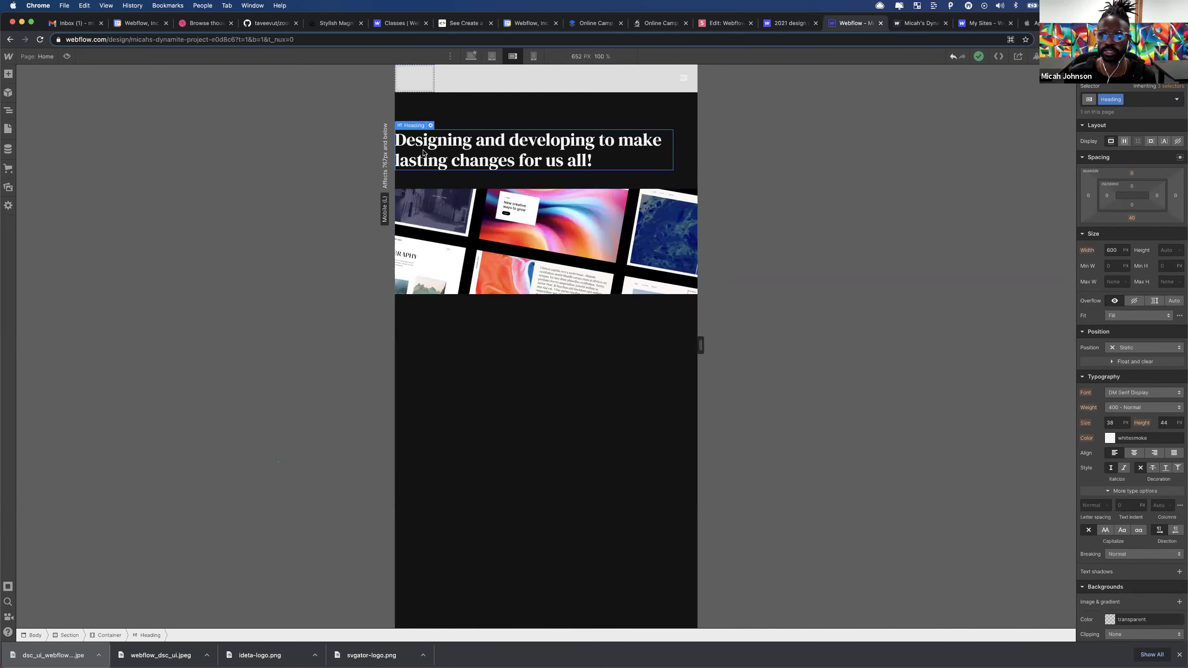
{"action": "left_click", "coordinate": [1113, 423]}
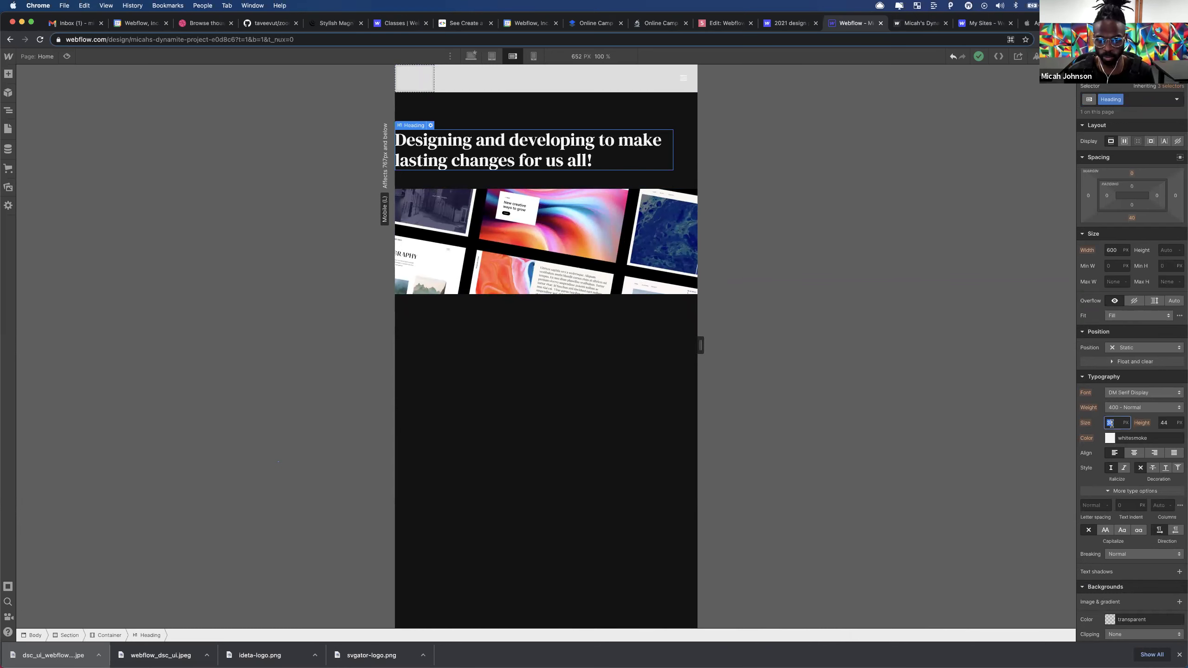
{"action": "left_click_drag", "start_coordinate": [700, 346], "coordinate": [607, 355]}
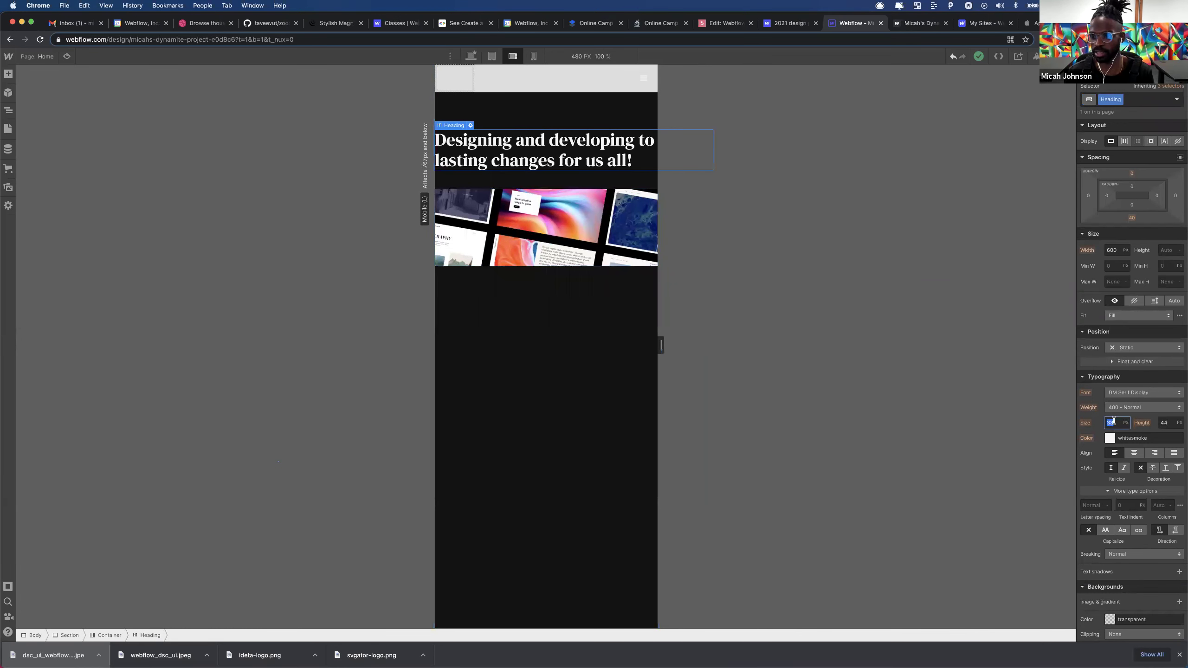
{"action": "left_click", "coordinate": [1113, 250]}
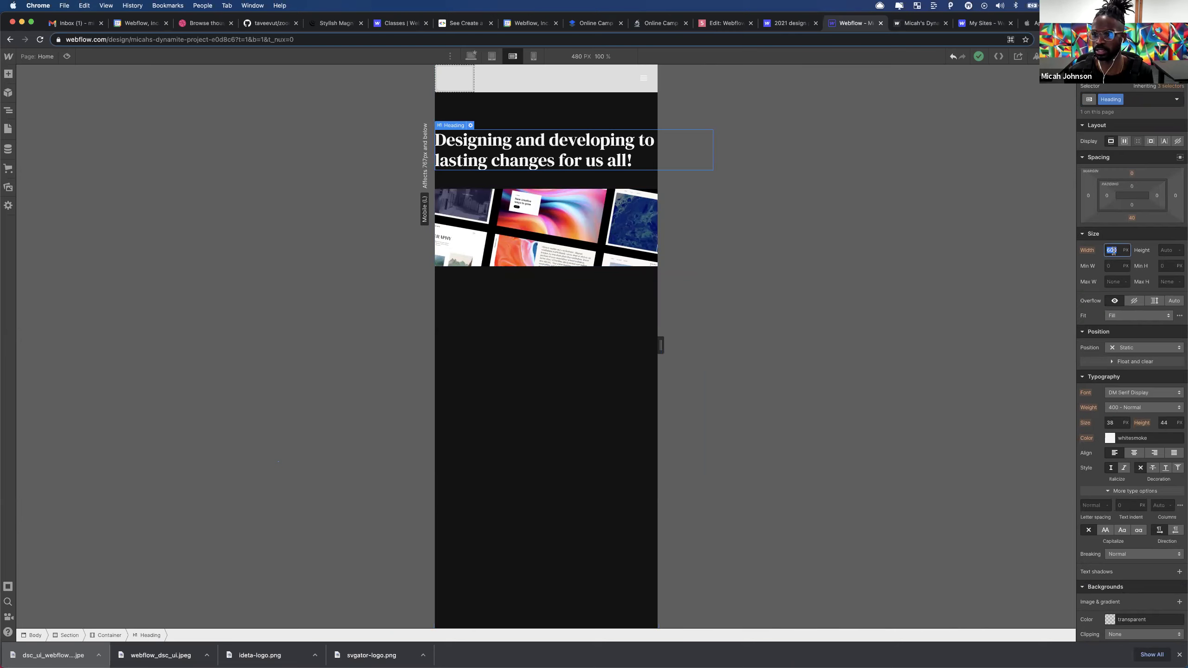
{"action": "type", "text": "a"}
{"action": "key", "text": "Return"}
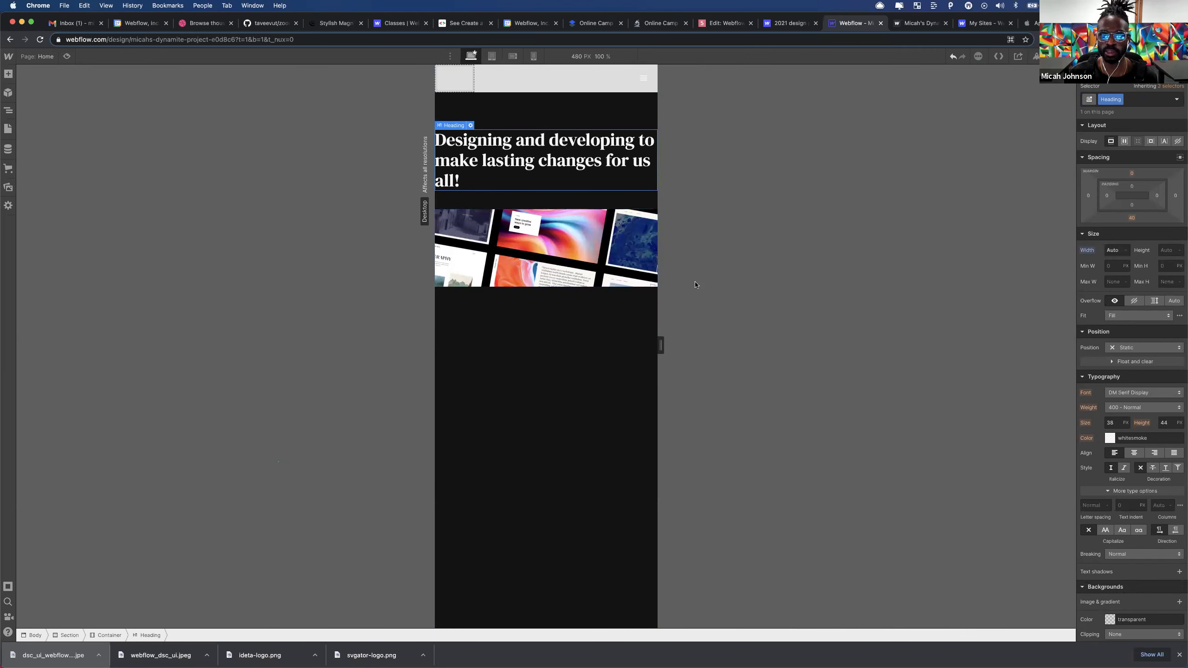
- Compare the heading at the desktop, tablet and mobile landscape breakpoints, resizing the landscape canvas to about 735 px
{"action": "left_click", "coordinate": [471, 56]}
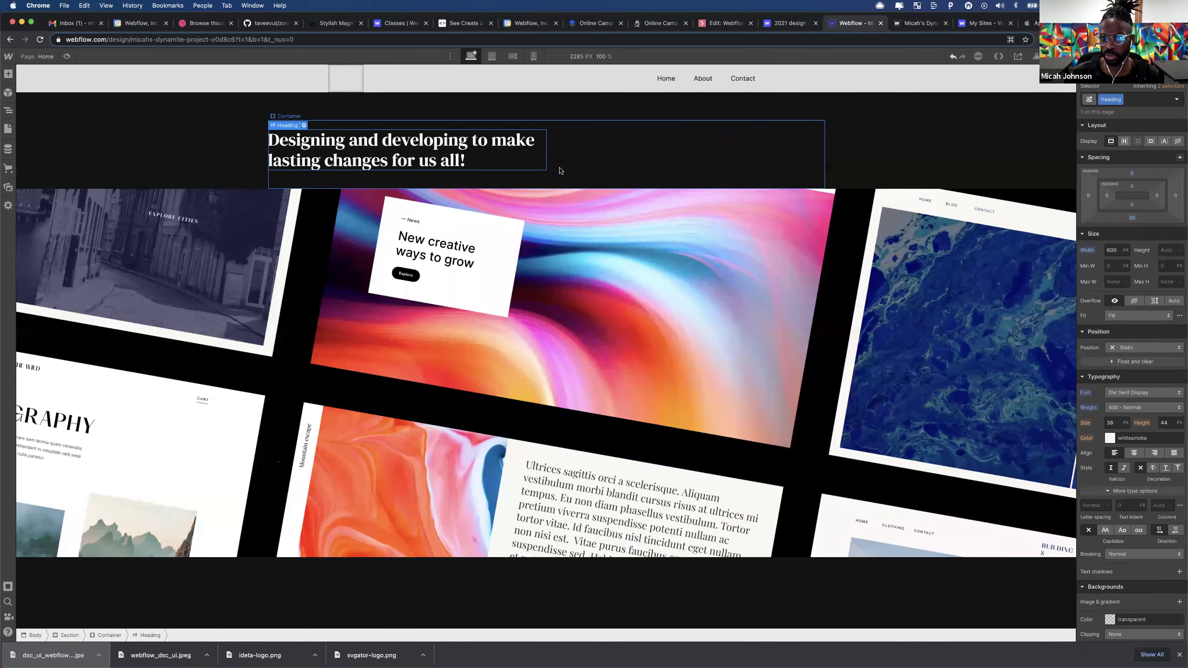
{"action": "left_click", "coordinate": [512, 57]}
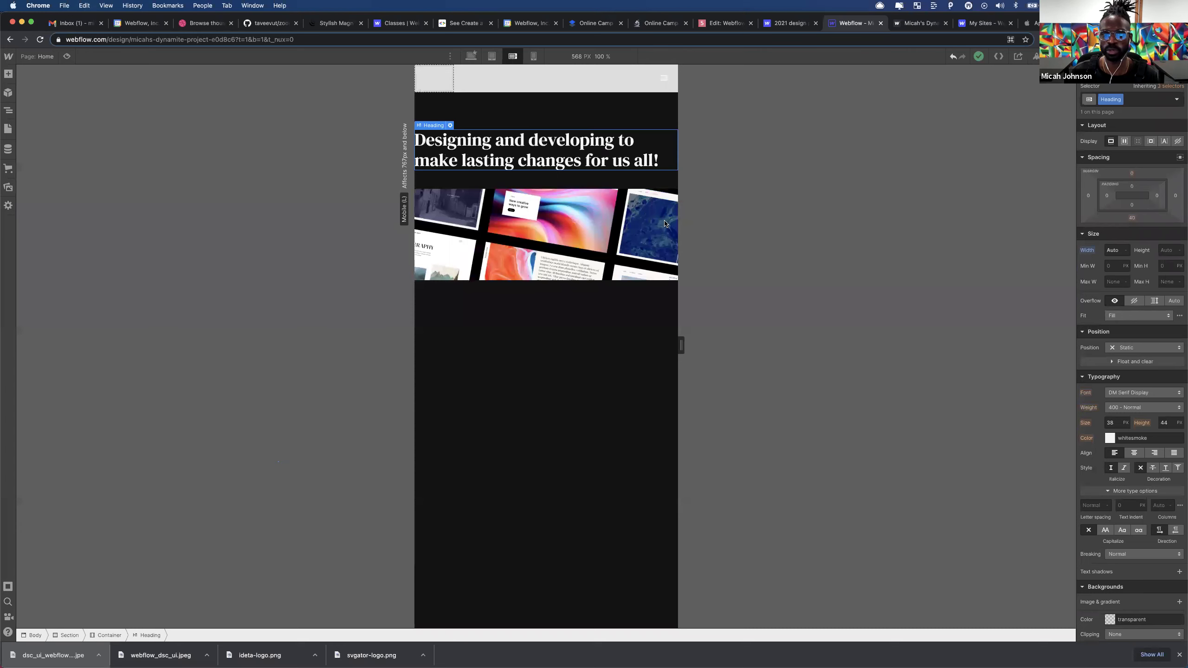
{"action": "left_click_drag", "start_coordinate": [740, 345], "coordinate": [762, 332]}
{"action": "left_click_drag", "start_coordinate": [612, 328], "coordinate": [719, 342]}
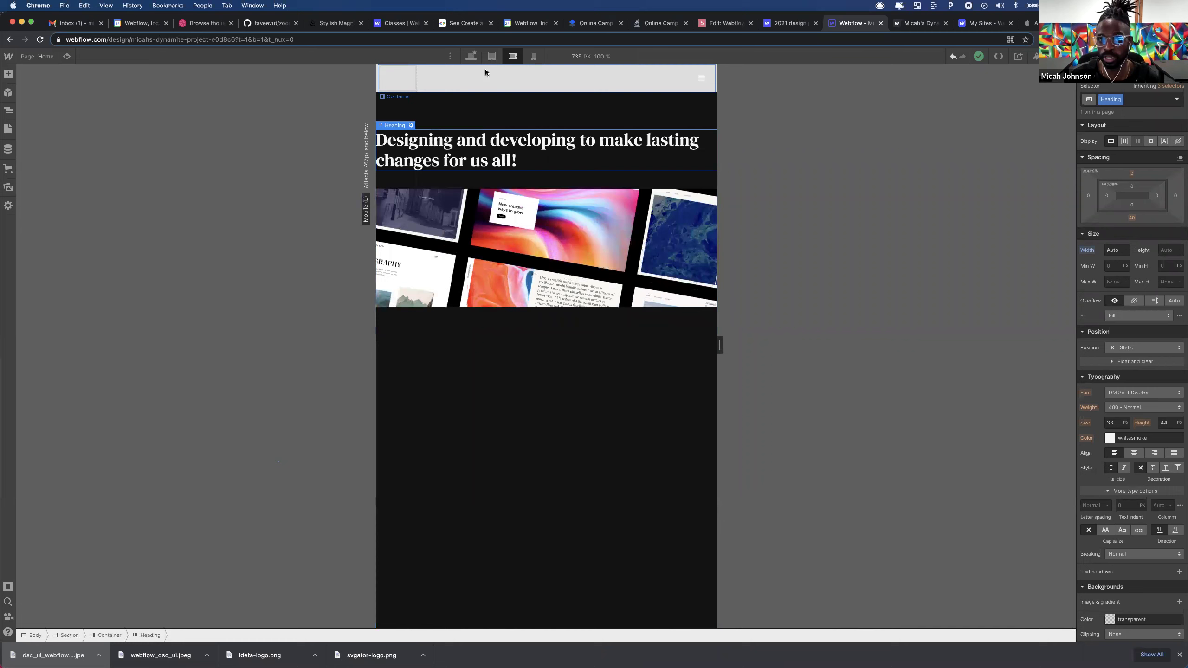
{"action": "left_click", "coordinate": [491, 58]}
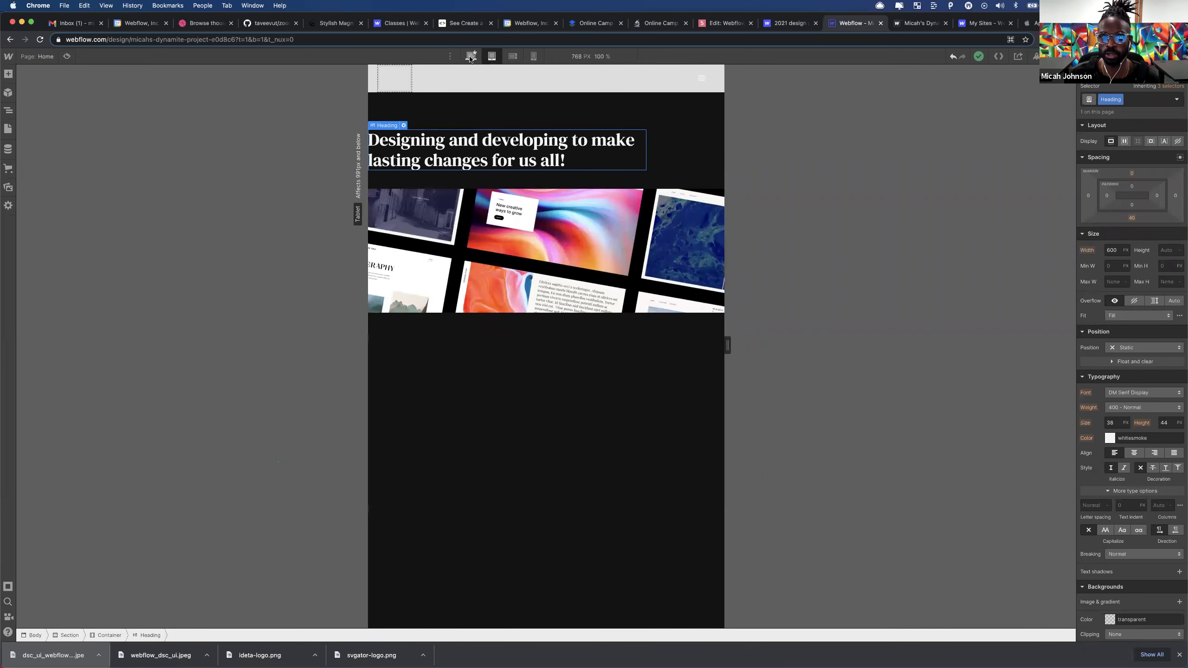
{"action": "left_click", "coordinate": [514, 59]}
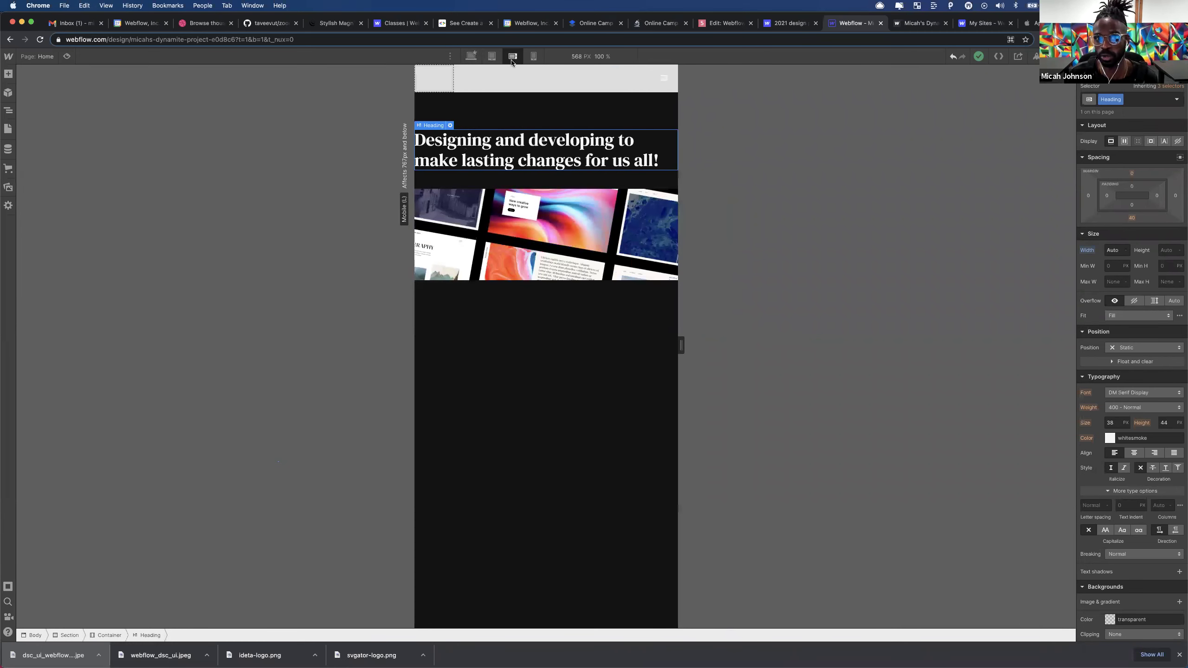
{"action": "left_click", "coordinate": [492, 58]}
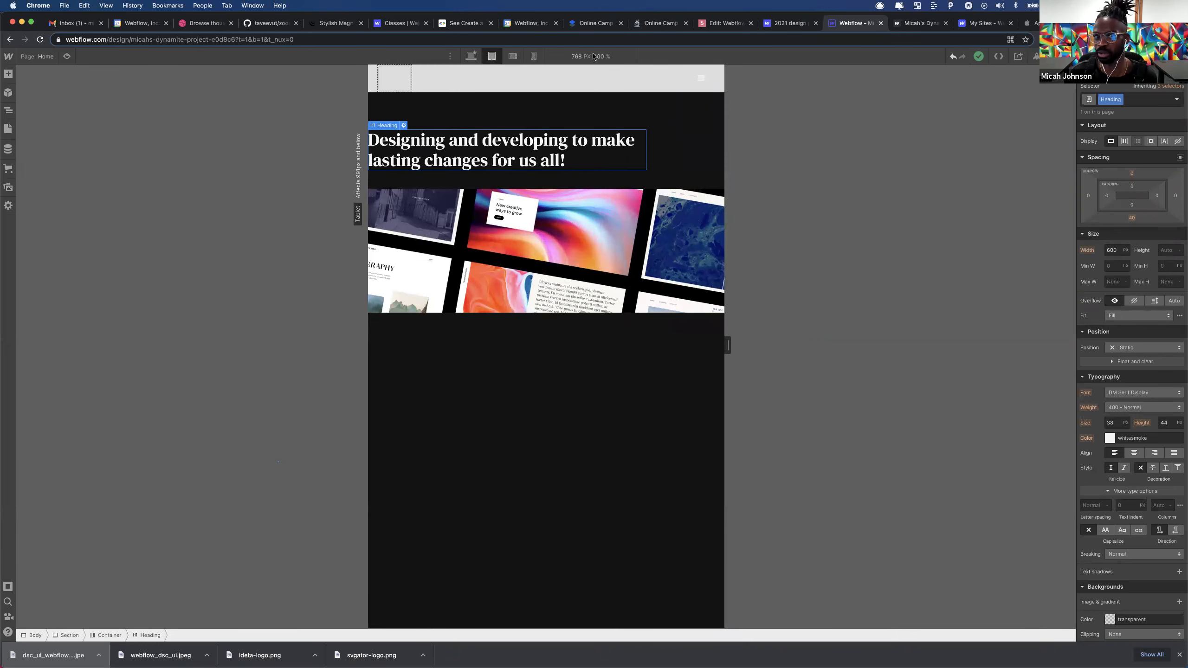
{"action": "left_click", "coordinate": [514, 58]}
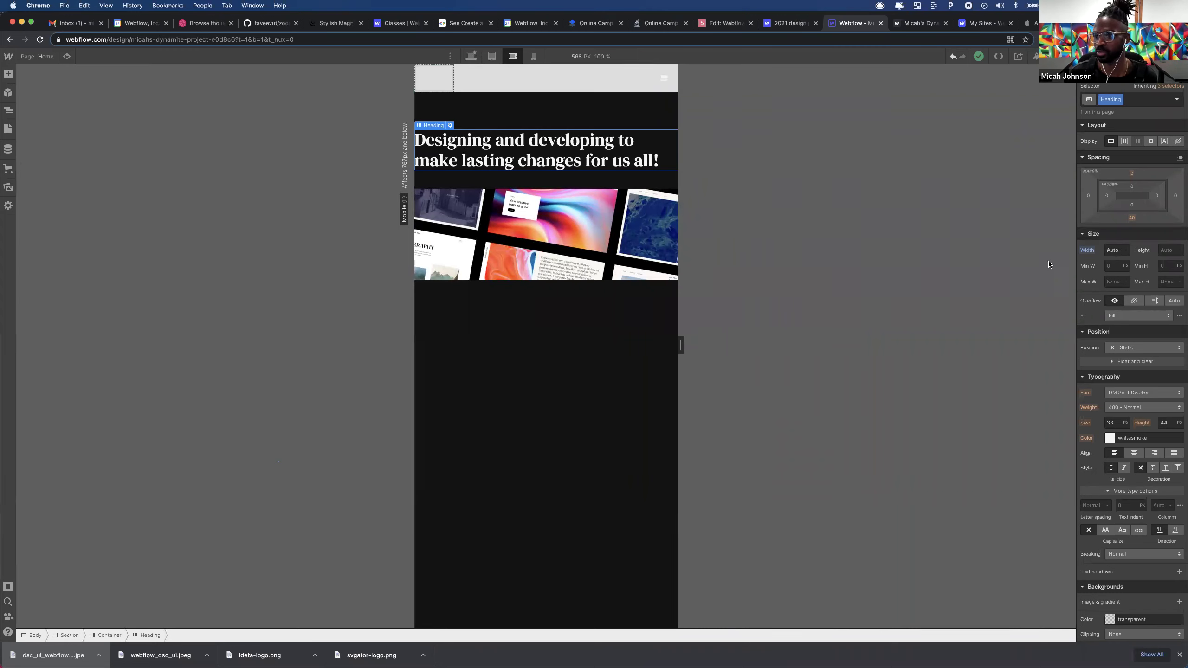
- Inspect where the heading's width value comes from at the mobile portrait, tablet, desktop and mobile landscape breakpoints
{"action": "left_click", "coordinate": [532, 57]}
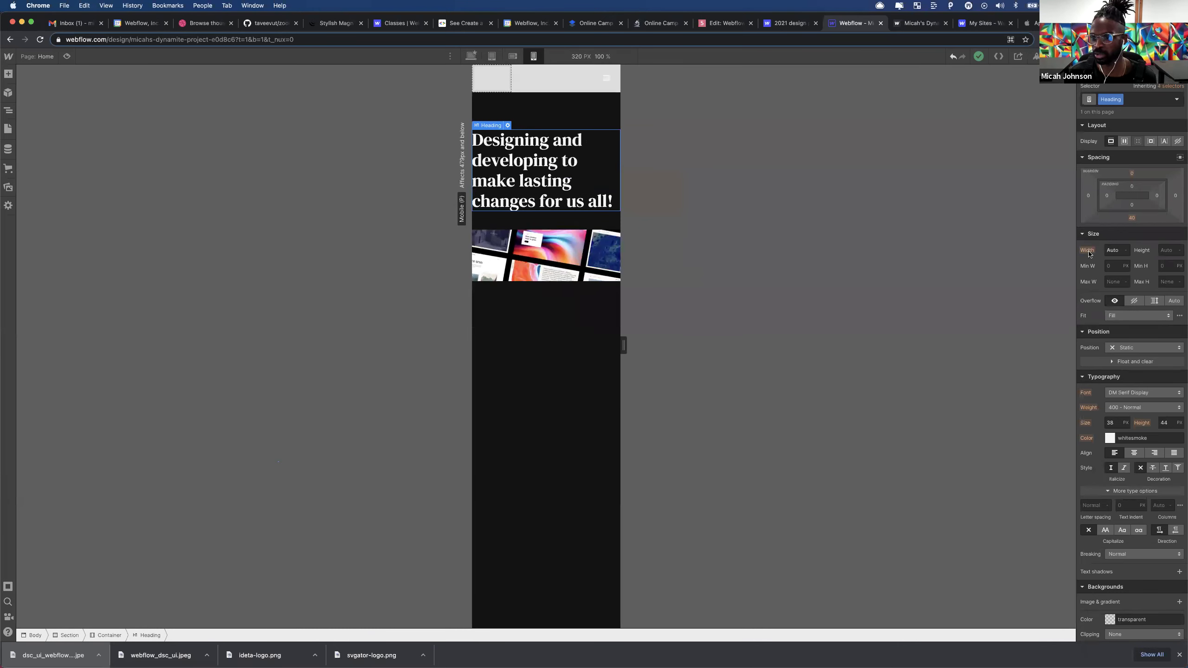
{"action": "left_click", "coordinate": [1088, 251]}
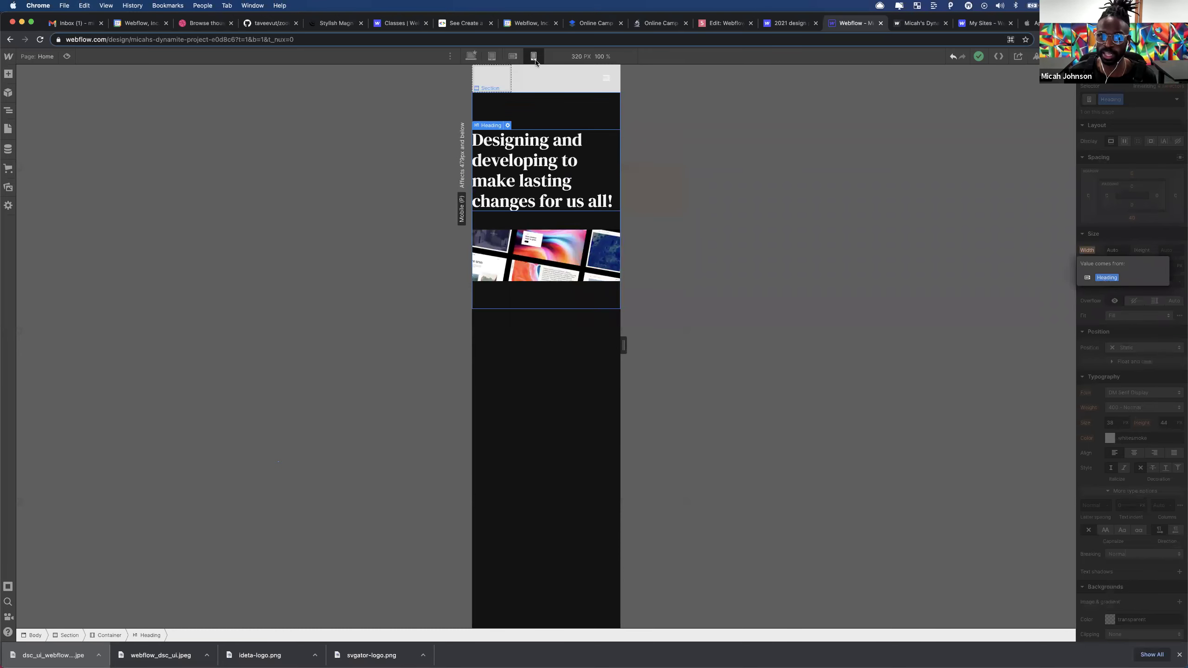
{"action": "left_click", "coordinate": [491, 56]}
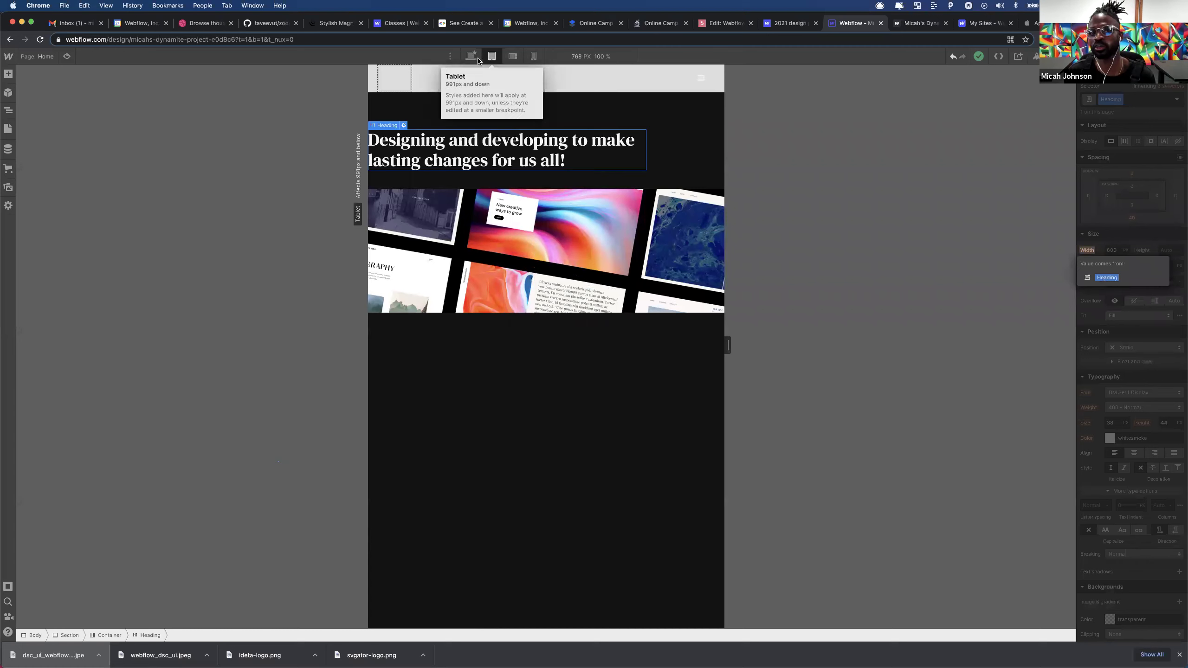
{"action": "left_click", "coordinate": [471, 57]}
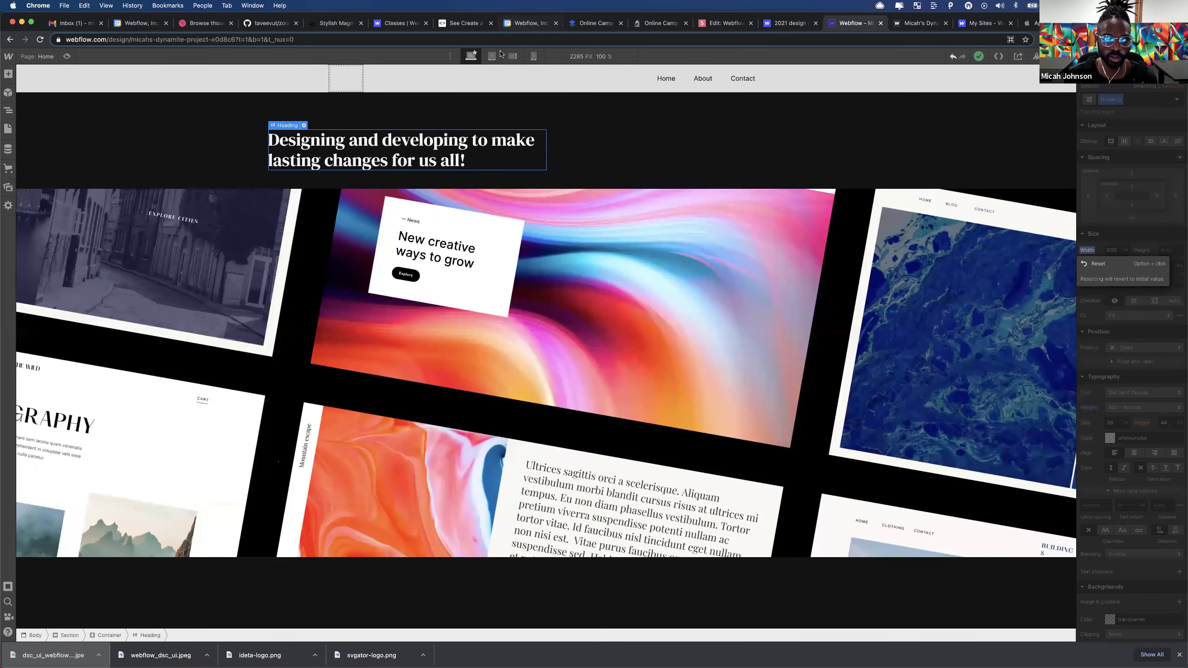
{"action": "left_click", "coordinate": [513, 56]}
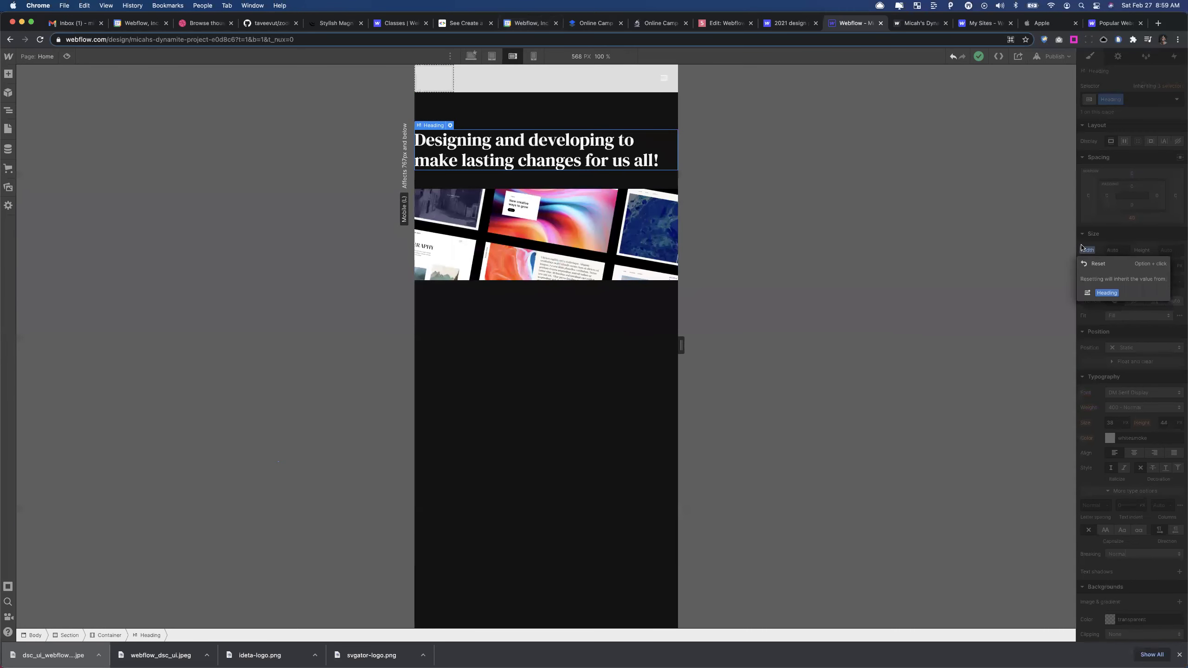
{"action": "left_click", "coordinate": [1092, 255]}
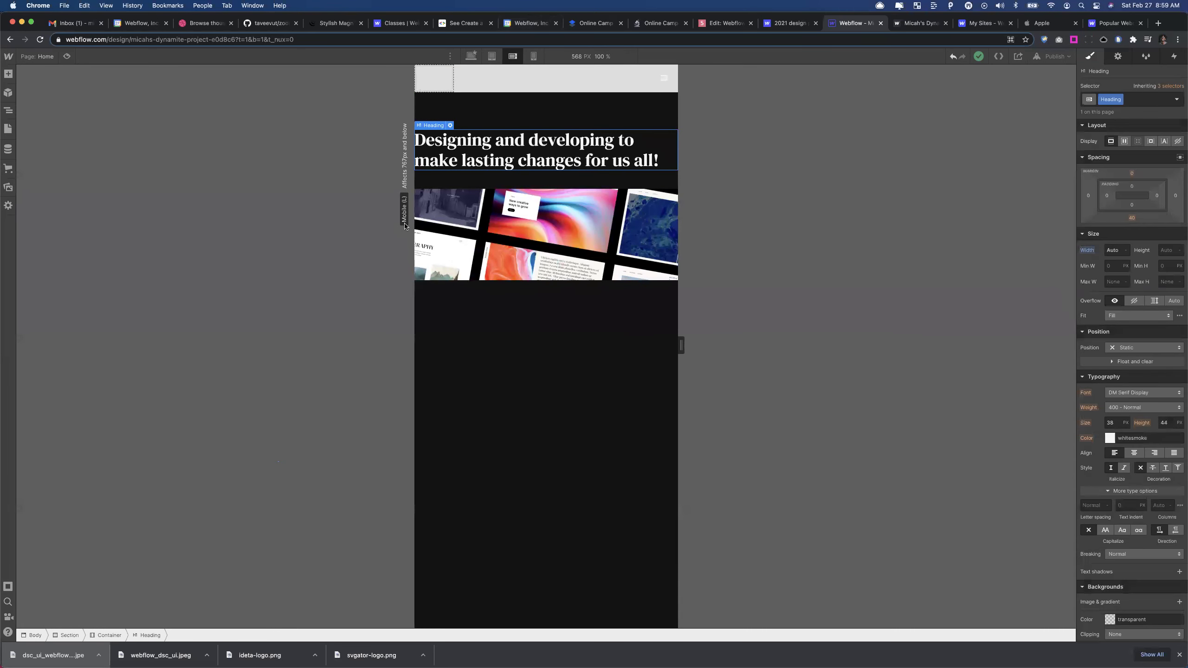
- Examine the heading's generated code in the CSS Preview beside the canvas, close it and return to the desktop breakpoint
{"action": "left_click", "coordinate": [7, 632]}
{"action": "left_click", "coordinate": [34, 622]}
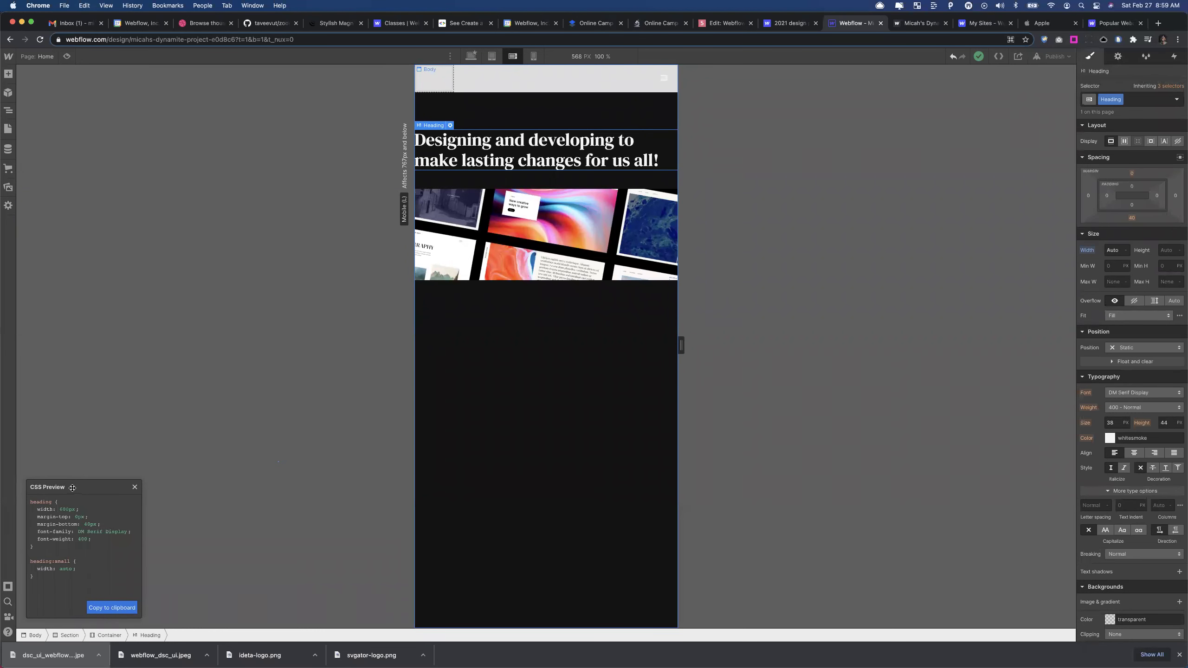
{"action": "left_click_drag", "start_coordinate": [73, 487], "coordinate": [818, 179]}
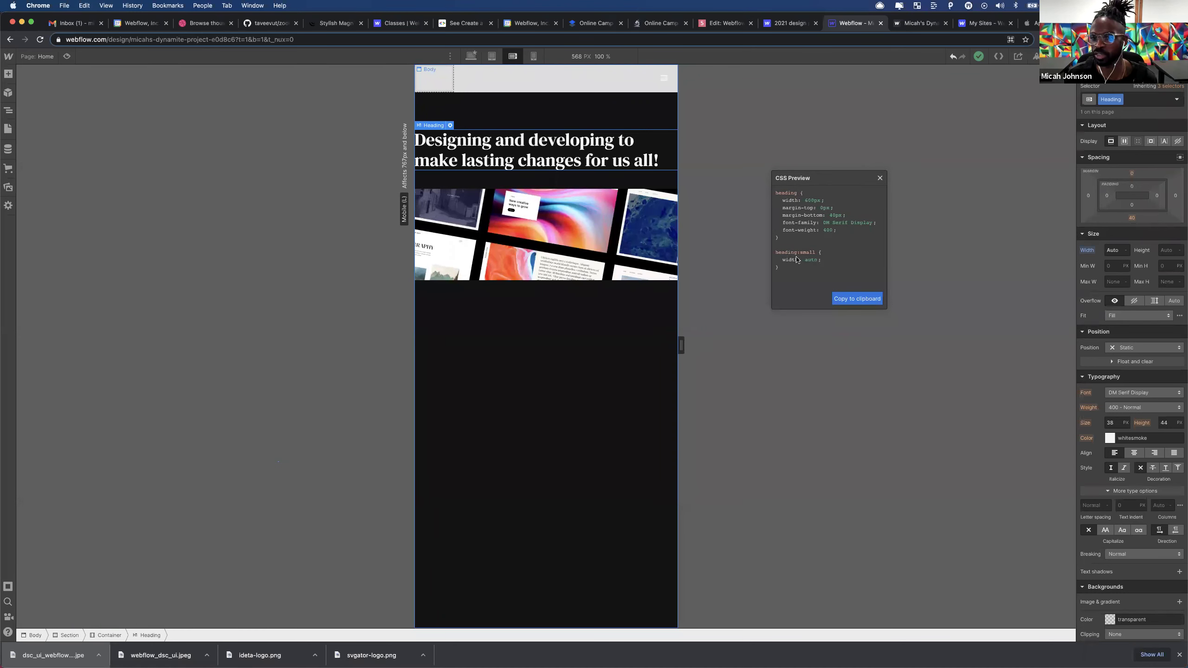
{"action": "left_click", "coordinate": [880, 179]}
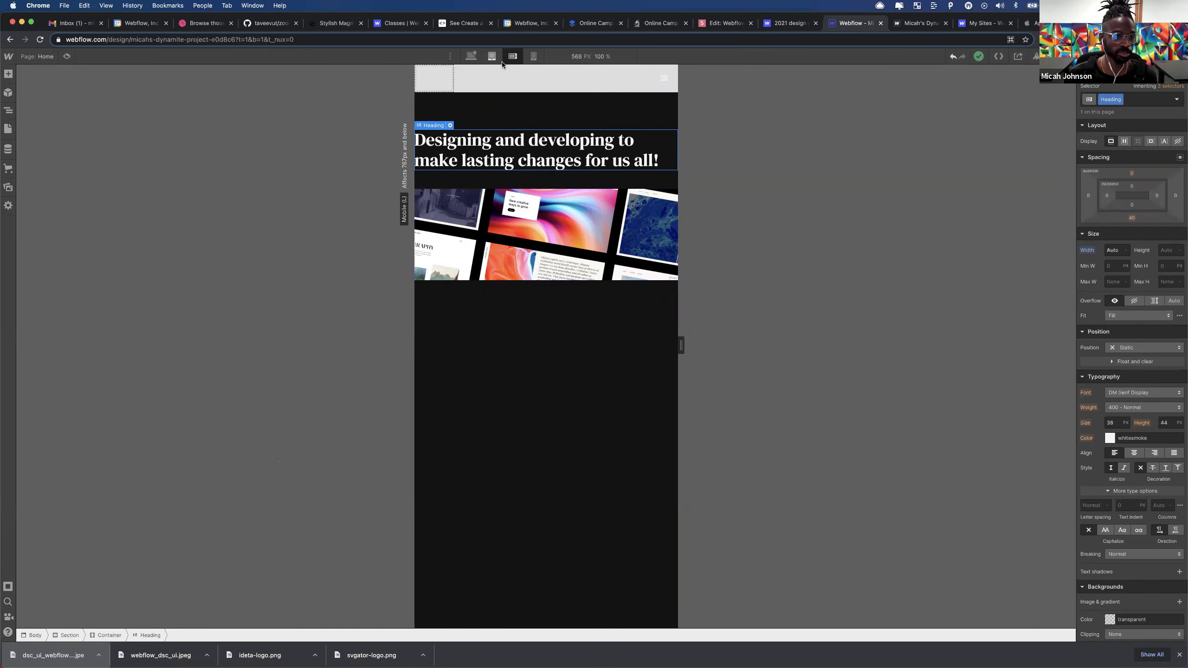
{"action": "left_click", "coordinate": [471, 56]}
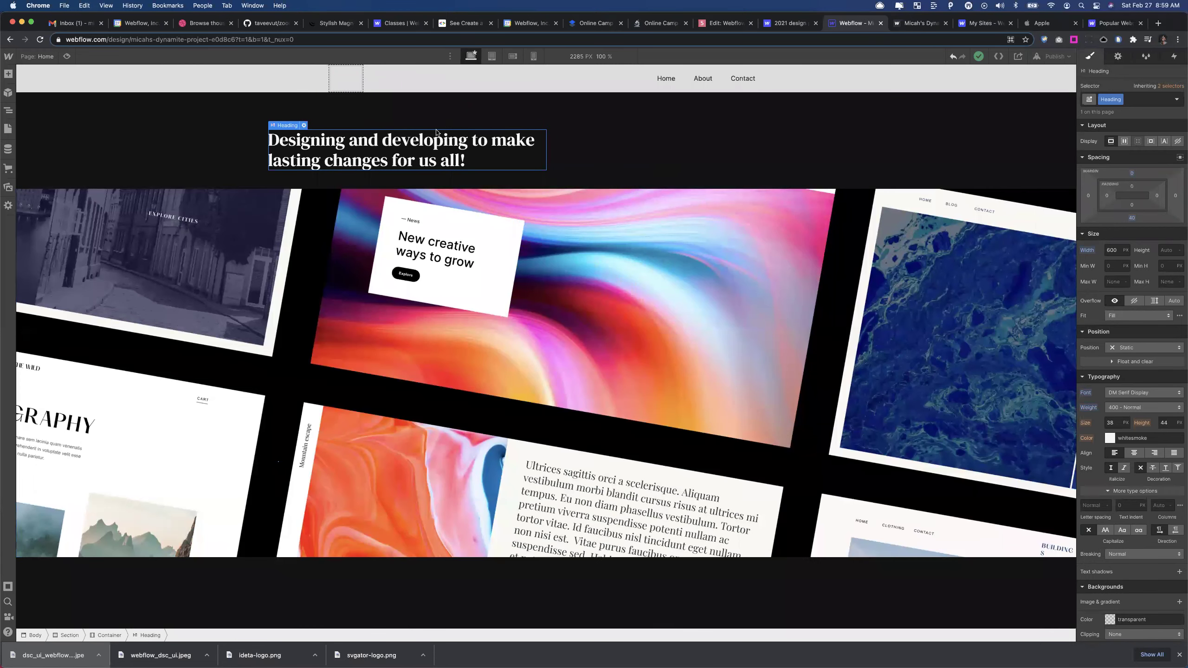
- Switch to Webflow University, search for breakpoints, open the Breakpoints lesson and read down to its style inheritance section
{"action": "left_click", "coordinate": [388, 23]}
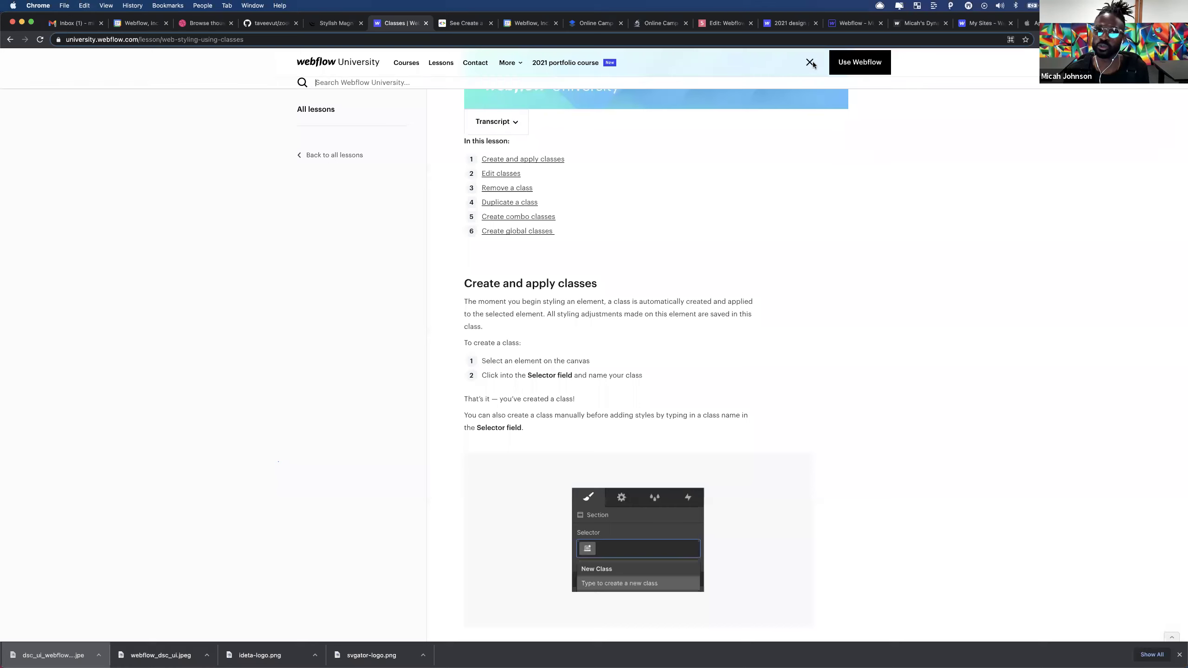
{"action": "type", "text": "breakpoin"}
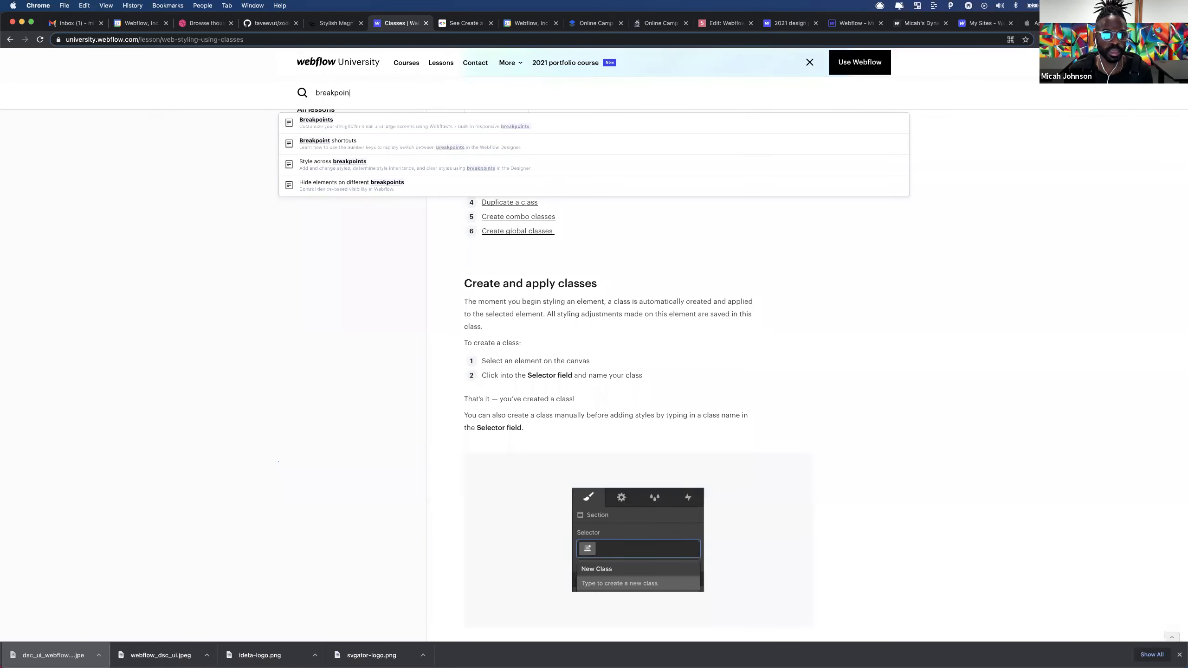
{"action": "left_click", "coordinate": [399, 128]}
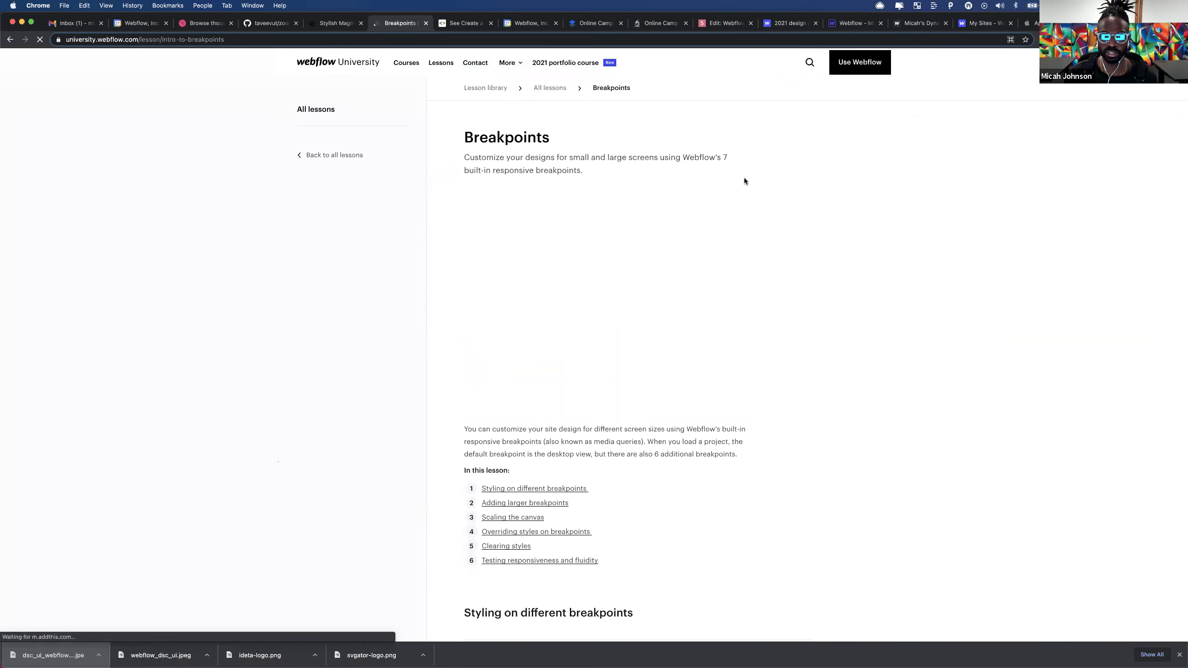
{"action": "scroll", "coordinate": [806, 291], "scroll_direction": "down", "scroll_amount": 10}
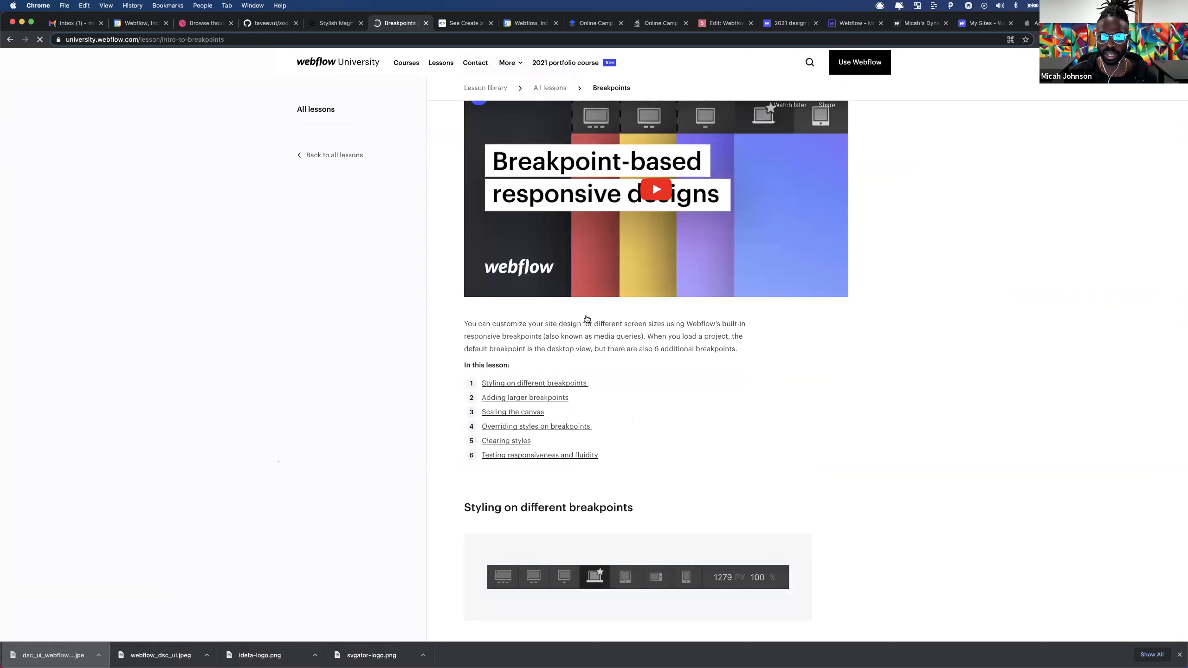
{"action": "scroll", "coordinate": [585, 272], "scroll_direction": "down", "scroll_amount": 15}
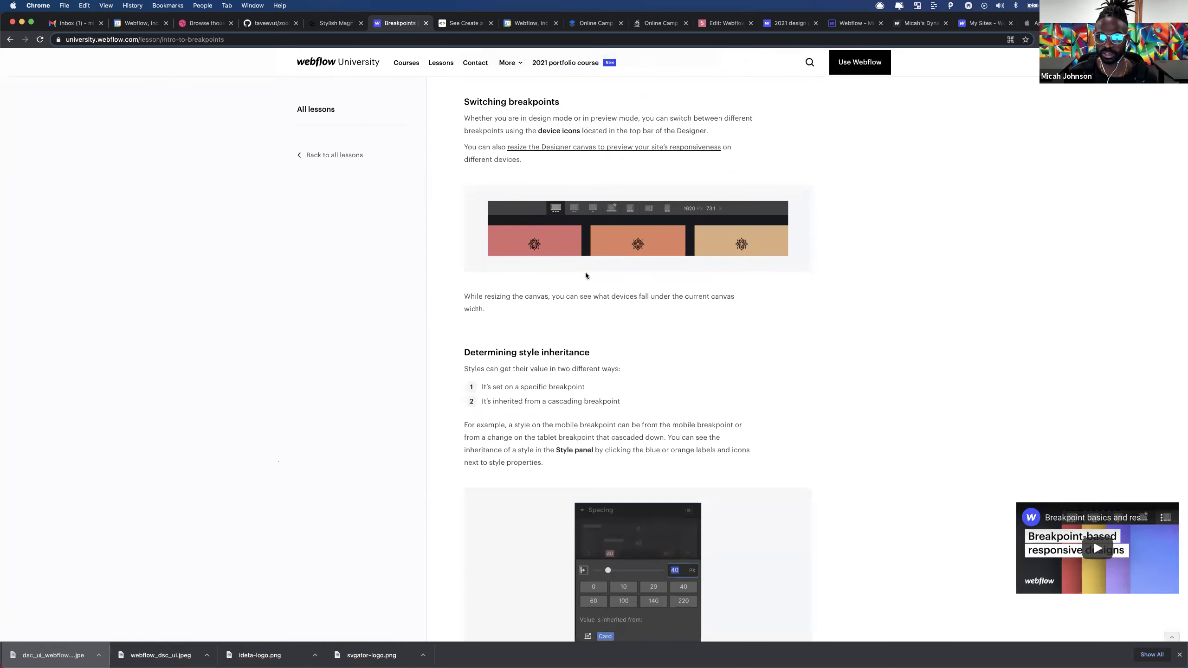
- Review the Breakpoints lesson's sections on larger breakpoints and scaling the canvas, and return to the Webflow Designer
{"action": "scroll", "coordinate": [528, 354], "scroll_direction": "down", "scroll_amount": 7}
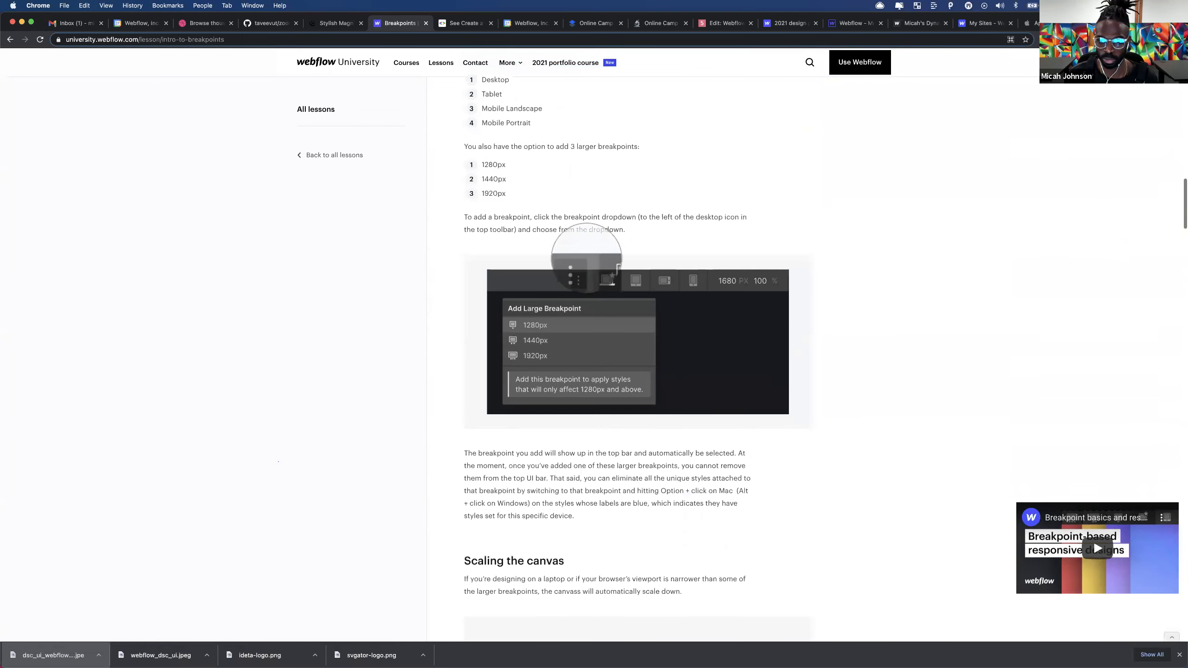
{"action": "scroll", "coordinate": [528, 354], "scroll_direction": "down", "scroll_amount": 5}
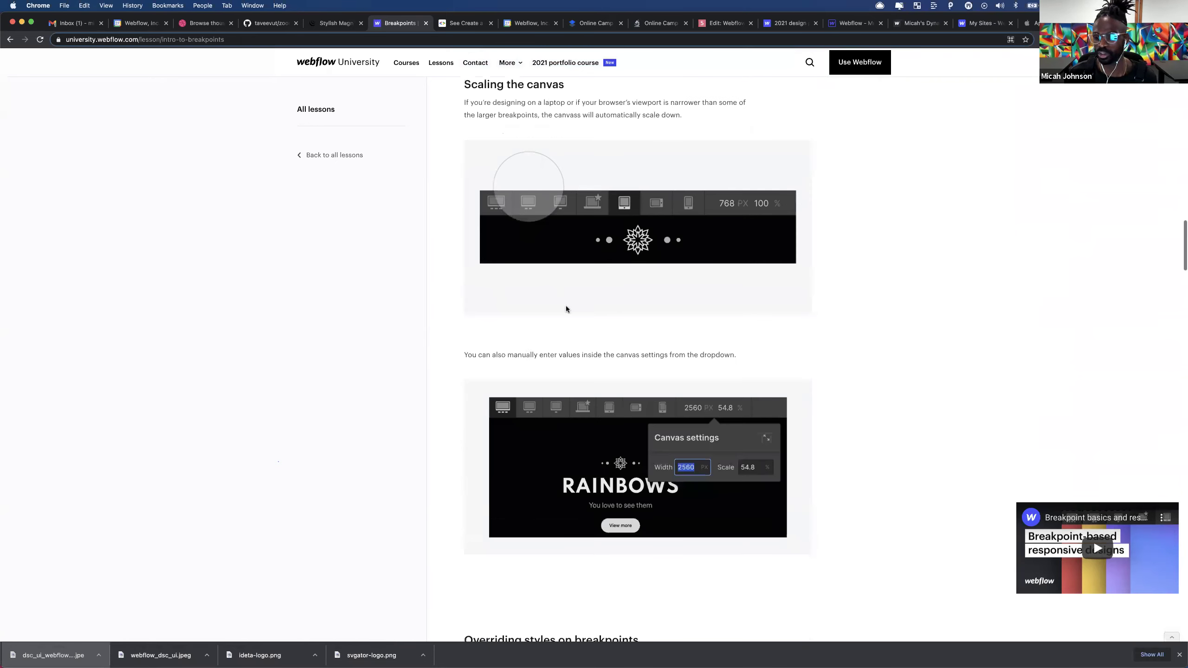
{"action": "left_click", "coordinate": [856, 26]}
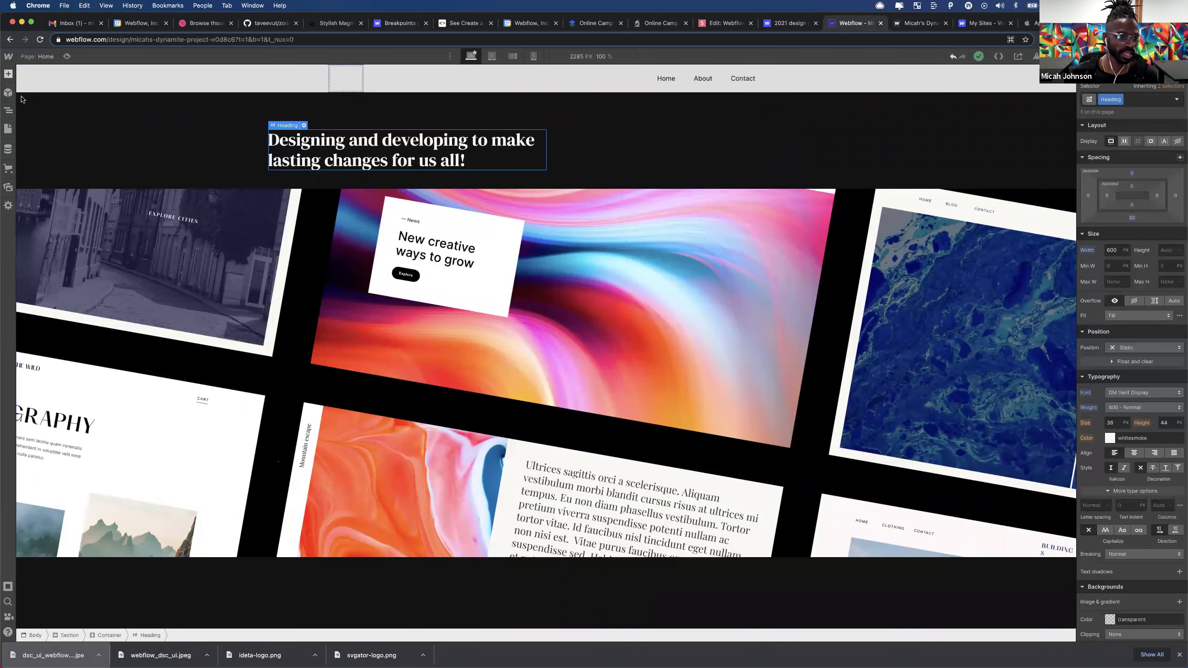
- Place the Logo.svg image from the site's assets inside the navbar's Brand link
{"action": "left_click", "coordinate": [8, 73]}
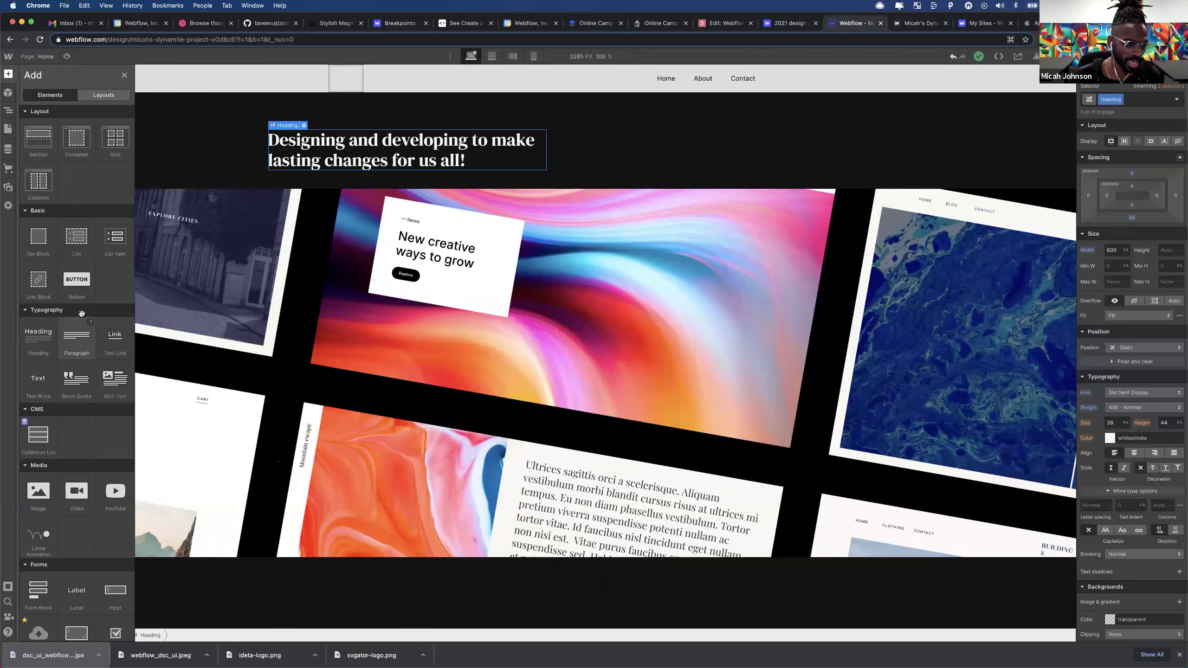
{"action": "left_click", "coordinate": [8, 187]}
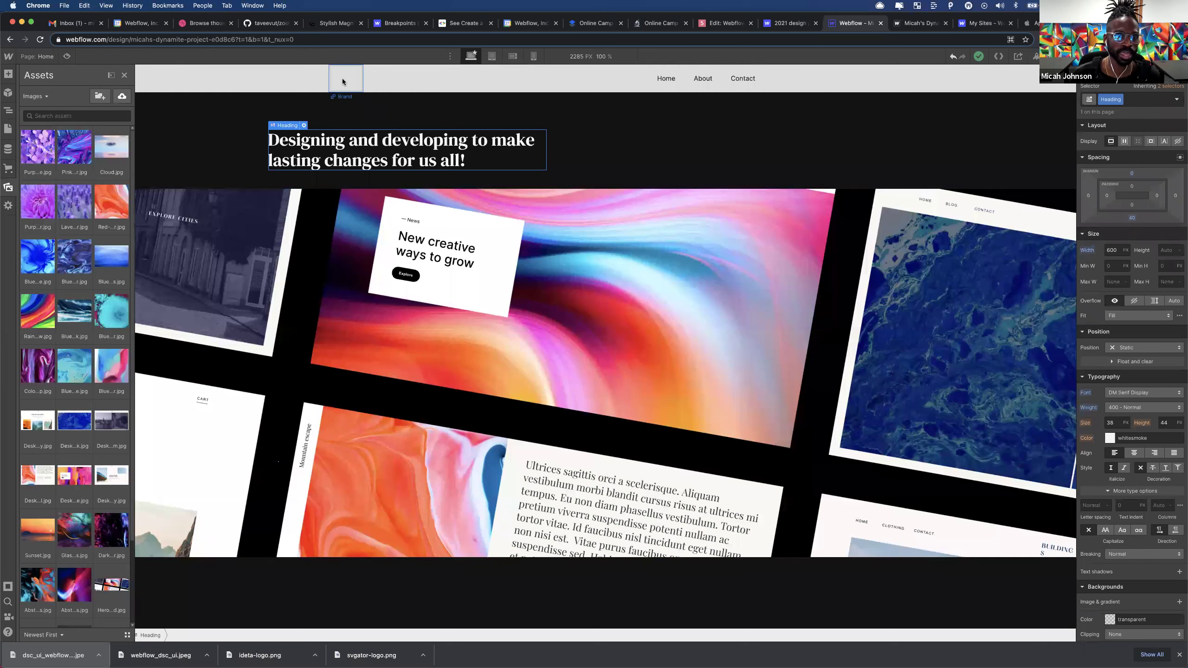
{"action": "scroll", "coordinate": [67, 324], "scroll_direction": "down", "scroll_amount": 3}
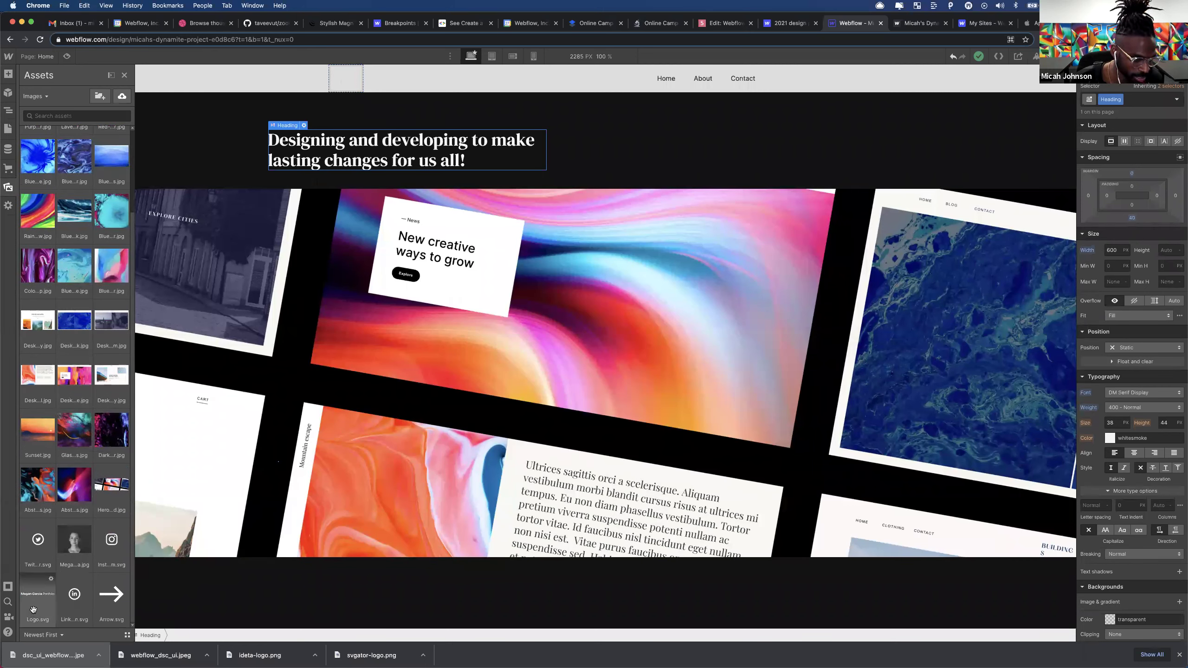
{"action": "left_click_drag", "start_coordinate": [33, 606], "coordinate": [340, 92]}
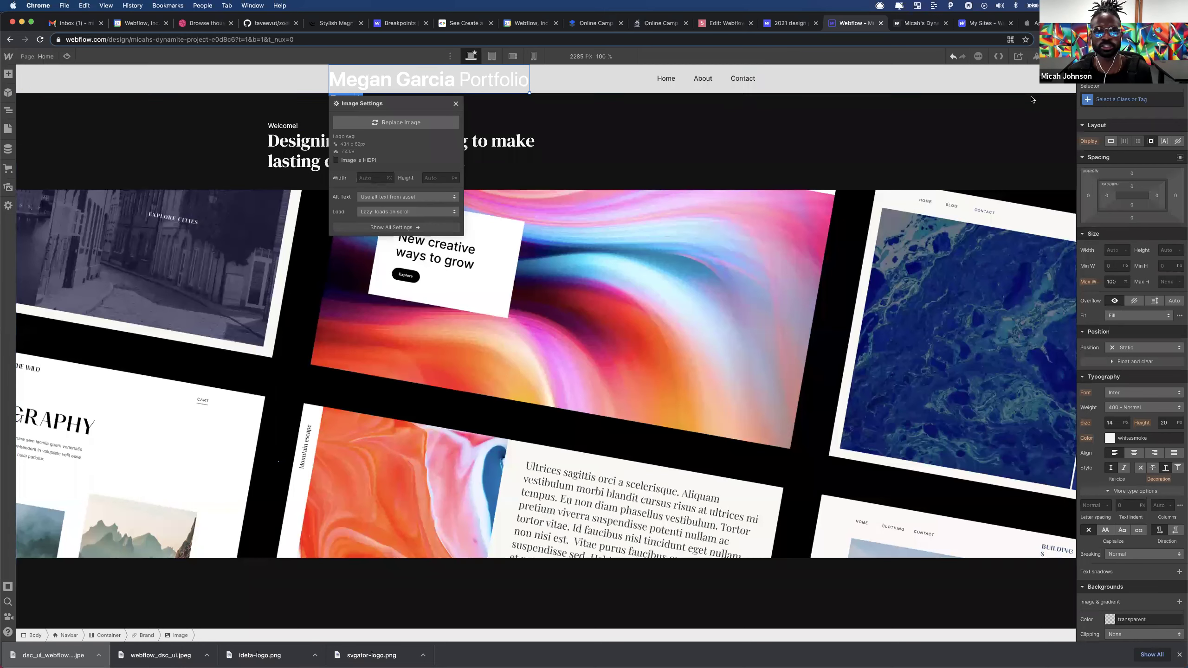
- Give the logo image a new class named Logo and set its width to 200 px
{"action": "left_click", "coordinate": [1143, 100]}
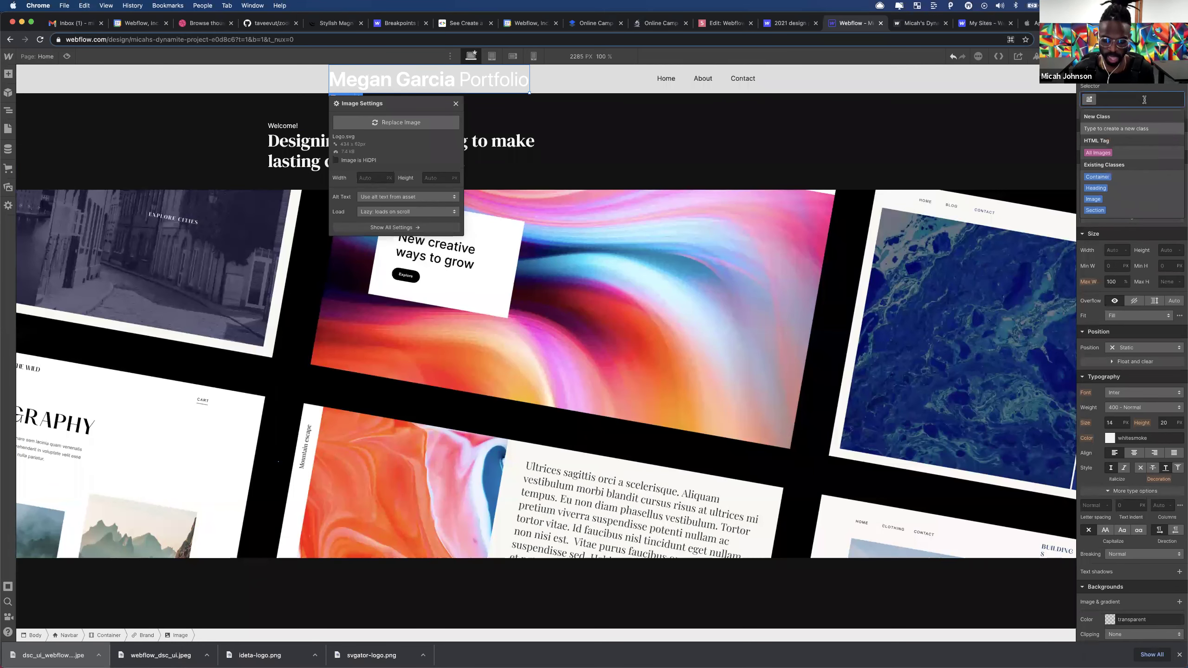
{"action": "type", "text": "Lo"}
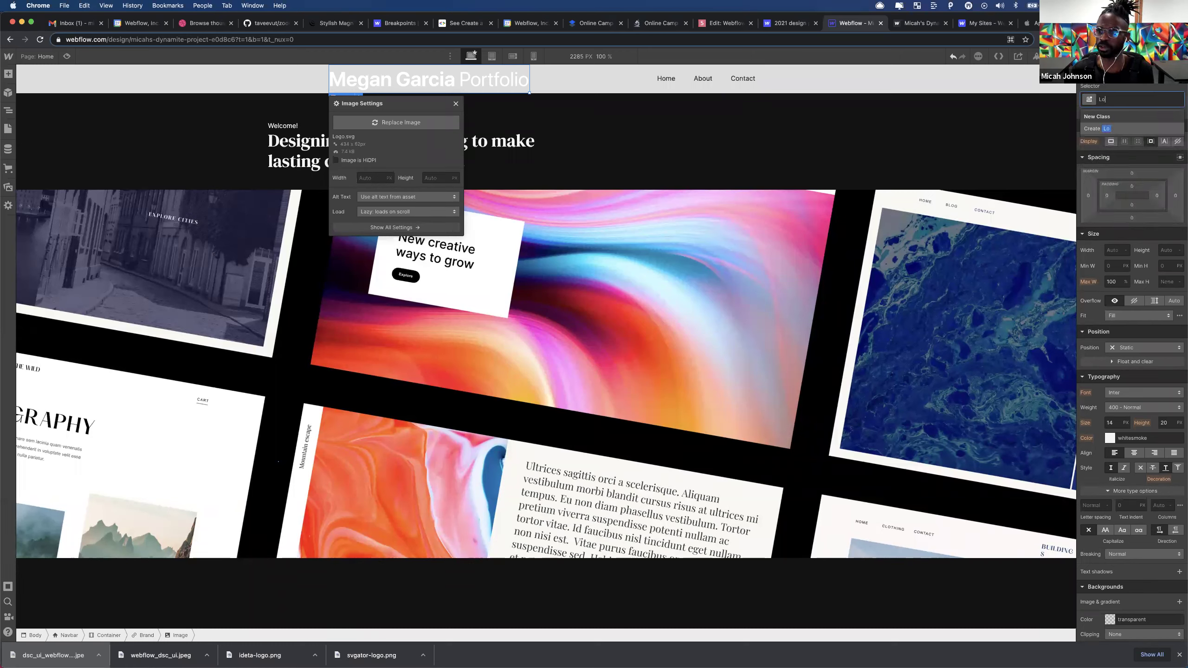
{"action": "type", "text": "go"}
{"action": "key", "text": "Return"}
{"action": "left_click", "coordinate": [1113, 251]}
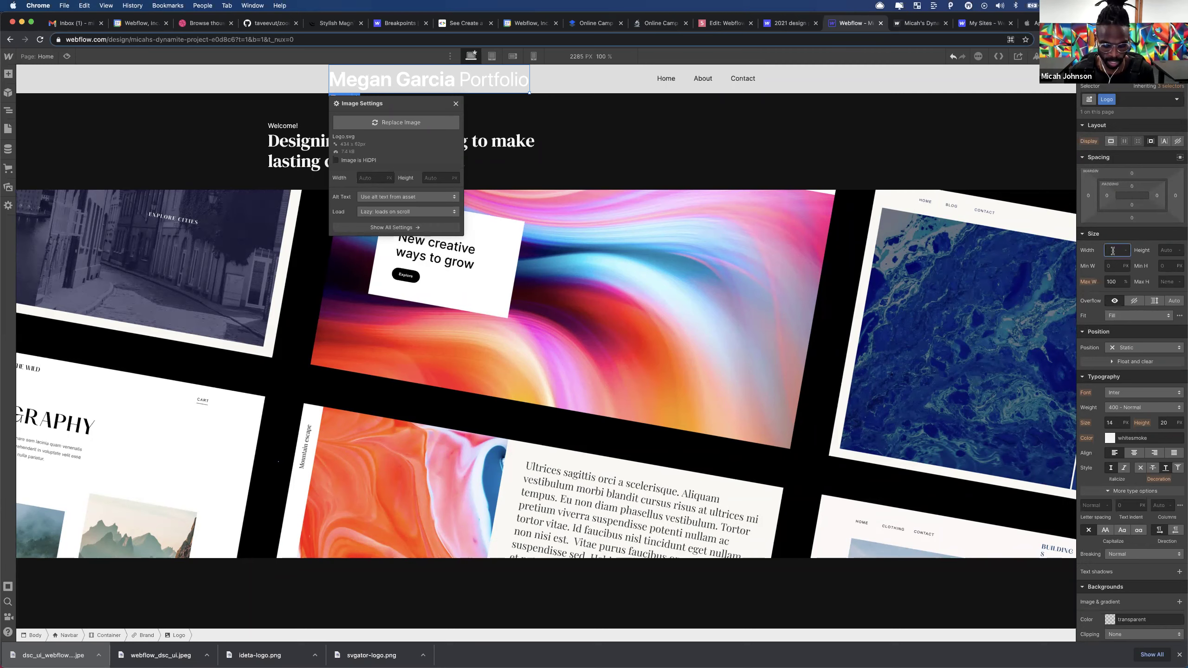
{"action": "type", "text": "200"}
{"action": "key", "text": "Return"}
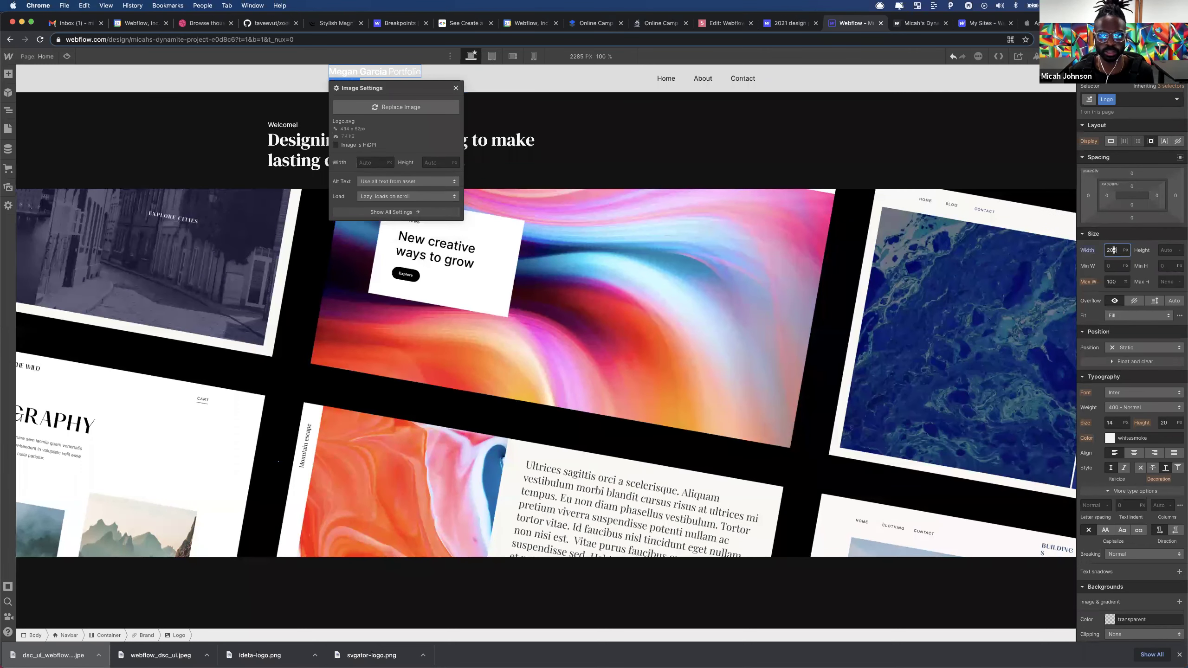
- Check the spacing of the nav links and set the logo's padding to 20 px on all sides
{"action": "left_click", "coordinate": [384, 78]}
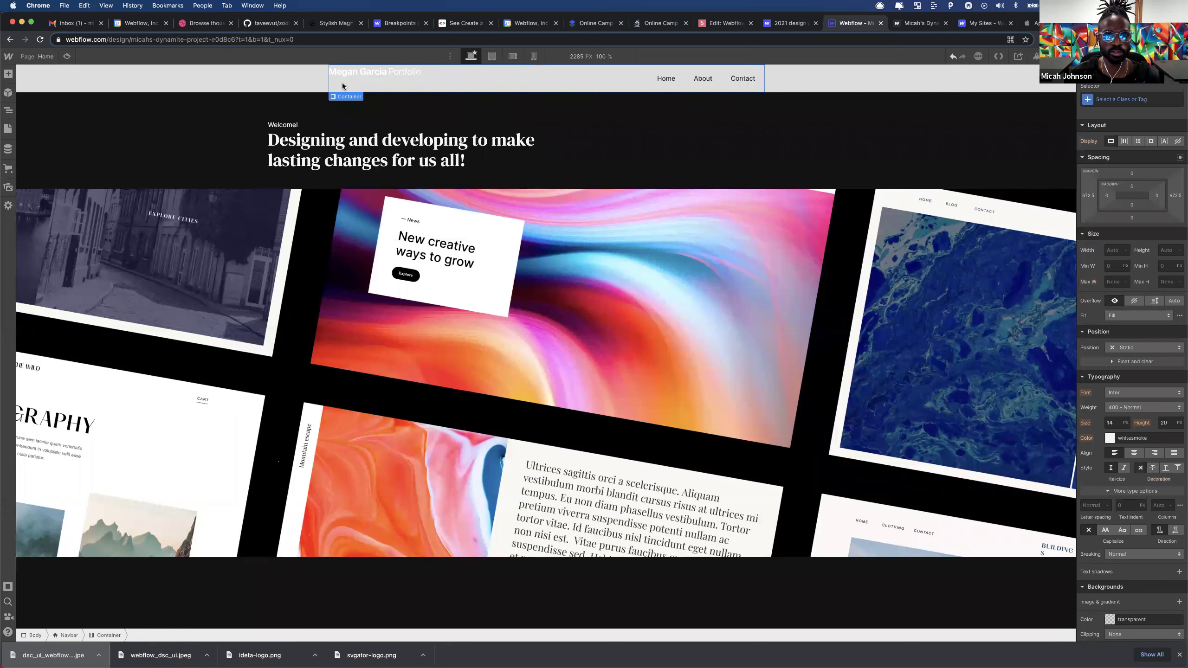
{"action": "left_click", "coordinate": [673, 80]}
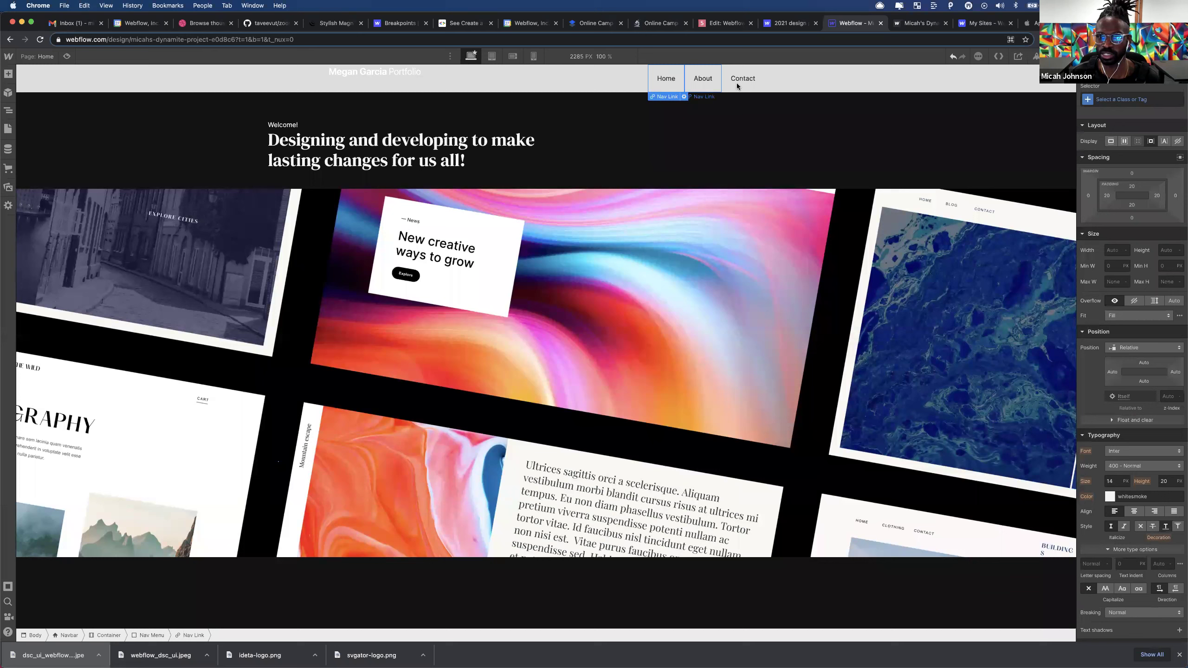
{"action": "left_click", "coordinate": [693, 87]}
{"action": "left_click", "coordinate": [666, 79]}
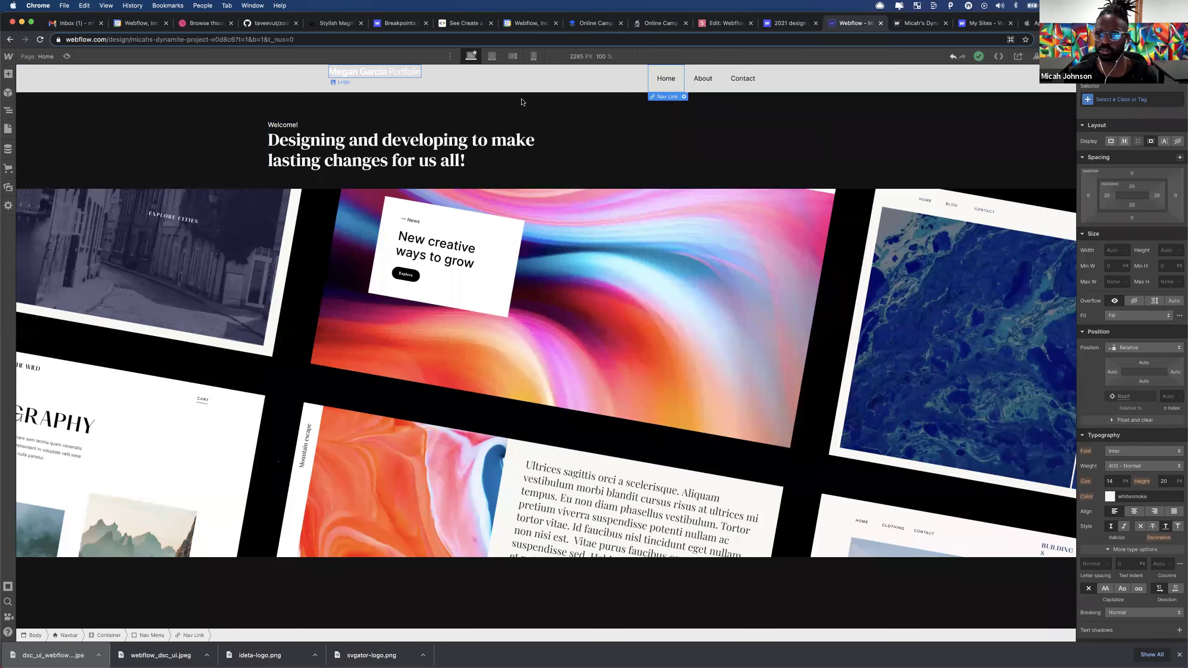
{"action": "left_click", "coordinate": [374, 72]}
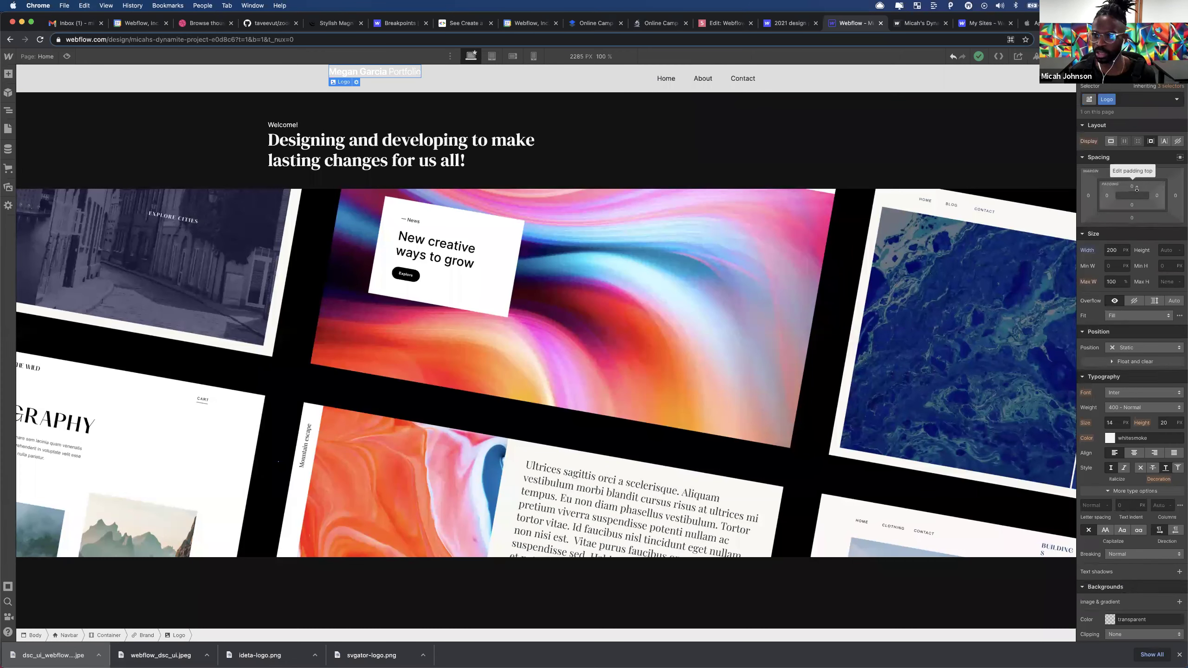
{"action": "left_click_drag", "start_coordinate": [1136, 188], "coordinate": [1137, 197]}
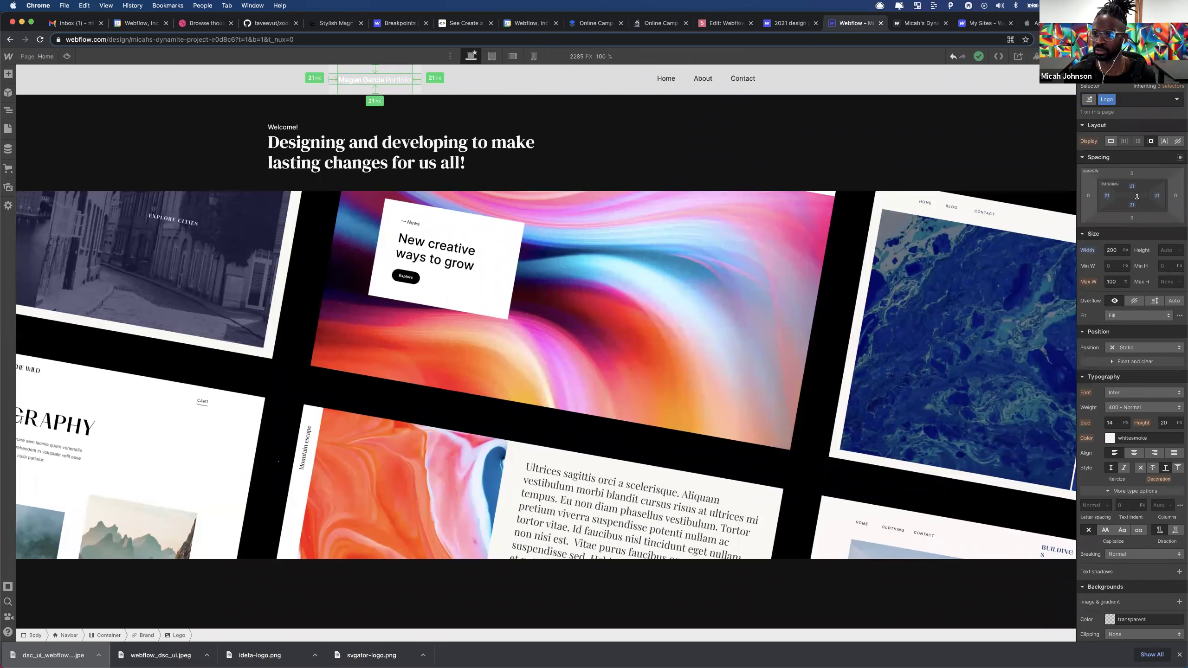
{"action": "left_click_drag", "start_coordinate": [1137, 196], "coordinate": [1137, 195]}
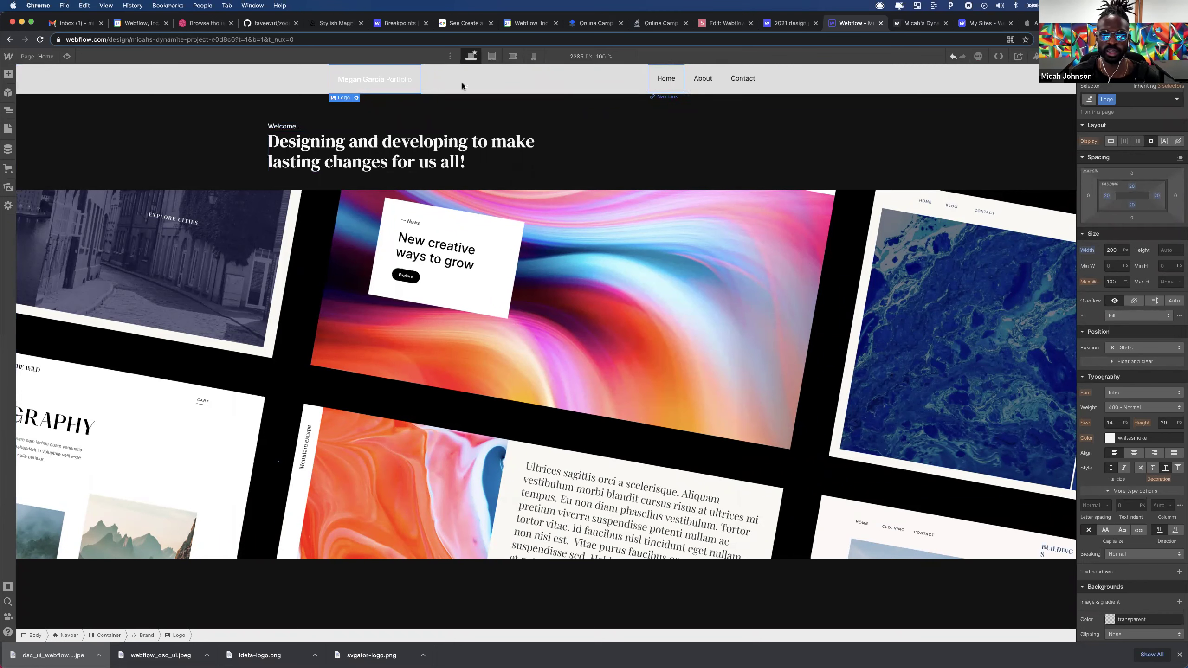
- Give the navbar a new class named Navbar and make its background fully transparent with an alpha of 0
{"action": "left_click", "coordinate": [85, 90]}
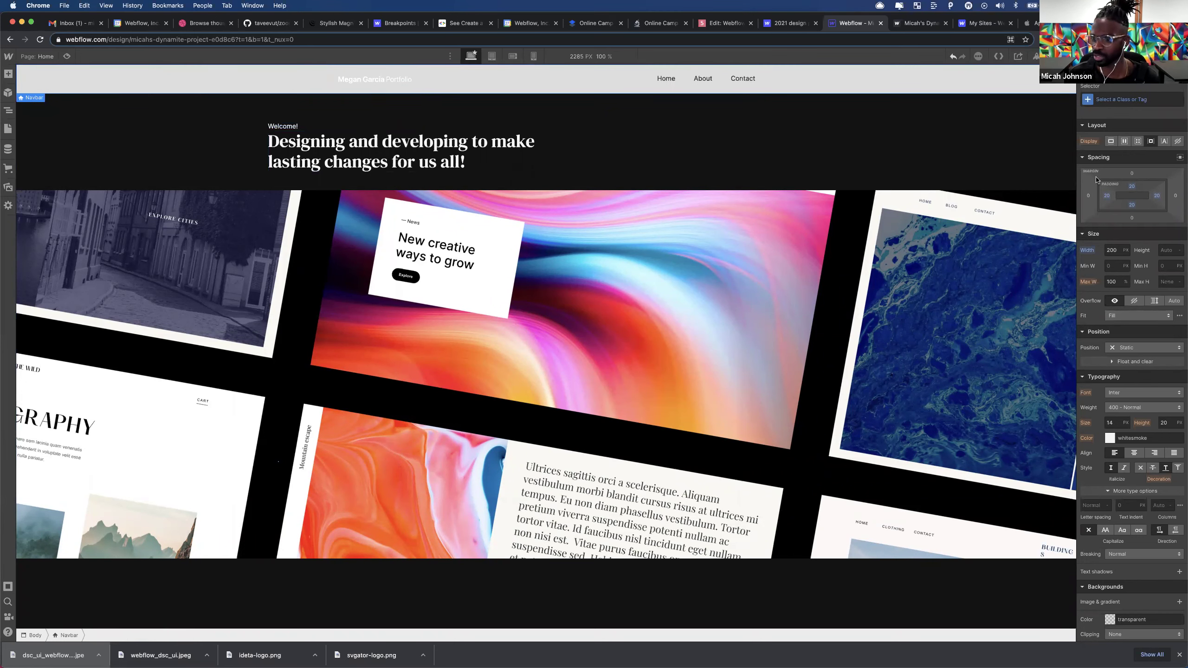
{"action": "scroll", "coordinate": [1131, 546], "scroll_direction": "down", "scroll_amount": 4}
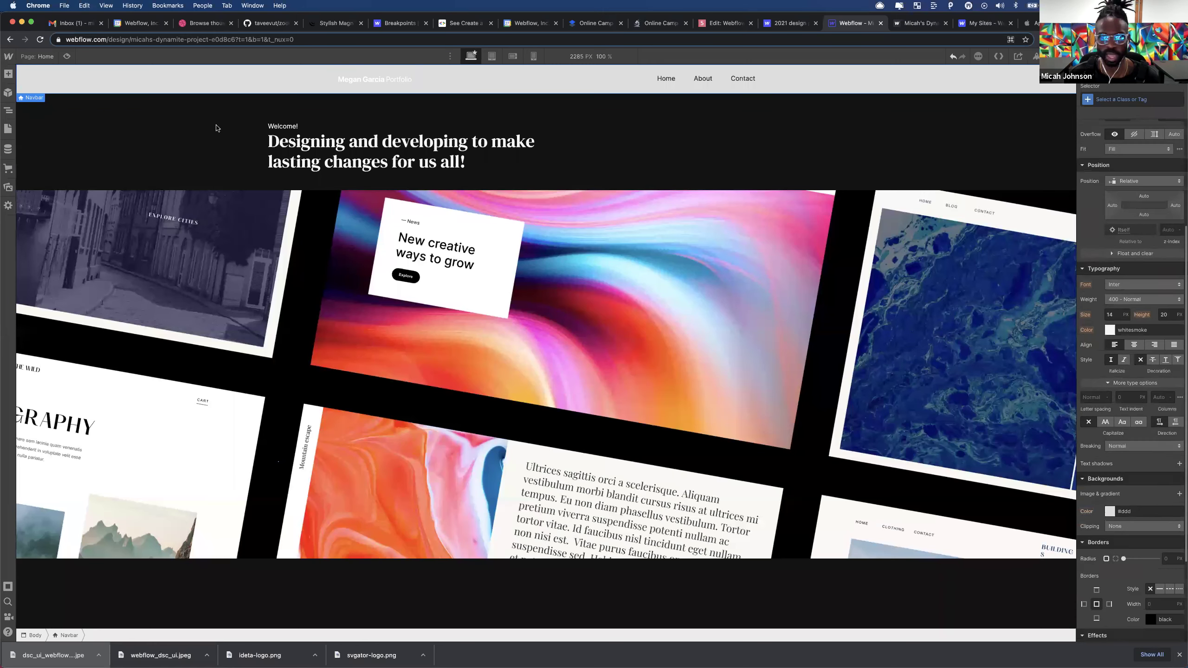
{"action": "left_click", "coordinate": [1140, 101]}
{"action": "type", "text": "Navbar"}
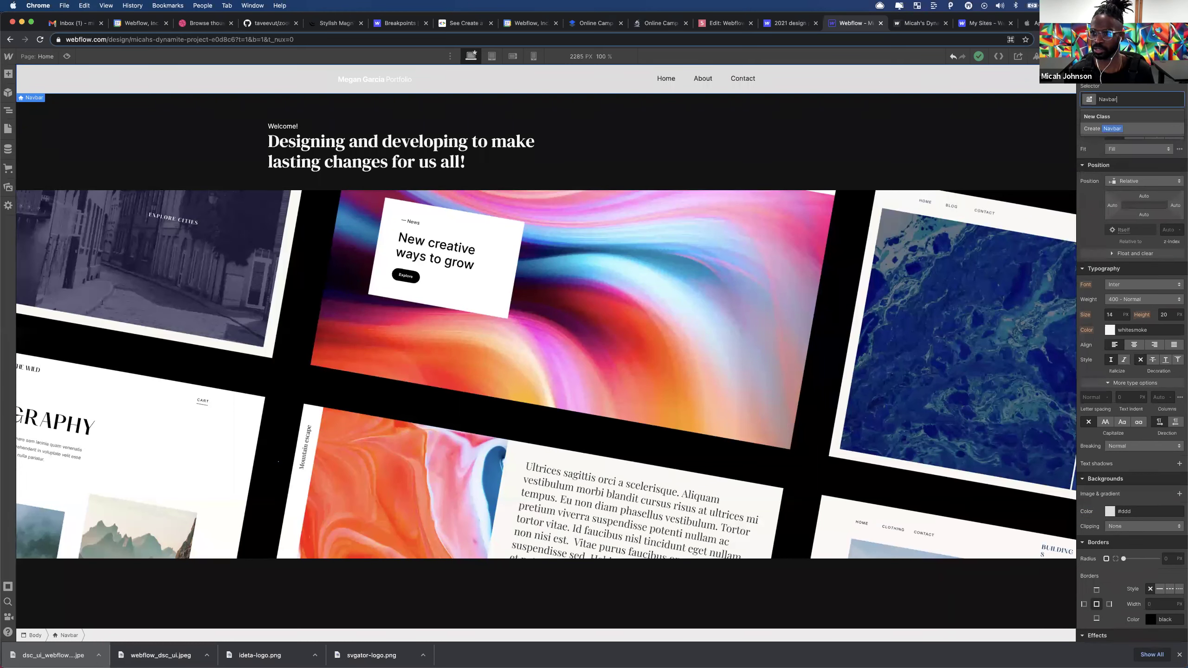
{"action": "key", "text": "Return"}
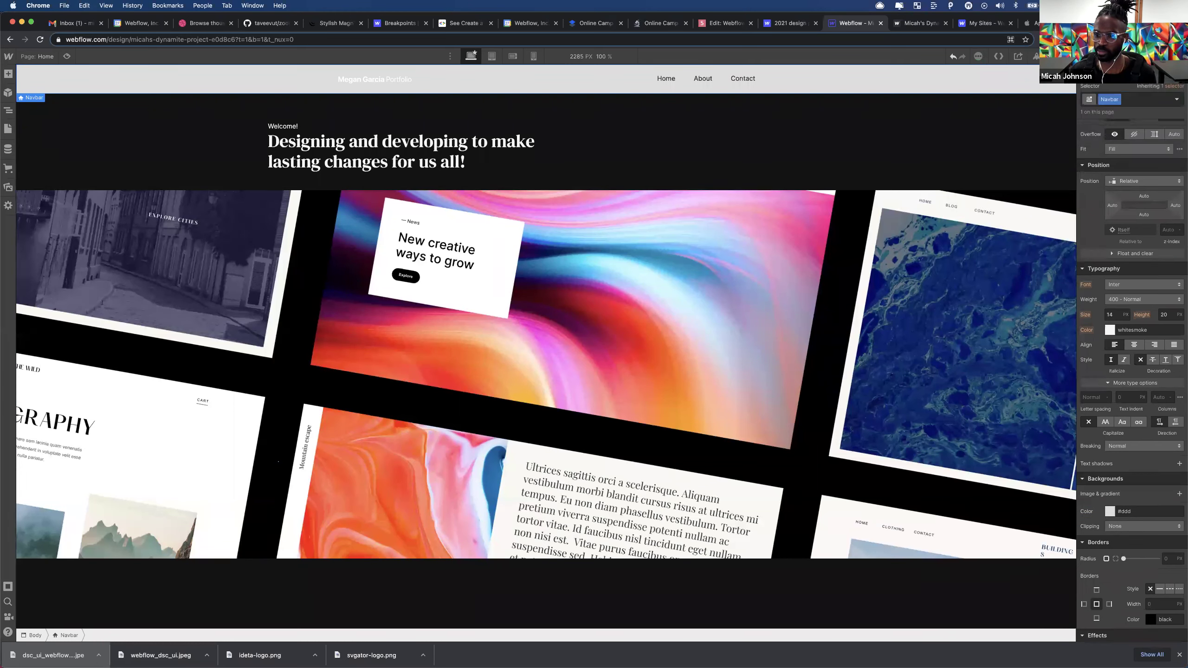
{"action": "left_click", "coordinate": [1110, 511]}
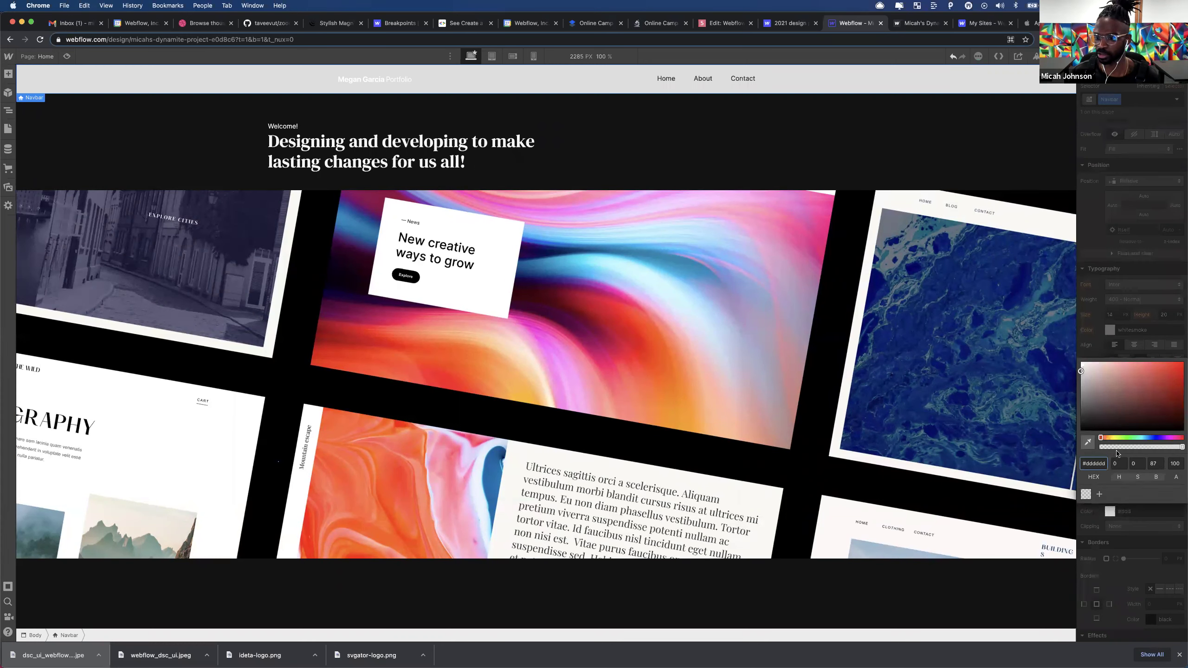
{"action": "left_click_drag", "start_coordinate": [1124, 447], "coordinate": [1049, 454]}
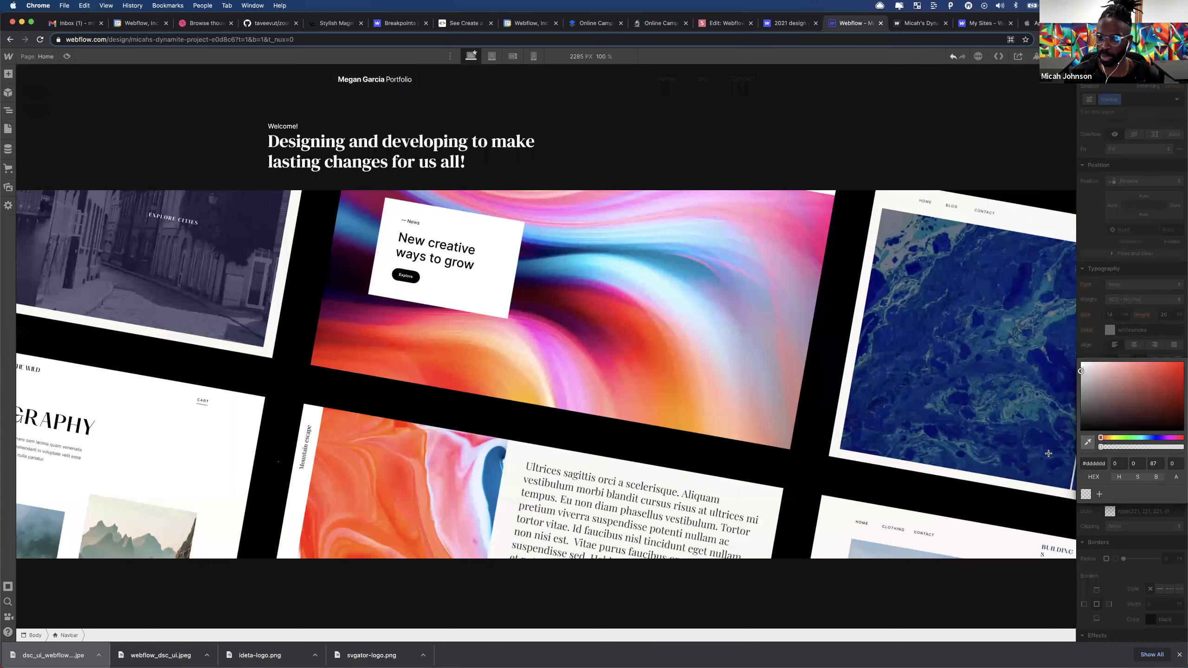
{"action": "left_click_drag", "start_coordinate": [1143, 452], "coordinate": [1091, 448]}
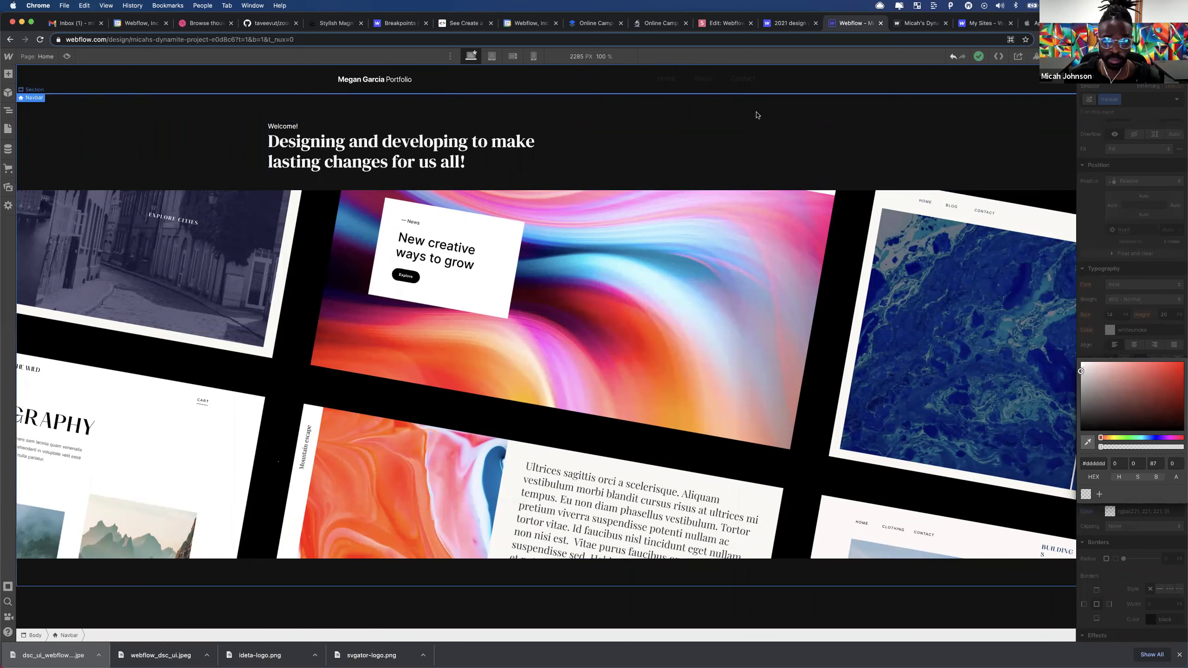
- Give the Home link a new class named Nav link and set its text color to white
{"action": "left_click", "coordinate": [660, 88]}
{"action": "left_click", "coordinate": [1147, 99]}
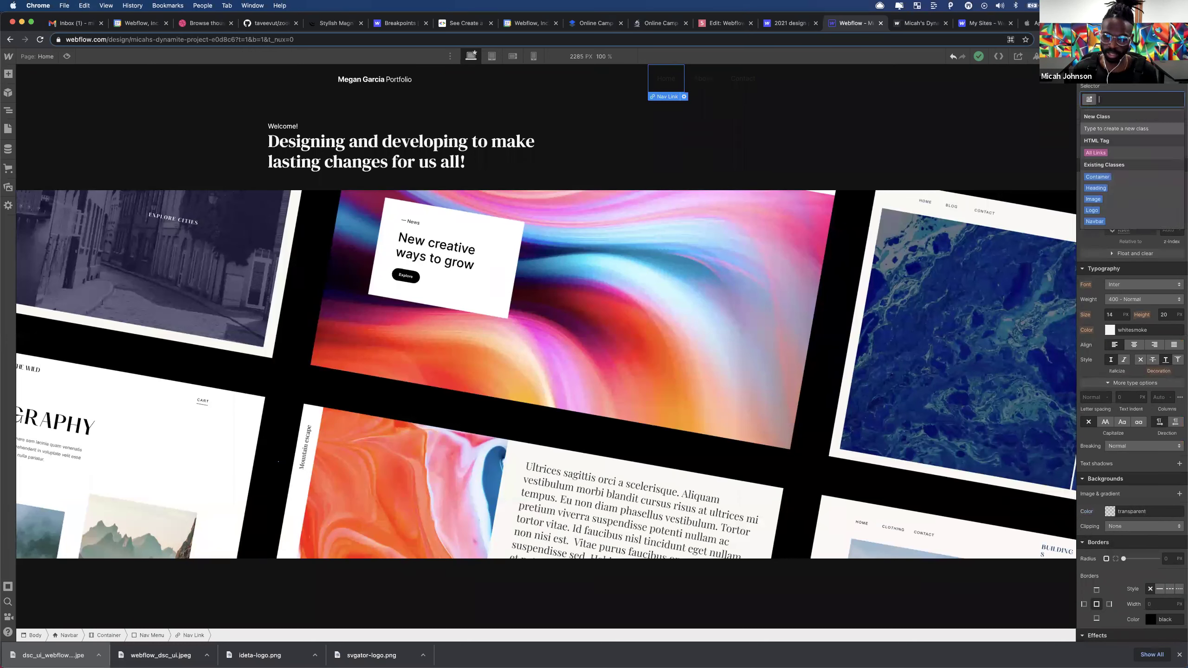
{"action": "type", "text": "Nav lin"}
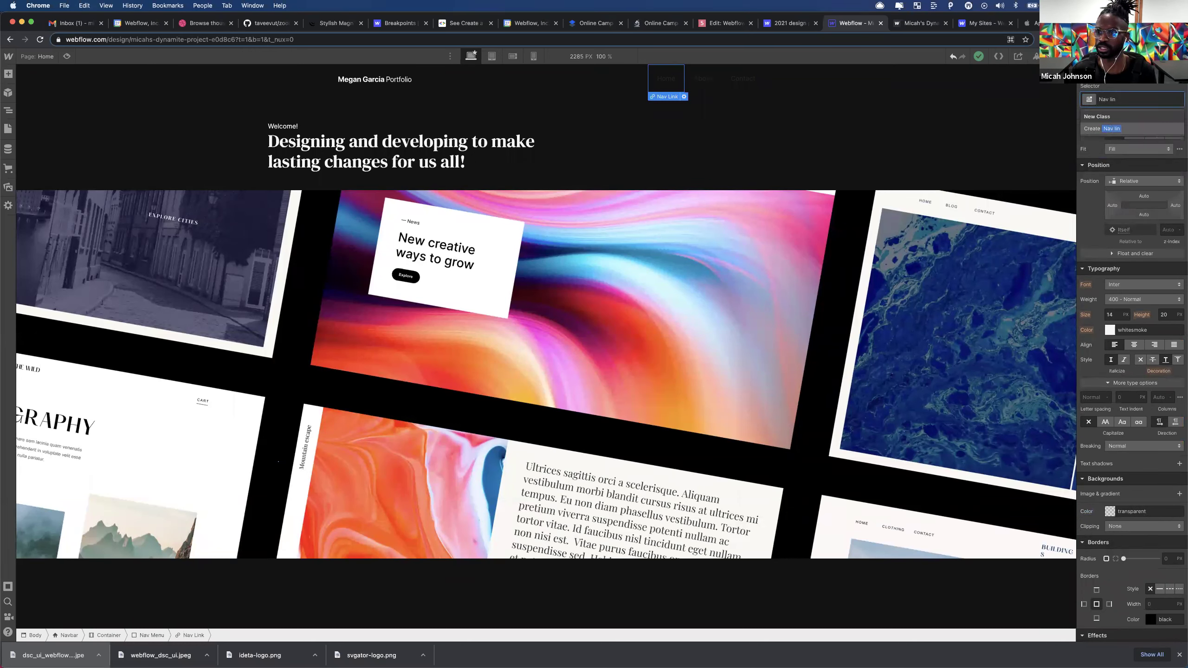
{"action": "key", "text": "Return"}
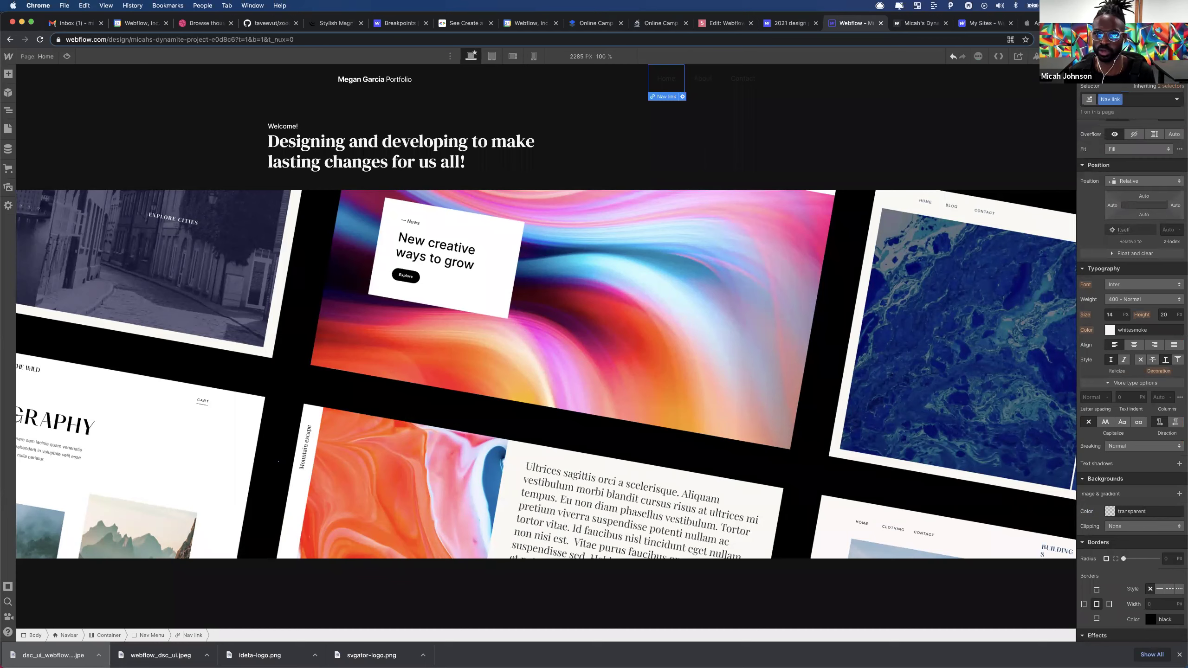
{"action": "left_click", "coordinate": [1110, 330]}
{"action": "left_click", "coordinate": [1080, 341]}
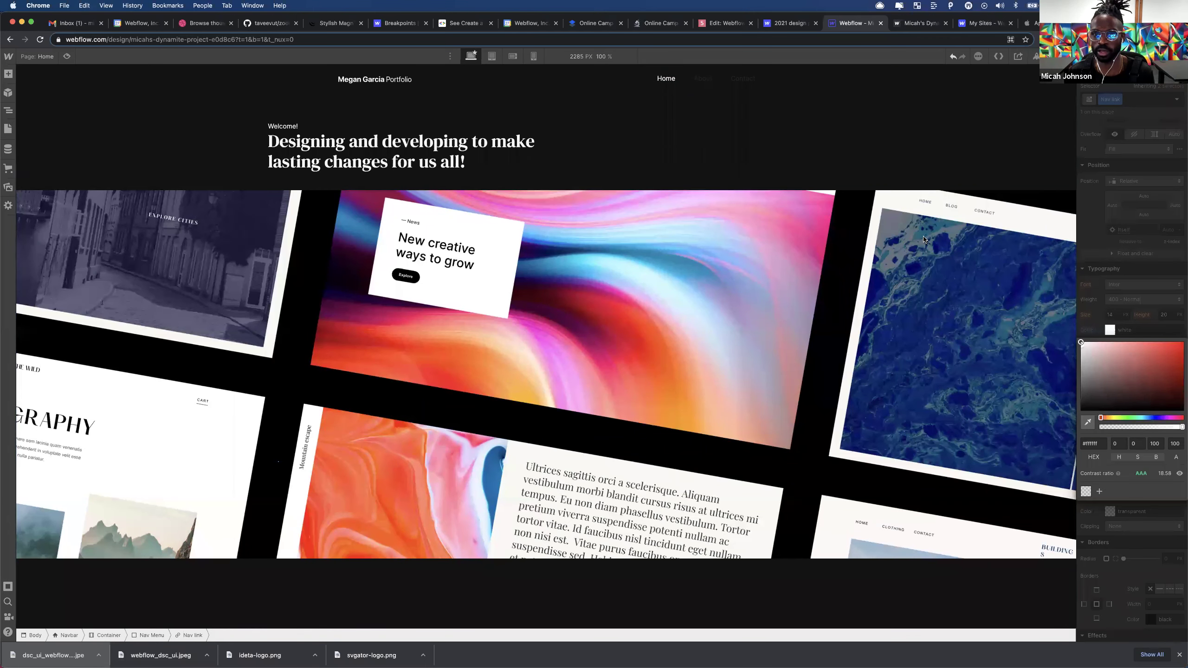
- Apply the existing Nav link class to the About and Contact links in the navbar
{"action": "left_click", "coordinate": [705, 85]}
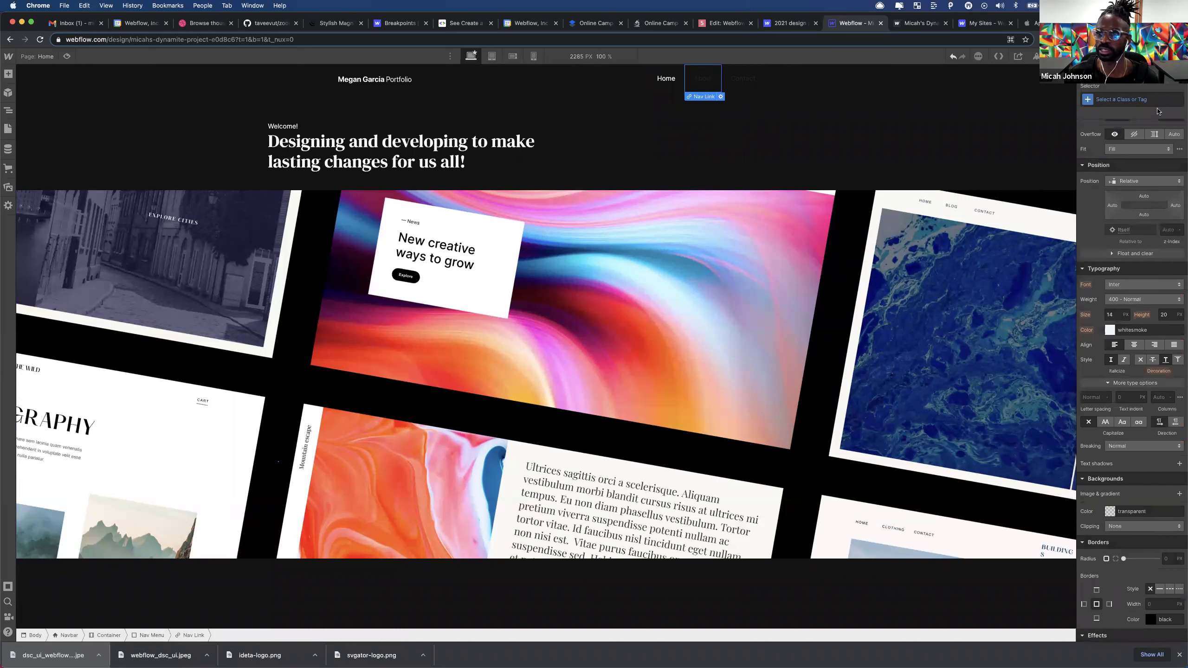
{"action": "left_click", "coordinate": [1130, 100]}
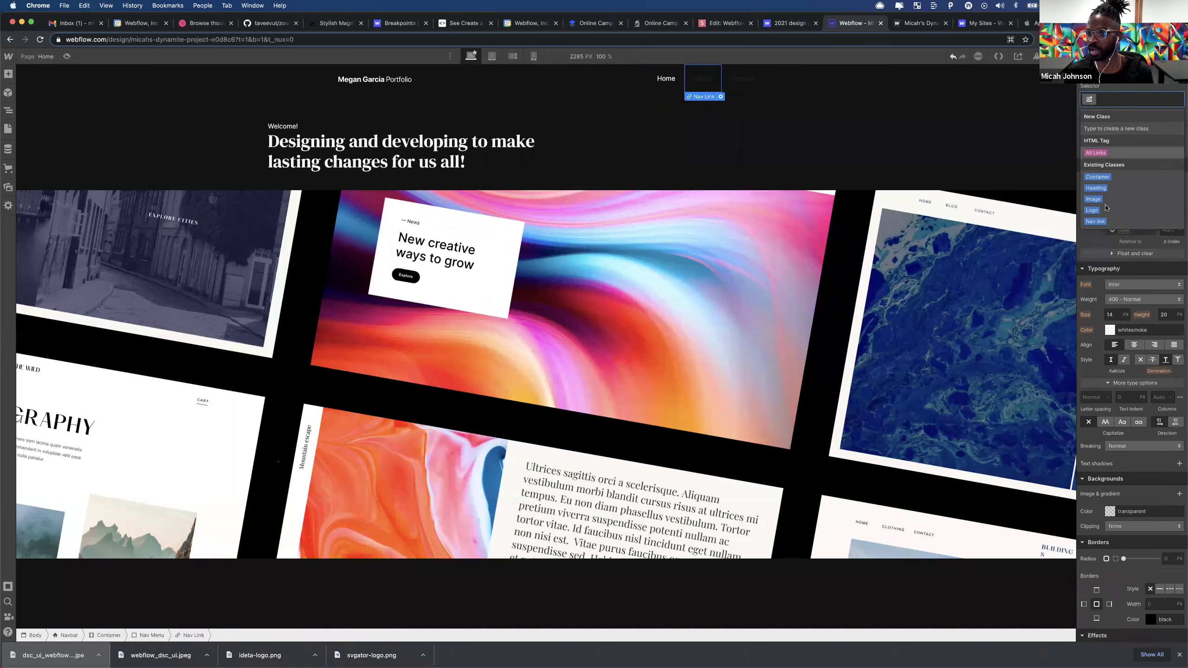
{"action": "left_click", "coordinate": [1095, 221]}
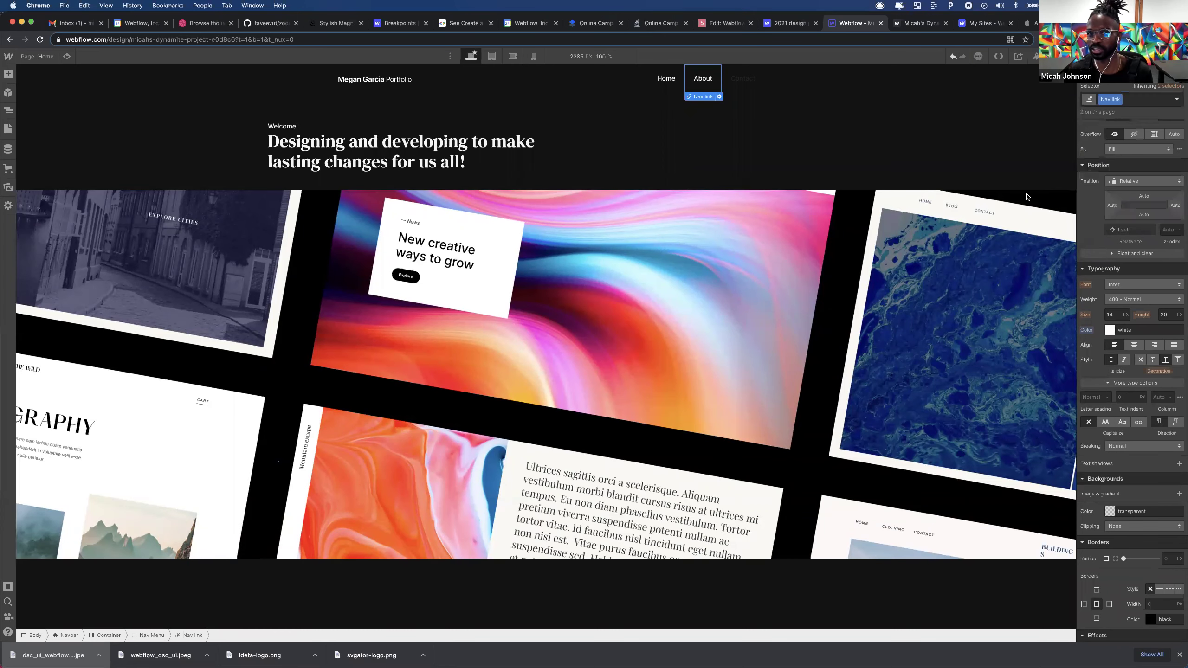
{"action": "left_click", "coordinate": [739, 85]}
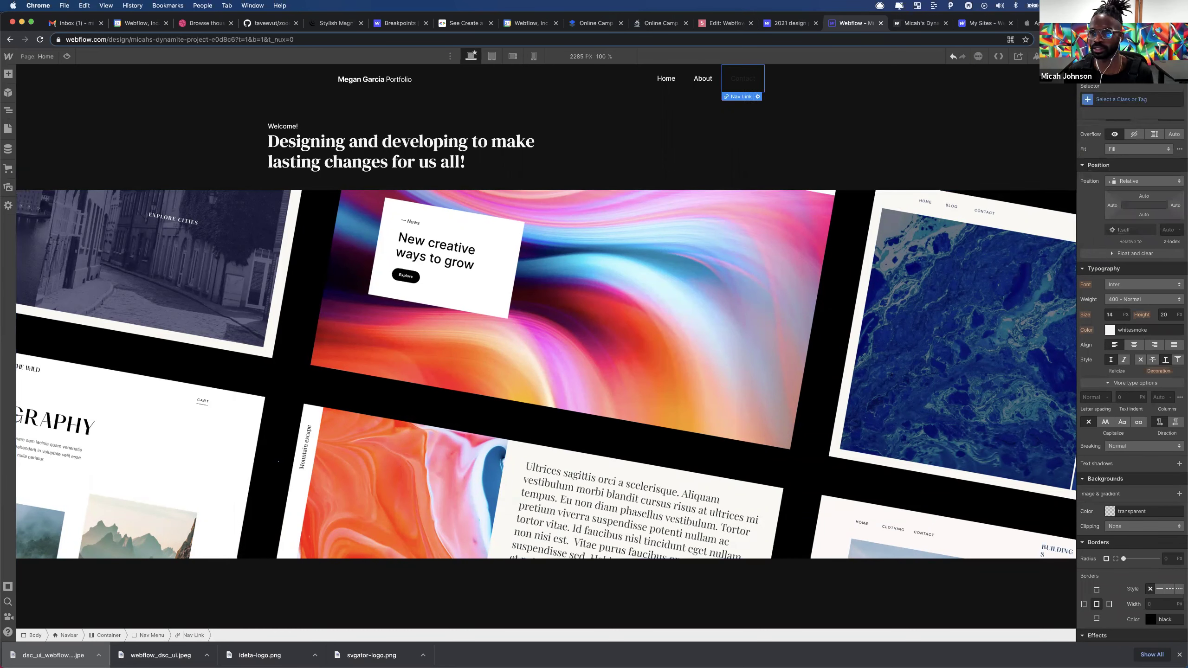
{"action": "left_click", "coordinate": [1126, 98]}
{"action": "left_click", "coordinate": [1095, 217]}
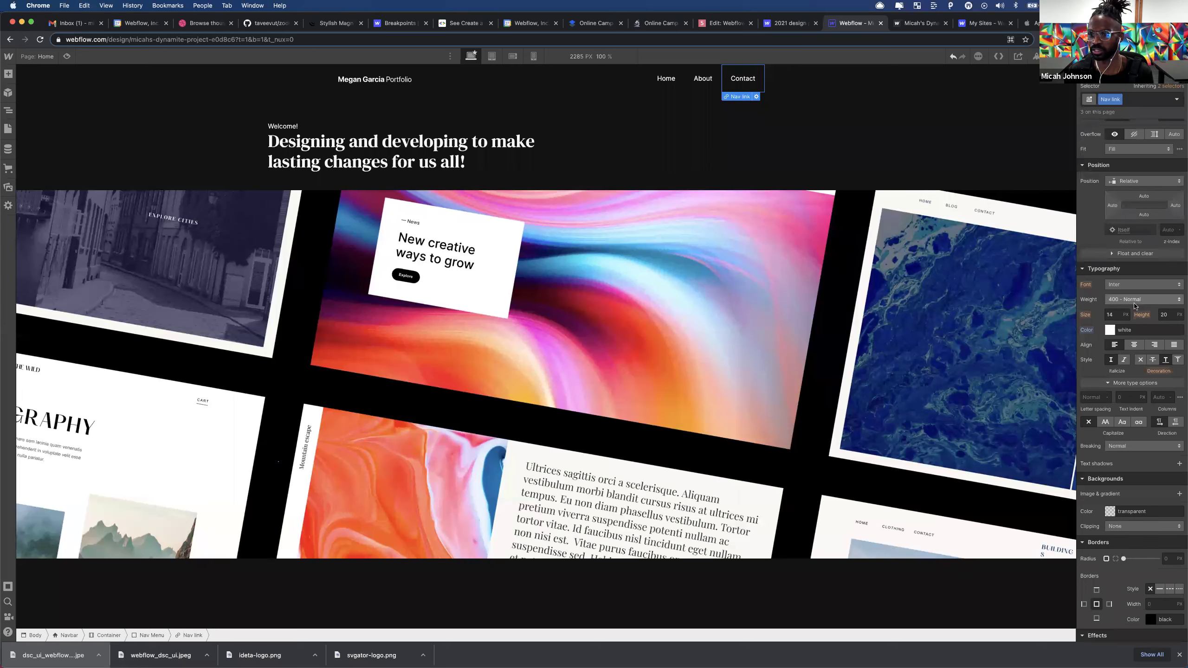
{"action": "left_click", "coordinate": [1110, 330]}
{"action": "left_click_drag", "start_coordinate": [1128, 371], "coordinate": [766, 246]}
{"action": "left_click", "coordinate": [1160, 378]}
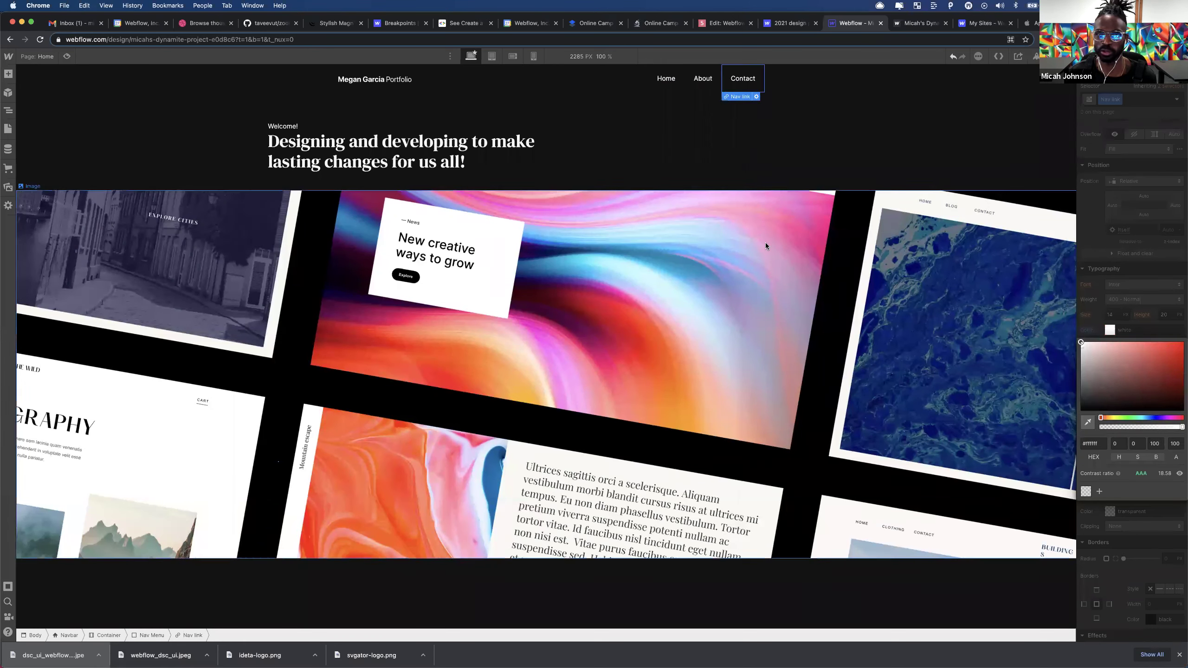
{"action": "left_click", "coordinate": [210, 98]}
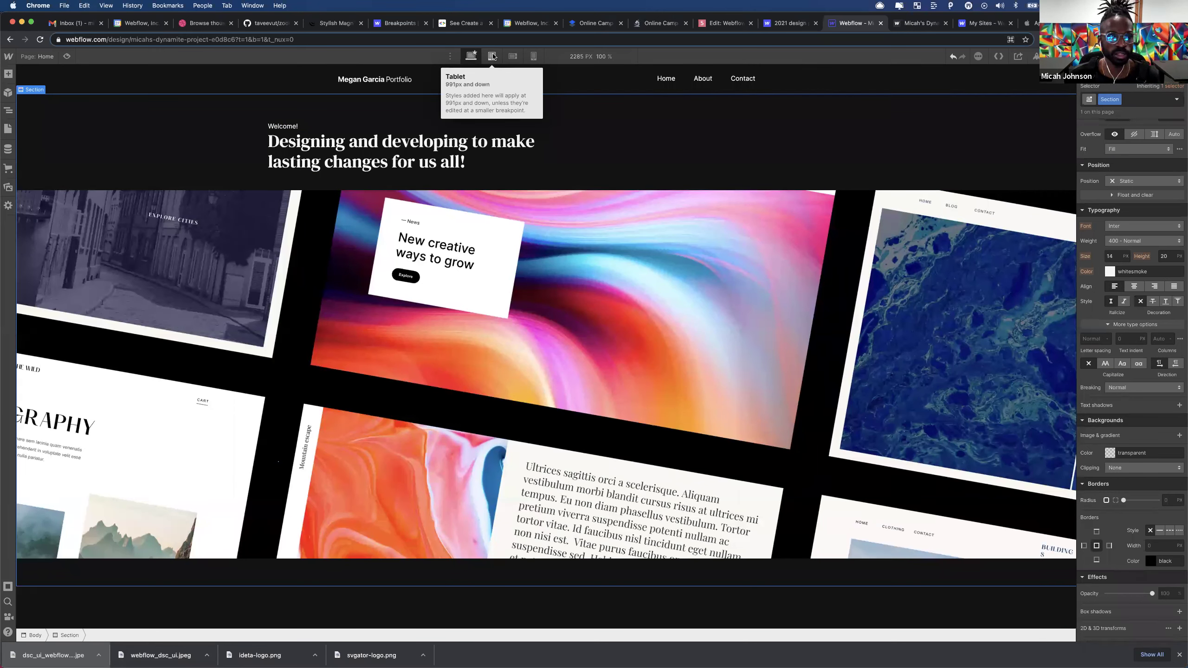
- Preview the navbar's opened dropdown menu at the tablet breakpoint, then return to the desktop breakpoint
{"action": "left_click", "coordinate": [492, 56]}
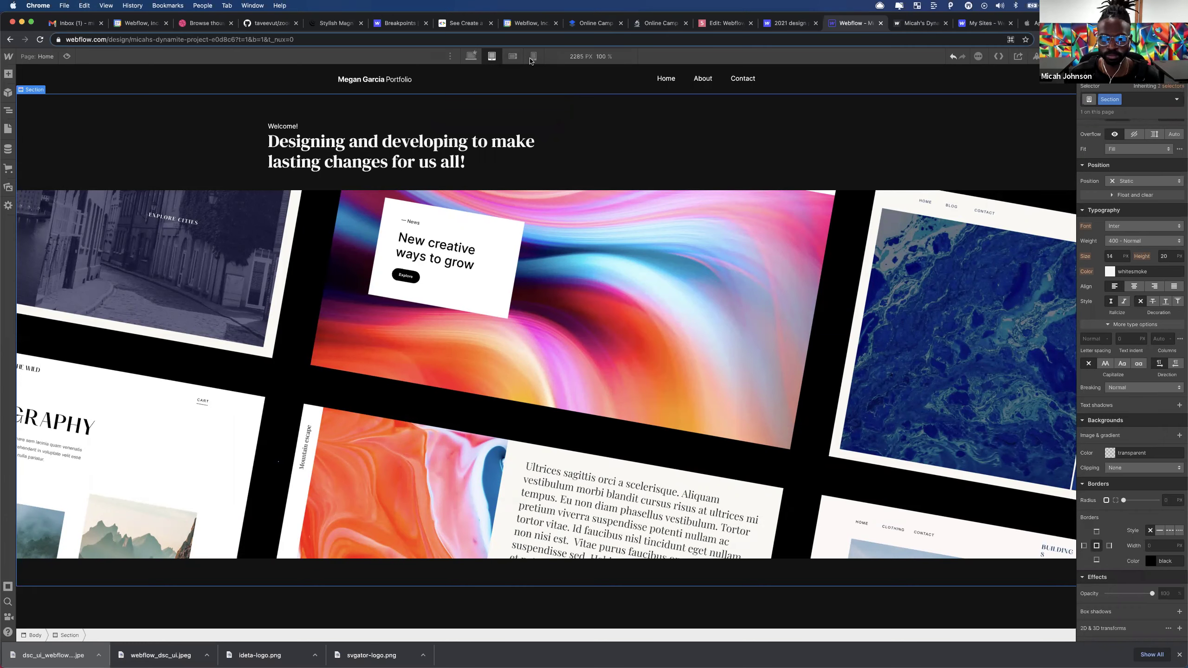
{"action": "left_click", "coordinate": [693, 88]}
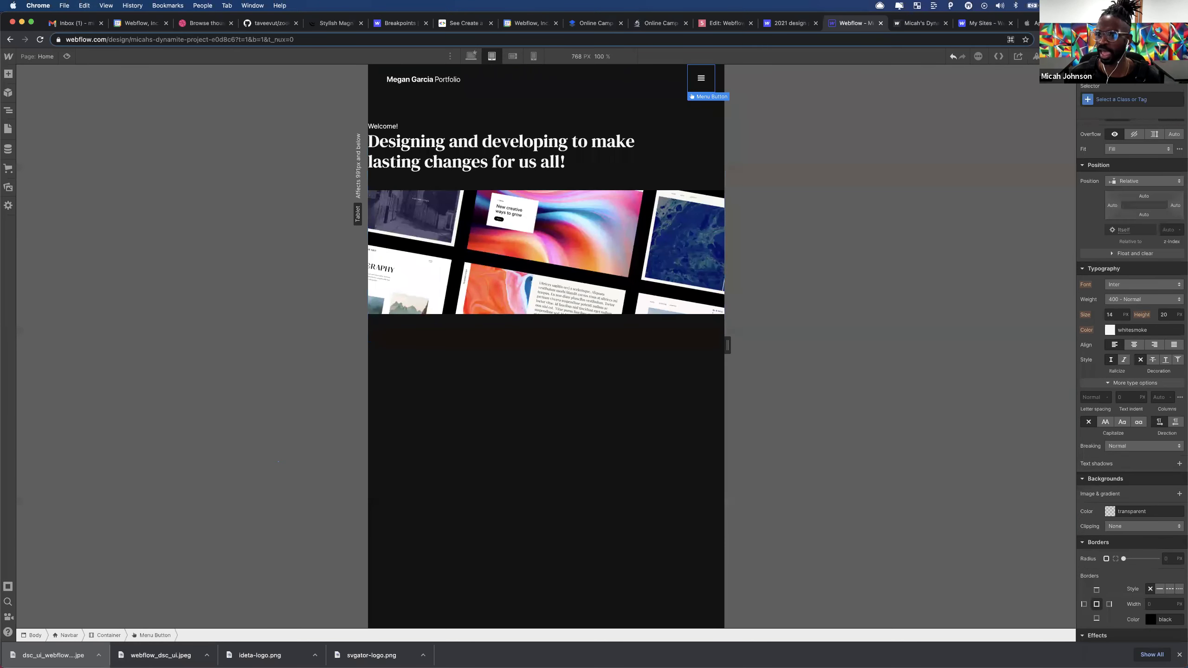
{"action": "key", "text": "d"}
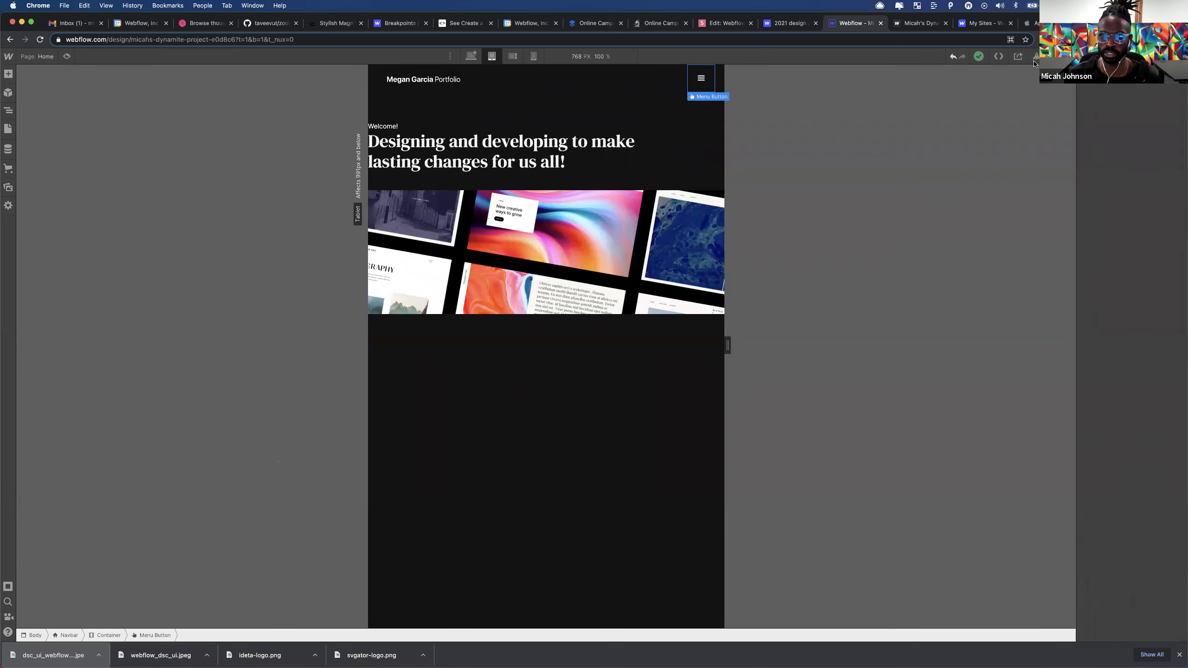
{"action": "left_click", "coordinate": [1104, 135]}
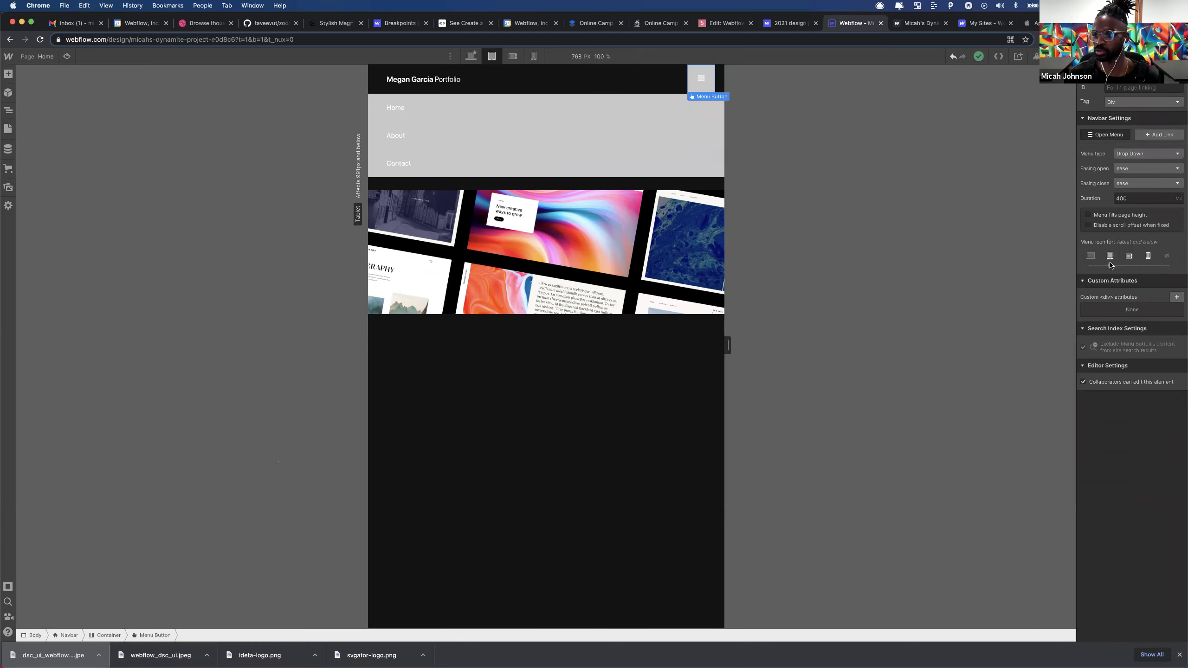
{"action": "left_click", "coordinate": [472, 58]}
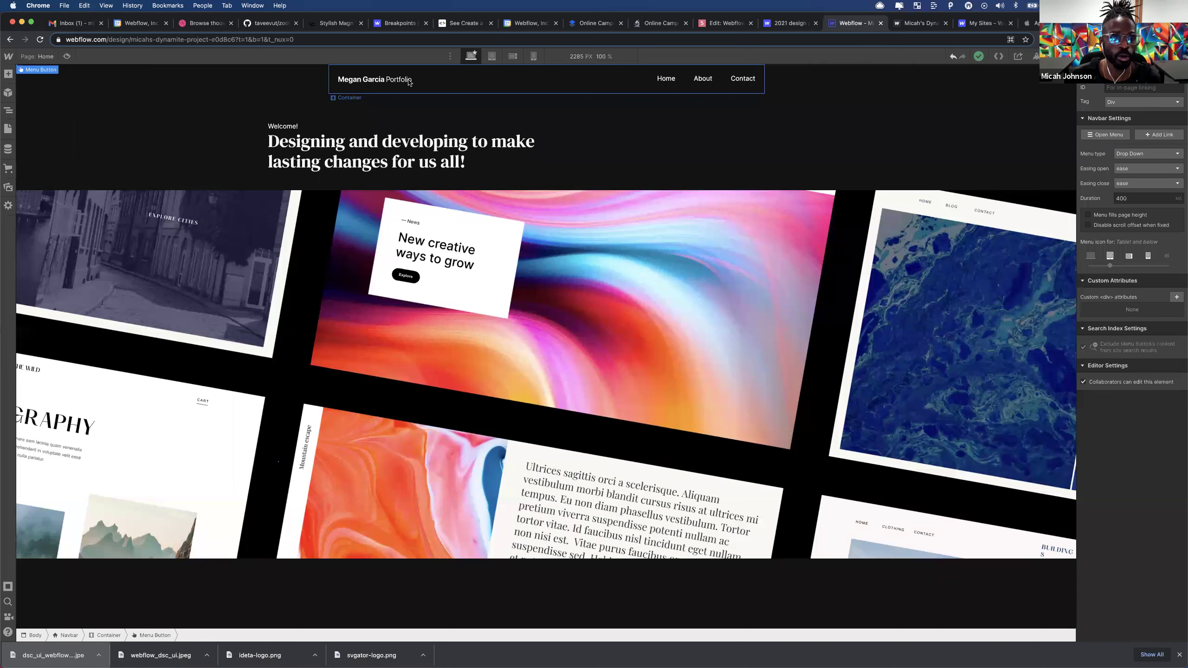
- Apply the hero's existing Container class to the container inside the navbar
{"action": "left_click", "coordinate": [678, 155]}
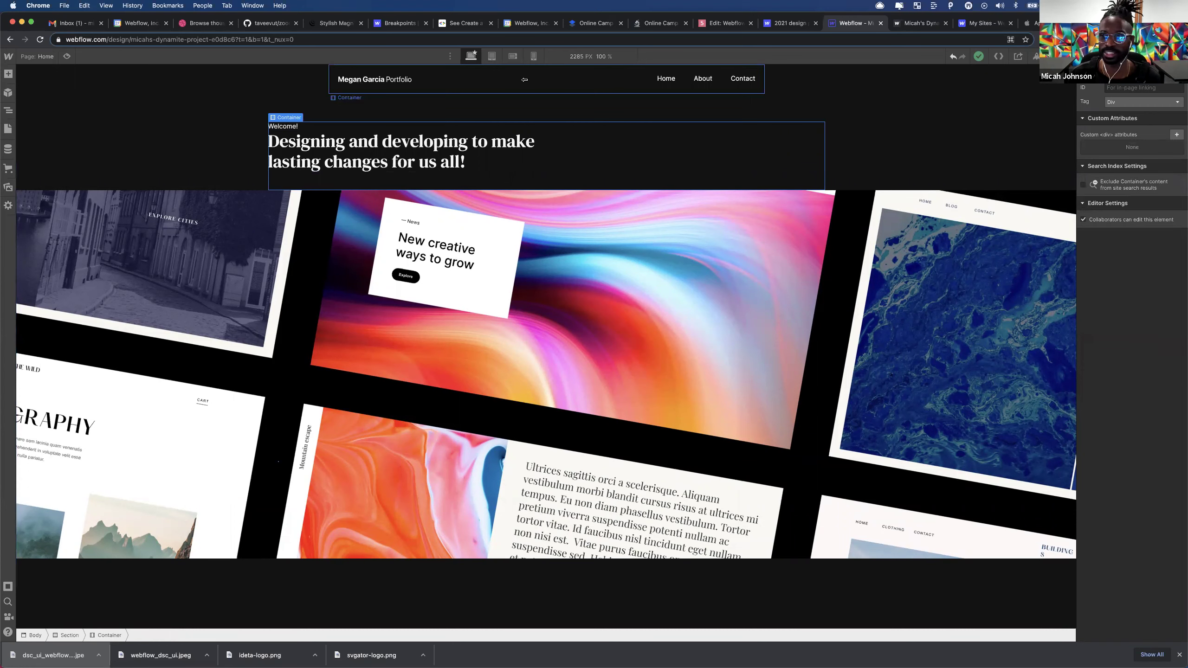
{"action": "key", "text": "s"}
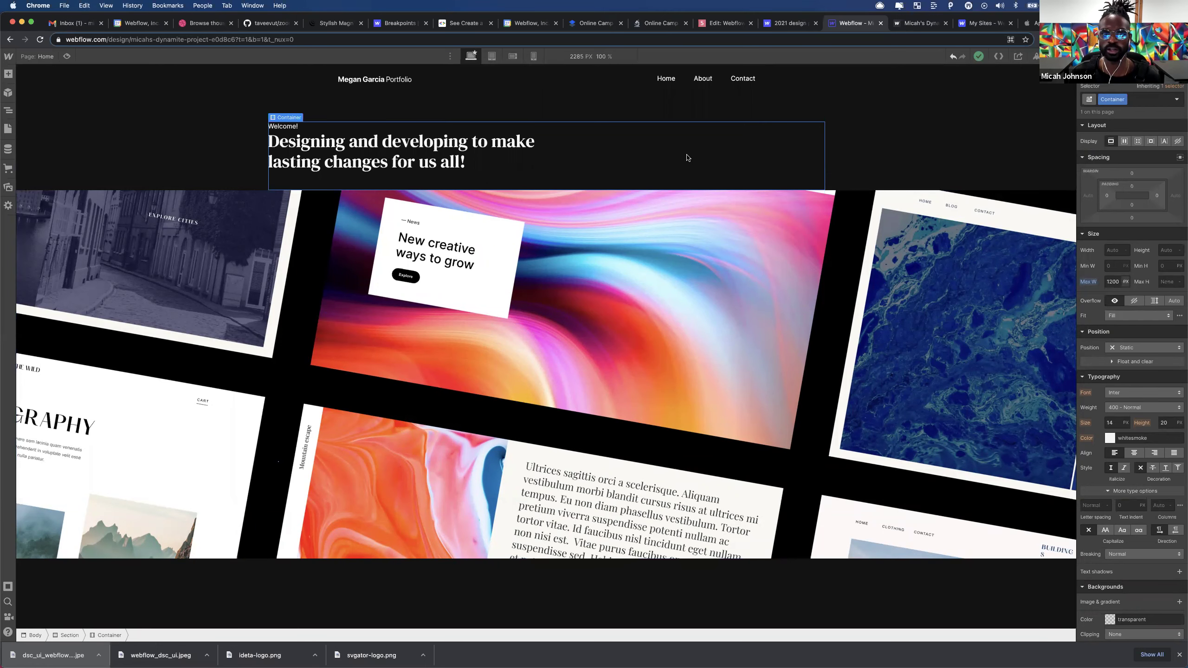
{"action": "left_click", "coordinate": [8, 112]}
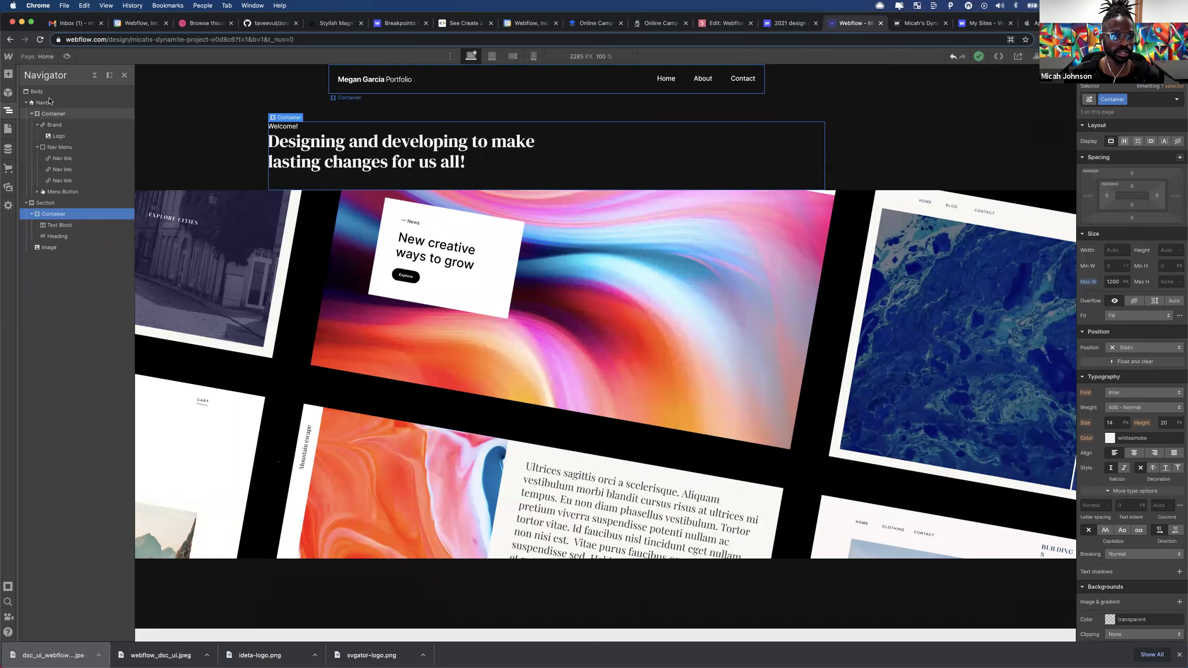
{"action": "left_click", "coordinate": [95, 75]}
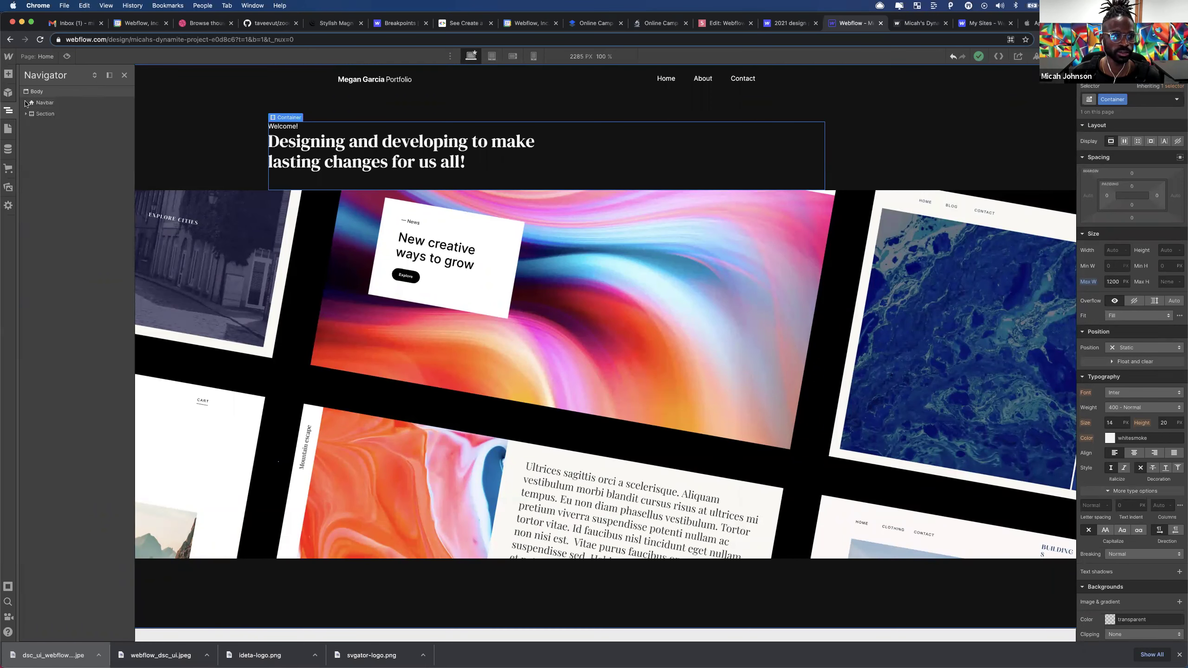
{"action": "left_click", "coordinate": [26, 103]}
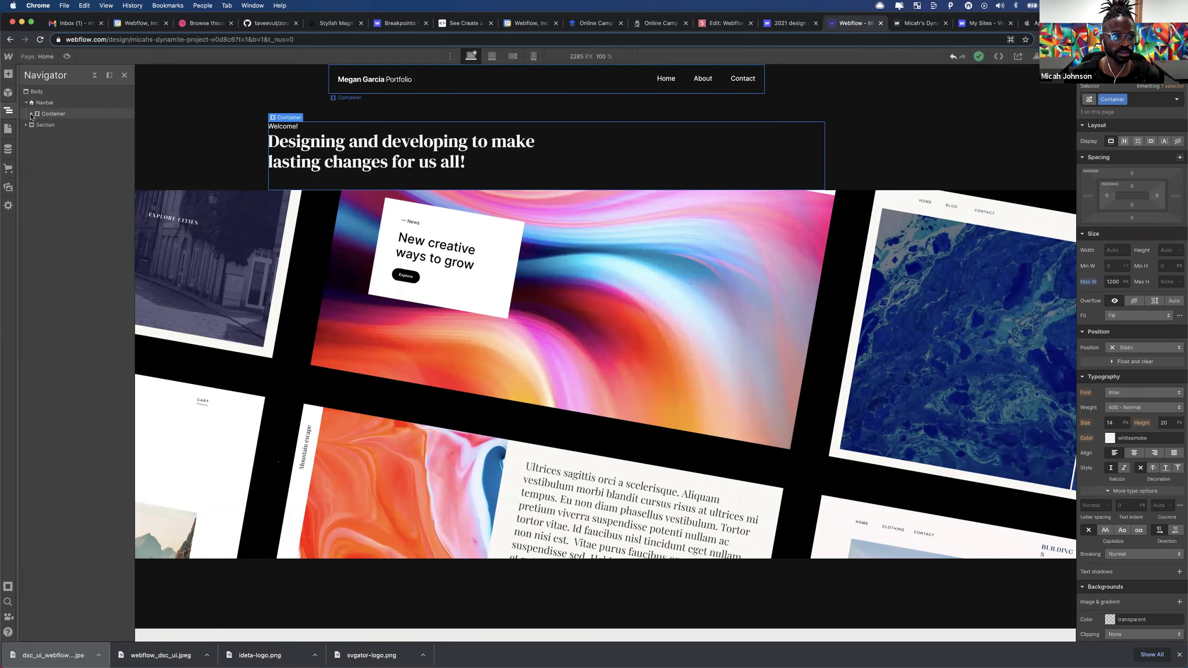
{"action": "left_click", "coordinate": [55, 115]}
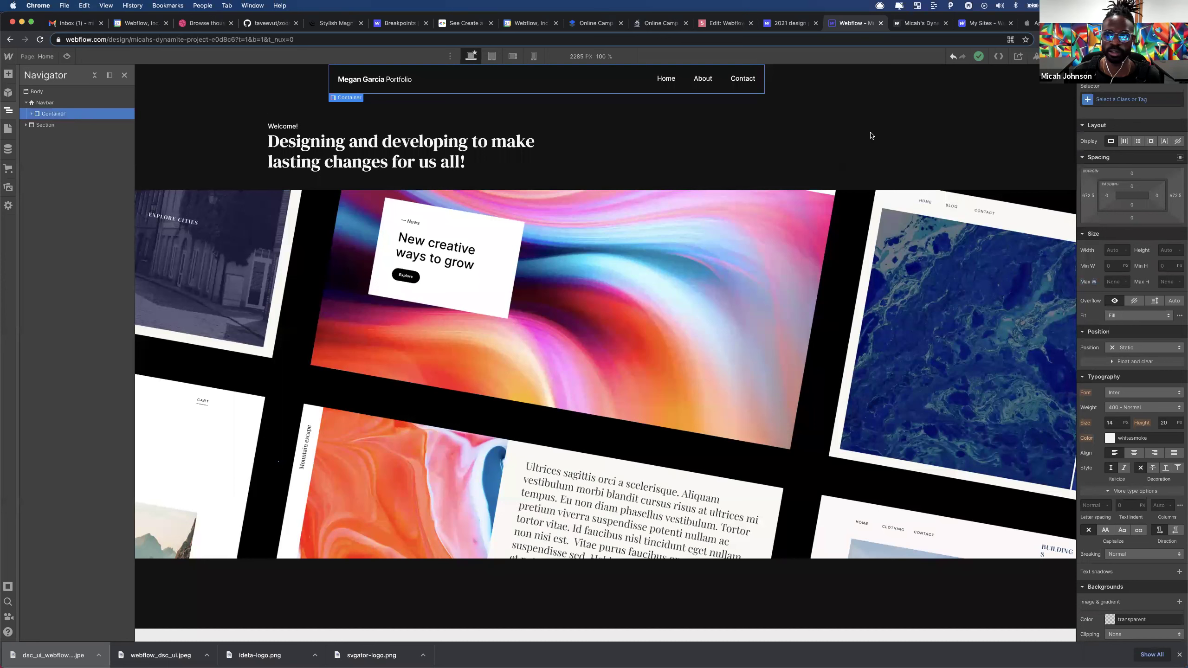
{"action": "left_click", "coordinate": [1141, 101]}
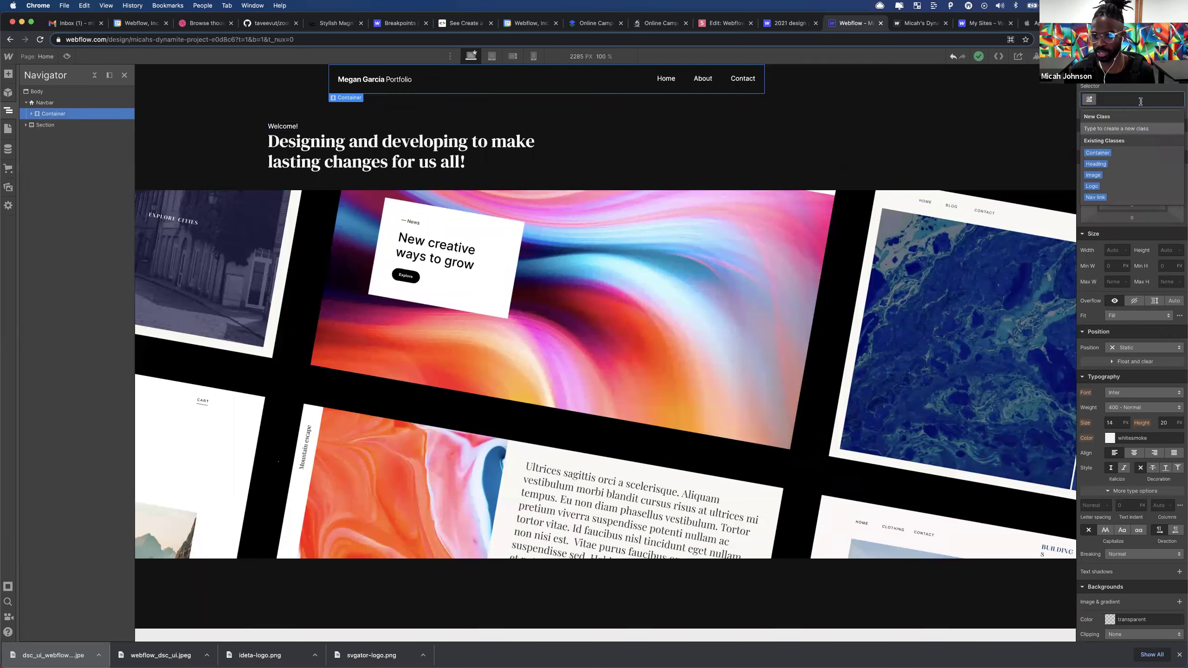
{"action": "type", "text": "Contain"}
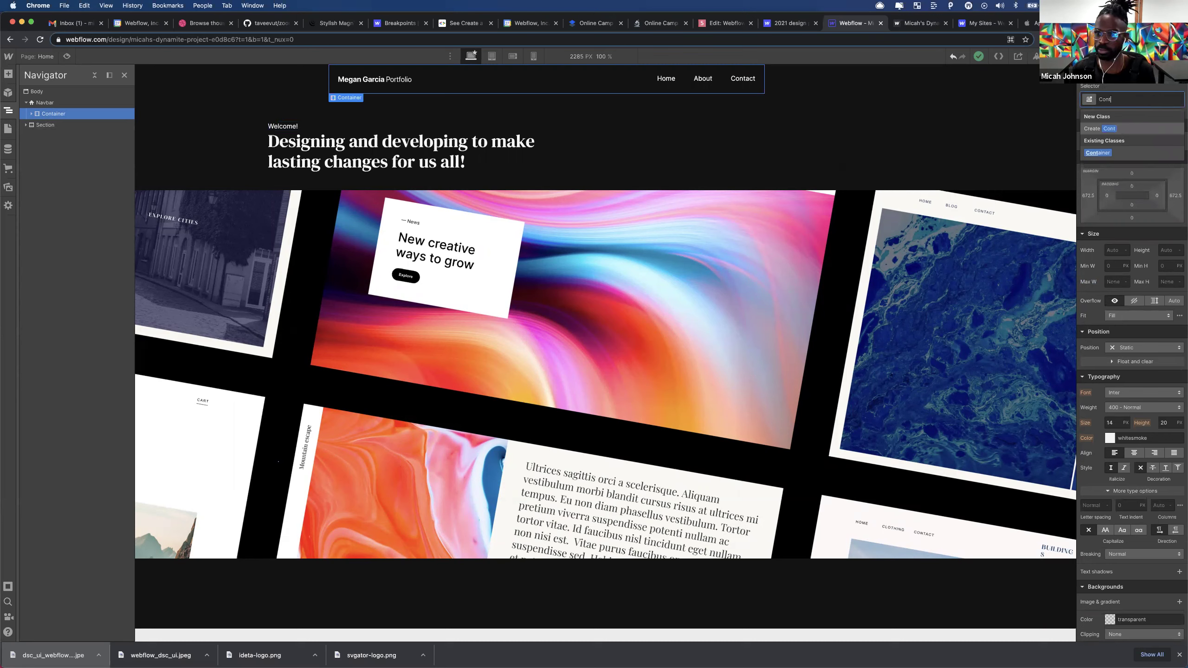
{"action": "left_click", "coordinate": [1099, 153]}
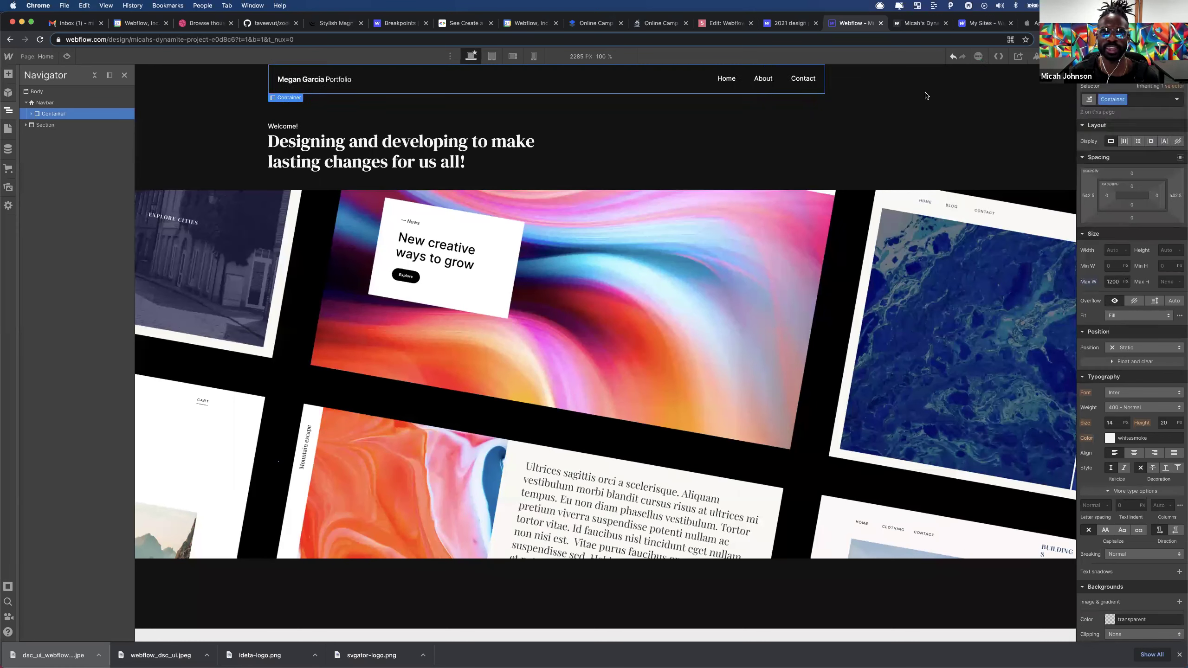
- Reset the navbar logo's left padding to its initial value
{"action": "left_click", "coordinate": [283, 81]}
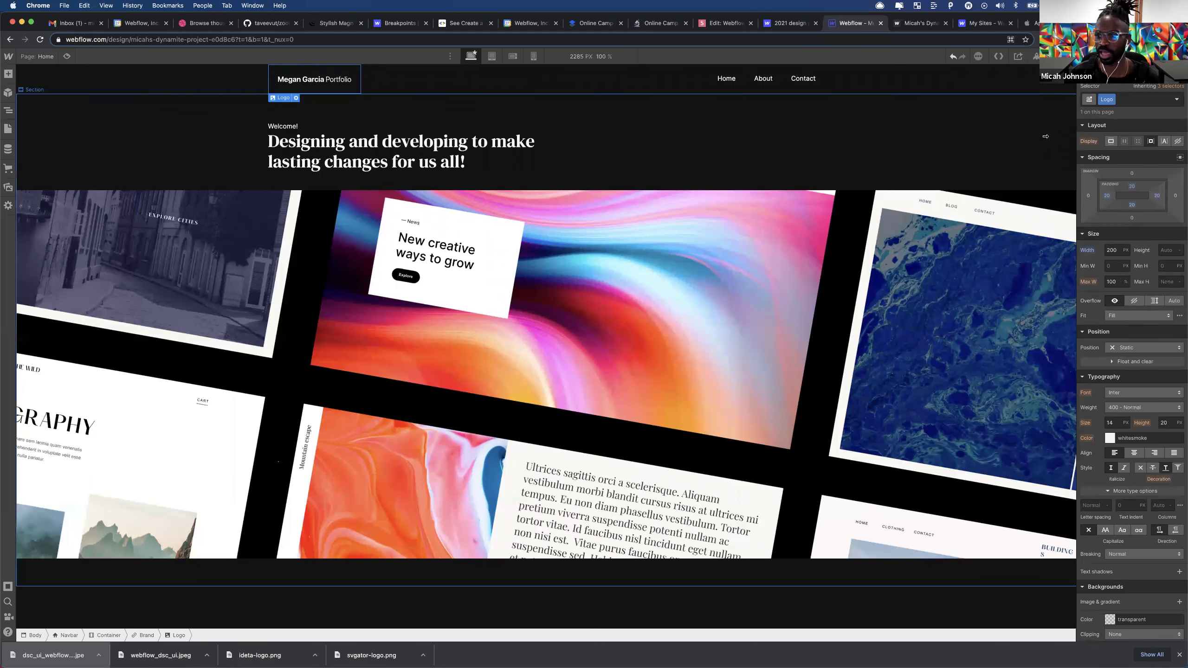
{"action": "left_click", "coordinate": [1107, 197]}
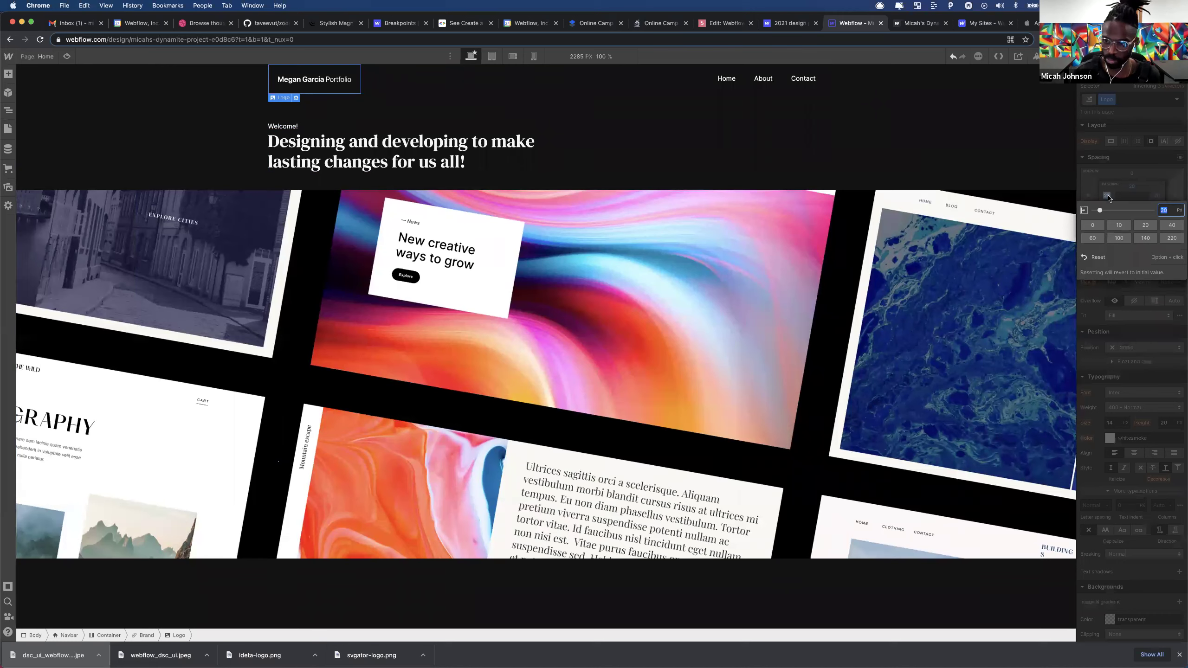
{"action": "left_click", "coordinate": [1100, 258]}
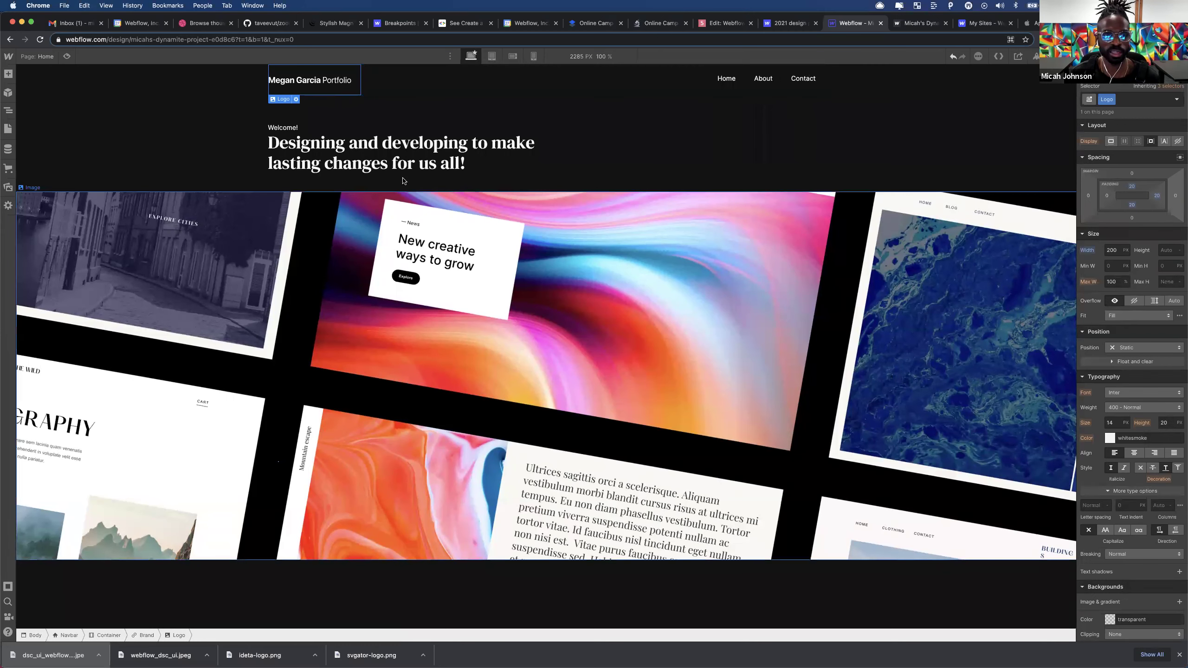
{"action": "left_click", "coordinate": [263, 186]}
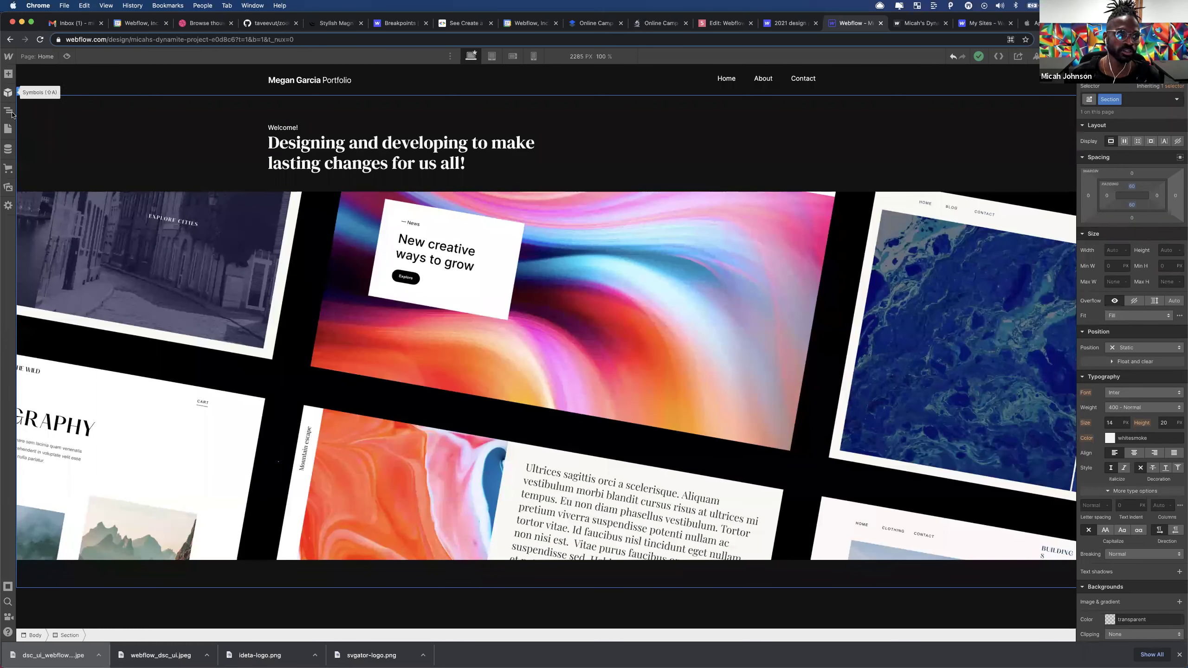
- Start a new CMS collection and name it Projects
{"action": "left_click", "coordinate": [8, 150]}
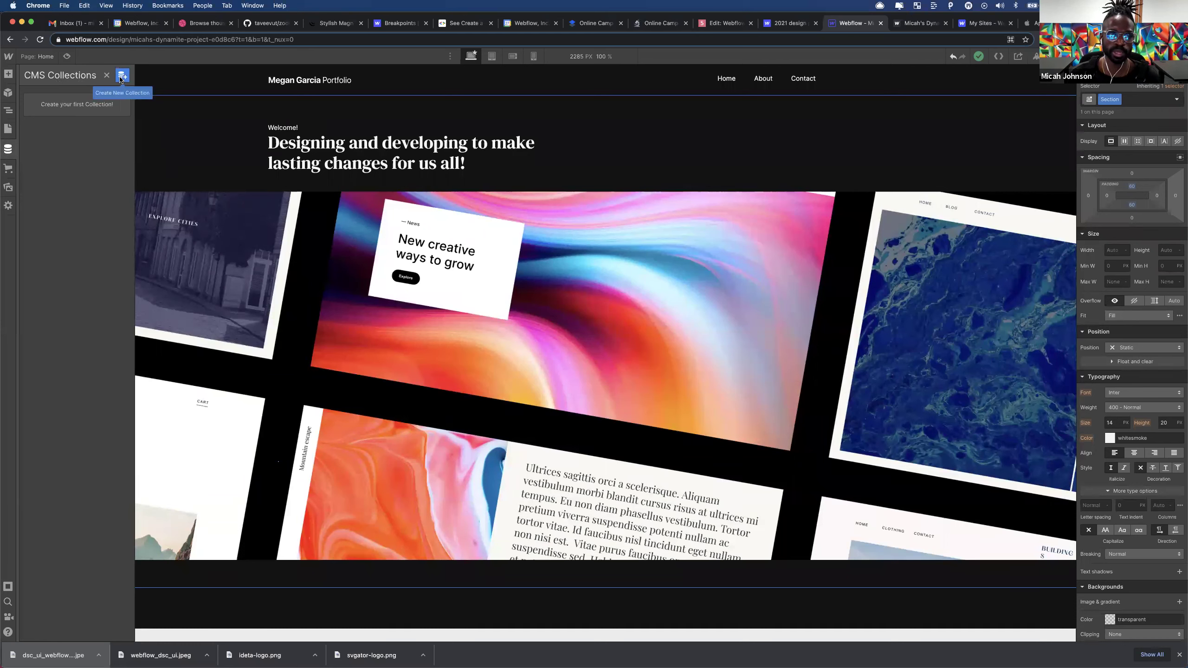
{"action": "left_click", "coordinate": [121, 76]}
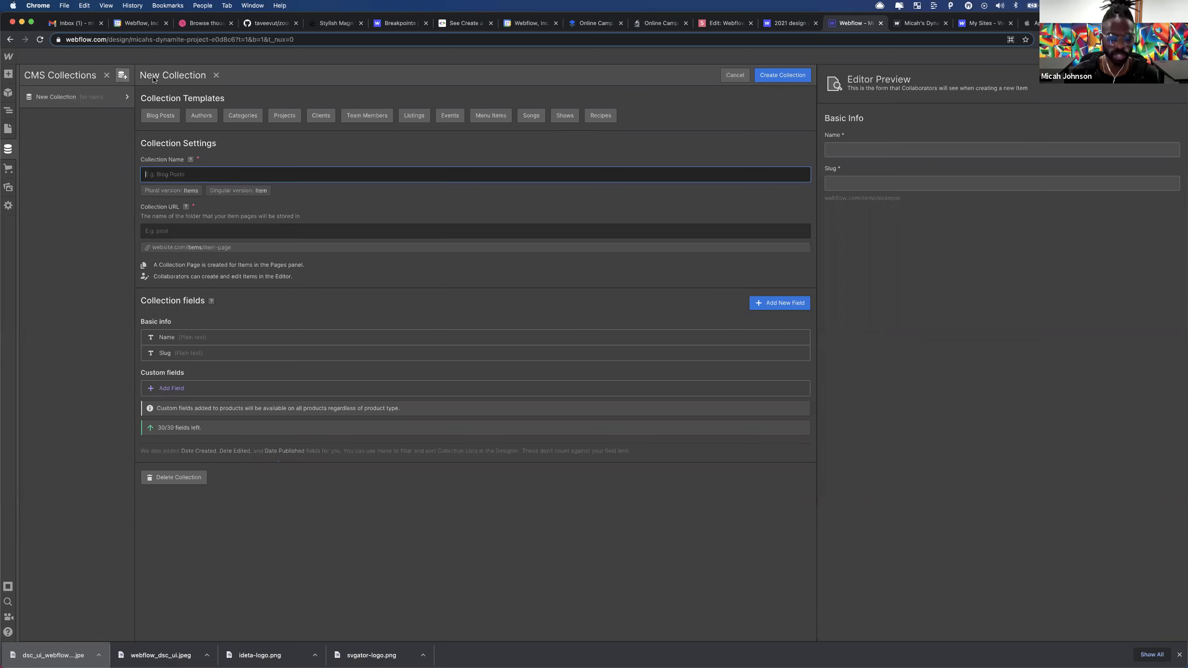
{"action": "type", "text": "Poor"}
{"action": "key", "text": "BackSpace"}
{"action": "key", "text": "BackSpace"}
{"action": "type", "text": "rtfolio"}
{"action": "key", "text": "super+a"}
{"action": "type", "text": "P"}
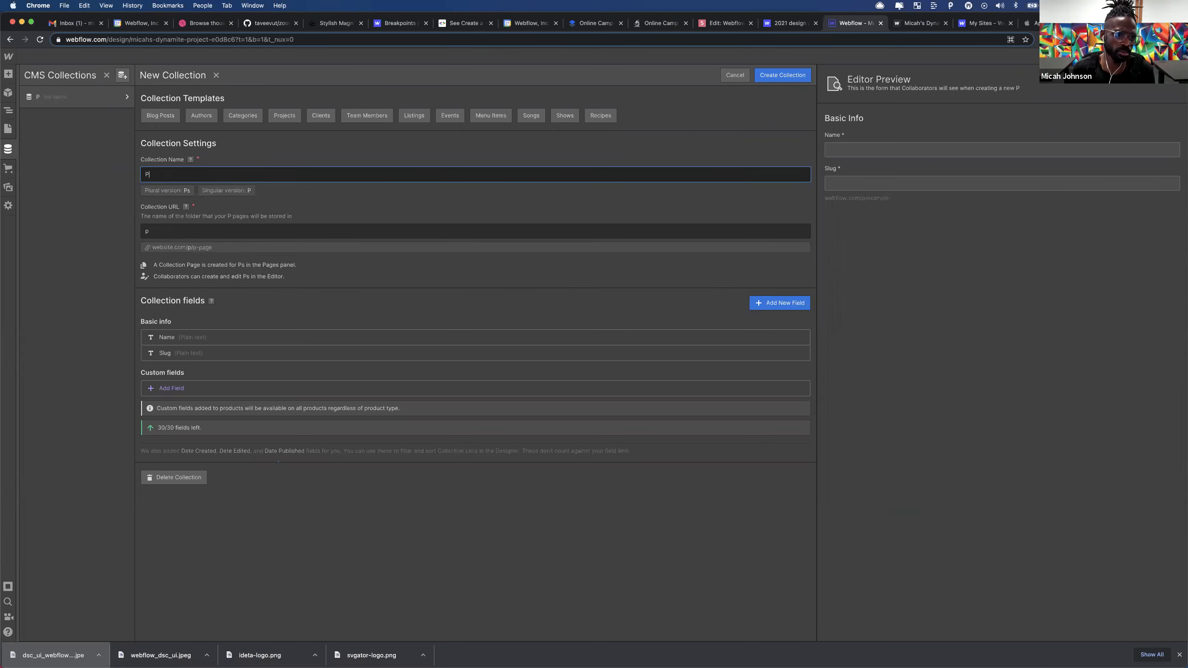
{"action": "type", "text": "rojects"}
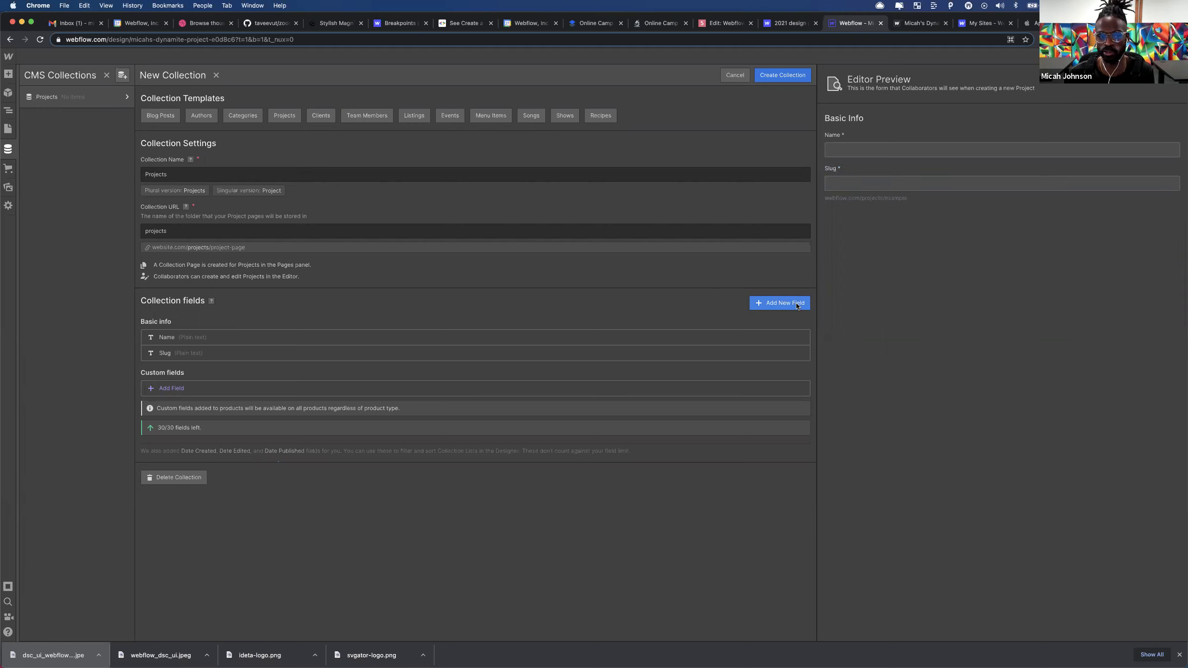
- Add an image field labelled Main image to the Projects collection and save the field
{"action": "left_click", "coordinate": [162, 388]}
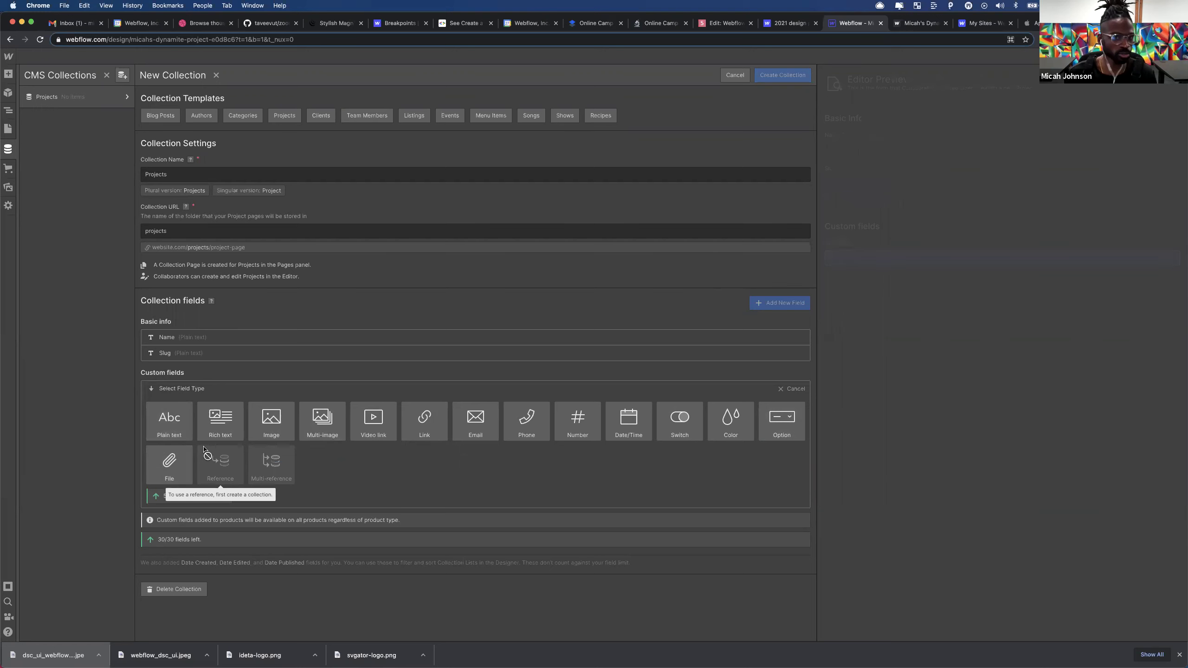
{"action": "left_click", "coordinate": [271, 425]}
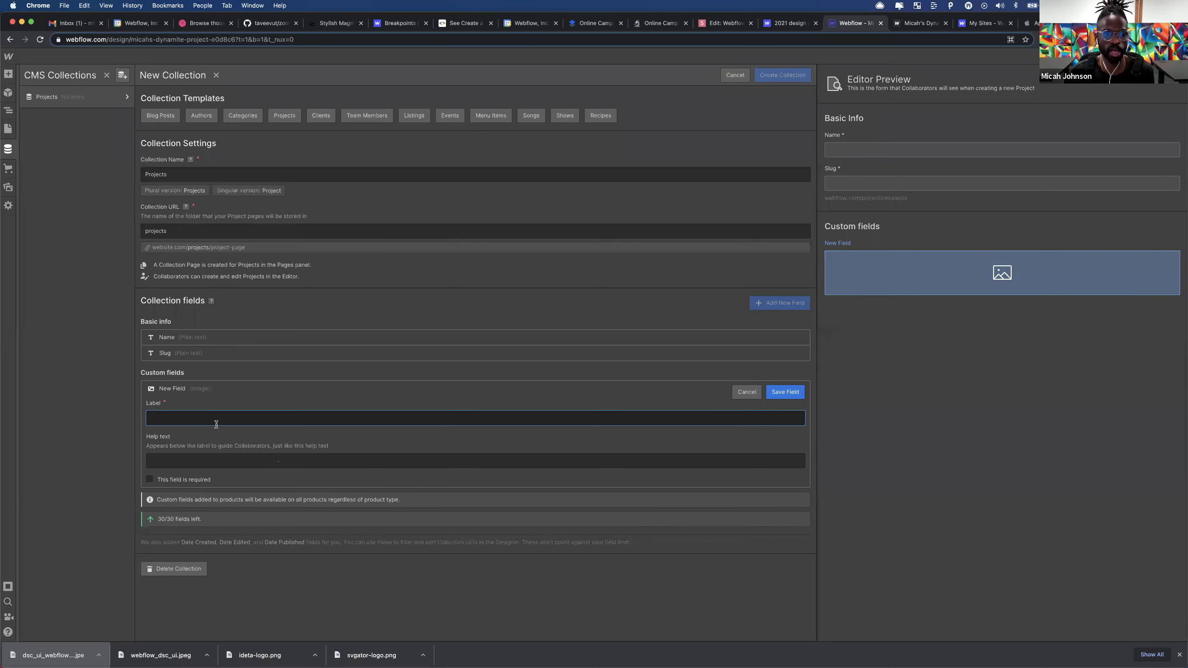
{"action": "type", "text": "Hro"}
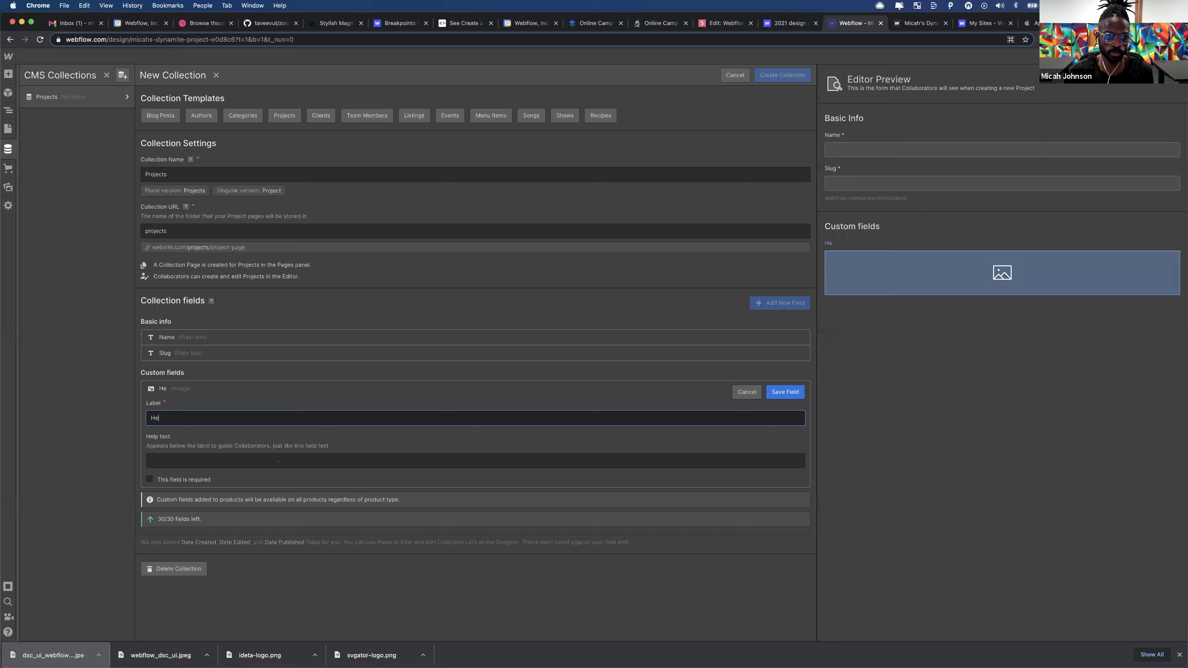
{"action": "type", "text": "Image"}
{"action": "key", "text": "super+a"}
{"action": "type", "text": "Main image"}
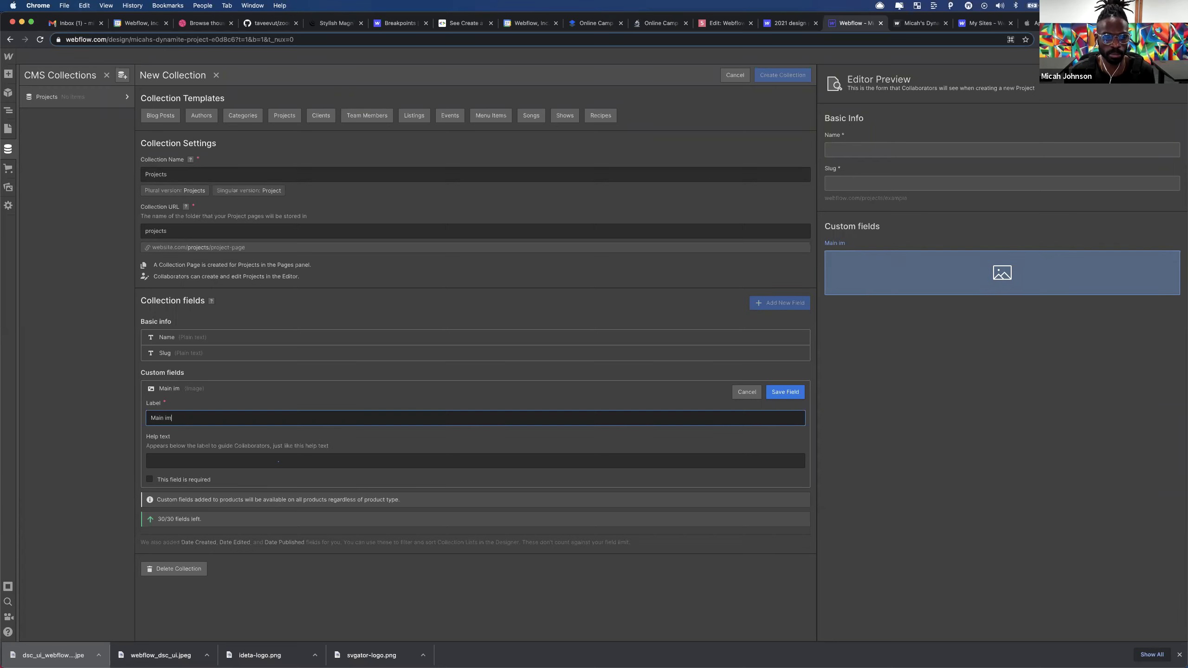
{"action": "left_click", "coordinate": [781, 393]}
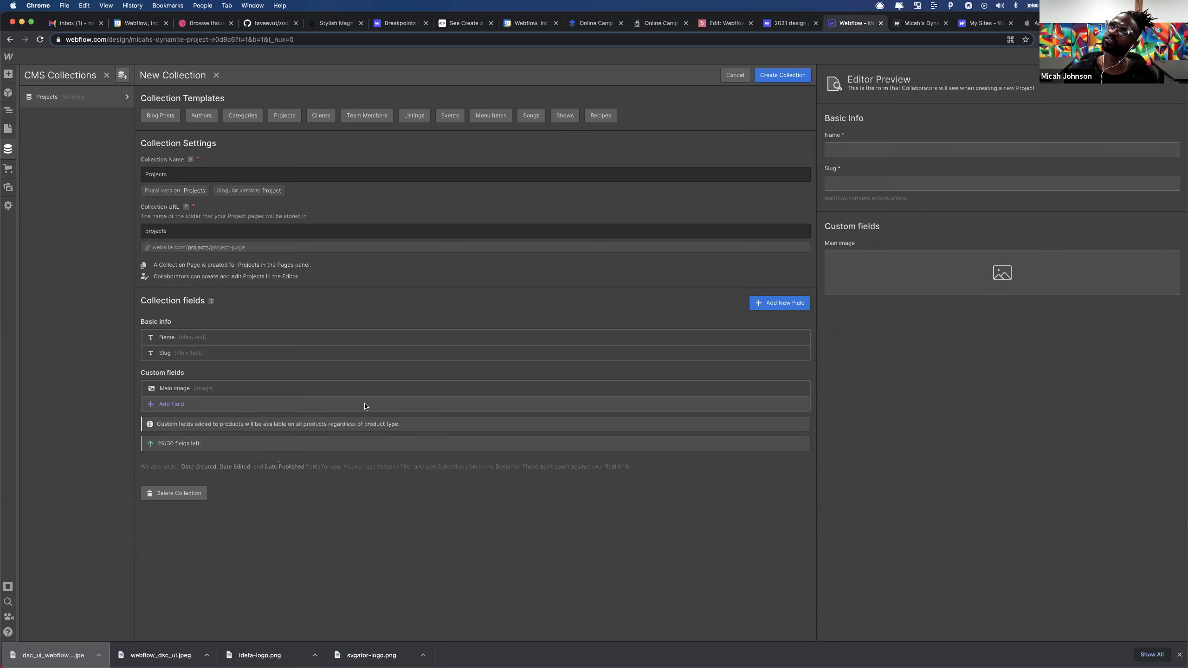
- Add a Date/Time field labelled Created date to the Projects collection and save the field
{"action": "left_click", "coordinate": [182, 404]}
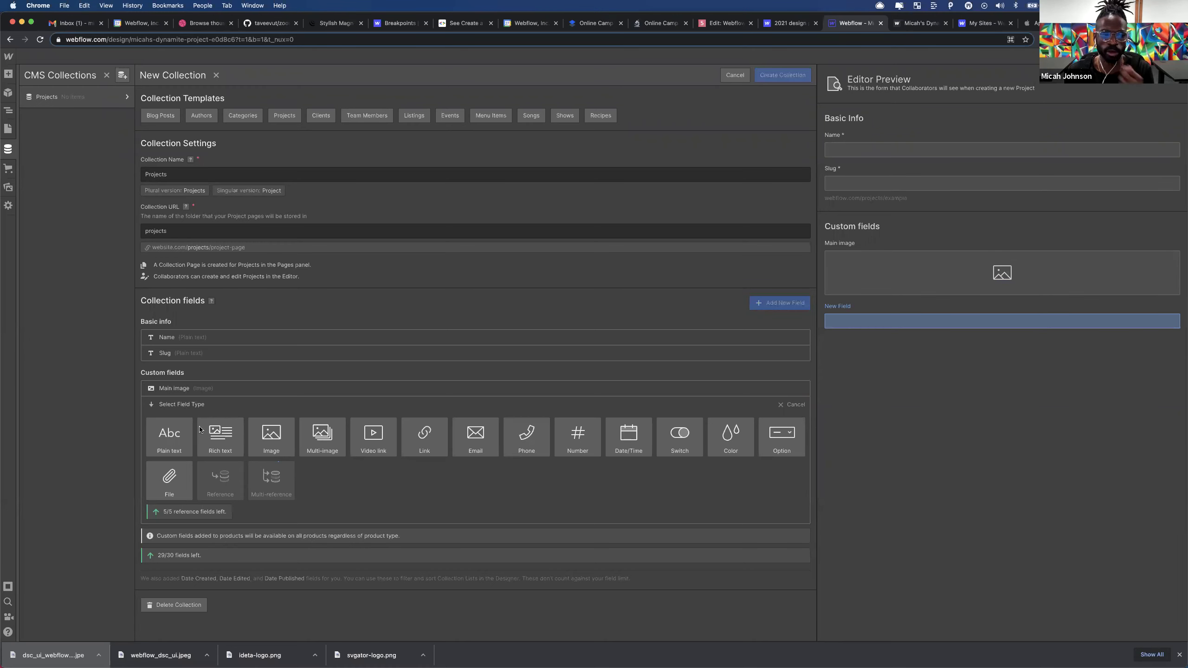
{"action": "mouse_move", "coordinate": [217, 442]}
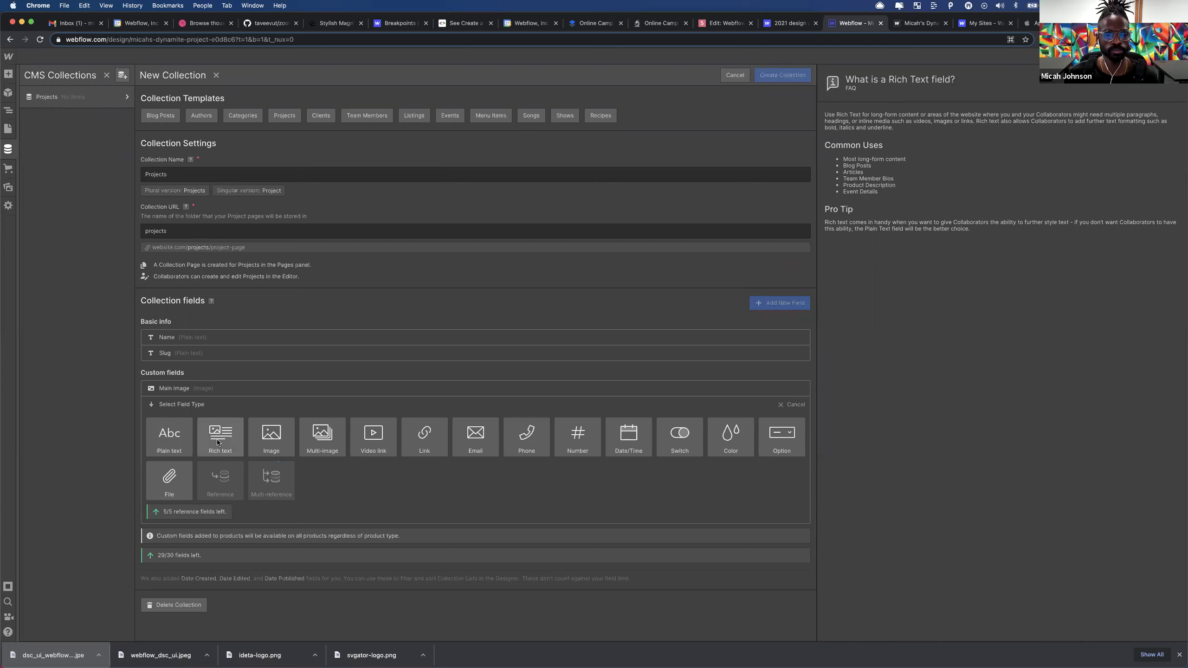
{"action": "mouse_move", "coordinate": [632, 443]}
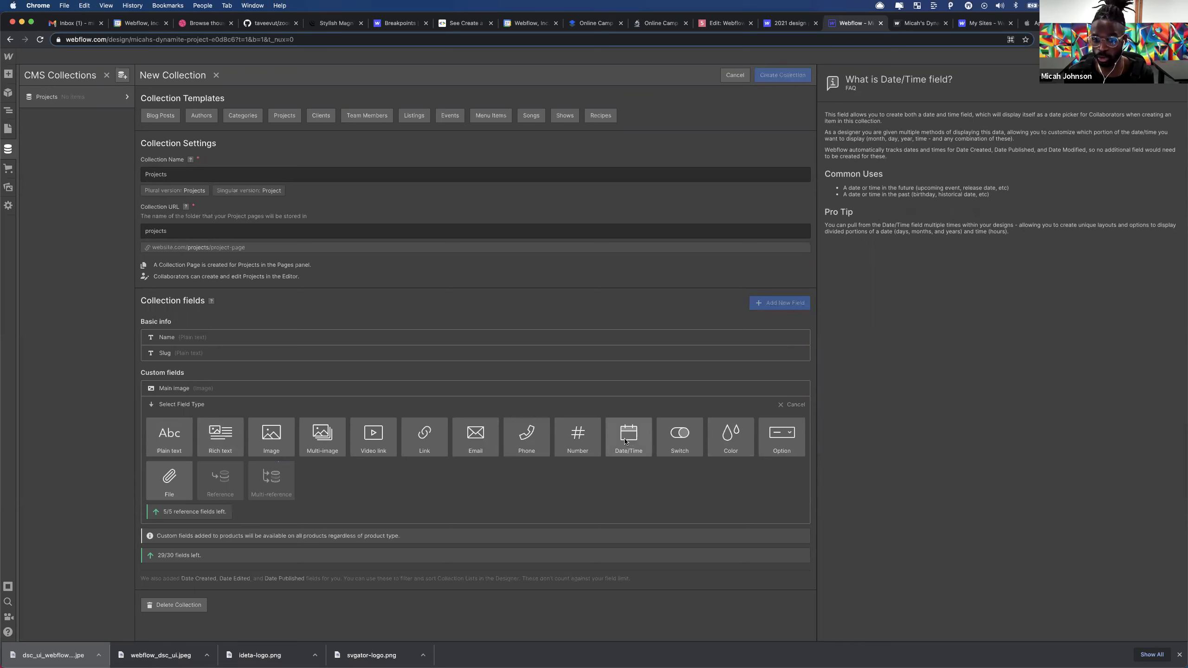
{"action": "left_click", "coordinate": [625, 441]}
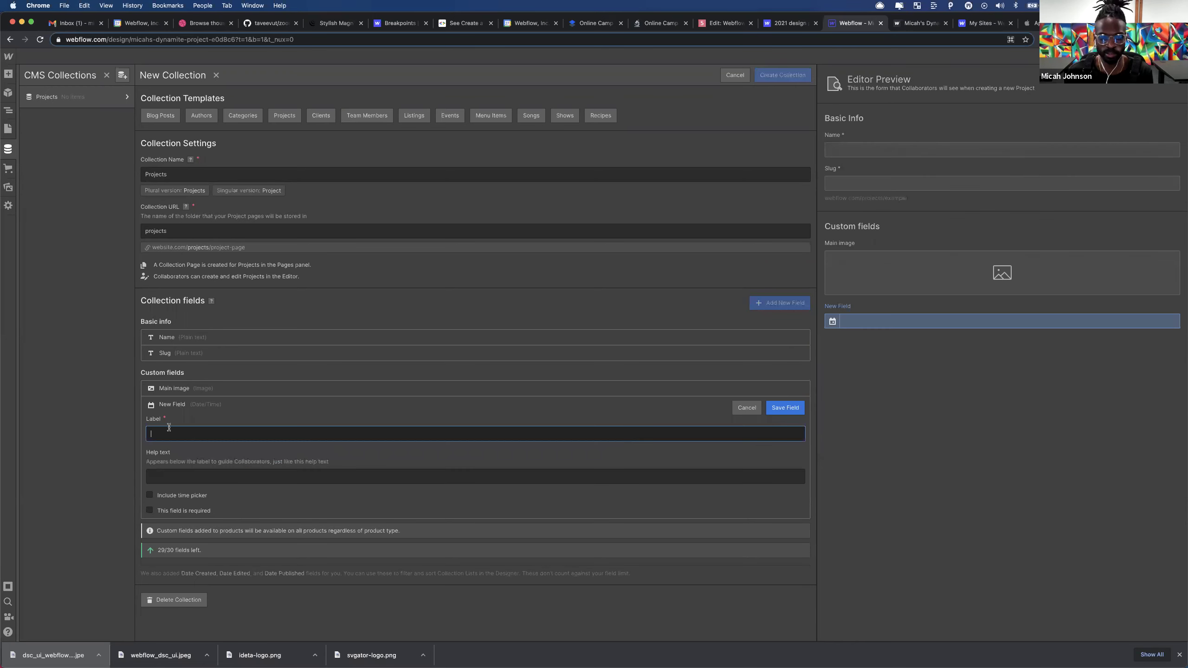
{"action": "type", "text": "Creetee"}
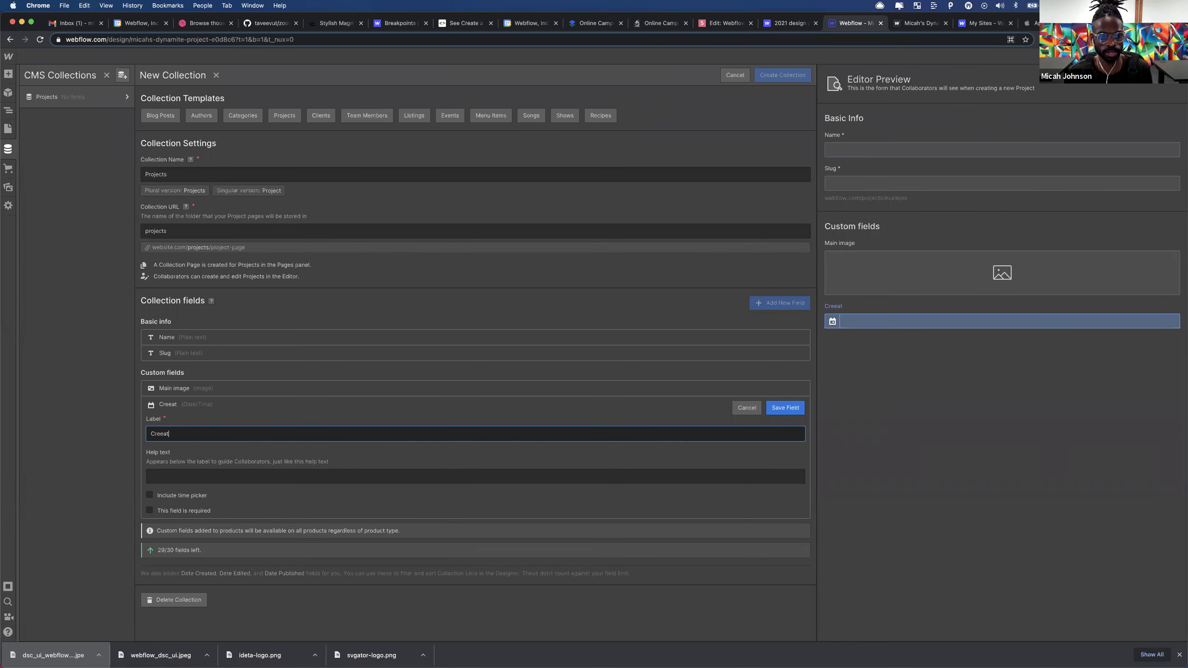
{"action": "key", "text": "BackSpace"}
{"action": "key", "text": "BackSpace"}
{"action": "type", "text": "at"}
{"action": "key", "text": "BackSpace"}
{"action": "key", "text": "BackSpace"}
{"action": "type", "text": "ted da"}
{"action": "left_click", "coordinate": [784, 407]}
- Add a rich text field labelled Description to the Projects collection and save the field
{"action": "left_click", "coordinate": [182, 418]}
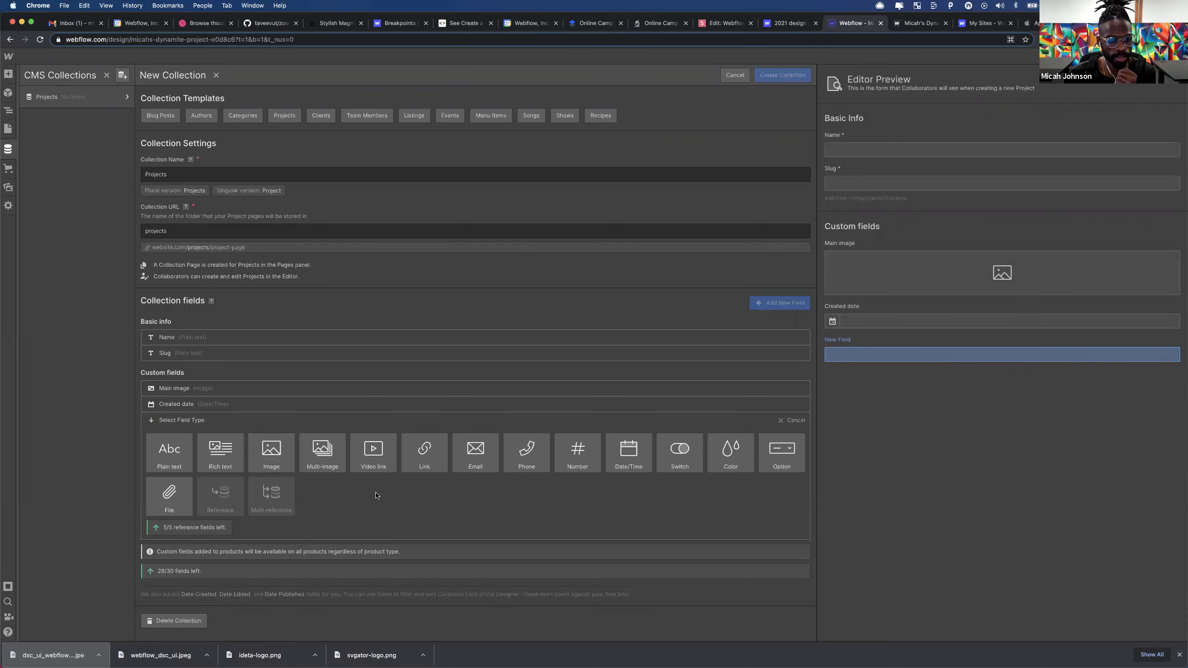
{"action": "left_click", "coordinate": [212, 454]}
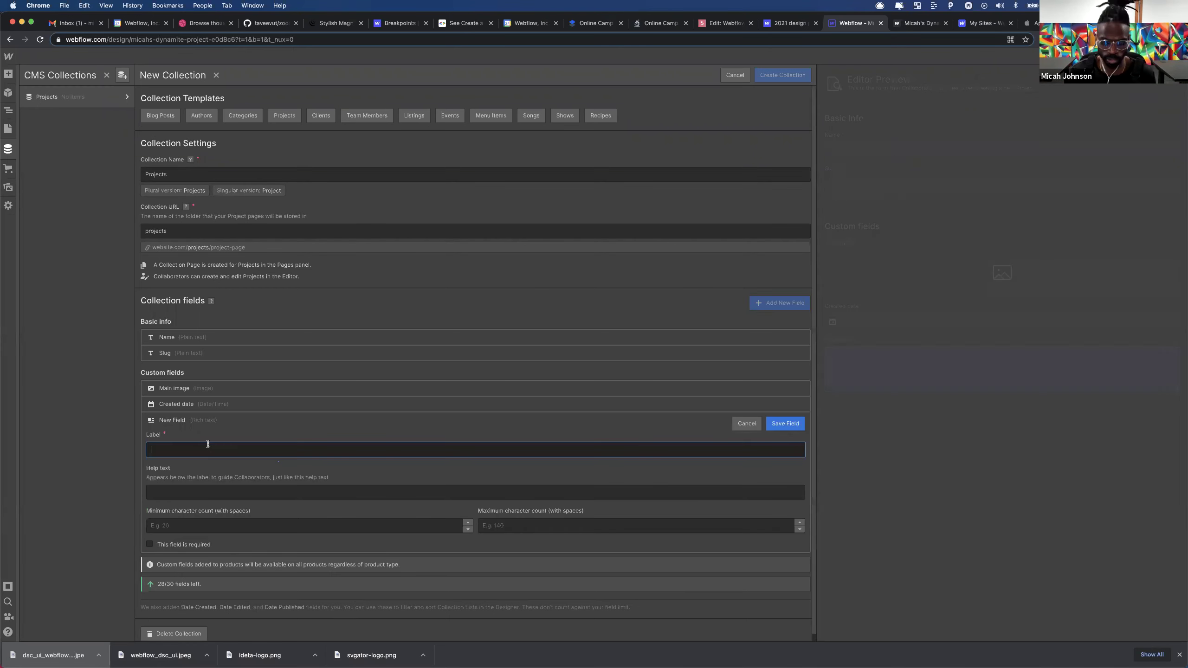
{"action": "type", "text": "Description"}
{"action": "left_click", "coordinate": [779, 423]}
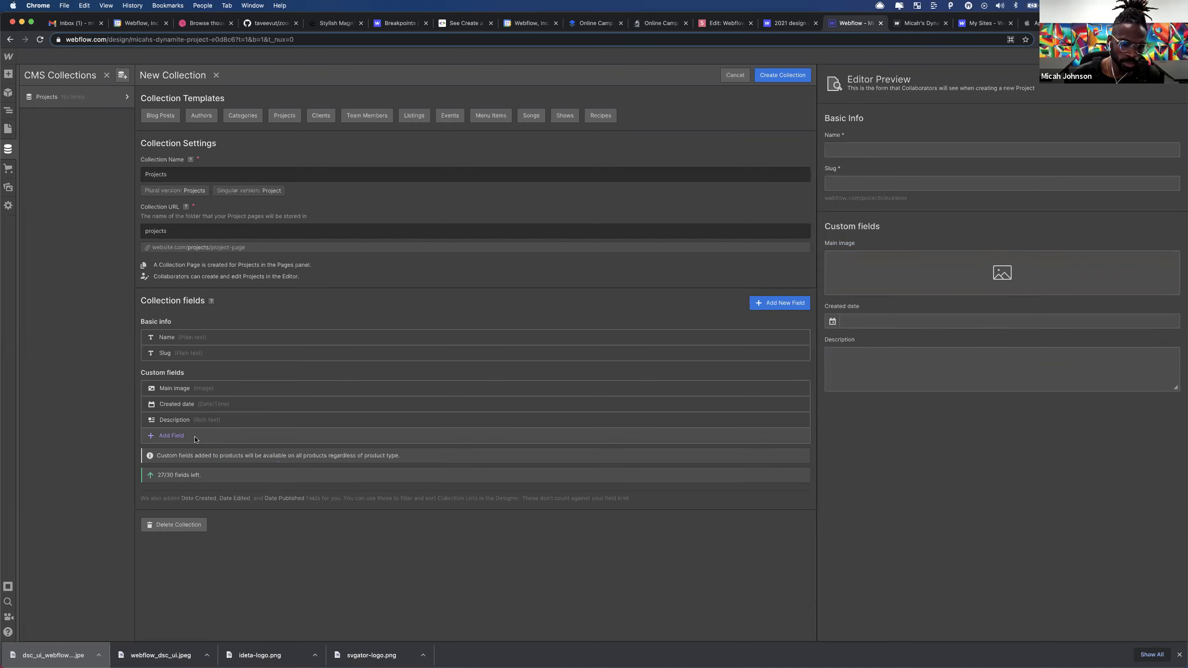
- Open the field type choices for another custom field in the Projects collection
{"action": "left_click", "coordinate": [195, 437]}
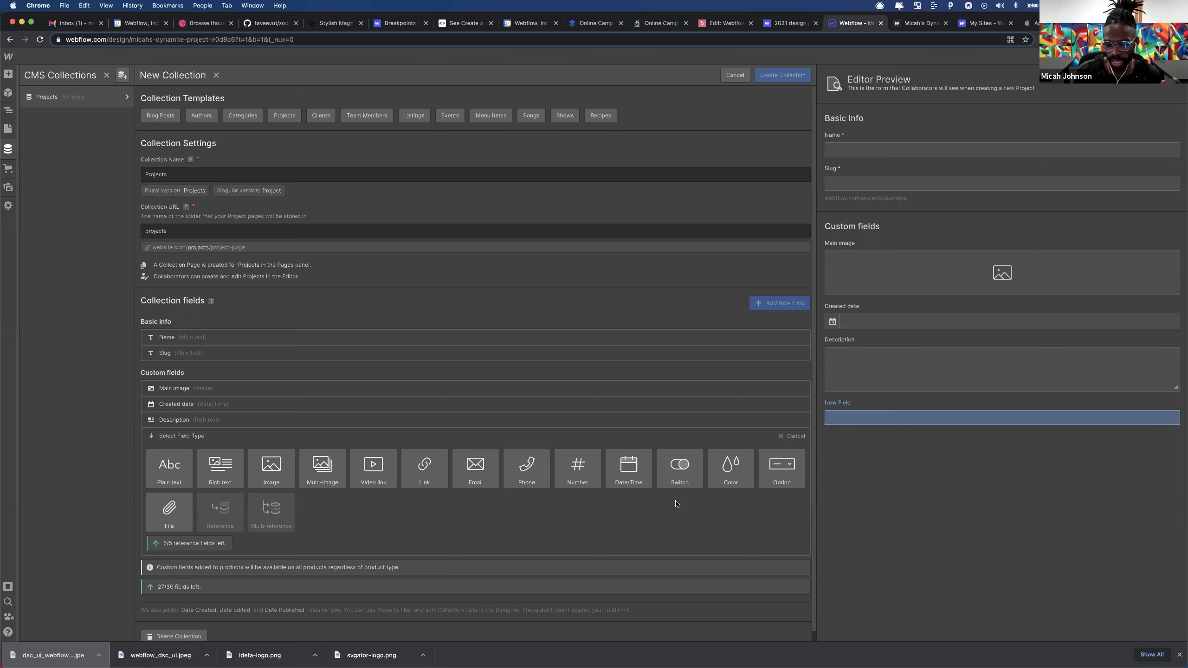
- Add a Switch field labelled "Featured?" to the collection's custom fields and save it
{"action": "mouse_move", "coordinate": [682, 481]}
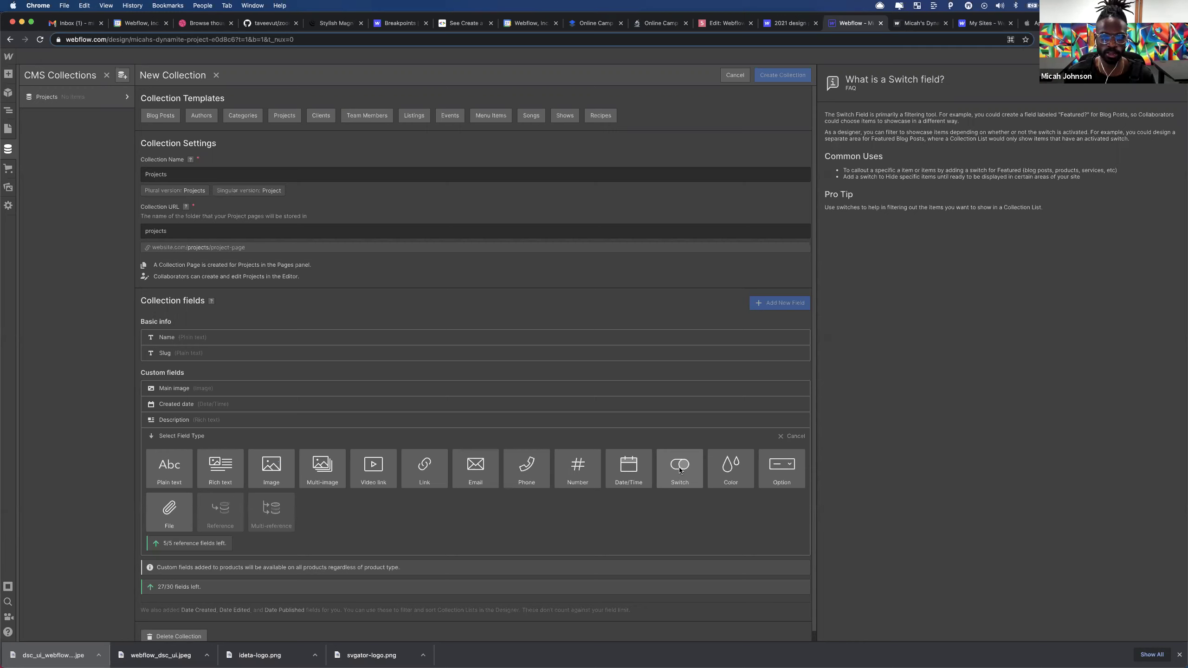
{"action": "left_click", "coordinate": [679, 470]}
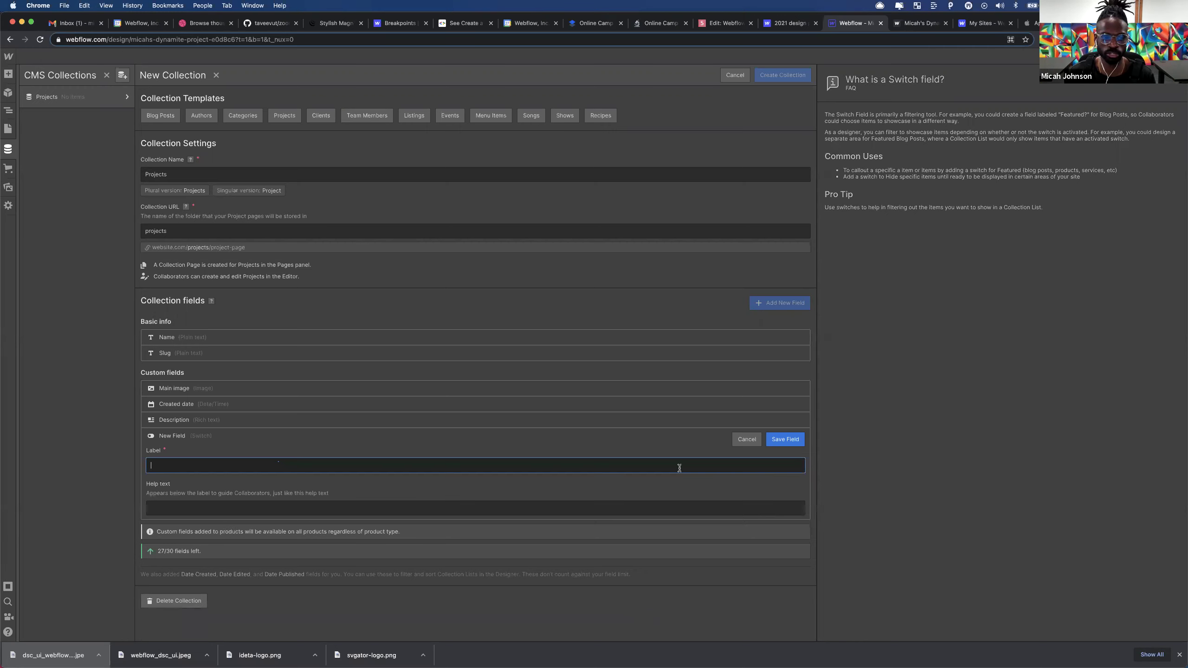
{"action": "type", "text": "Feat"}
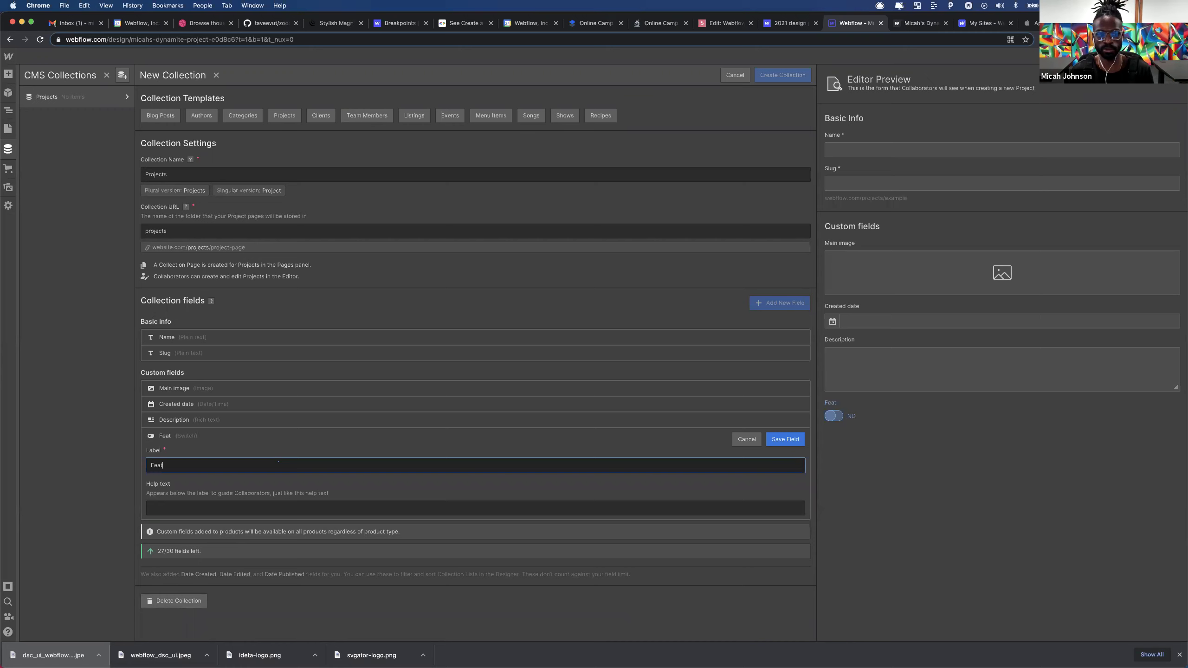
{"action": "type", "text": "ured?"}
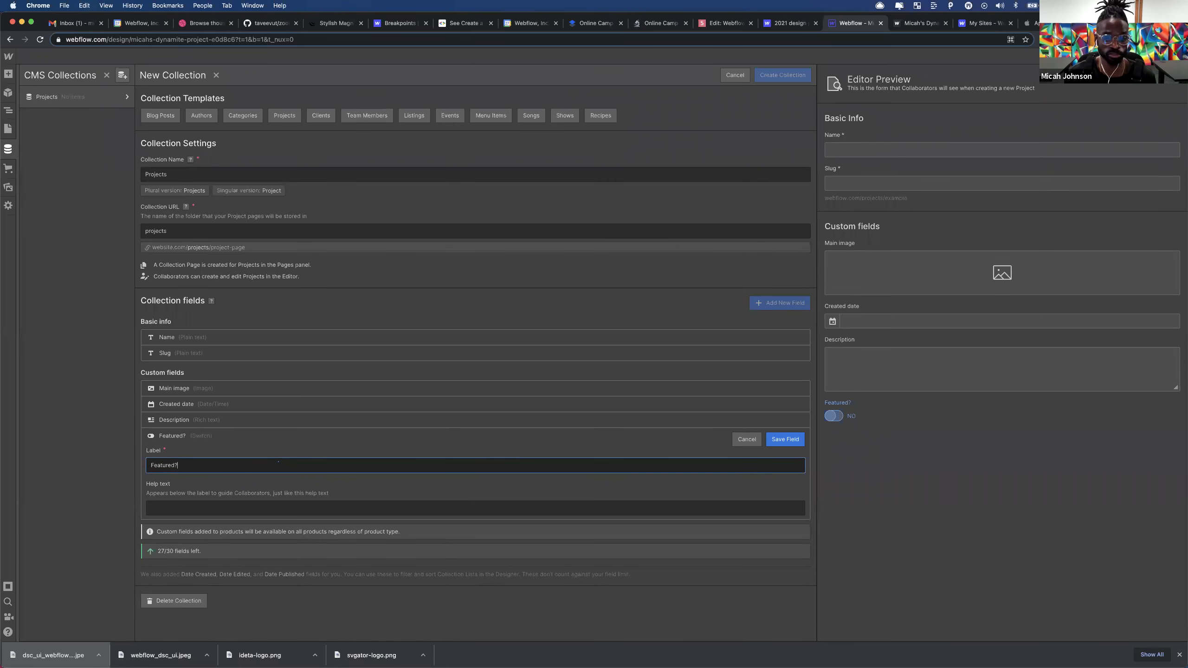
{"action": "left_click", "coordinate": [790, 441]}
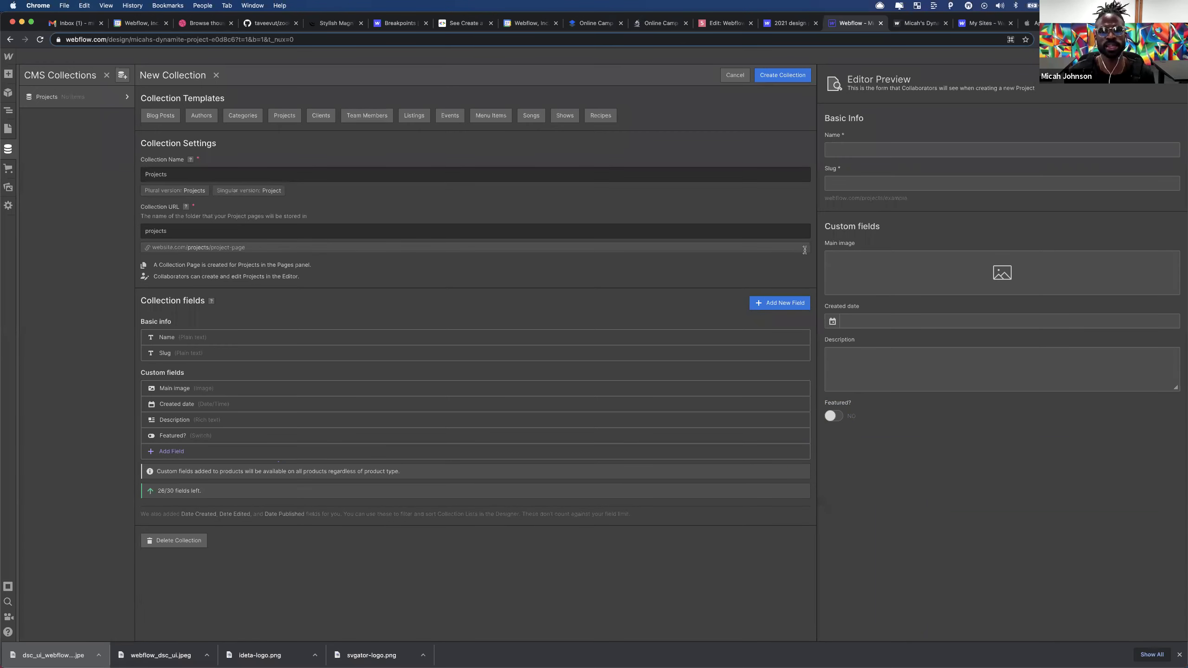
- Create the Projects collection and populate it with 5 sample items
{"action": "left_click", "coordinate": [776, 81]}
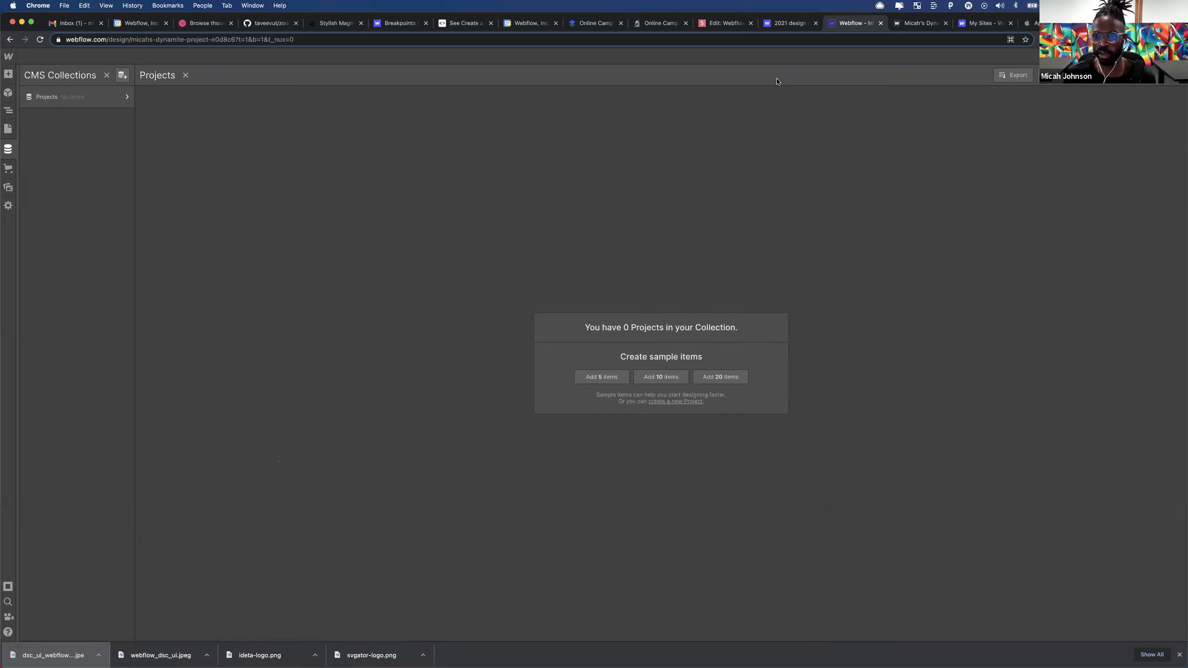
{"action": "left_click", "coordinate": [604, 381]}
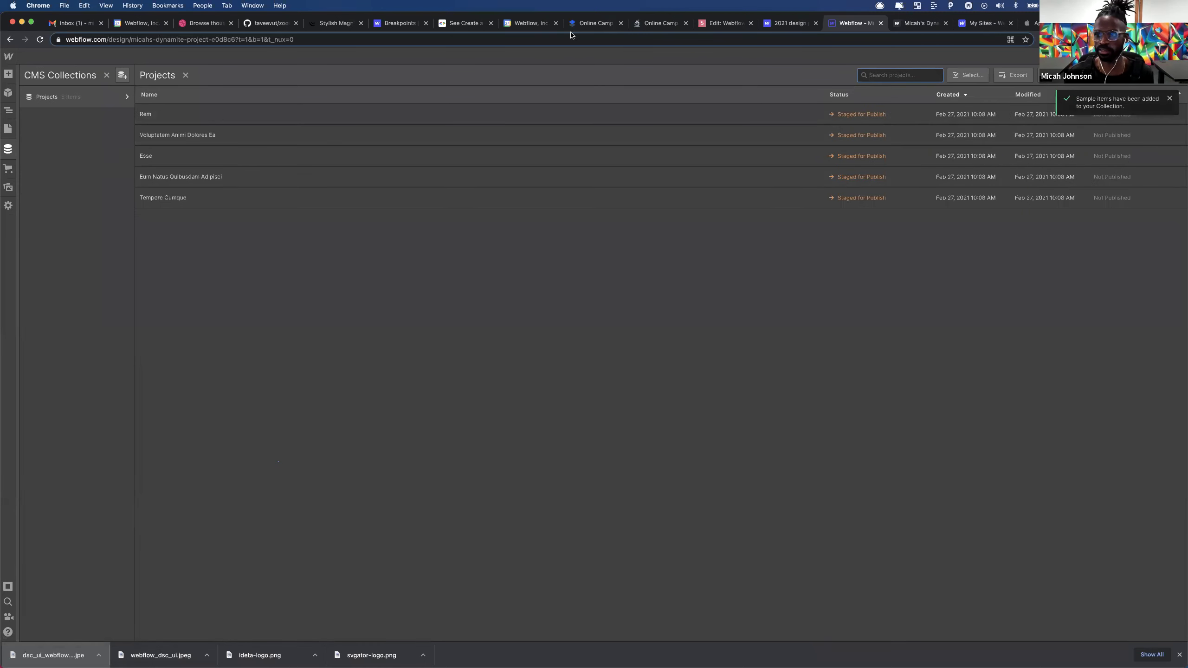
- Review the fields of the first four sample projects, including image, description and the Featured? switch
{"action": "left_click", "coordinate": [660, 112]}
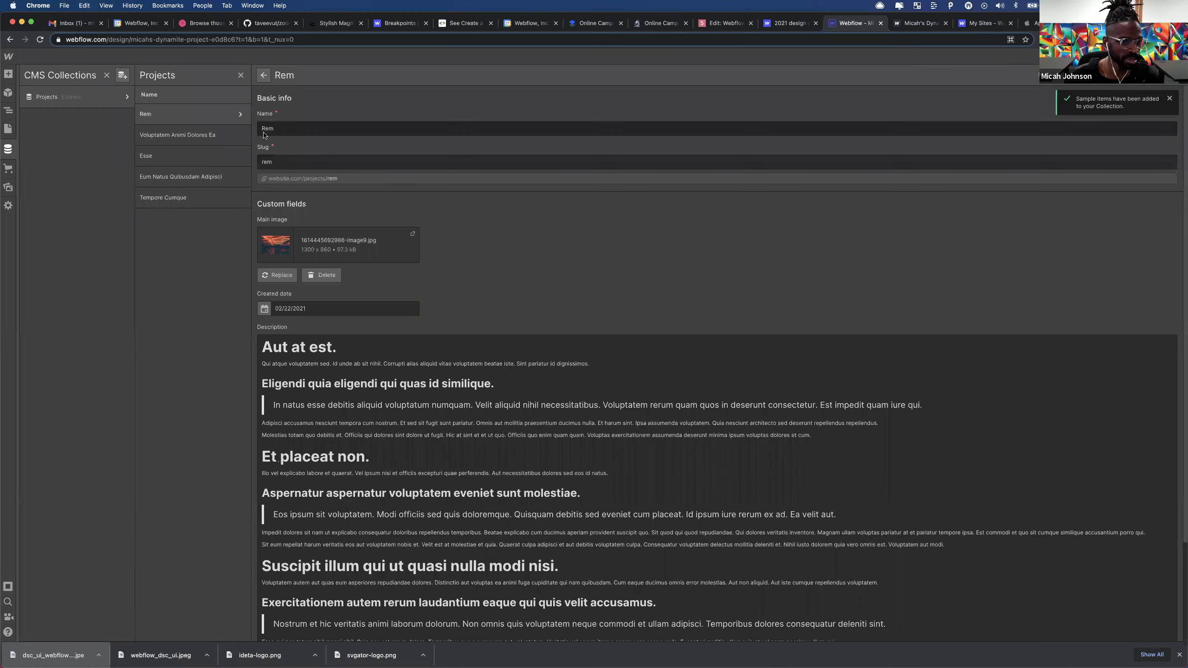
{"action": "scroll", "coordinate": [274, 150], "scroll_direction": "down", "scroll_amount": 5}
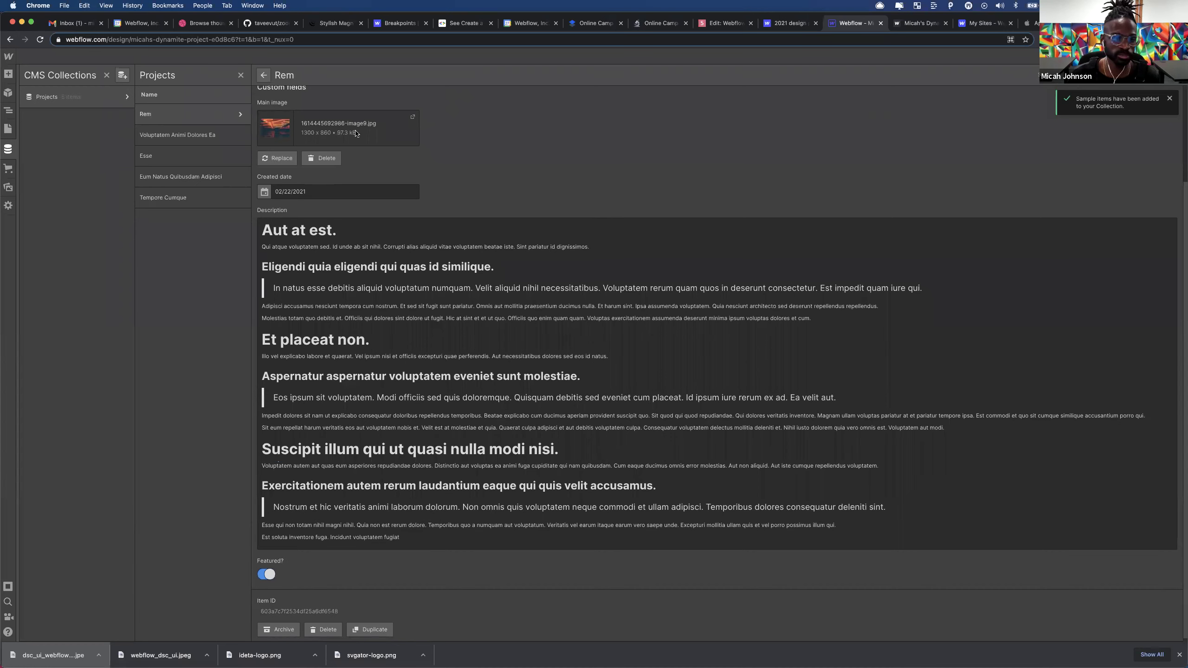
{"action": "scroll", "coordinate": [267, 226], "scroll_direction": "down", "scroll_amount": 1}
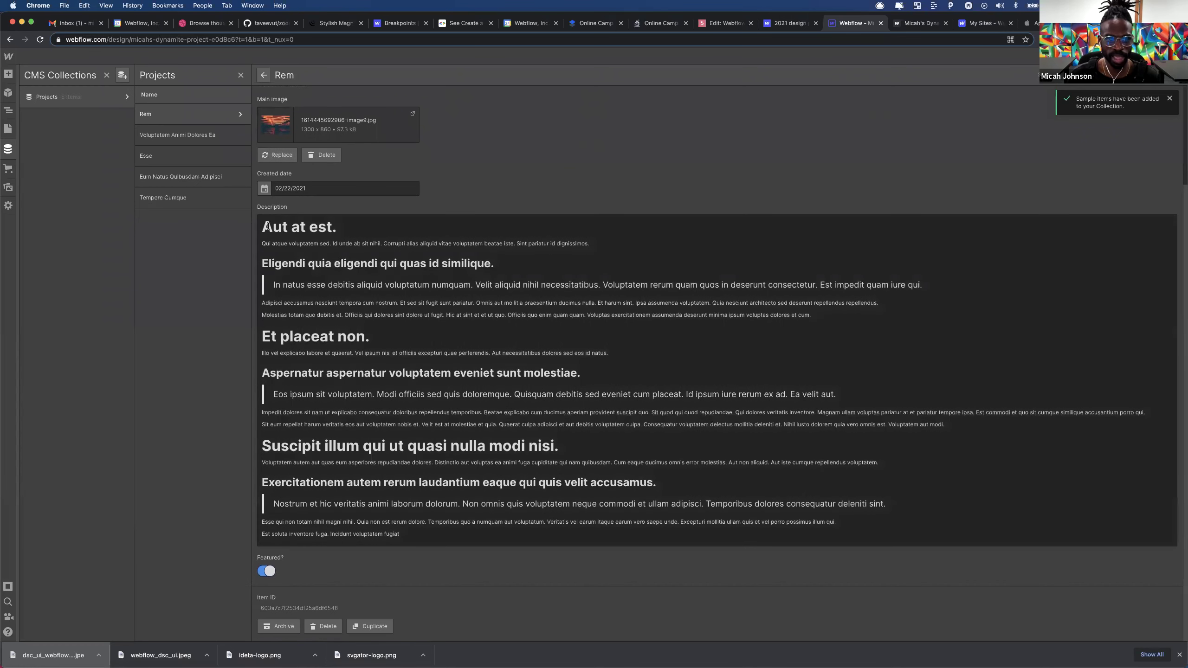
{"action": "left_click", "coordinate": [612, 243]}
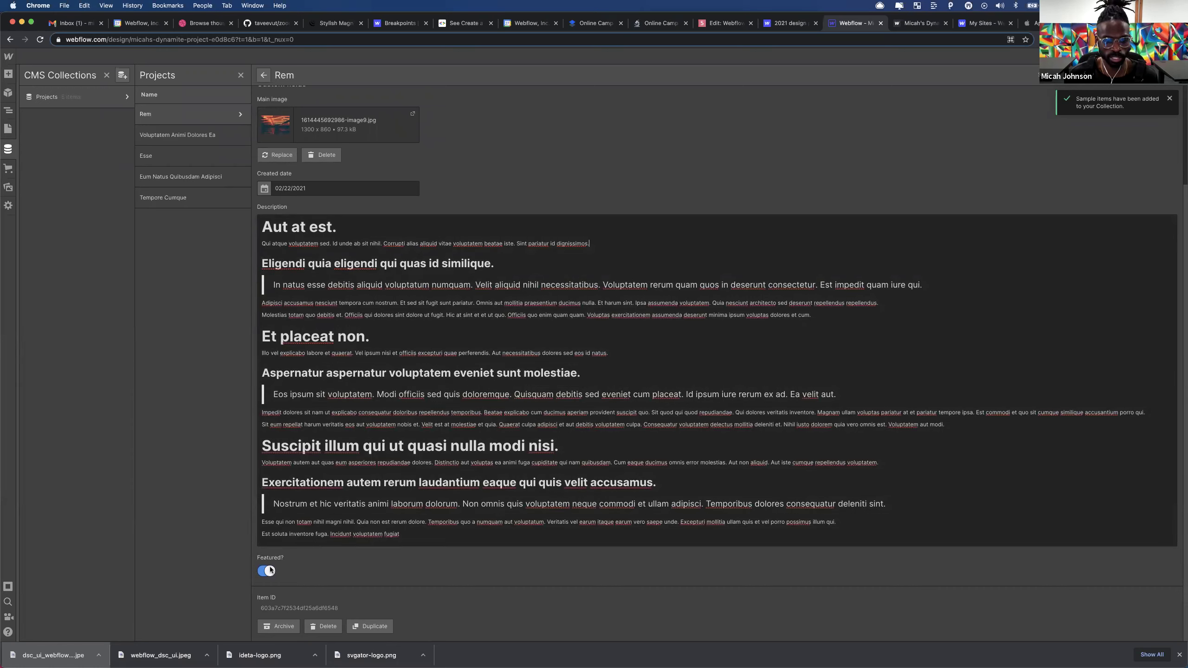
{"action": "left_click", "coordinate": [188, 141]}
{"action": "left_click", "coordinate": [195, 158]}
{"action": "scroll", "coordinate": [317, 506], "scroll_direction": "down", "scroll_amount": 3}
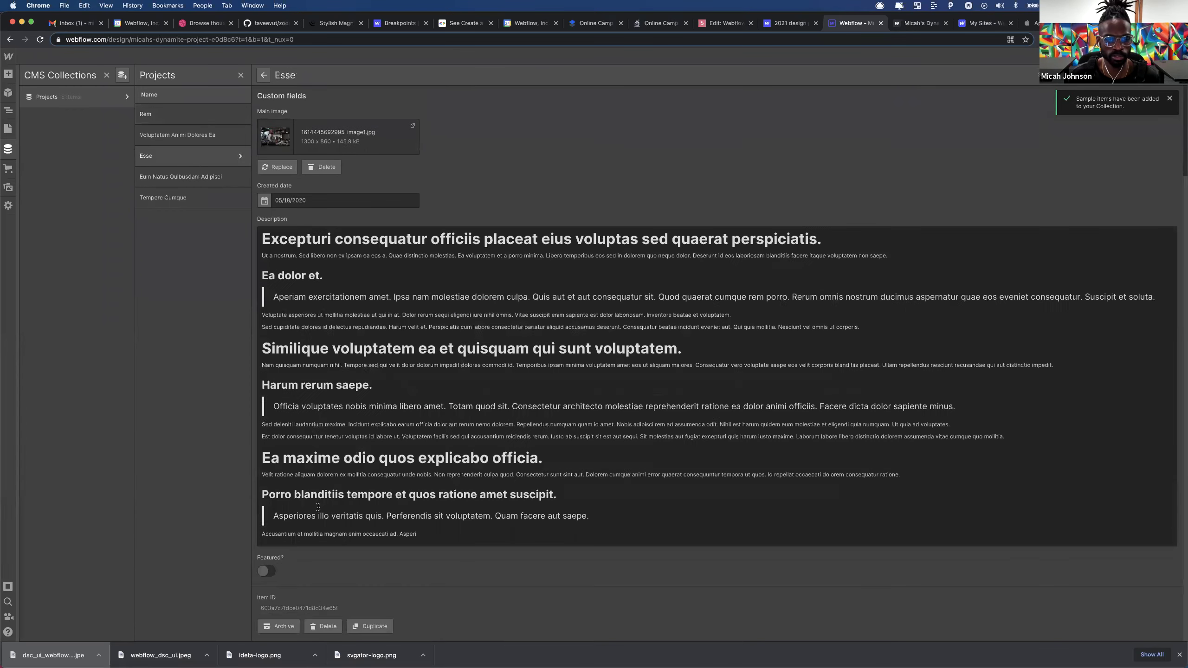
{"action": "left_click", "coordinate": [193, 174]}
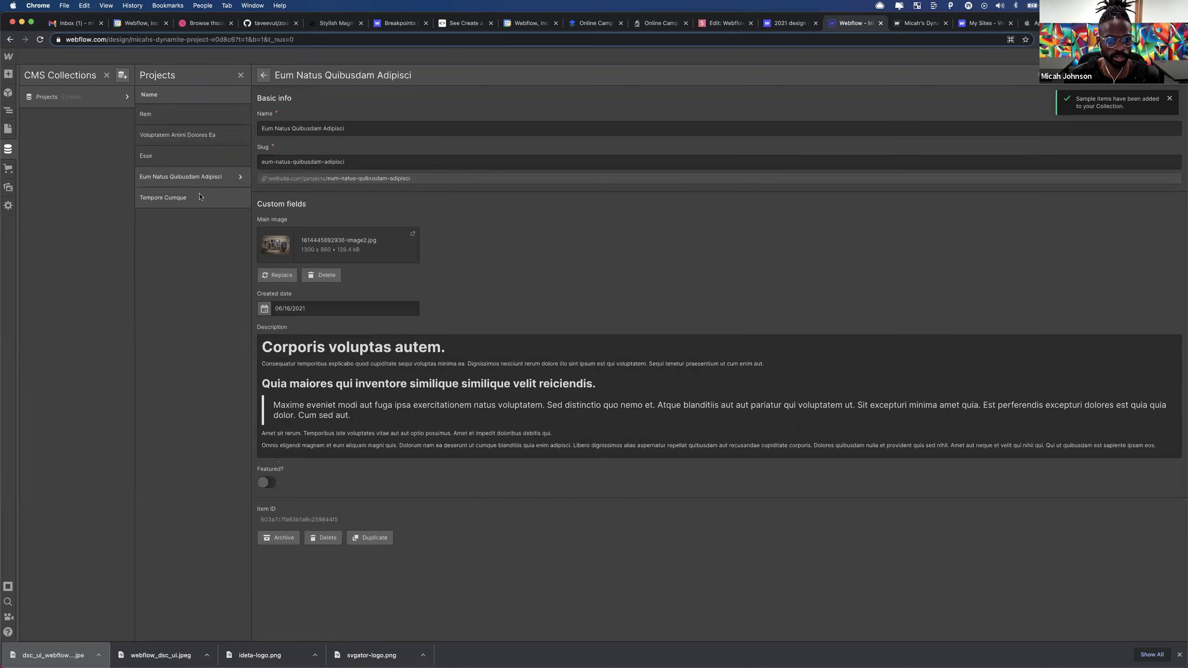
- Toggle the Featured? switch of the Tempore Cumque project and save the item
{"action": "left_click", "coordinate": [200, 197]}
{"action": "scroll", "coordinate": [336, 287], "scroll_direction": "down", "scroll_amount": 3}
{"action": "left_click", "coordinate": [266, 571]}
{"action": "key", "text": "super+s"}
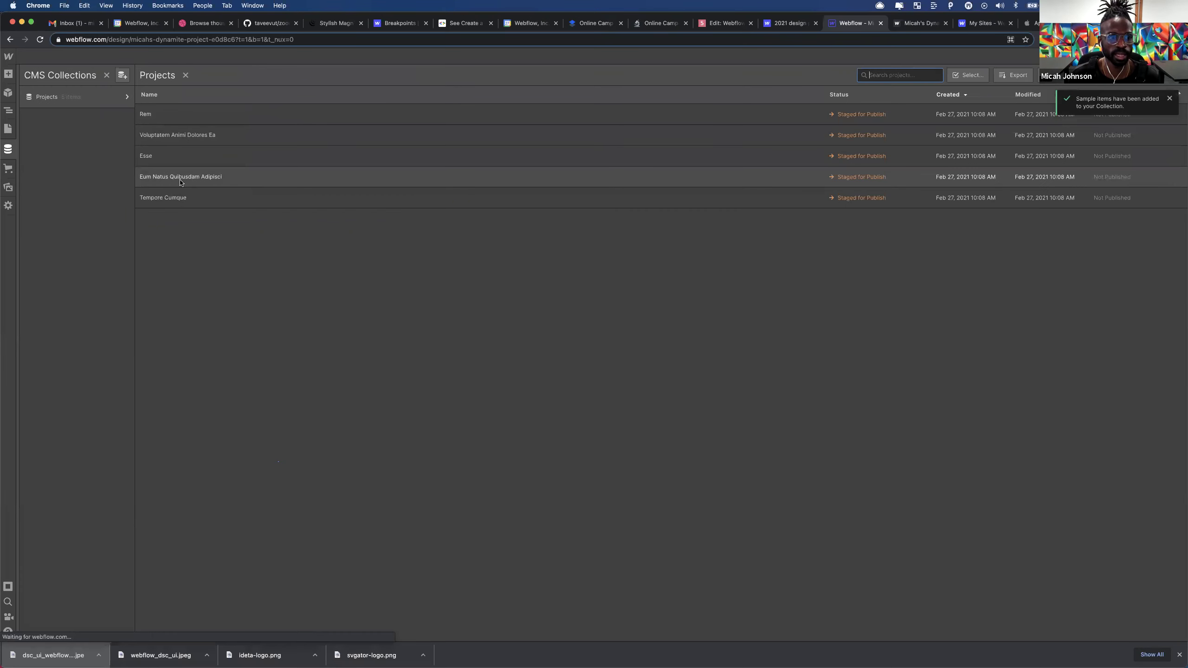
- Turn on Featured? for the Eum Natus Quibusdam Adipisci project and save the item
{"action": "left_click", "coordinate": [180, 182]}
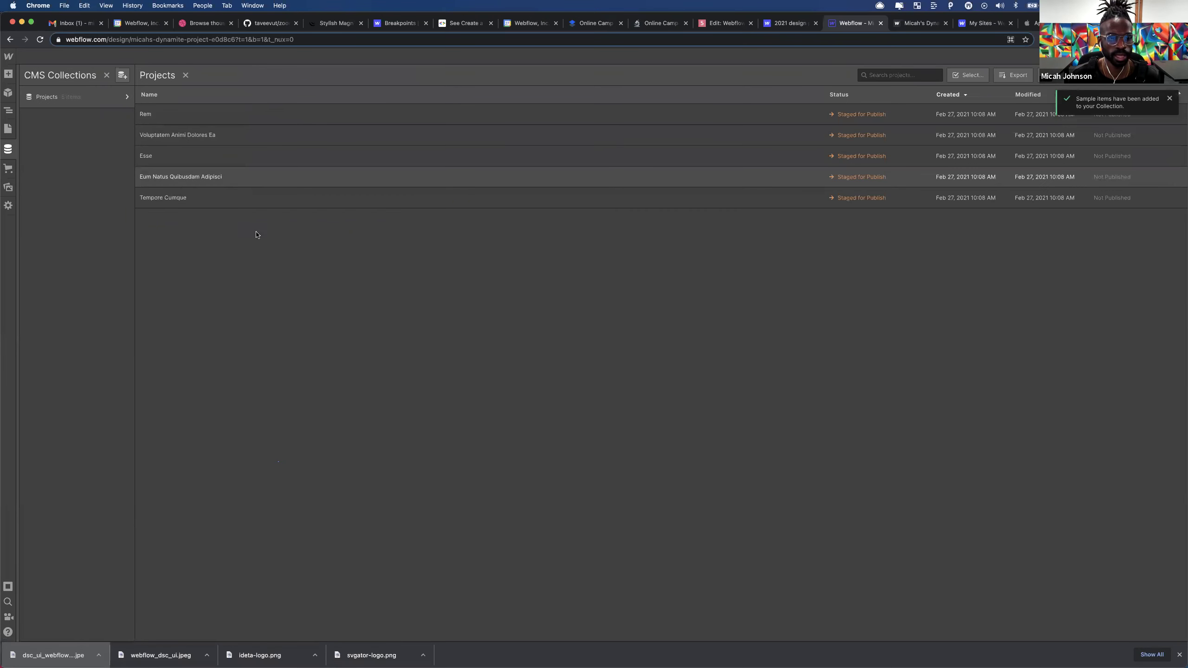
{"action": "left_click", "coordinate": [265, 482]}
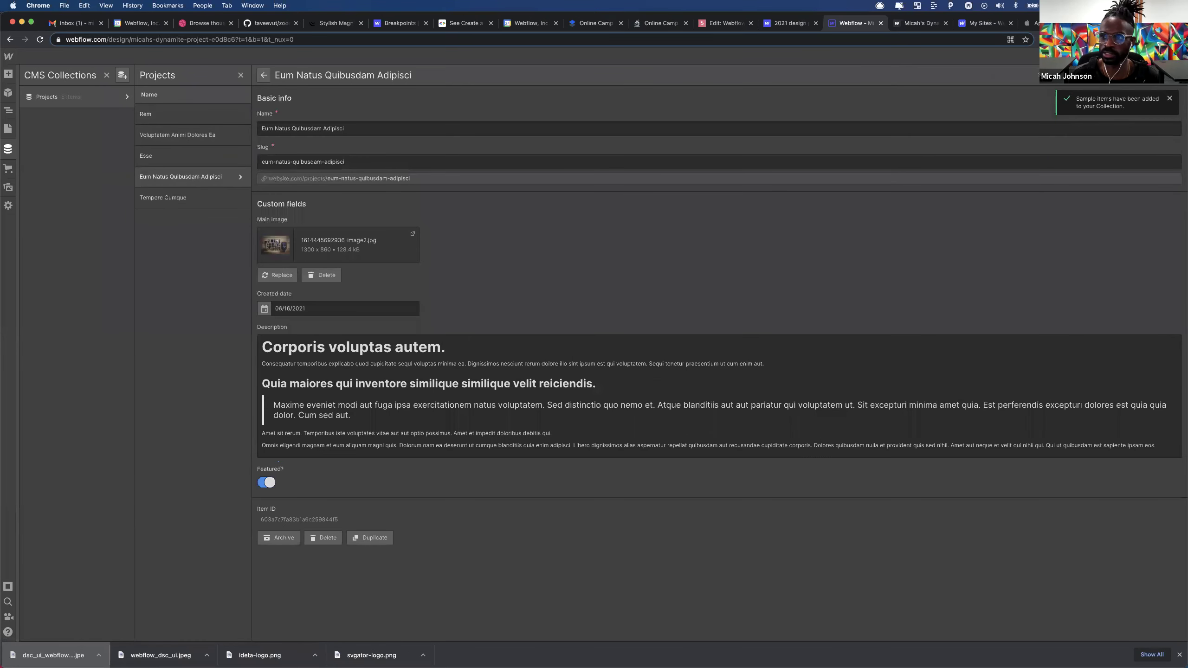
{"action": "key", "text": "super+s"}
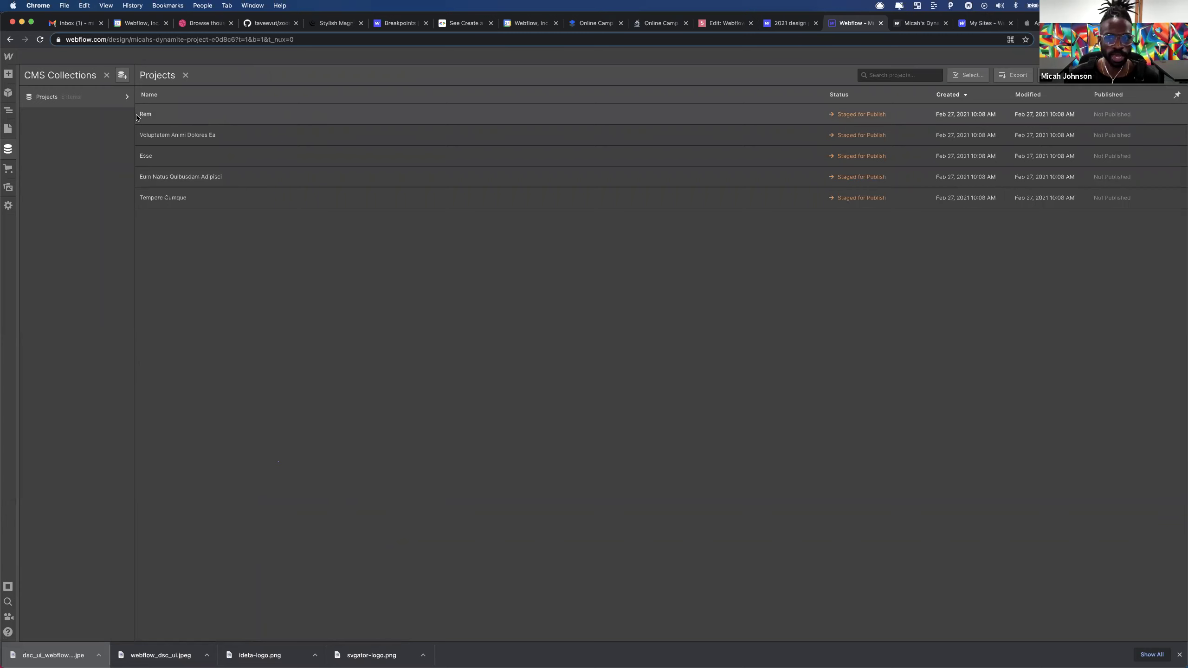
{"action": "left_click", "coordinate": [966, 78]}
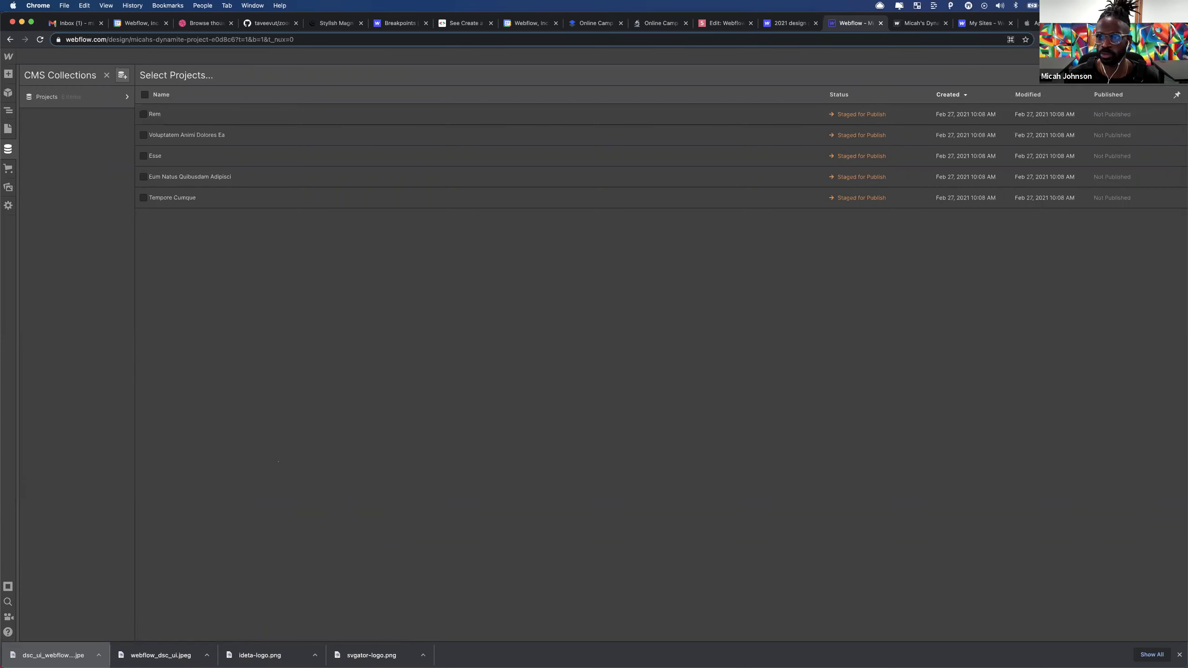
{"action": "left_click", "coordinate": [8, 149]}
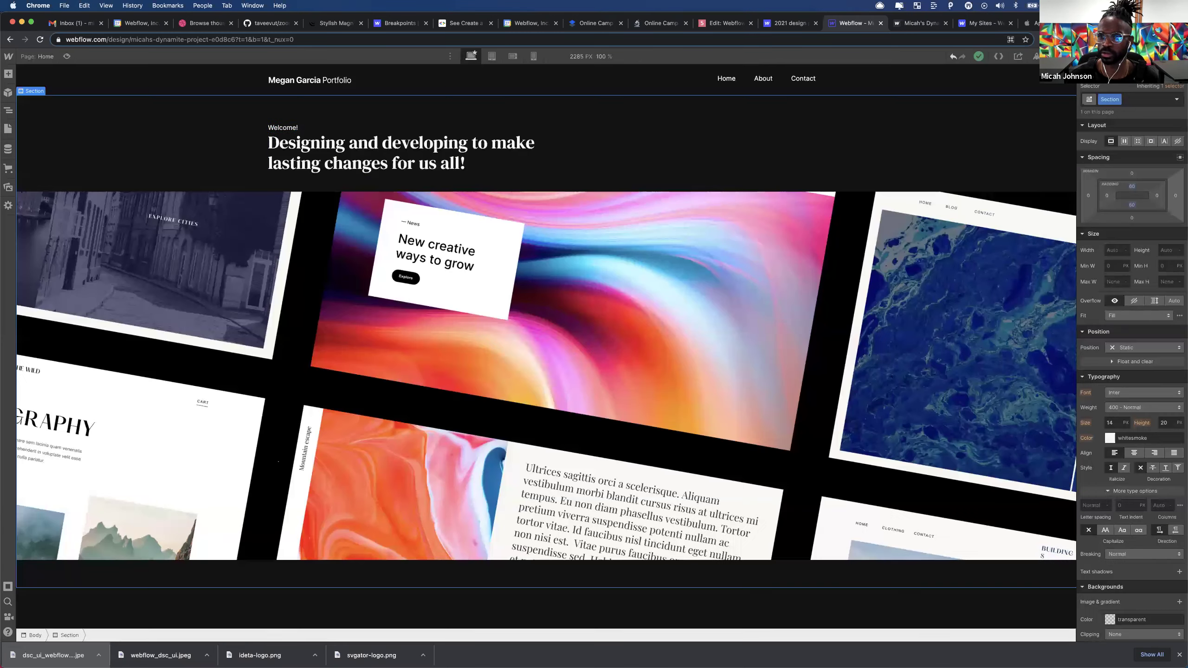
{"action": "left_click", "coordinate": [8, 153]}
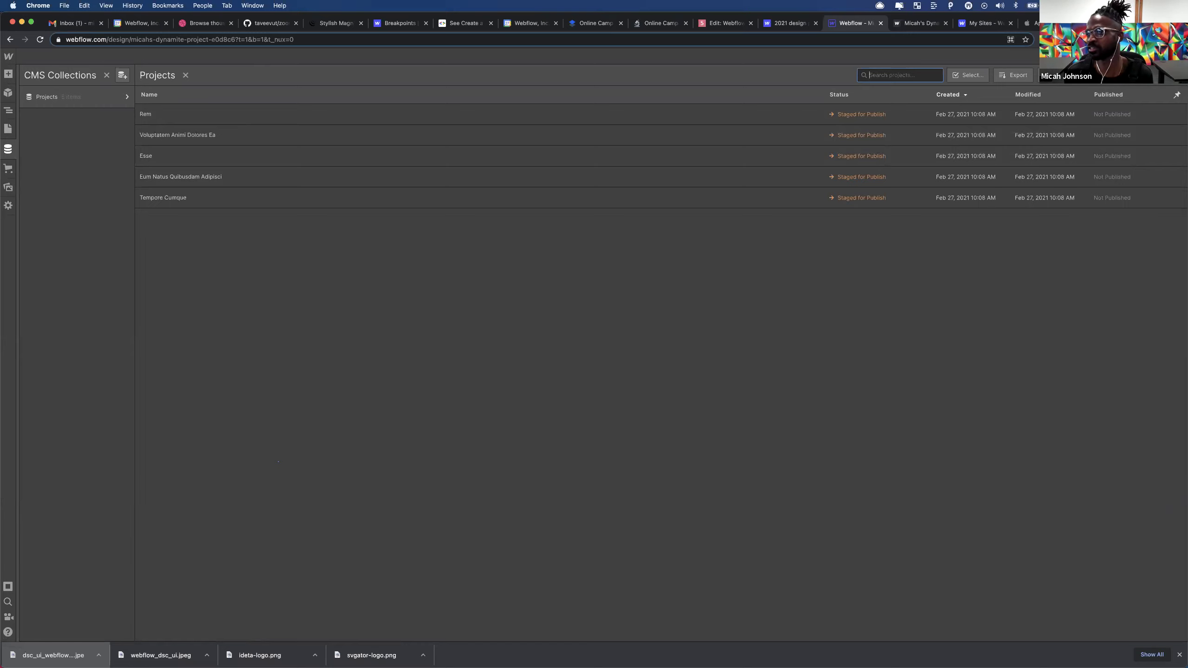
- Start a new project item named "The best project I've ever made"
{"action": "left_click", "coordinate": [1059, 75]}
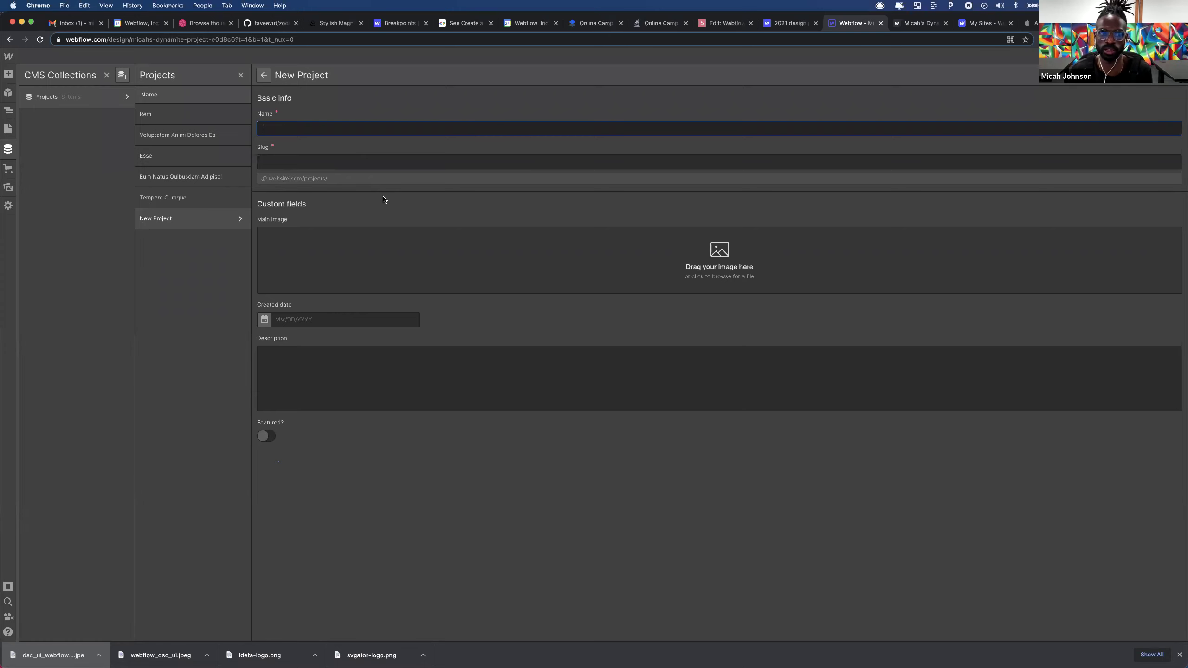
{"action": "type", "text": "The"}
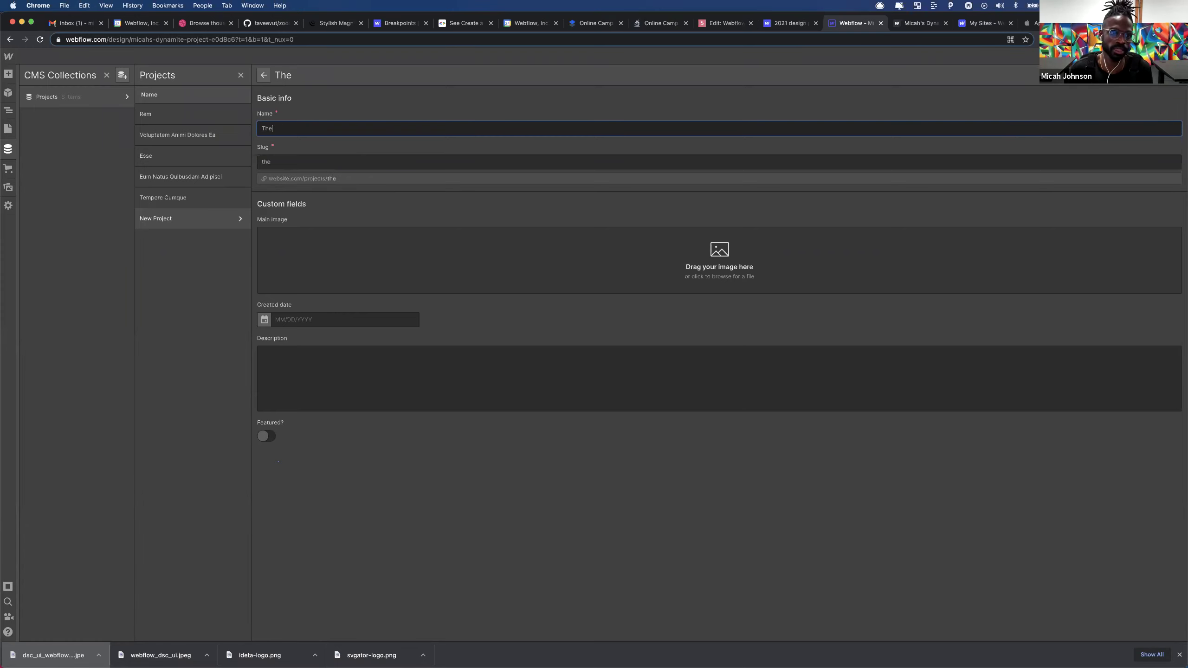
{"action": "type", "text": " best projec"}
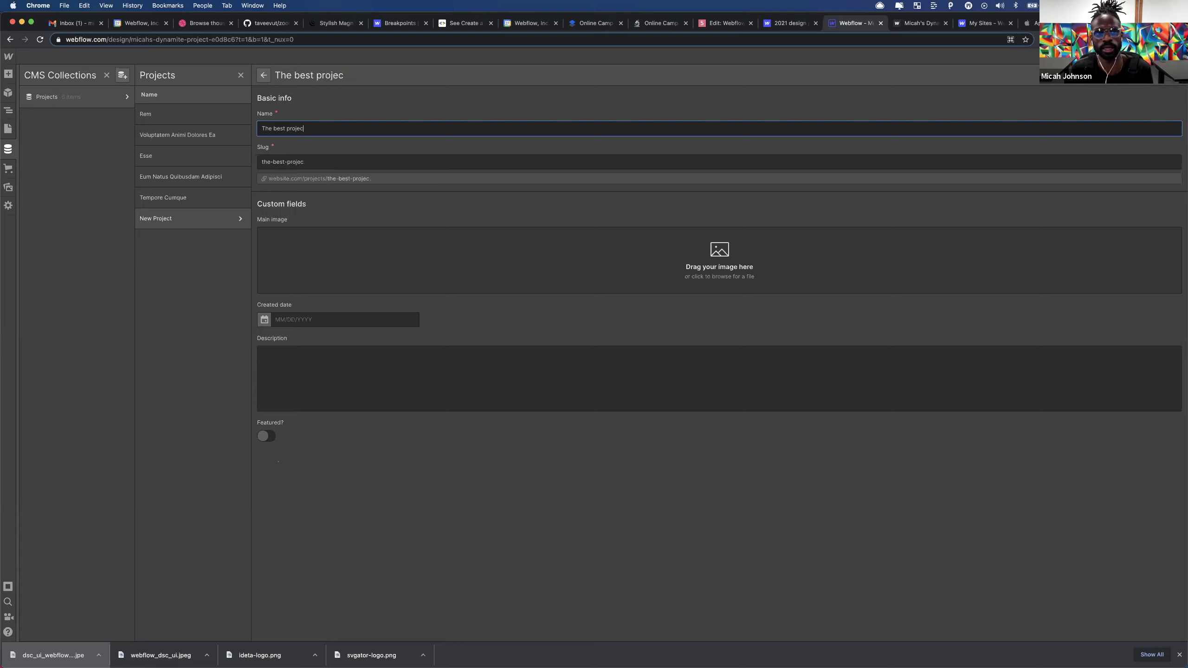
{"action": "type", "text": "t I've ever made"}
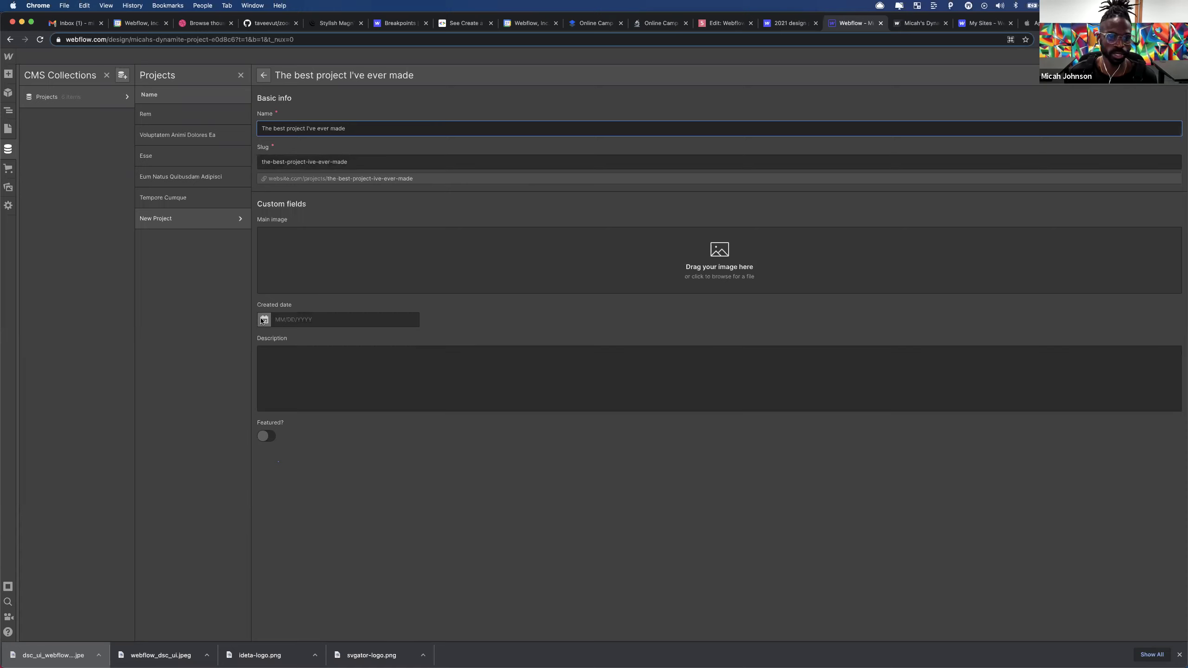
- Open the new project's Created date calendar and advance it to February 2022
{"action": "left_click", "coordinate": [309, 320]}
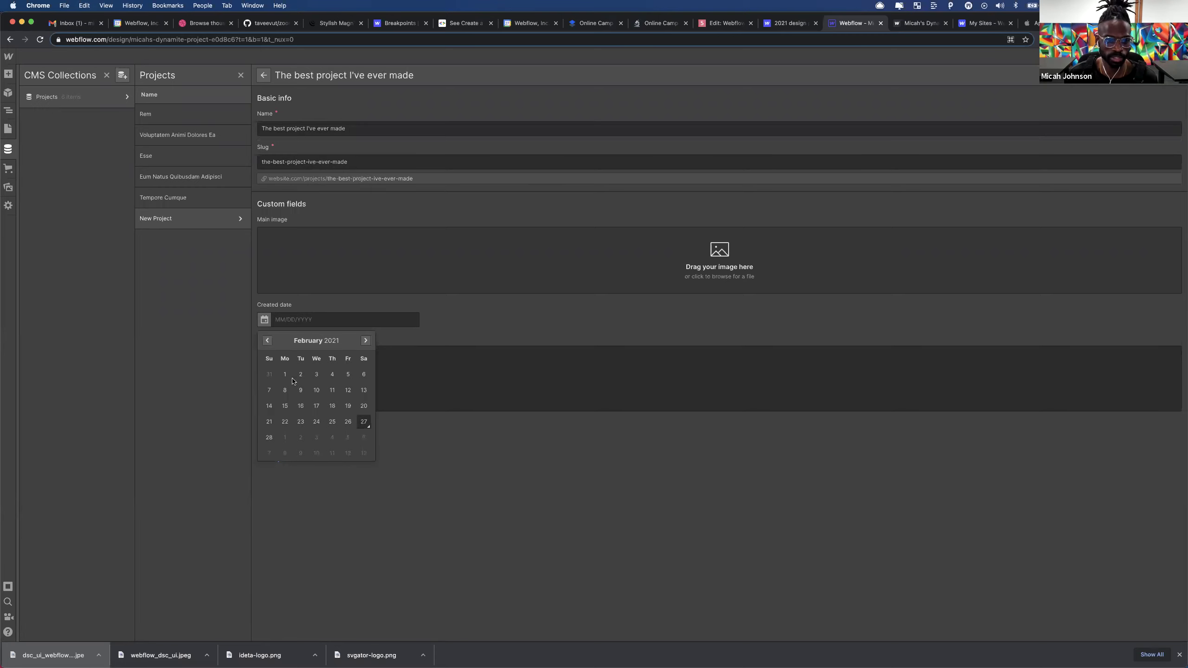
{"action": "left_click", "coordinate": [366, 345]}
{"action": "left_click", "coordinate": [366, 345]}
{"action": "left_click", "coordinate": [366, 345]}
{"action": "left_click", "coordinate": [367, 345]}
{"action": "left_click", "coordinate": [366, 344]}
{"action": "left_click", "coordinate": [366, 345]}
{"action": "left_click", "coordinate": [366, 344]}
{"action": "left_click", "coordinate": [366, 345]}
{"action": "left_click", "coordinate": [367, 345]}
{"action": "left_click", "coordinate": [366, 345]}
{"action": "left_click", "coordinate": [366, 345]}
{"action": "left_click", "coordinate": [366, 344]}
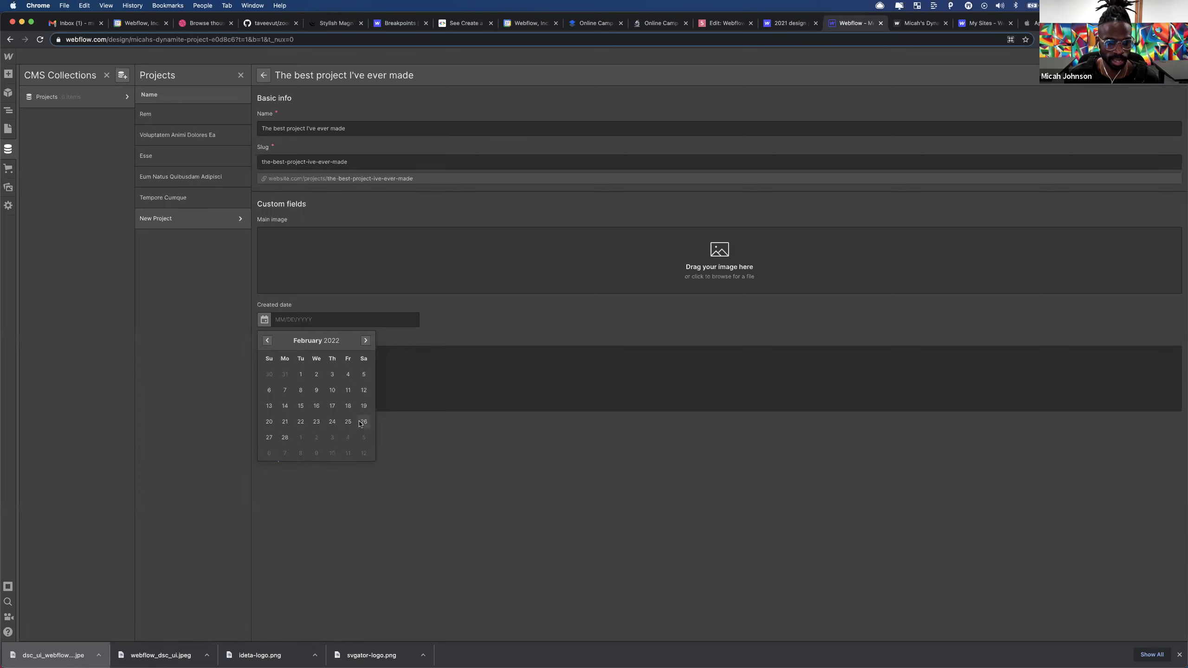
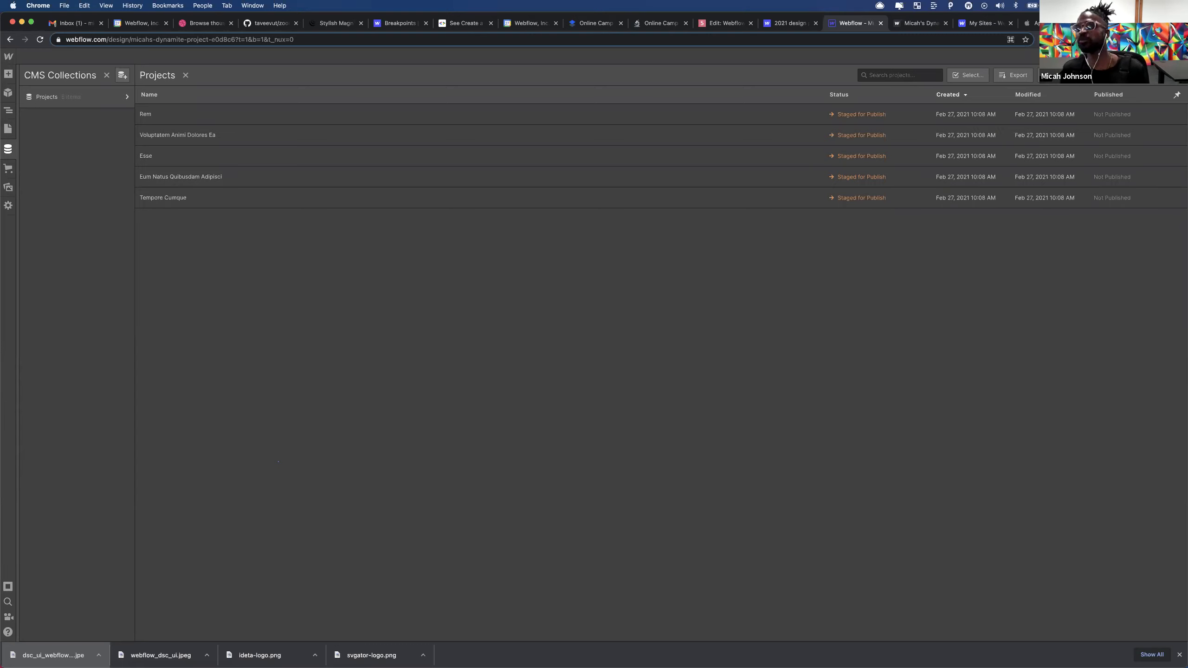
- Leave the CMS collections and add a new section to the page body below the existing section
{"action": "key", "text": "Escape"}
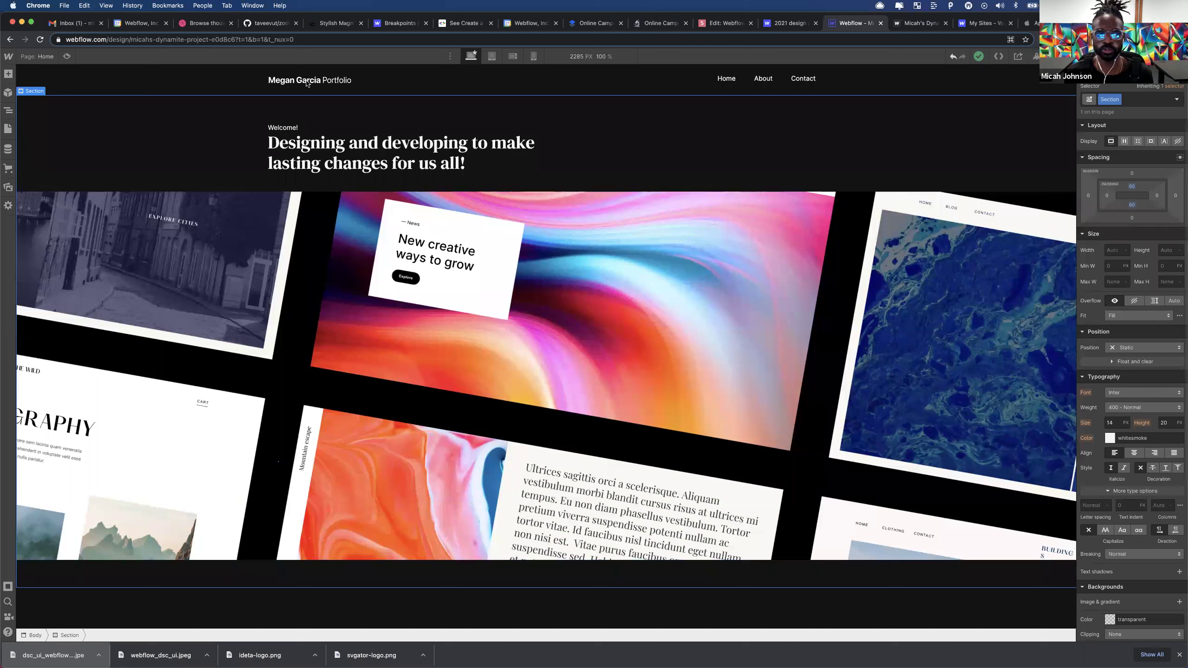
{"action": "left_click", "coordinate": [8, 110]}
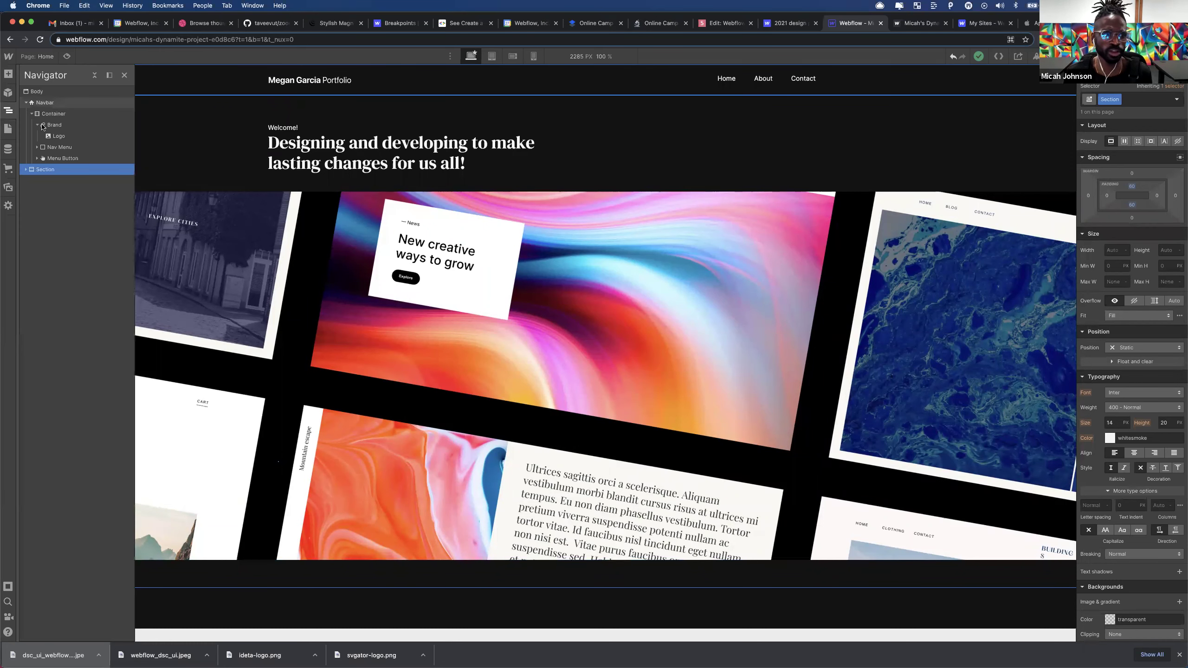
{"action": "left_click", "coordinate": [25, 102]}
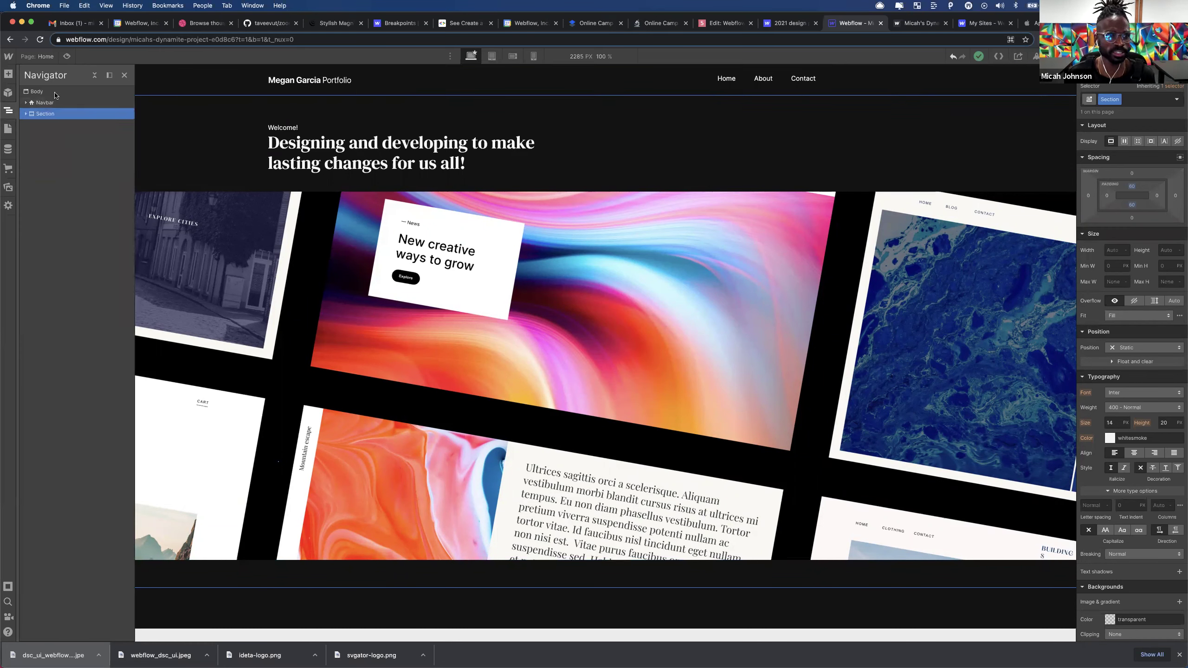
{"action": "left_click", "coordinate": [7, 74]}
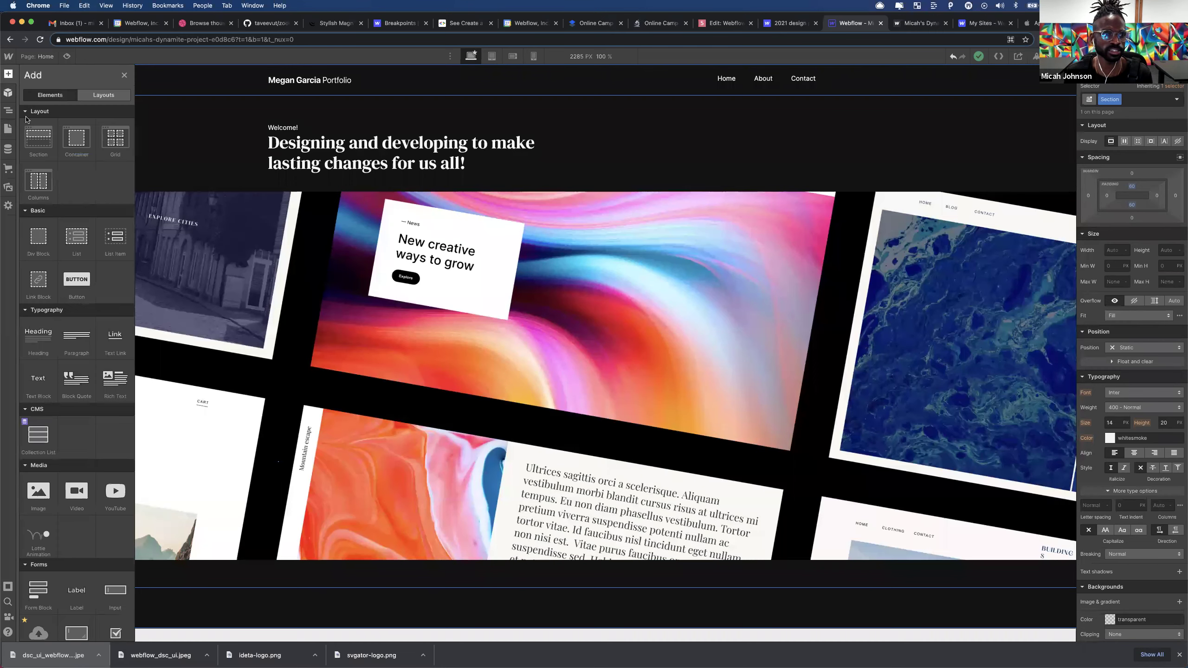
{"action": "mouse_move", "coordinate": [39, 138]}
{"action": "left_mouse_down"}
{"action": "mouse_move", "coordinate": [12, 100]}
{"action": "mouse_move", "coordinate": [9, 114]}
{"action": "mouse_move", "coordinate": [23, 112]}
{"action": "mouse_move", "coordinate": [44, 92]}
{"action": "mouse_move", "coordinate": [38, 141]}
{"action": "mouse_move", "coordinate": [29, 112]}
{"action": "mouse_move", "coordinate": [44, 129]}
{"action": "left_mouse_up"}
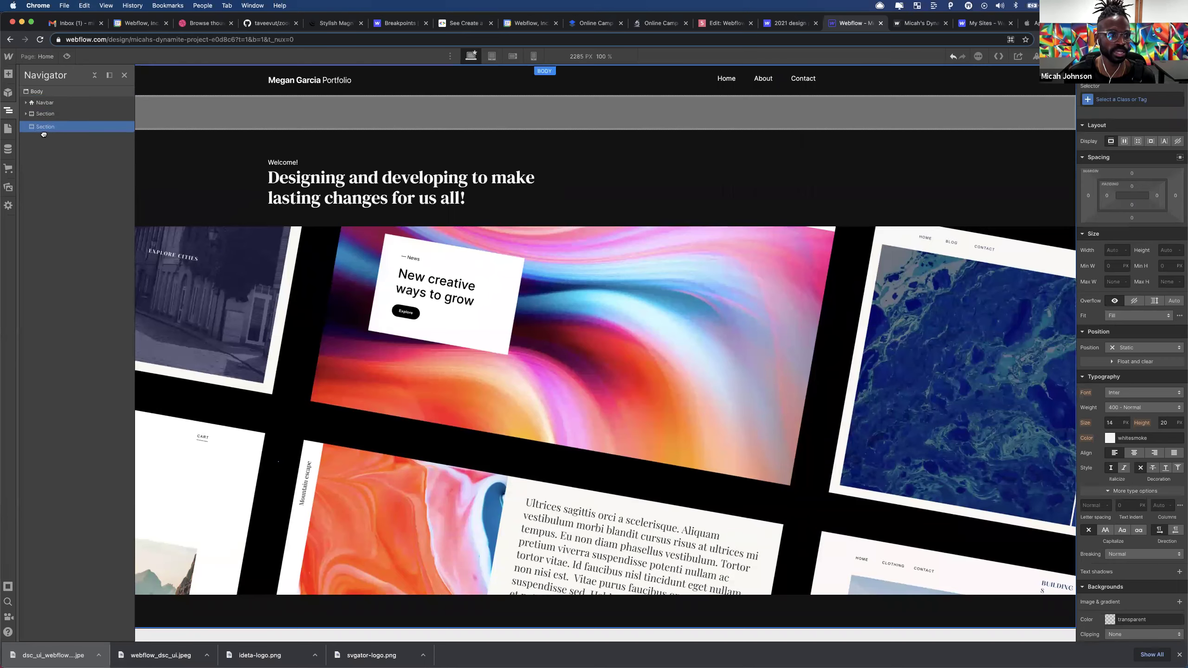
- Apply the Section class to the new section and place a container inside it
{"action": "left_click", "coordinate": [1128, 99]}
{"action": "type", "text": "Se"}
{"action": "key", "text": "Return"}
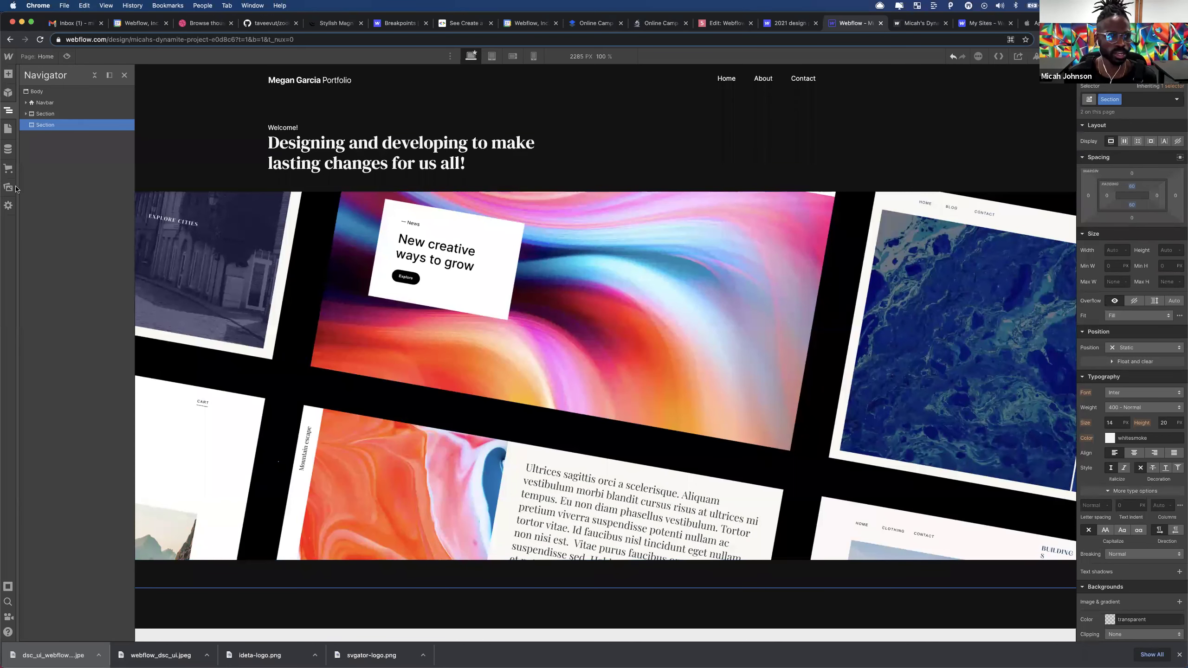
{"action": "left_click", "coordinate": [8, 74]}
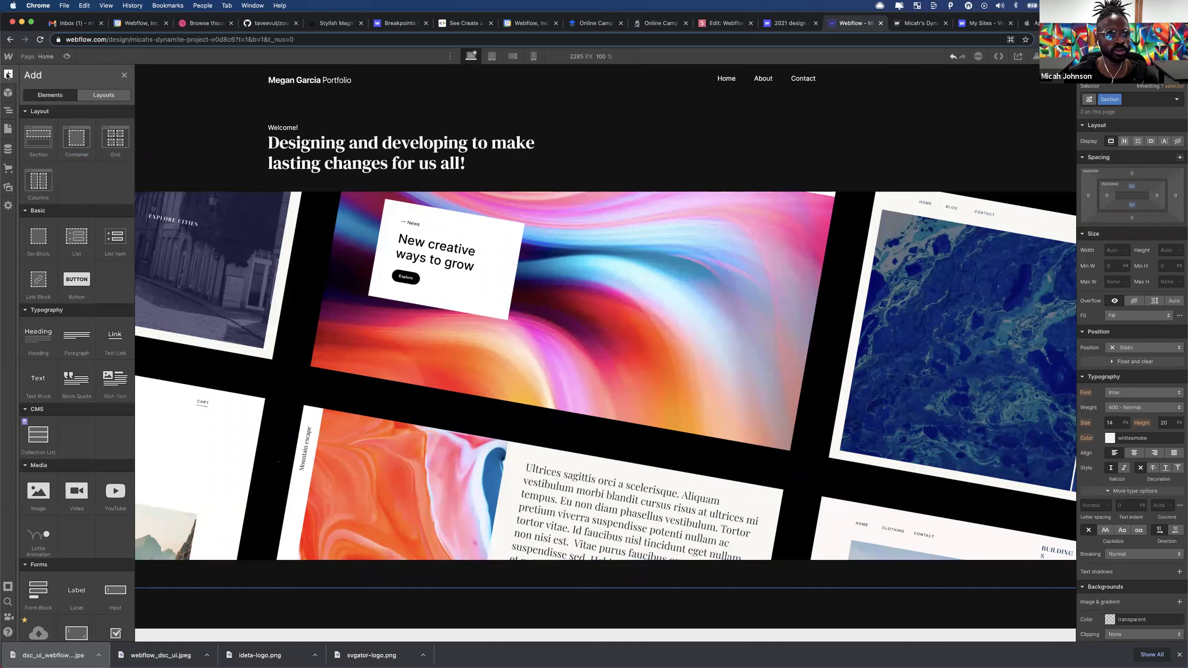
{"action": "left_click_drag", "start_coordinate": [70, 138], "coordinate": [382, 606]}
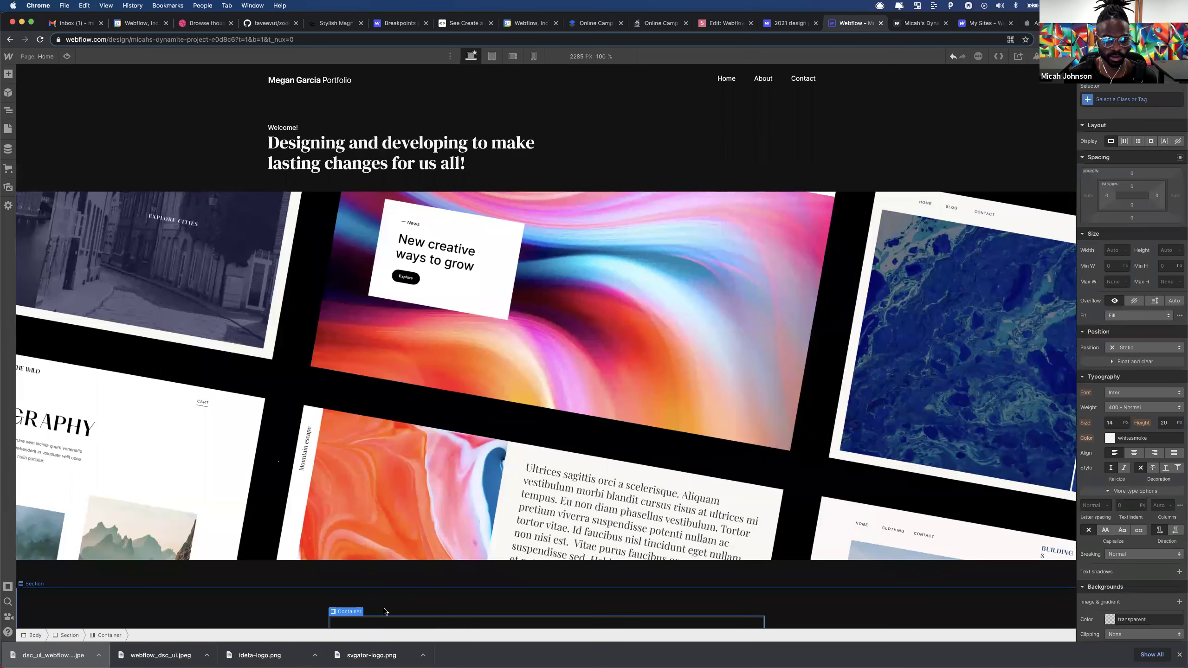
- Apply the existing Container class to the container in the new section
{"action": "scroll", "coordinate": [520, 287], "scroll_direction": "down", "scroll_amount": 2}
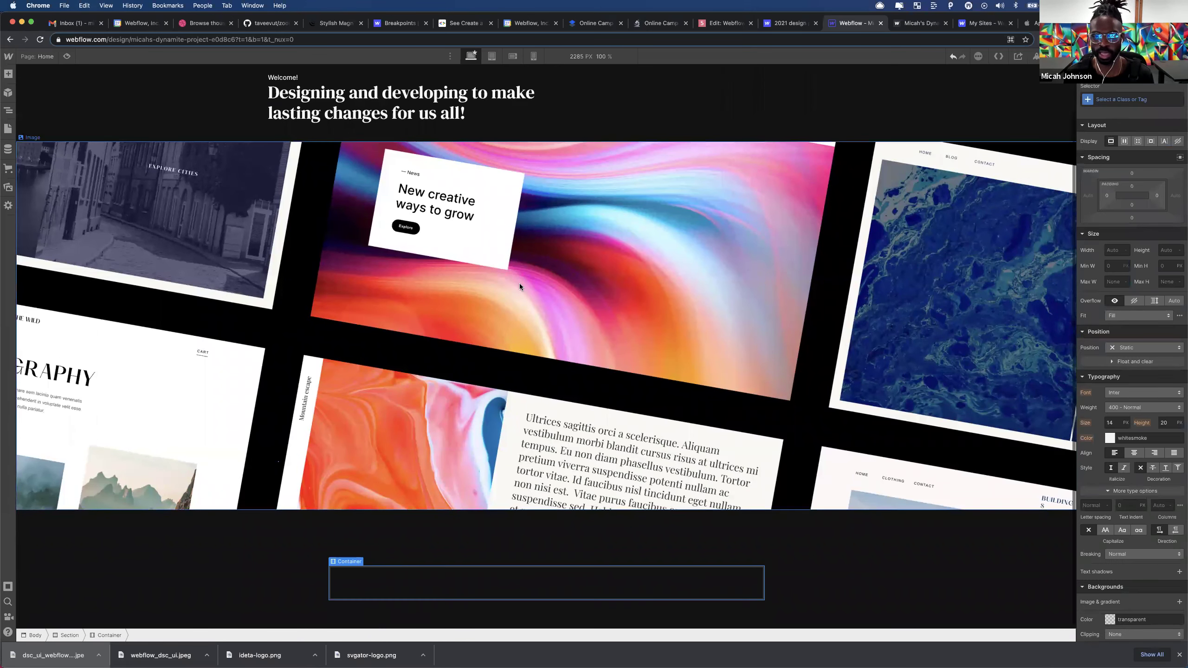
{"action": "left_click", "coordinate": [1123, 99]}
{"action": "left_click", "coordinate": [1113, 155]}
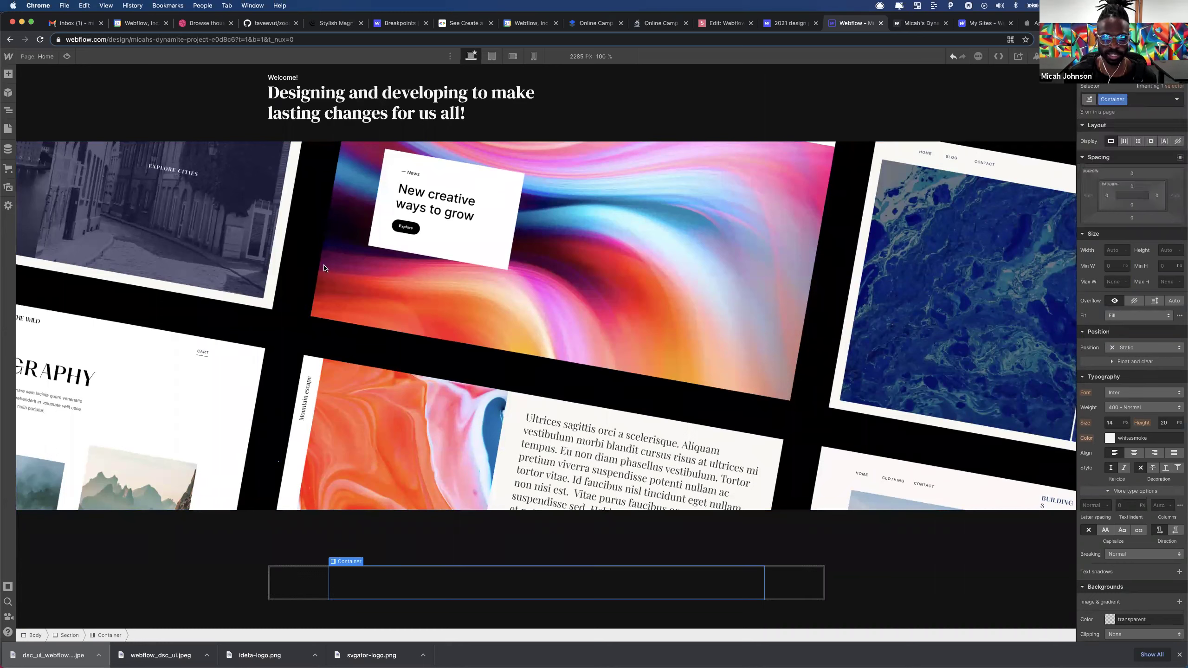
- Copy the hero's "Welcome!" text block and its heading into the new section's container
{"action": "left_click", "coordinate": [317, 80]}
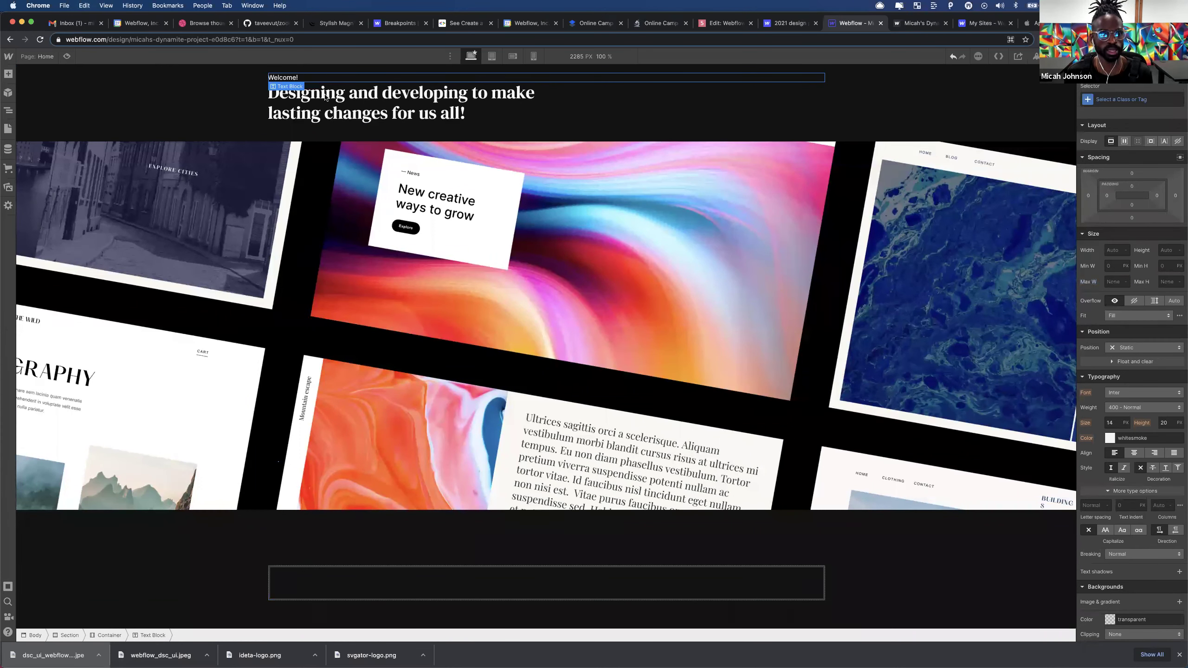
{"action": "left_click", "coordinate": [322, 590]}
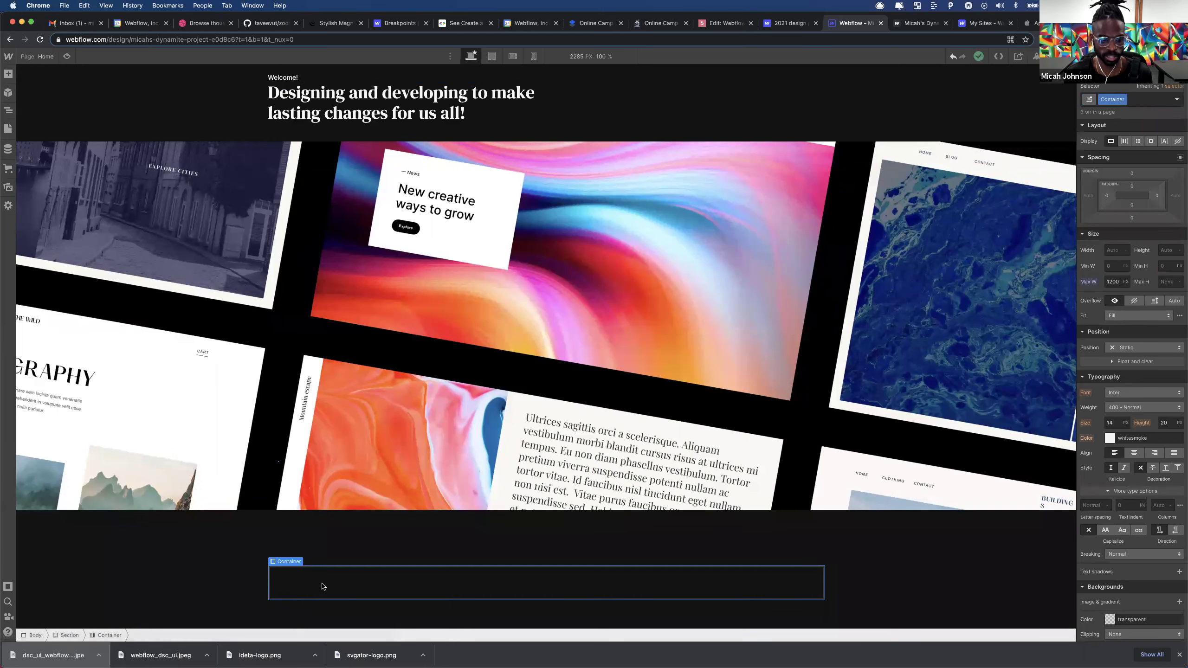
{"action": "left_click_drag", "start_coordinate": [322, 586], "coordinate": [326, 576]}
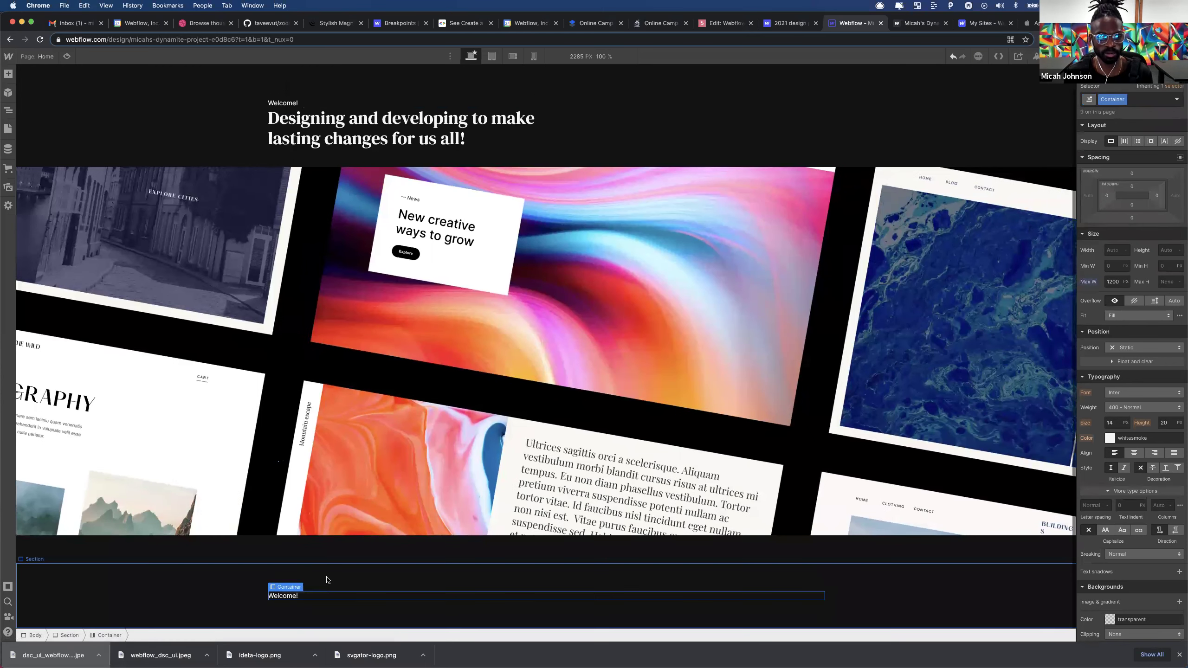
{"action": "left_click", "coordinate": [373, 143]}
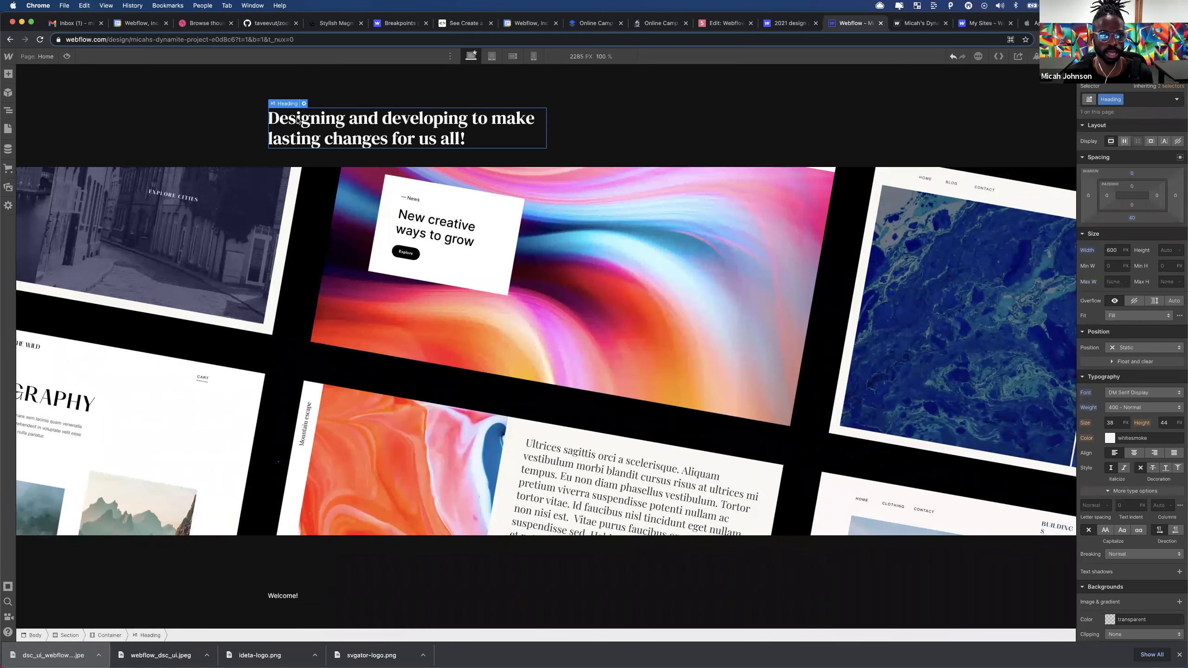
{"action": "left_click", "coordinate": [335, 597]}
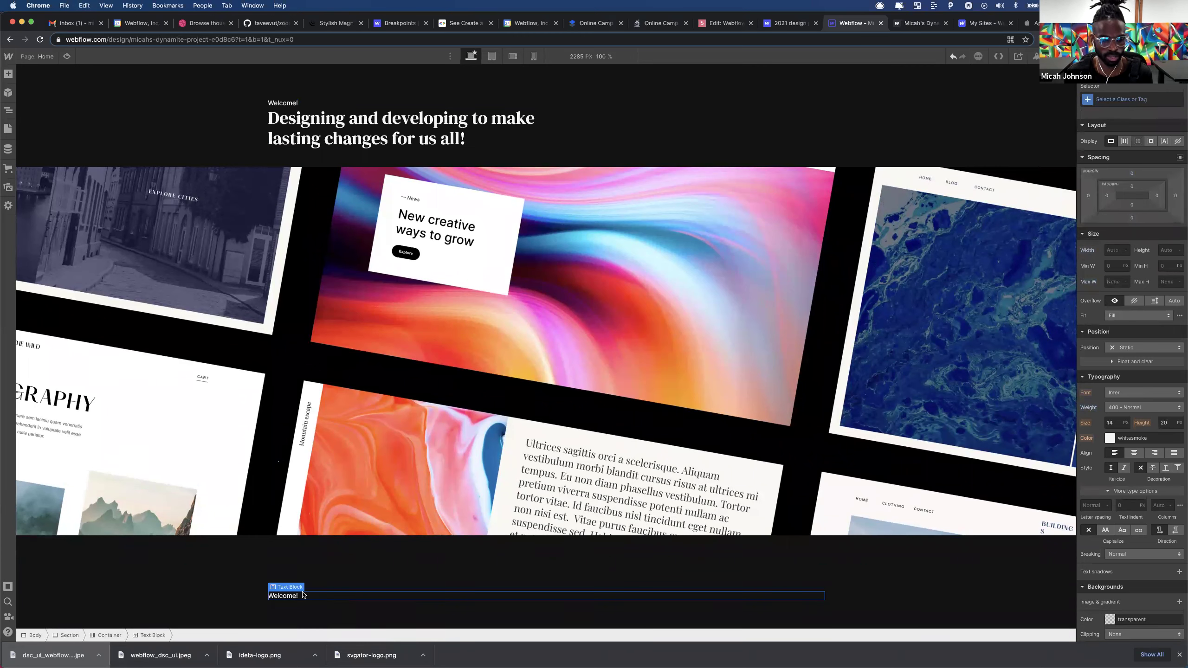
{"action": "key", "text": "ctrl+v"}
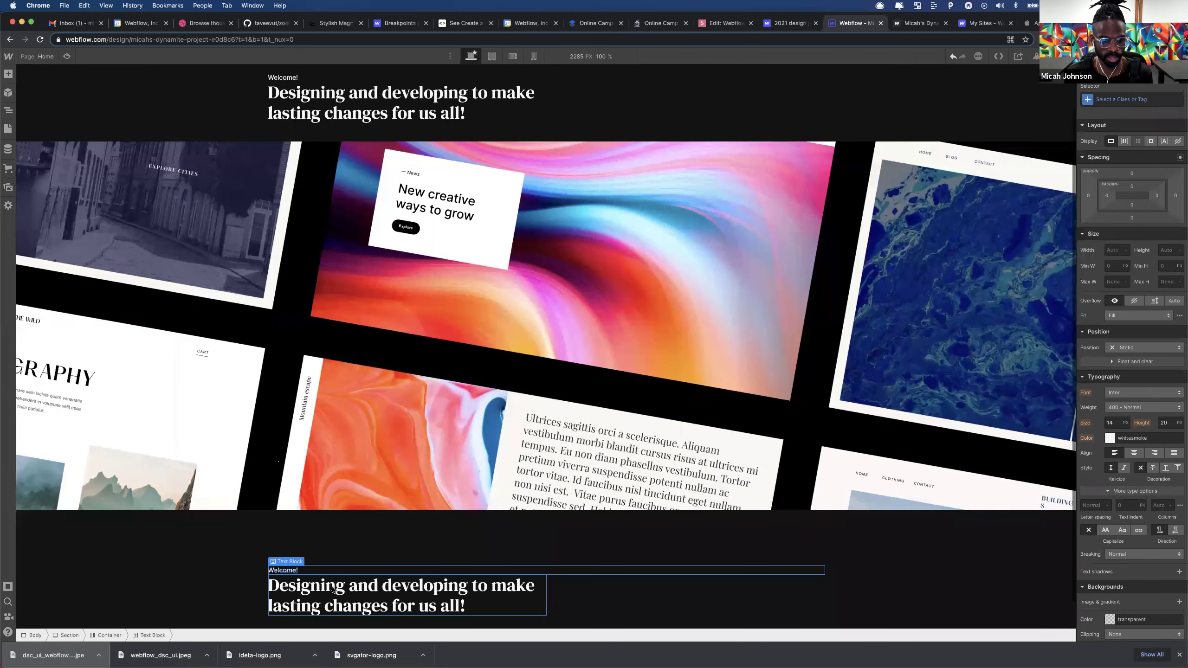
- Replace the copied heading's text with "These are the featured projects"
{"action": "triple_click", "coordinate": [333, 591]}
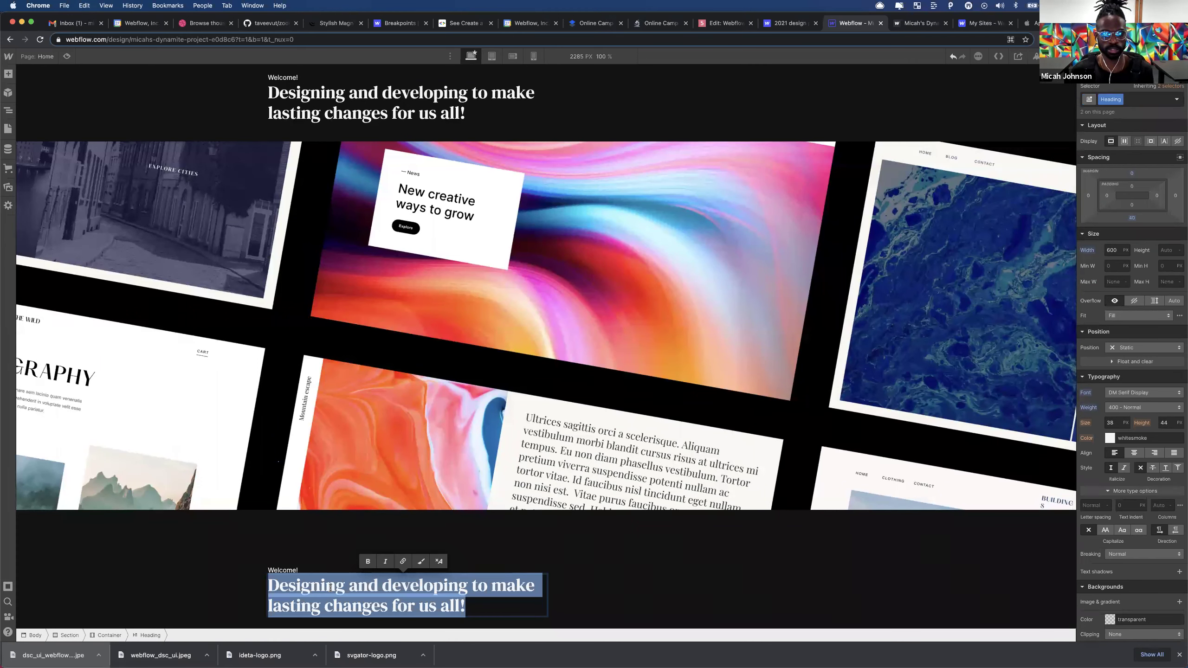
{"action": "type", "text": "Thesear"}
{"action": "key", "text": "BackSpace"}
{"action": "key", "text": "BackSpace"}
{"action": "type", "text": "are the featured projects"}
{"action": "key", "text": "Escape"}
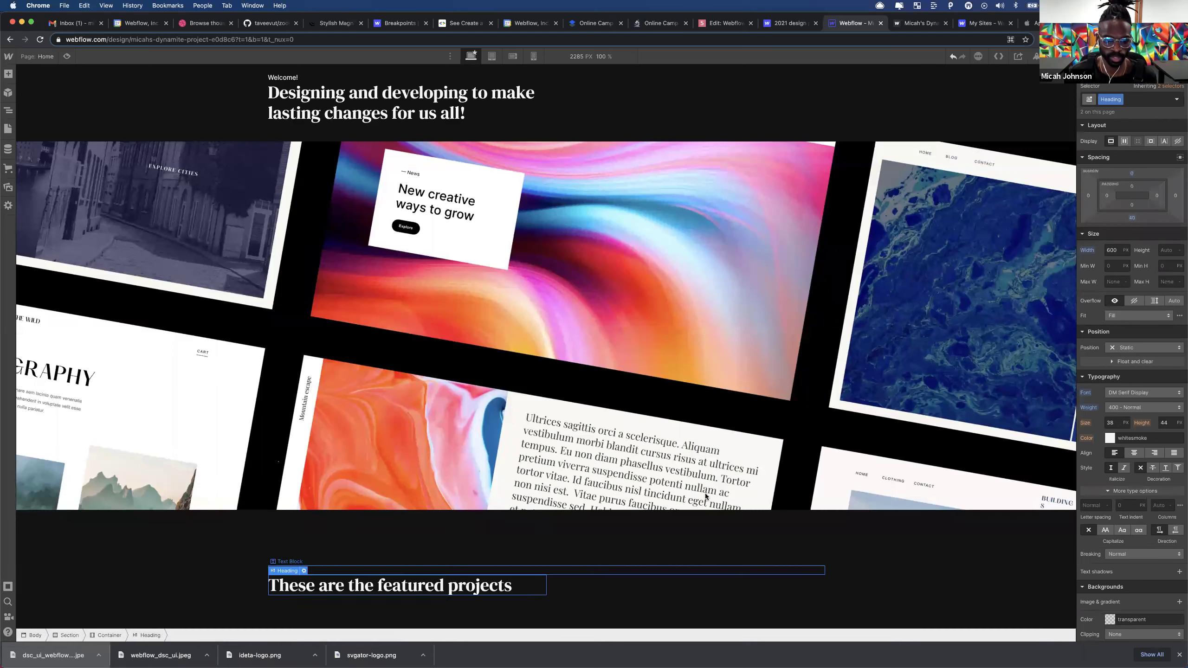
{"action": "key", "text": "cmd+v"}
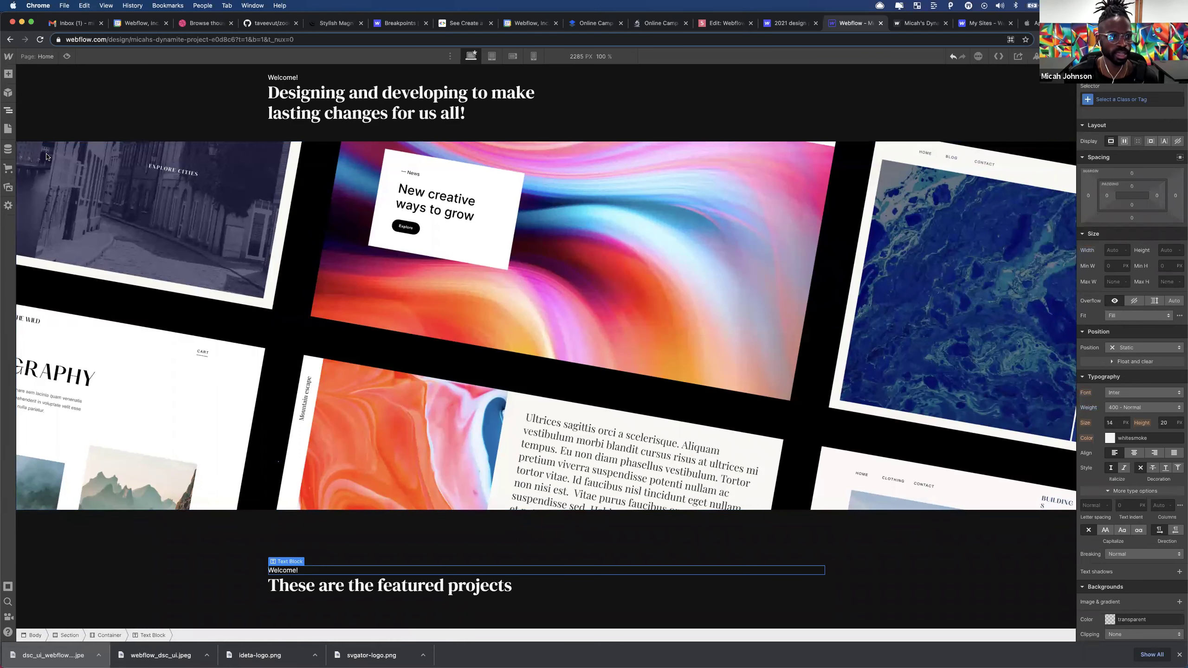
- Add a Collection List below the featured projects heading inside the new section's container
{"action": "key", "text": "z"}
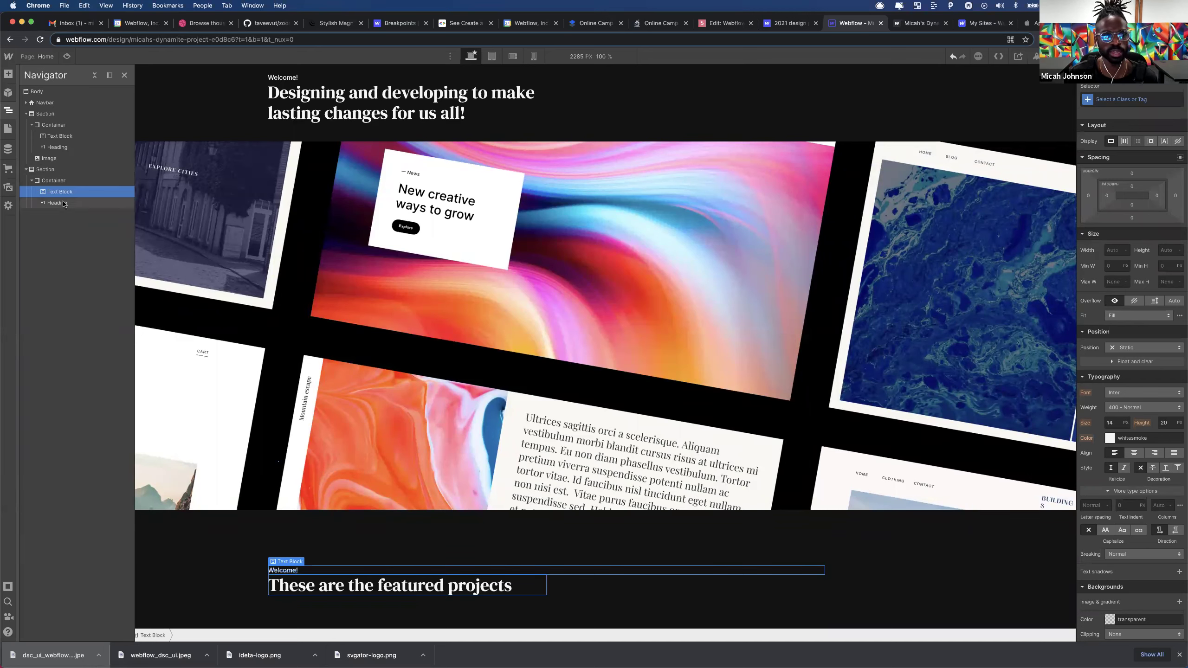
{"action": "left_click", "coordinate": [64, 204]}
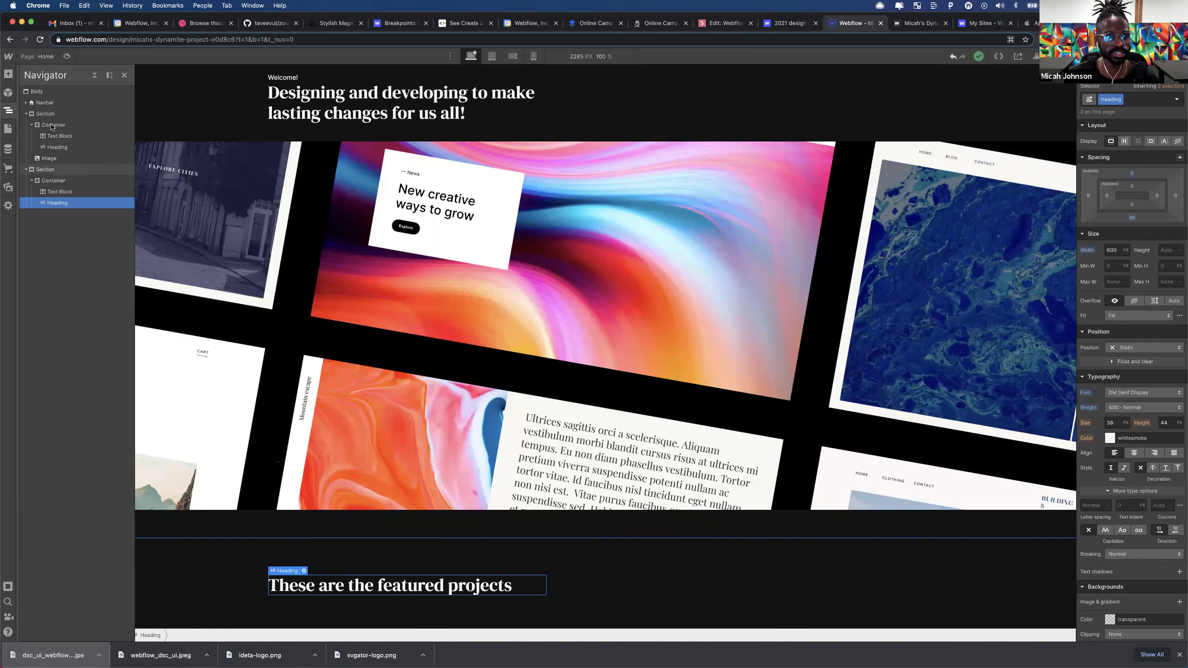
{"action": "left_click", "coordinate": [9, 74]}
{"action": "scroll", "coordinate": [67, 300], "scroll_direction": "down", "scroll_amount": 2}
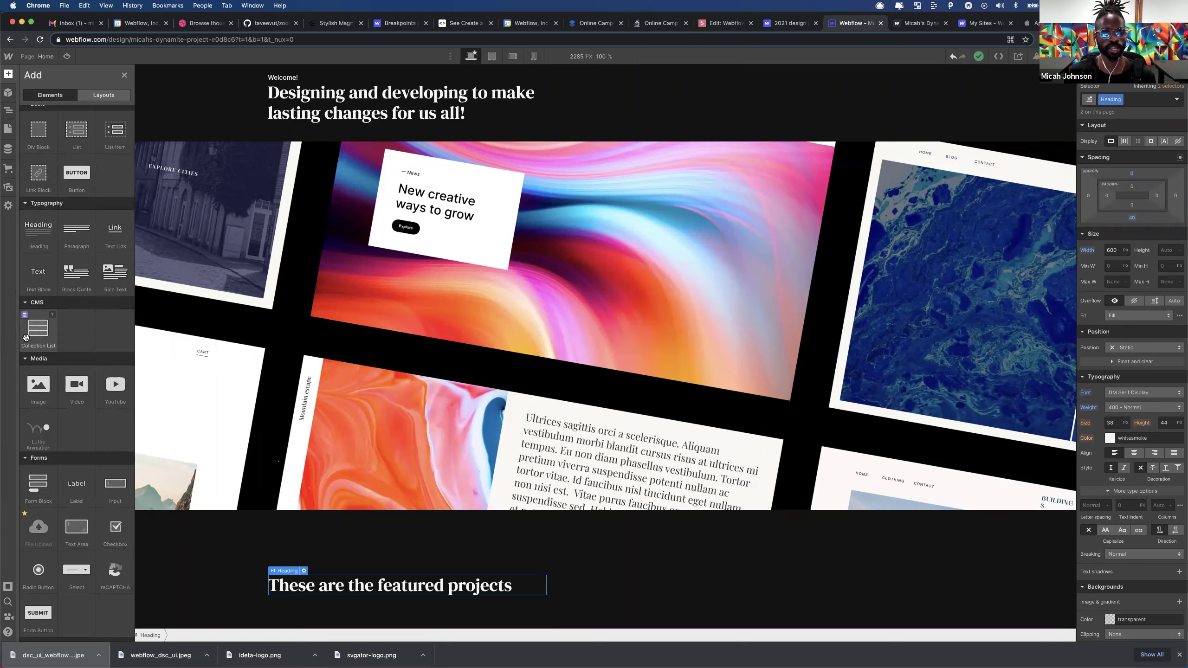
{"action": "left_click", "coordinate": [52, 317]}
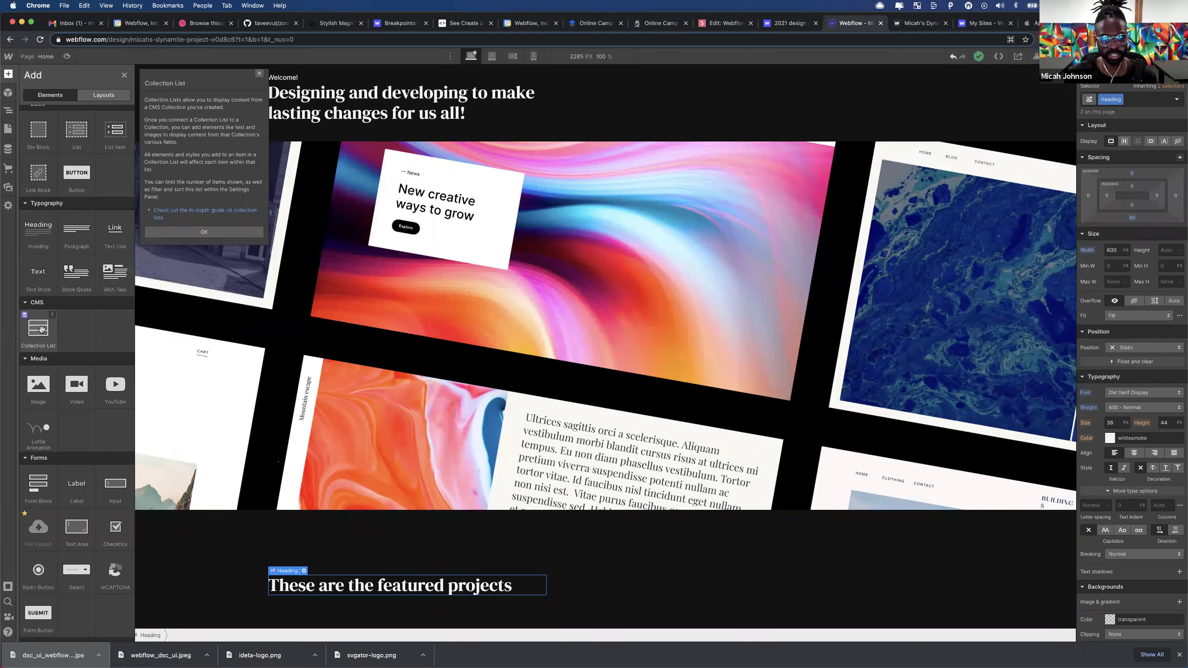
{"action": "left_click_drag", "start_coordinate": [41, 329], "coordinate": [361, 604]}
{"action": "scroll", "coordinate": [449, 571], "scroll_direction": "down", "scroll_amount": 5}
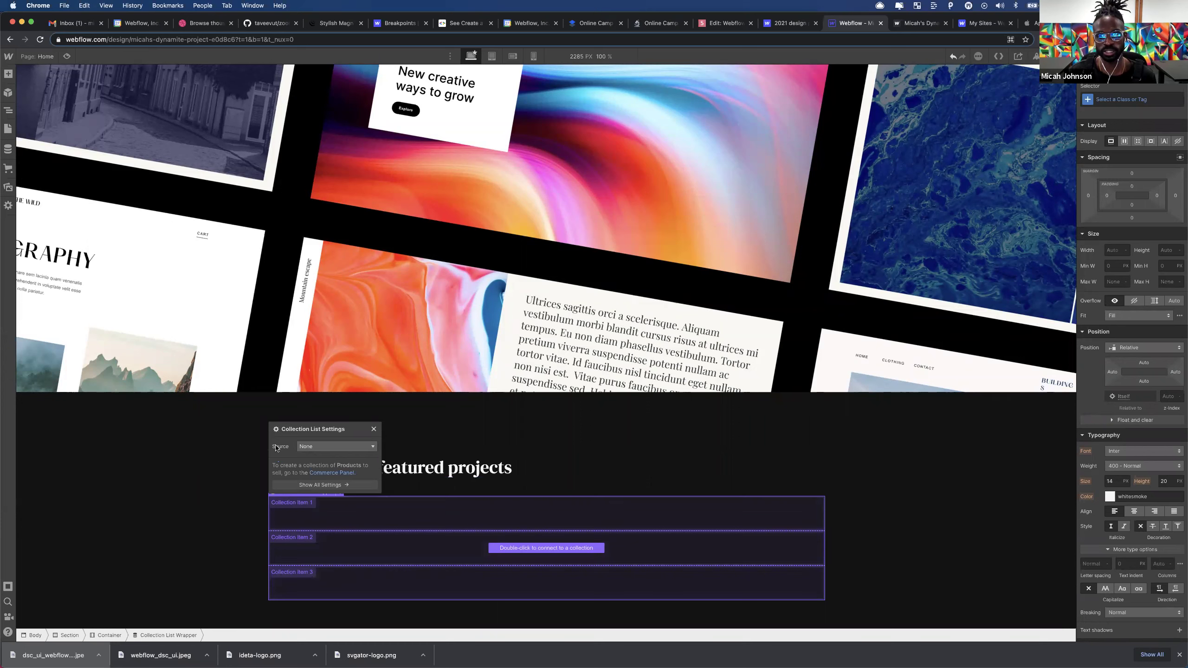
- Connect the Collection List to the Projects collection and select its first collection item
{"action": "left_click", "coordinate": [319, 447]}
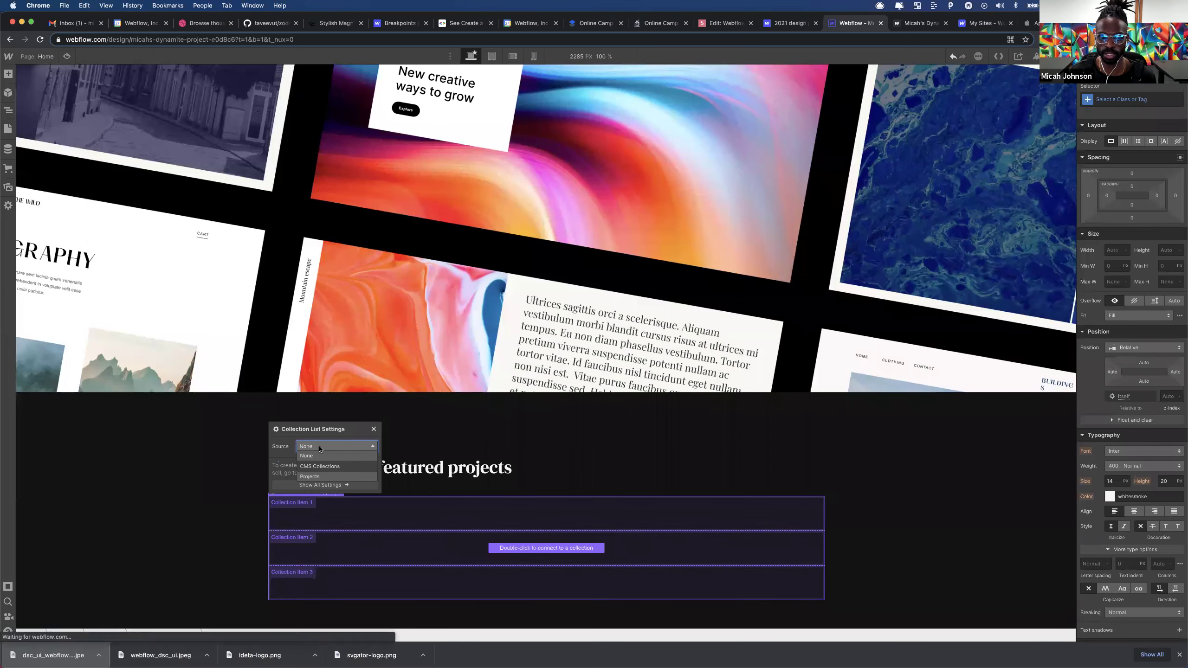
{"action": "left_click", "coordinate": [312, 476]}
{"action": "scroll", "coordinate": [584, 512], "scroll_direction": "down", "scroll_amount": 3}
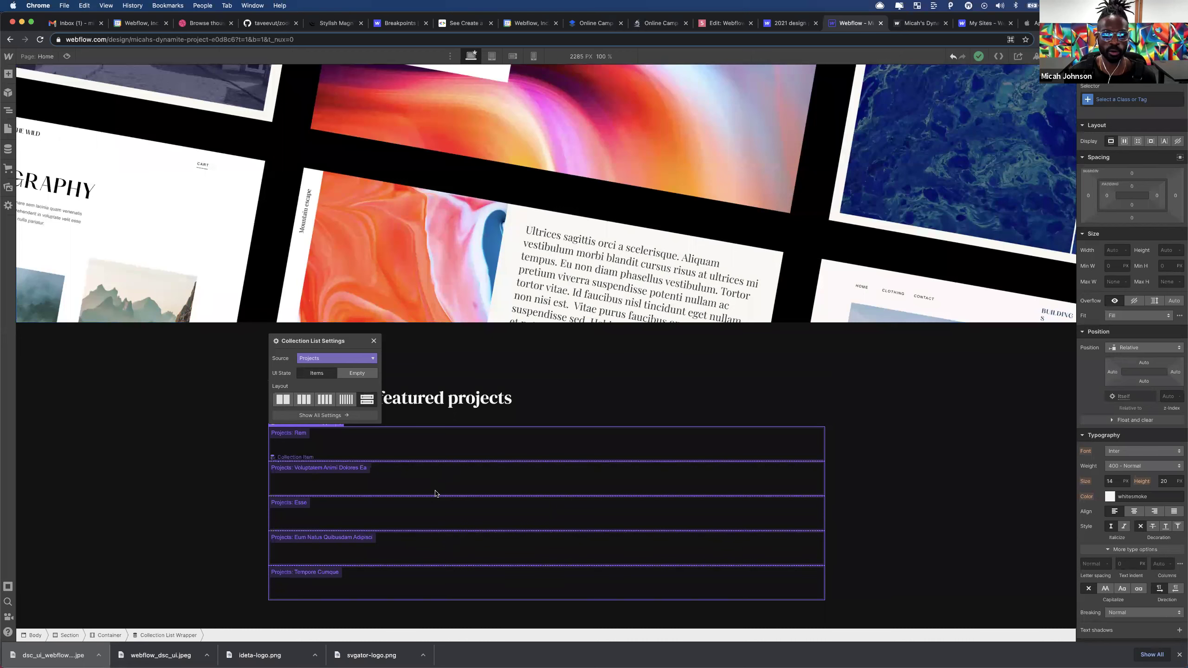
{"action": "left_click", "coordinate": [354, 442]}
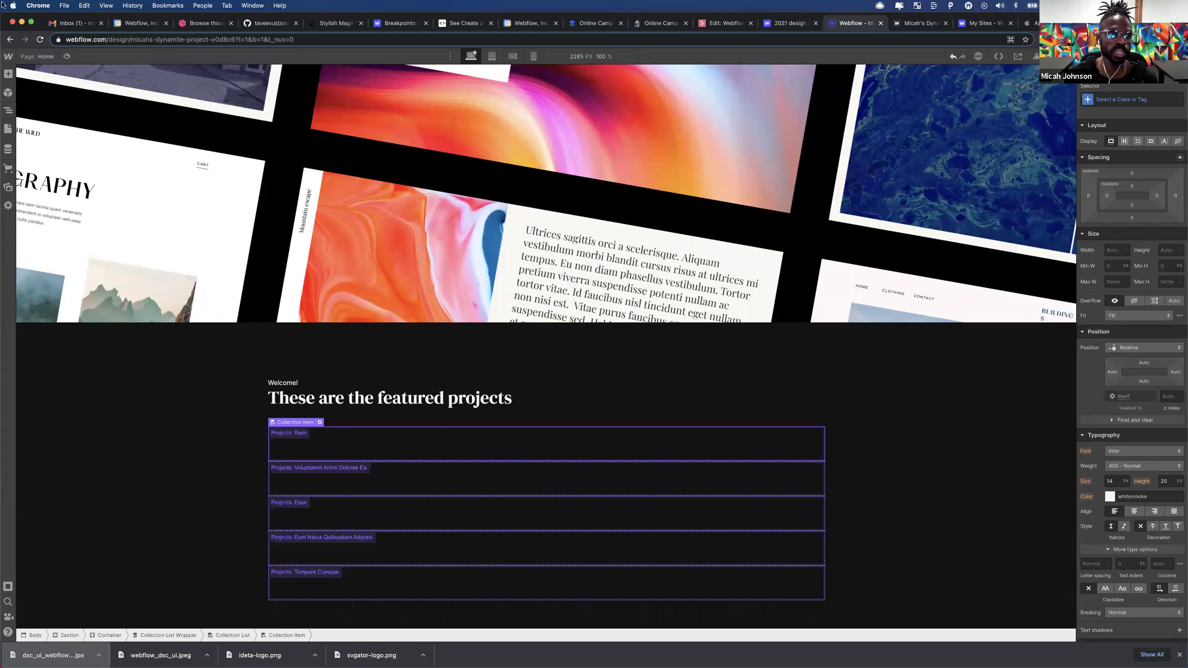
- Review the custom fields of the Rem item in the Projects collection, and return to the page
{"action": "left_click", "coordinate": [8, 73]}
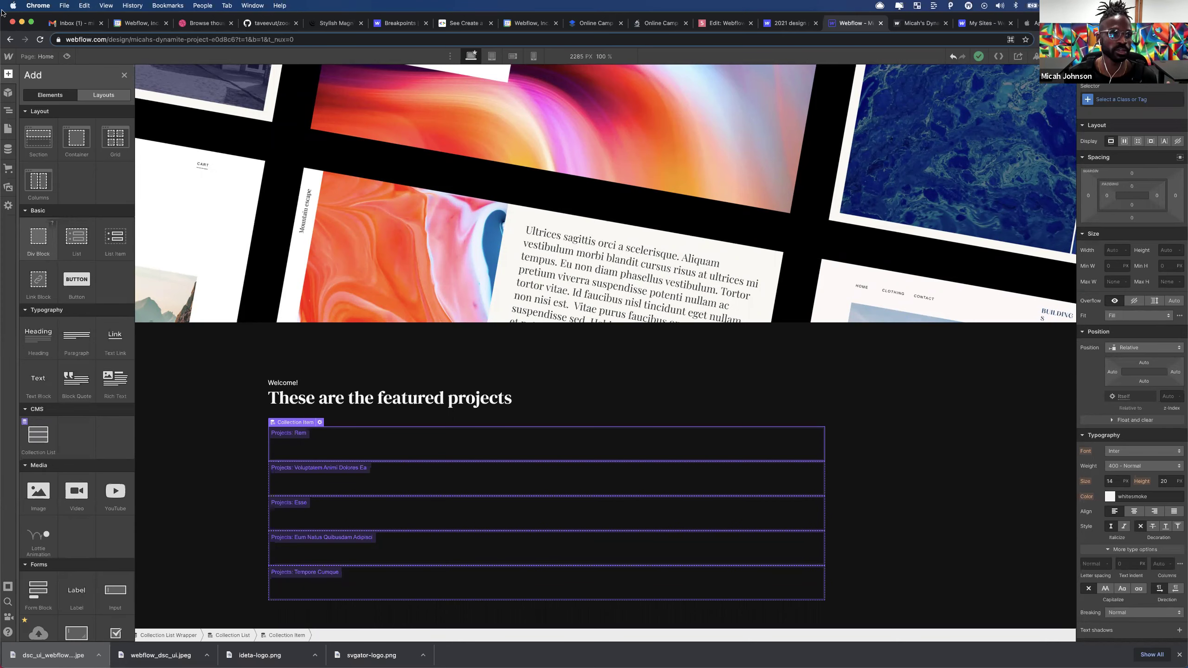
{"action": "left_click", "coordinate": [7, 149]}
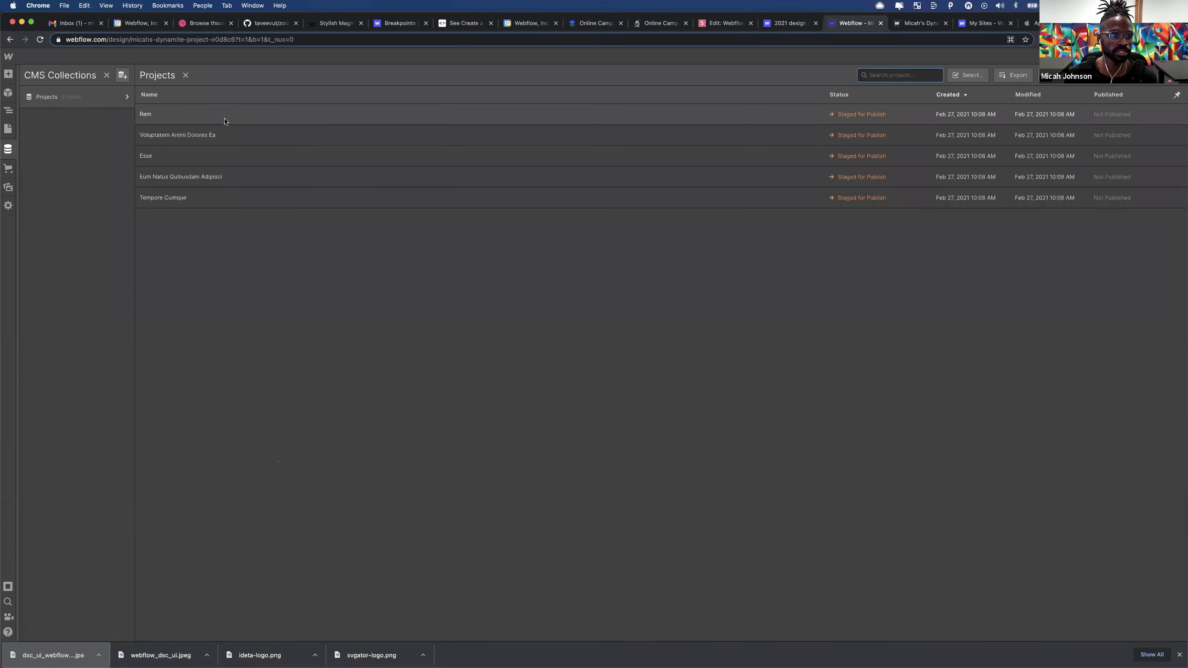
{"action": "left_click", "coordinate": [161, 117]}
{"action": "scroll", "coordinate": [294, 274], "scroll_direction": "down", "scroll_amount": 3}
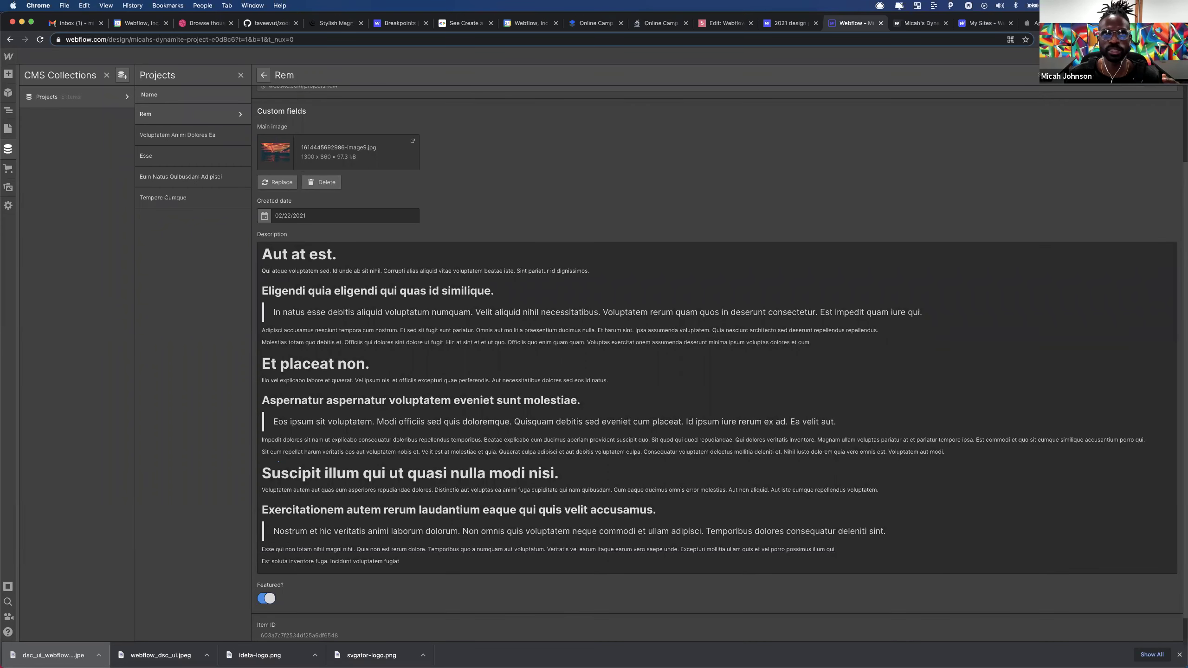
{"action": "key", "text": "Escape"}
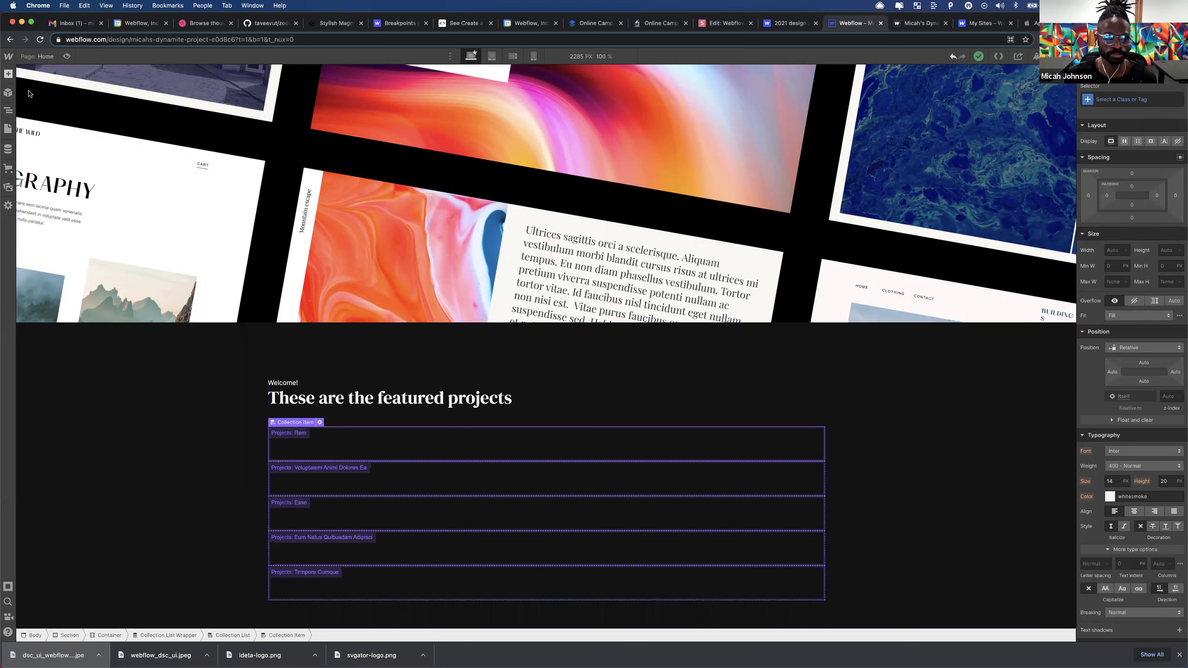
- Place a Div Block inside the first collection item and check its nesting in the page structure
{"action": "left_click", "coordinate": [9, 77]}
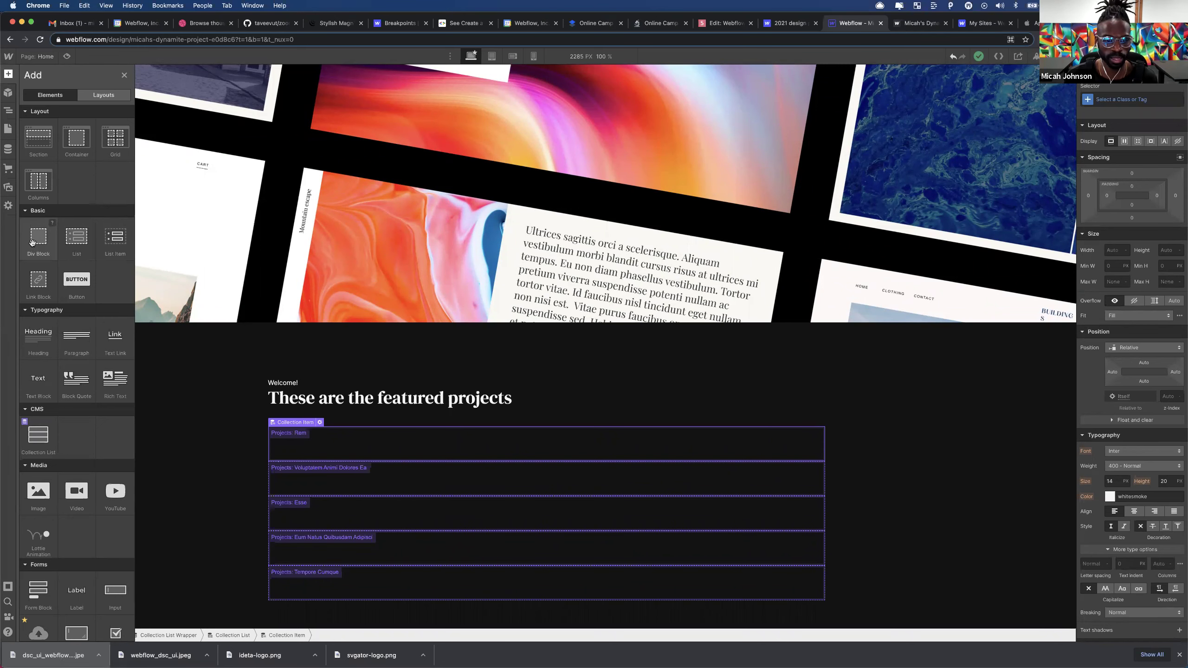
{"action": "left_click_drag", "start_coordinate": [32, 242], "coordinate": [469, 458]}
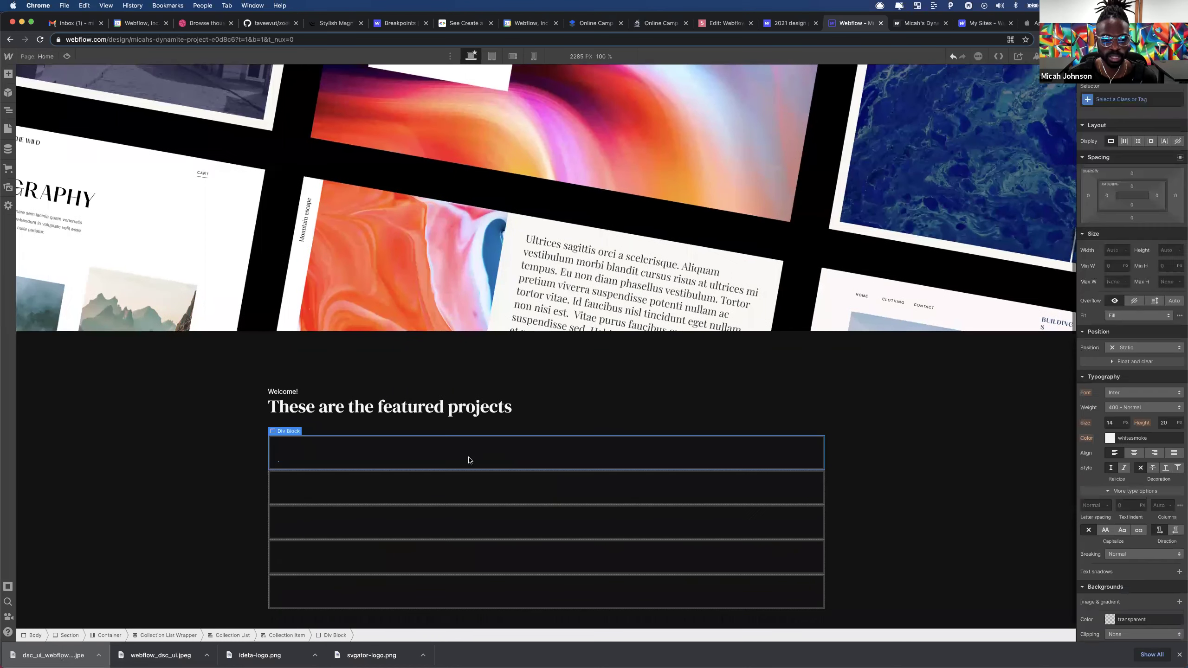
{"action": "key", "text": "z"}
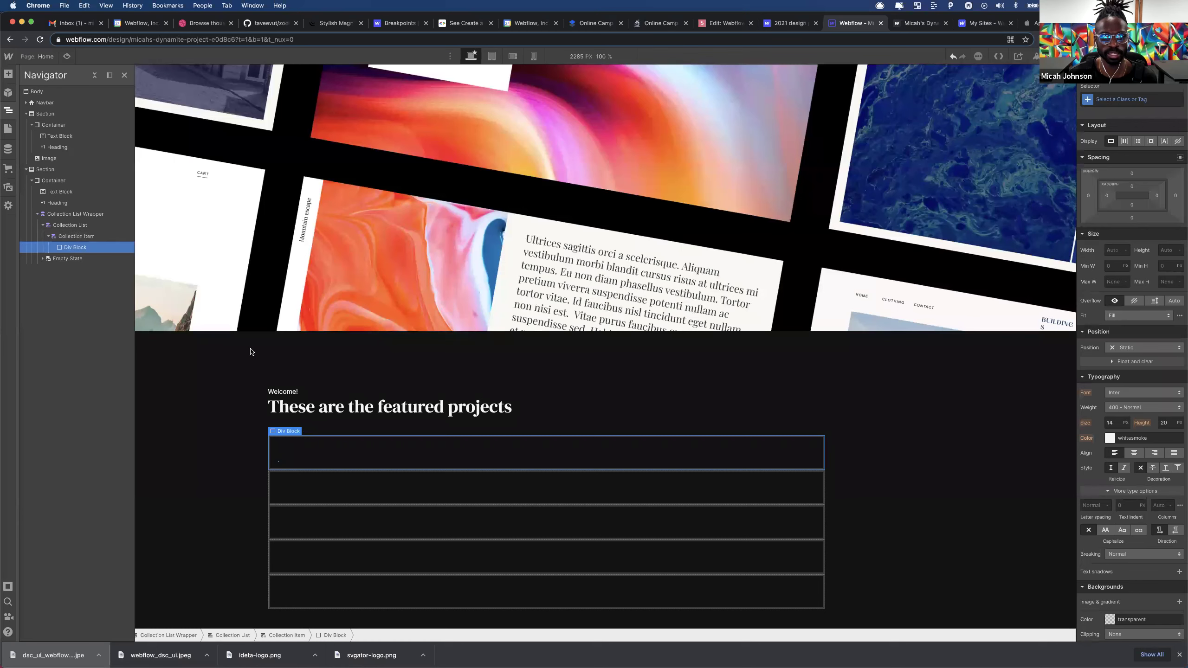
{"action": "key", "text": "z"}
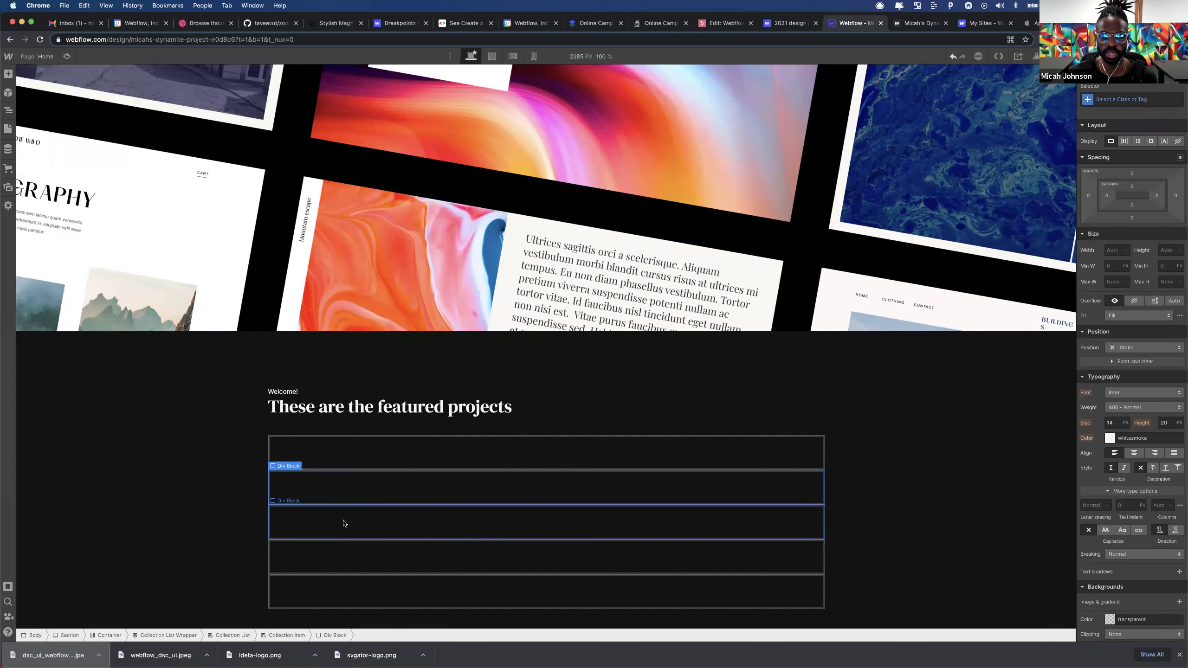
- Create a class named "Project grid" on the Div Block in the first collection item
{"action": "left_click", "coordinate": [329, 452]}
{"action": "left_click", "coordinate": [317, 493]}
{"action": "left_click", "coordinate": [336, 525]}
{"action": "left_click", "coordinate": [339, 561]}
{"action": "left_click", "coordinate": [352, 460]}
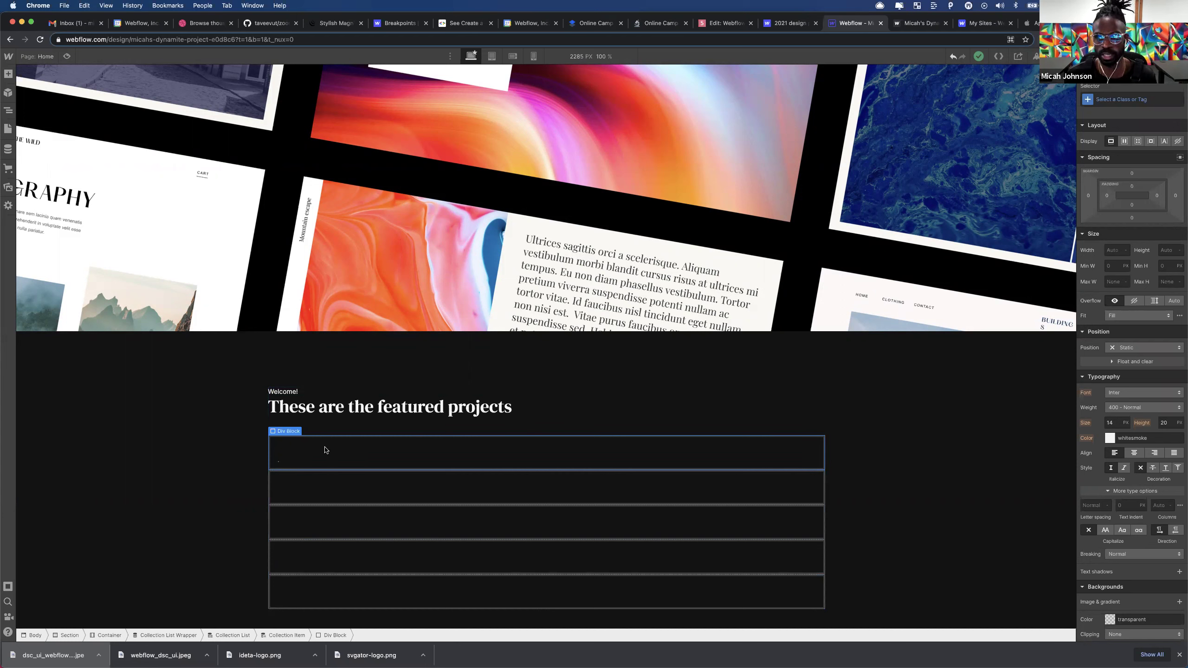
{"action": "left_click", "coordinate": [1129, 100]}
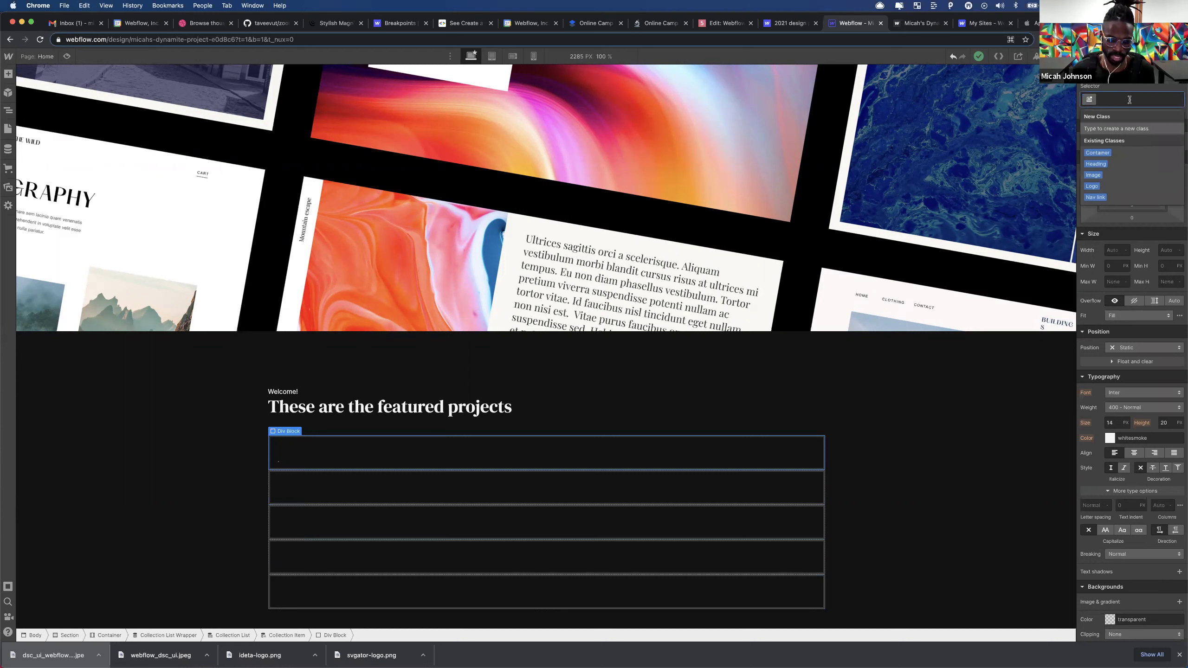
{"action": "type", "text": "Project grid"}
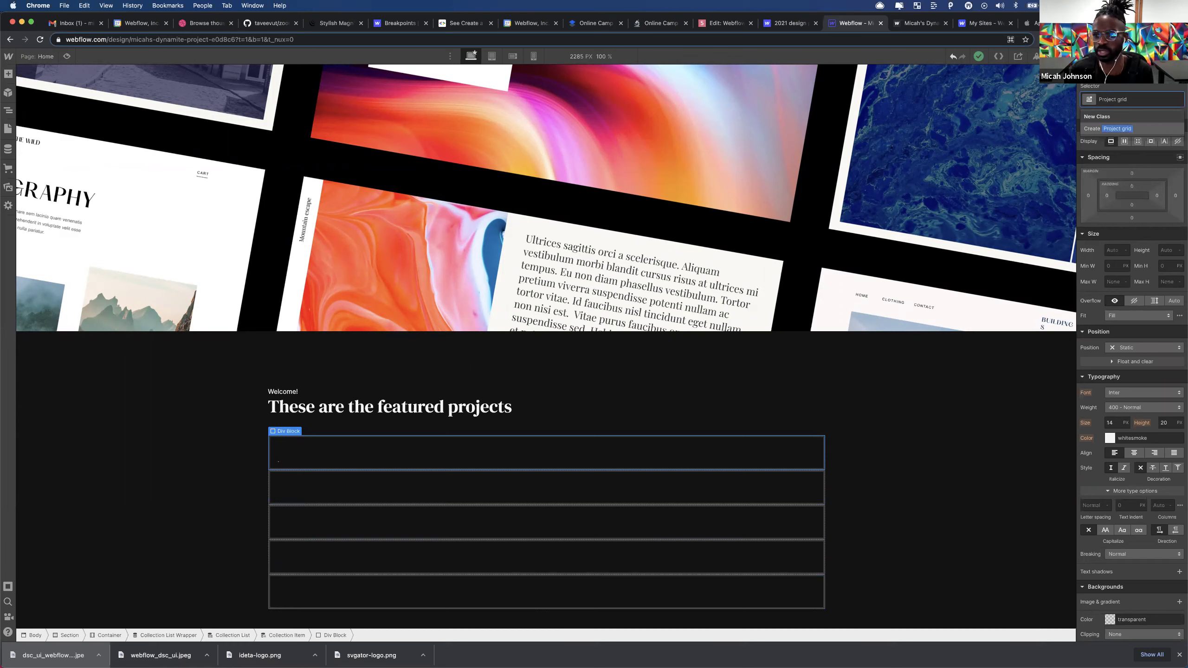
{"action": "key", "text": "Return"}
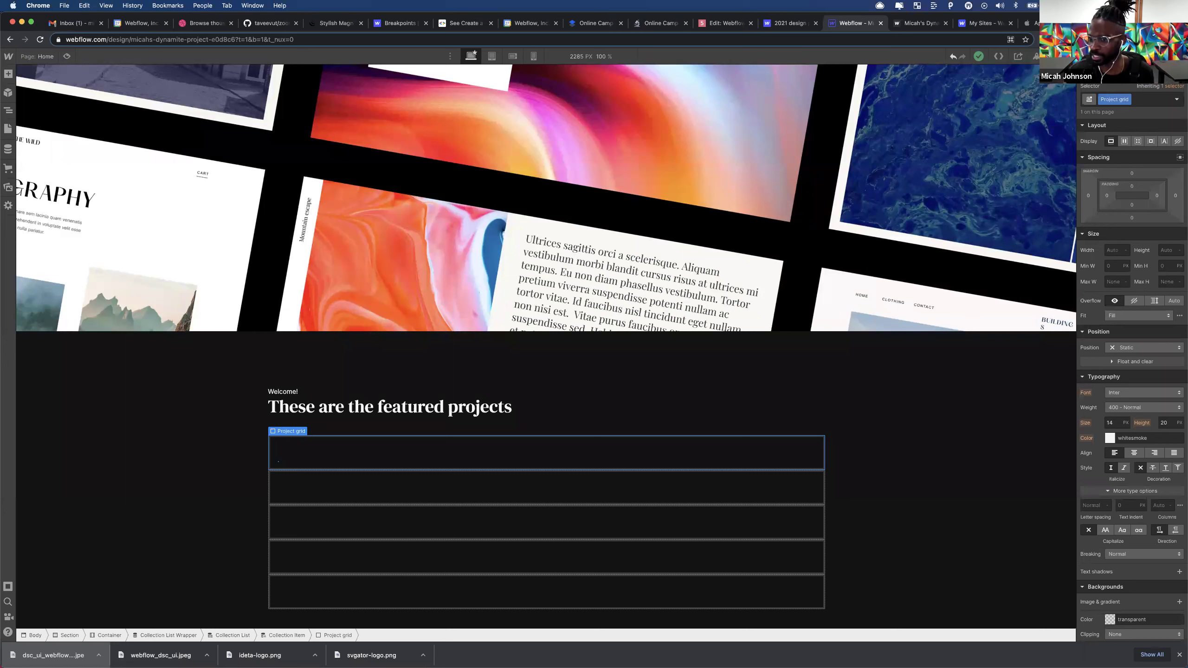
- Give the Project grid block a grid layout with two columns and a single row
{"action": "left_click", "coordinate": [1137, 142]}
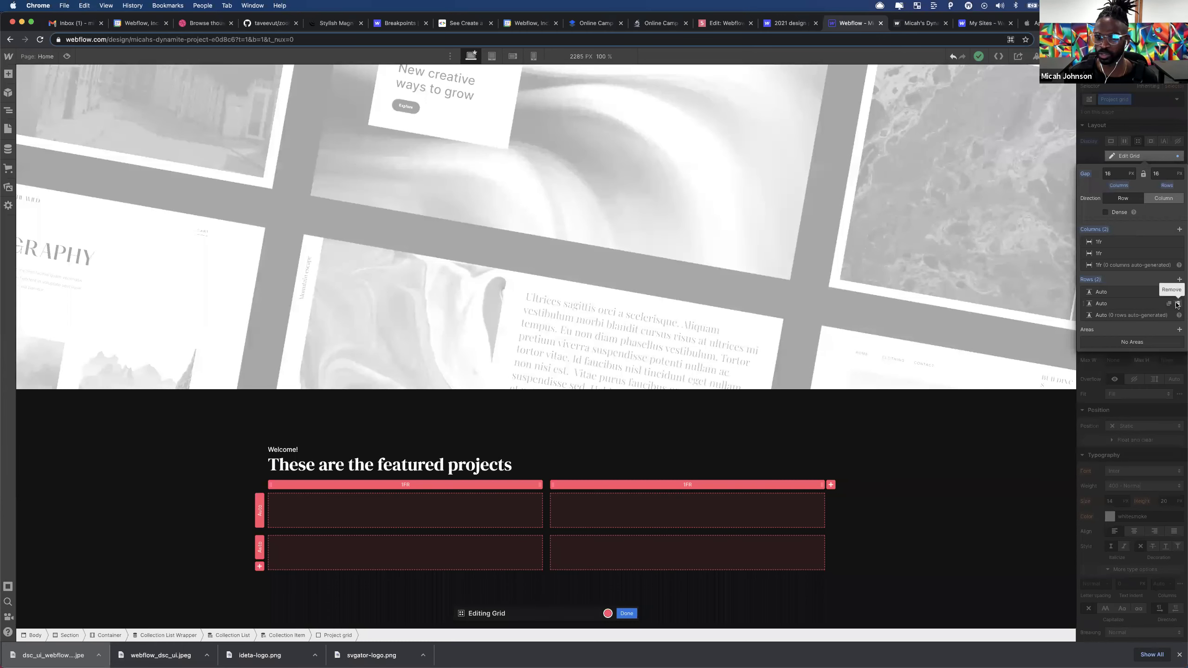
{"action": "left_click", "coordinate": [1176, 304]}
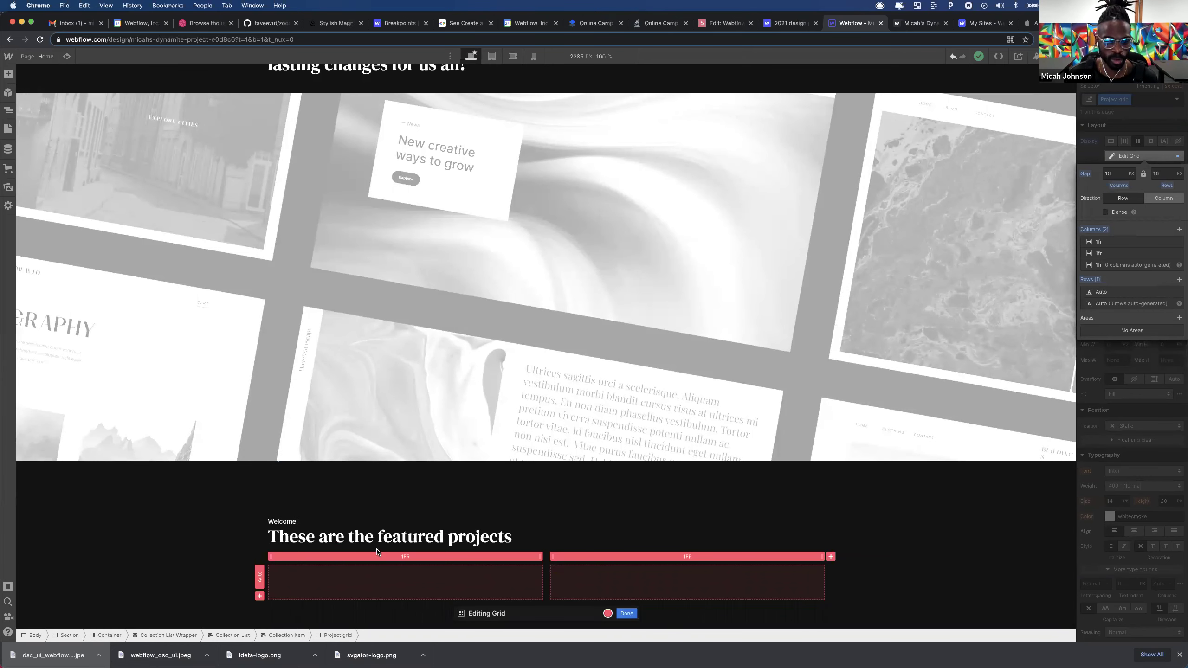
{"action": "key", "text": "Escape"}
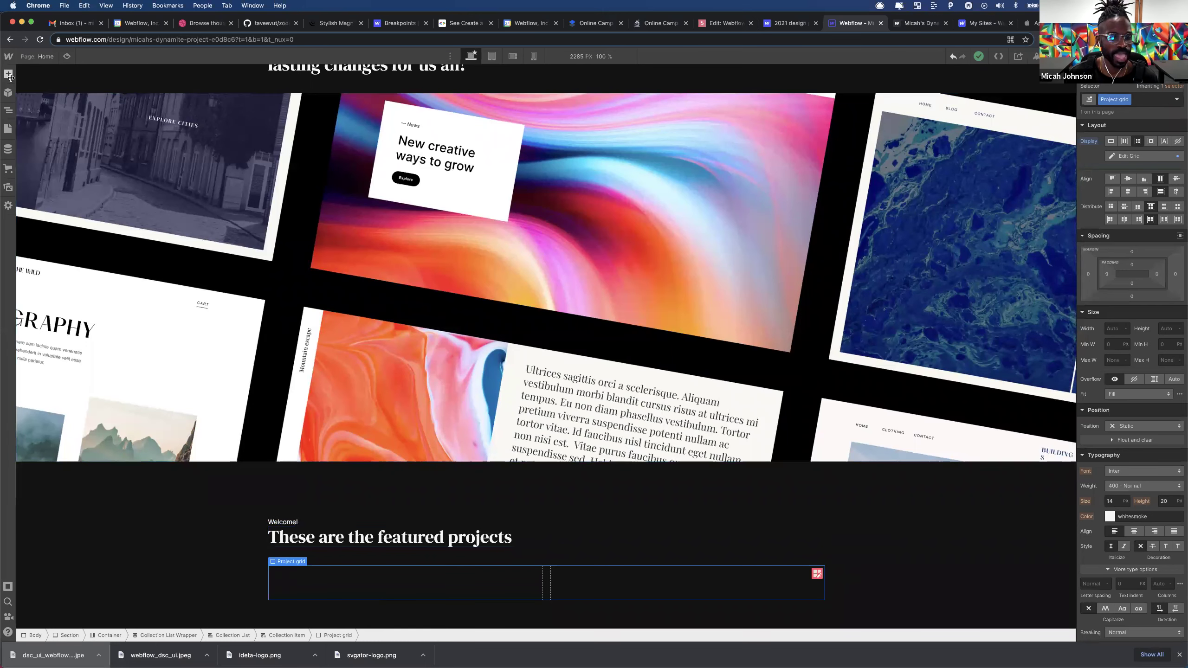
{"action": "scroll", "coordinate": [398, 539], "scroll_direction": "down", "scroll_amount": 3}
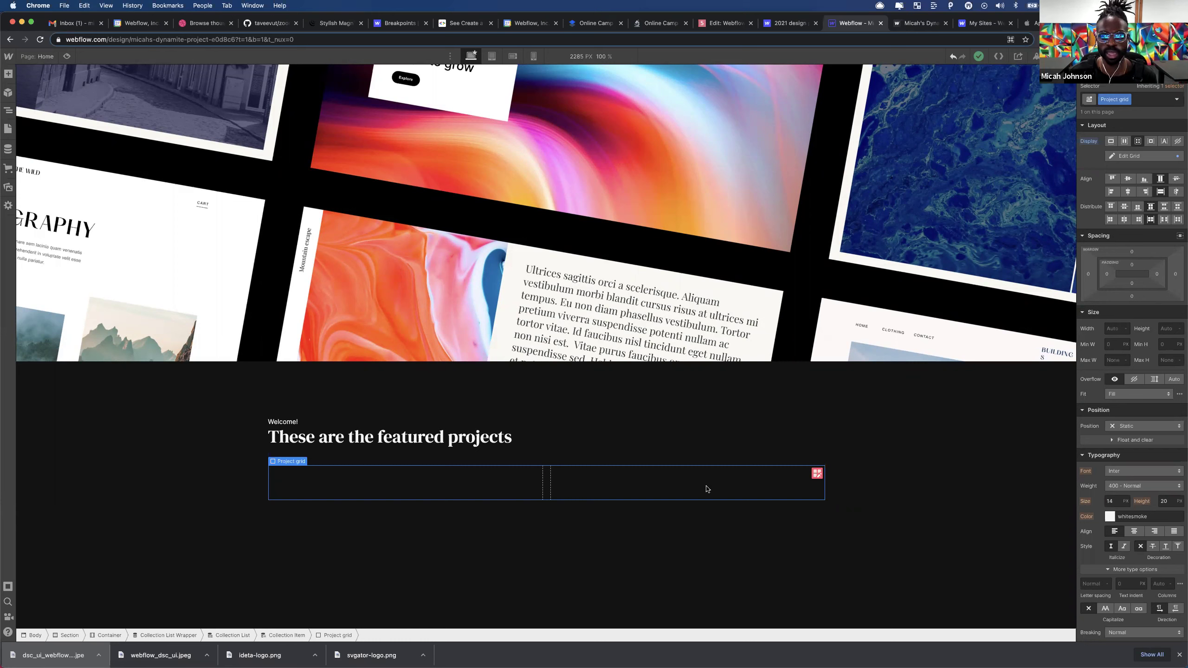
- Place a Text Block inside the Project grid and bind its text to the Name field of the Projects collection
{"action": "left_click", "coordinate": [7, 74]}
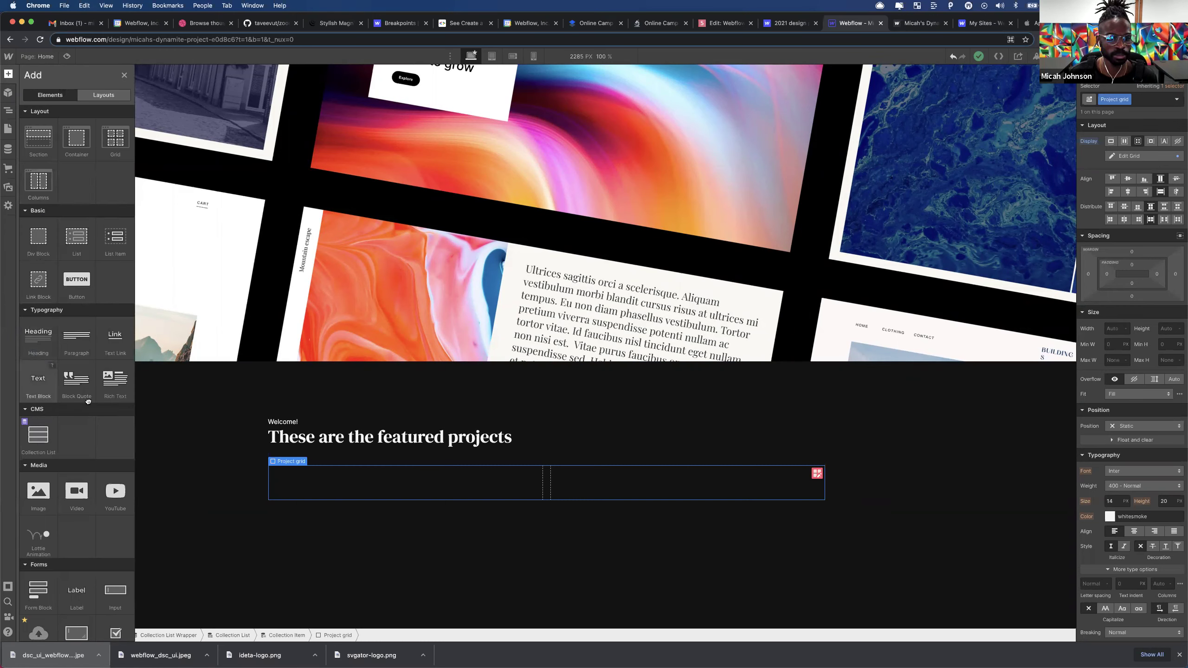
{"action": "left_click_drag", "start_coordinate": [320, 472], "coordinate": [328, 475]}
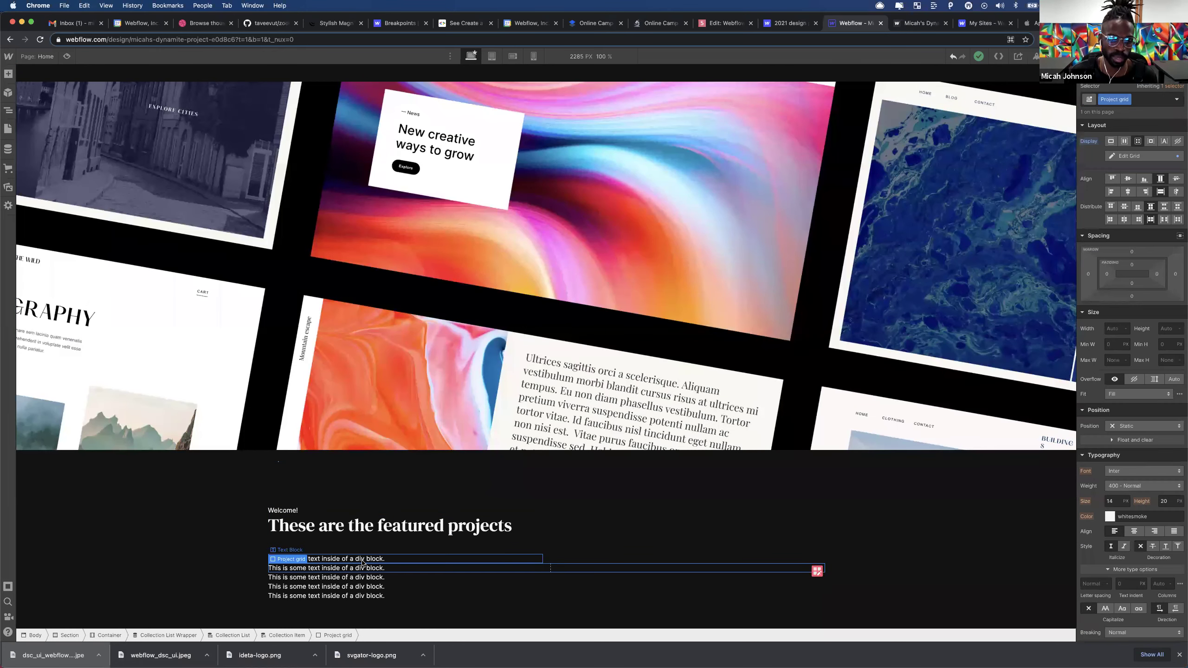
{"action": "left_click", "coordinate": [294, 562]}
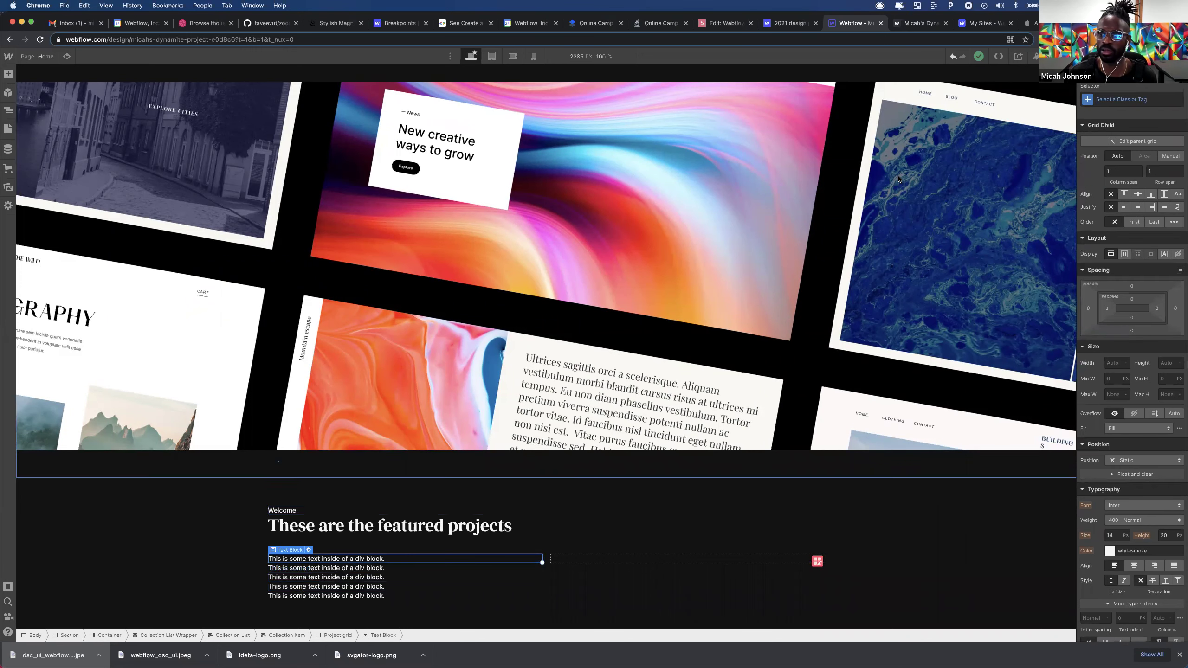
{"action": "key", "text": "d"}
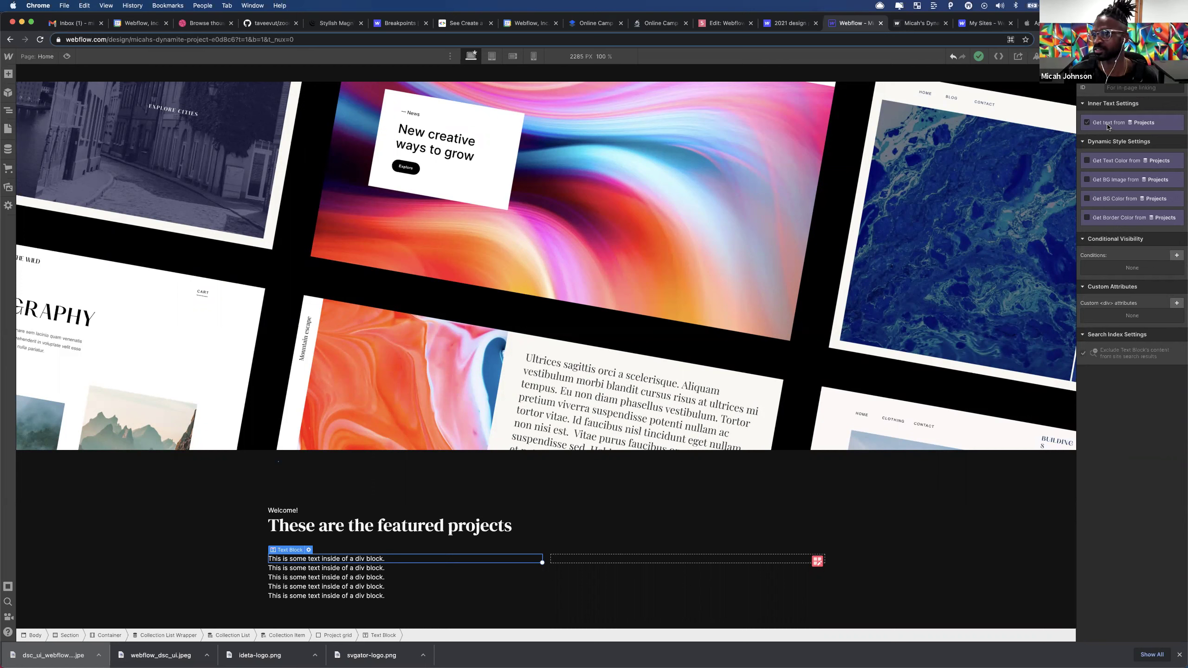
{"action": "left_click", "coordinate": [1107, 124]}
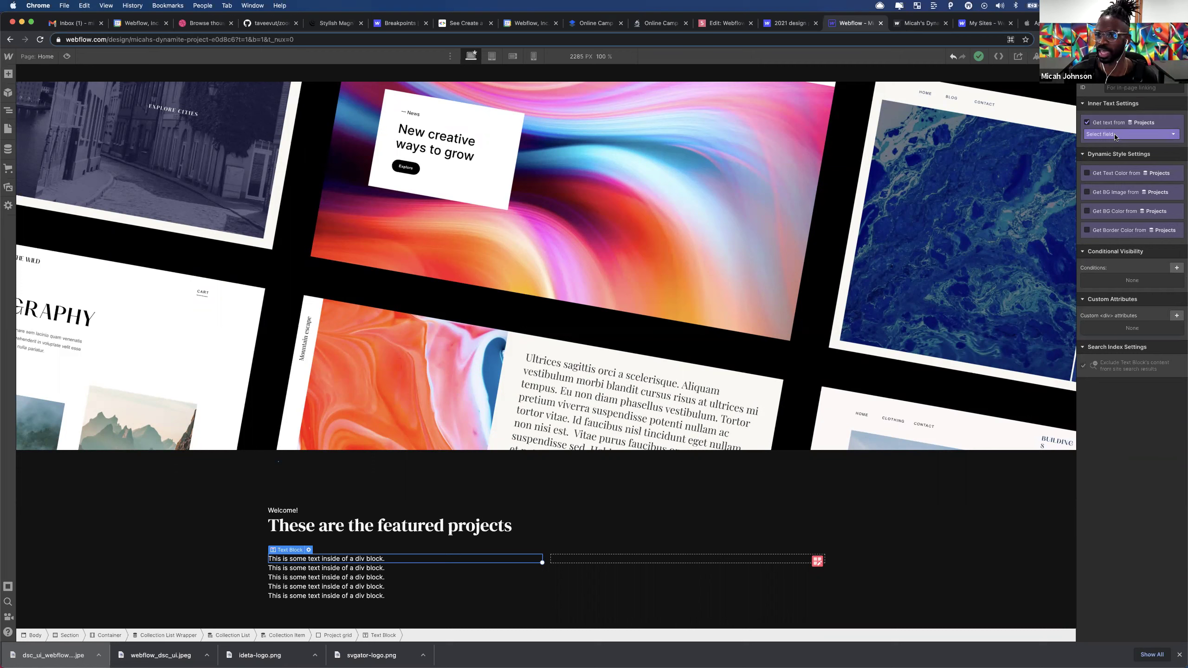
{"action": "left_click", "coordinate": [1113, 135]}
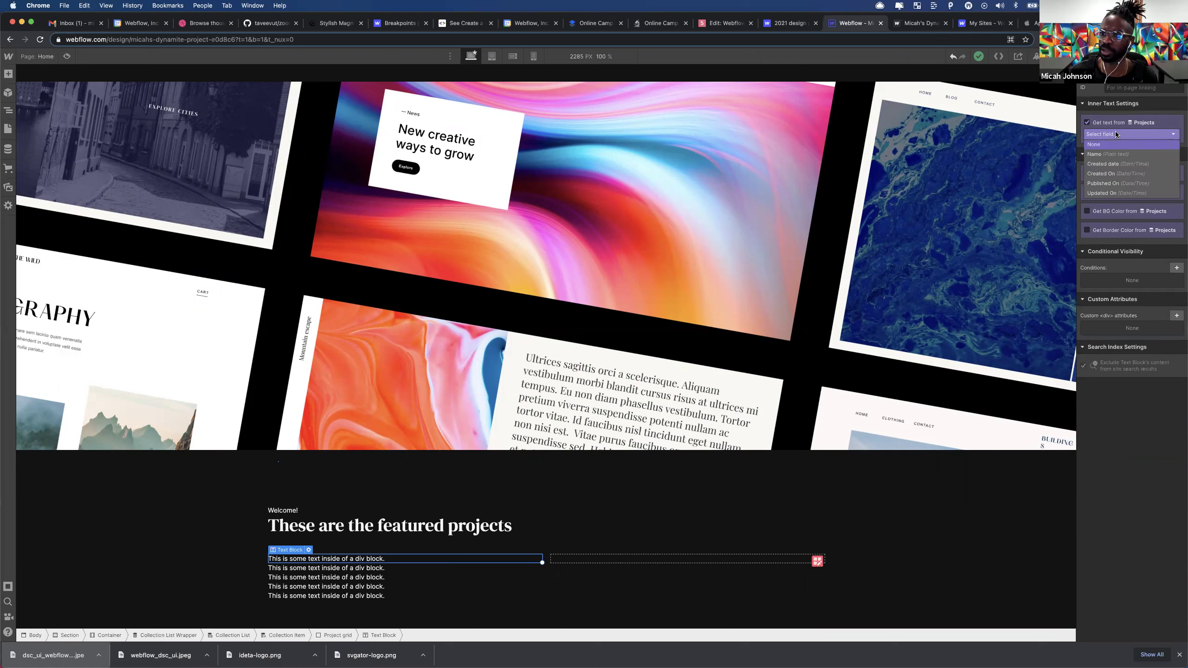
{"action": "left_click", "coordinate": [1143, 156]}
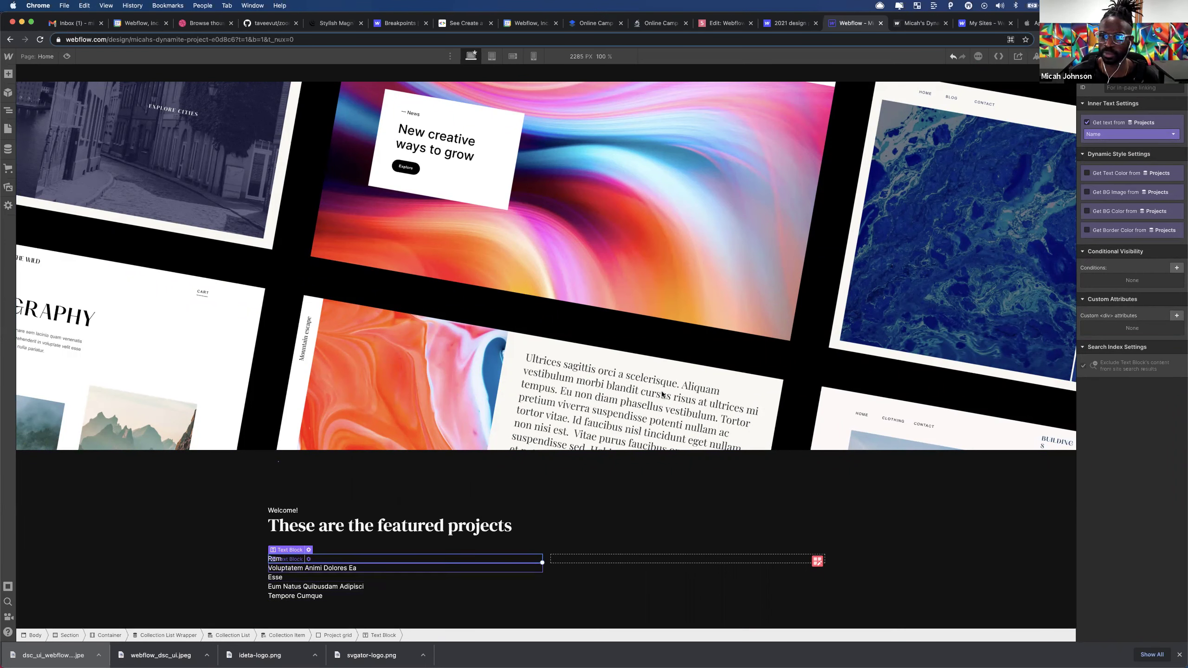
{"action": "left_click", "coordinate": [8, 75]}
{"action": "left_click_drag", "start_coordinate": [38, 378], "coordinate": [292, 561]}
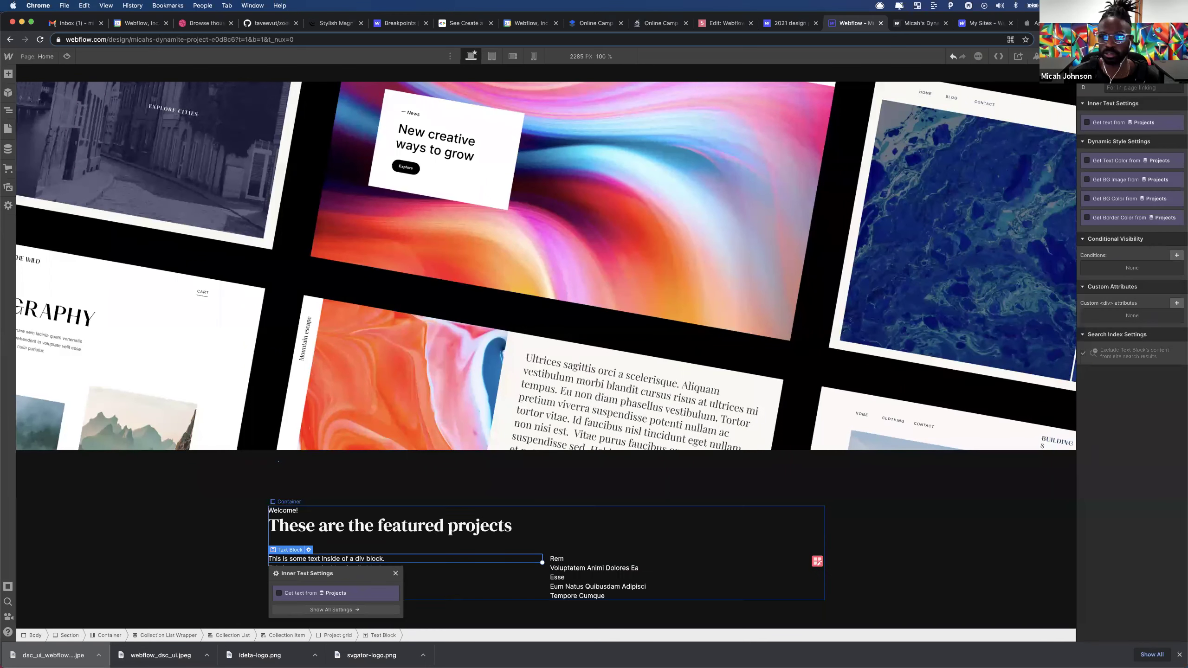
{"action": "key", "text": "super+z"}
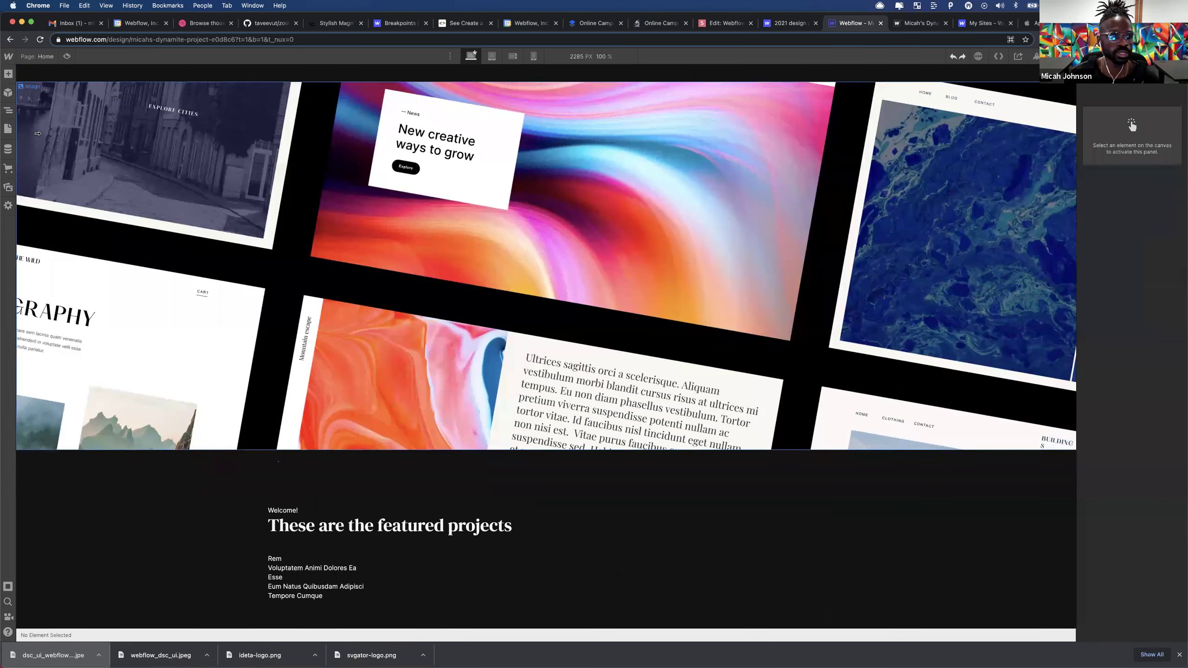
- Add a Div Block to the Project grid and arrange it in the second column, with the project name text in the first
{"action": "left_click", "coordinate": [8, 111]}
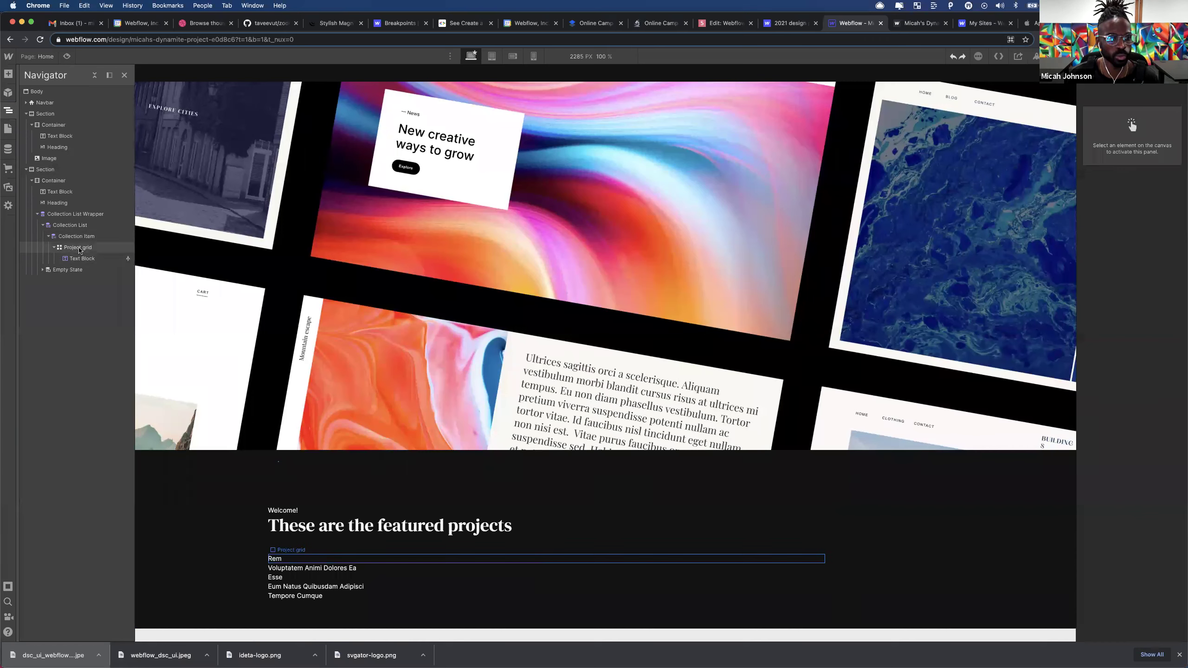
{"action": "left_click", "coordinate": [296, 559]}
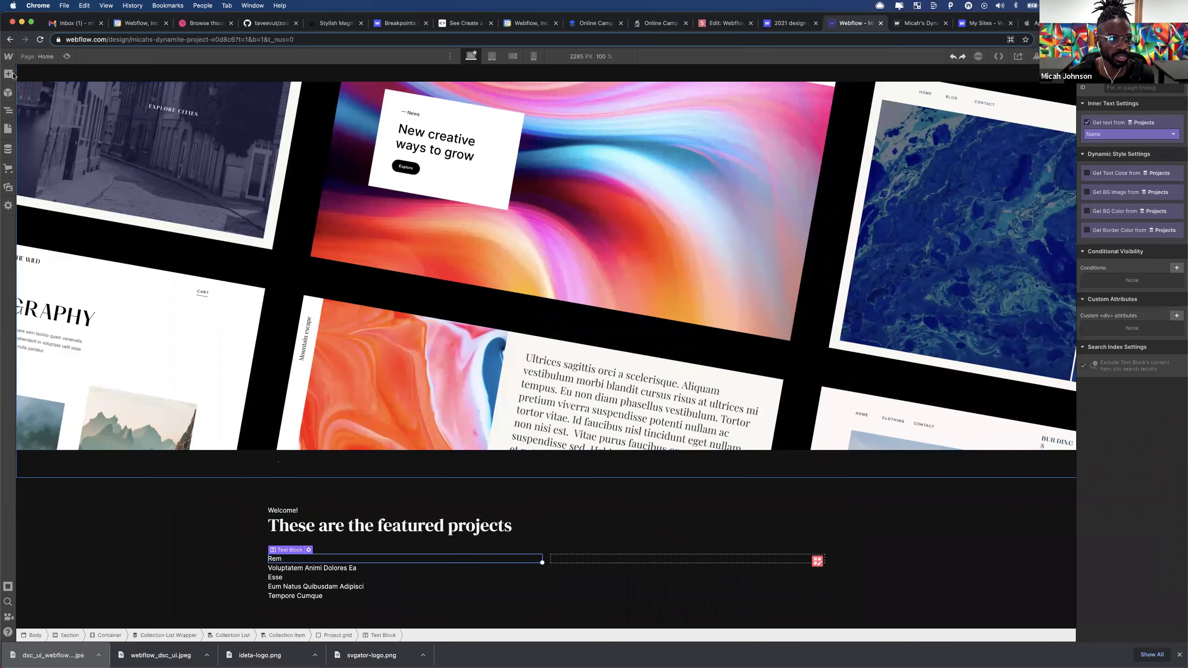
{"action": "key", "text": "a"}
{"action": "left_click_drag", "start_coordinate": [284, 462], "coordinate": [335, 559]}
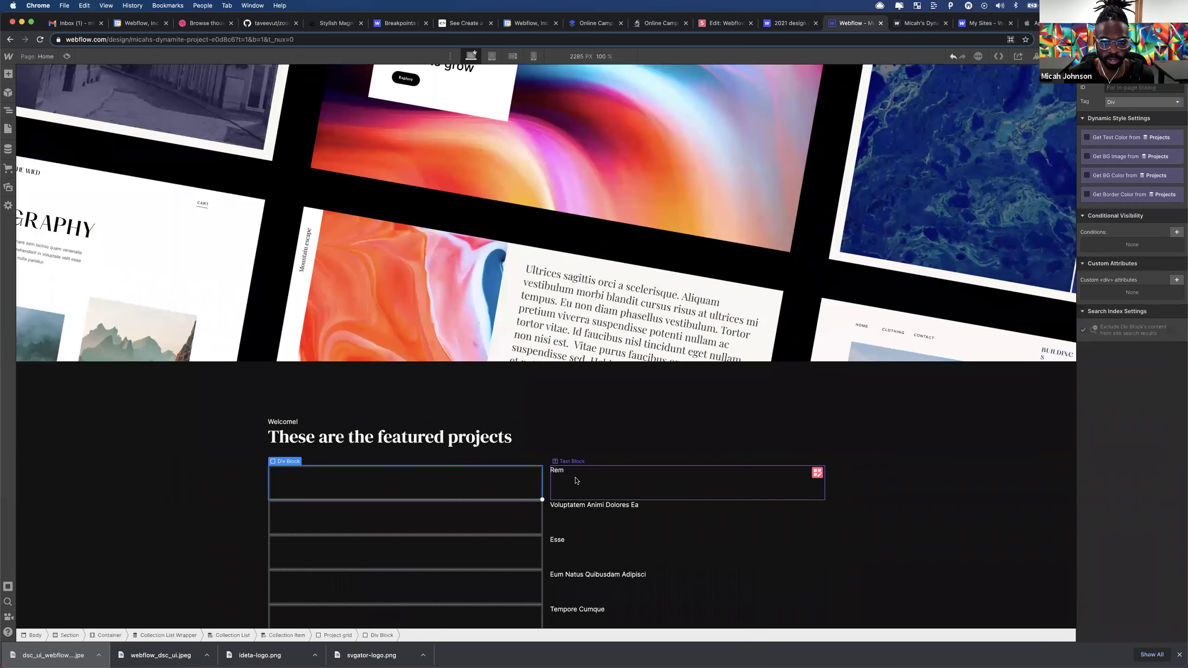
{"action": "left_click_drag", "start_coordinate": [481, 476], "coordinate": [449, 477]}
{"action": "left_click", "coordinate": [450, 480]}
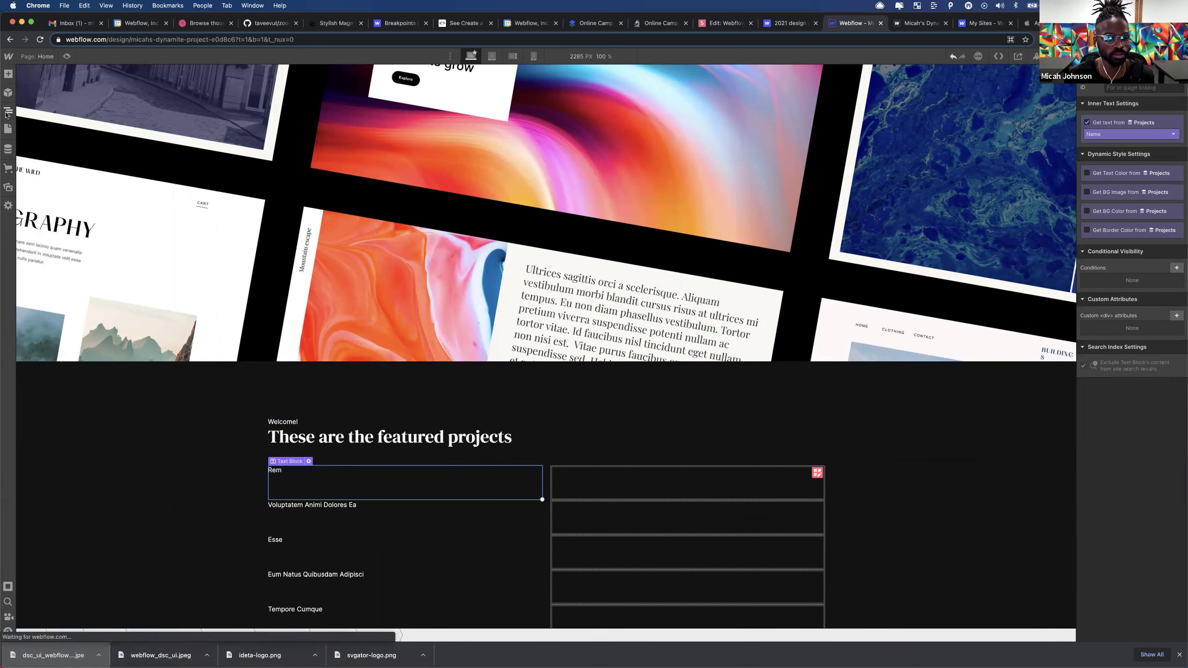
- Nest the project name Text Block inside the Div Block within the Project grid
{"action": "key", "text": "z"}
{"action": "left_click", "coordinate": [75, 247]}
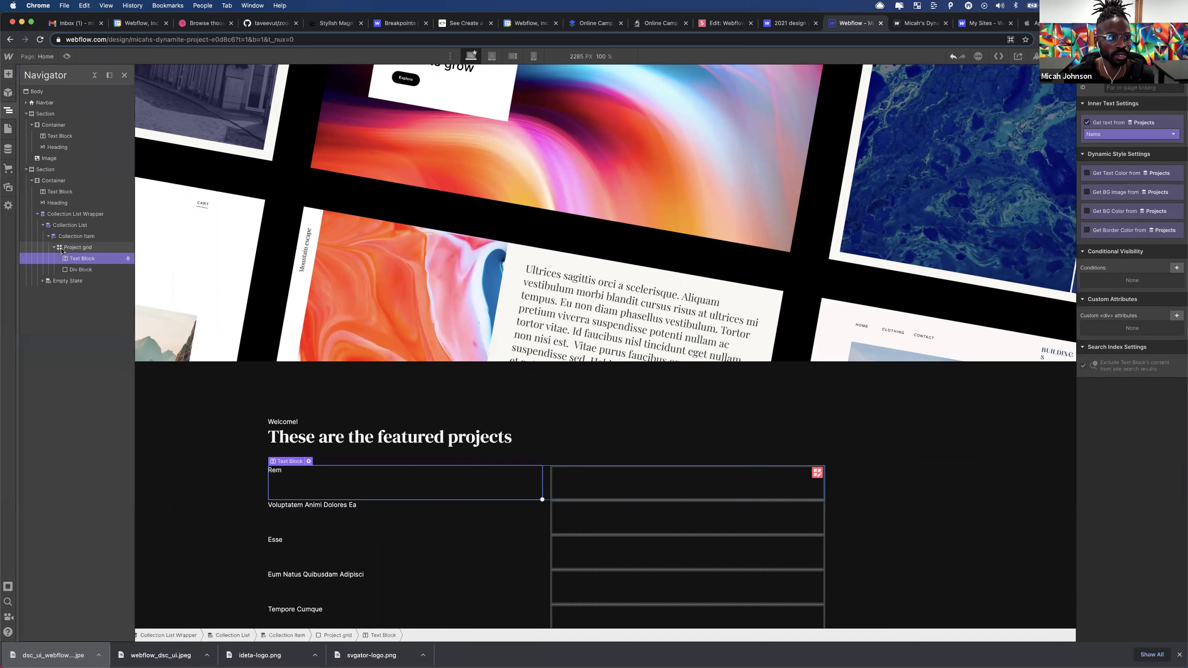
{"action": "left_click", "coordinate": [73, 259]}
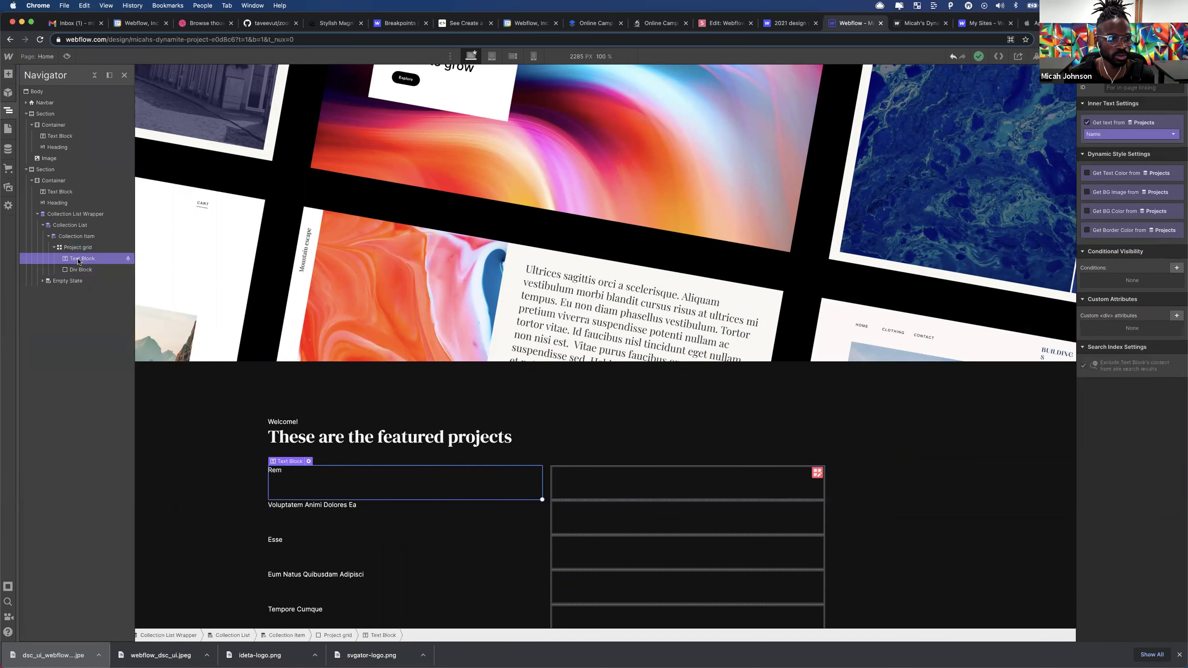
{"action": "left_click_drag", "start_coordinate": [77, 267], "coordinate": [78, 268]}
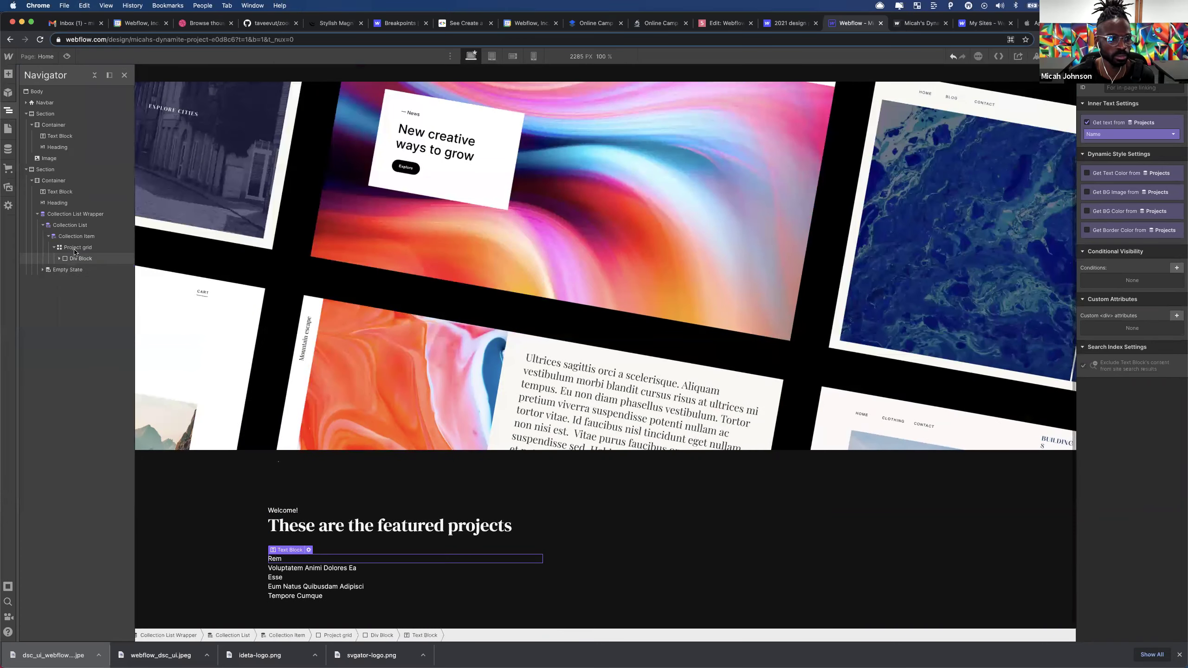
- Add a second Div Block to the Project grid, directly after the Div Block holding the project name
{"action": "left_click", "coordinate": [75, 247]}
{"action": "left_click", "coordinate": [7, 74]}
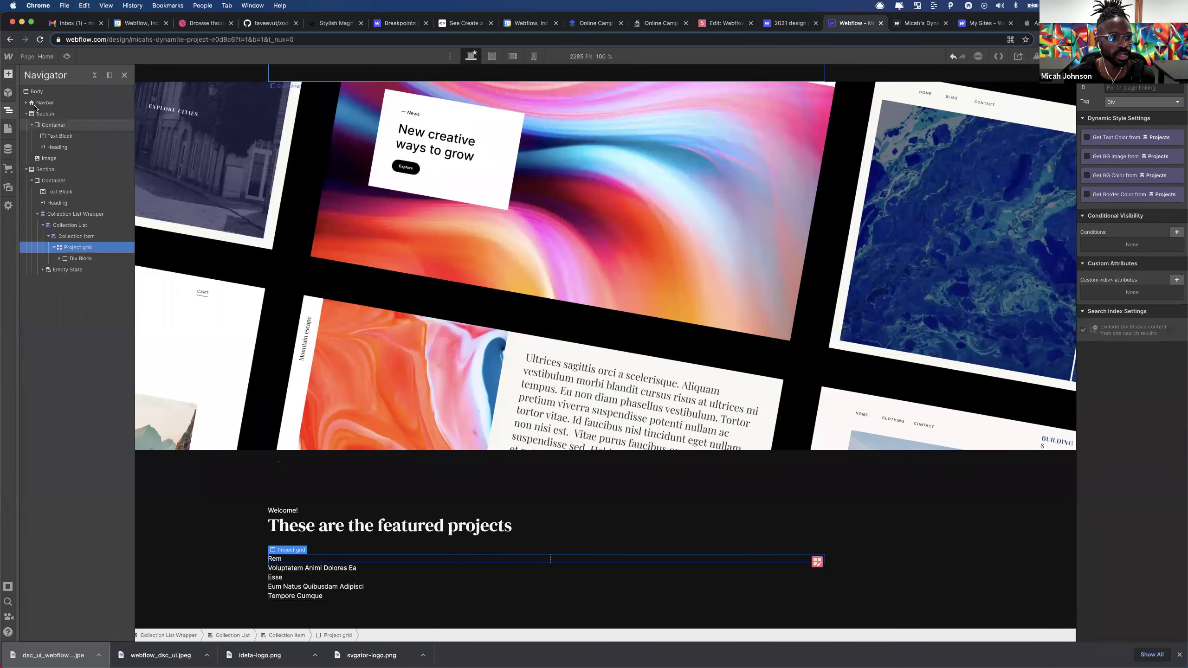
{"action": "left_click_drag", "start_coordinate": [39, 237], "coordinate": [78, 258]}
{"action": "left_click_drag", "start_coordinate": [78, 273], "coordinate": [78, 277]}
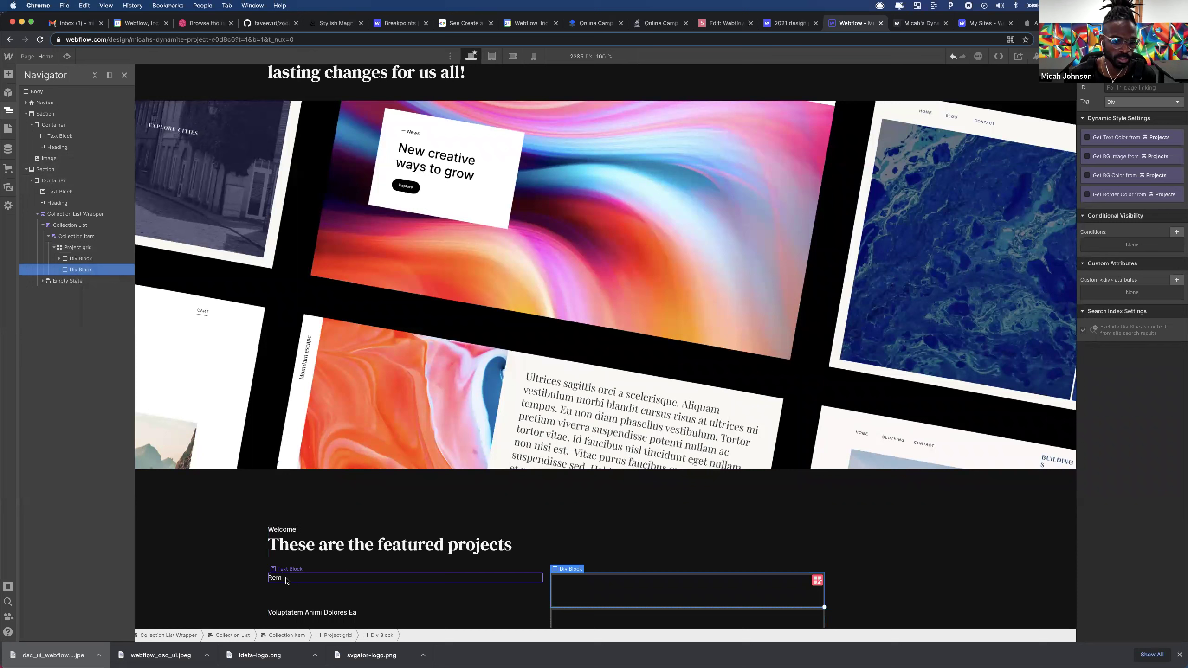
- Create a class named "Project title" on the project name Text Block in the first collection item
{"action": "left_click", "coordinate": [285, 577]}
{"action": "key", "text": "s"}
{"action": "left_click", "coordinate": [1132, 99]}
{"action": "type", "text": "Project "}
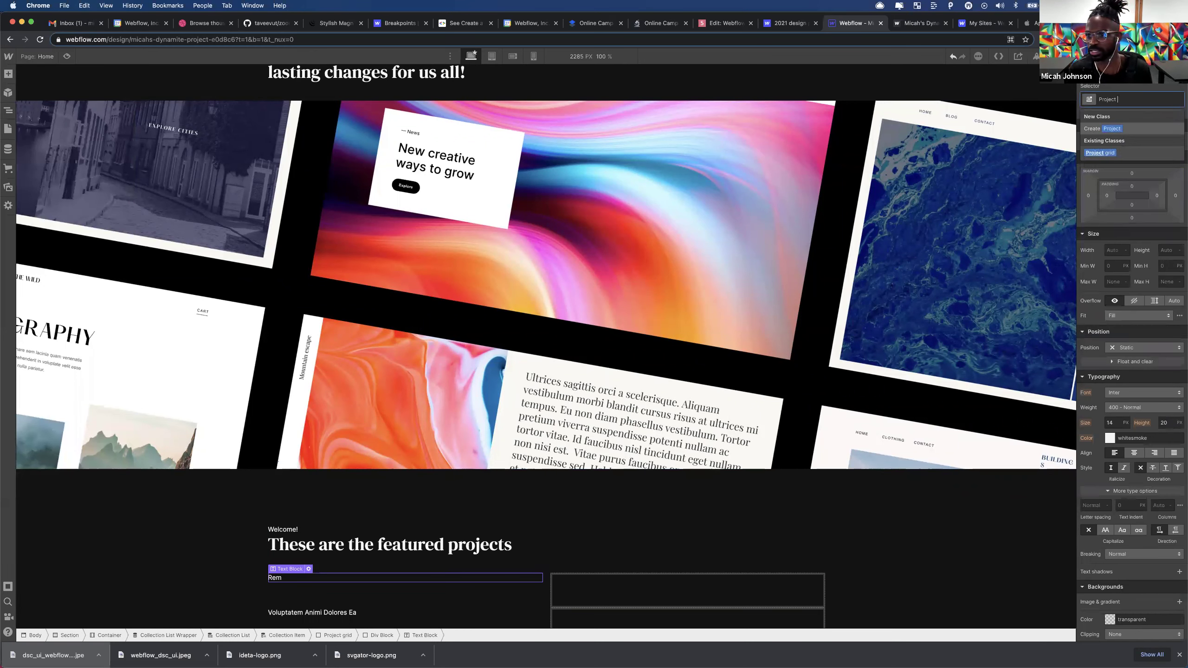
{"action": "type", "text": "te"}
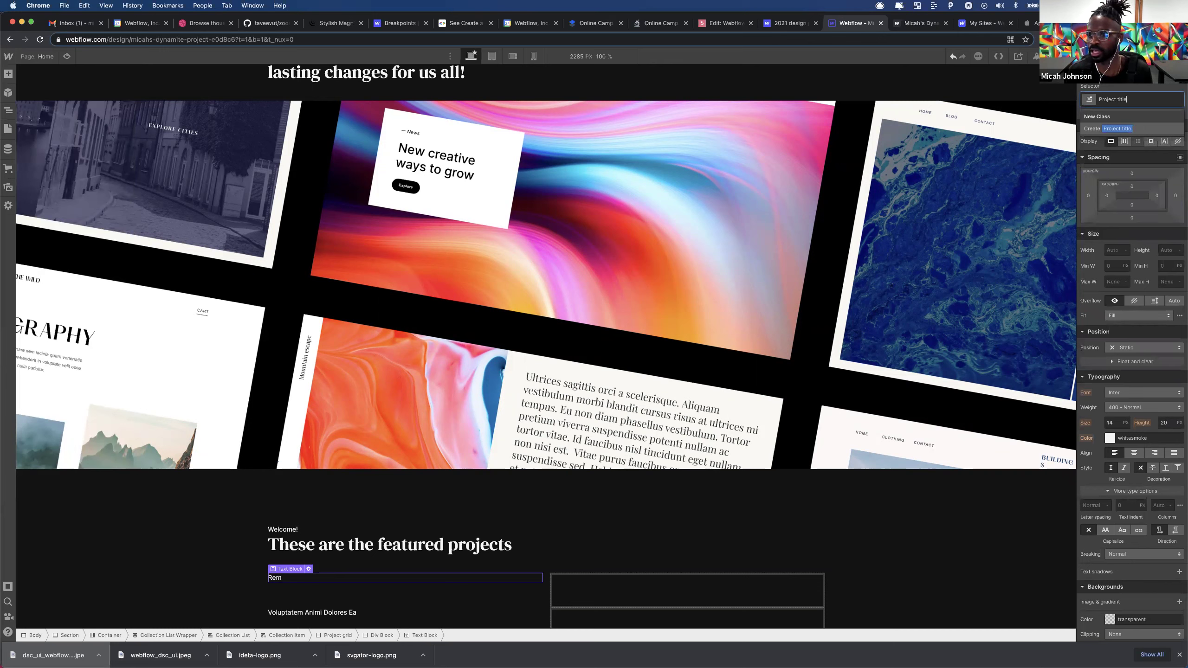
{"action": "key", "text": "Return"}
- Set the font size of the Project title text to 20 px
{"action": "left_click", "coordinate": [1113, 423]}
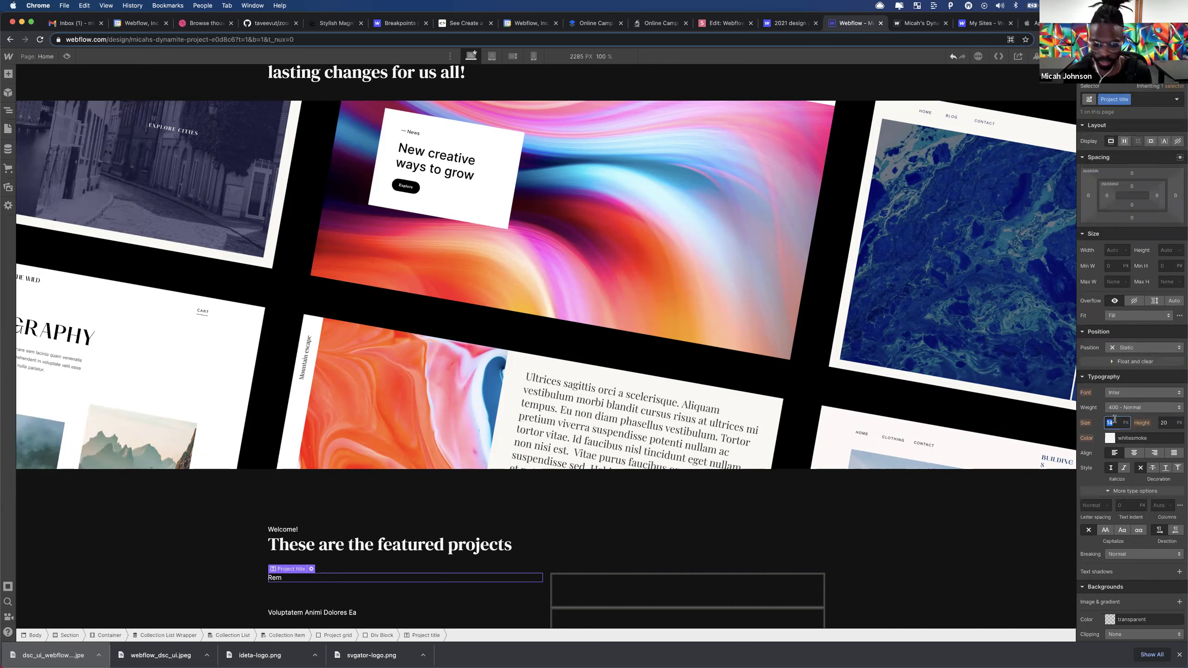
{"action": "type", "text": "30"}
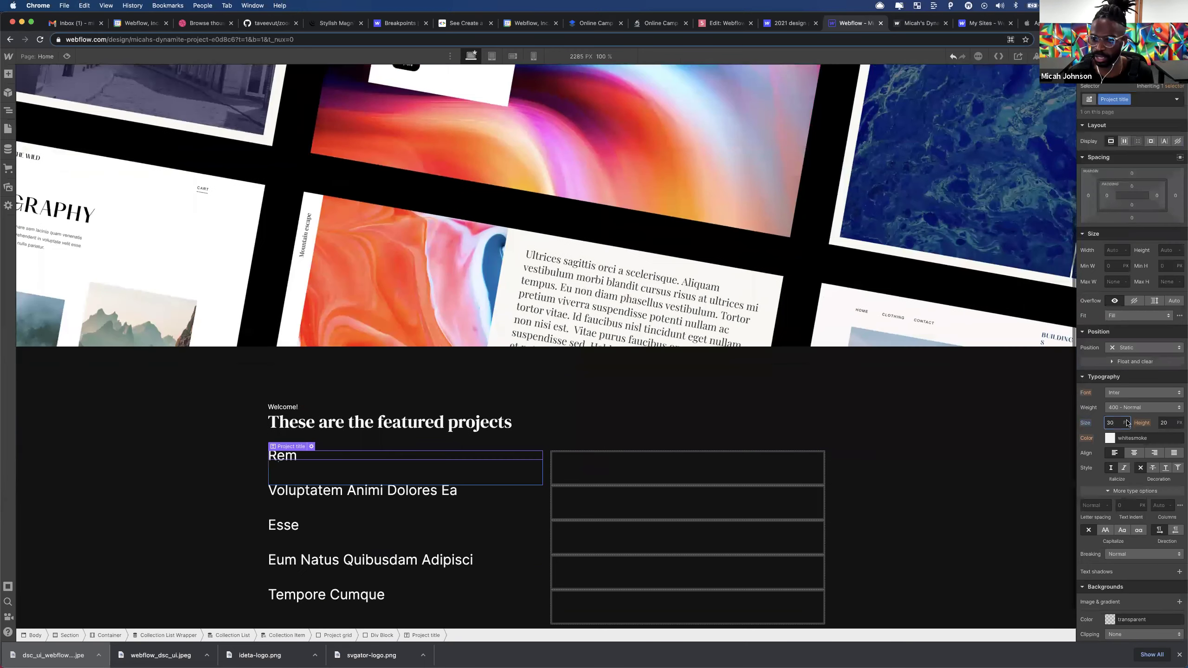
{"action": "left_click", "coordinate": [1113, 424]}
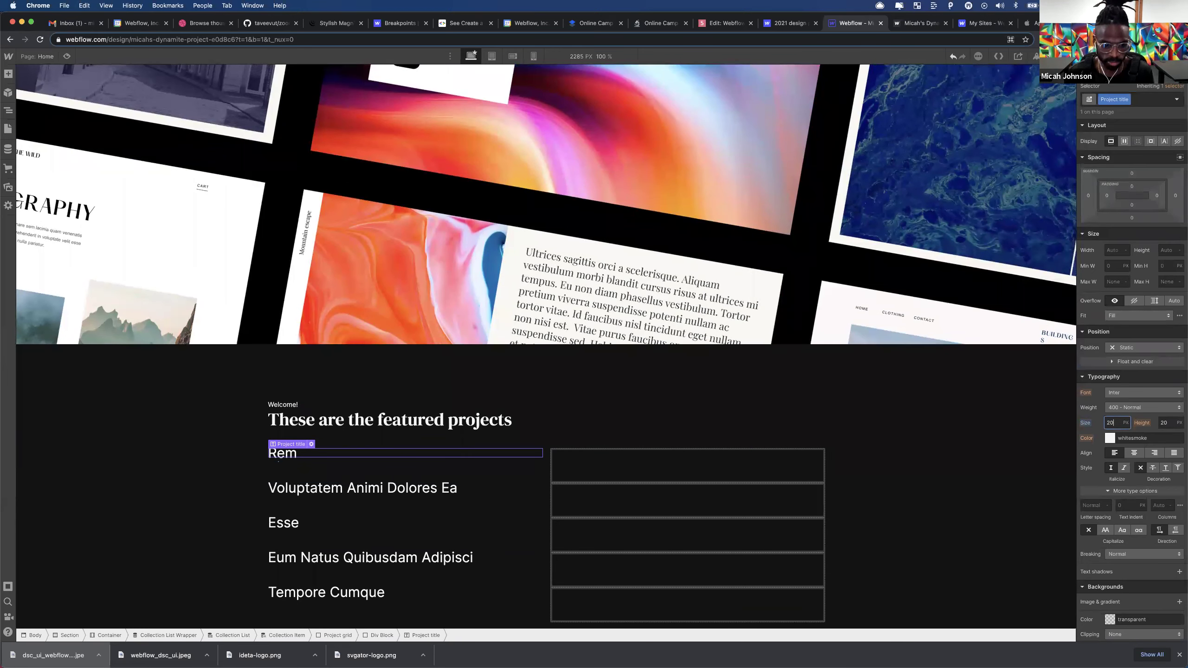
- Add a Text Block below the Project title in the same Div Block and bind its text to the Created date field
{"action": "left_click", "coordinate": [9, 74]}
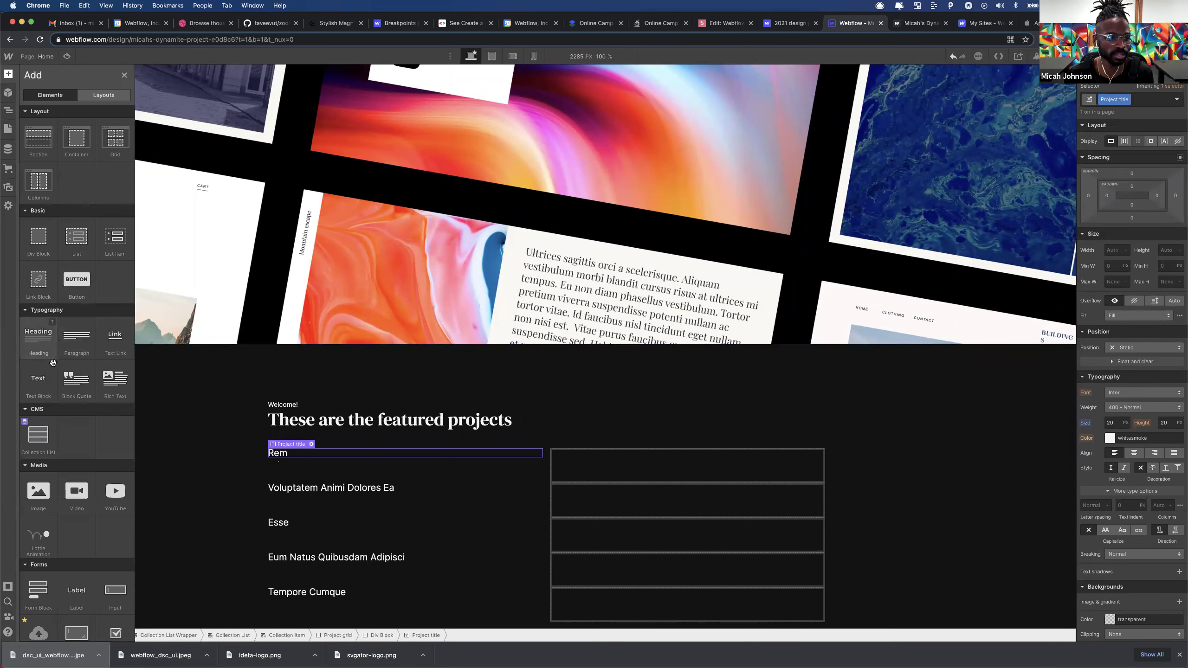
{"action": "left_click_drag", "start_coordinate": [264, 462], "coordinate": [296, 461]}
{"action": "left_click", "coordinate": [8, 110]}
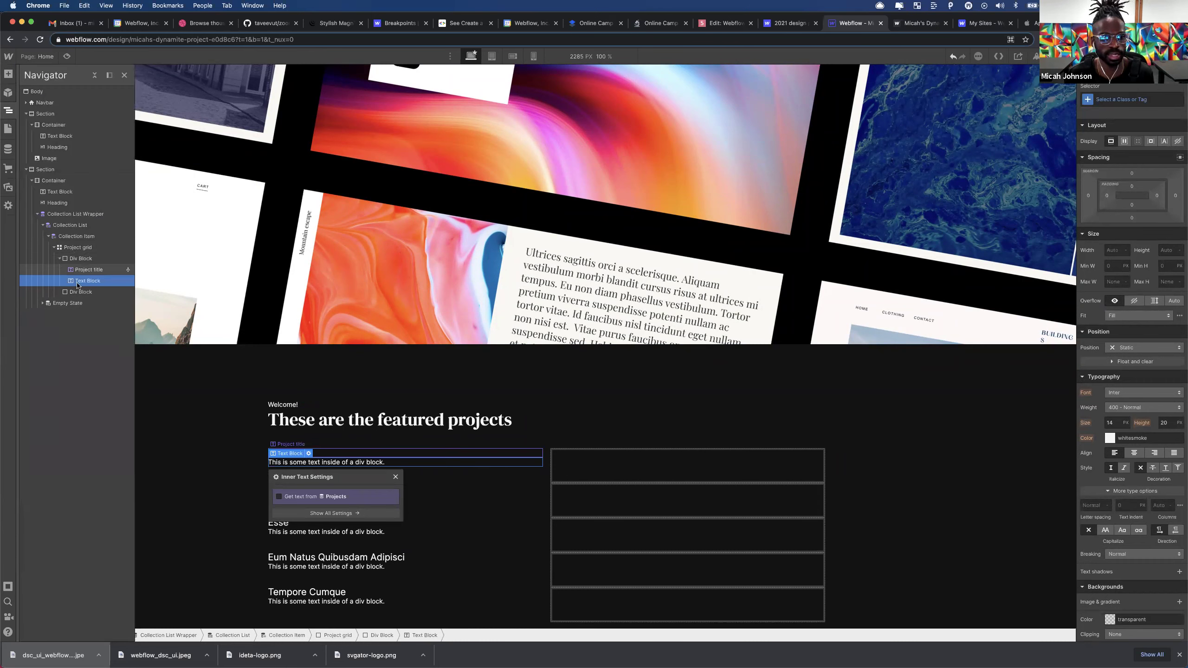
{"action": "left_click", "coordinate": [309, 497]}
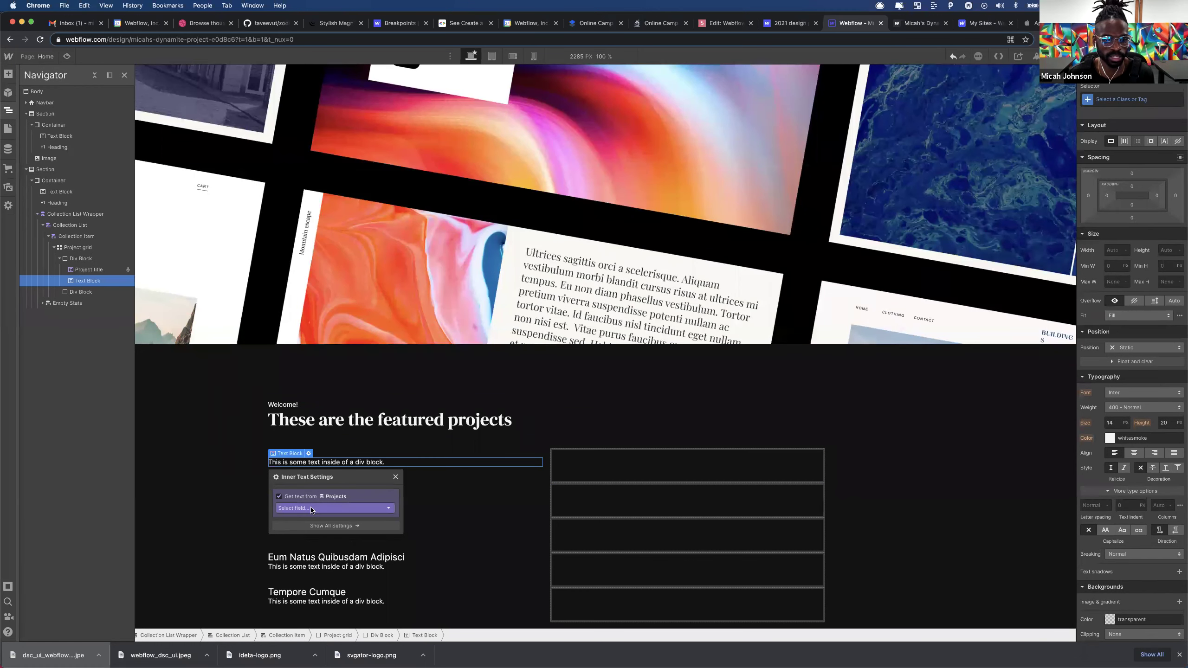
{"action": "left_click", "coordinate": [312, 509]}
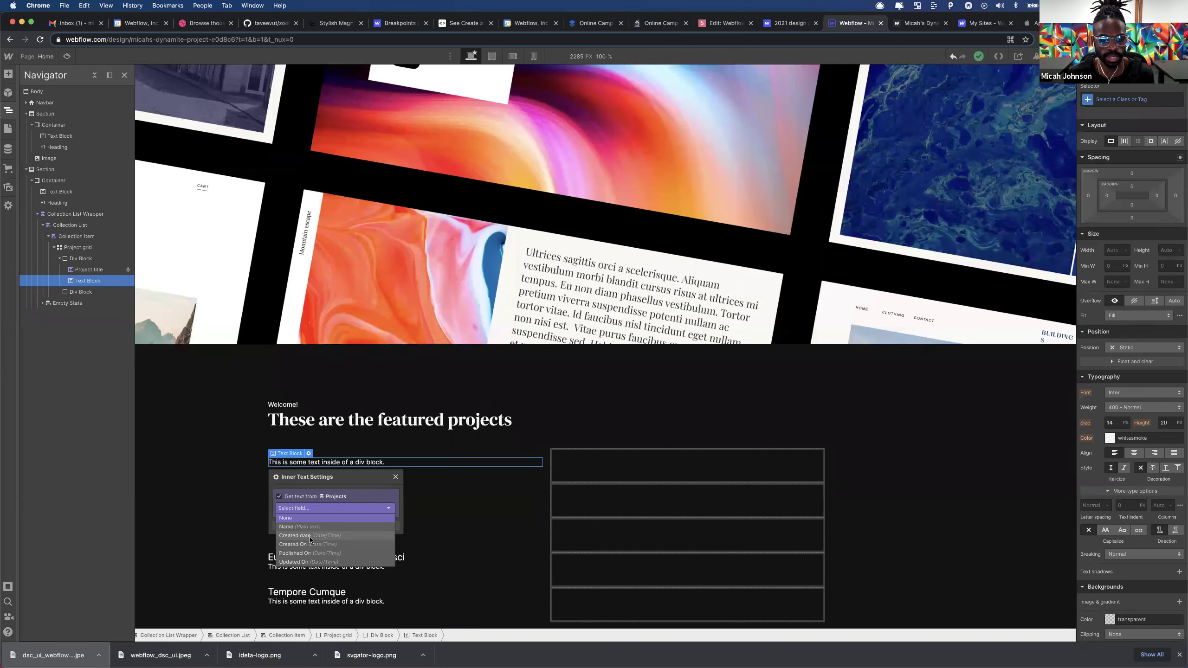
{"action": "left_click", "coordinate": [308, 535]}
- Justify the Div Block holding title and date to the center of its grid cell and center-align its text
{"action": "left_click", "coordinate": [300, 487]}
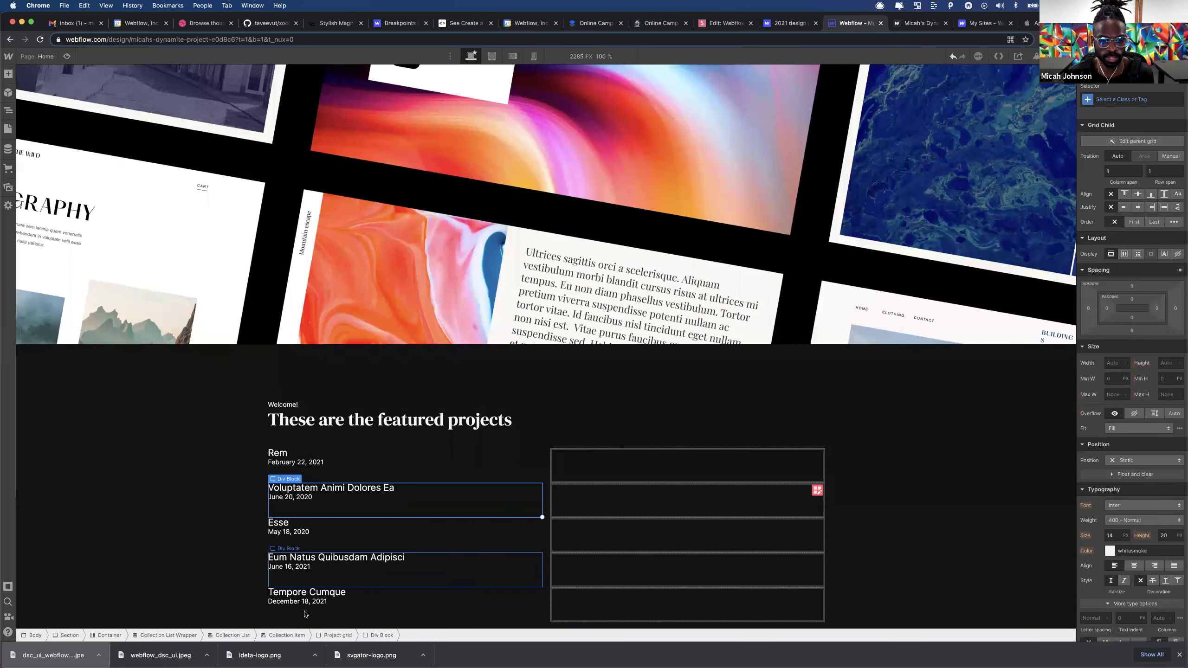
{"action": "left_click", "coordinate": [331, 473]}
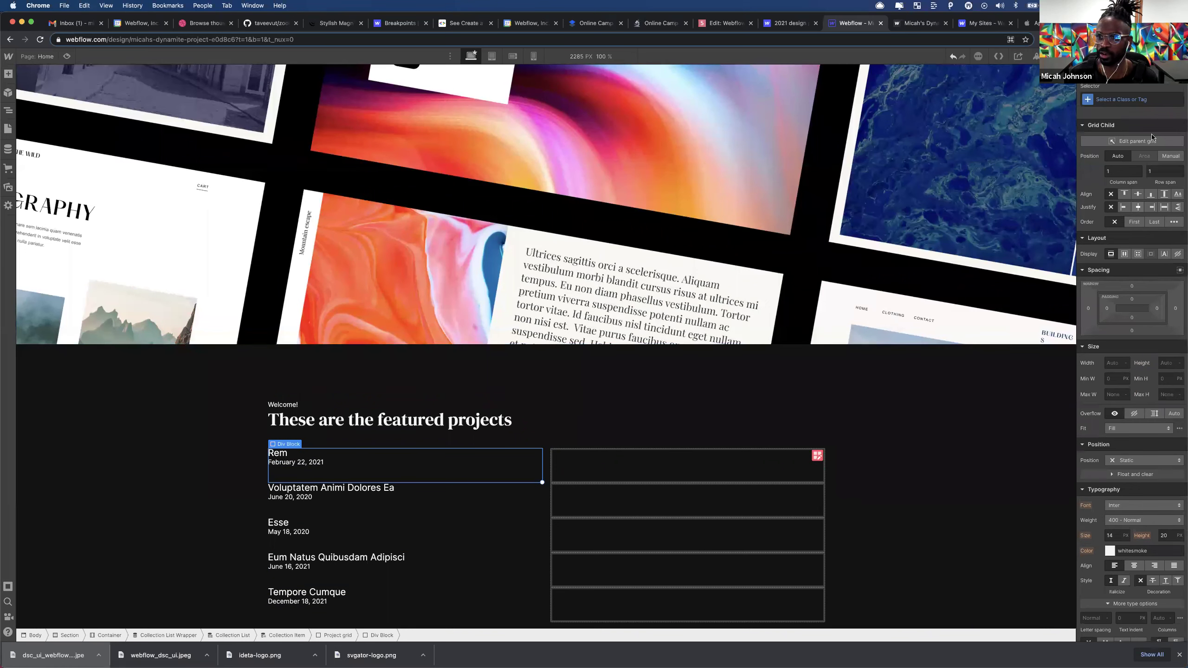
{"action": "left_click", "coordinate": [1139, 208]}
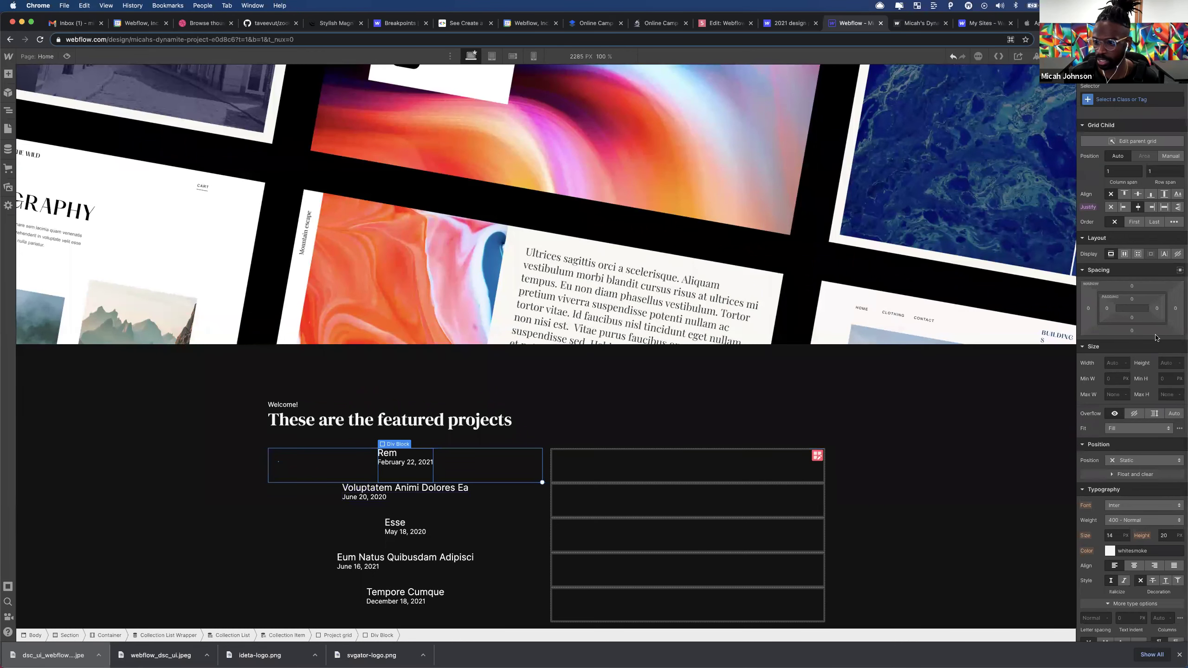
{"action": "left_click", "coordinate": [1135, 567]}
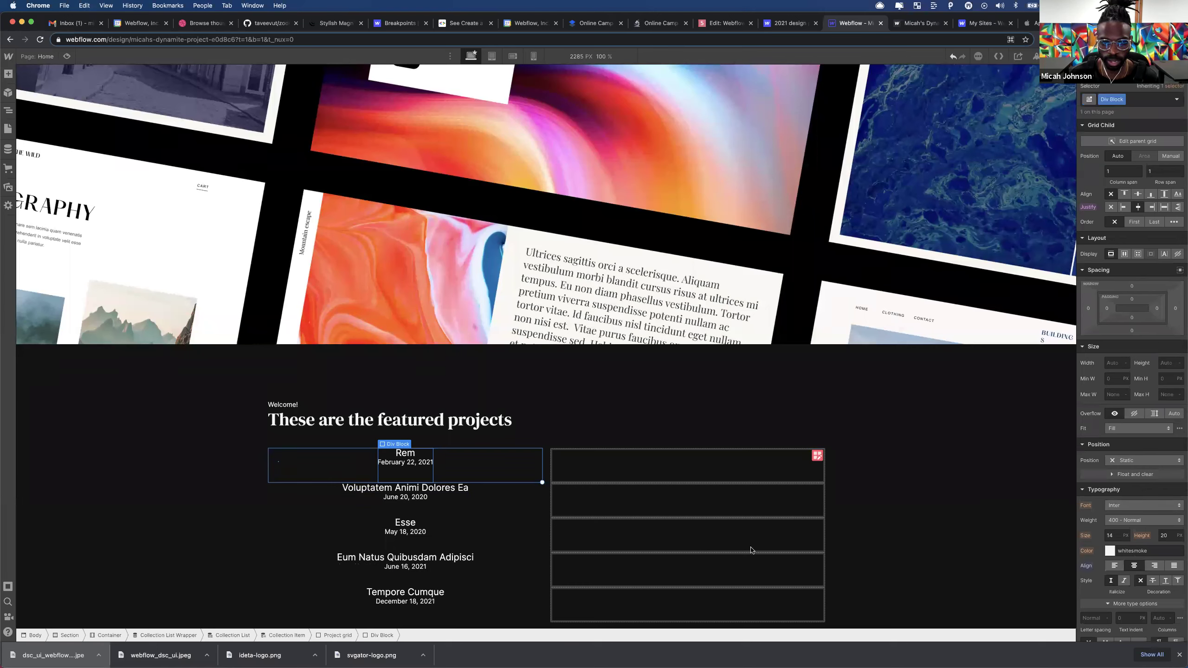
- Rename the title and date Div Block's class to "Project name" and add about 38 px of padding on all sides
{"action": "left_click", "coordinate": [299, 496]}
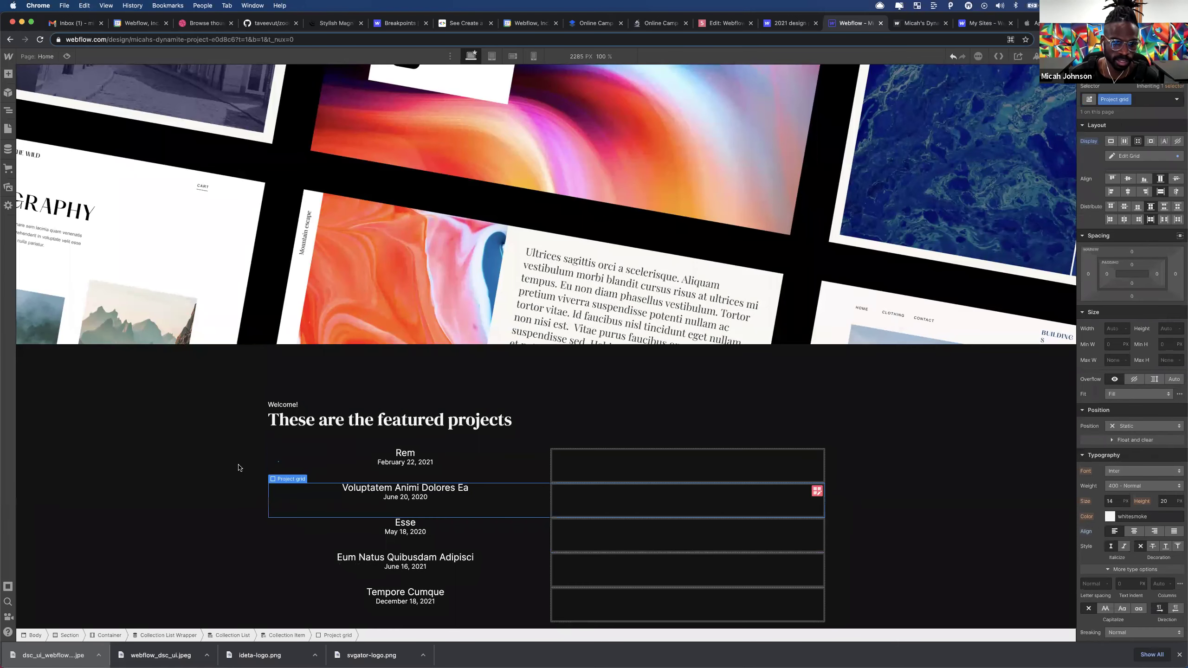
{"action": "left_click", "coordinate": [347, 465]}
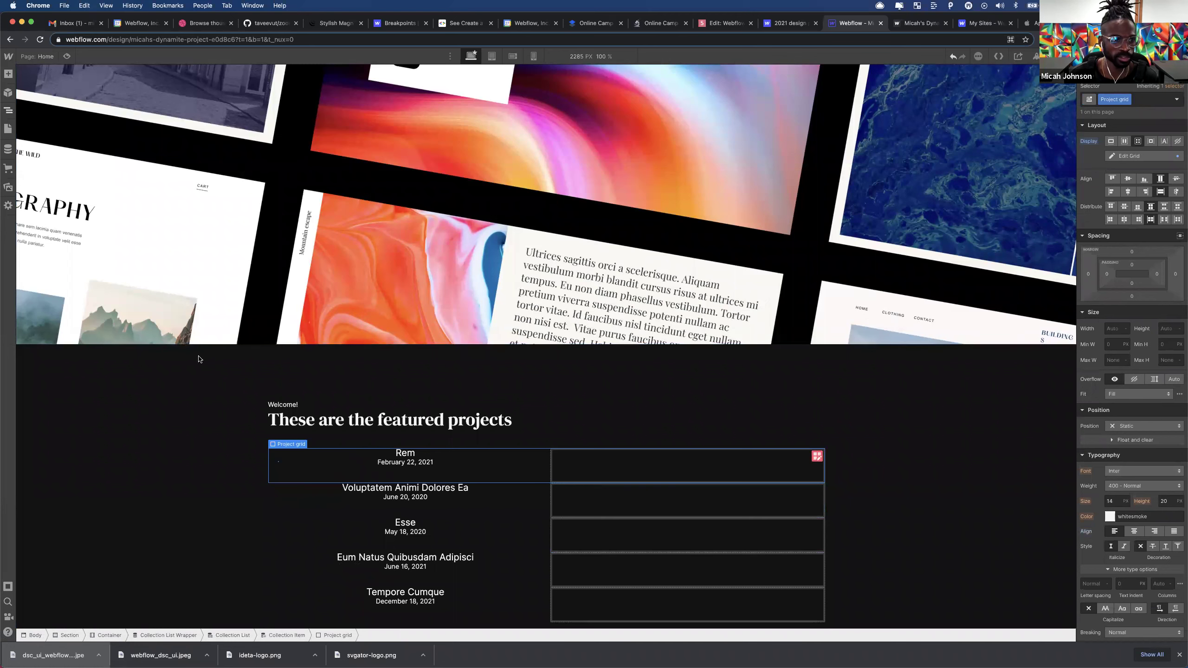
{"action": "key", "text": "z"}
{"action": "left_click", "coordinate": [78, 260]}
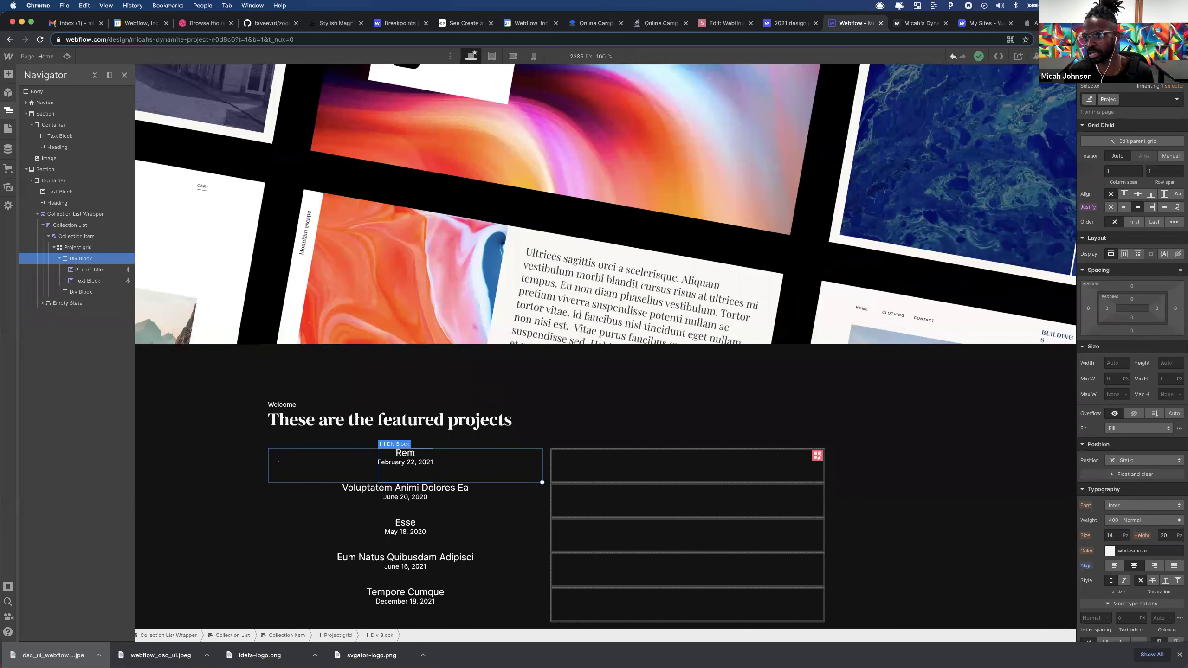
{"action": "type", "text": "Project name"}
{"action": "key", "text": "Return"}
{"action": "left_click_drag", "start_coordinate": [1141, 300], "coordinate": [1146, 319]}
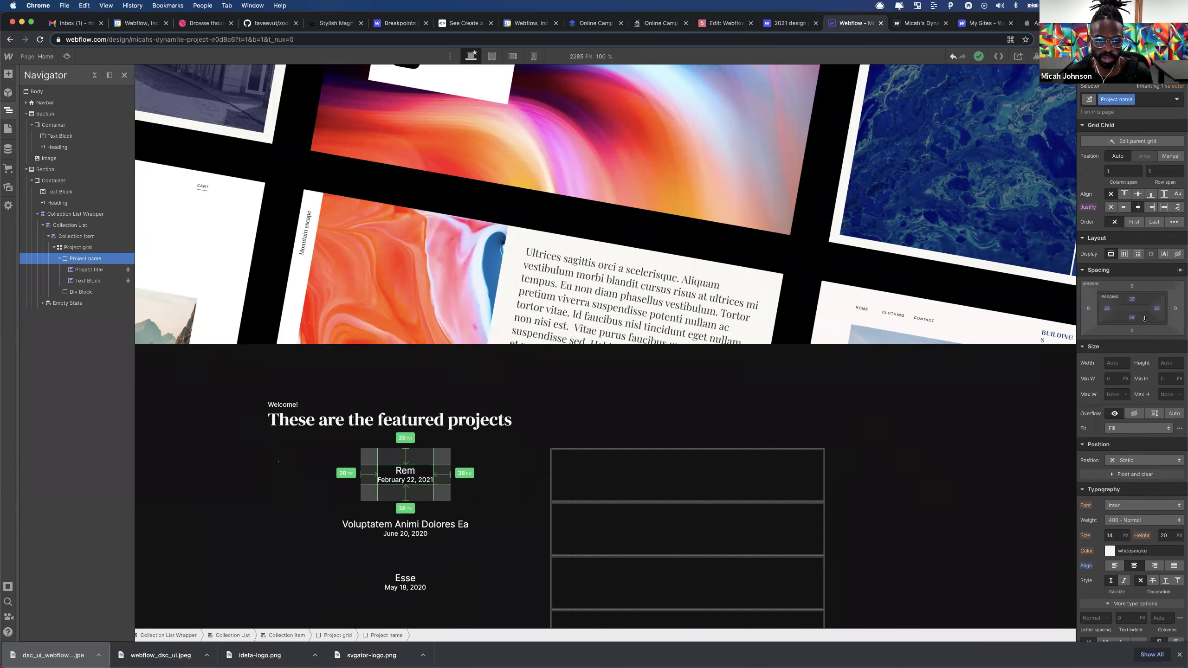
- Give the created-date text block under the project title a new class named "Date"
{"action": "left_click", "coordinate": [239, 416]}
{"action": "scroll", "coordinate": [310, 485], "scroll_direction": "down", "scroll_amount": 3}
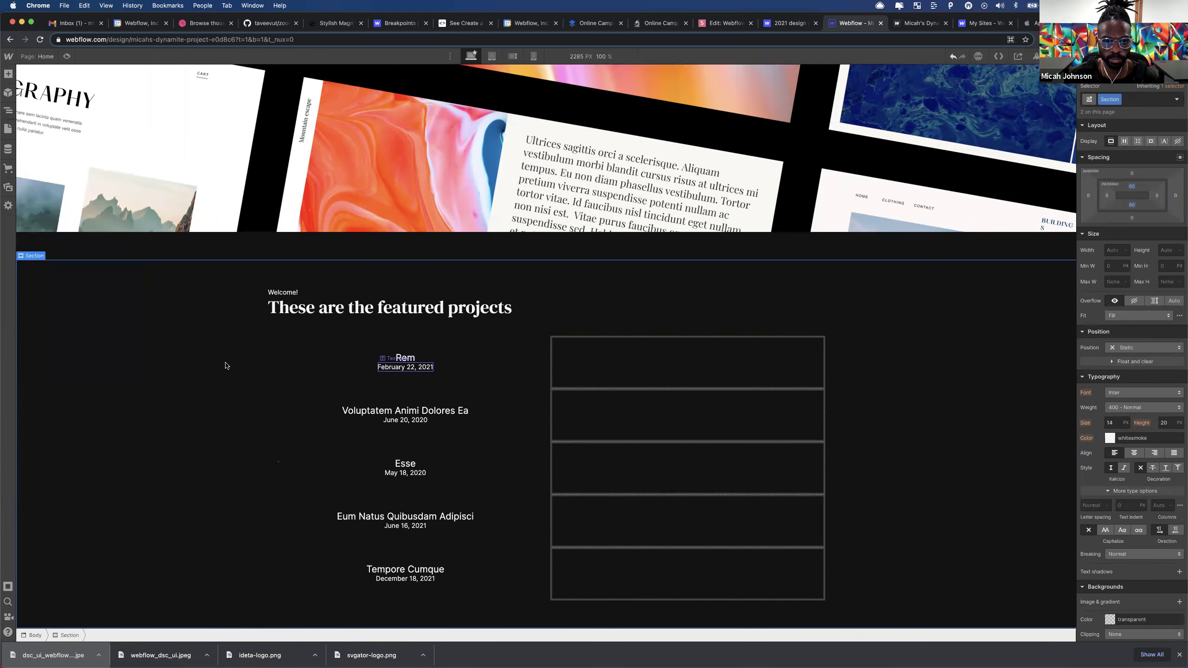
{"action": "left_click", "coordinate": [405, 368]}
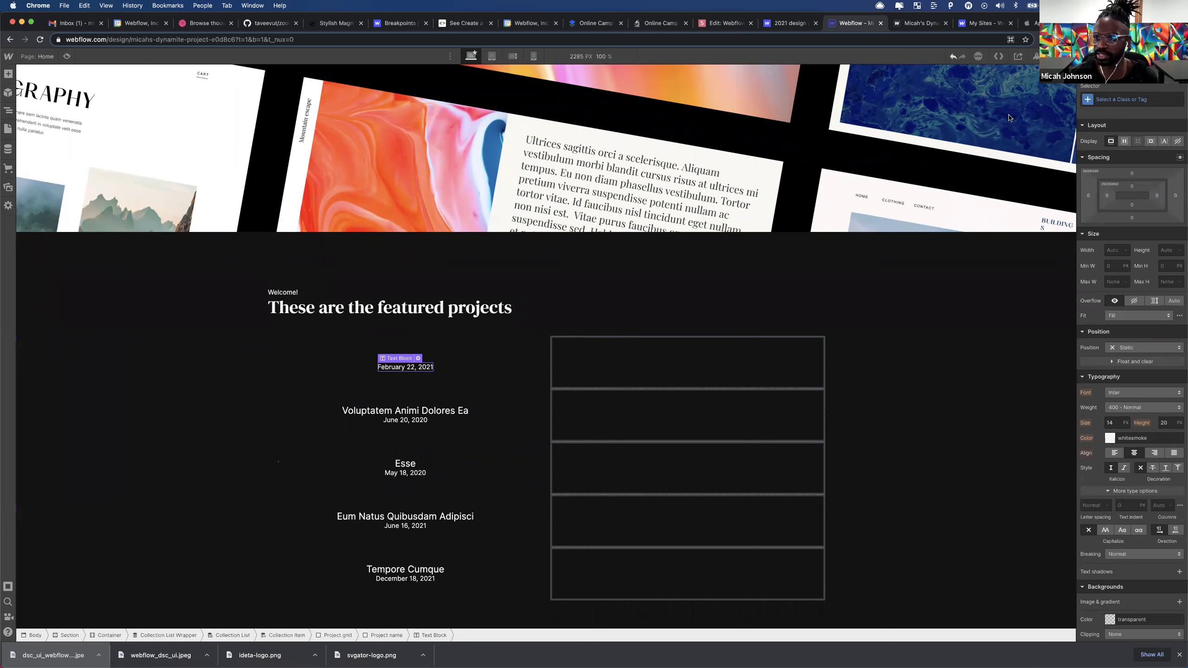
{"action": "left_click", "coordinate": [1137, 100]}
{"action": "type", "text": "Da"}
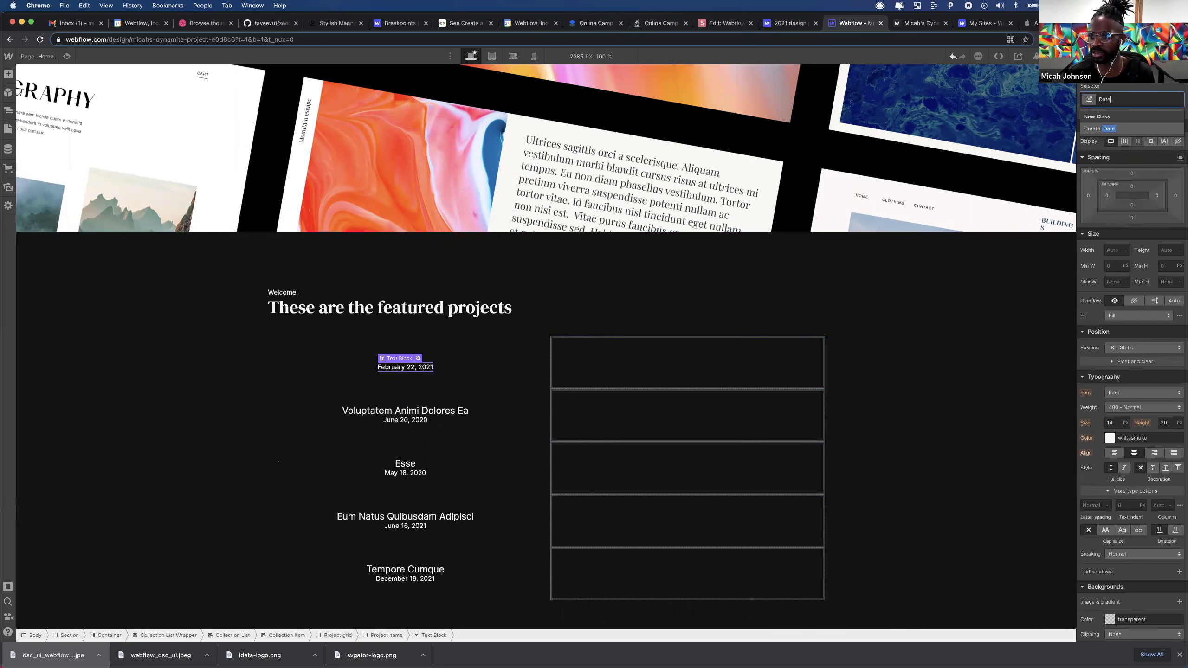
{"action": "type", "text": "te"}
{"action": "key", "text": "Return"}
- Set the Date text's font size to 12 px and reduce its color opacity to 44%
{"action": "left_click", "coordinate": [1116, 419]}
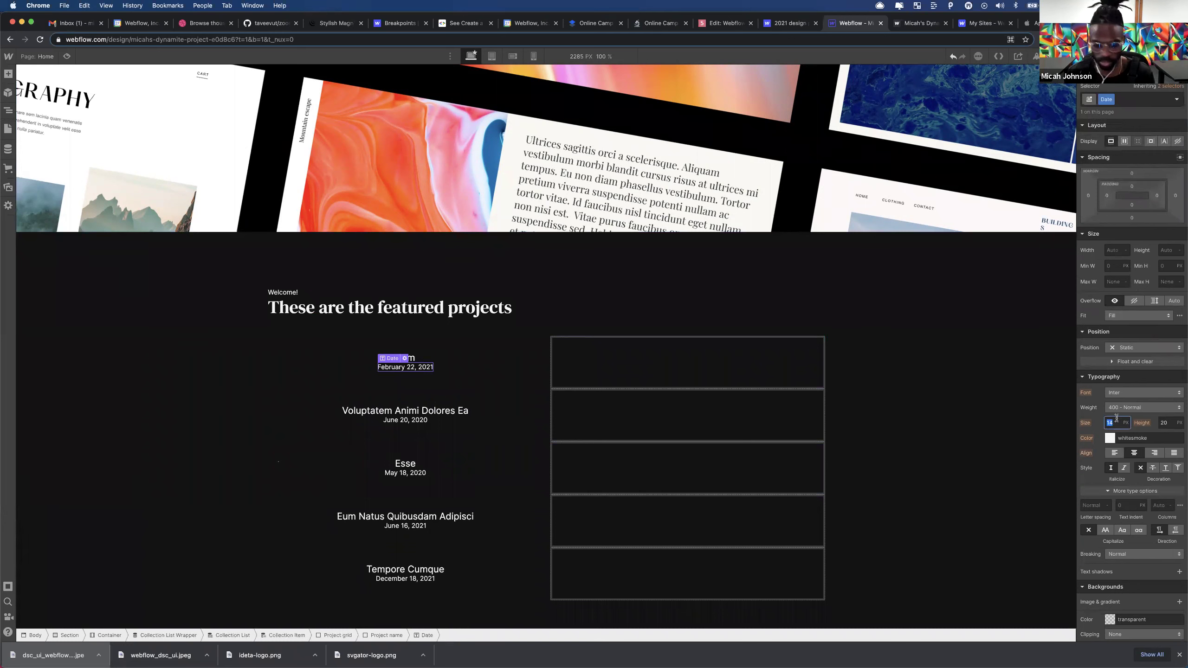
{"action": "type", "text": "12"}
{"action": "left_click", "coordinate": [1110, 438]}
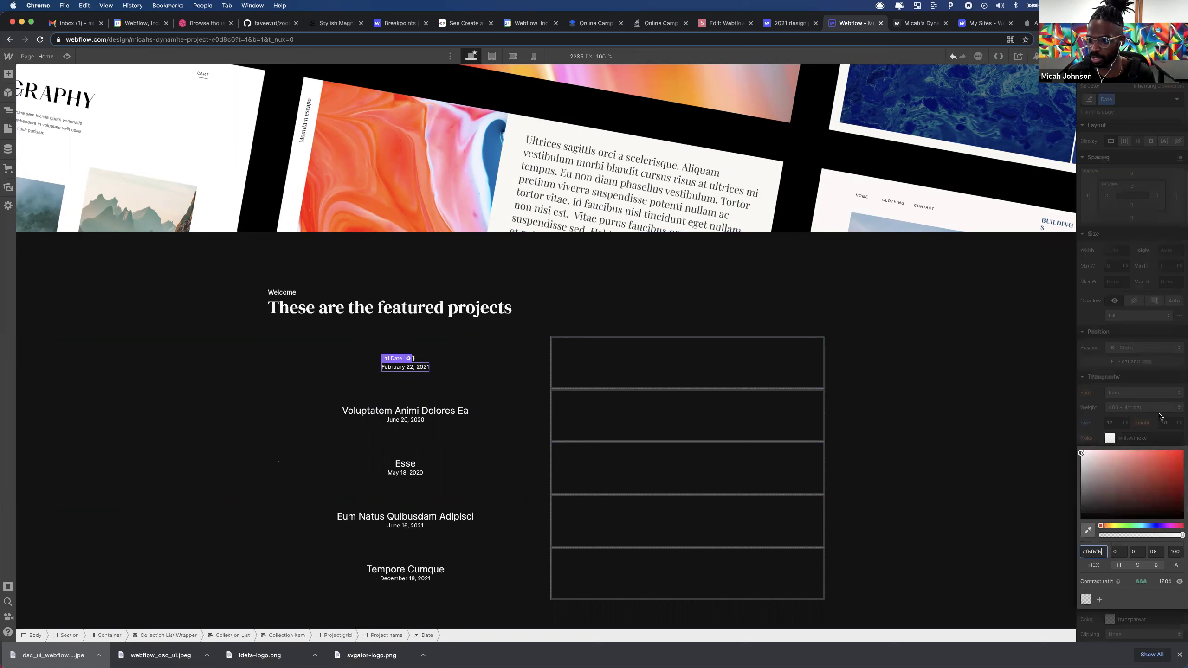
{"action": "left_click_drag", "start_coordinate": [1146, 535], "coordinate": [1135, 537]}
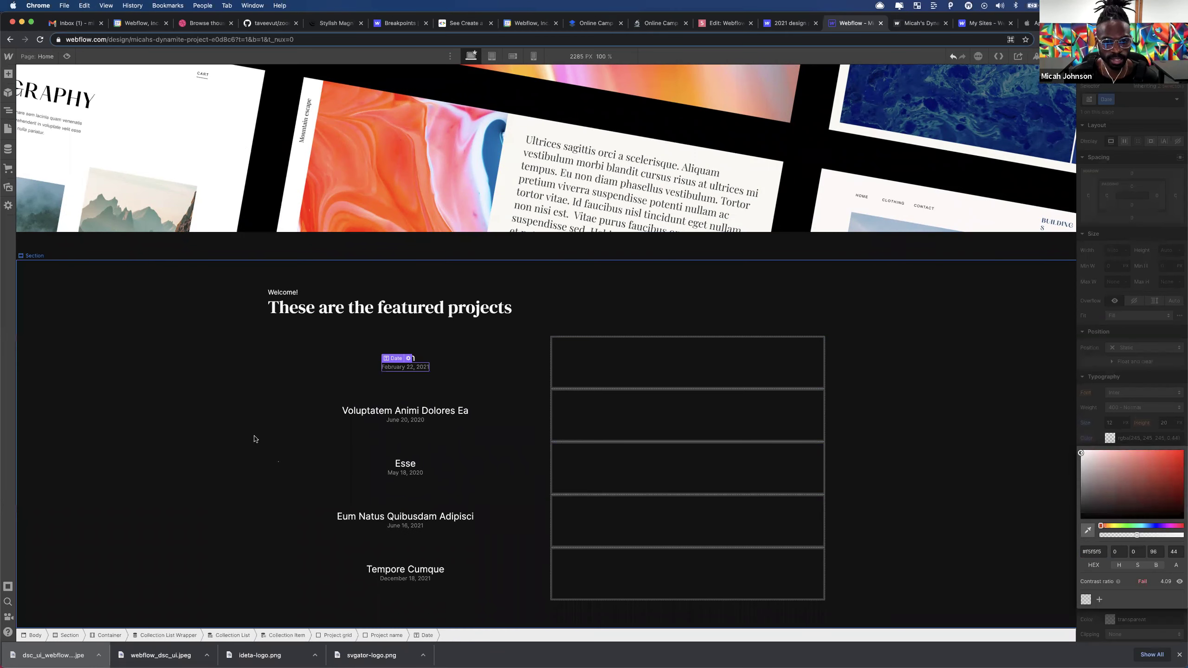
{"action": "left_click", "coordinate": [431, 391]}
{"action": "left_click", "coordinate": [410, 368]}
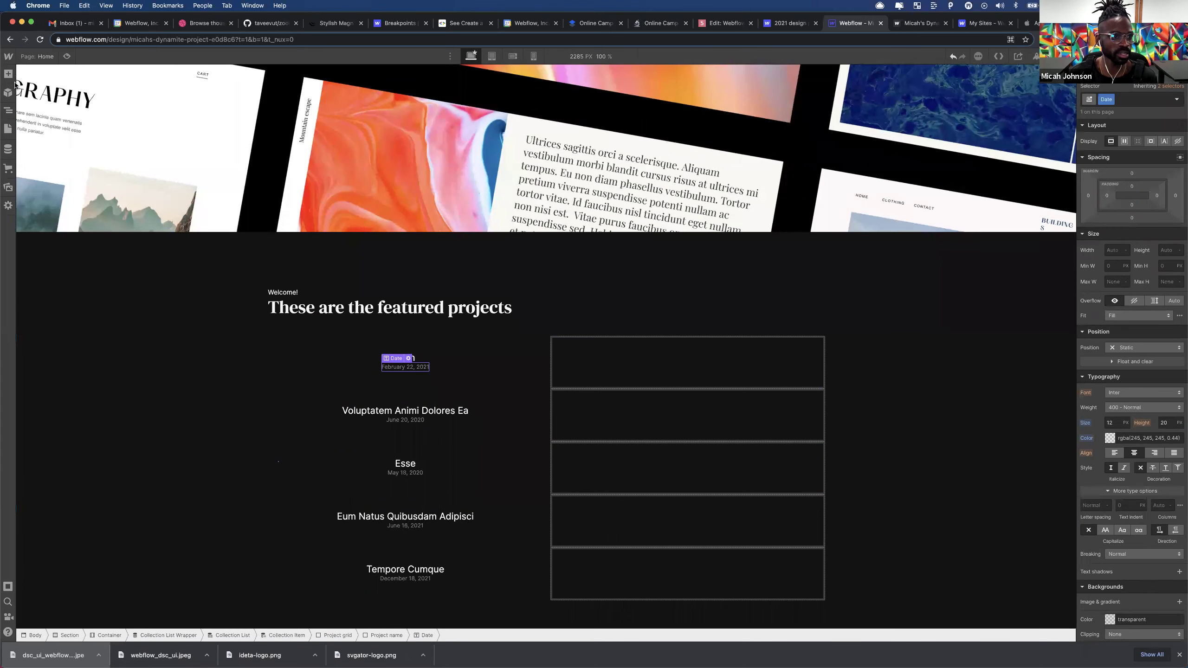
{"action": "key", "text": "a"}
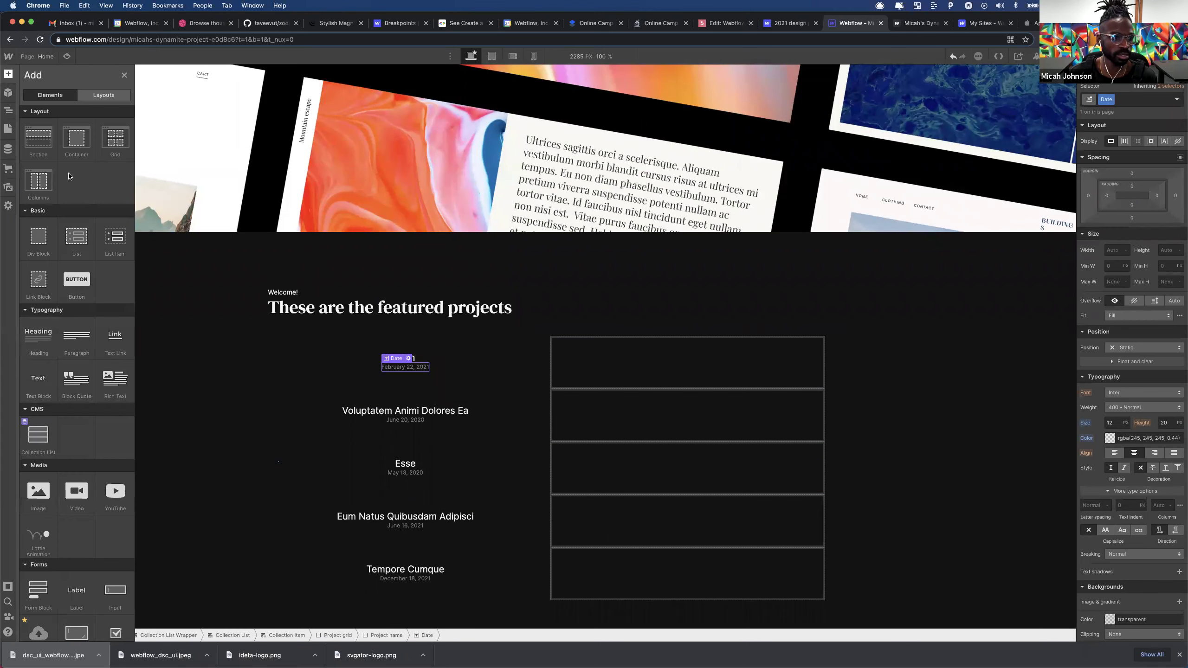
{"action": "left_click_drag", "start_coordinate": [72, 286], "coordinate": [636, 379]}
{"action": "key", "text": "super+z"}
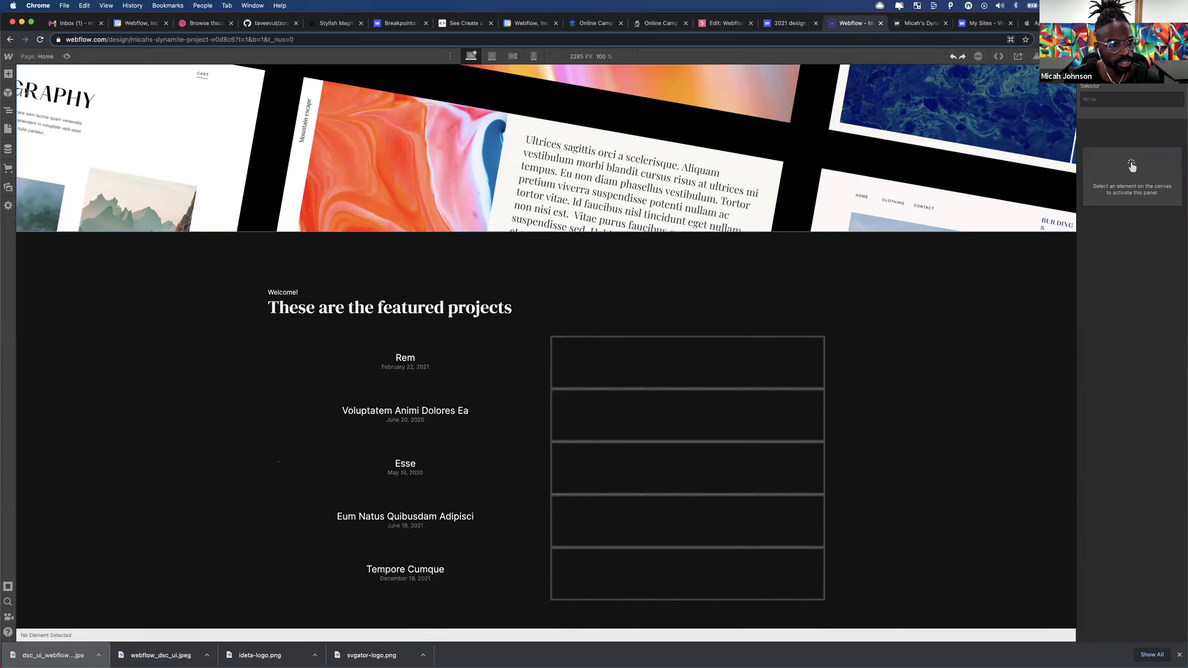
- Add a Button below the Date inside the Project name block and link it to the Current Project collection page
{"action": "key", "text": "a"}
{"action": "left_click_drag", "start_coordinate": [76, 279], "coordinate": [94, 296]}
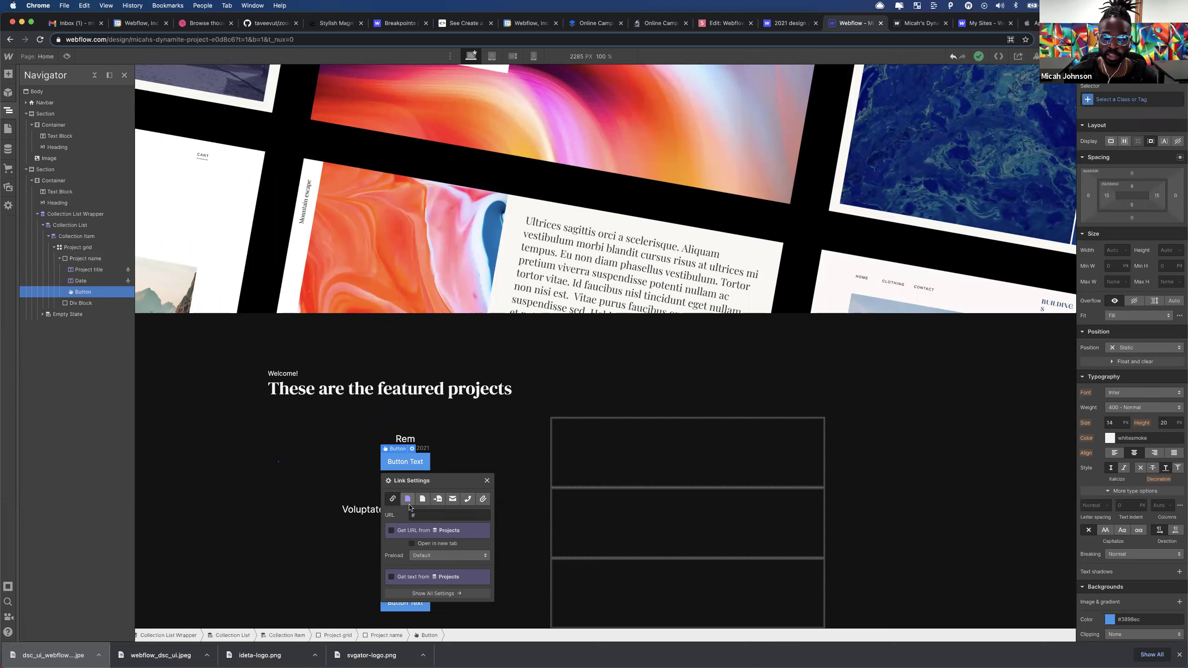
{"action": "left_click", "coordinate": [408, 500]}
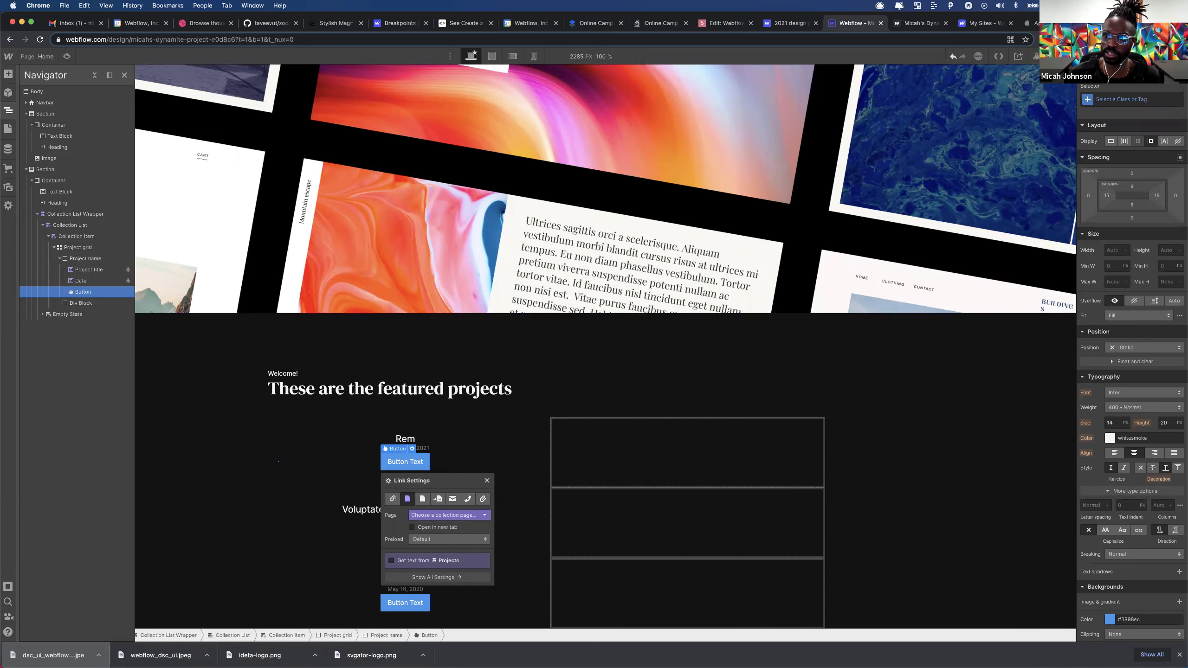
{"action": "key", "text": "d"}
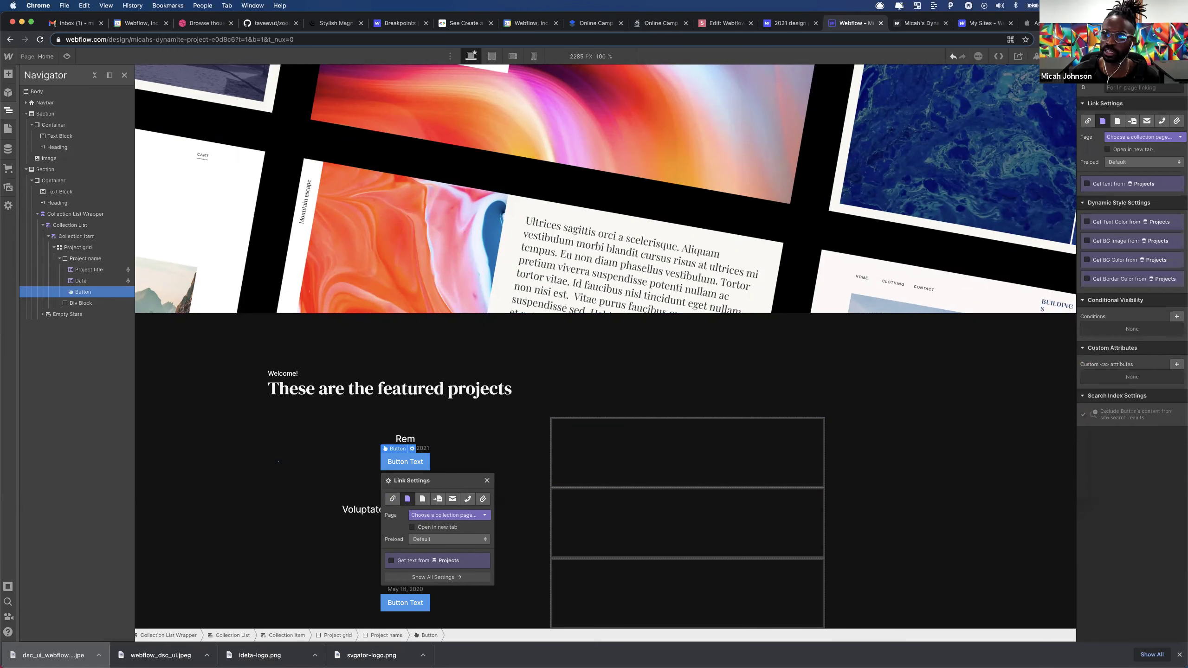
{"action": "left_click", "coordinate": [1132, 137]}
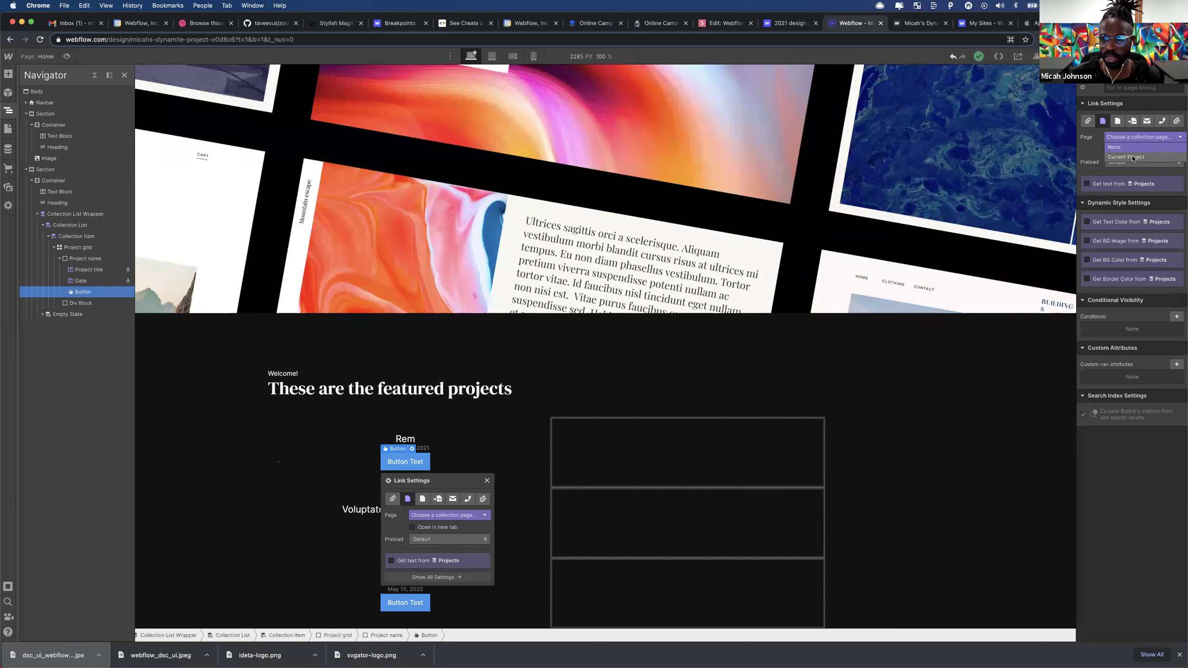
{"action": "left_click", "coordinate": [1132, 157]}
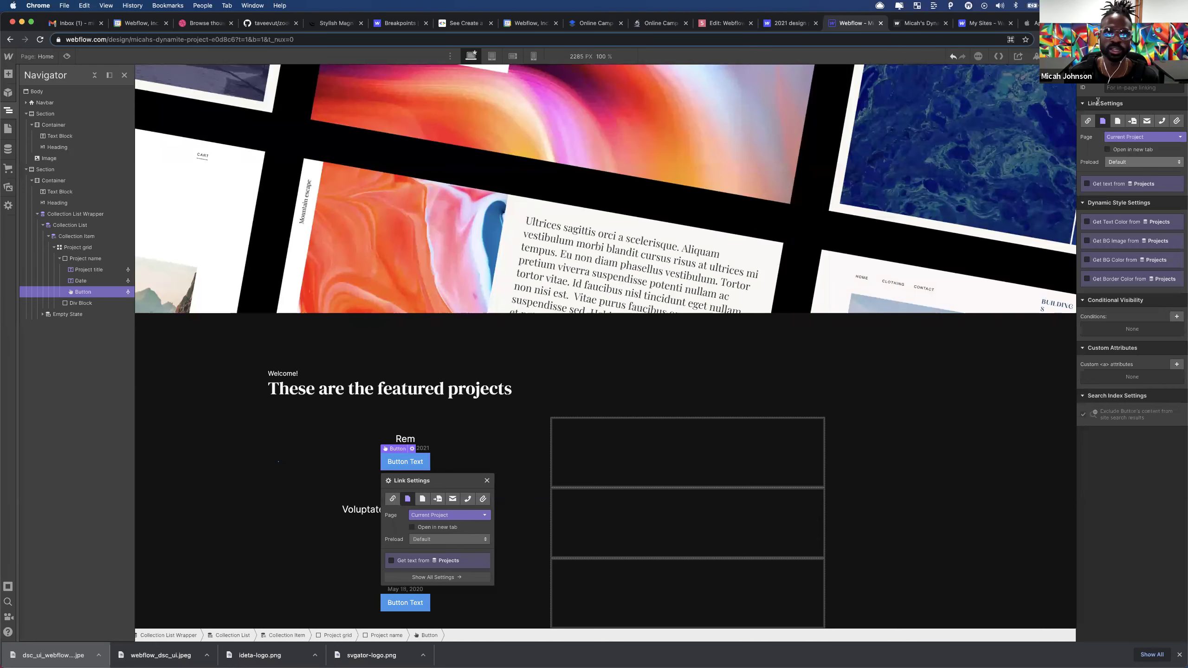
- Switch to Webflow University, search for "collection", skim the Collection list lesson and return to the Webflow Designer
{"action": "key", "text": "super+6"}
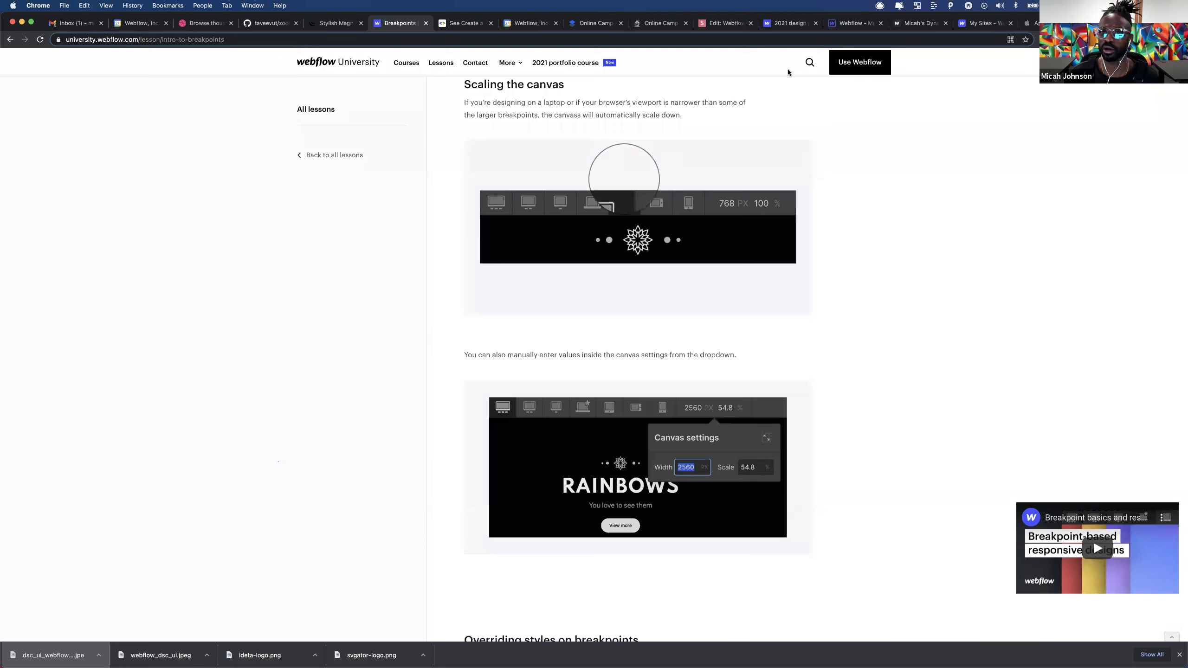
{"action": "left_click", "coordinate": [811, 61]}
{"action": "type", "text": "co"}
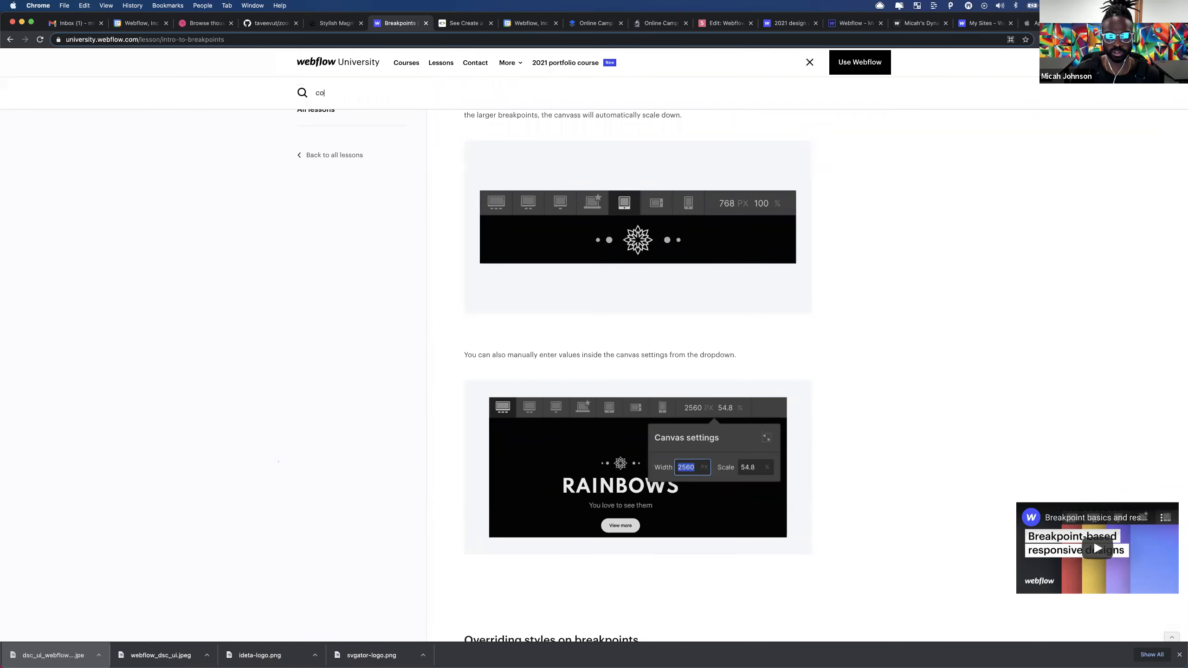
{"action": "type", "text": "llection"}
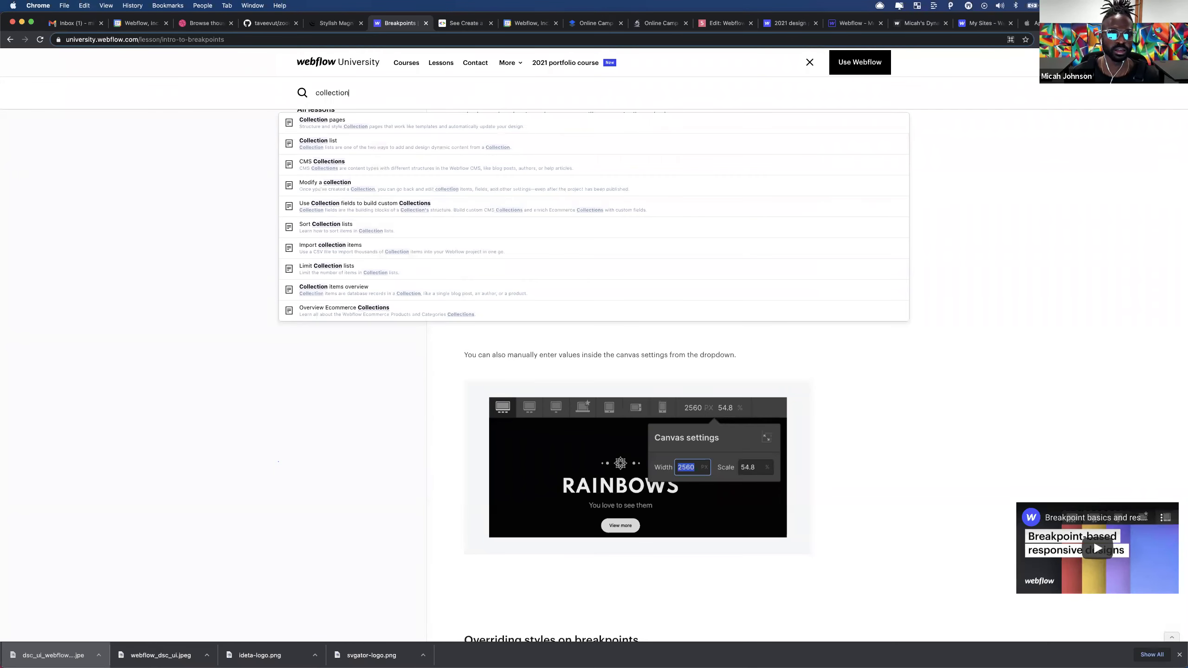
{"action": "left_click", "coordinate": [333, 143]}
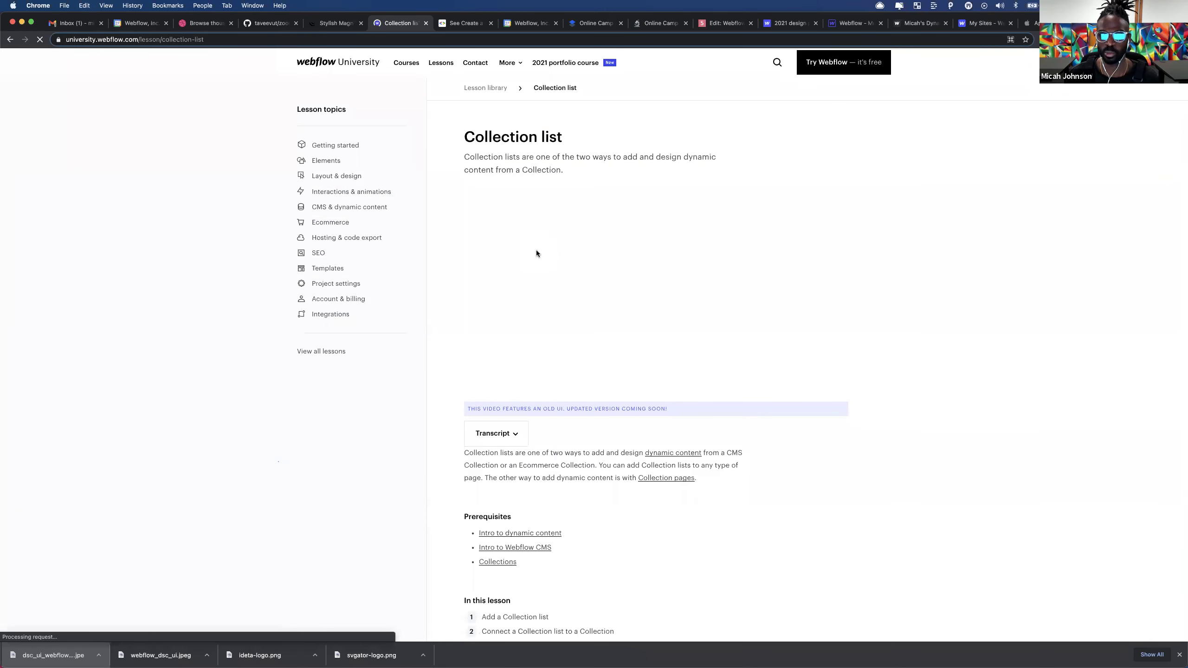
{"action": "scroll", "coordinate": [535, 249], "scroll_direction": "down", "scroll_amount": 8}
{"action": "scroll", "coordinate": [533, 248], "scroll_direction": "down", "scroll_amount": 20}
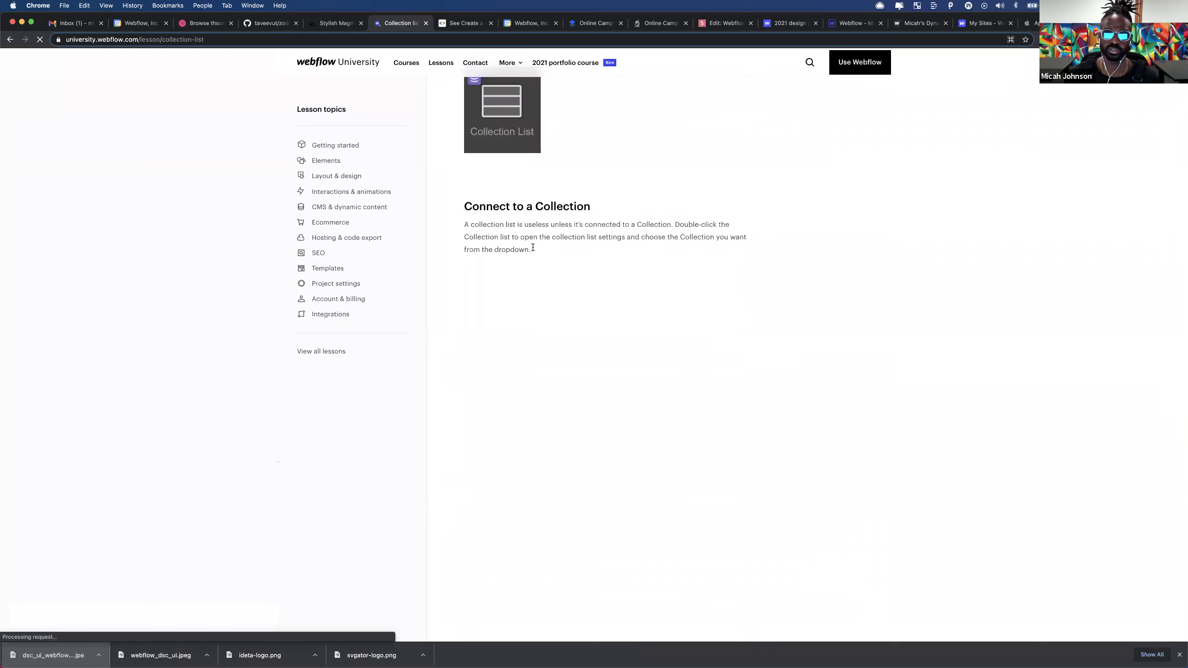
{"action": "left_click", "coordinate": [853, 26]}
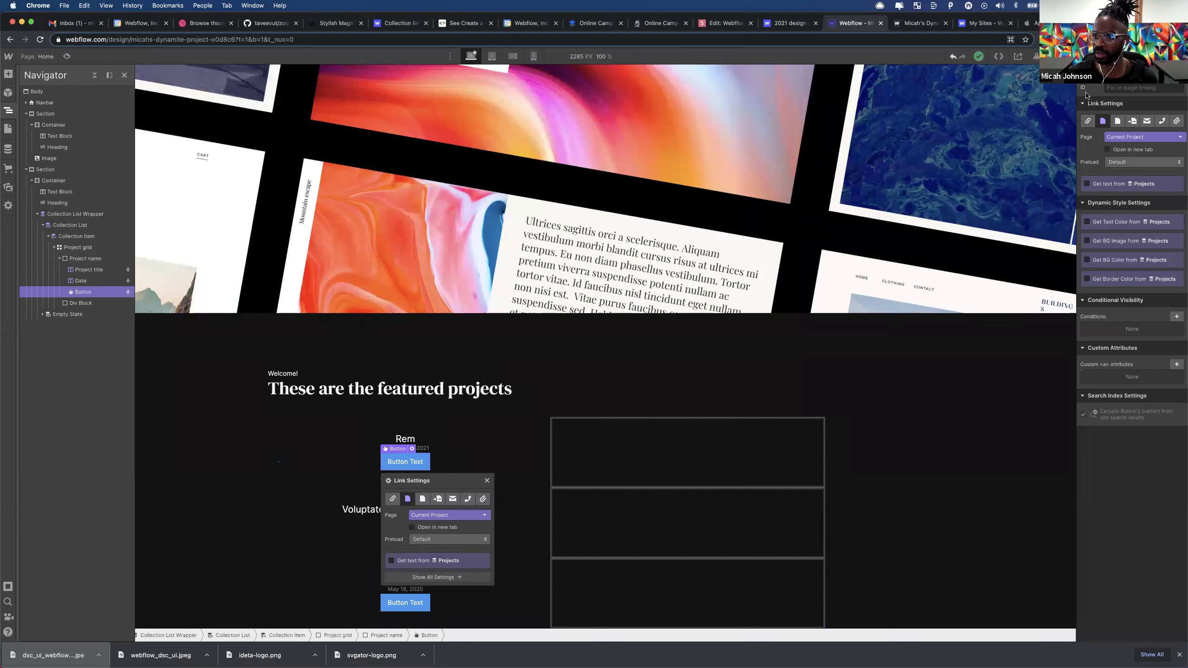
- Set the background color of the project button to dark gray #2b2b2b
{"action": "key", "text": "s"}
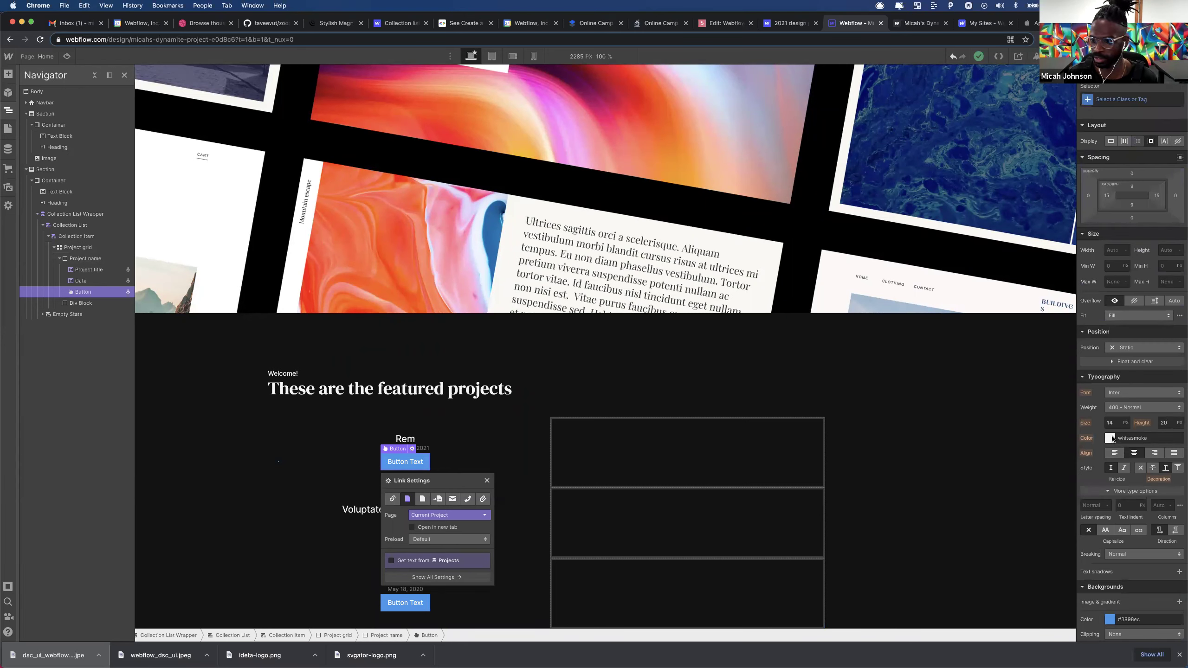
{"action": "left_click", "coordinate": [1111, 438]}
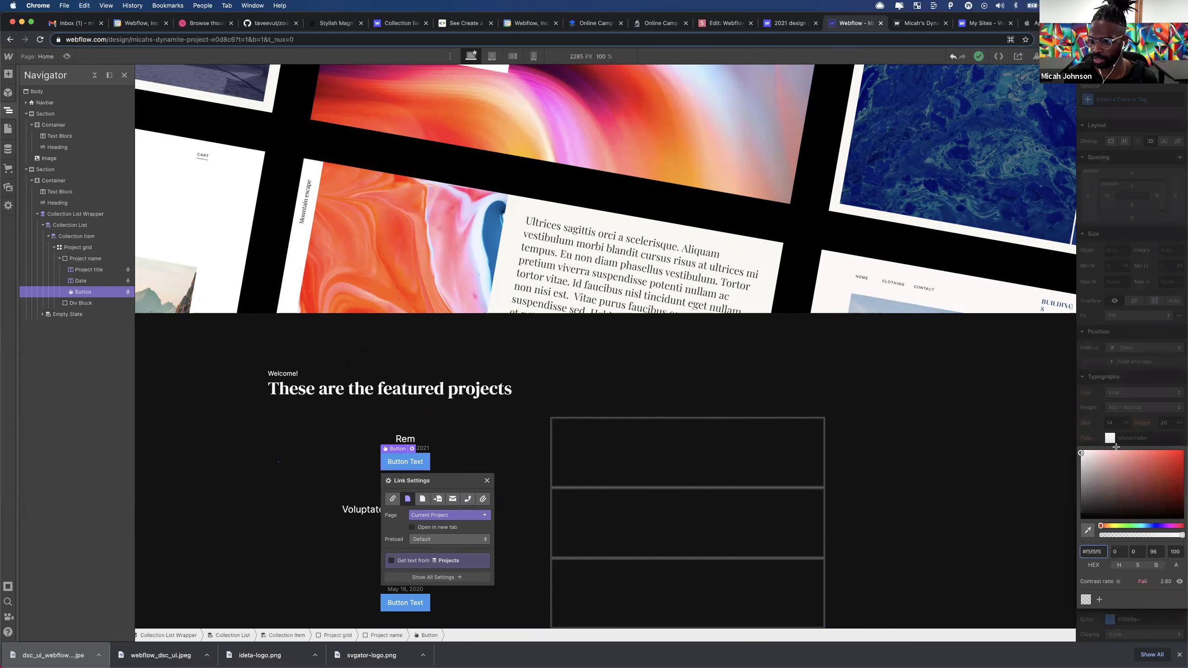
{"action": "left_click", "coordinate": [1118, 412]}
{"action": "scroll", "coordinate": [1113, 375], "scroll_direction": "down", "scroll_amount": 5}
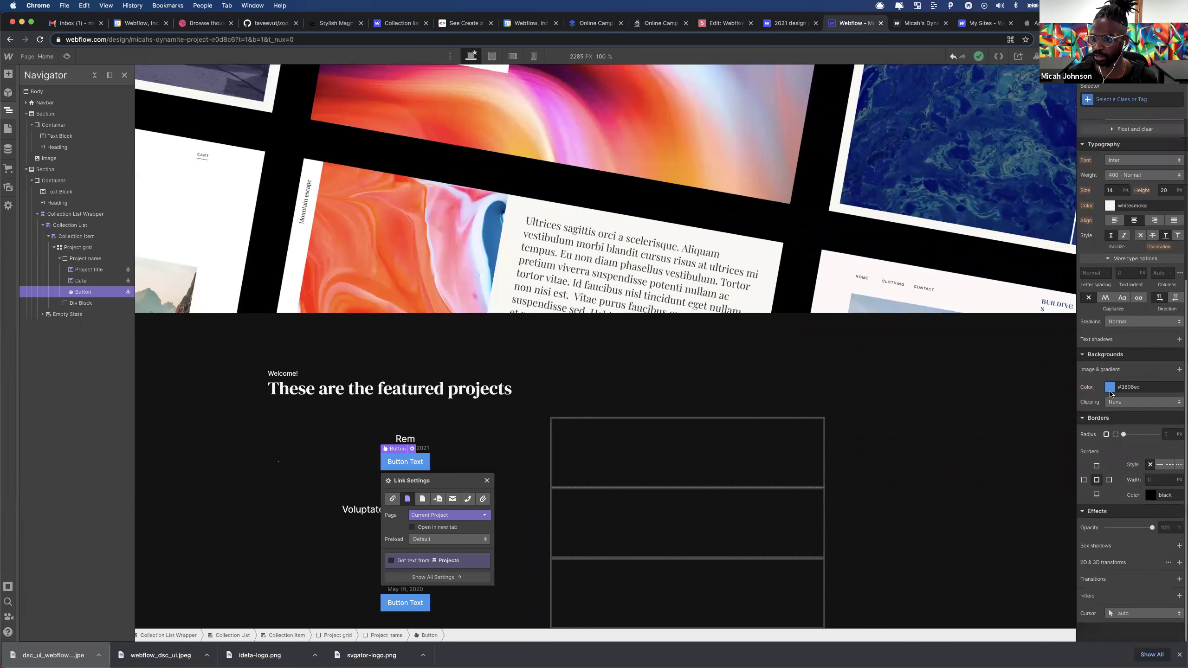
{"action": "left_click", "coordinate": [1110, 389]}
{"action": "left_click", "coordinate": [1076, 458]}
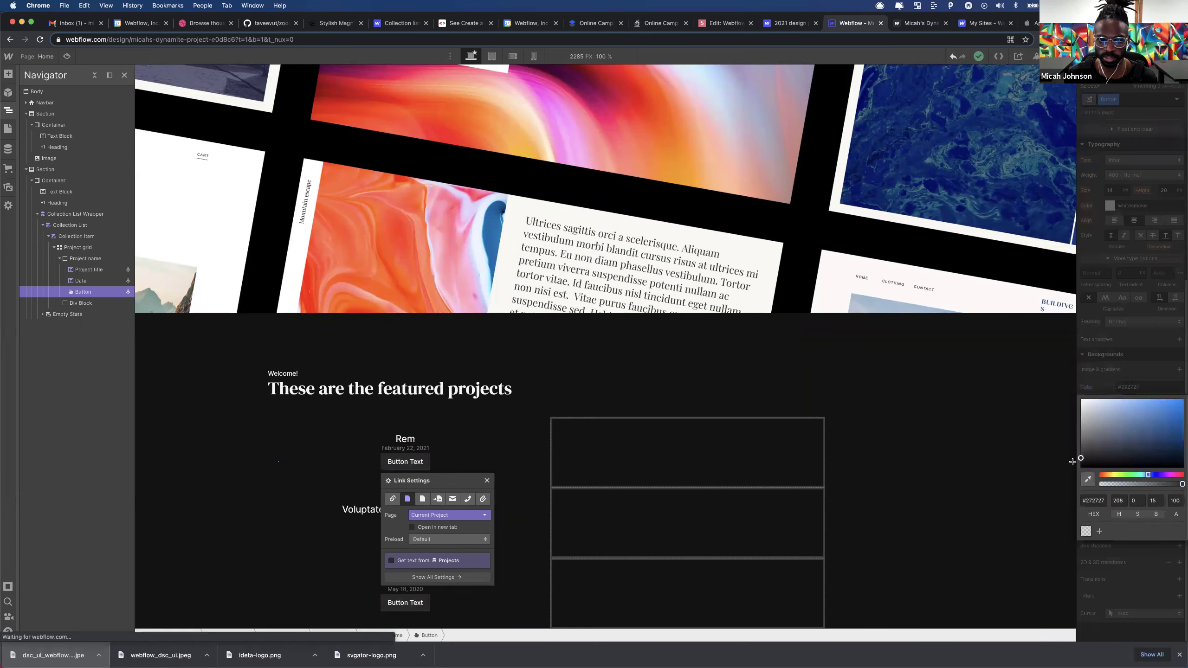
{"action": "left_click", "coordinate": [1073, 456]}
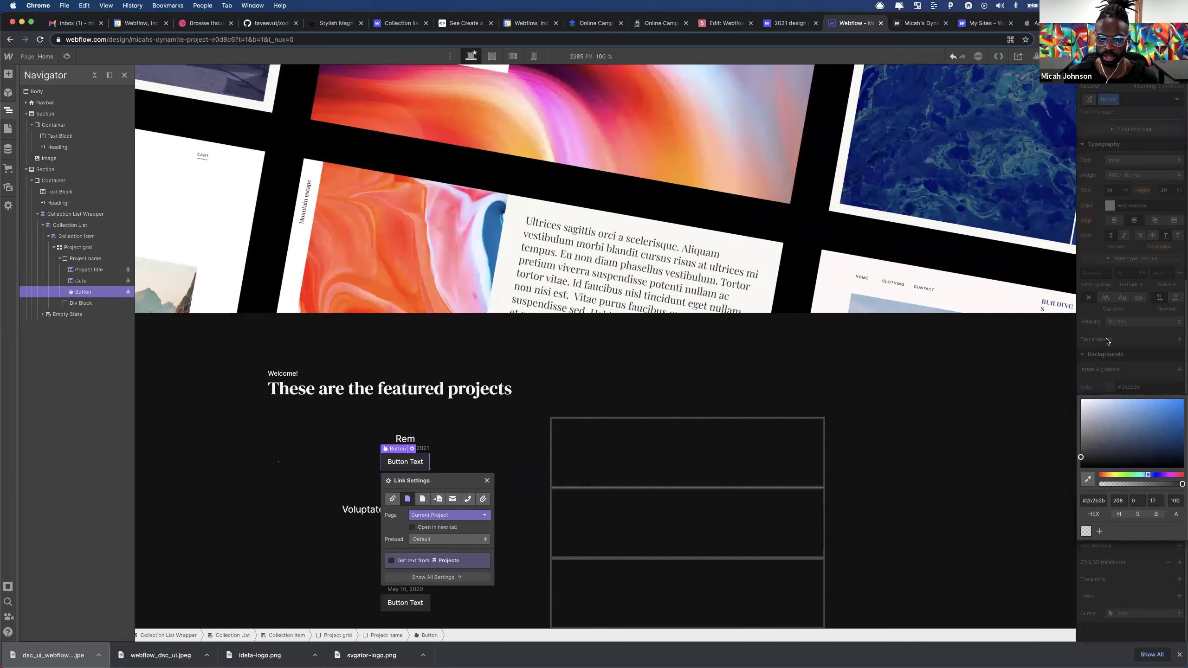
- Add an Image element to the project grid and nest it inside the empty second-column Div Block
{"action": "left_click", "coordinate": [589, 452]}
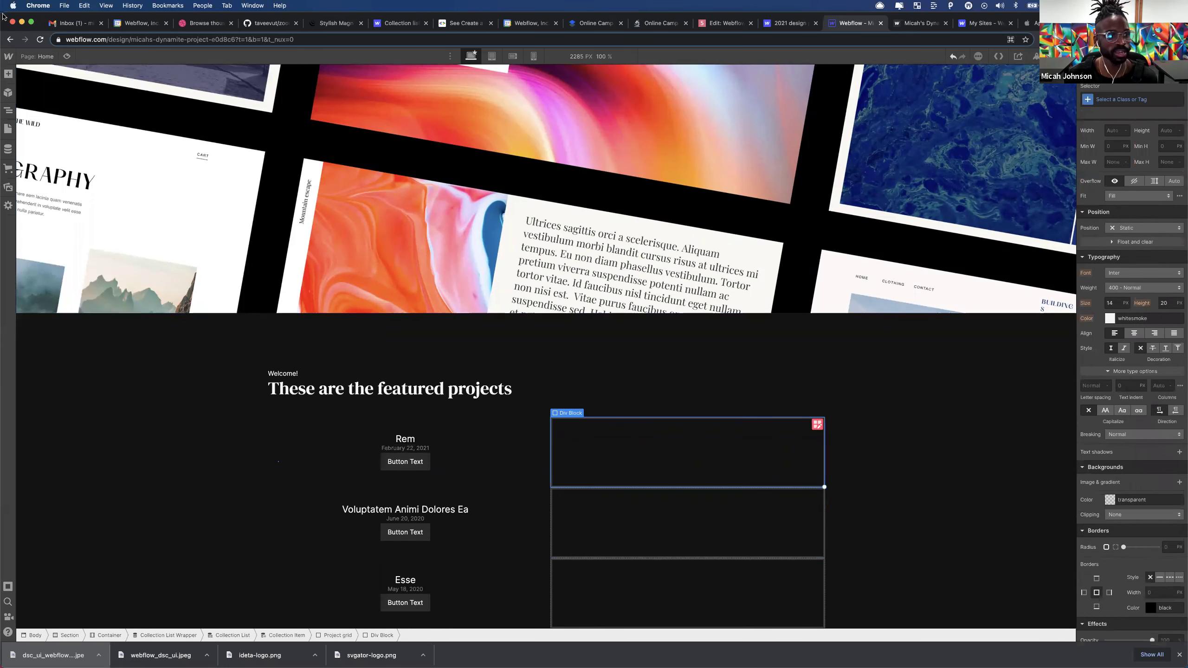
{"action": "left_click", "coordinate": [7, 73]}
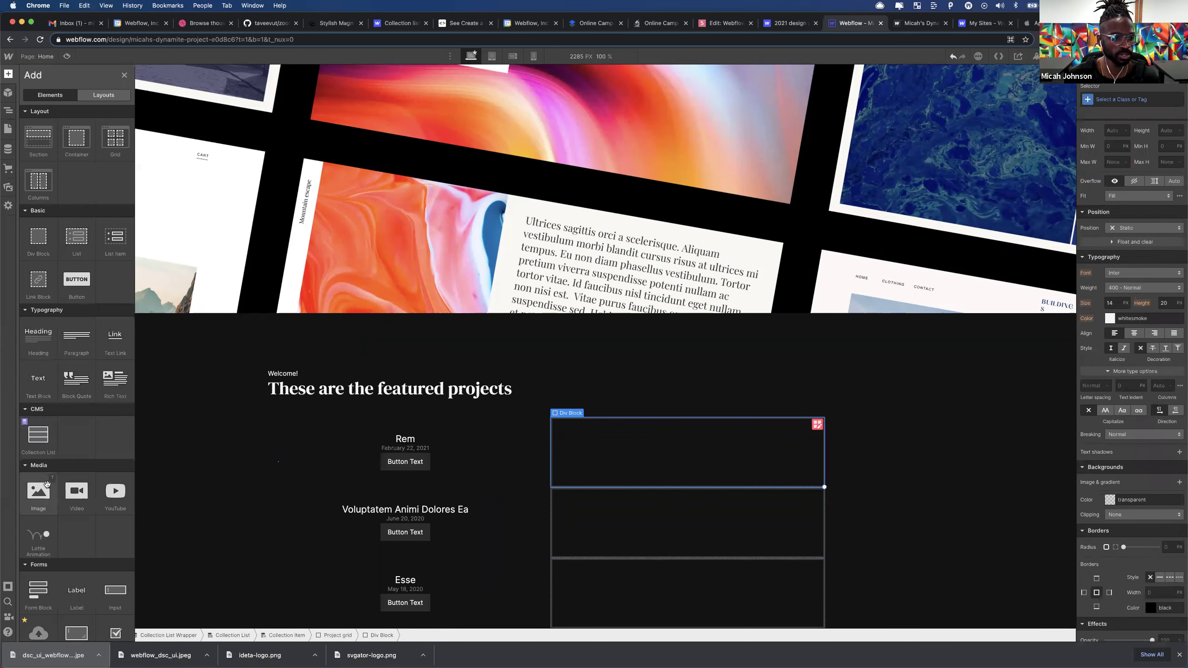
{"action": "left_click_drag", "start_coordinate": [38, 495], "coordinate": [646, 457]}
{"action": "left_click", "coordinate": [613, 282]}
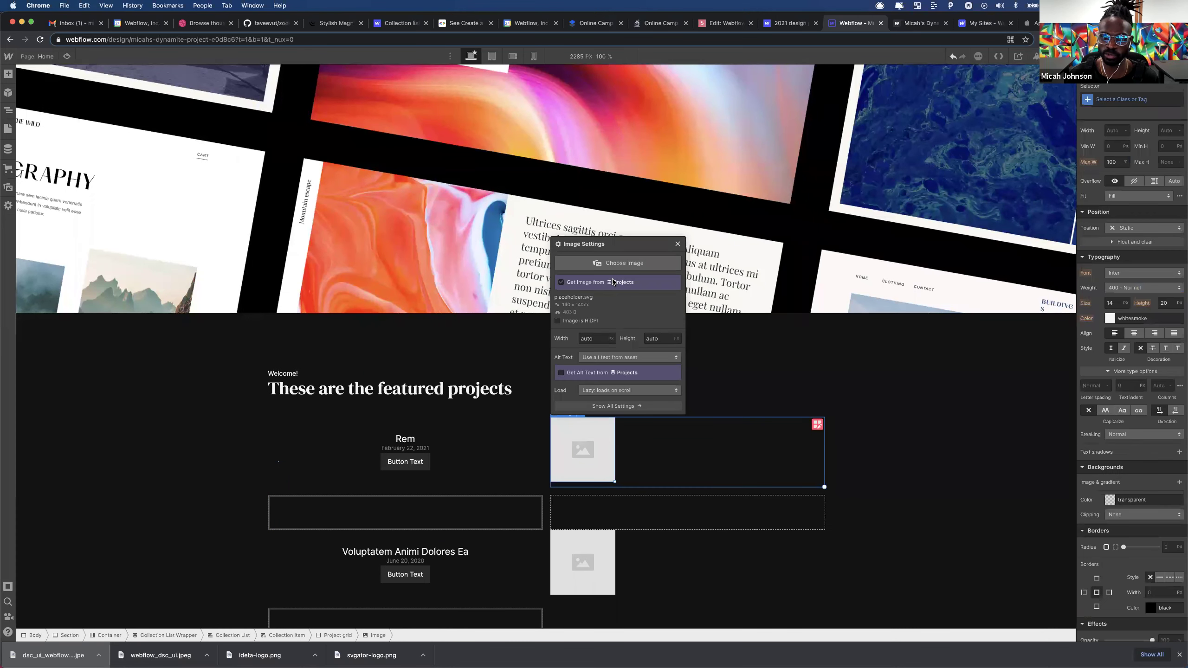
{"action": "left_click", "coordinate": [599, 282]}
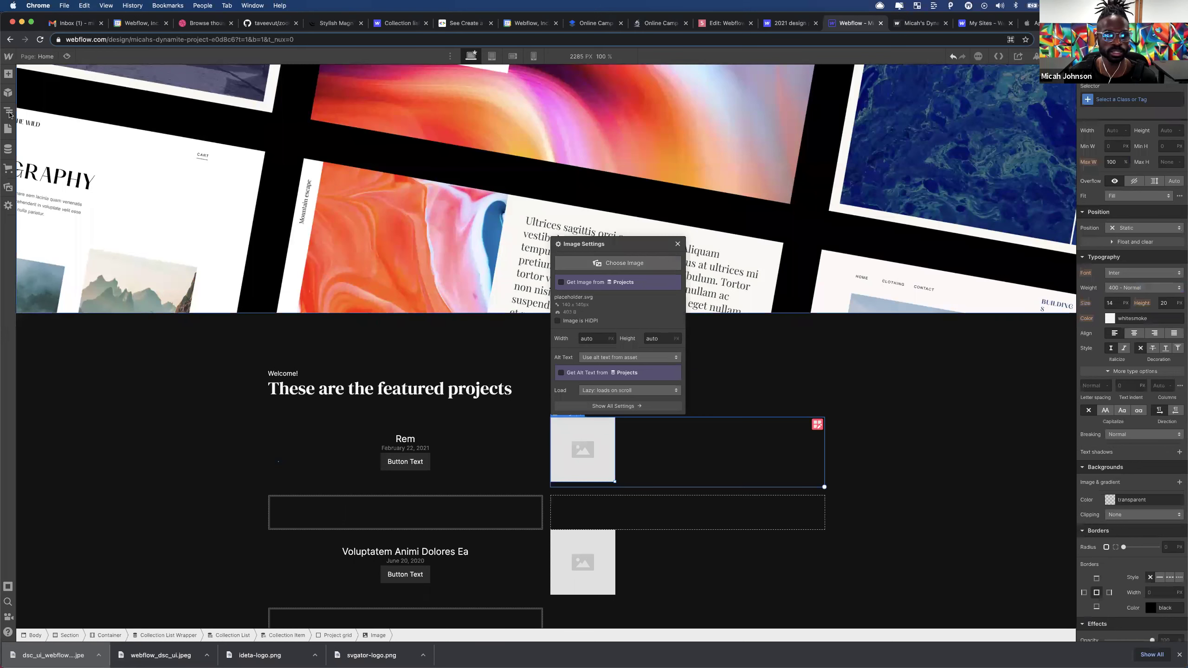
{"action": "left_click", "coordinate": [8, 110]}
{"action": "left_click_drag", "start_coordinate": [76, 309], "coordinate": [79, 308]}
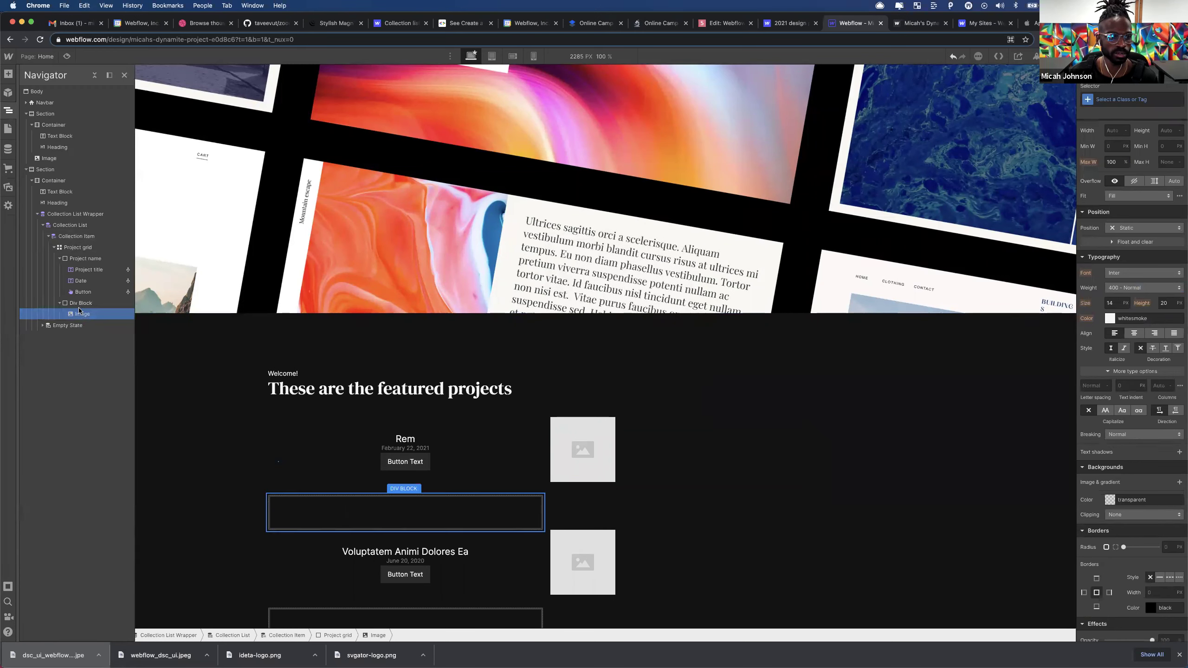
- Bind the image to the Main image field of the Projects collection and review the project list
{"action": "left_click", "coordinate": [582, 414]}
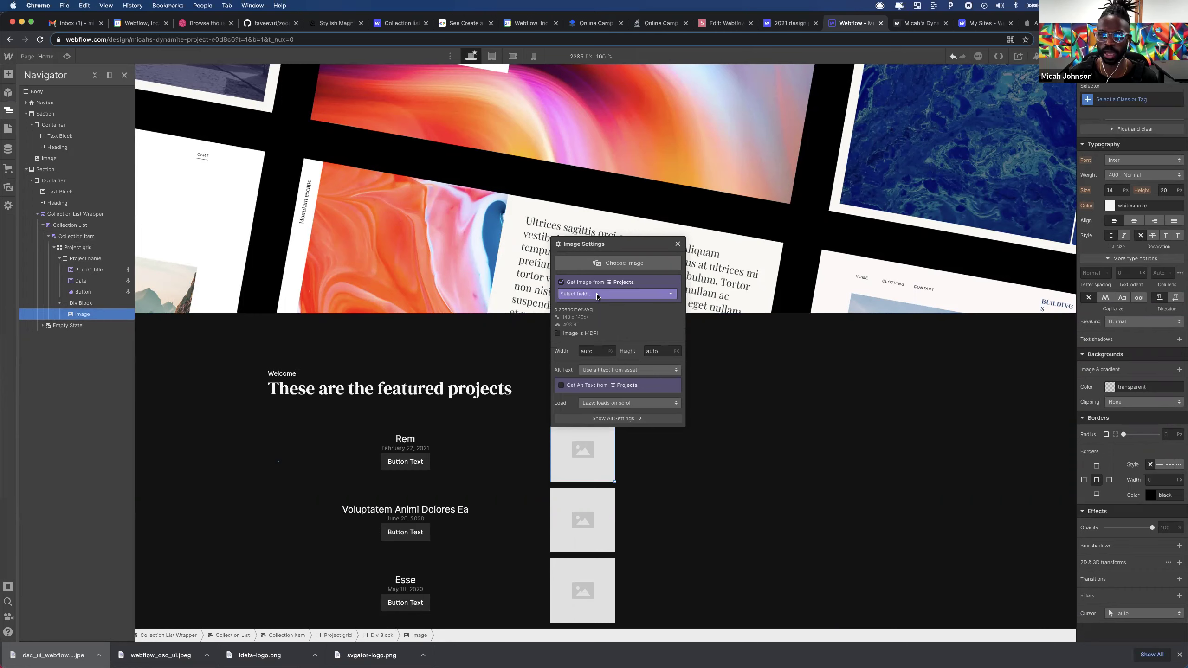
{"action": "left_click", "coordinate": [596, 294]}
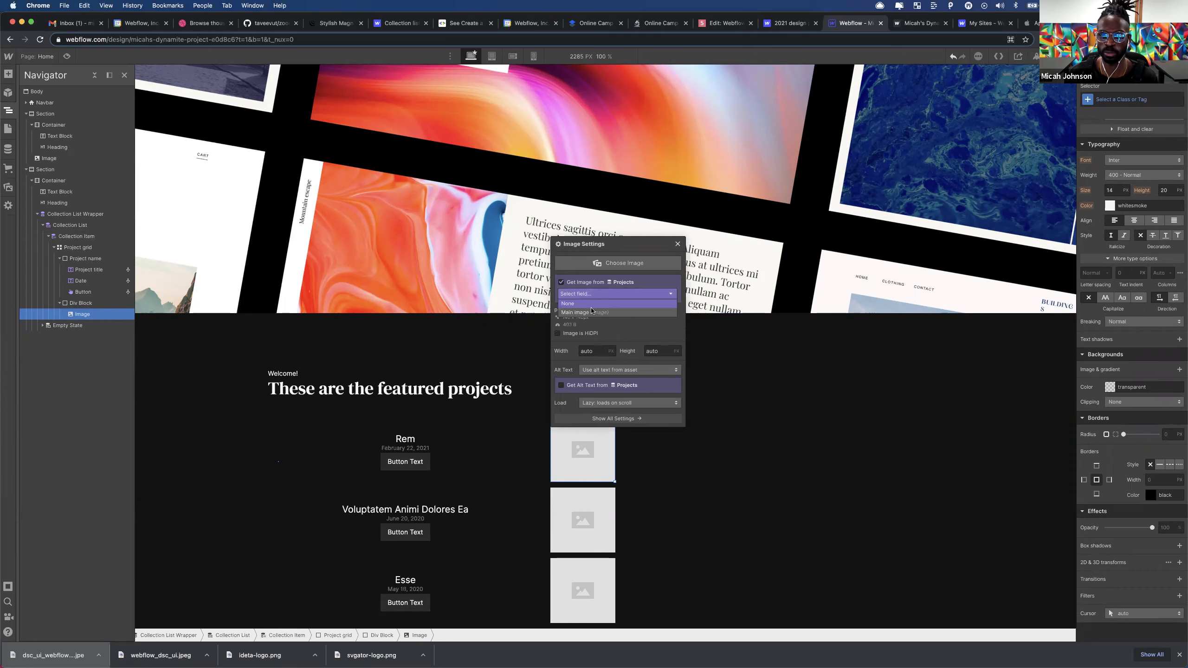
{"action": "left_click", "coordinate": [595, 313]}
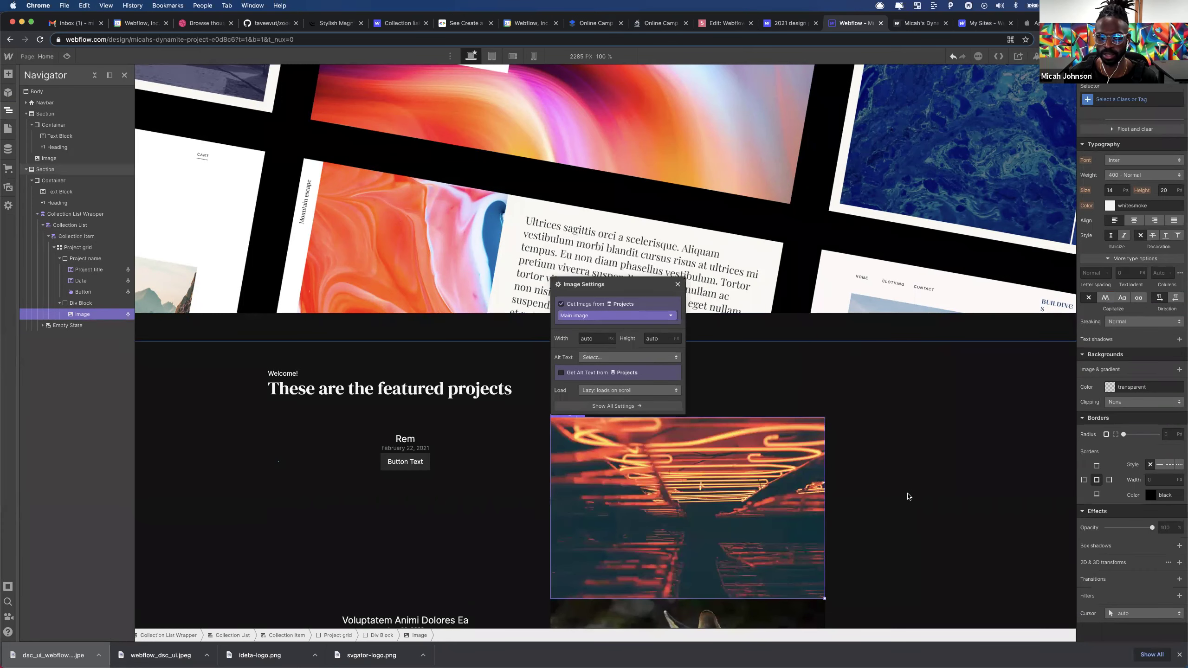
{"action": "scroll", "coordinate": [866, 493], "scroll_direction": "down", "scroll_amount": 4}
{"action": "scroll", "coordinate": [850, 494], "scroll_direction": "down", "scroll_amount": 1}
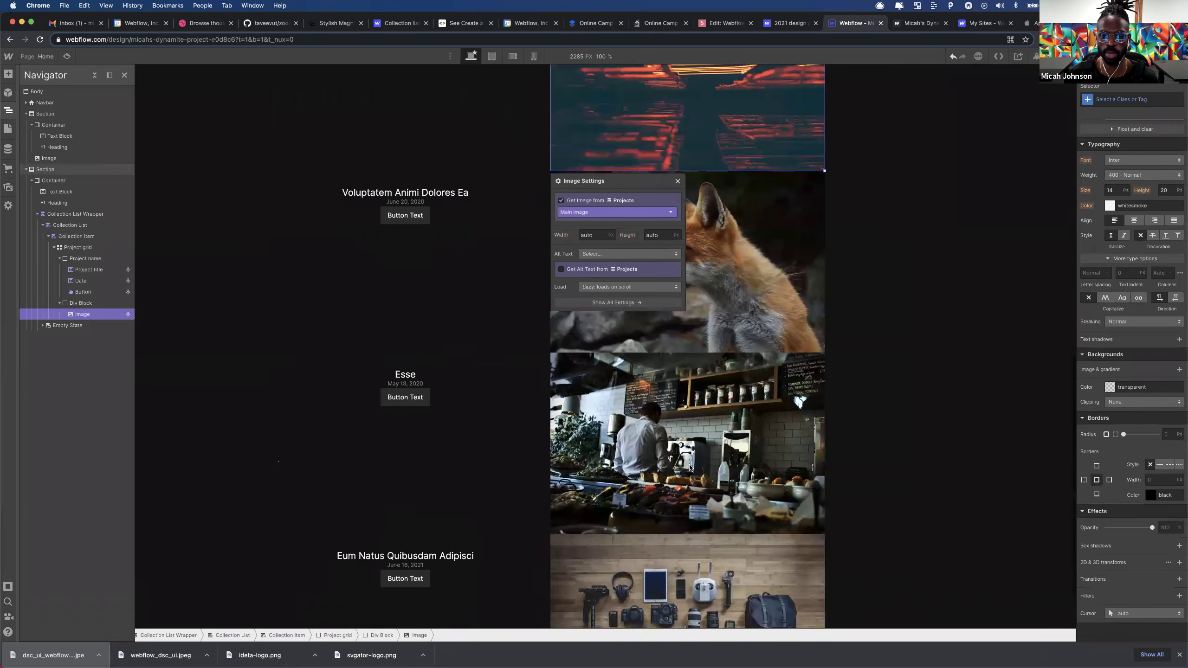
{"action": "scroll", "coordinate": [742, 270], "scroll_direction": "down", "scroll_amount": 6}
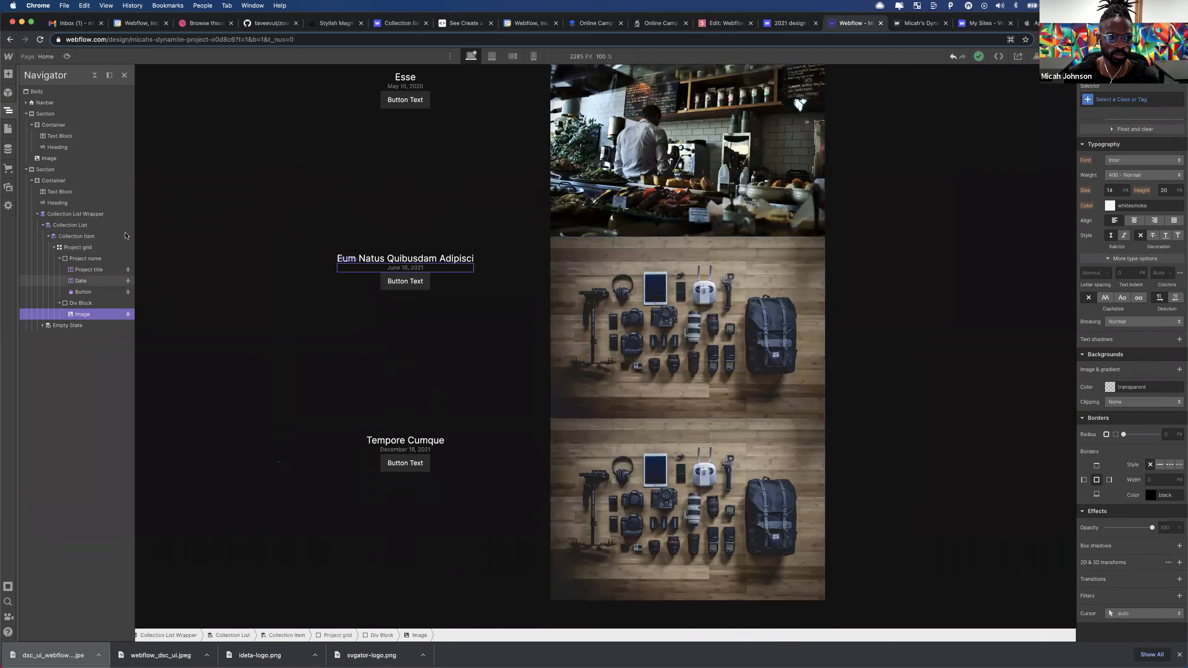
- Add bottom margin to the Project grid to space the featured projects apart, and check the spacing down the list
{"action": "left_click", "coordinate": [77, 247]}
{"action": "scroll", "coordinate": [1042, 242], "scroll_direction": "up", "scroll_amount": 8}
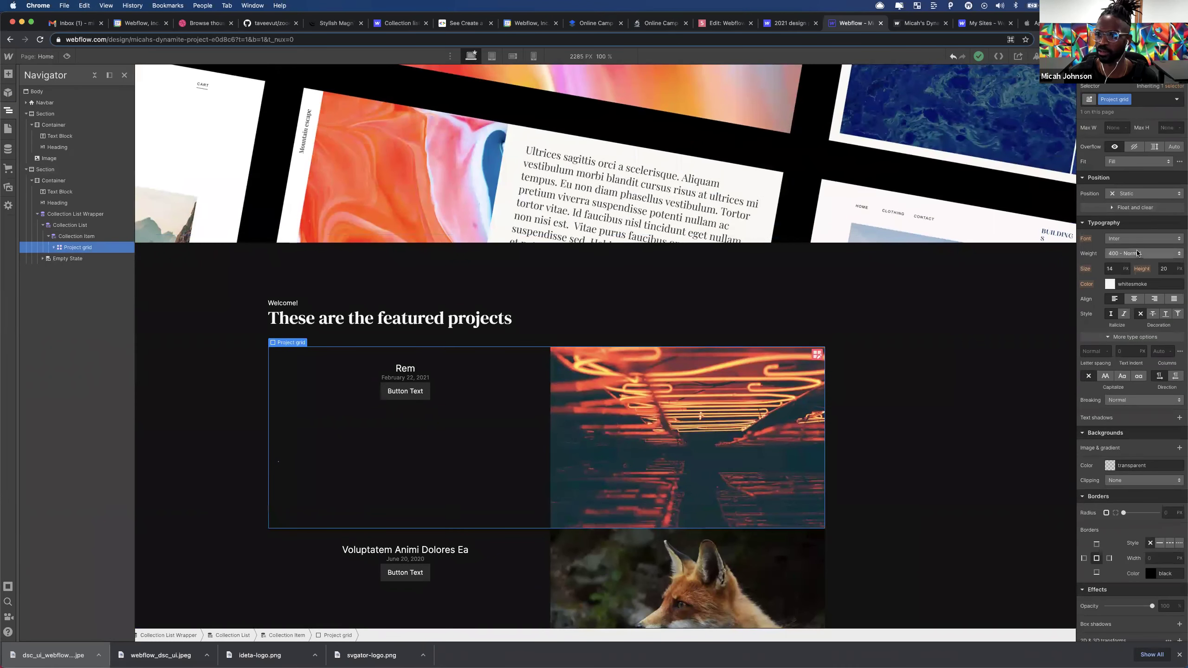
{"action": "scroll", "coordinate": [1132, 297], "scroll_direction": "up", "scroll_amount": 5}
{"action": "left_click_drag", "start_coordinate": [1132, 298], "coordinate": [1048, 324]}
{"action": "scroll", "coordinate": [552, 291], "scroll_direction": "down", "scroll_amount": 4}
{"action": "scroll", "coordinate": [552, 291], "scroll_direction": "down", "scroll_amount": 13}
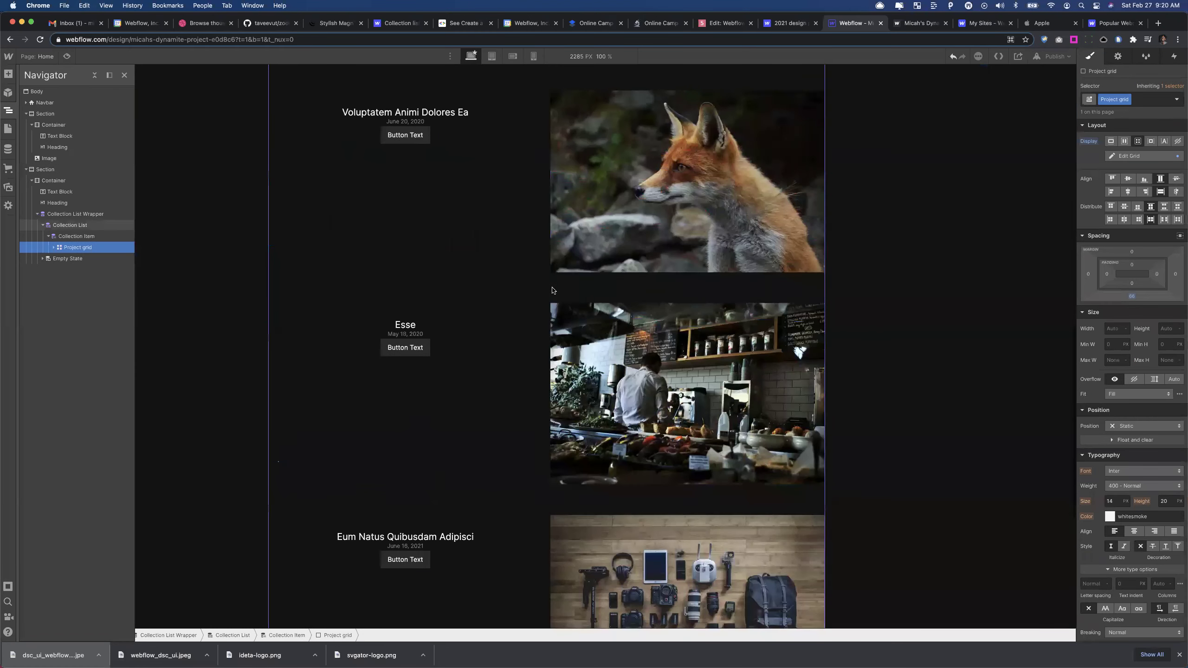
{"action": "scroll", "coordinate": [556, 288], "scroll_direction": "up", "scroll_amount": 4}
{"action": "scroll", "coordinate": [558, 284], "scroll_direction": "up", "scroll_amount": 10}
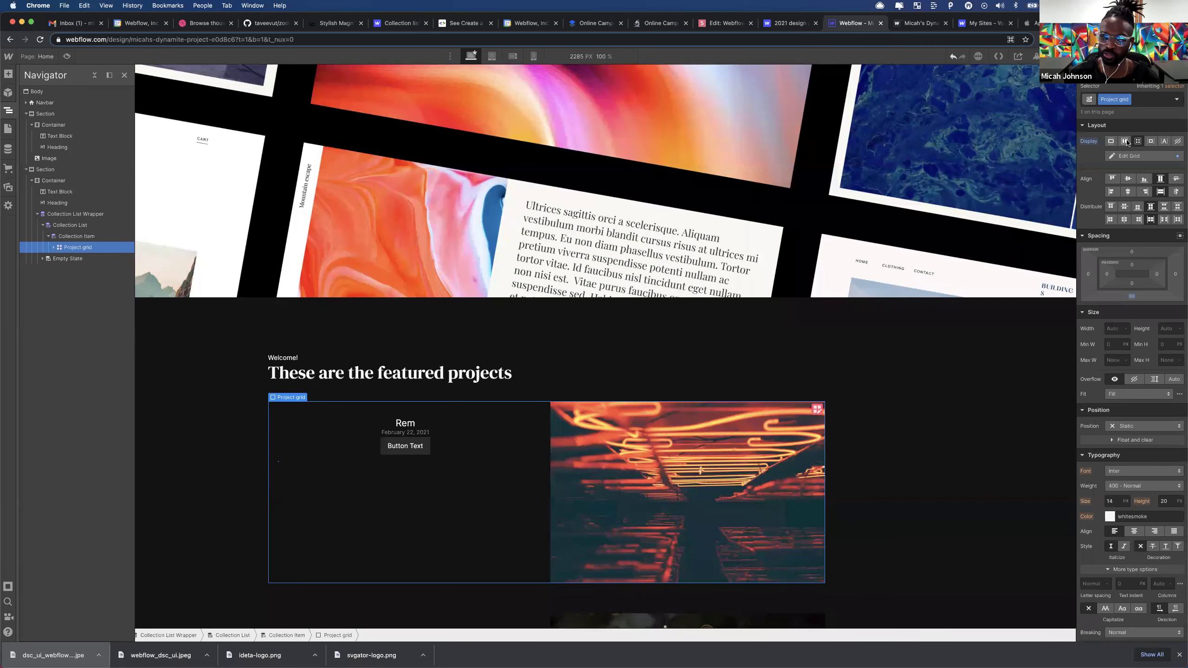
- Try flex and block display on the Project grid, then undo back to the two-column grid layout
{"action": "scroll", "coordinate": [451, 458], "scroll_direction": "down", "scroll_amount": 7}
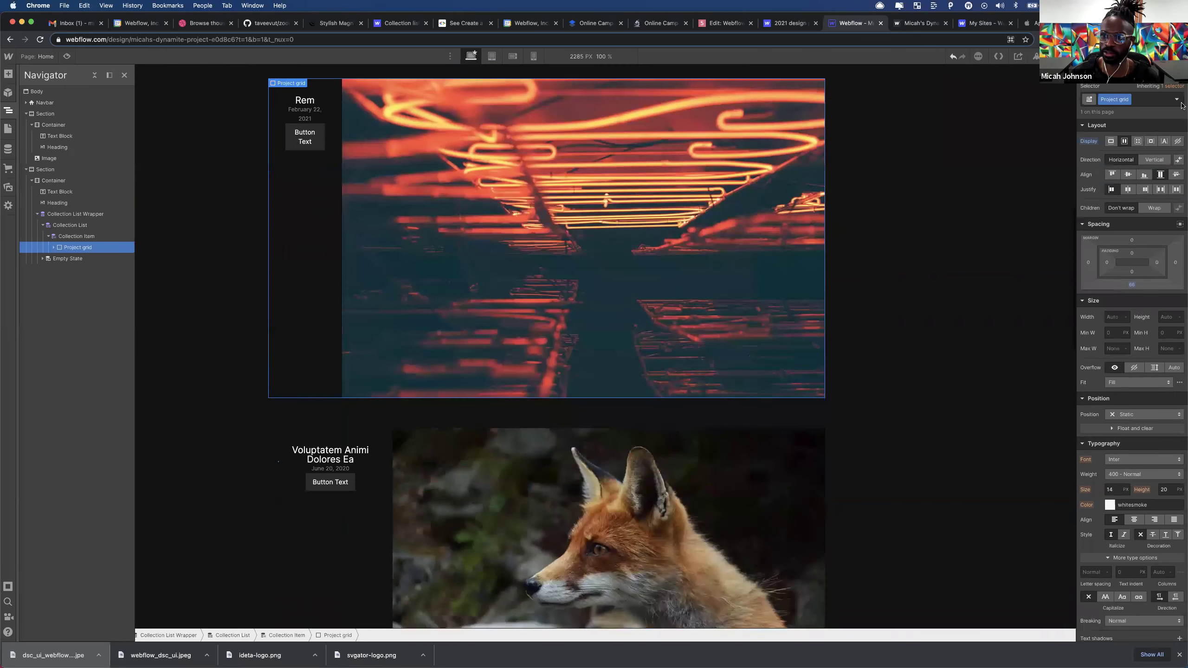
{"action": "left_click", "coordinate": [1111, 142]}
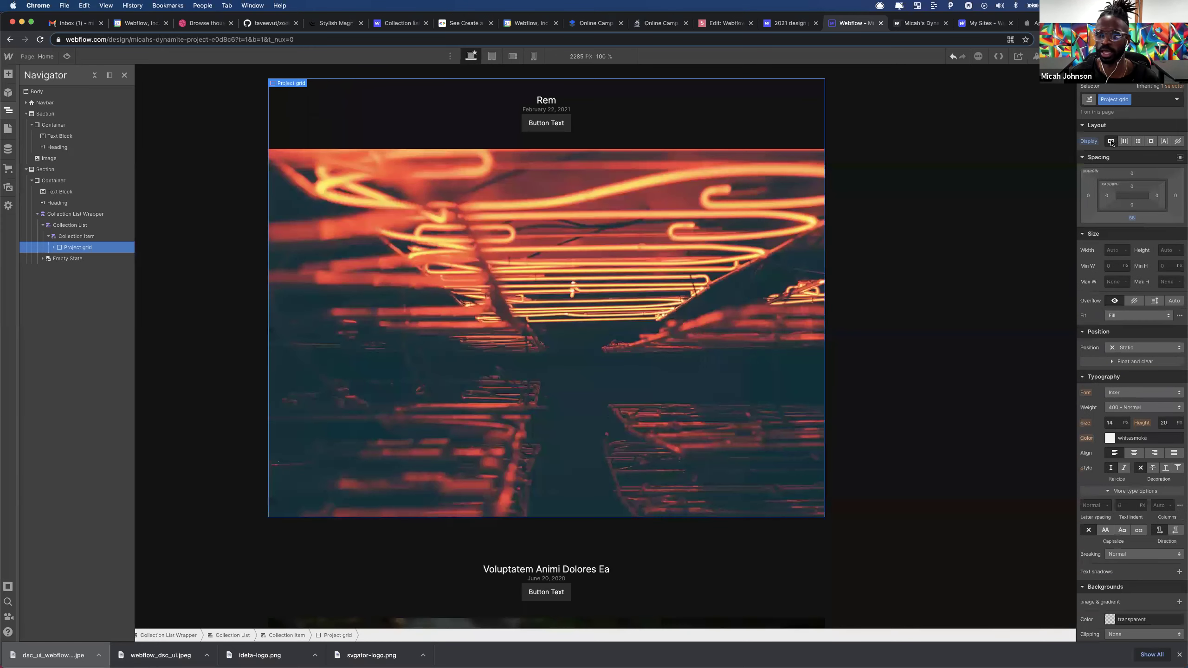
{"action": "scroll", "coordinate": [627, 261], "scroll_direction": "up", "scroll_amount": 1}
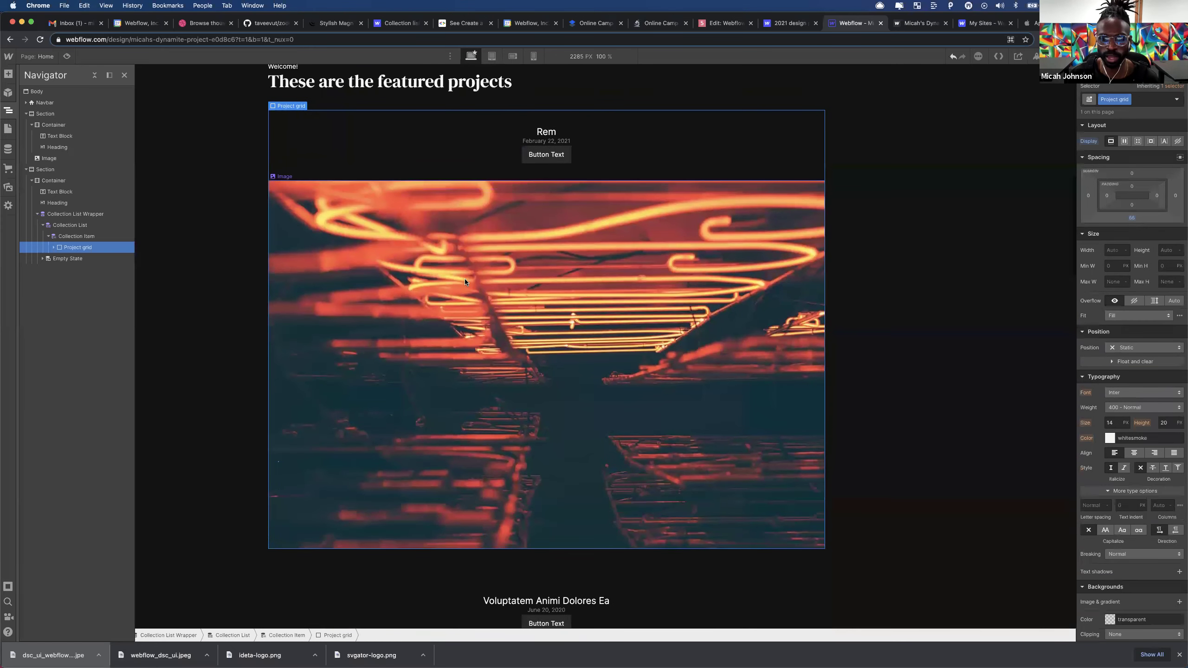
{"action": "scroll", "coordinate": [464, 279], "scroll_direction": "down", "scroll_amount": 5}
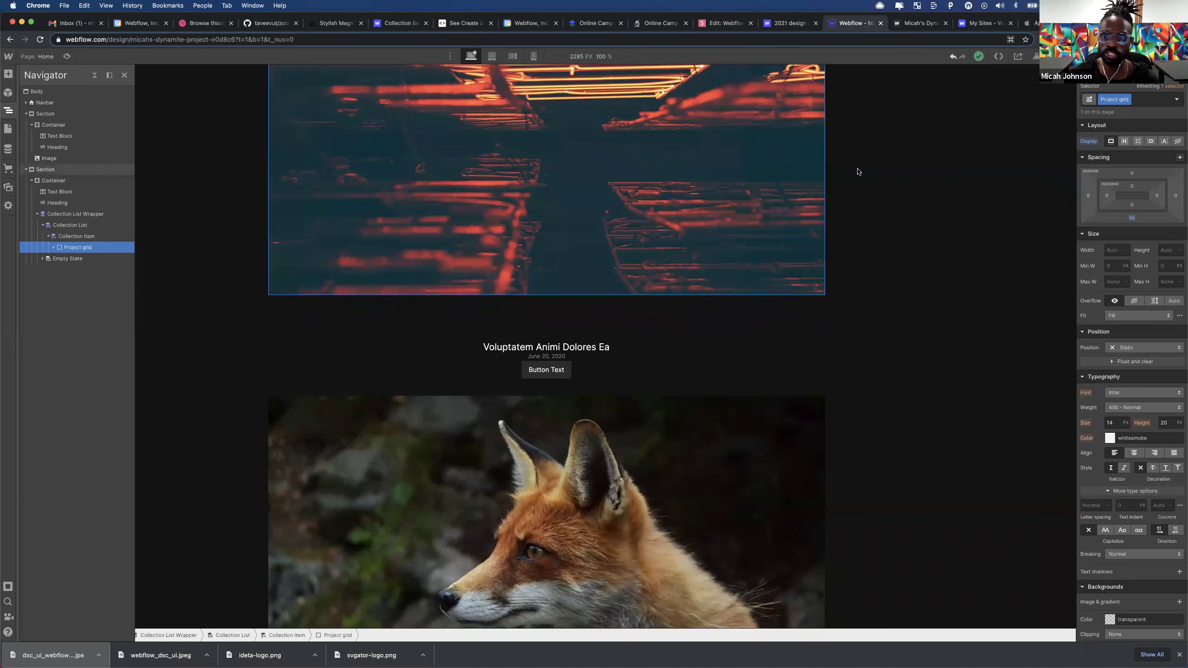
{"action": "left_click", "coordinate": [952, 58]}
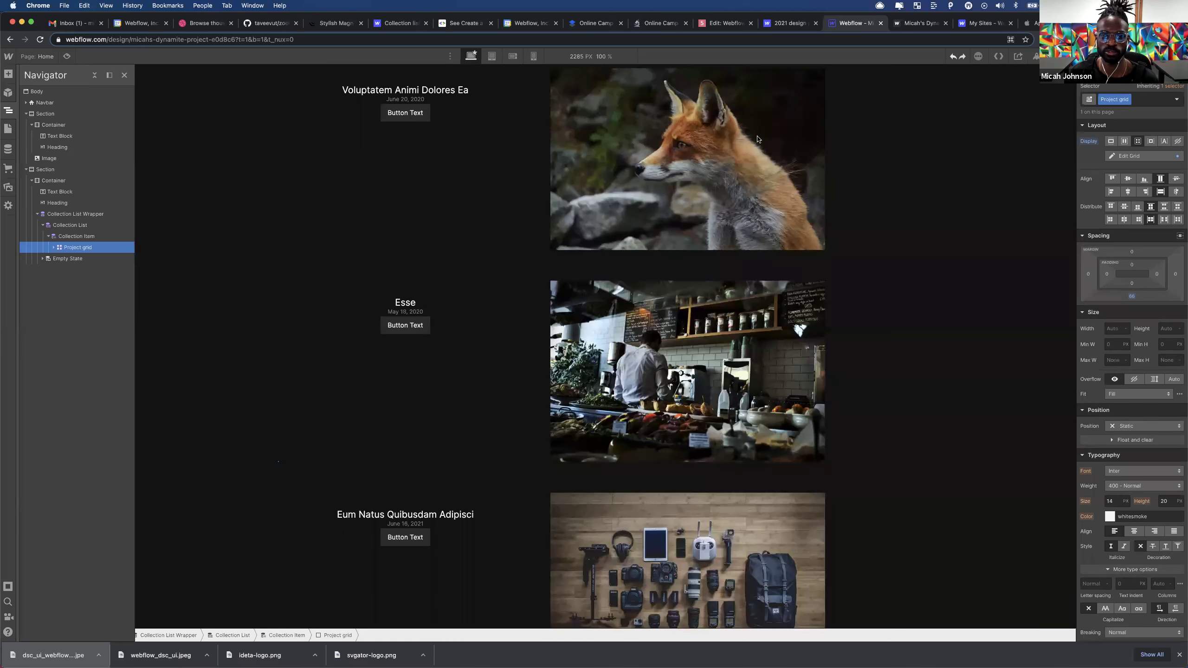
{"action": "scroll", "coordinate": [573, 193], "scroll_direction": "up", "scroll_amount": 7}
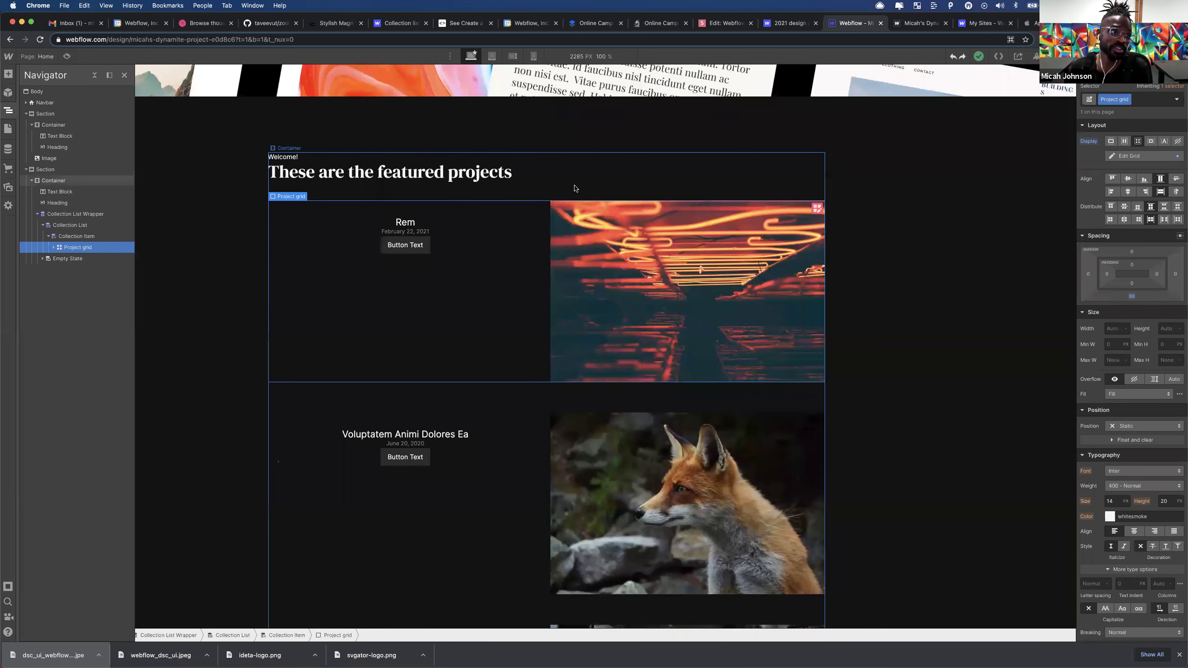
- Enable ecommerce on the site and open the store information form from the setup guide's currency settings review
{"action": "left_click", "coordinate": [7, 170]}
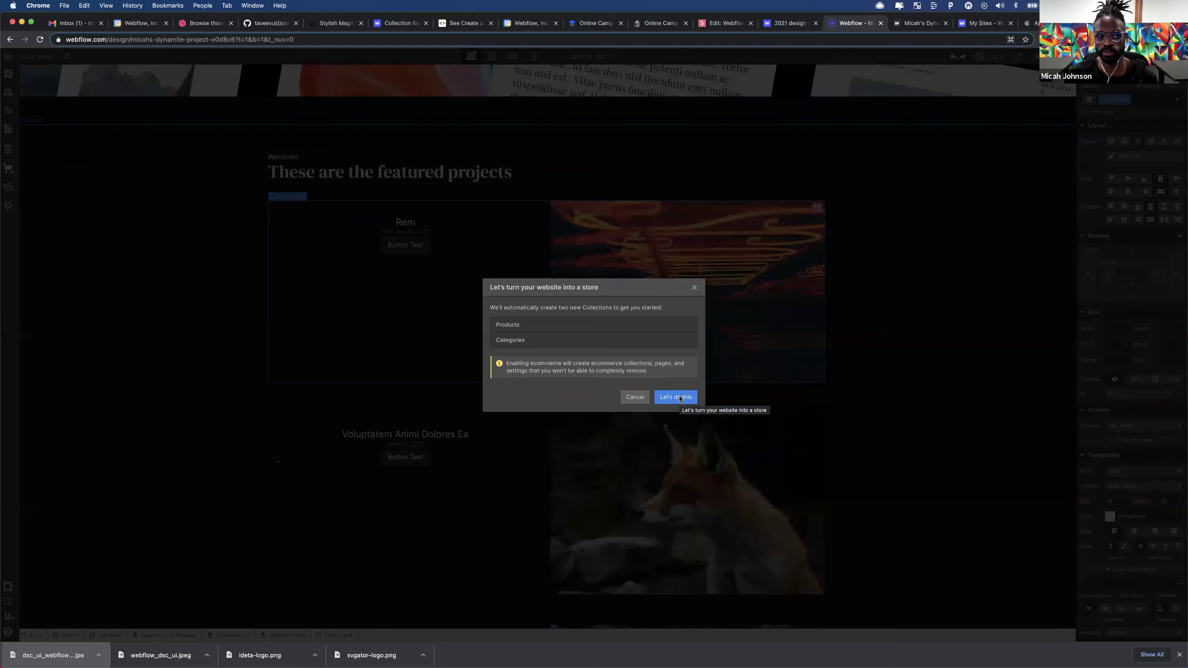
{"action": "left_click", "coordinate": [678, 397]}
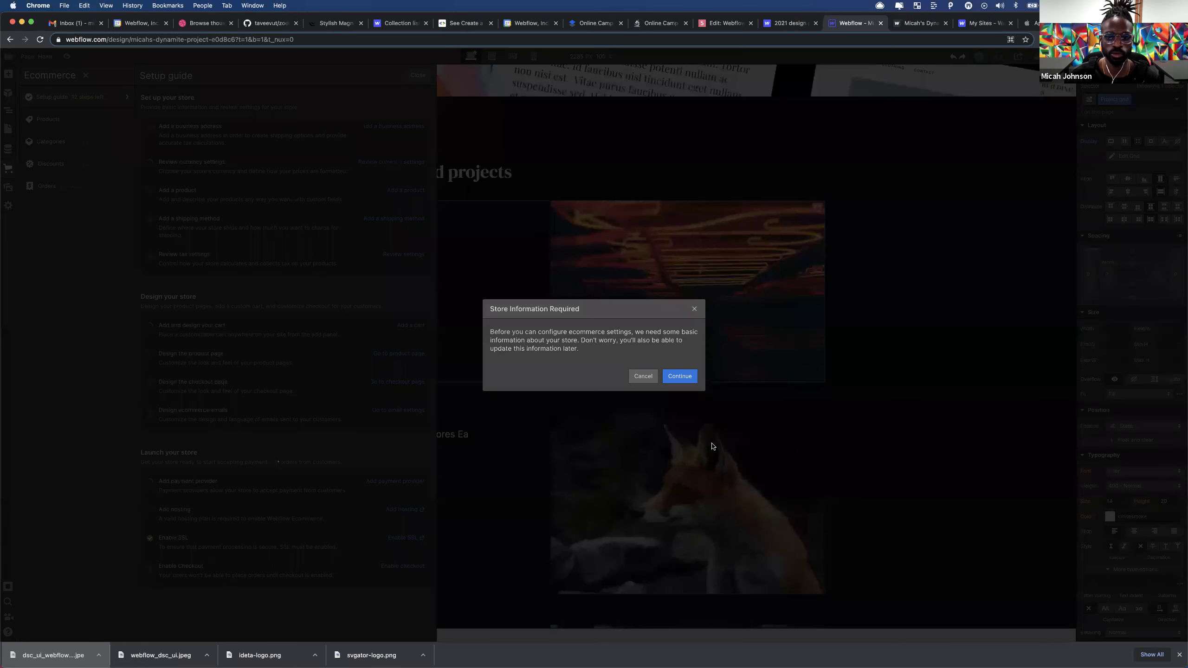
{"action": "left_click", "coordinate": [391, 162]}
{"action": "left_click", "coordinate": [679, 376]}
- Enter the business name Test and fill in the store's street number, city, state and postal code
{"action": "left_click", "coordinate": [527, 224]}
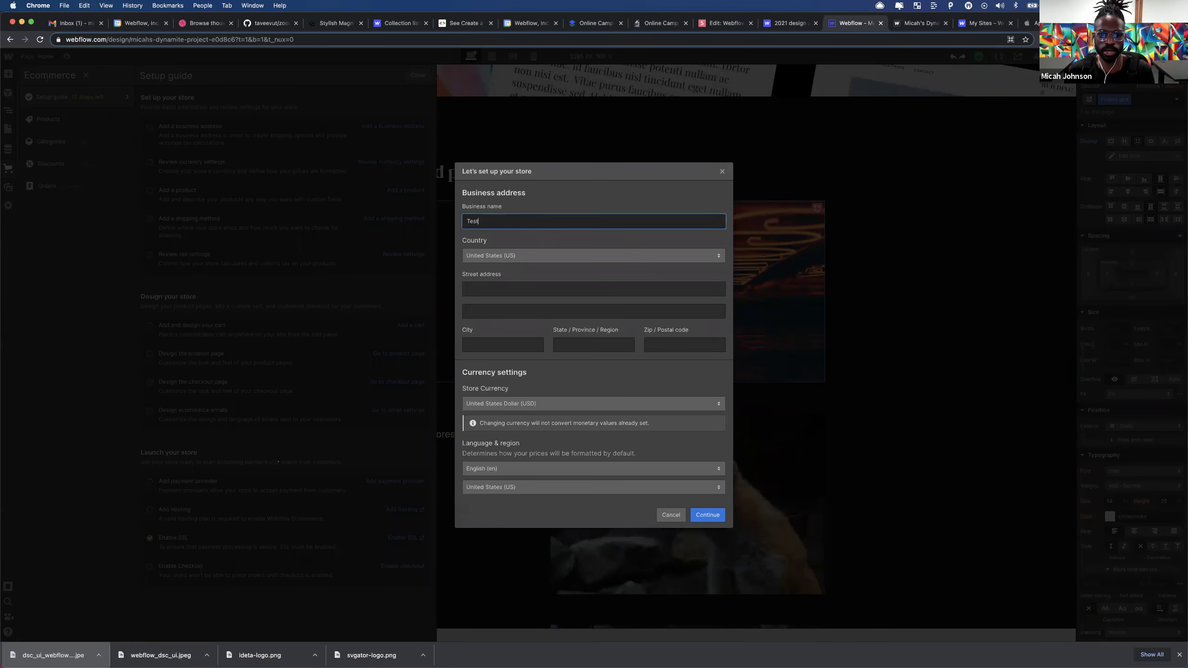
{"action": "left_click", "coordinate": [492, 287]}
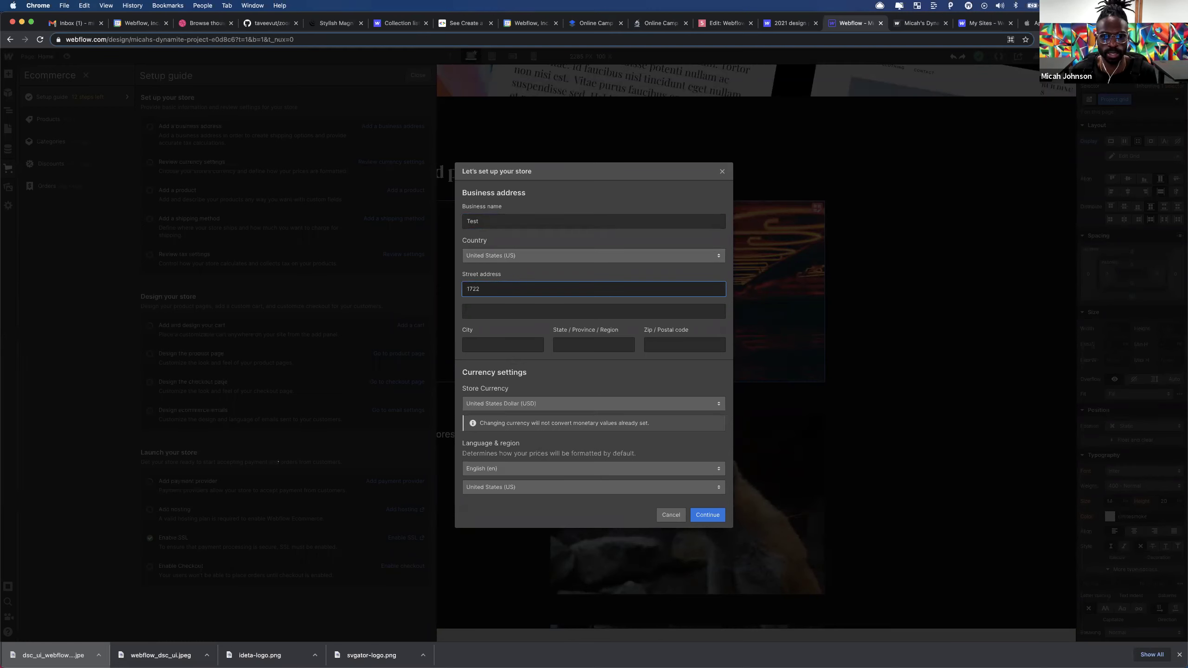
{"action": "left_click", "coordinate": [485, 341]}
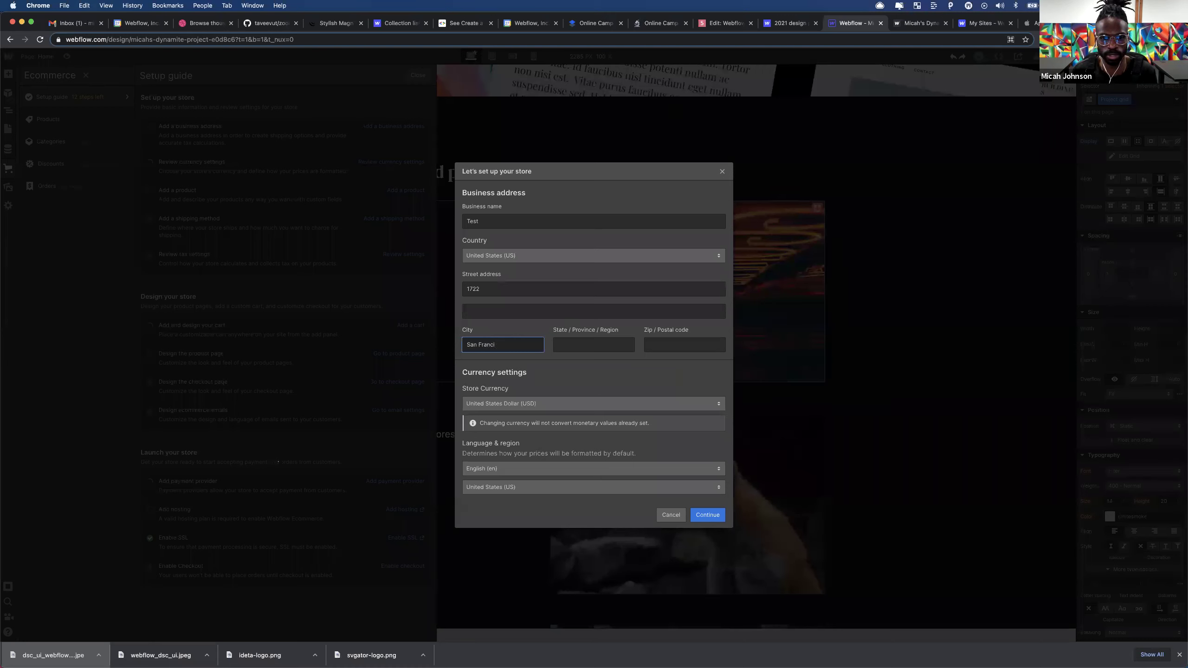
{"action": "left_click", "coordinate": [614, 345]}
{"action": "left_click", "coordinate": [696, 347]}
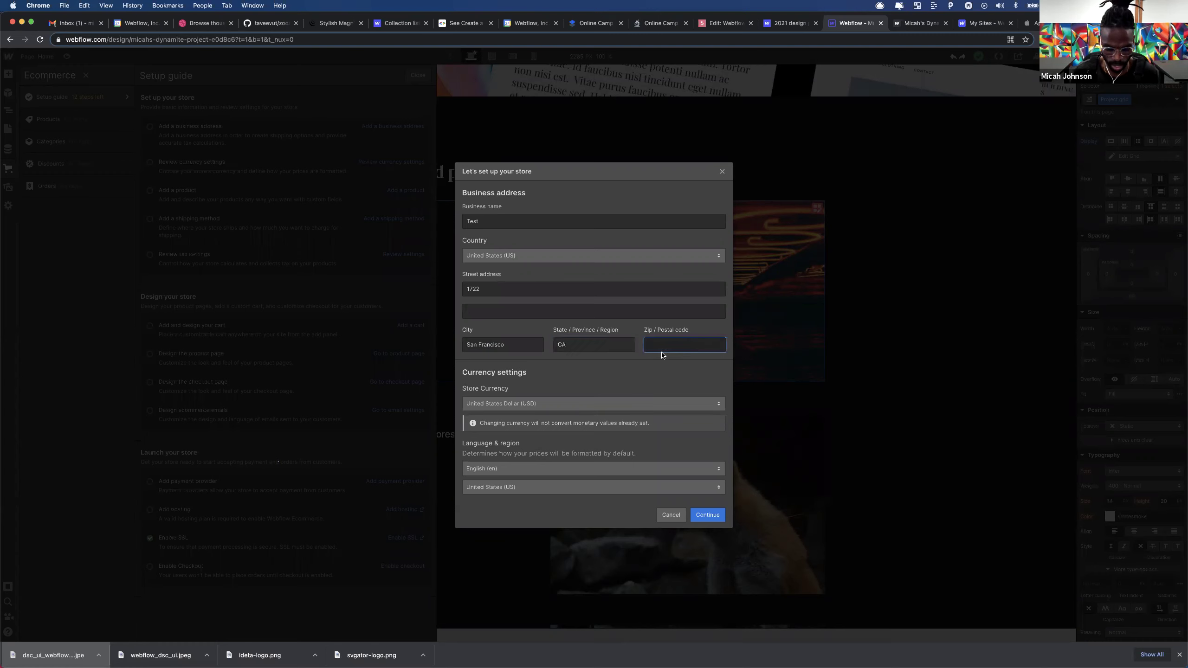
{"action": "type", "text": "63104"}
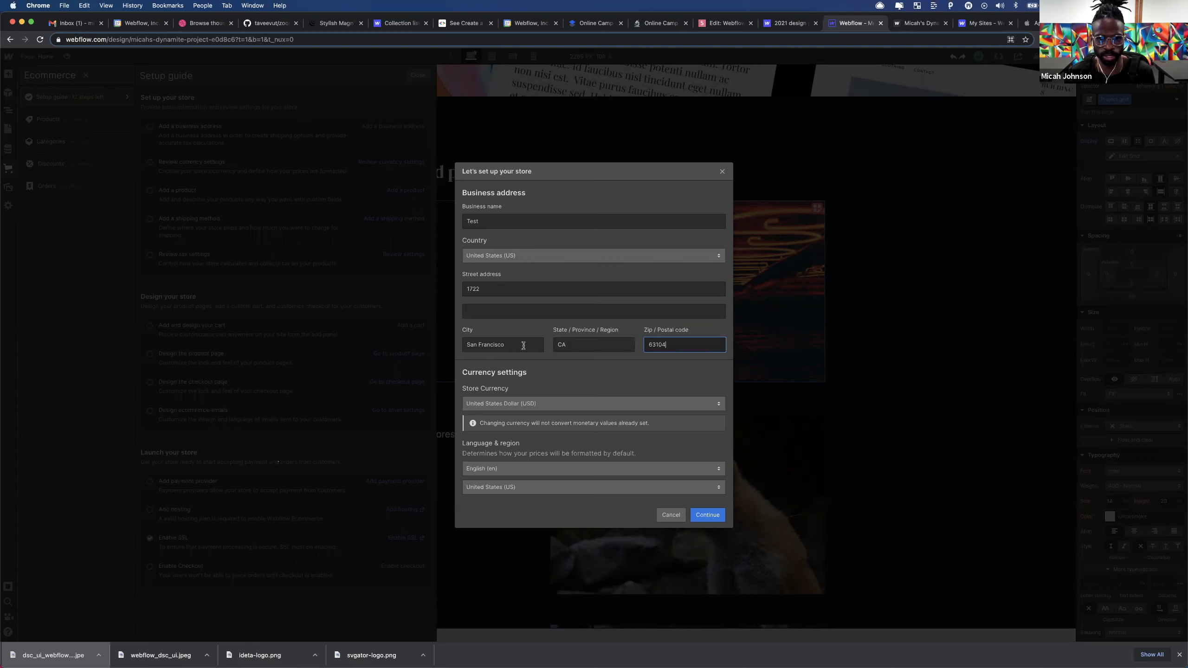
- Correct the state and city, complete the street address in the store form, and submit the store information
{"action": "triple_click", "coordinate": [510, 342]}
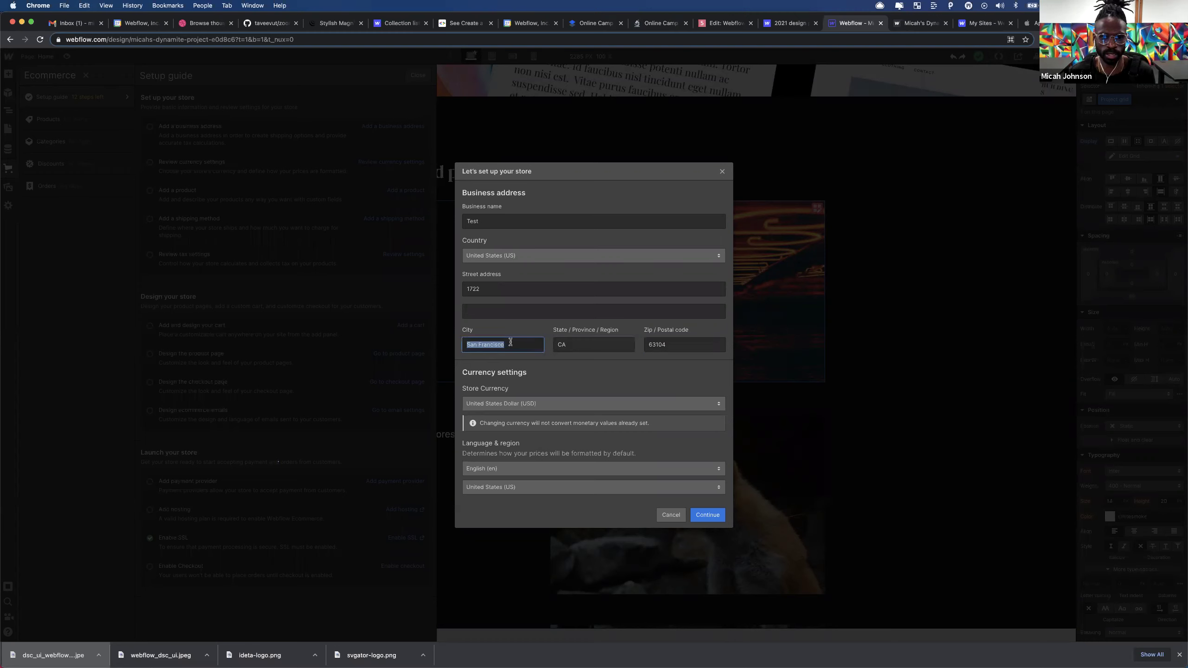
{"action": "double_click", "coordinate": [582, 344]}
{"action": "type", "text": "MMO"}
{"action": "double_click", "coordinate": [585, 345]}
{"action": "type", "text": "MO"}
{"action": "double_click", "coordinate": [496, 344]}
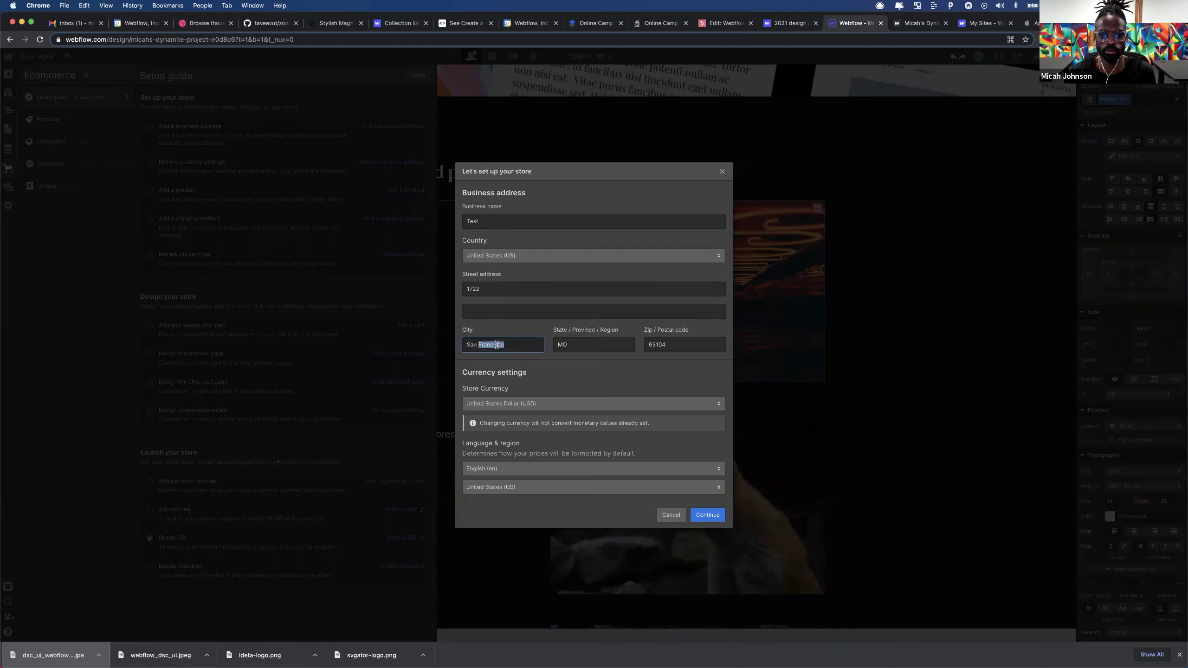
{"action": "key", "text": "Right"}
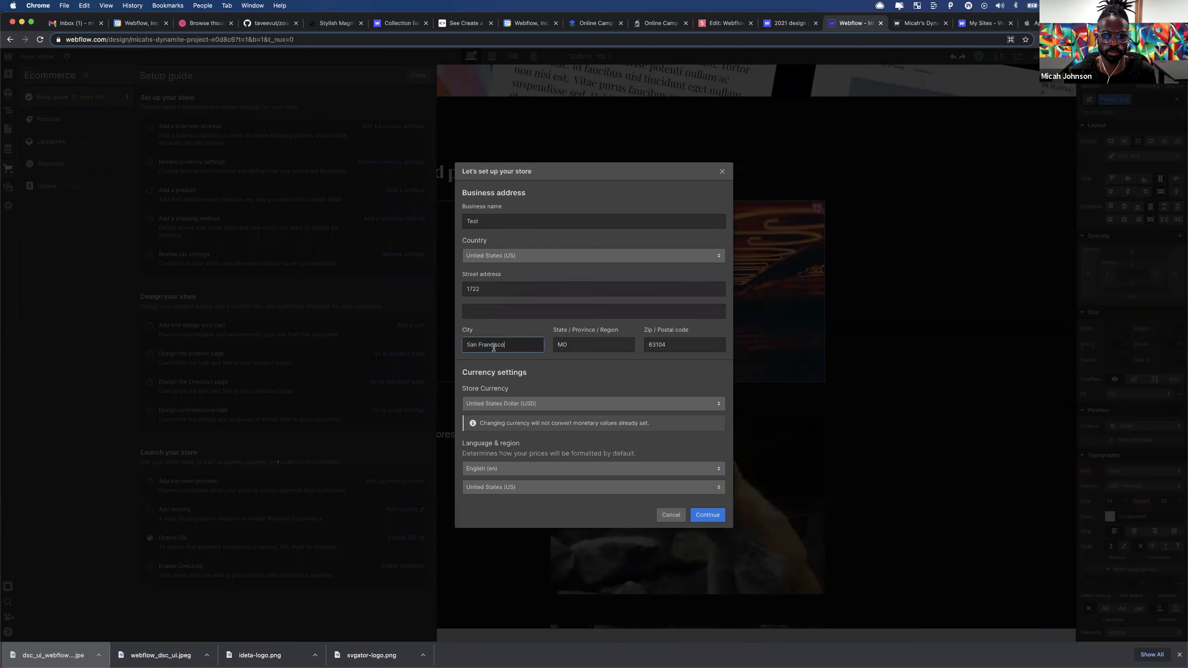
{"action": "key", "text": "super+a"}
{"action": "type", "text": "St"}
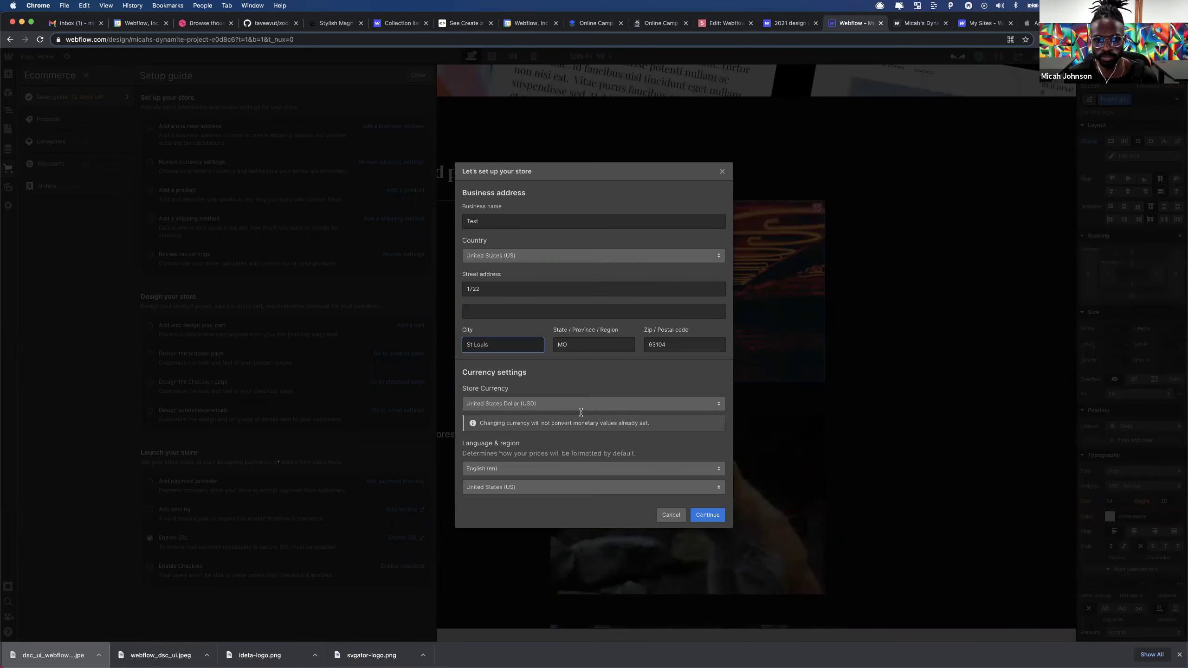
{"action": "left_click", "coordinate": [481, 288]}
{"action": "type", "text": "Moba St"}
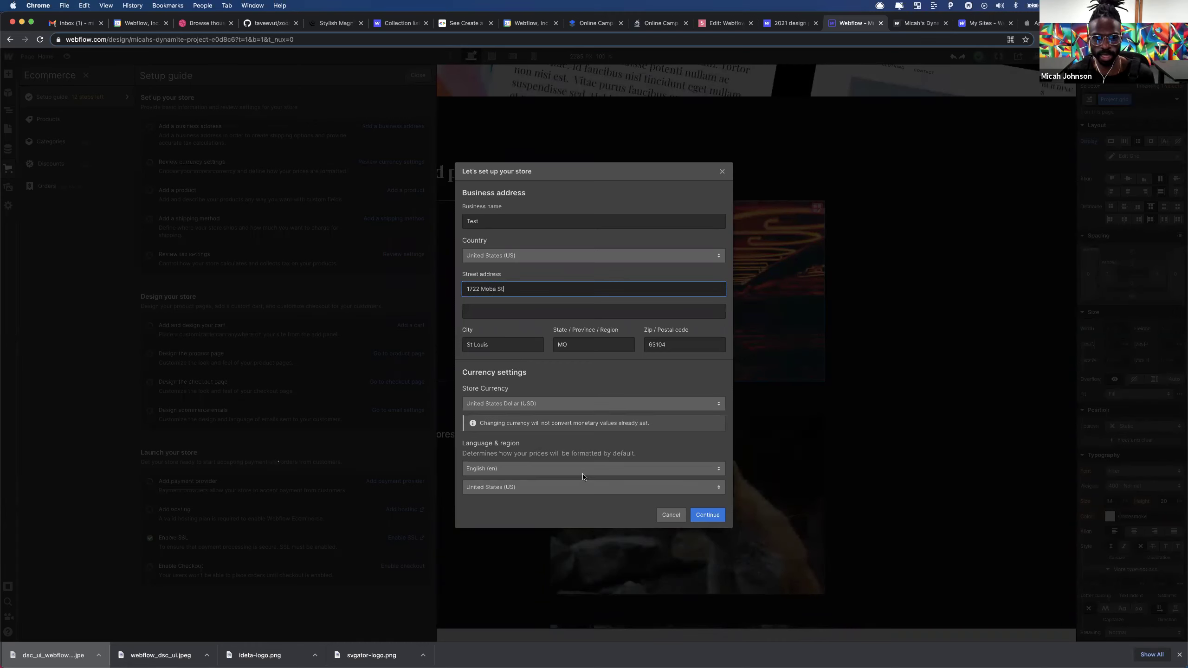
{"action": "left_click", "coordinate": [280, 290]}
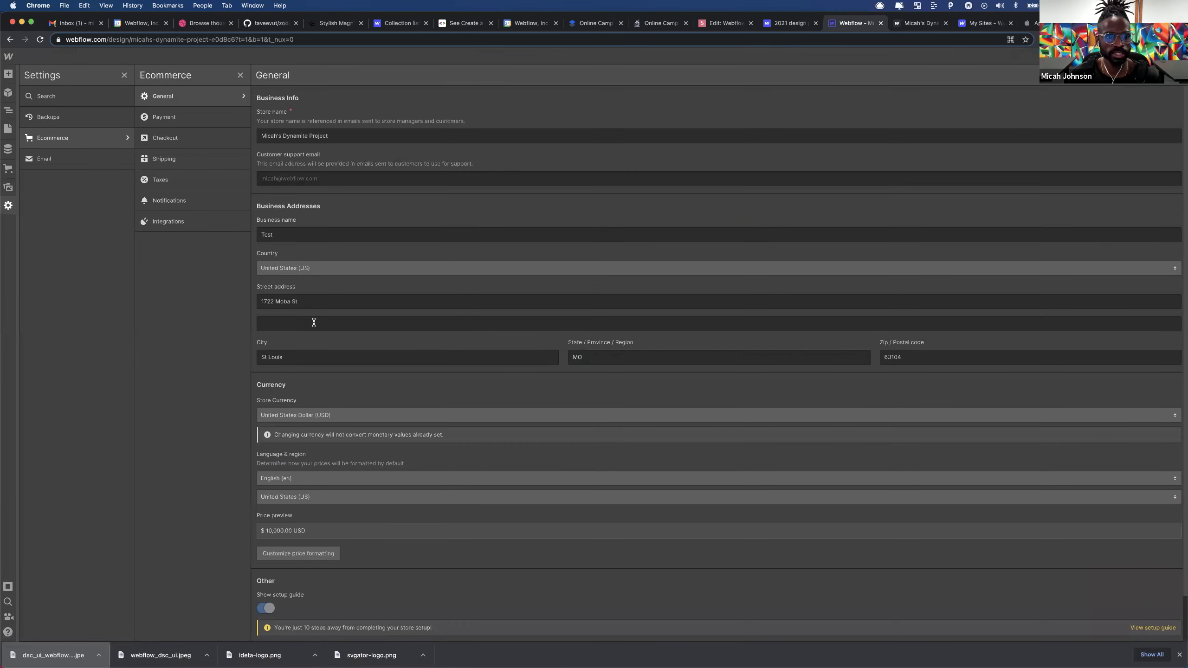
- Review the ecommerce Payment and Checkout settings, and close the checkout settings
{"action": "left_click", "coordinate": [209, 120]}
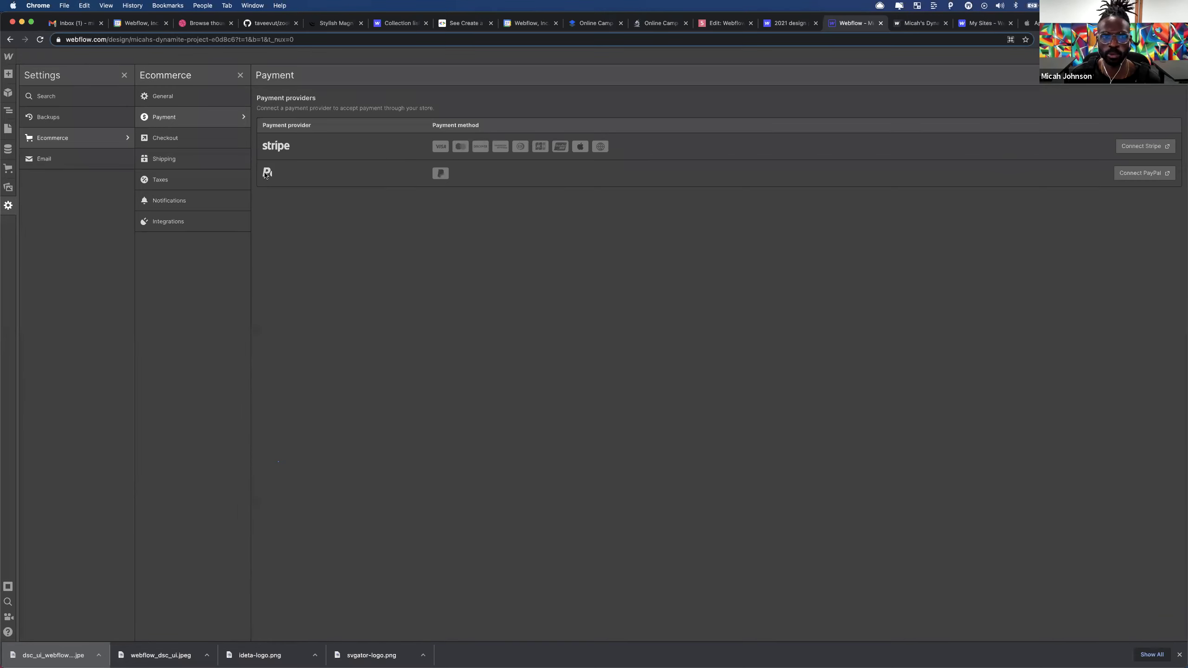
{"action": "left_click", "coordinate": [184, 144]}
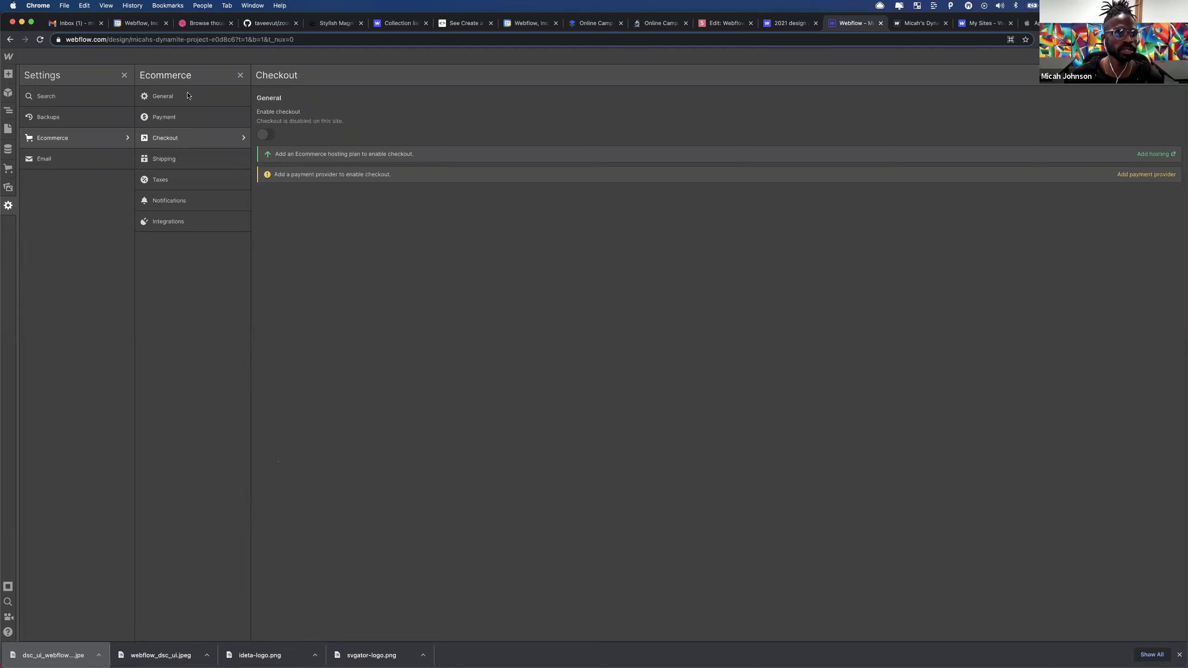
{"action": "left_click", "coordinate": [73, 138]}
{"action": "left_click", "coordinate": [73, 139]}
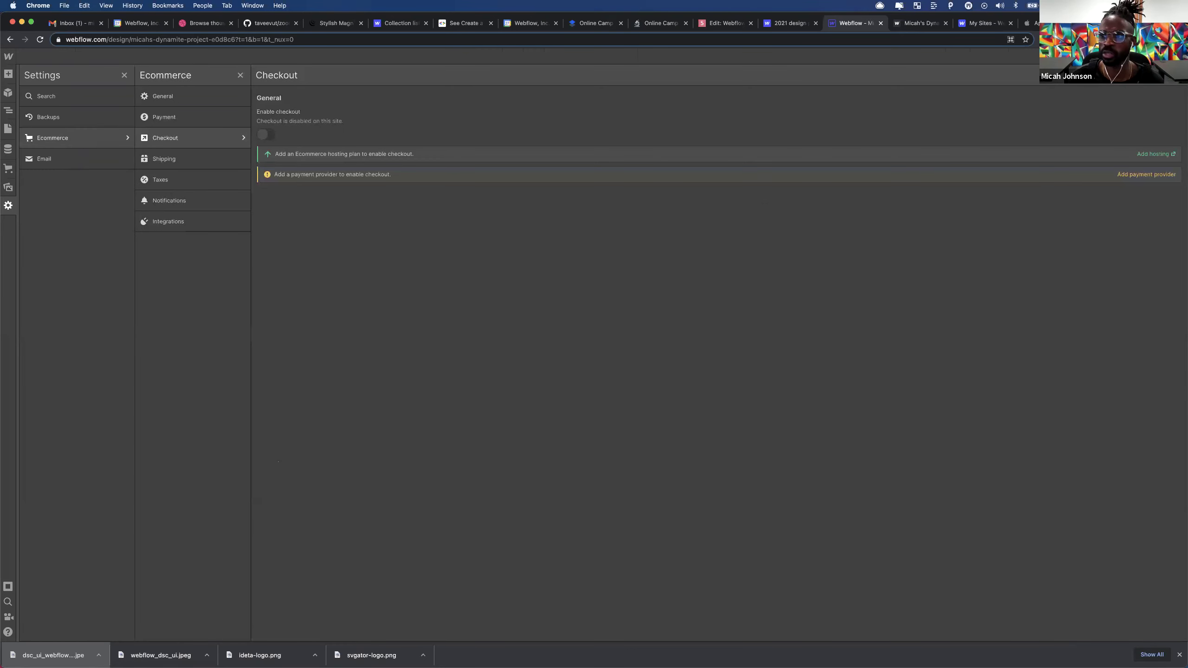
{"action": "left_click", "coordinate": [187, 137]}
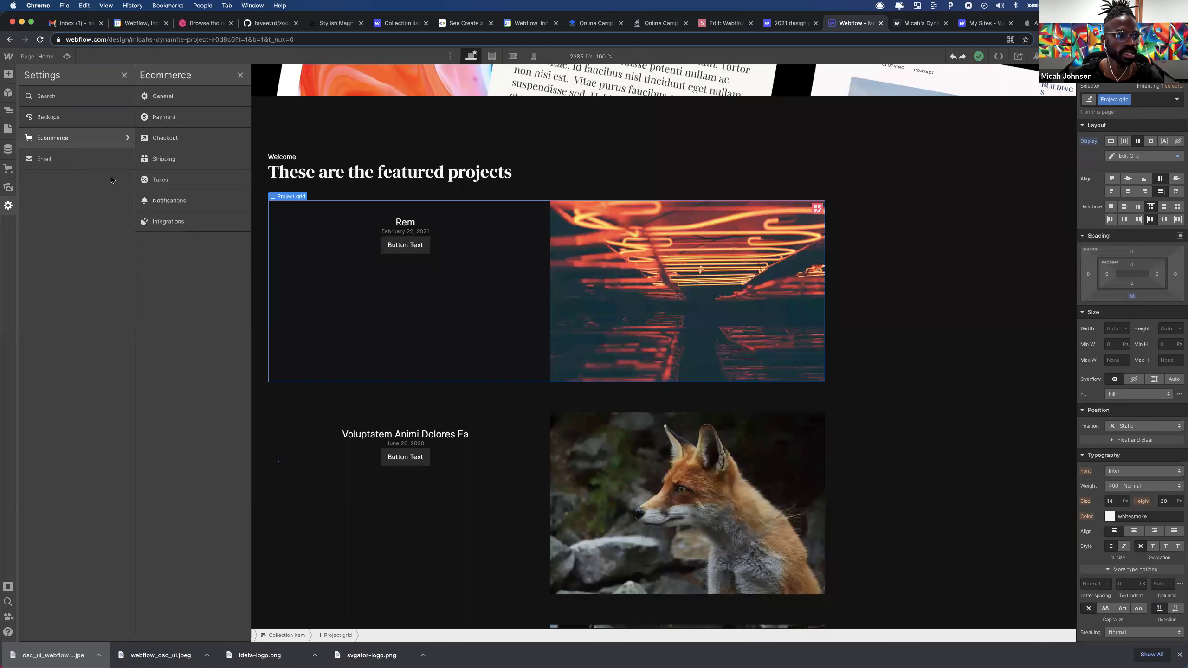
- Open the Products collection's settings in the ecommerce area and examine the product fields
{"action": "left_click", "coordinate": [9, 170]}
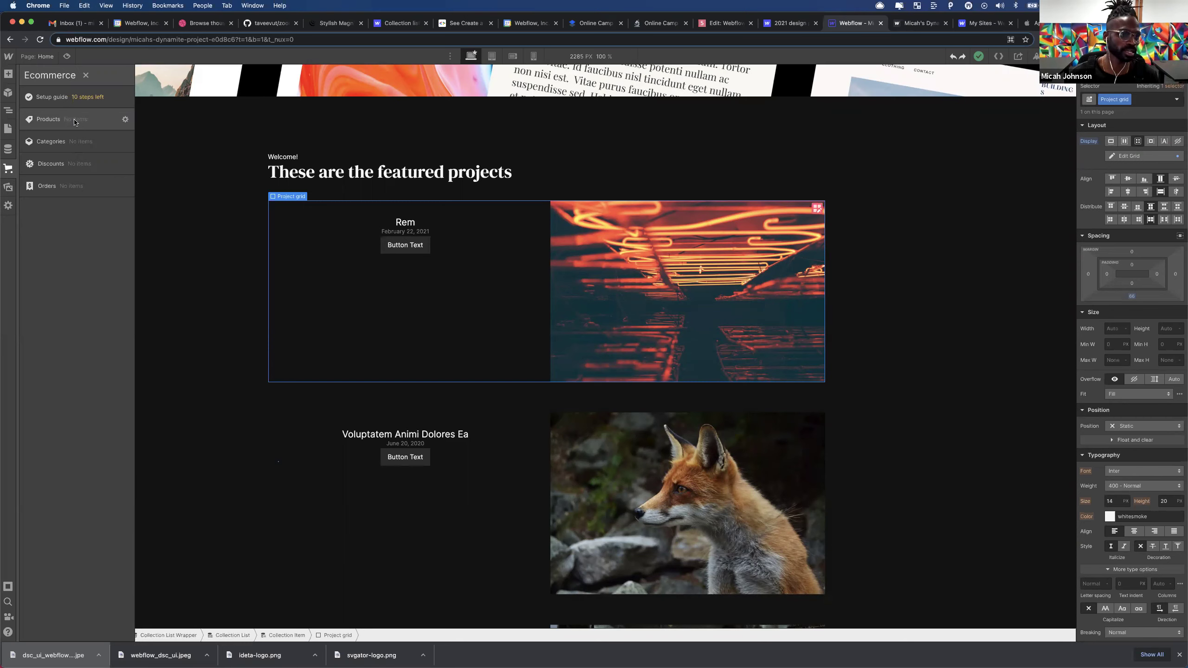
{"action": "left_click", "coordinate": [56, 121]}
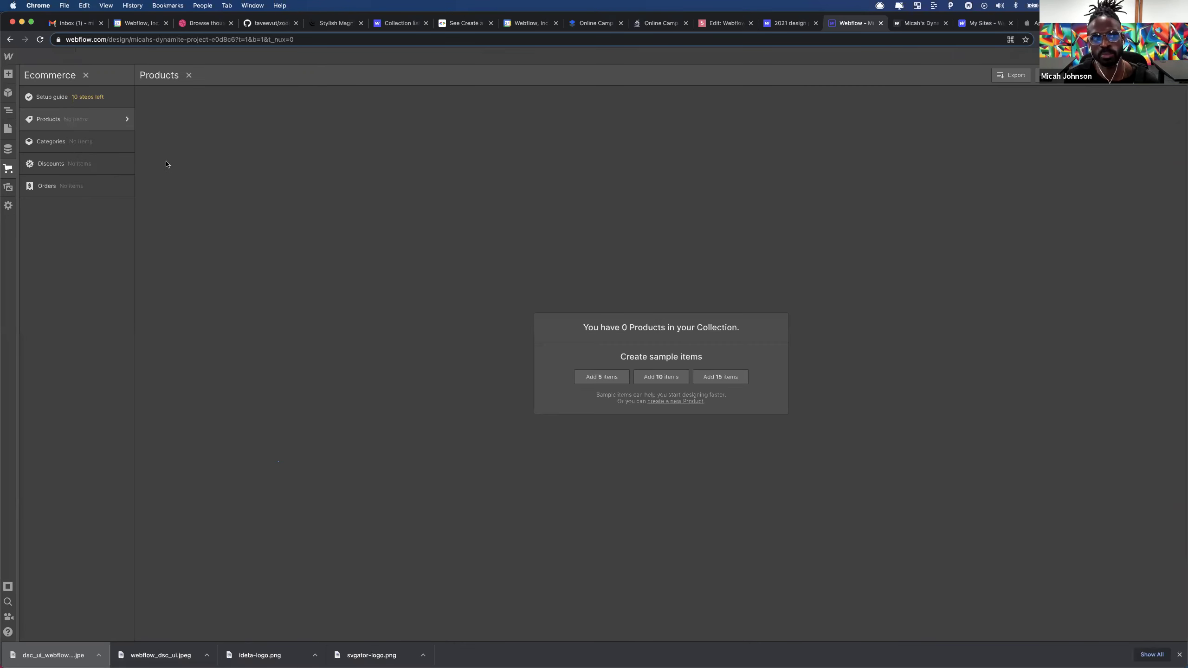
{"action": "left_click", "coordinate": [125, 120]}
{"action": "scroll", "coordinate": [292, 455], "scroll_direction": "down", "scroll_amount": 1}
{"action": "scroll", "coordinate": [291, 455], "scroll_direction": "down", "scroll_amount": 3}
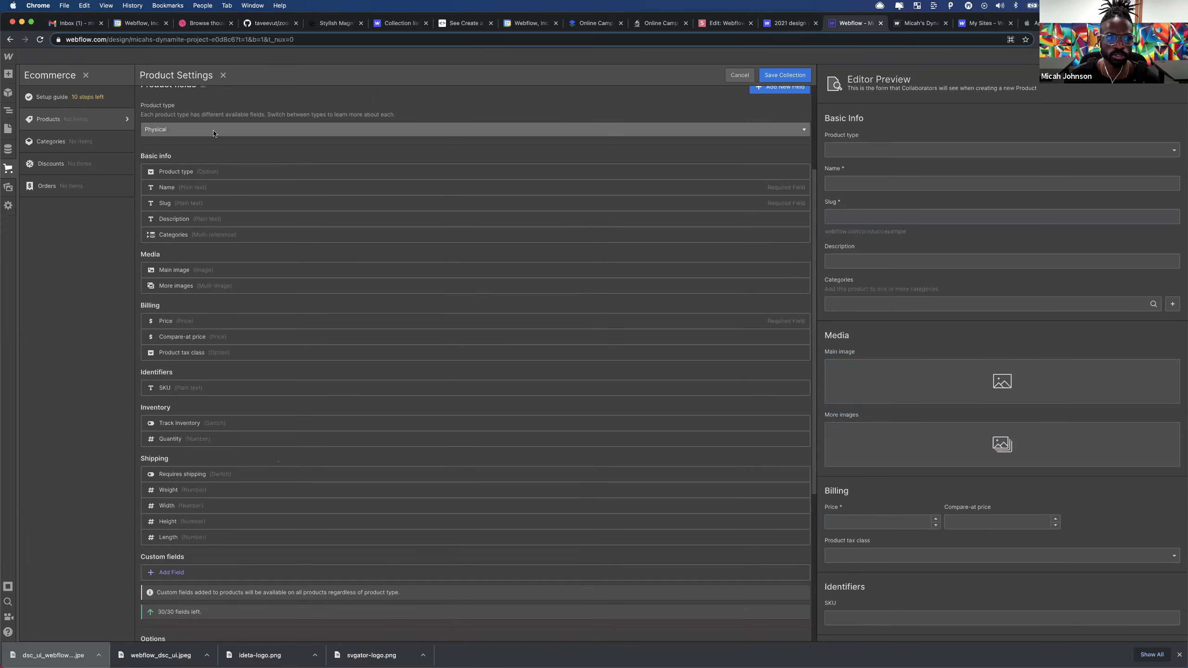
{"action": "scroll", "coordinate": [213, 134], "scroll_direction": "up", "scroll_amount": 1}
- Compare the product fields for the Digital and Service types, switch back to Physical and save the Products collection
{"action": "left_click", "coordinate": [238, 141]}
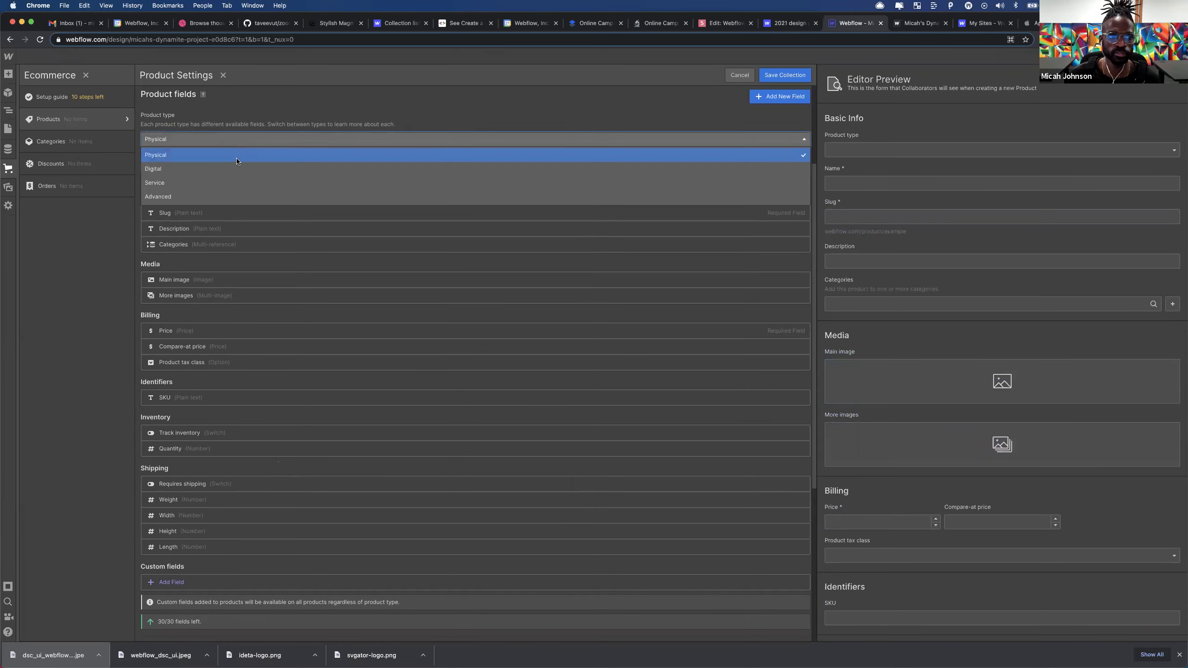
{"action": "left_click", "coordinate": [235, 169]}
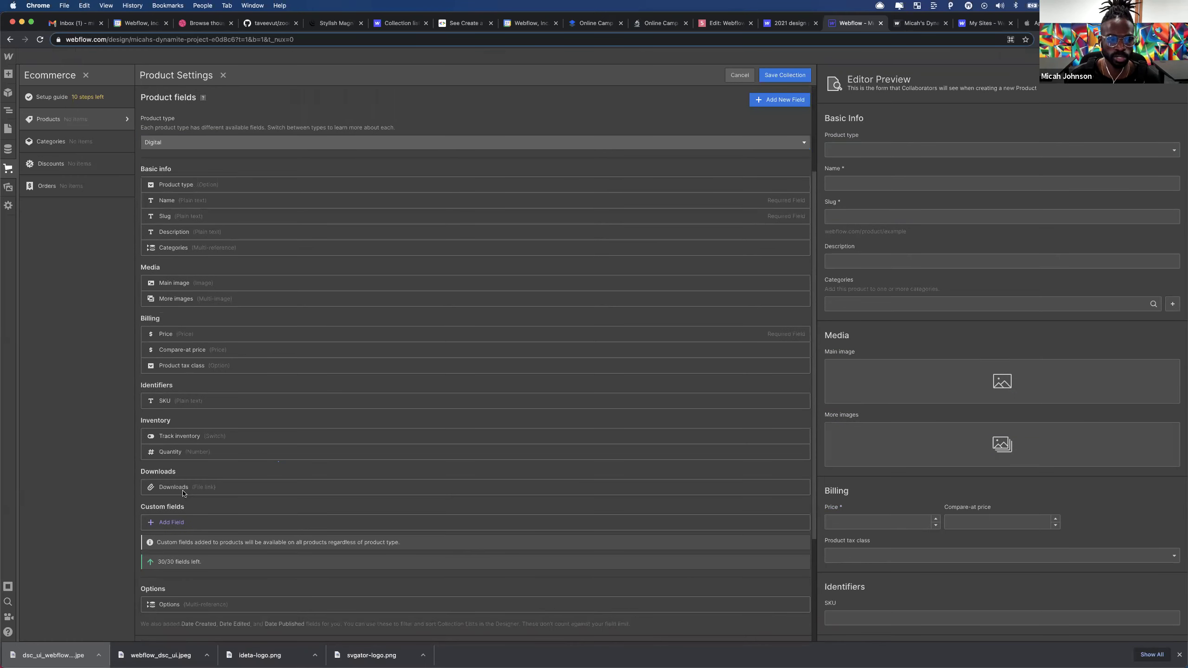
{"action": "left_click", "coordinate": [272, 143]}
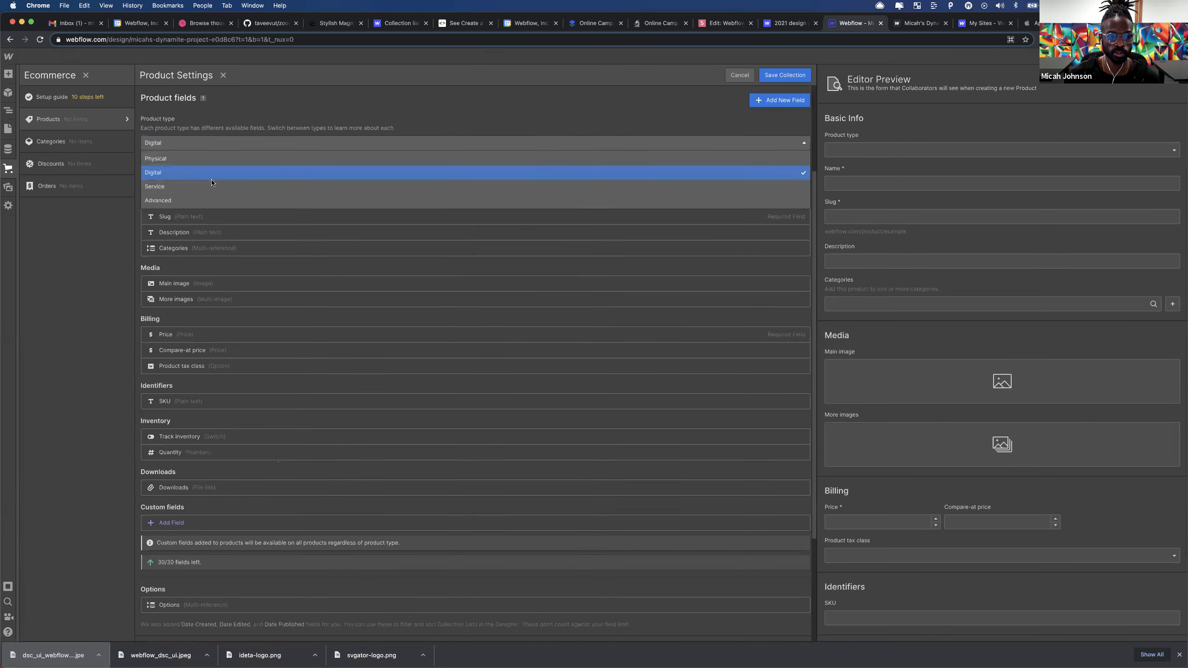
{"action": "left_click", "coordinate": [294, 172]}
{"action": "scroll", "coordinate": [300, 148], "scroll_direction": "up", "scroll_amount": 1}
{"action": "left_click", "coordinate": [290, 144]}
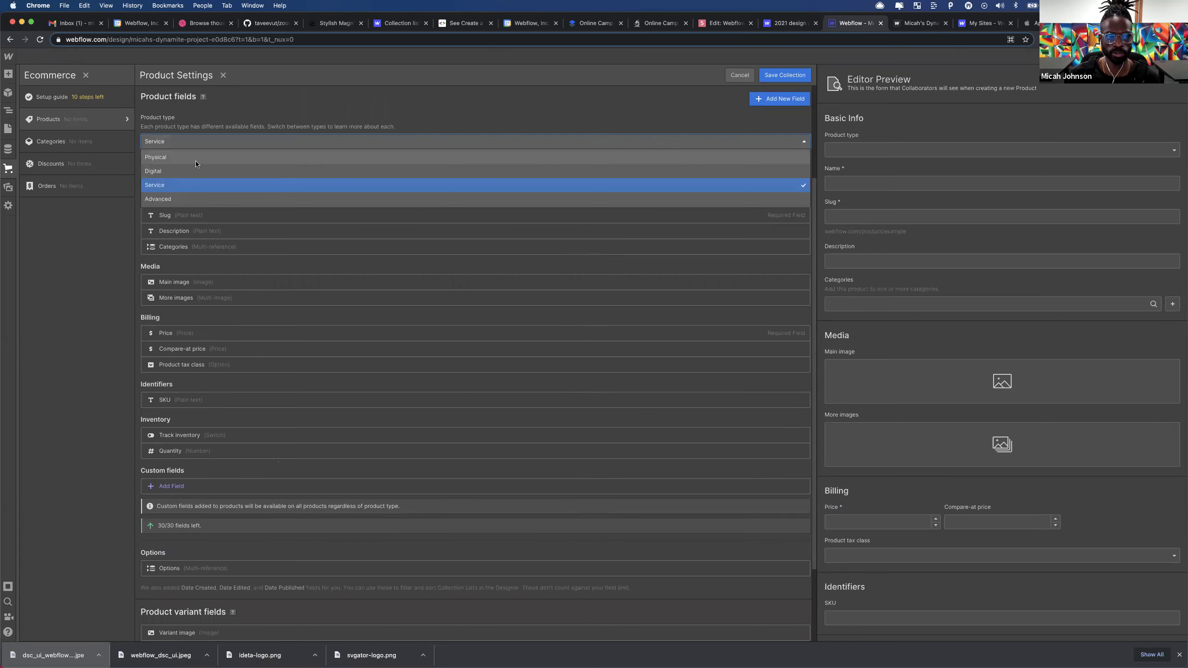
{"action": "left_click", "coordinate": [196, 164]}
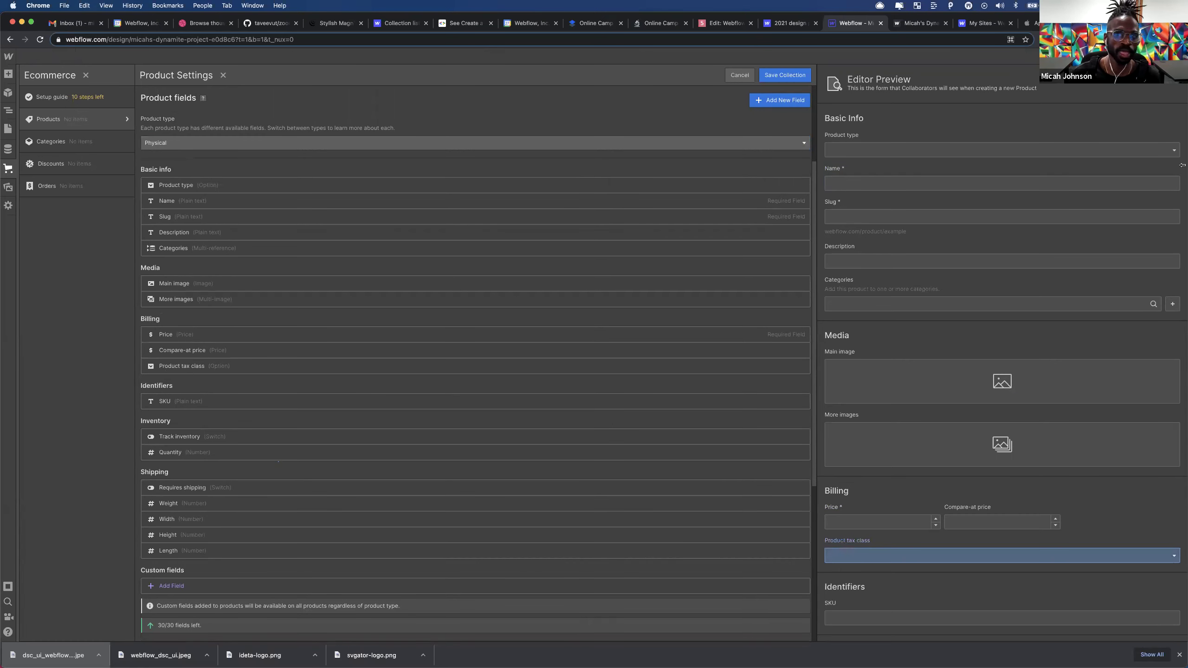
{"action": "left_click", "coordinate": [780, 76]}
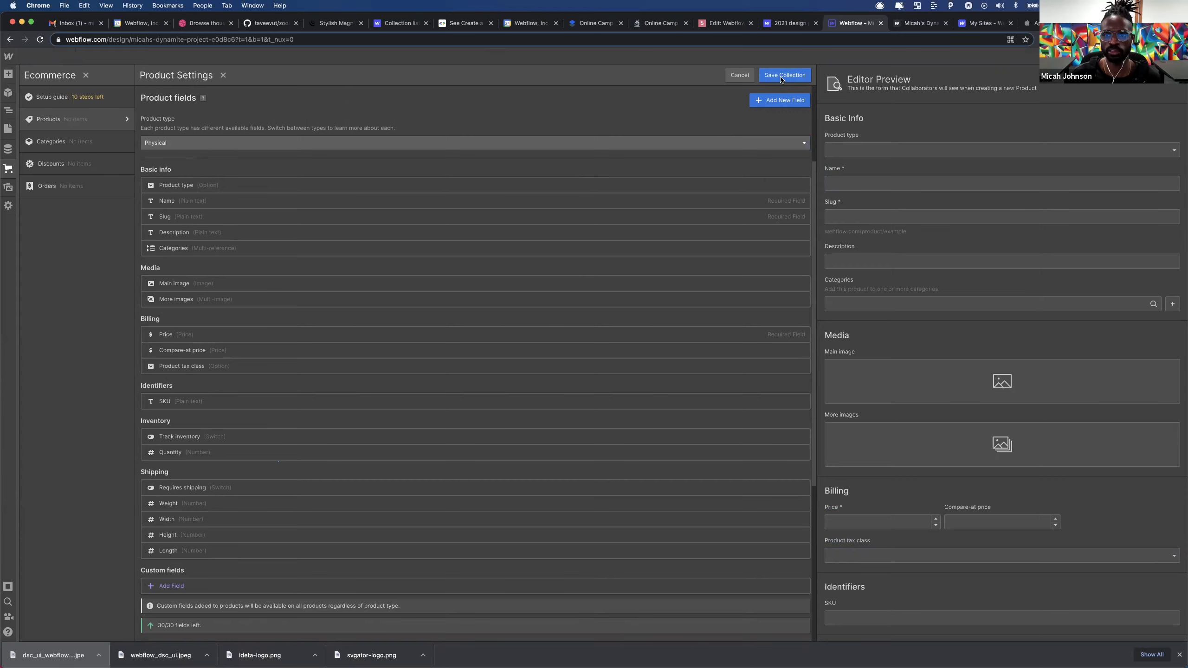
- Add sample products to the Products collection, examine the Gorgeous Fresh Computer product's fields, and return to the page design
{"action": "left_click", "coordinate": [601, 378]}
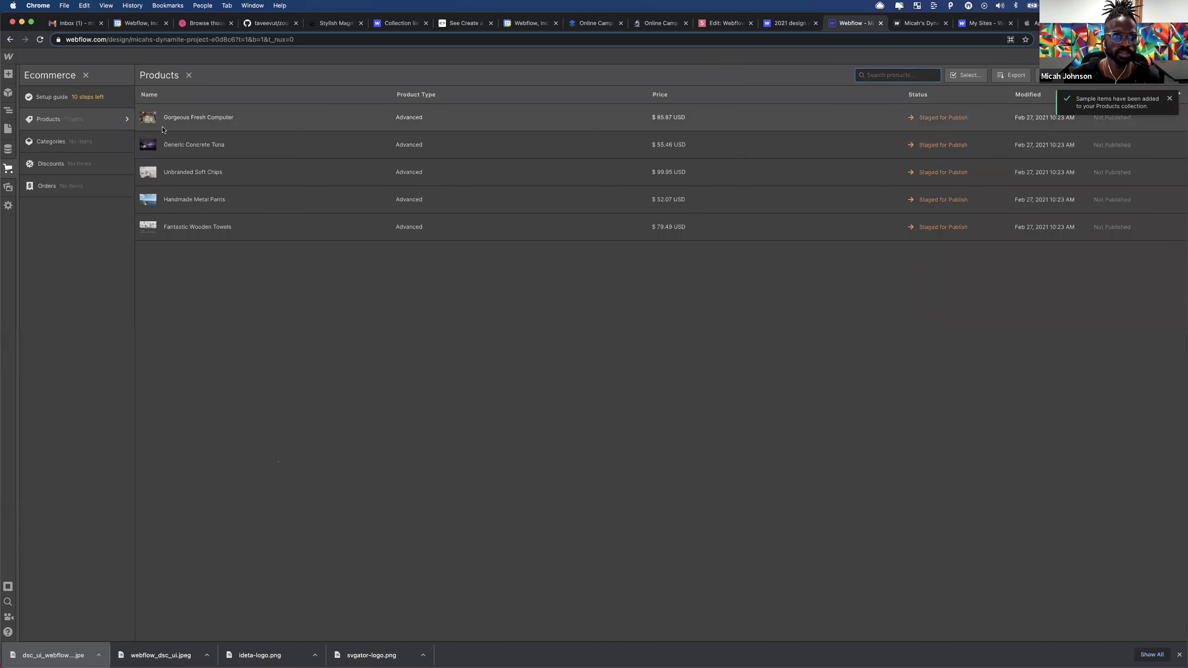
{"action": "left_click", "coordinate": [212, 119]}
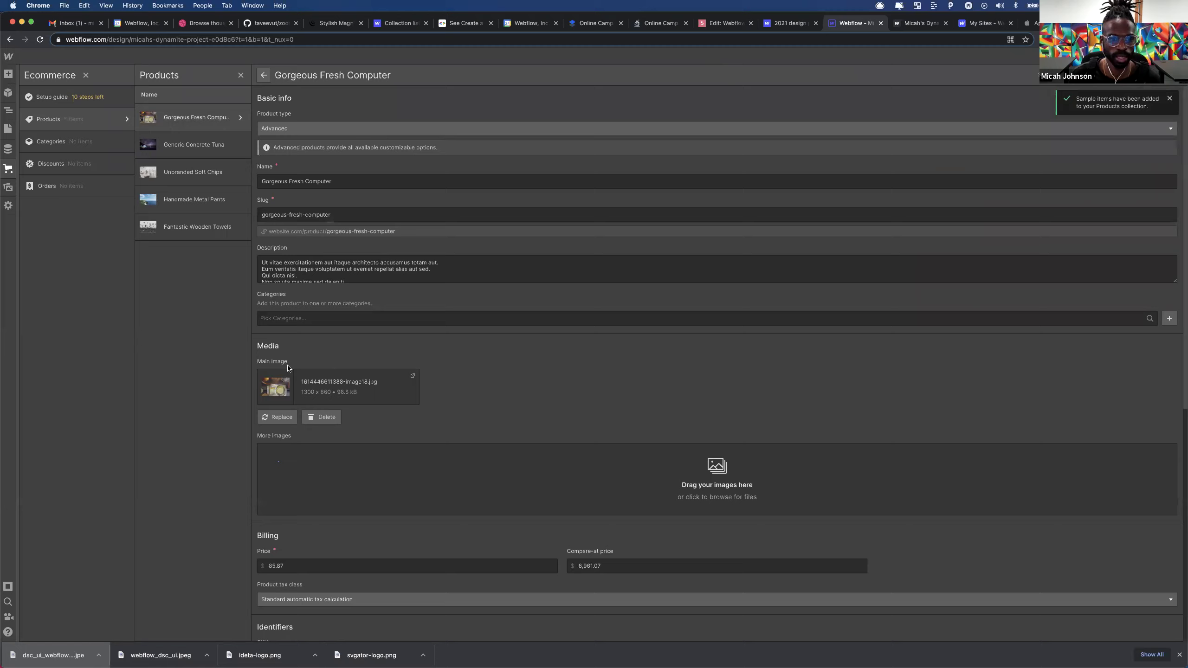
{"action": "scroll", "coordinate": [351, 400], "scroll_direction": "down", "scroll_amount": 5}
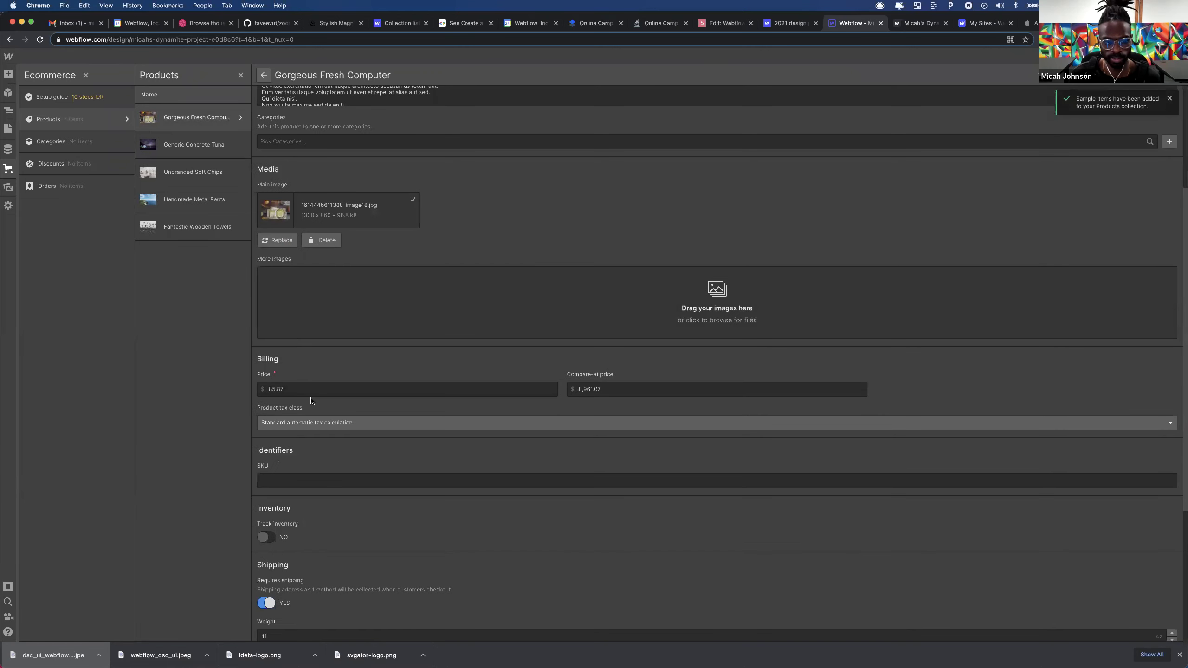
{"action": "scroll", "coordinate": [358, 410], "scroll_direction": "down", "scroll_amount": 1}
{"action": "scroll", "coordinate": [358, 411], "scroll_direction": "down", "scroll_amount": 4}
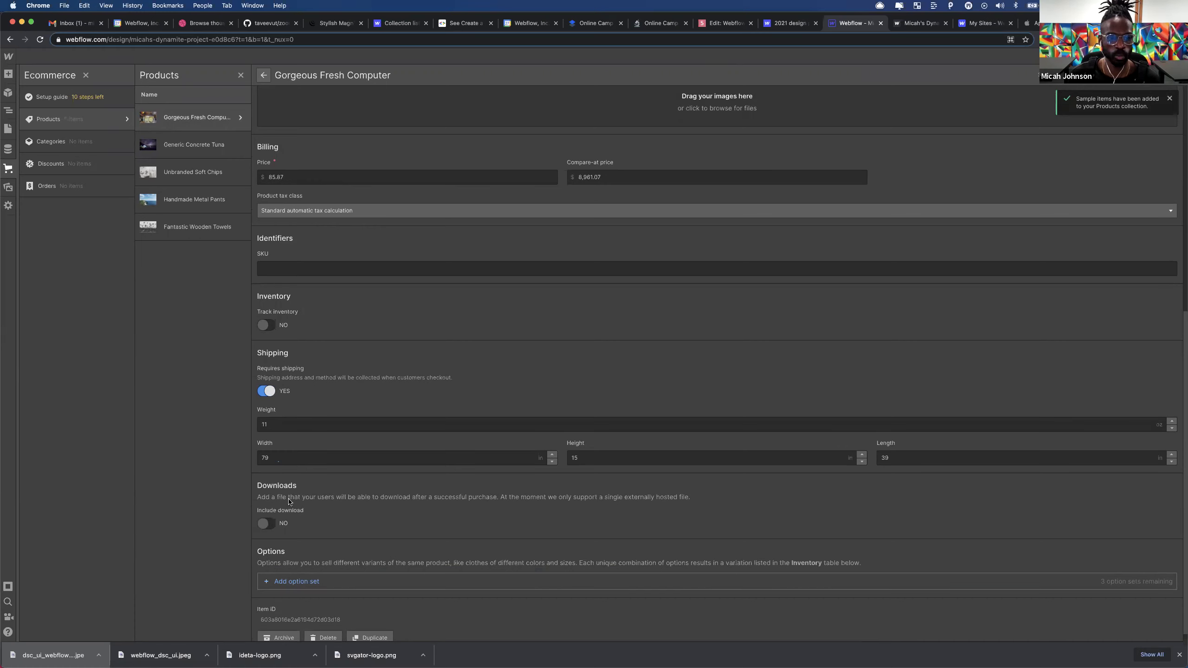
{"action": "scroll", "coordinate": [290, 498], "scroll_direction": "down", "scroll_amount": 1}
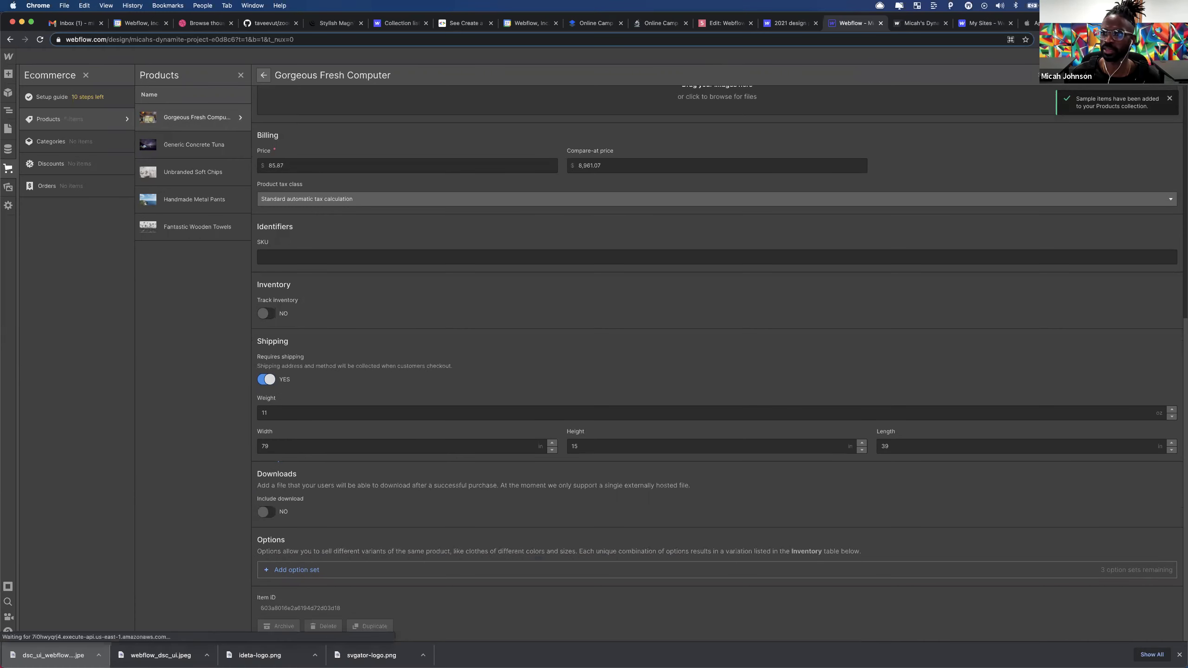
{"action": "key", "text": "Escape"}
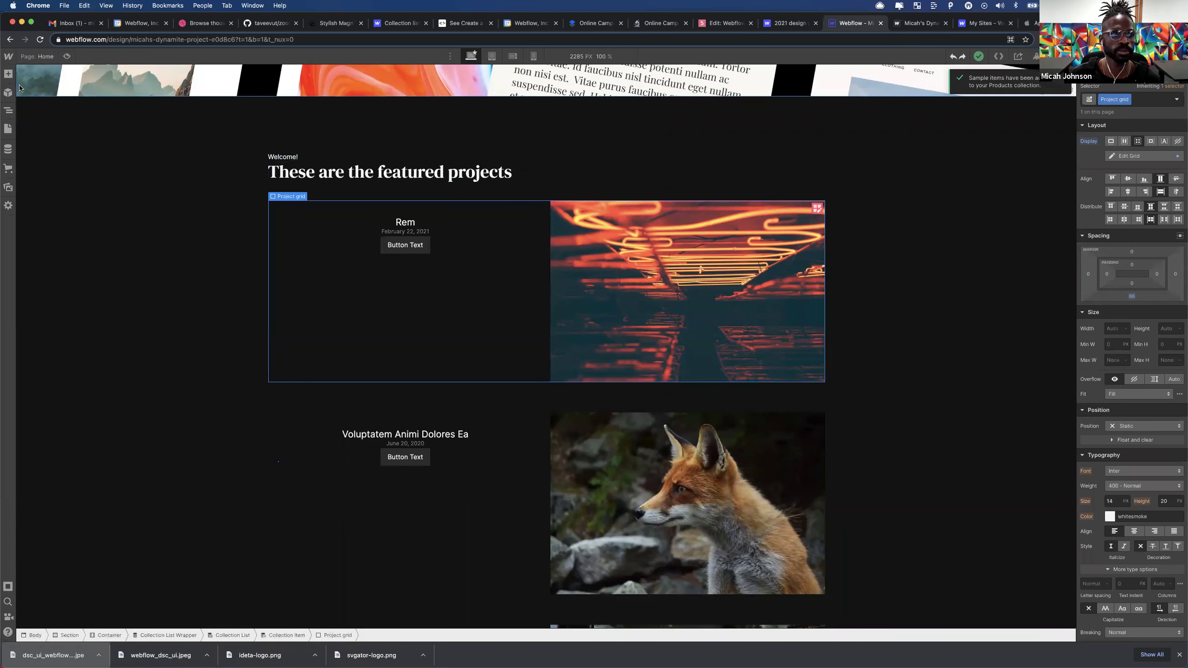
{"action": "left_click", "coordinate": [7, 73]}
{"action": "scroll", "coordinate": [62, 367], "scroll_direction": "down", "scroll_amount": 5}
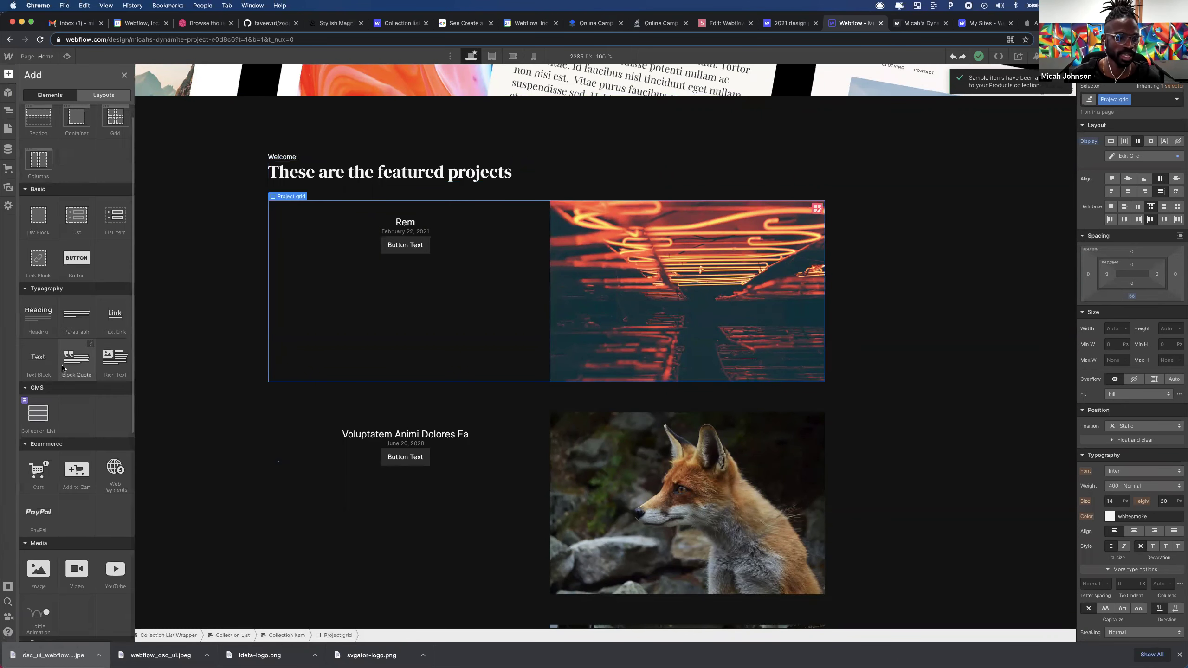
{"action": "scroll", "coordinate": [62, 366], "scroll_direction": "down", "scroll_amount": 3}
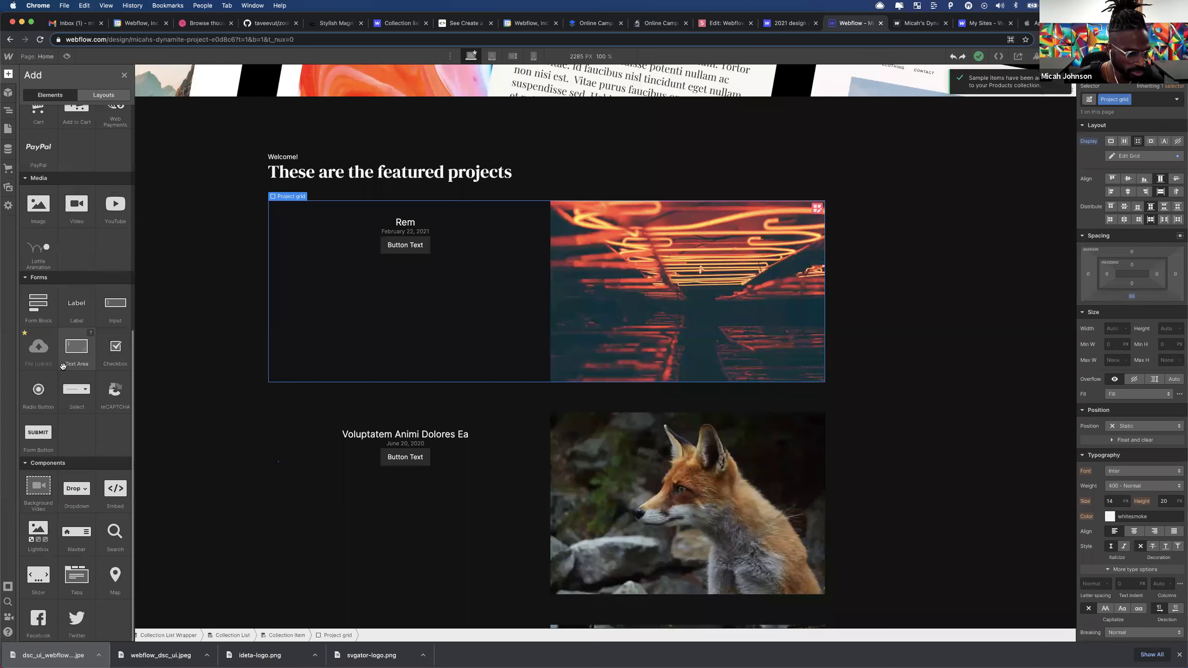
{"action": "scroll", "coordinate": [99, 504], "scroll_direction": "up", "scroll_amount": 5}
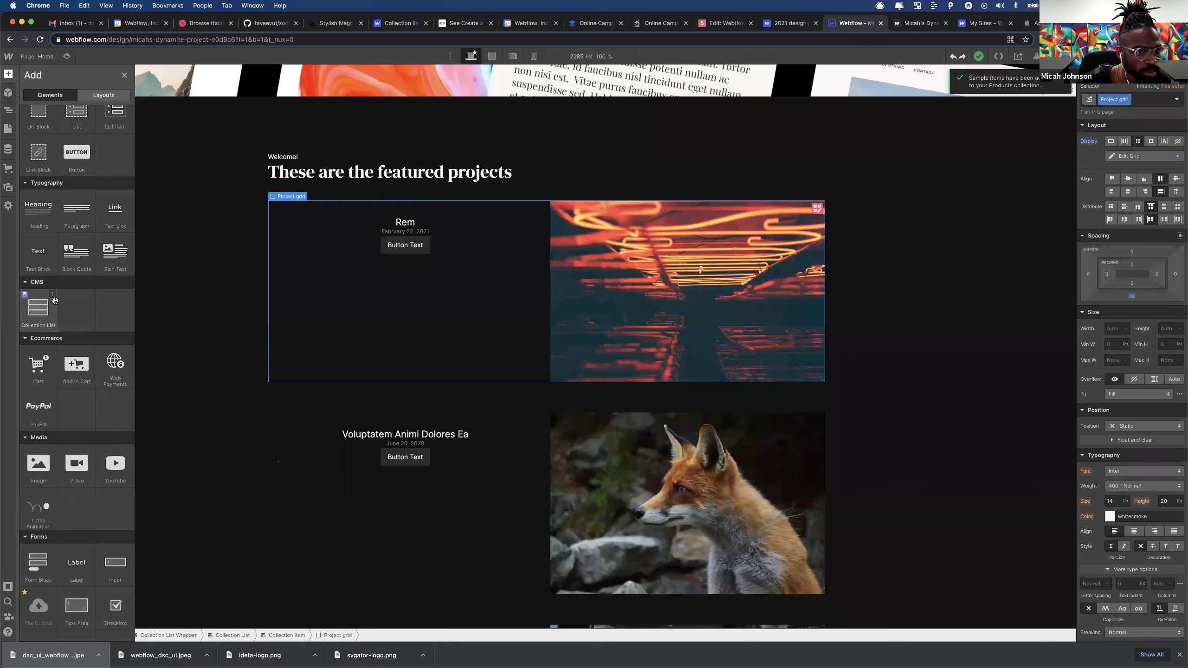
{"action": "left_click_drag", "start_coordinate": [414, 167], "coordinate": [410, 176]}
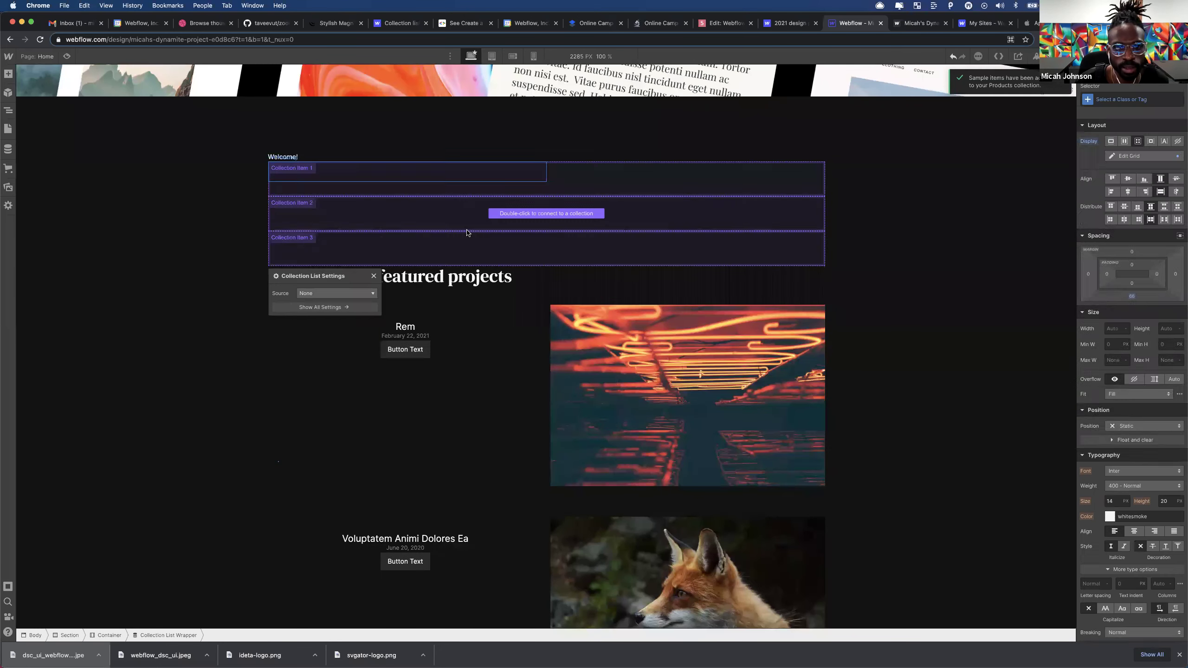
{"action": "left_click", "coordinate": [338, 294]}
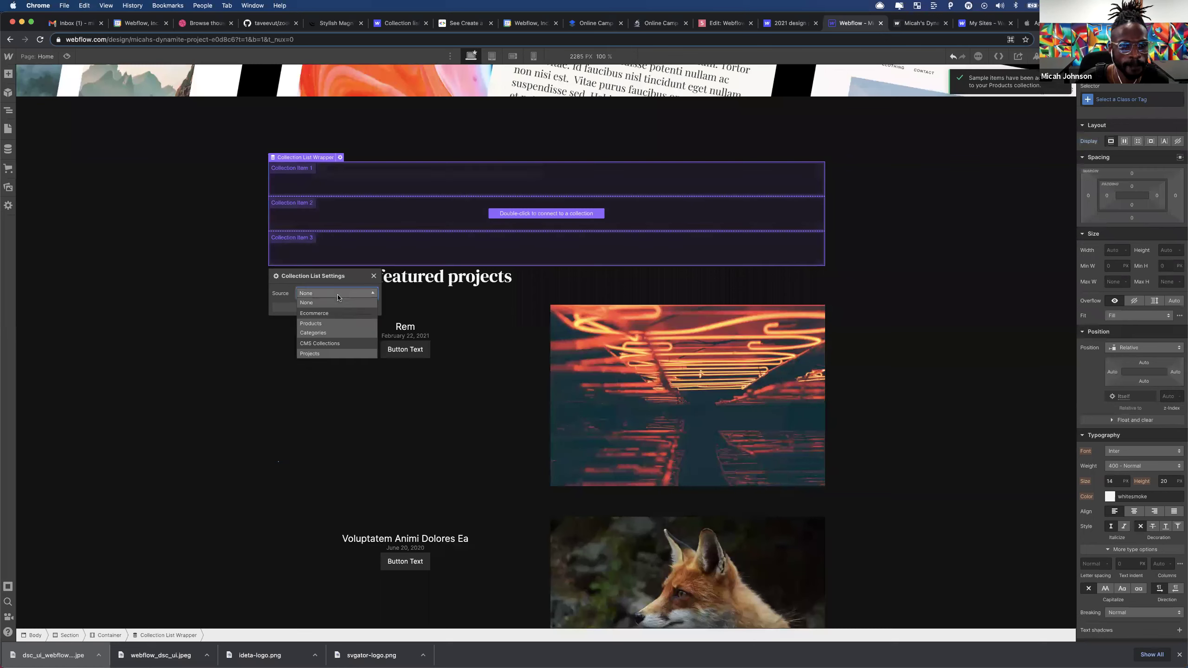
{"action": "left_click", "coordinate": [466, 223]}
{"action": "key", "text": "Delete"}
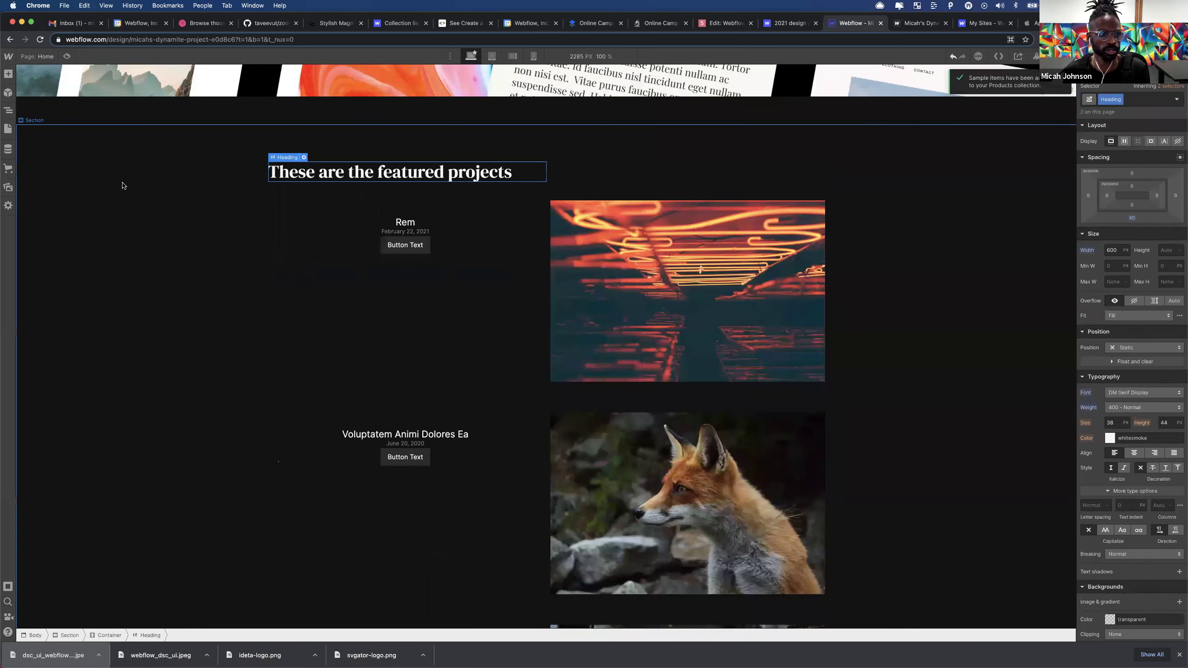
- Add a new section at the end of the home page, below the featured projects section
{"action": "left_click", "coordinate": [122, 186]}
{"action": "left_click", "coordinate": [8, 110]}
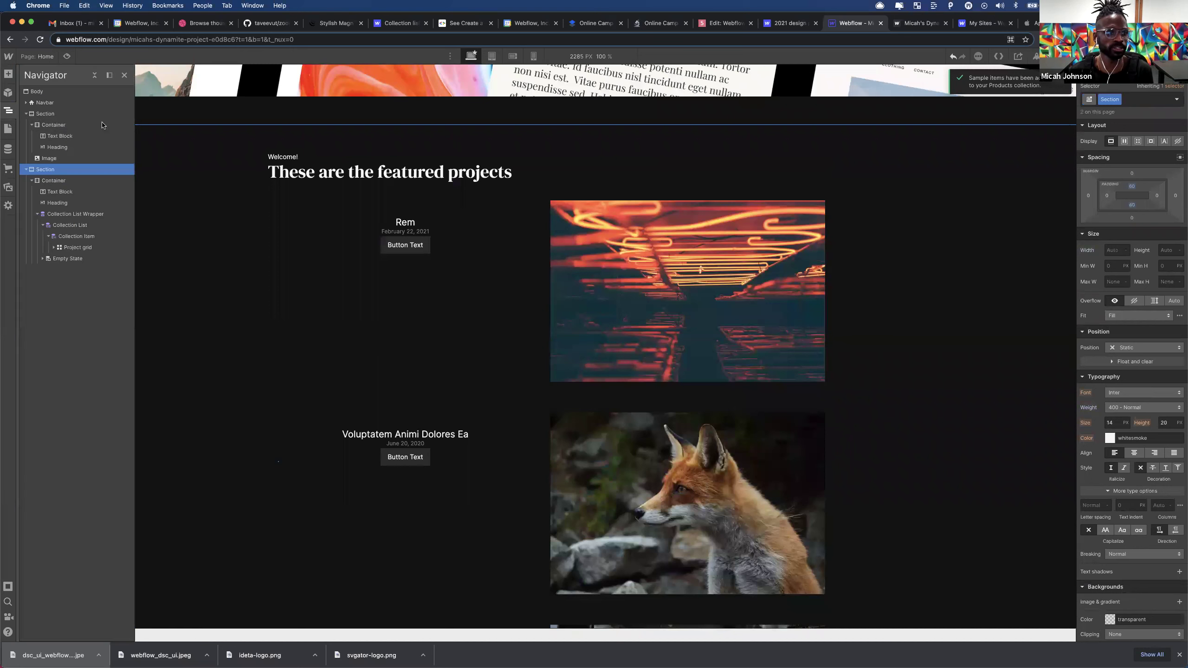
{"action": "left_click", "coordinate": [26, 114]}
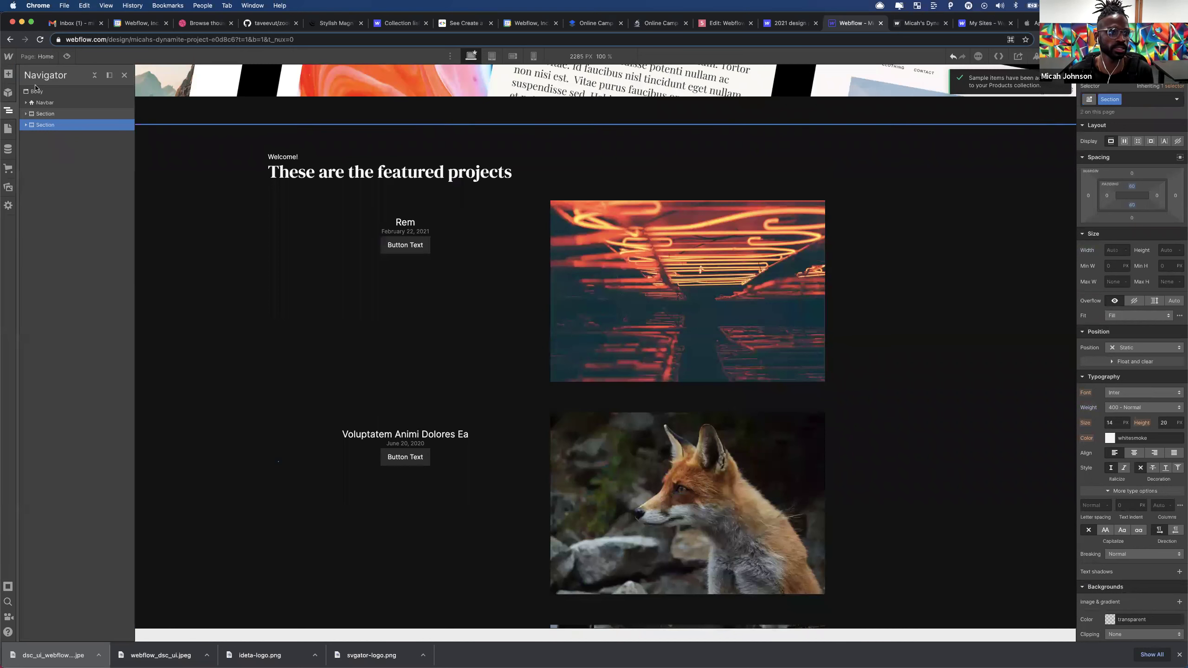
{"action": "key", "text": "a"}
{"action": "left_click_drag", "start_coordinate": [40, 150], "coordinate": [49, 195]}
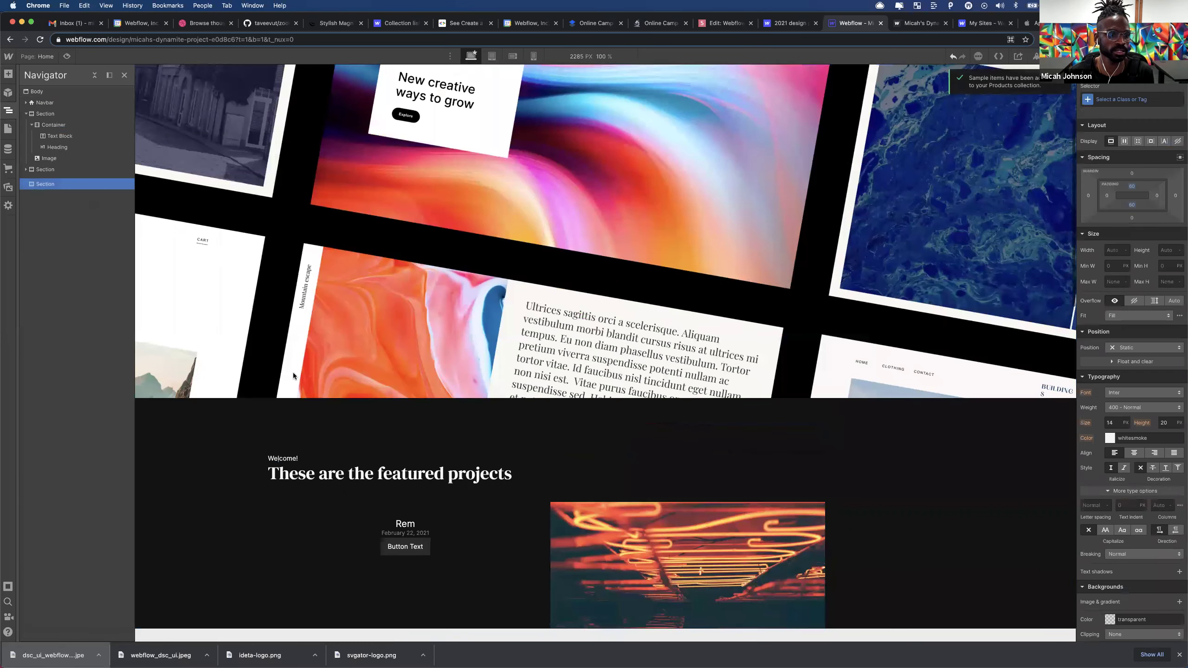
{"action": "scroll", "coordinate": [293, 373], "scroll_direction": "down", "scroll_amount": 15}
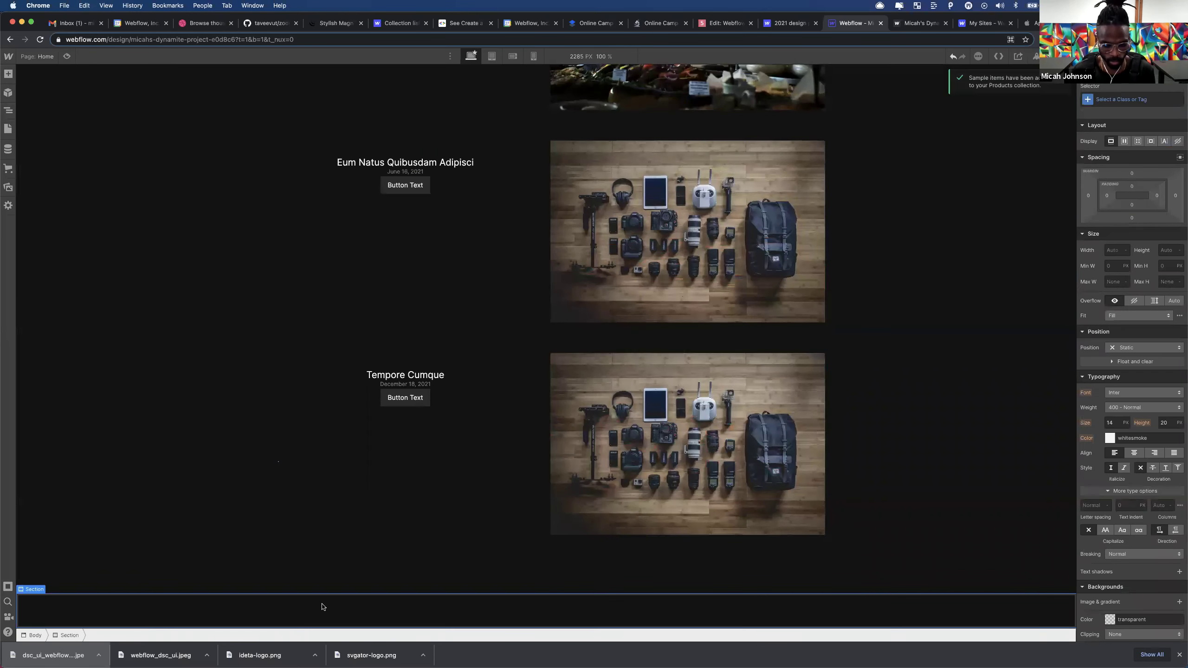
- Insert a container into the new empty section and apply the Container class to it
{"action": "key", "text": "super+e"}
{"action": "type", "text": "con"}
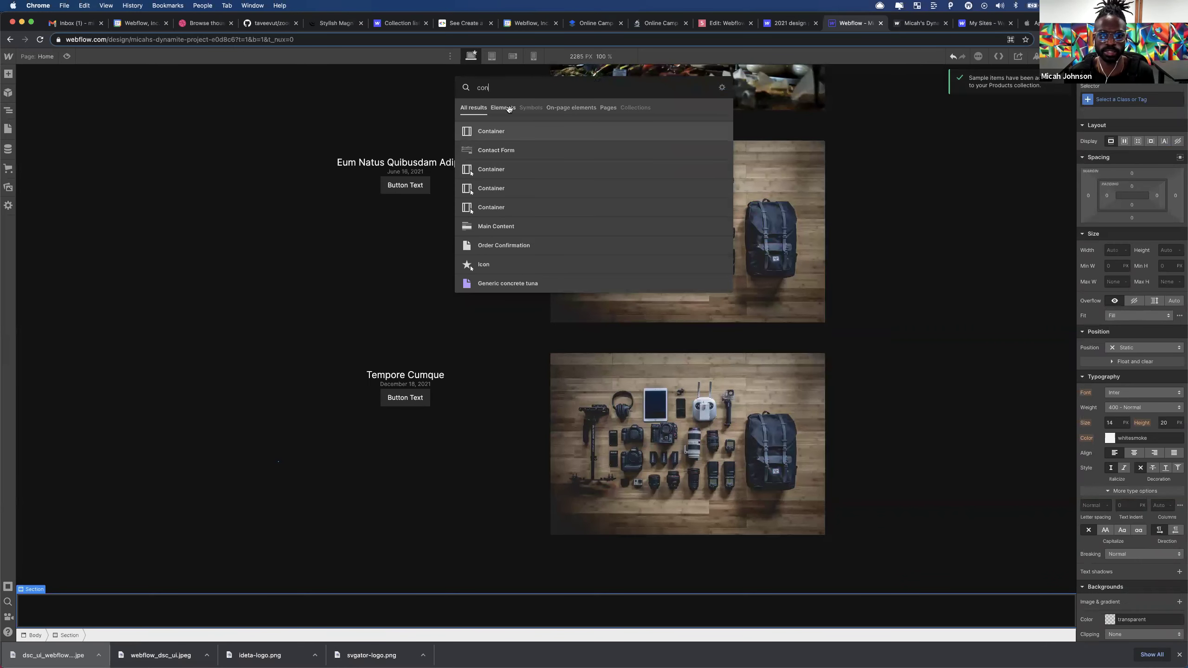
{"action": "left_click", "coordinate": [502, 130]}
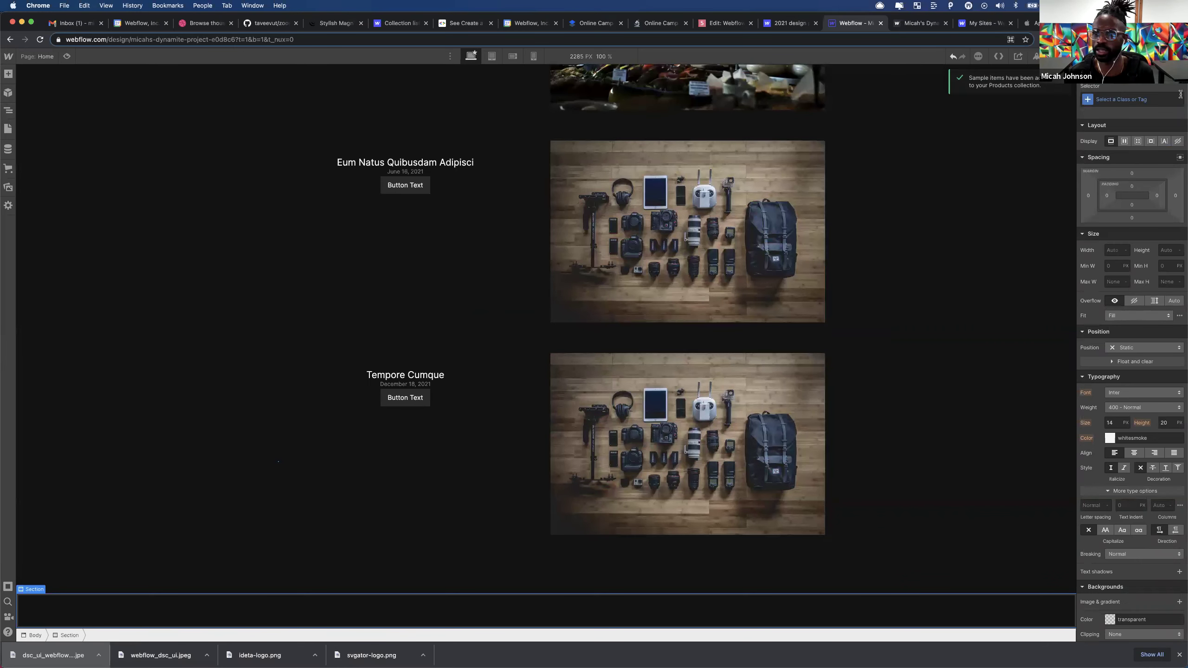
{"action": "left_click", "coordinate": [1131, 100]}
{"action": "type", "text": "C"}
{"action": "left_click", "coordinate": [1104, 152]}
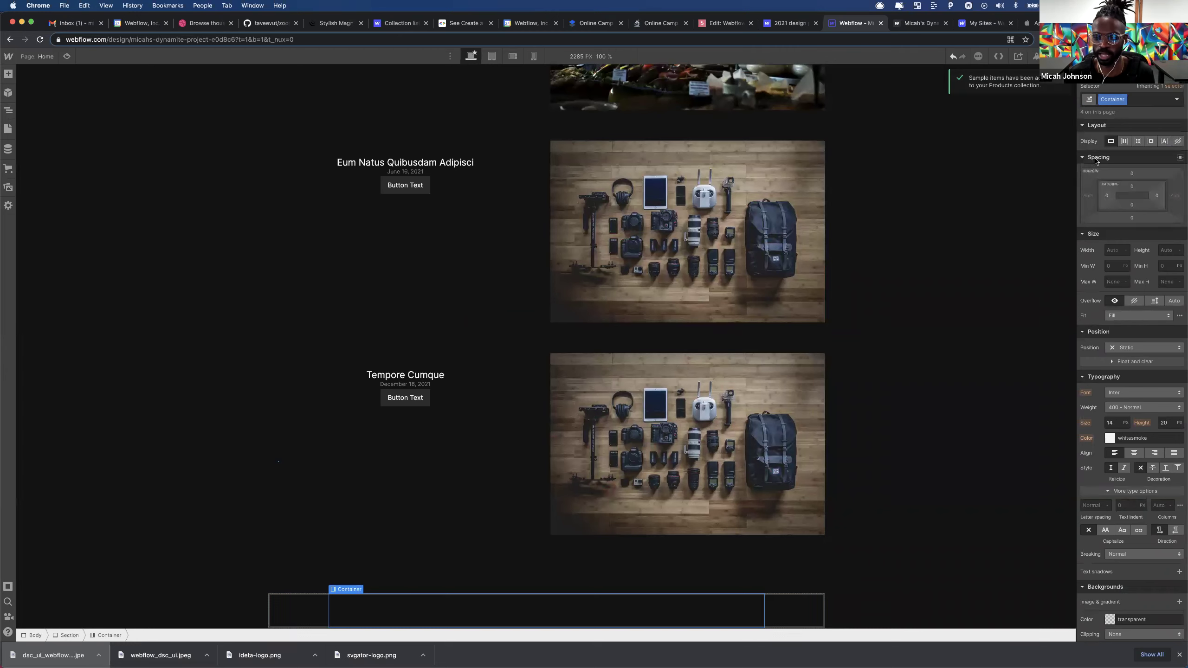
- Apply the Section class to the new container's parent section
{"action": "key", "text": "Up"}
{"action": "key", "text": "super+Return"}
{"action": "type", "text": "Se"}
{"action": "scroll", "coordinate": [337, 573], "scroll_direction": "down", "scroll_amount": 2}
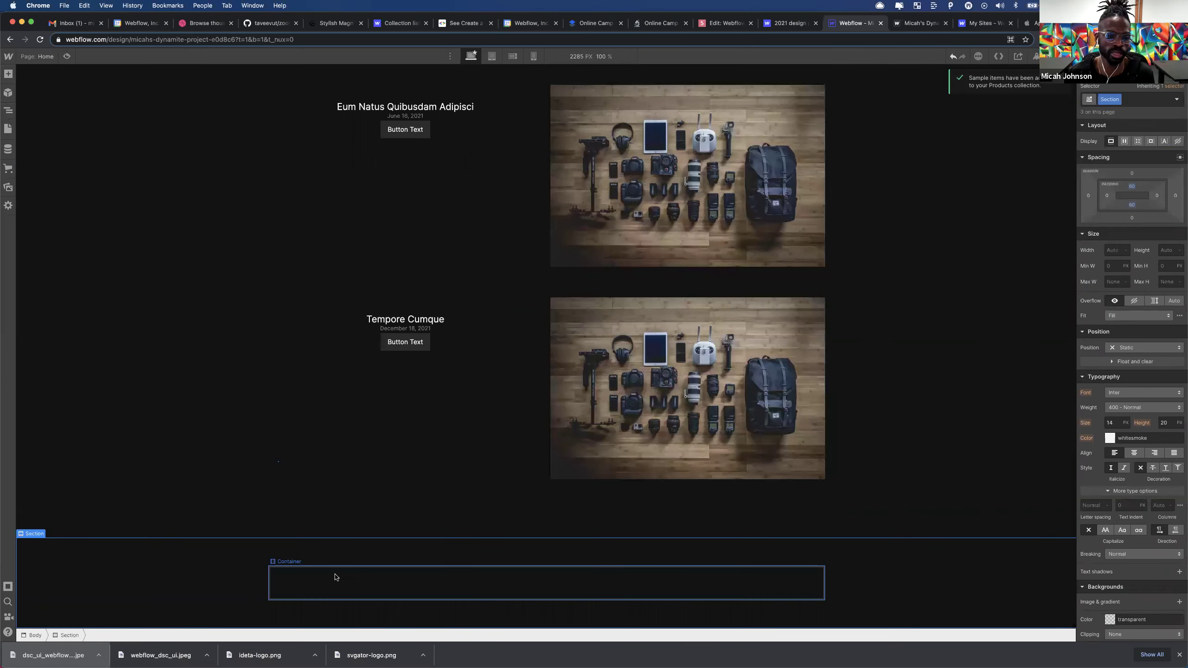
- Place a collection list inside the new container and connect it to the Products collection
{"action": "left_click", "coordinate": [337, 576]}
{"action": "left_click", "coordinate": [8, 74]}
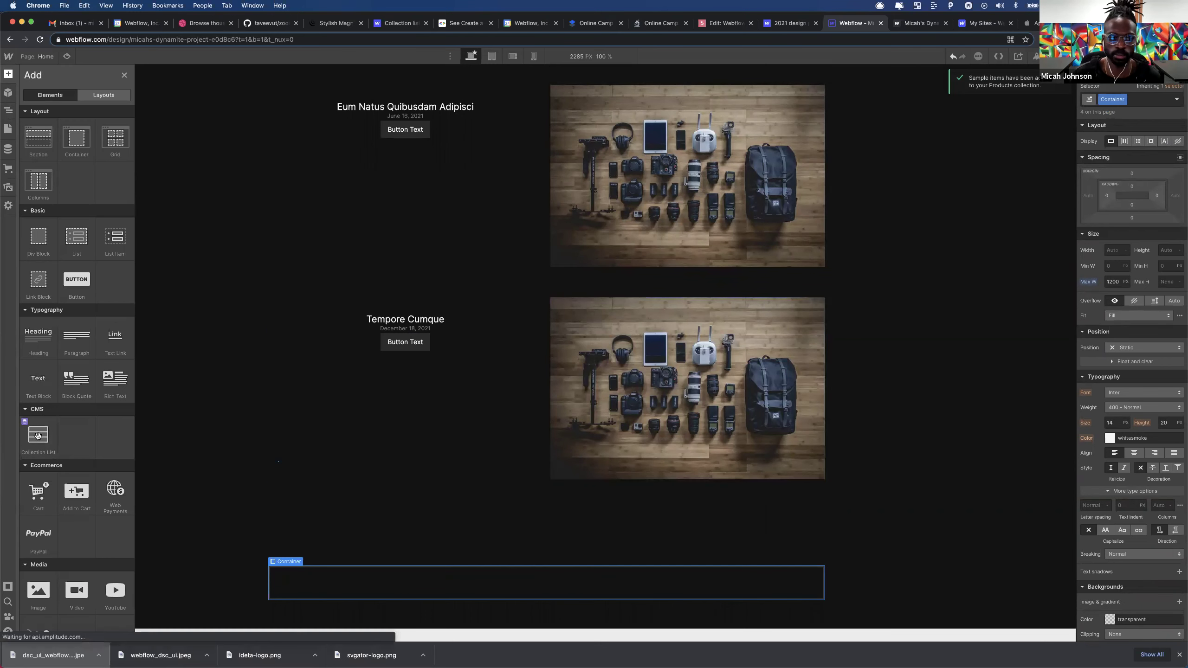
{"action": "left_click_drag", "start_coordinate": [36, 440], "coordinate": [379, 583]}
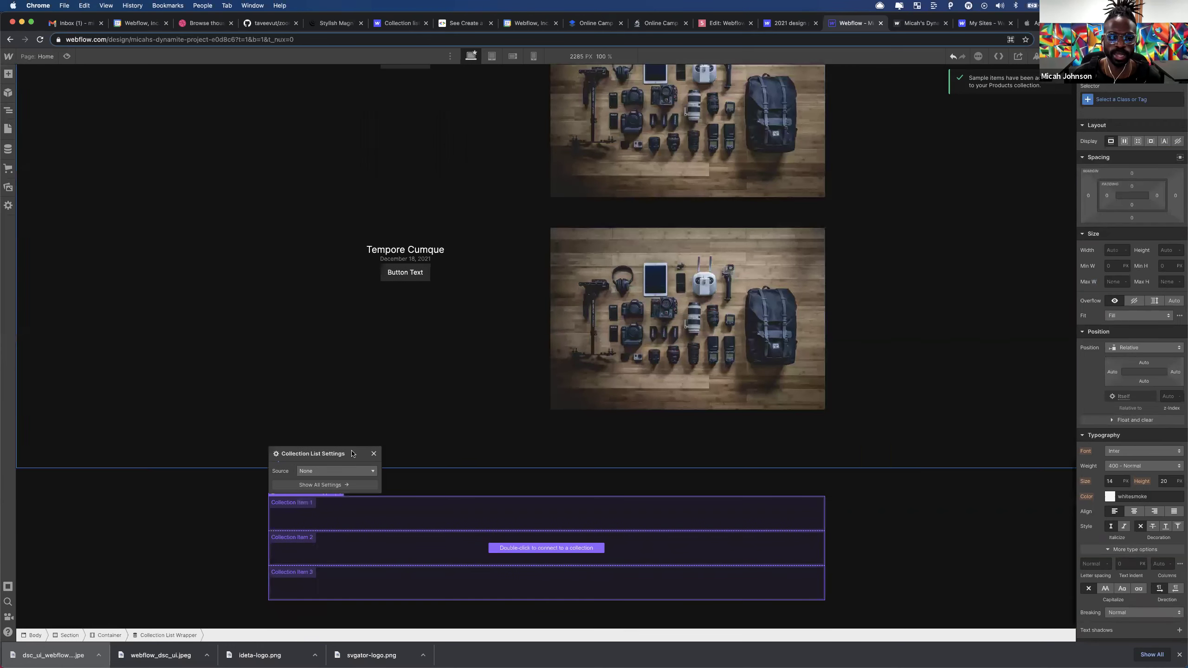
{"action": "left_click", "coordinate": [329, 474]}
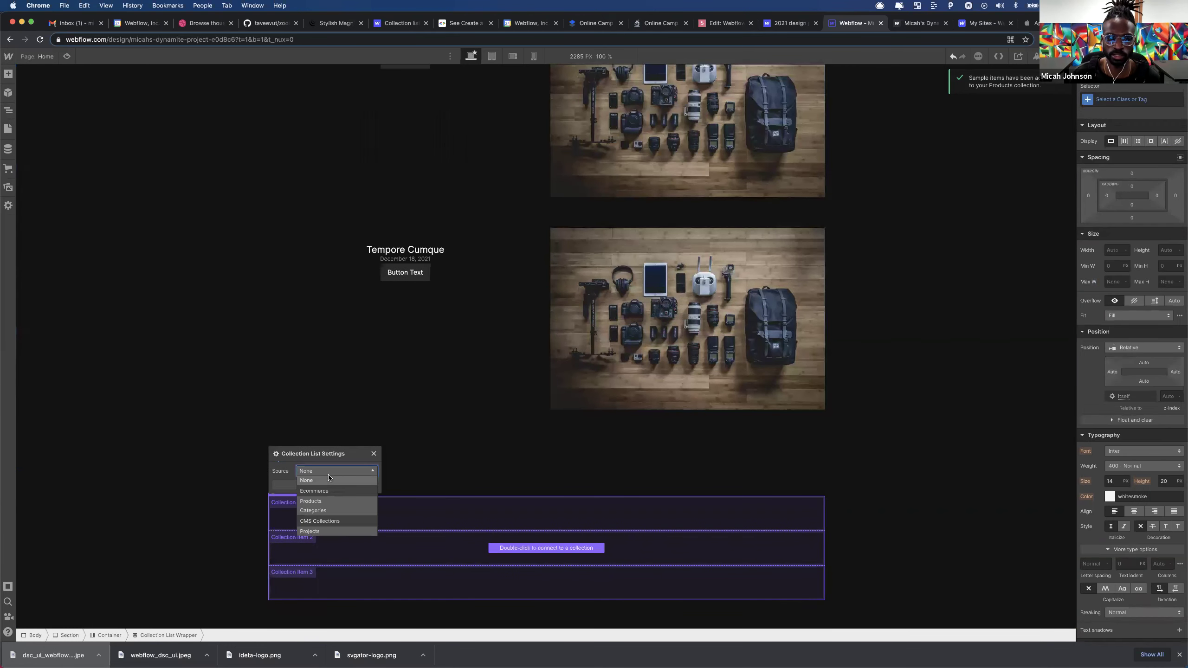
{"action": "left_click", "coordinate": [334, 501]}
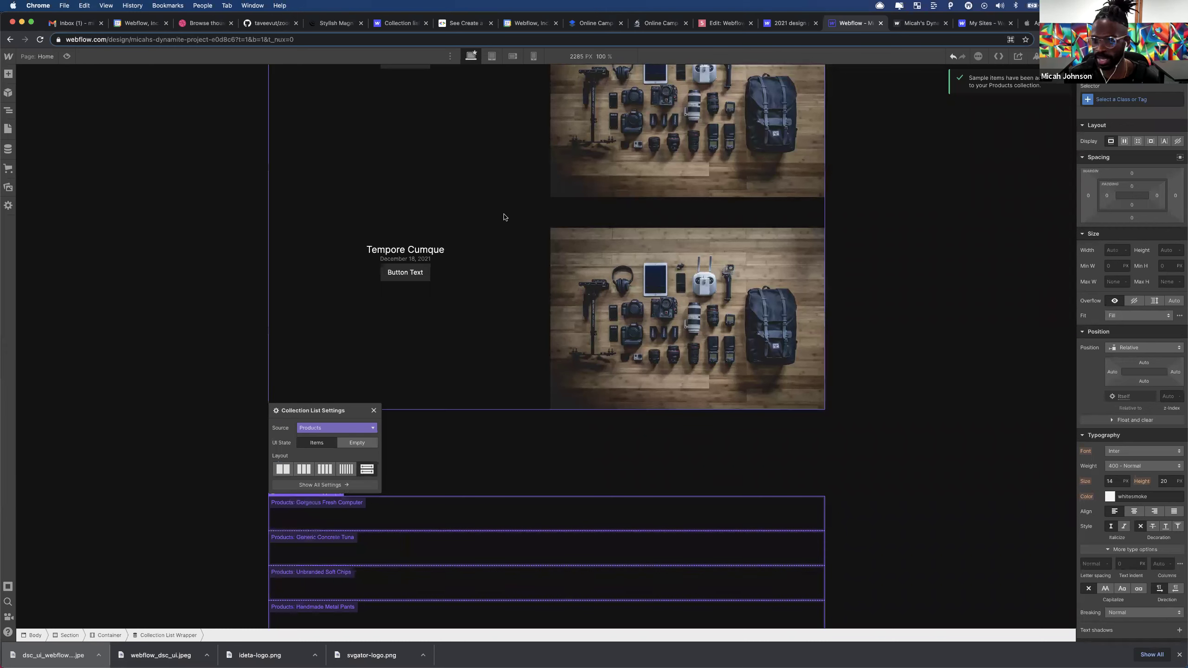
- Look at the Projects Template page, then go back to the Home page and select its navbar
{"action": "left_click", "coordinate": [40, 57]}
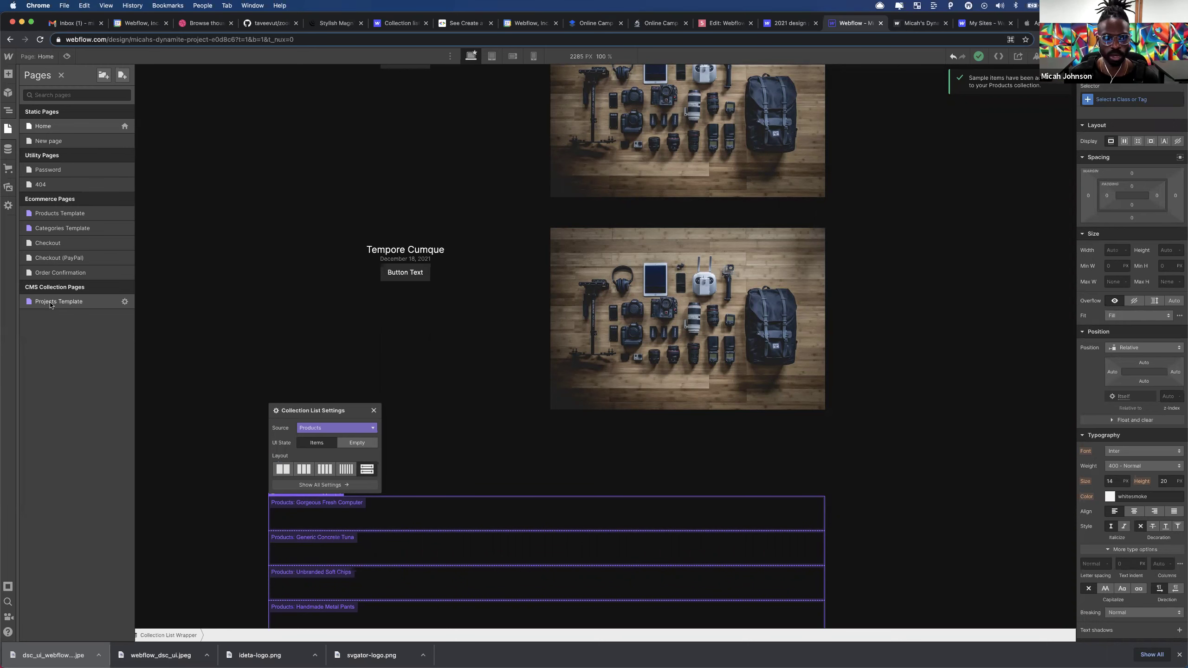
{"action": "left_click", "coordinate": [52, 302]}
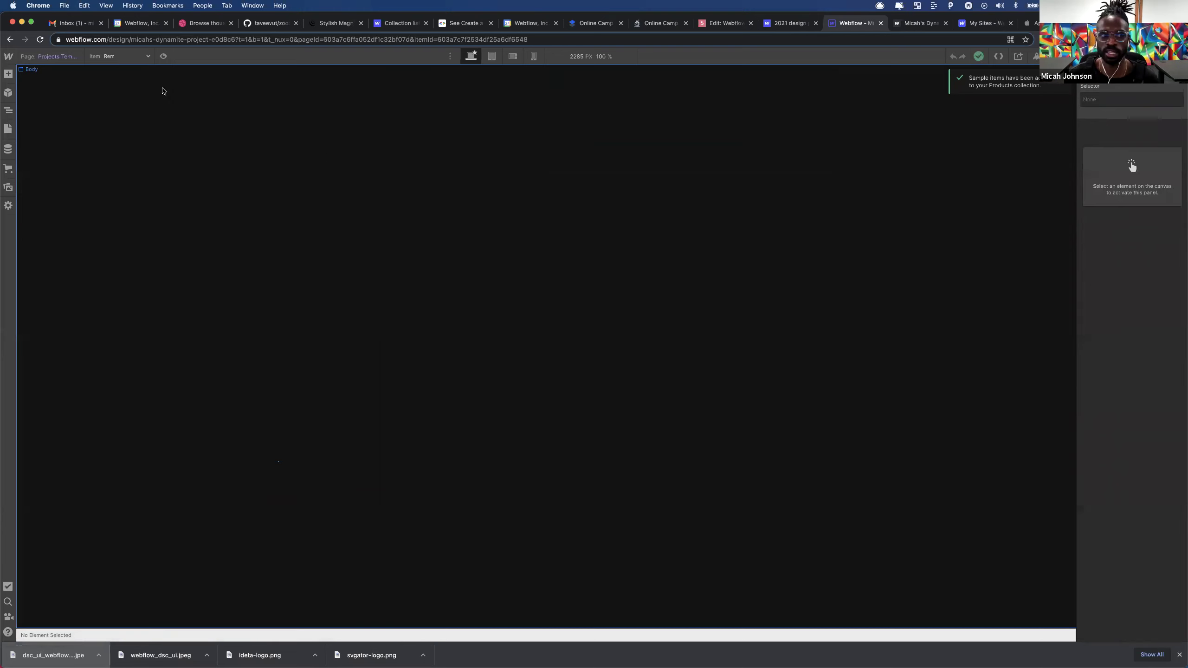
{"action": "left_click", "coordinate": [71, 58]}
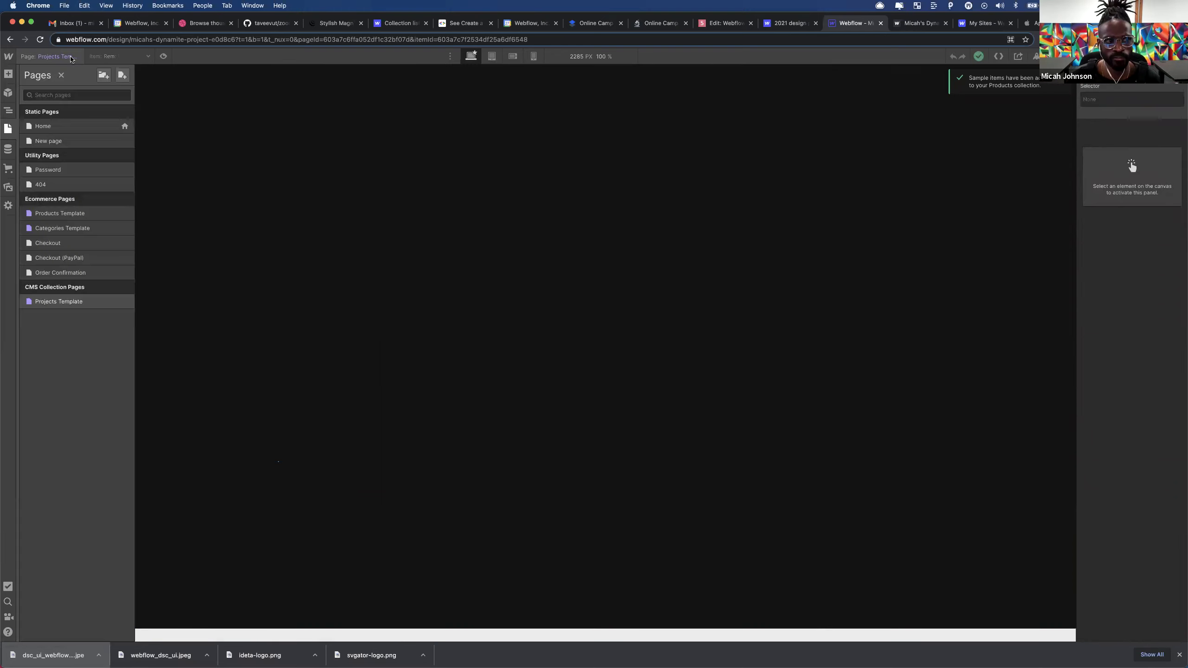
{"action": "left_click", "coordinate": [64, 124]}
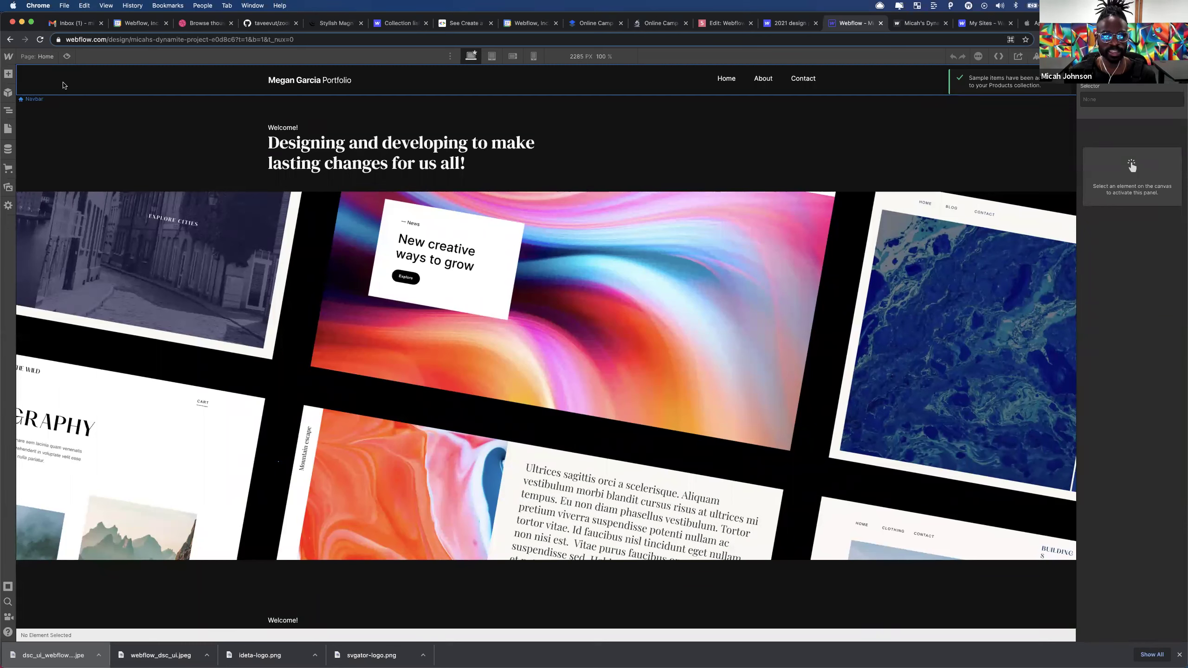
{"action": "left_click", "coordinate": [69, 92]}
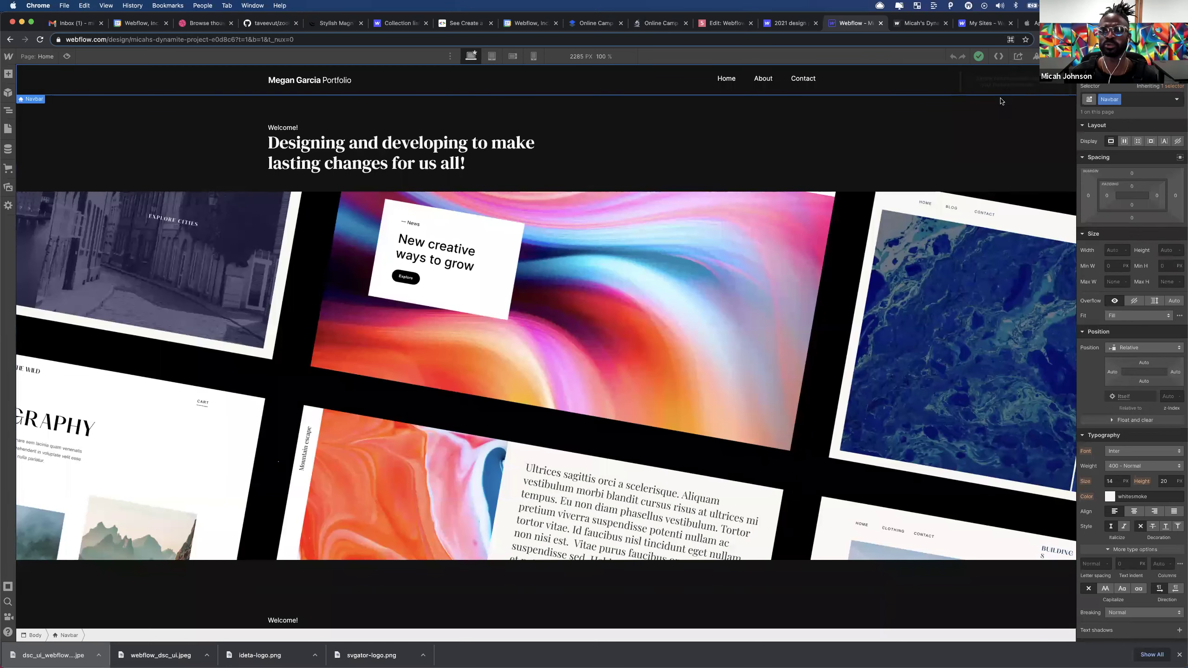
- Switch to Webflow University, search for symbols, open the Symbols lesson and read how to create a Symbol
{"action": "left_click", "coordinate": [784, 23]}
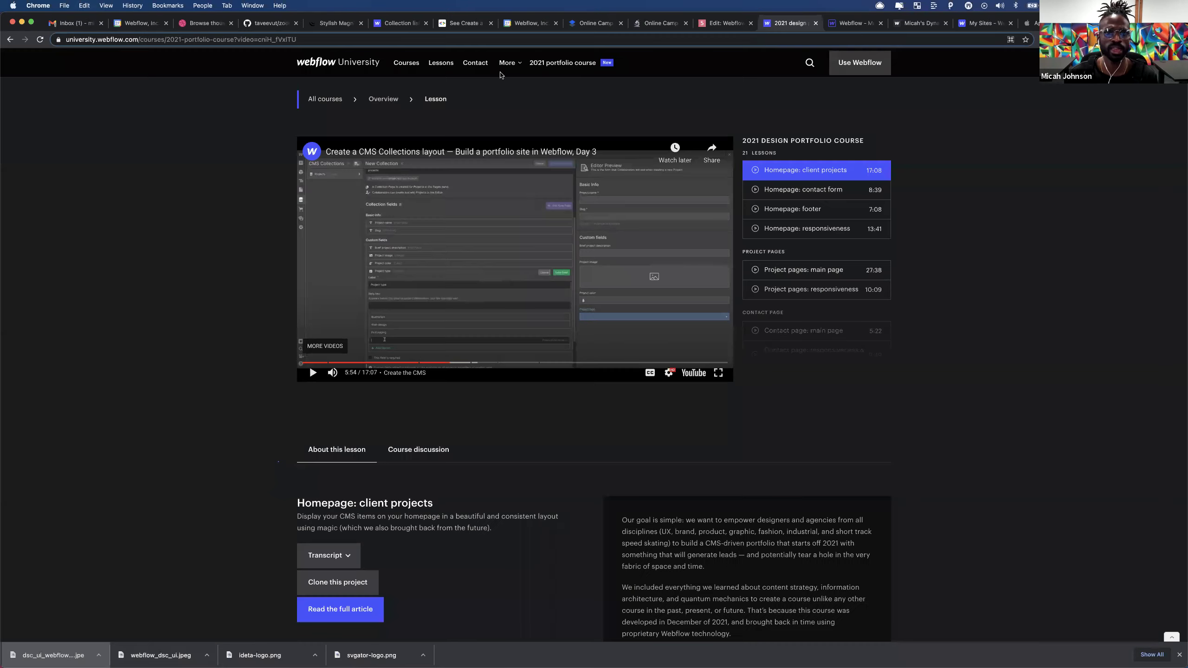
{"action": "left_click", "coordinate": [416, 24]}
{"action": "left_click", "coordinate": [810, 62]}
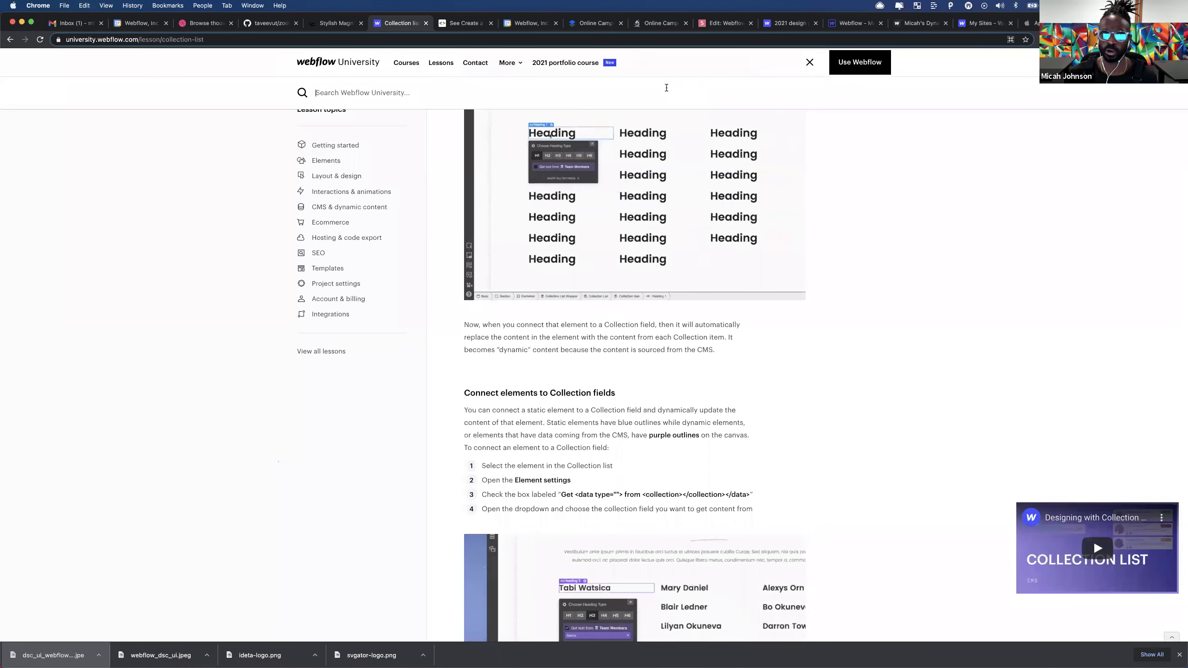
{"action": "type", "text": "symb"}
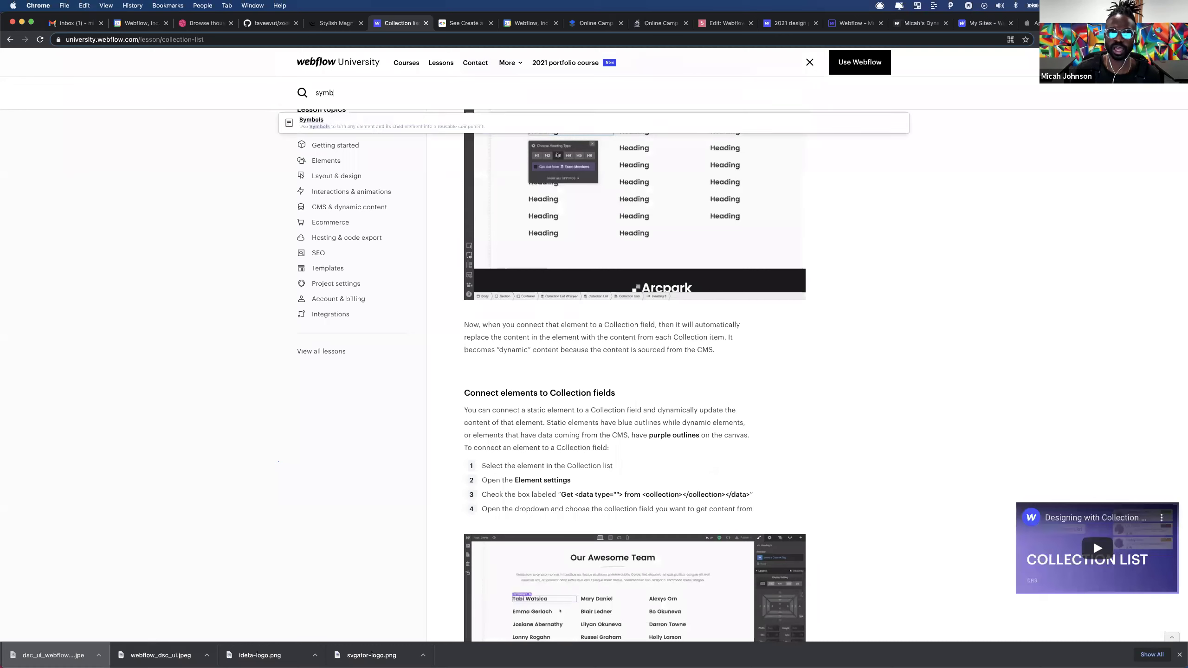
{"action": "type", "text": "ols"}
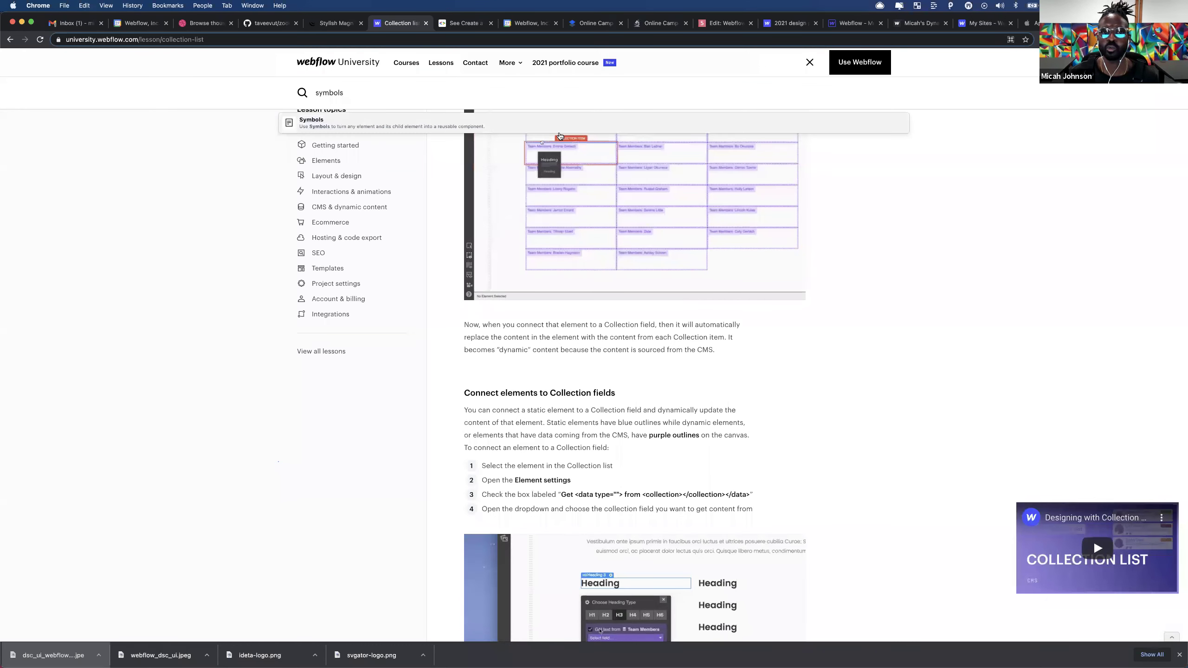
{"action": "left_click", "coordinate": [575, 125]}
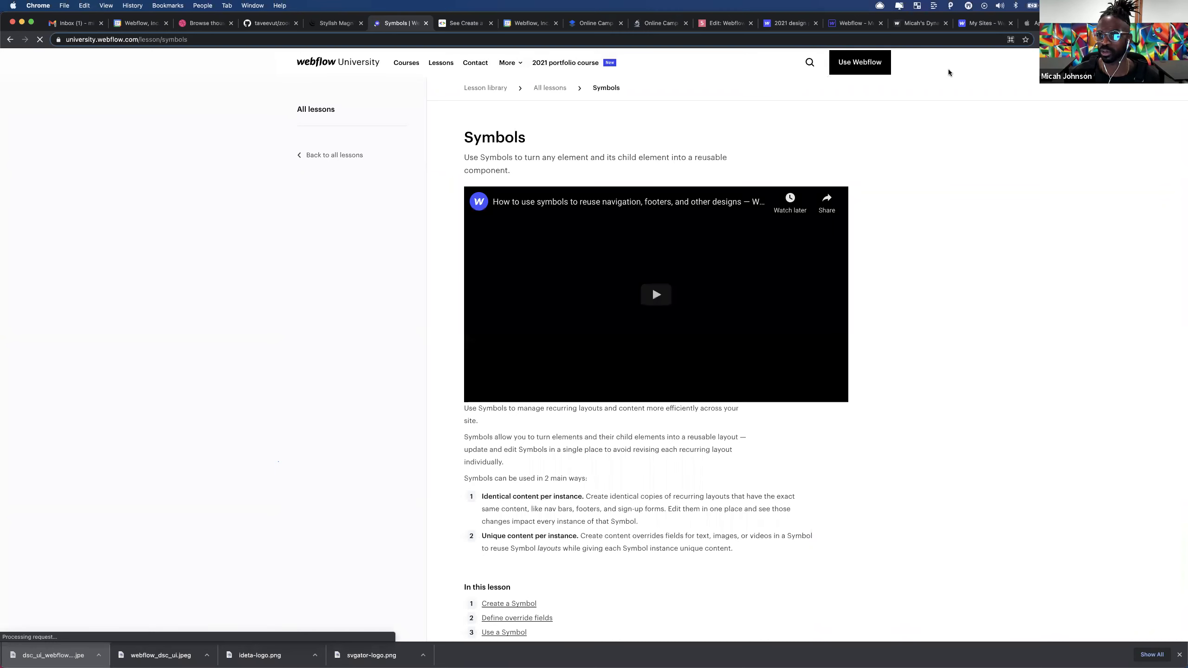
{"action": "scroll", "coordinate": [586, 246], "scroll_direction": "down", "scroll_amount": 15}
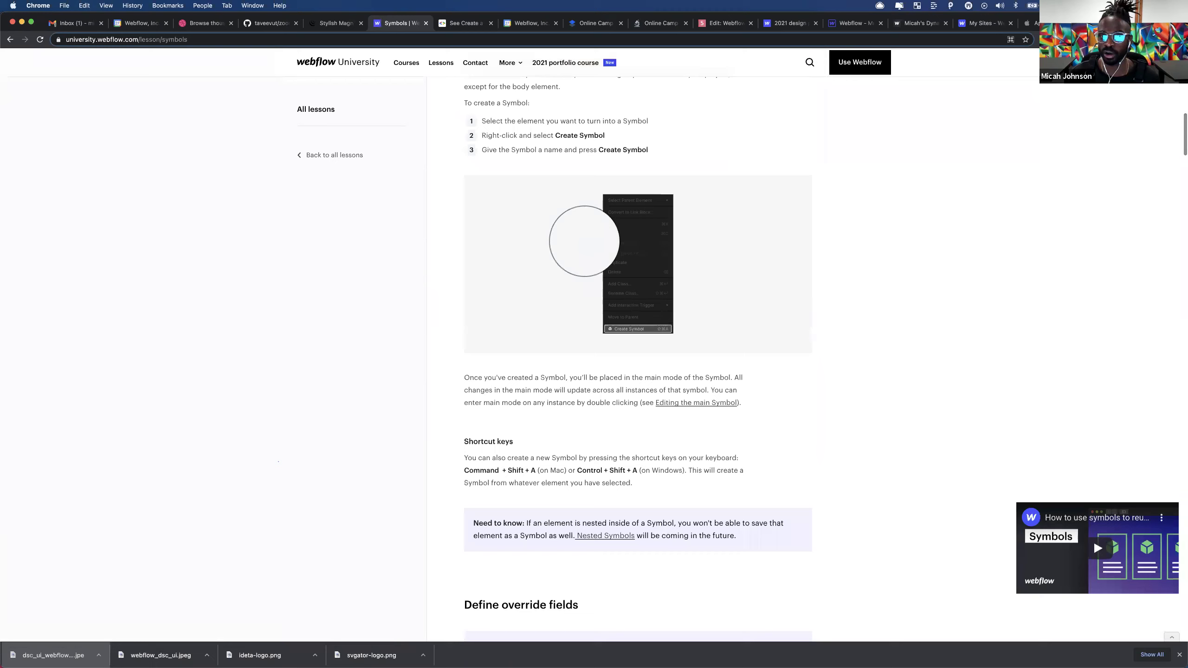
- Return from the Symbols lesson to the Webflow Designer and create a Symbol named Navigation from the navbar
{"action": "scroll", "coordinate": [580, 242], "scroll_direction": "down", "scroll_amount": 6}
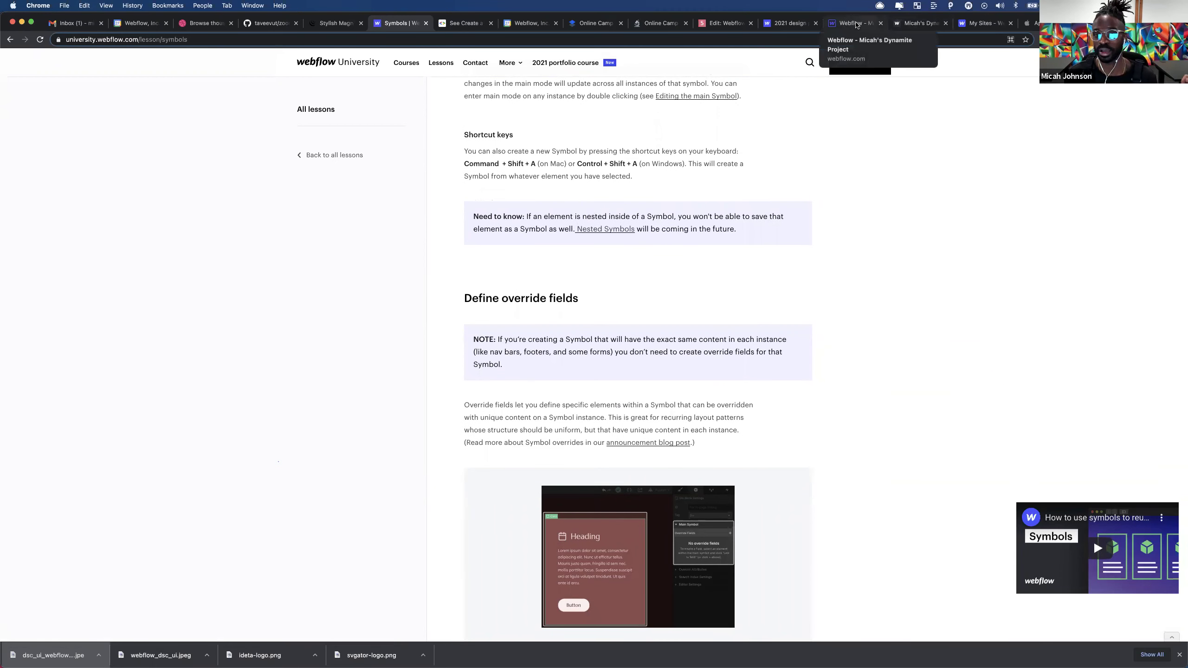
{"action": "left_click", "coordinate": [859, 23]}
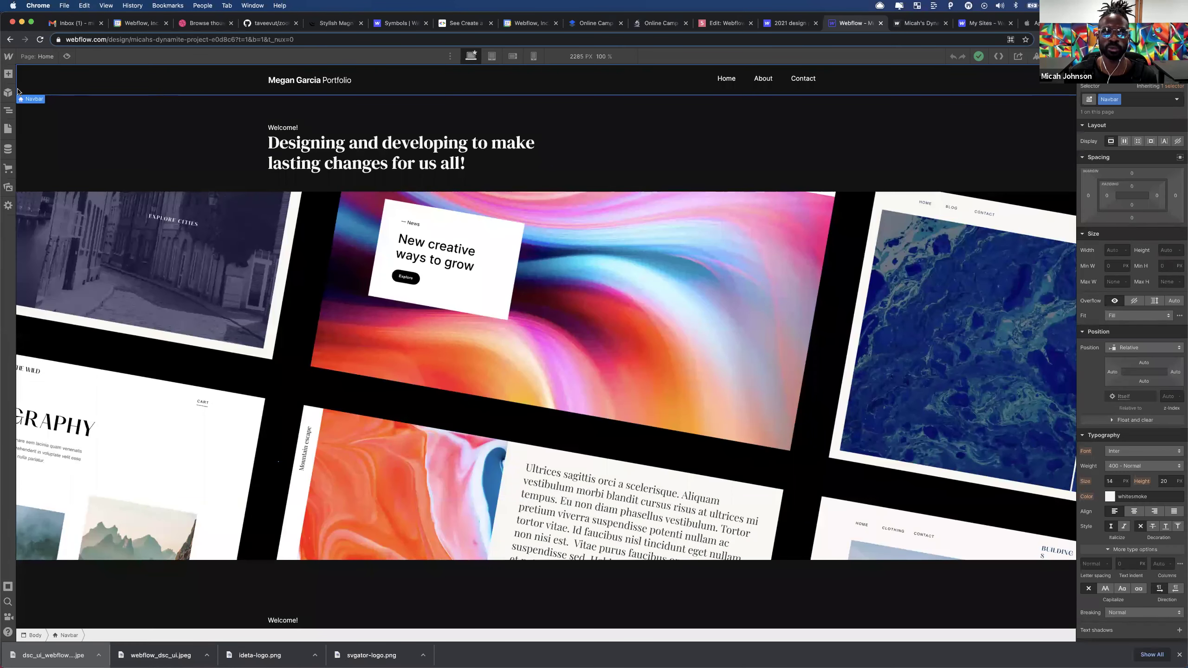
{"action": "left_click", "coordinate": [14, 110]}
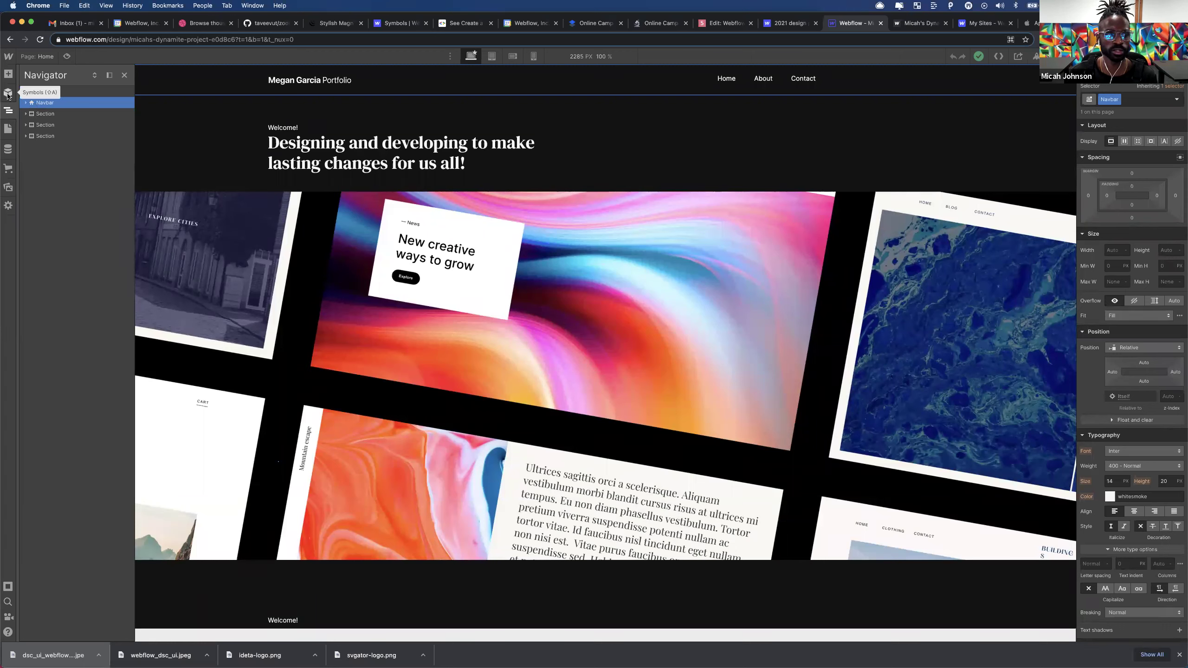
{"action": "left_click", "coordinate": [7, 94]}
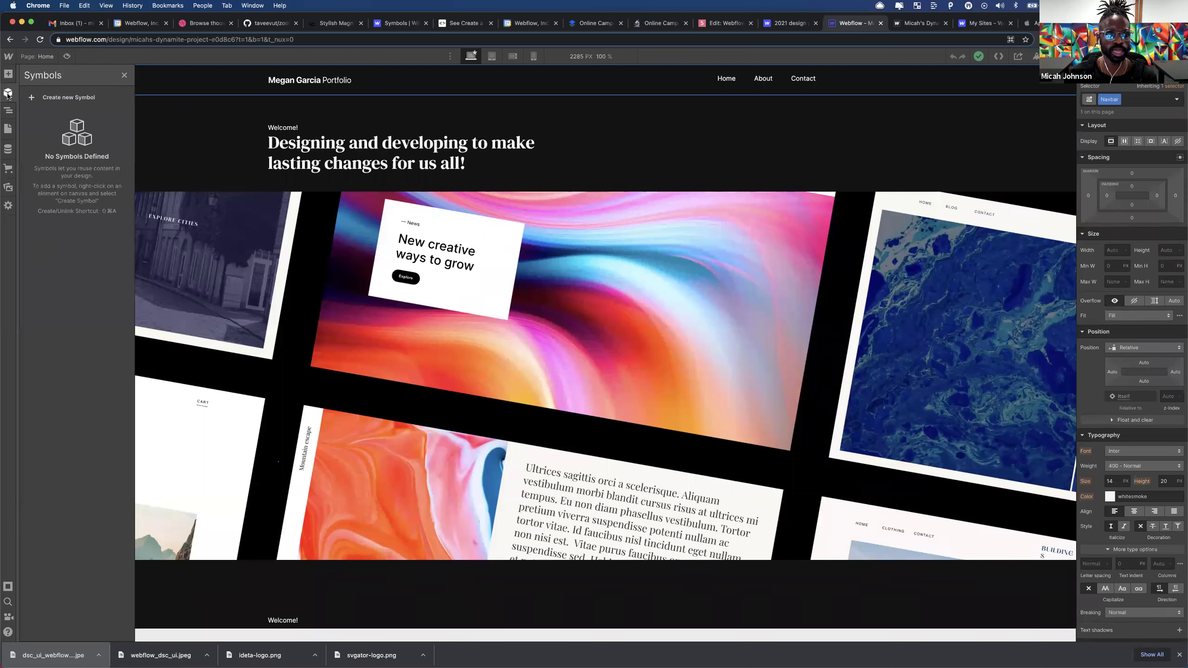
{"action": "left_click", "coordinate": [80, 98]}
{"action": "type", "text": "N"}
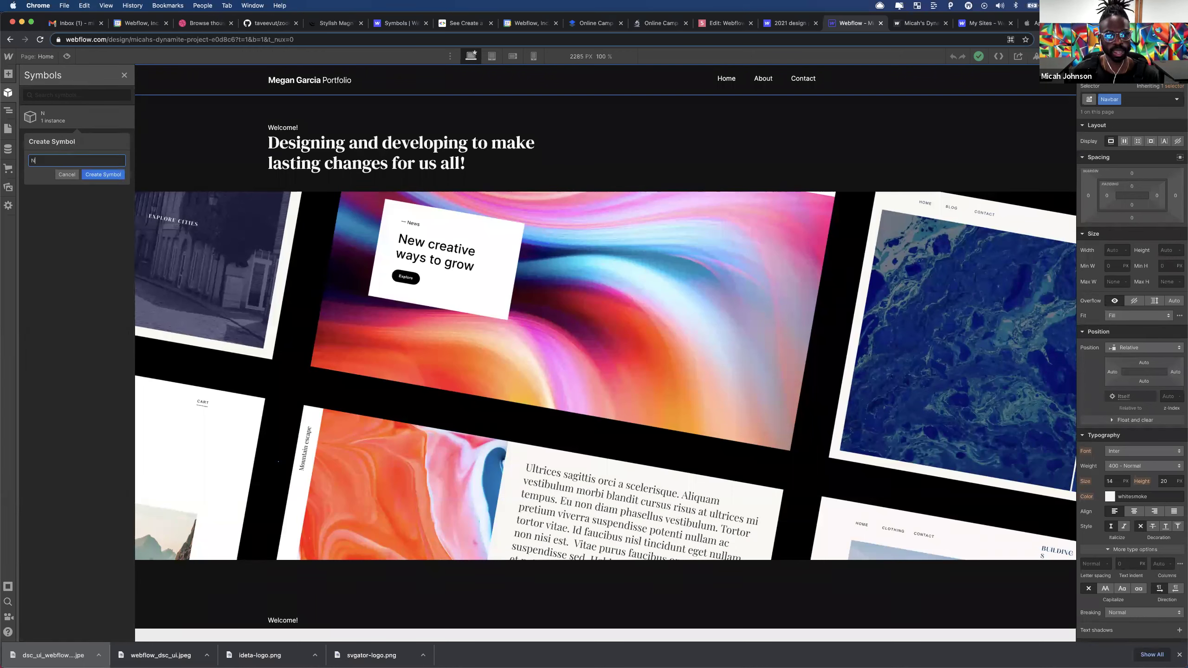
{"action": "type", "text": "avigation"}
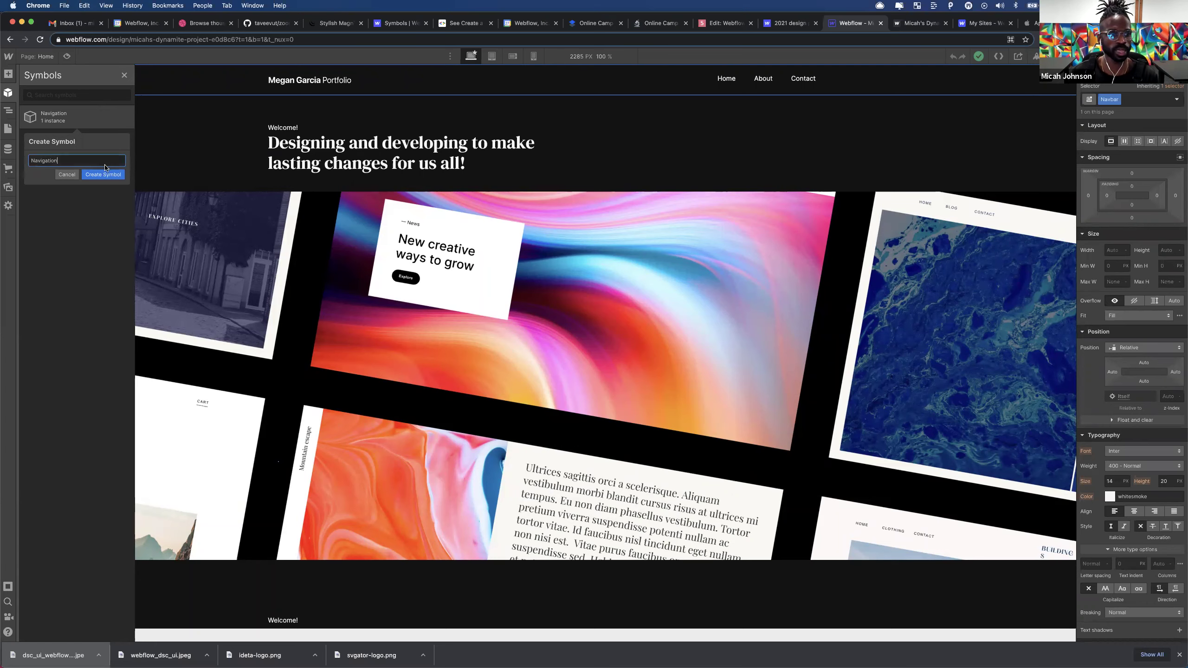
{"action": "left_click", "coordinate": [102, 175]}
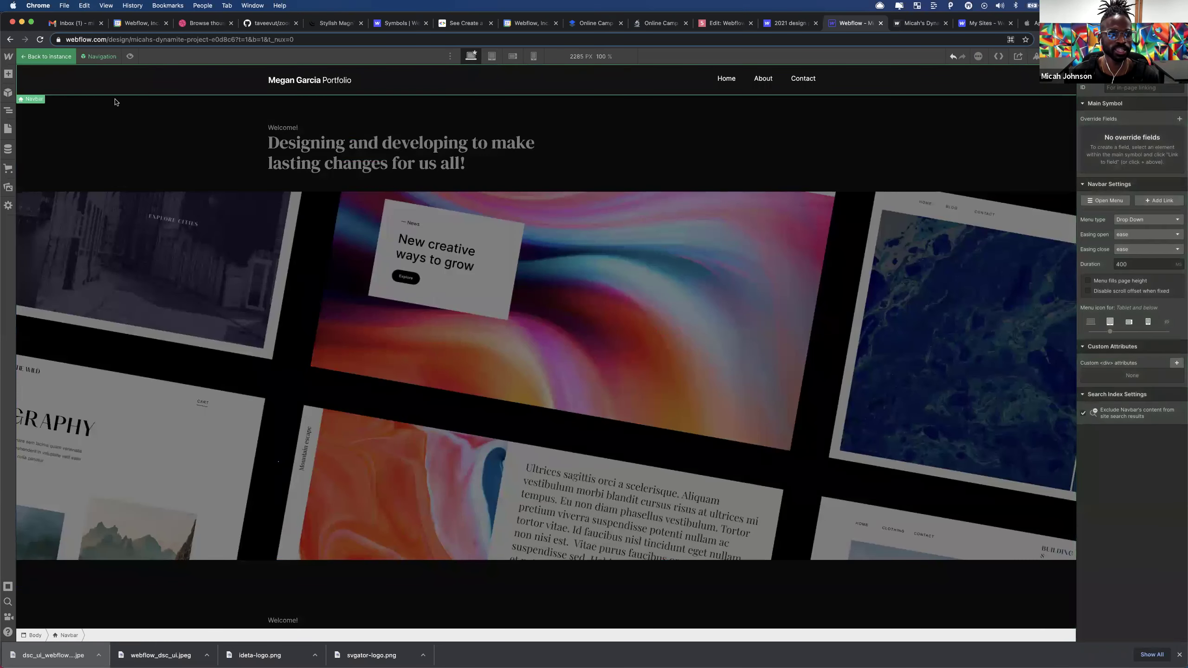
- Create a Symbol named Hero section from the home page's first section and exit its main symbol editing
{"action": "left_click", "coordinate": [101, 149]}
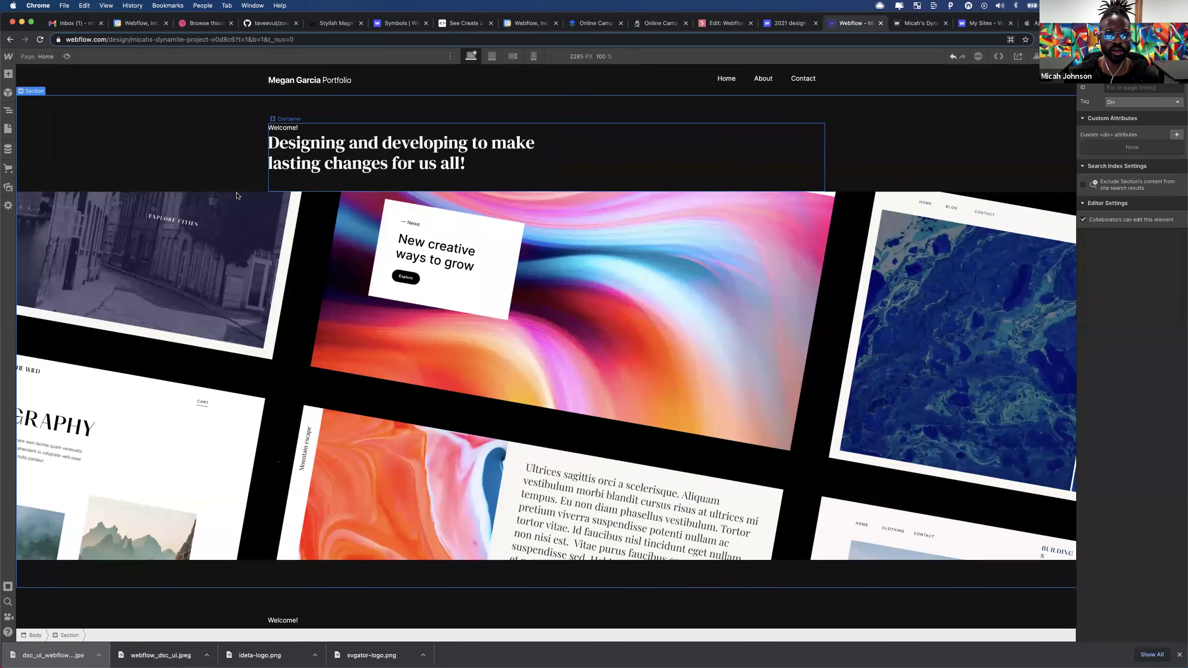
{"action": "scroll", "coordinate": [236, 196], "scroll_direction": "down", "scroll_amount": 3}
{"action": "scroll", "coordinate": [221, 198], "scroll_direction": "up", "scroll_amount": 3}
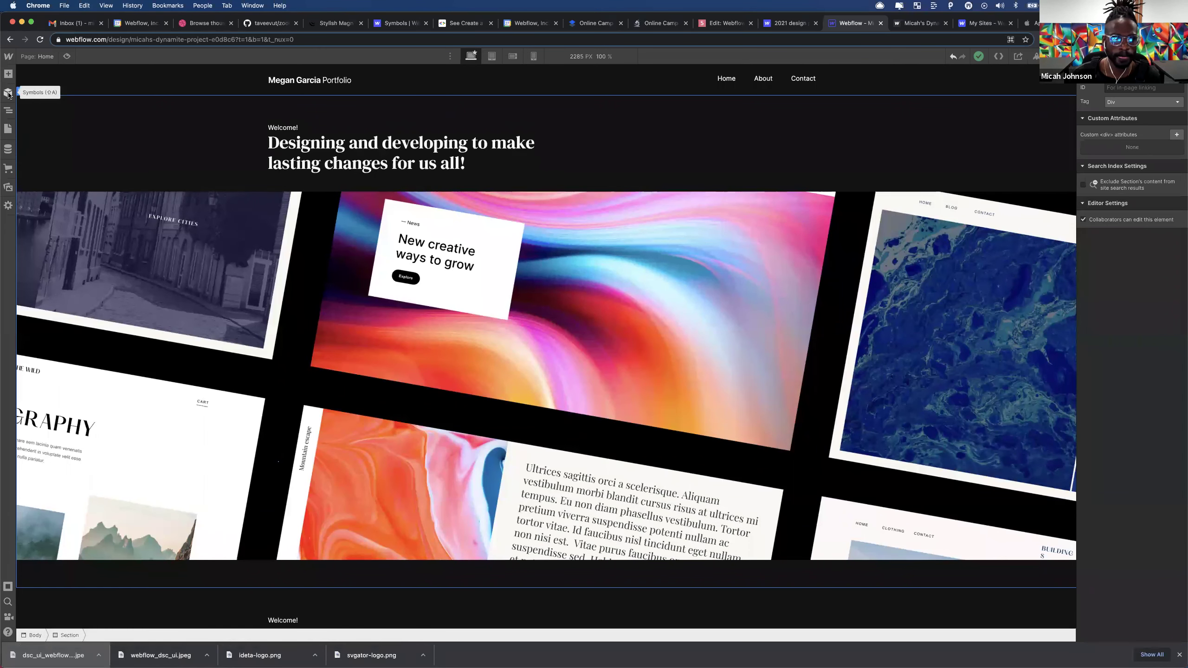
{"action": "left_click", "coordinate": [8, 93]}
{"action": "left_click", "coordinate": [75, 117]}
{"action": "type", "text": "Hero sec"}
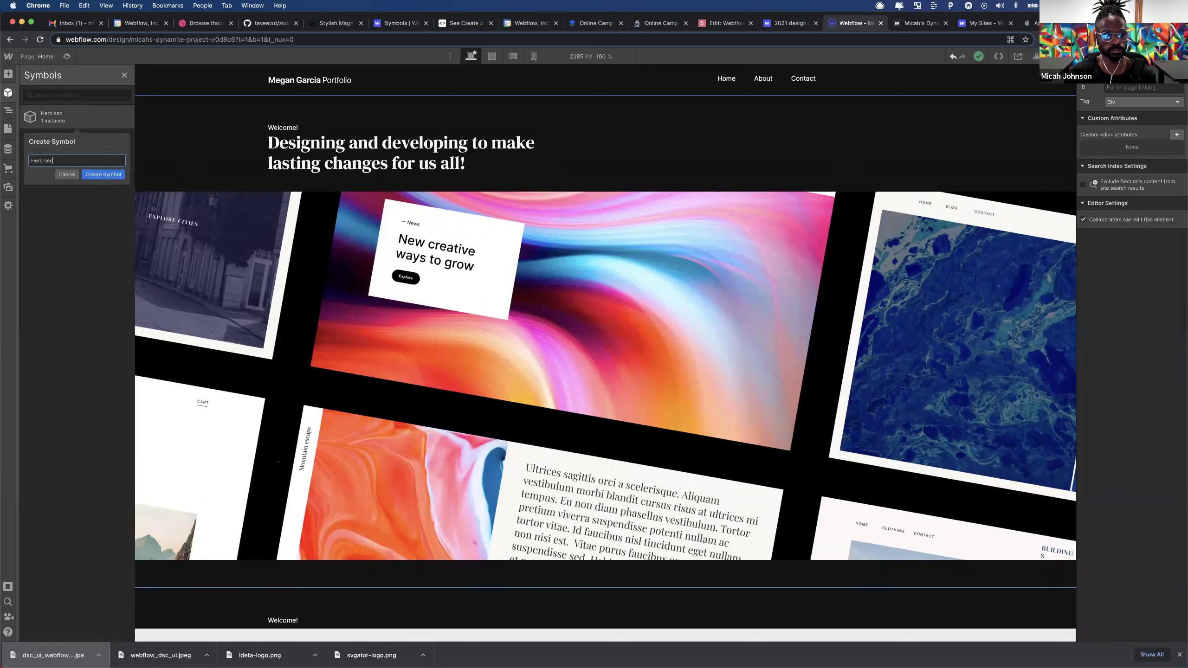
{"action": "type", "text": "tion"}
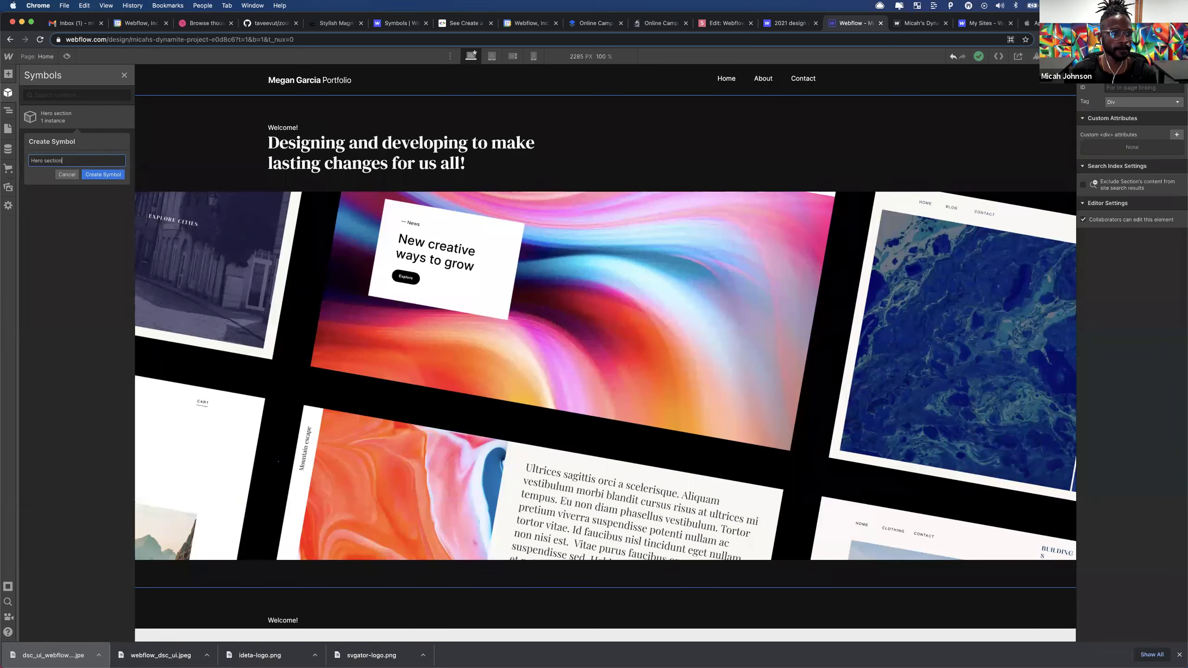
{"action": "left_click", "coordinate": [96, 176]}
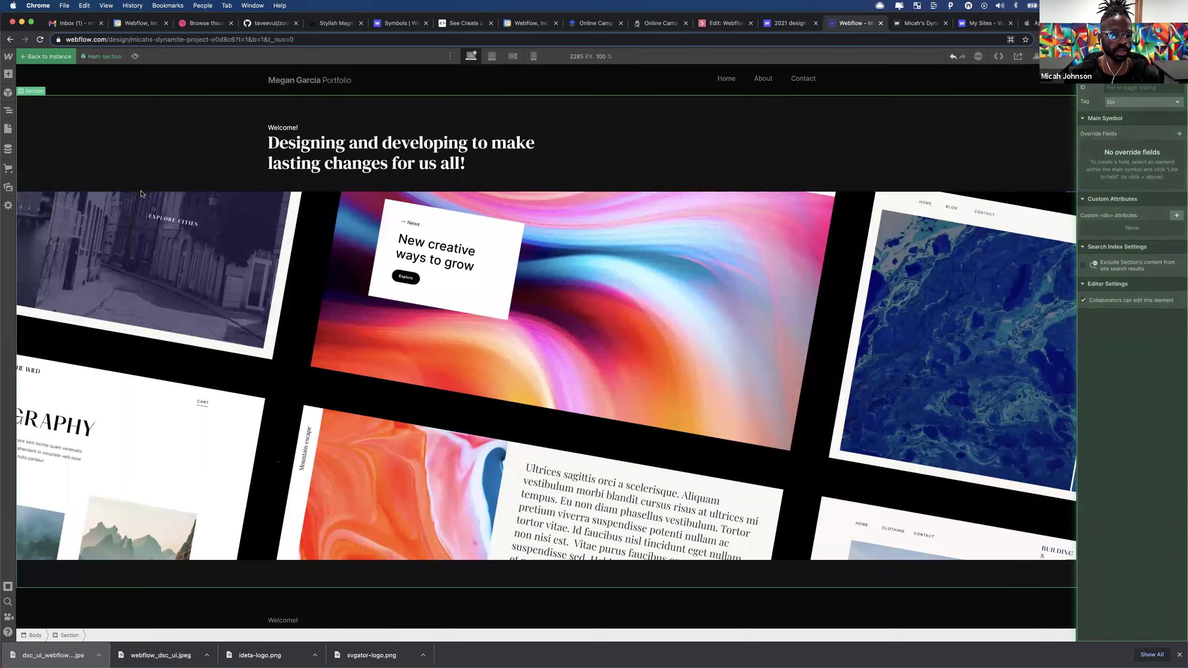
{"action": "double_click", "coordinate": [150, 208]}
{"action": "scroll", "coordinate": [233, 494], "scroll_direction": "up", "scroll_amount": 2}
{"action": "scroll", "coordinate": [185, 435], "scroll_direction": "down", "scroll_amount": 2}
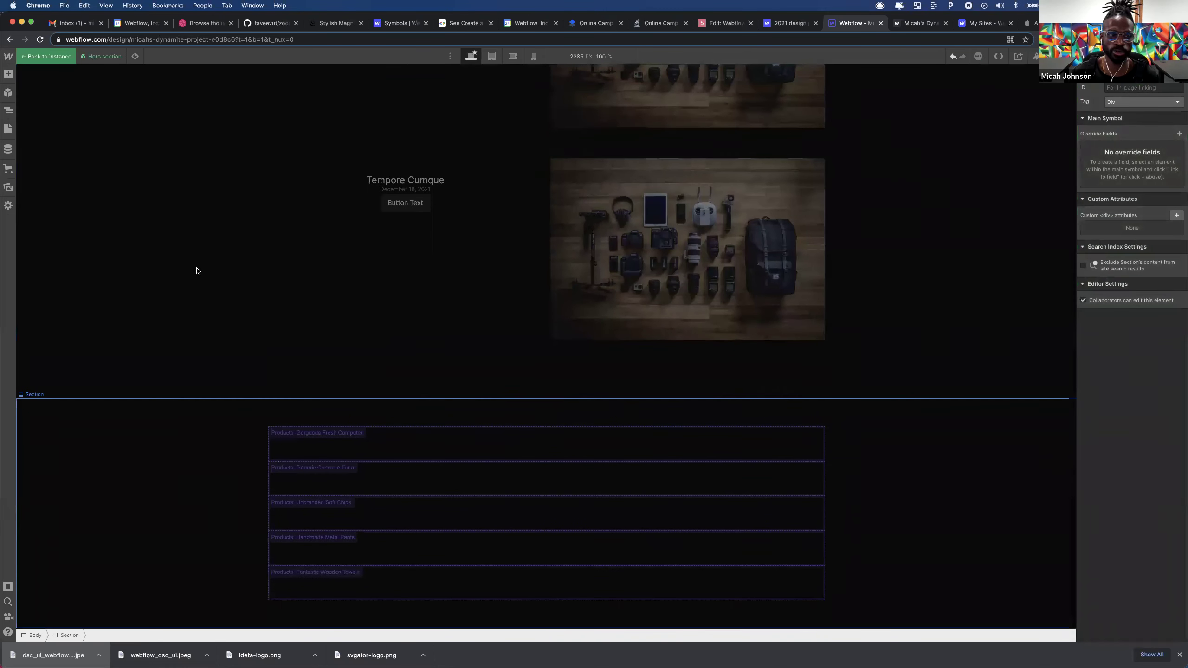
{"action": "left_click", "coordinate": [51, 58]}
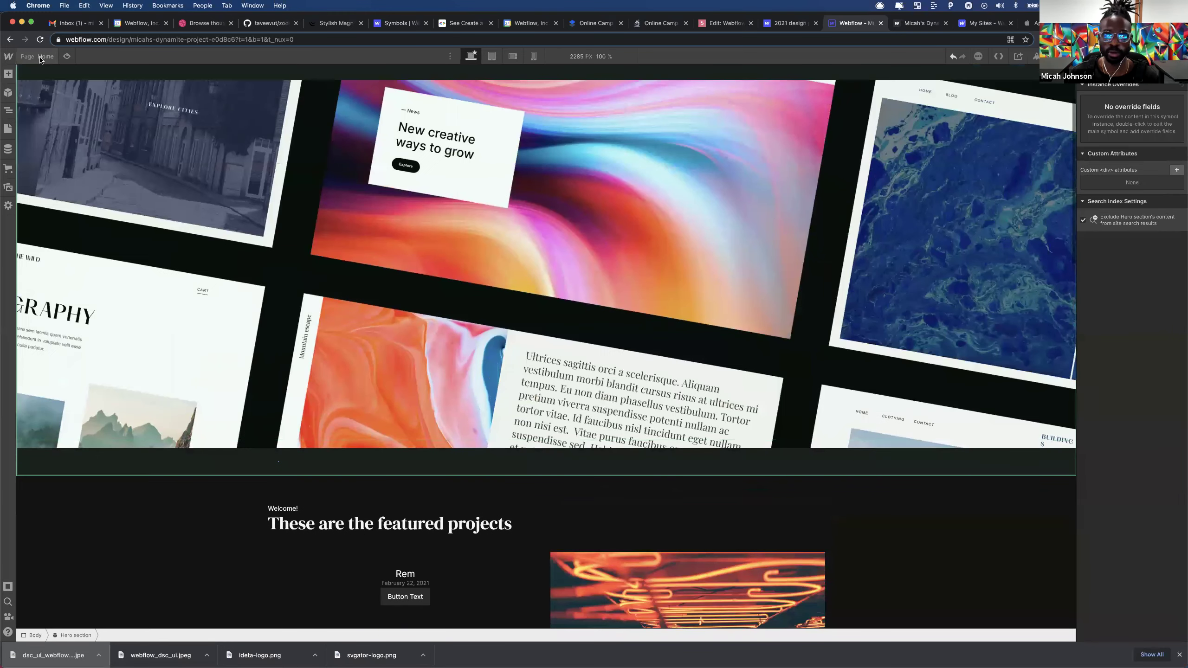
- Preview the Home page and follow the first featured project's button to its Projects Template page
{"action": "left_click", "coordinate": [43, 57]}
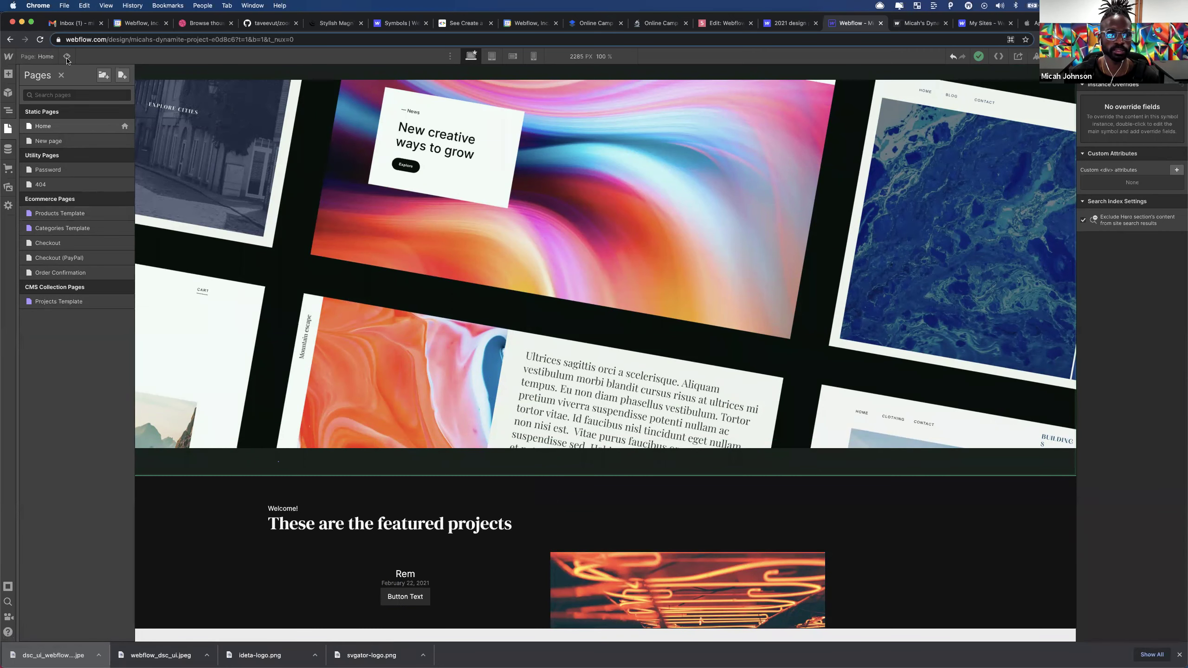
{"action": "key", "text": "super+shift+p"}
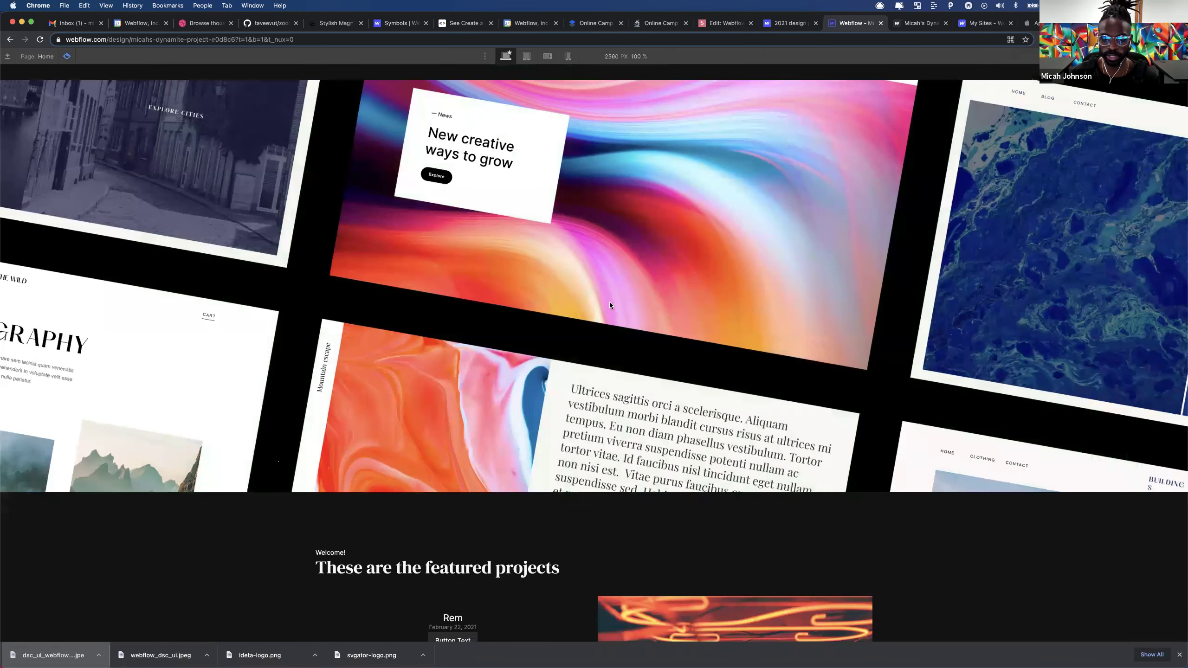
{"action": "scroll", "coordinate": [609, 302], "scroll_direction": "down", "scroll_amount": 5}
{"action": "left_click", "coordinate": [458, 420]}
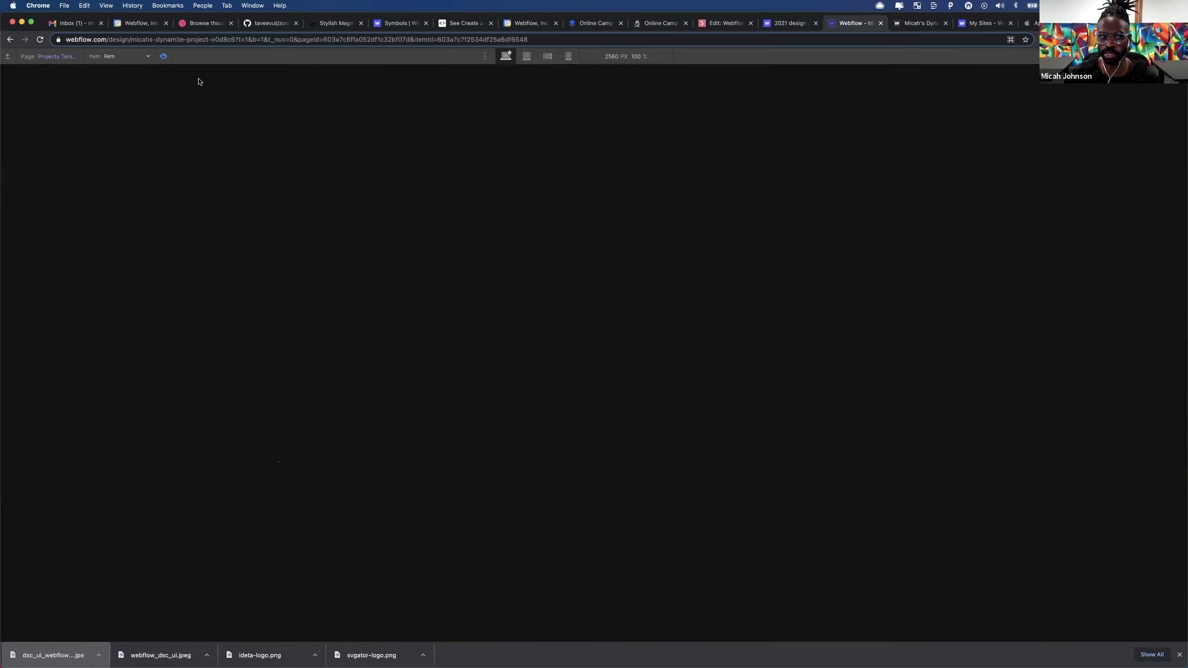
{"action": "left_click", "coordinate": [49, 56]}
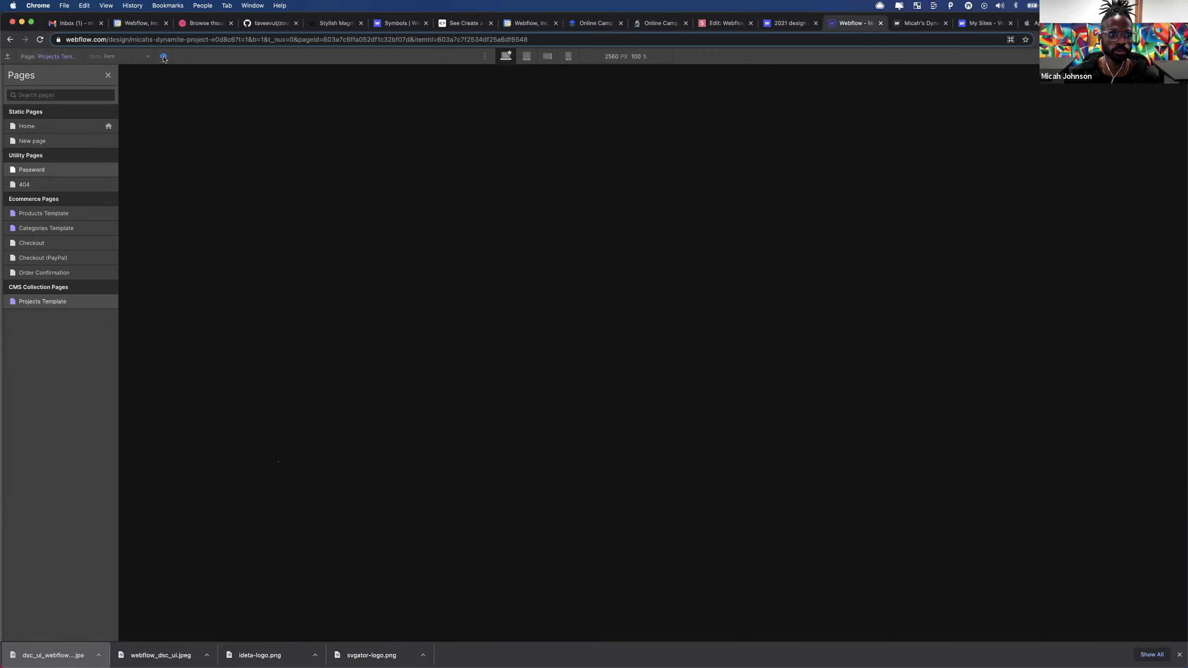
- Place the Navigation symbol on the empty Projects Template page
{"action": "left_click", "coordinate": [8, 74]}
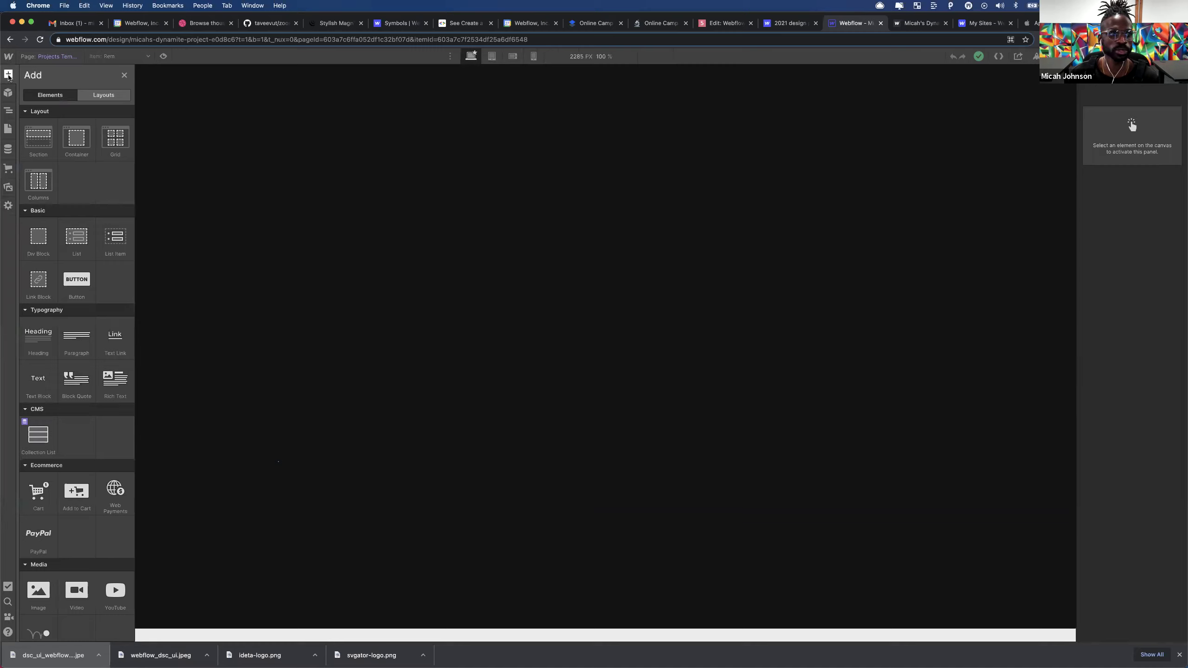
{"action": "left_click", "coordinate": [8, 94]}
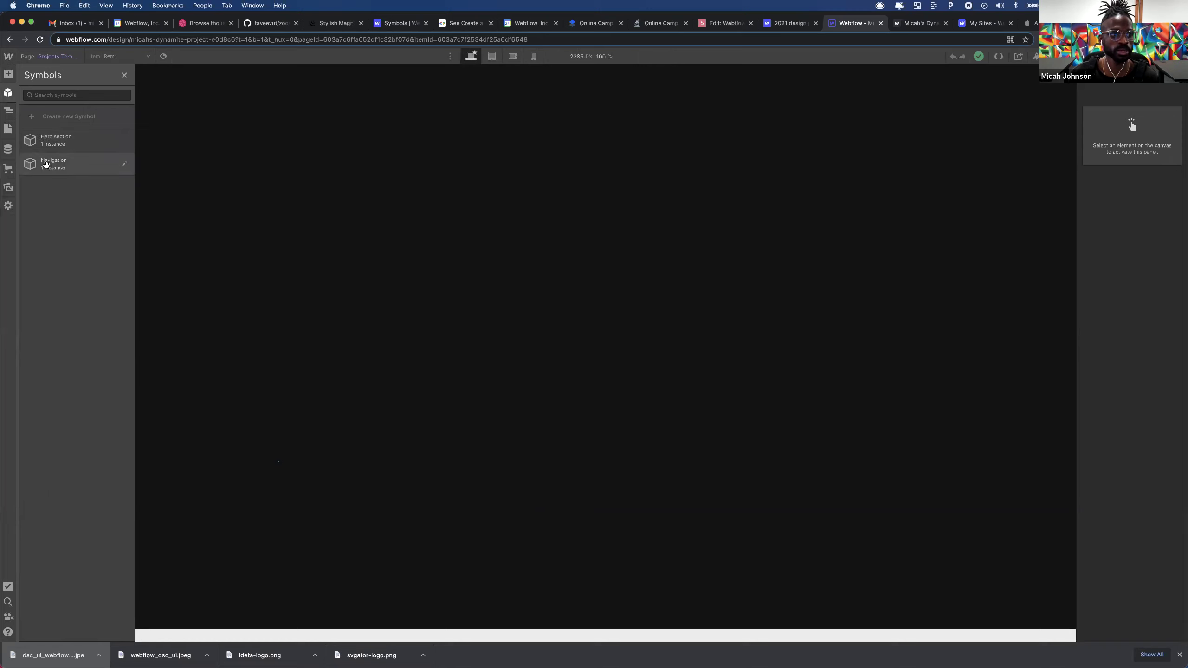
{"action": "left_click_drag", "start_coordinate": [46, 165], "coordinate": [276, 119]}
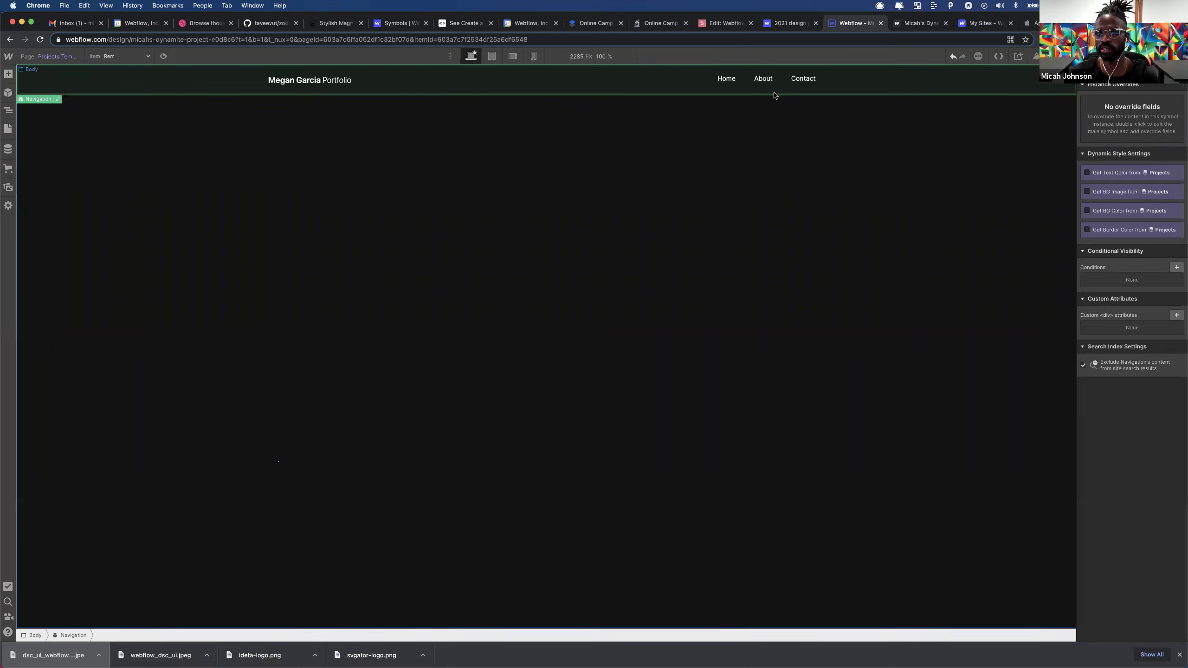
- Rename the About link in the Navigation symbol to Project, exit the symbol, and check the navbar on the Home page
{"action": "left_click", "coordinate": [715, 183]}
{"action": "double_click", "coordinate": [770, 83]}
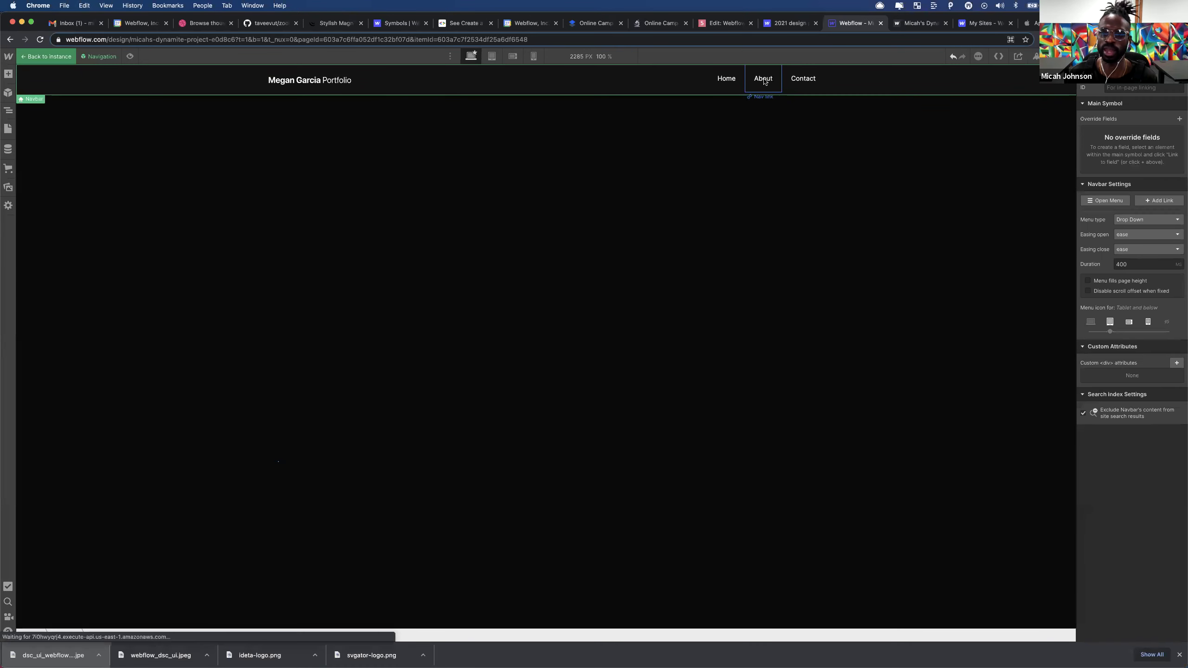
{"action": "double_click", "coordinate": [764, 80]}
{"action": "type", "text": "P"}
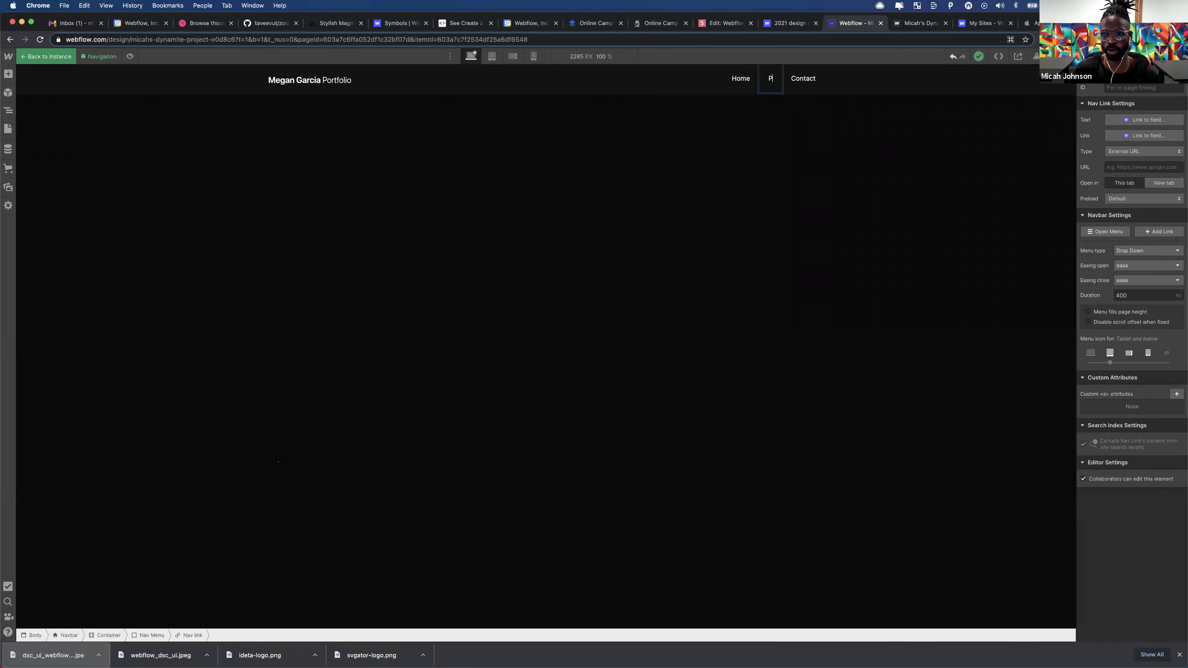
{"action": "type", "text": "roject"}
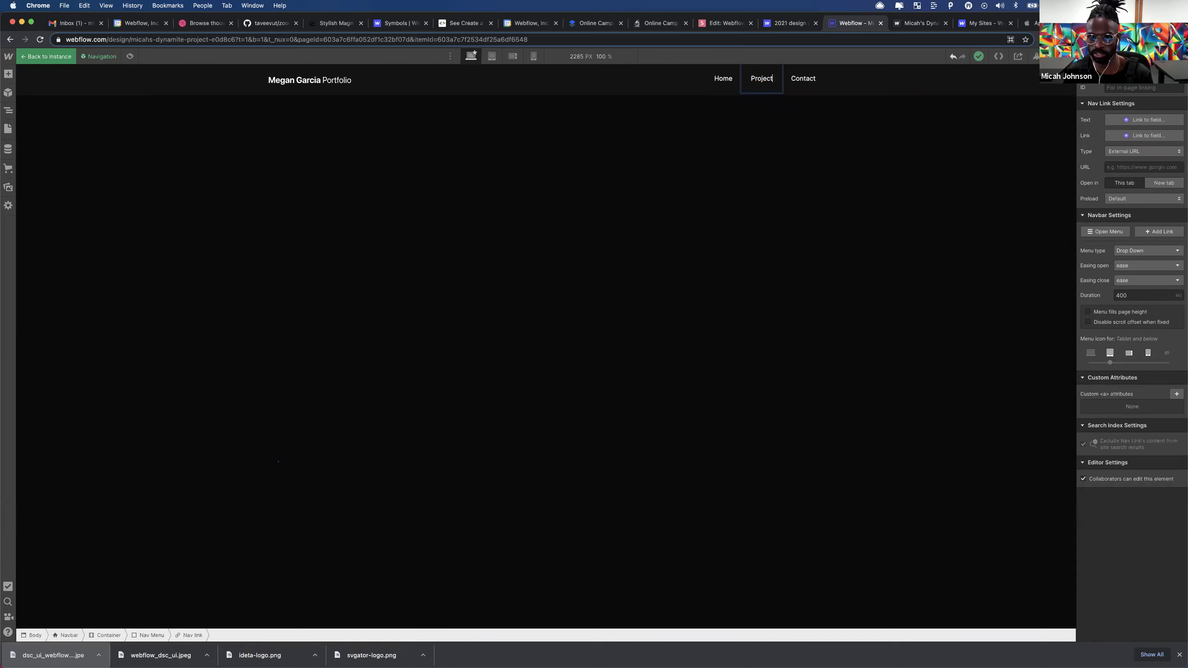
{"action": "key", "text": "Escape"}
{"action": "left_click", "coordinate": [60, 58]}
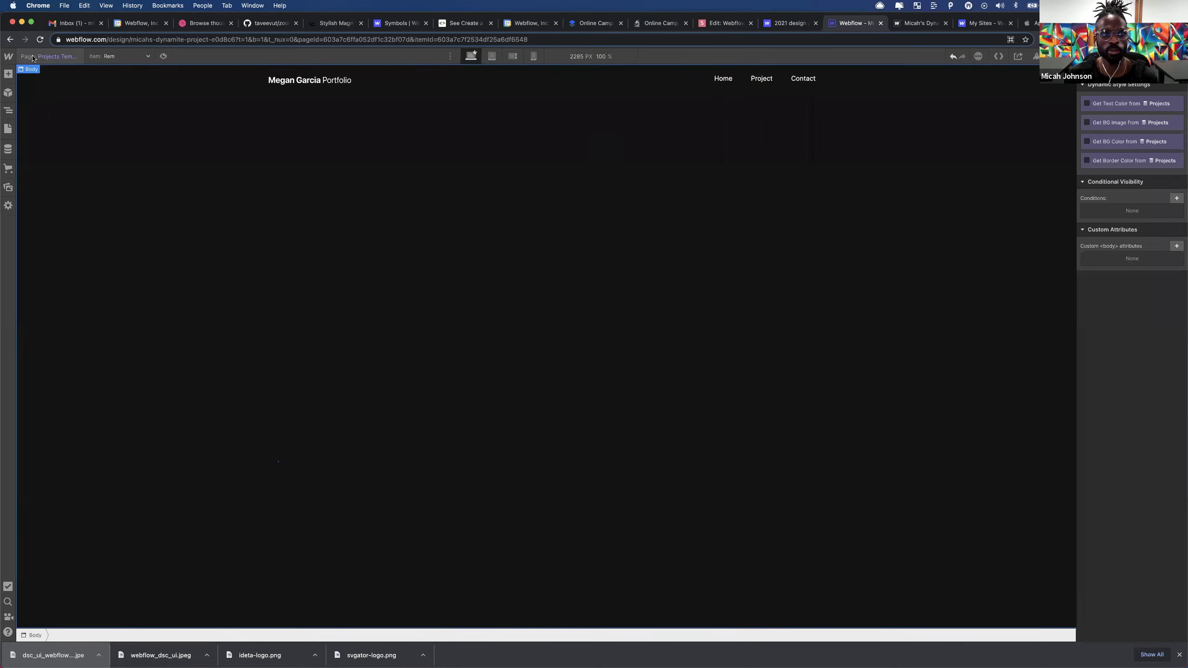
{"action": "left_click", "coordinate": [33, 57]}
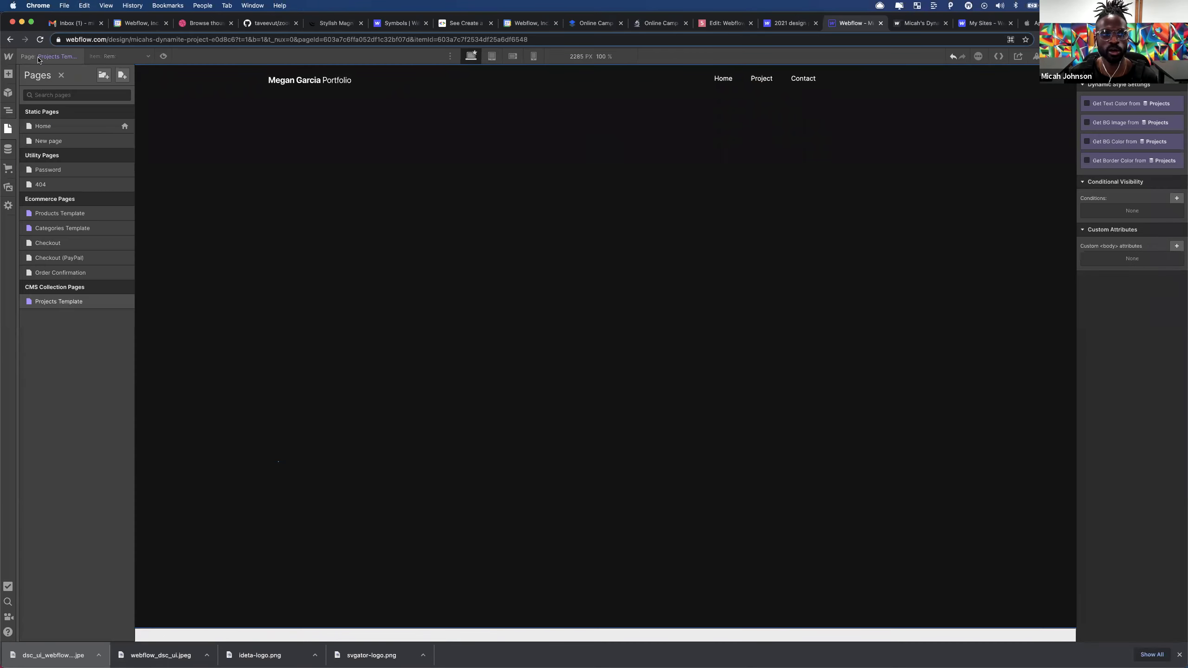
{"action": "left_click", "coordinate": [67, 127]}
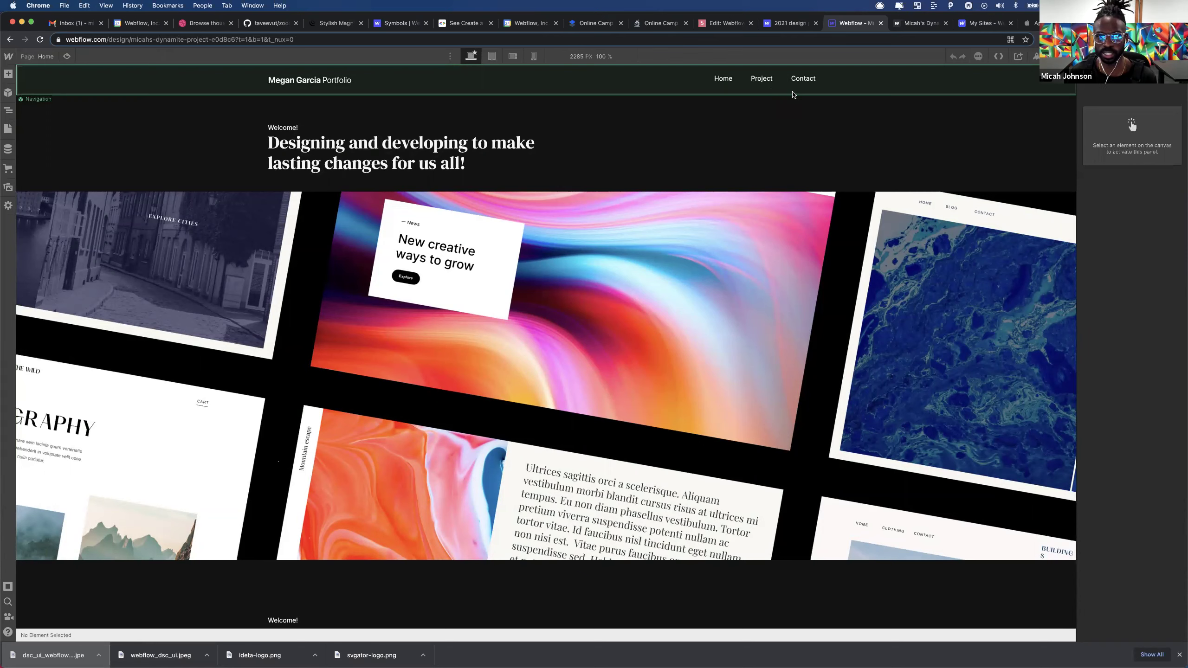
- Go back to the Projects Template page and place the Hero section symbol below the navigation
{"action": "left_click", "coordinate": [46, 56]}
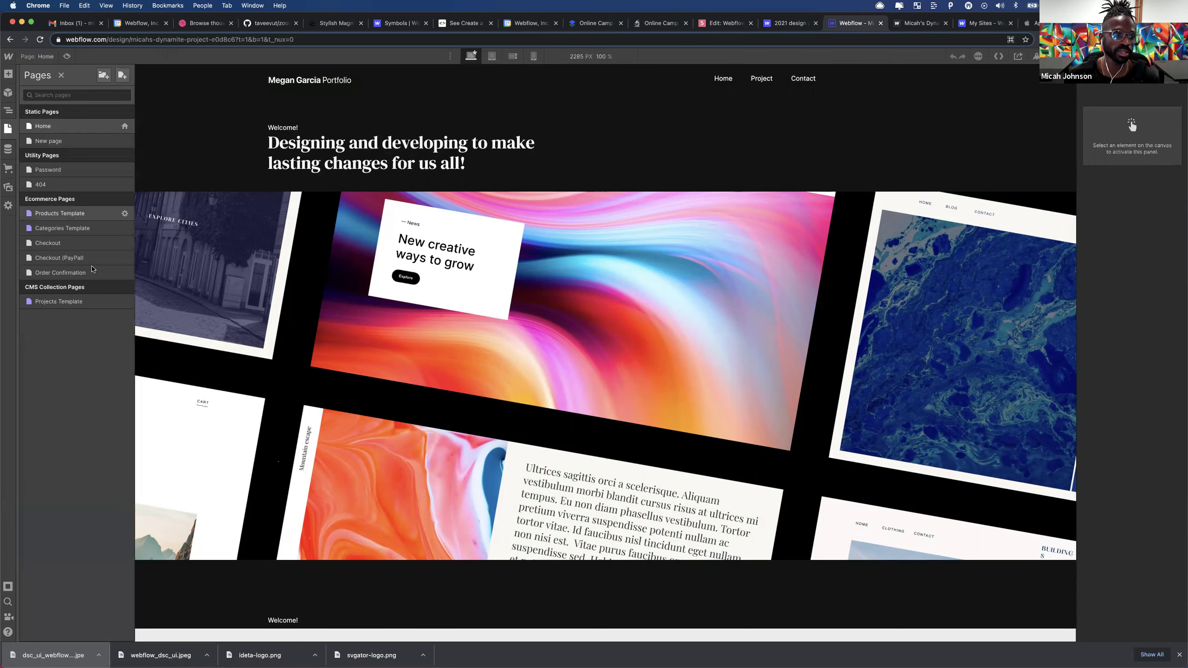
{"action": "left_click", "coordinate": [57, 302]}
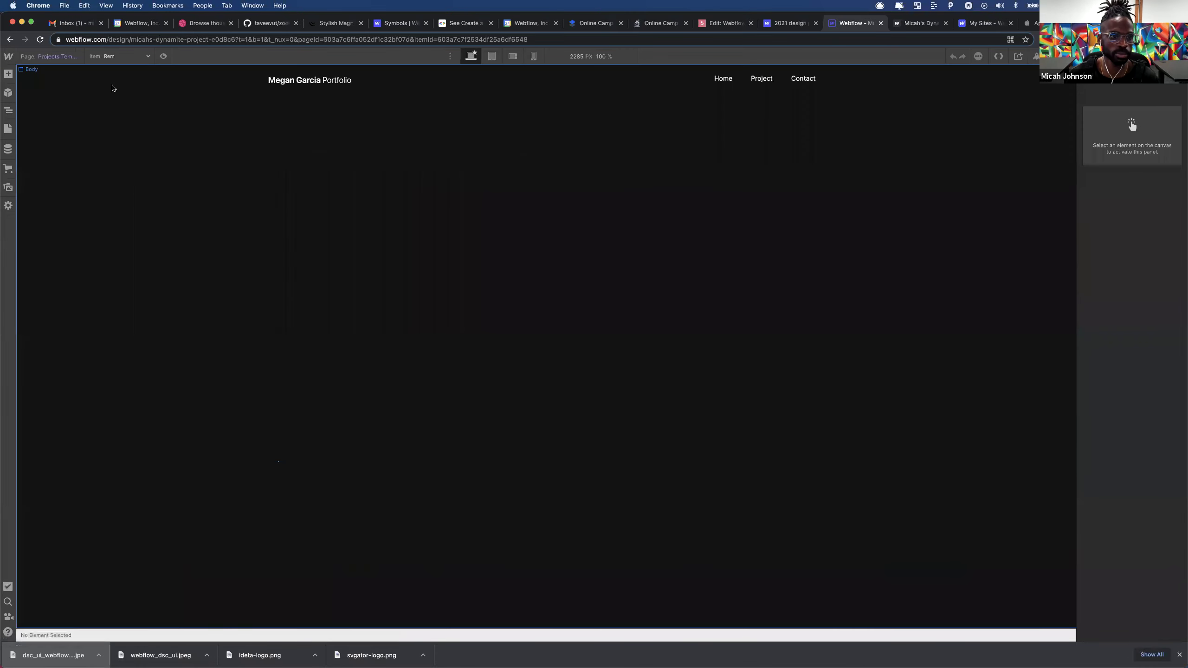
{"action": "left_click", "coordinate": [8, 96]}
{"action": "left_click_drag", "start_coordinate": [67, 145], "coordinate": [375, 198]}
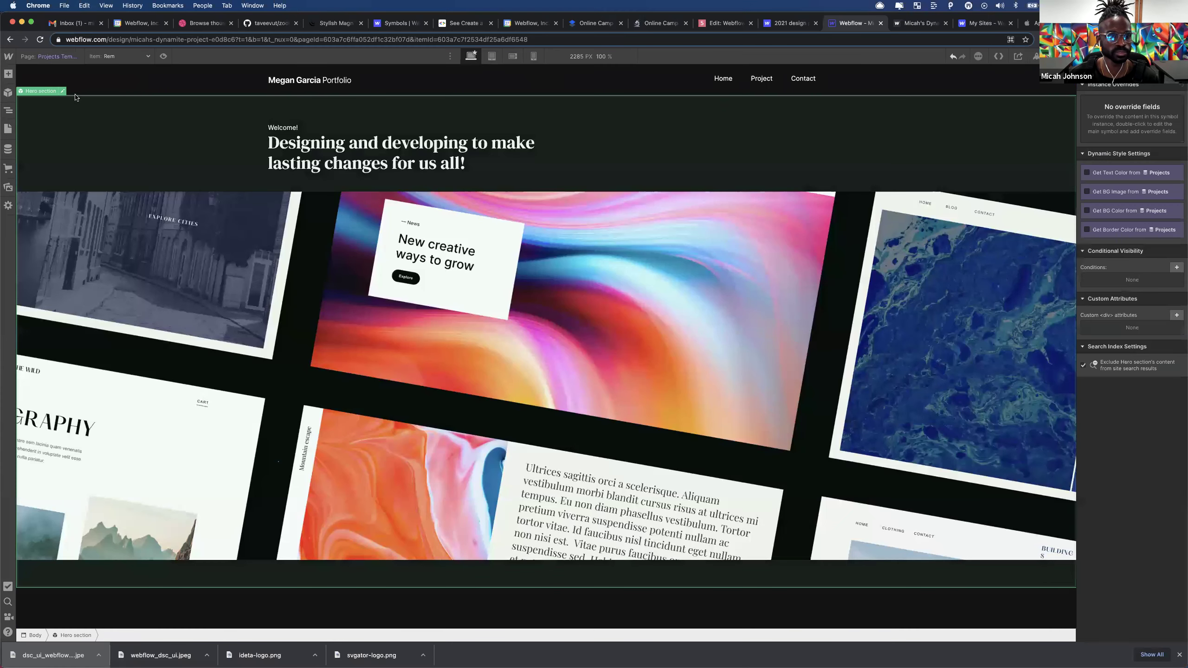
- Switch the Projects Template page through several project items, ending on the Voluptatem Animi item, to compare their pages
{"action": "left_click", "coordinate": [114, 56]}
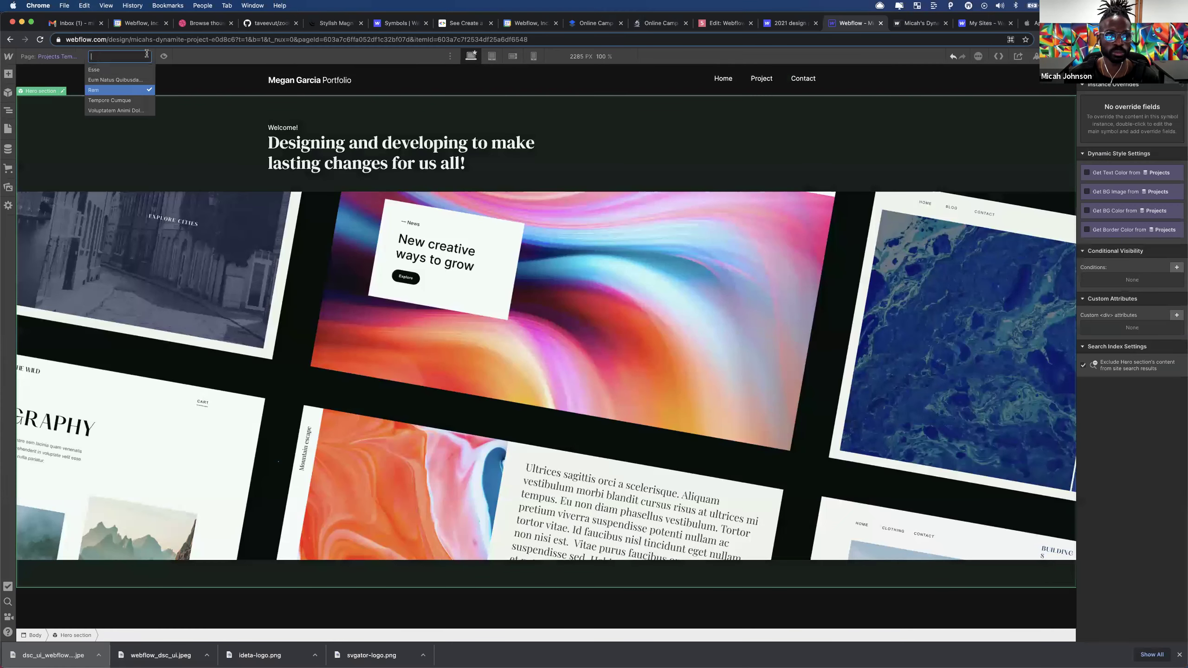
{"action": "left_click", "coordinate": [115, 79]}
{"action": "left_click", "coordinate": [121, 56]}
{"action": "left_click", "coordinate": [116, 110]}
{"action": "left_click", "coordinate": [122, 57]}
{"action": "left_click", "coordinate": [116, 91]}
{"action": "left_click", "coordinate": [122, 60]}
{"action": "left_click", "coordinate": [113, 101]}
{"action": "left_click", "coordinate": [117, 56]}
{"action": "key", "text": "Down"}
{"action": "key", "text": "Return"}
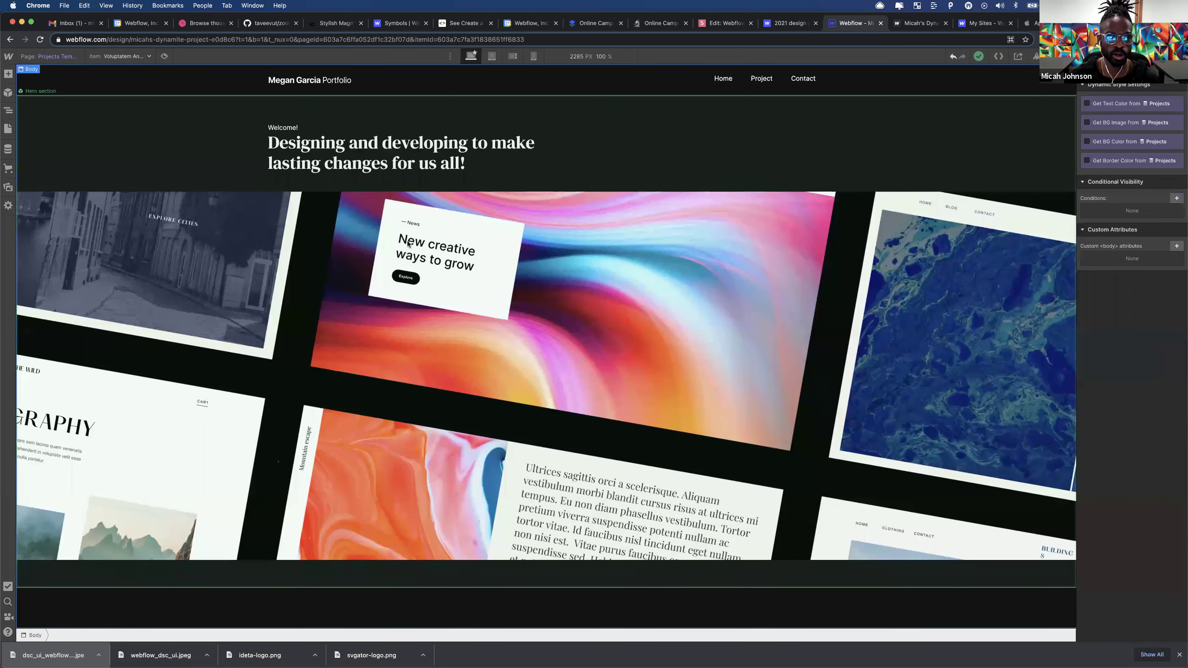
- Add a section below the Hero section symbol and place a container inside it
{"action": "left_click", "coordinate": [8, 73]}
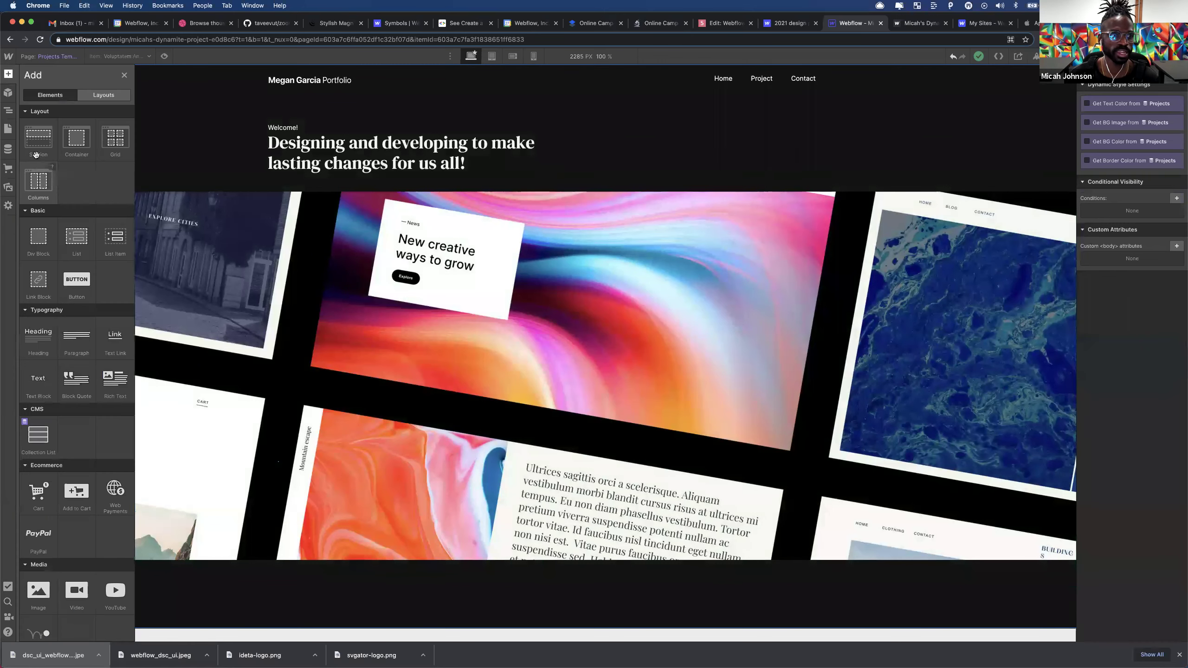
{"action": "left_click_drag", "start_coordinate": [35, 149], "coordinate": [67, 155]}
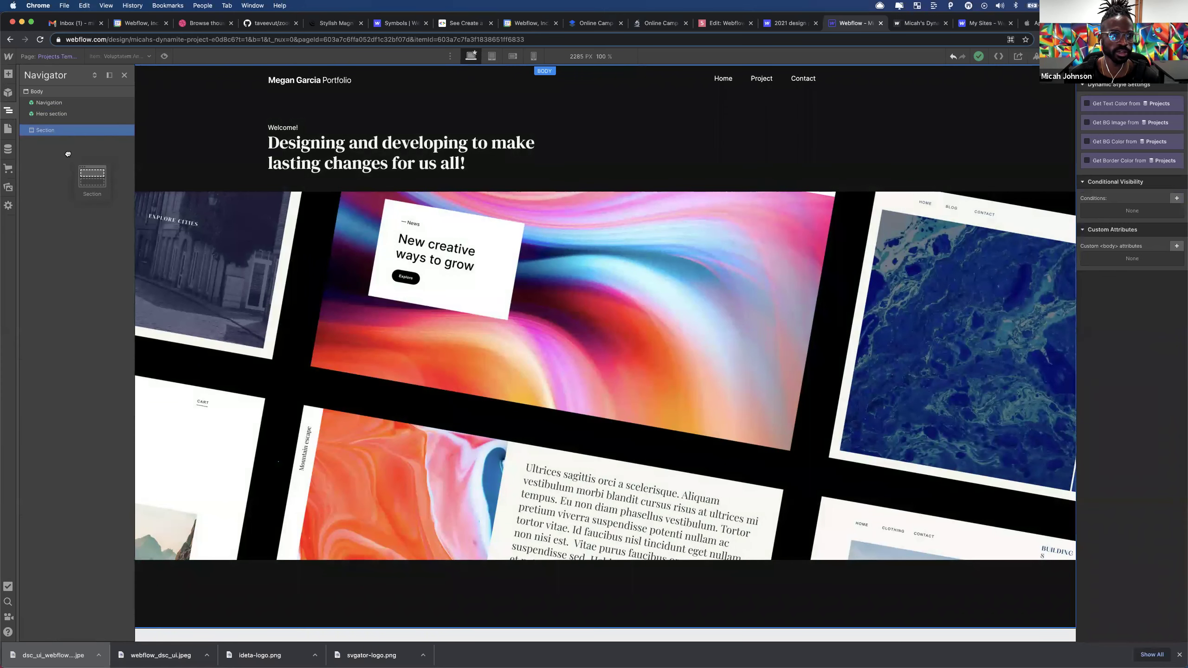
{"action": "left_click", "coordinate": [10, 73]}
{"action": "left_click_drag", "start_coordinate": [70, 147], "coordinate": [512, 628]}
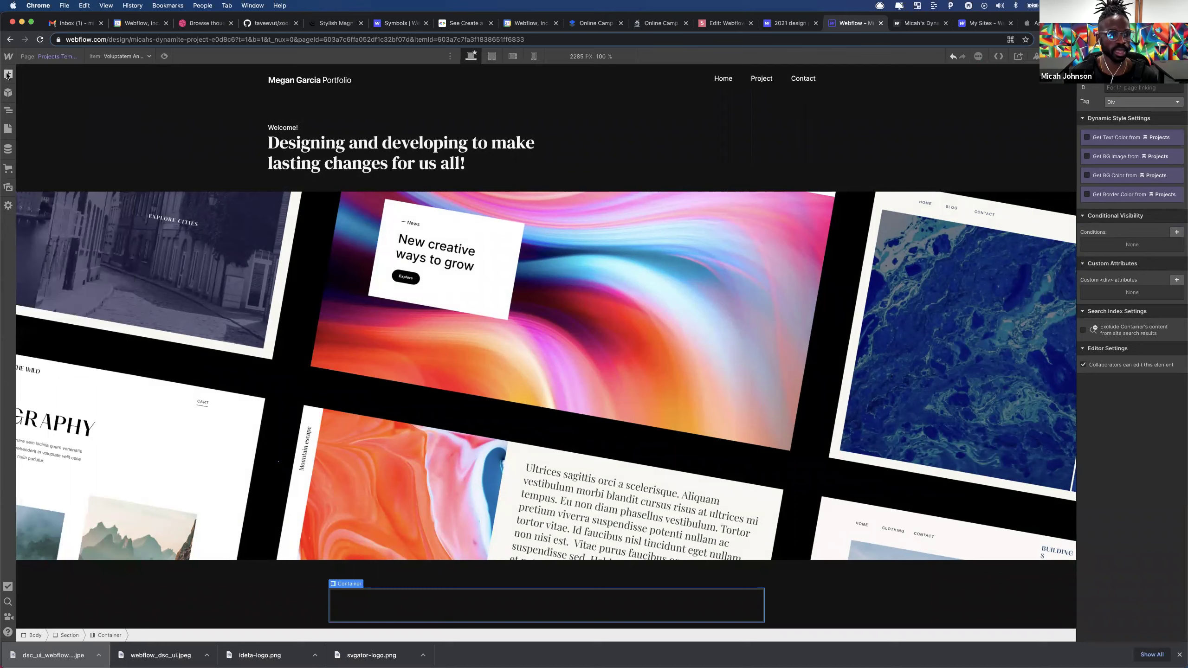
- Add an H1 heading inside the new container and get its text from the Name field of Projects
{"action": "left_click", "coordinate": [8, 73]}
{"action": "left_click_drag", "start_coordinate": [38, 338], "coordinate": [440, 610]}
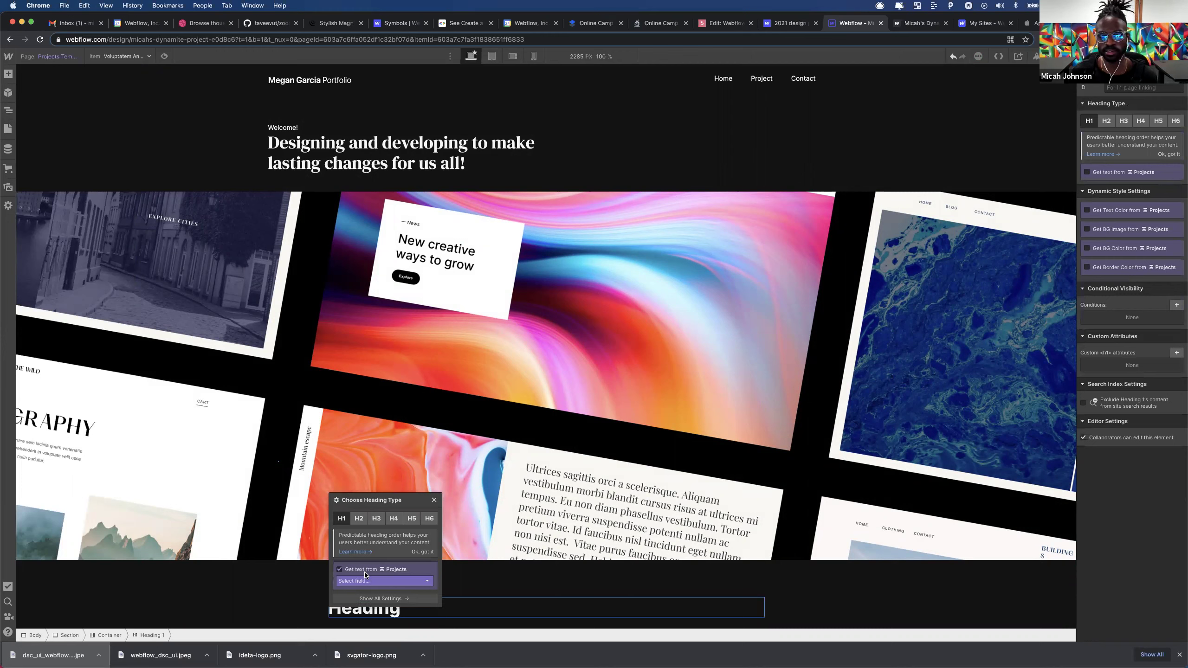
{"action": "left_click", "coordinate": [361, 580]}
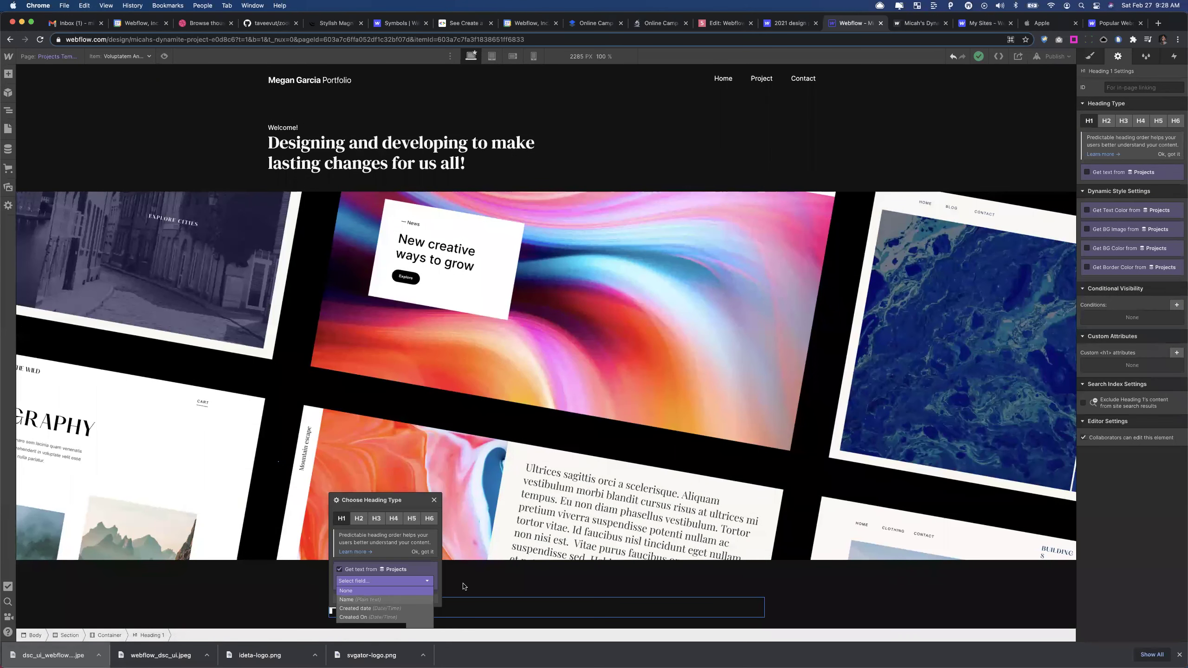
{"action": "left_click", "coordinate": [381, 600]}
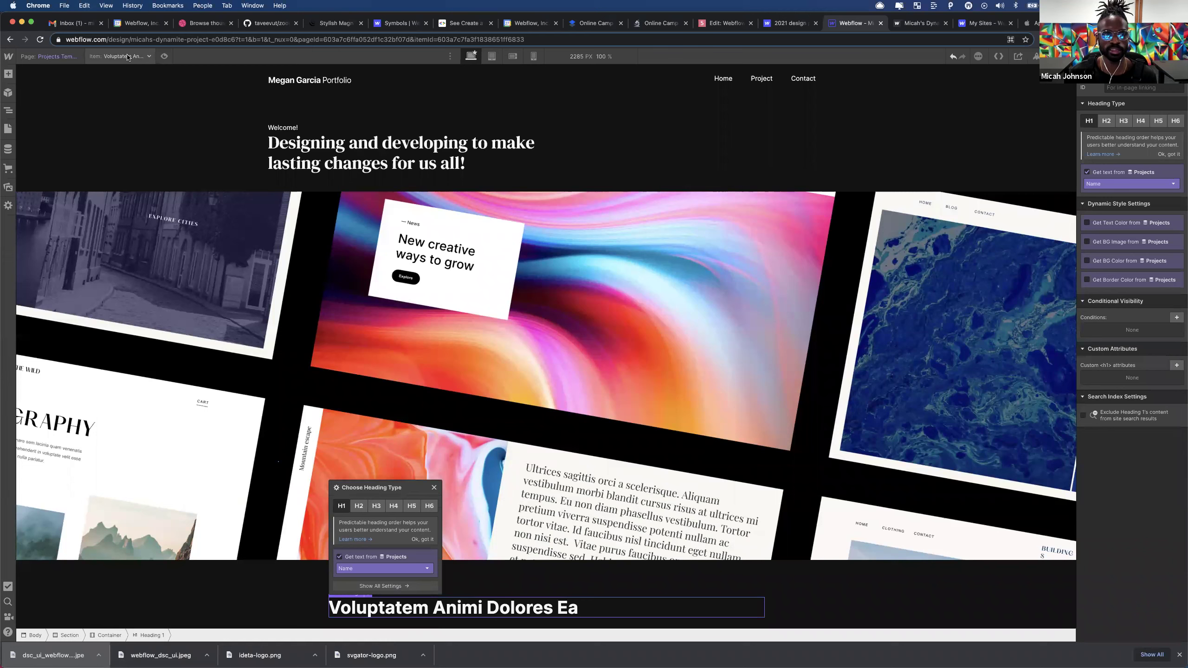
- Switch the template through the Eum Natus, Tempore Cumque and Rem items and back to Voluptatem Animi to compare their headings
{"action": "left_click", "coordinate": [125, 54]}
{"action": "left_click", "coordinate": [115, 79]}
{"action": "left_click", "coordinate": [117, 57]}
{"action": "left_click", "coordinate": [115, 100]}
{"action": "left_click", "coordinate": [120, 57]}
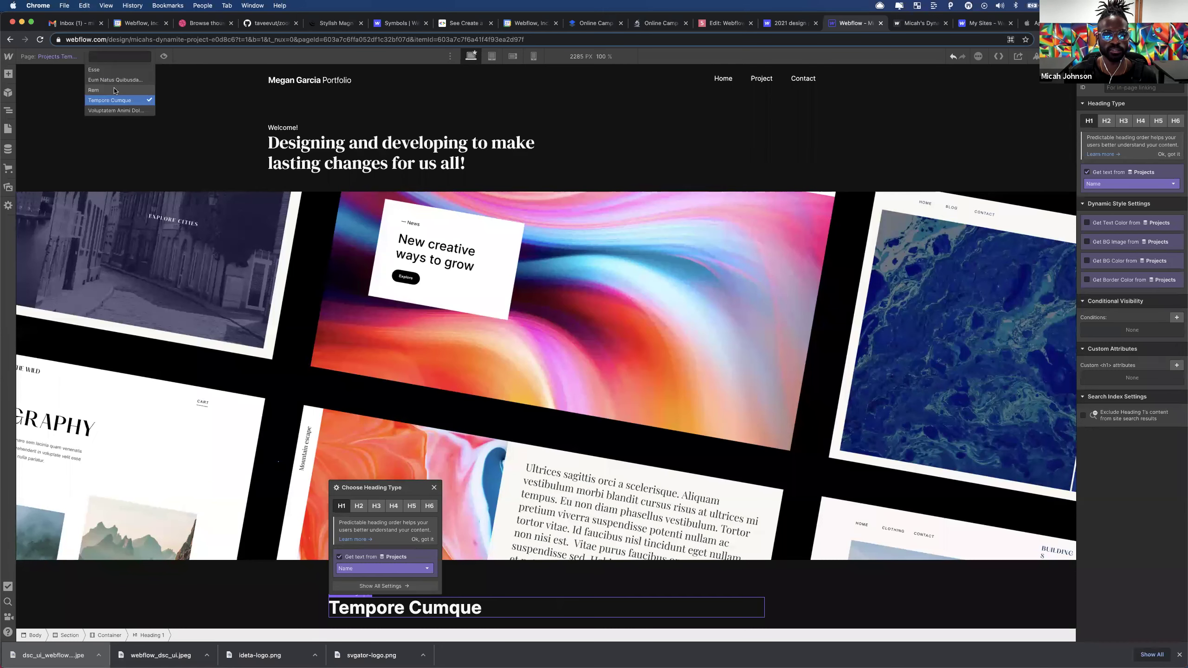
{"action": "left_click", "coordinate": [115, 90]}
{"action": "left_click", "coordinate": [119, 57]}
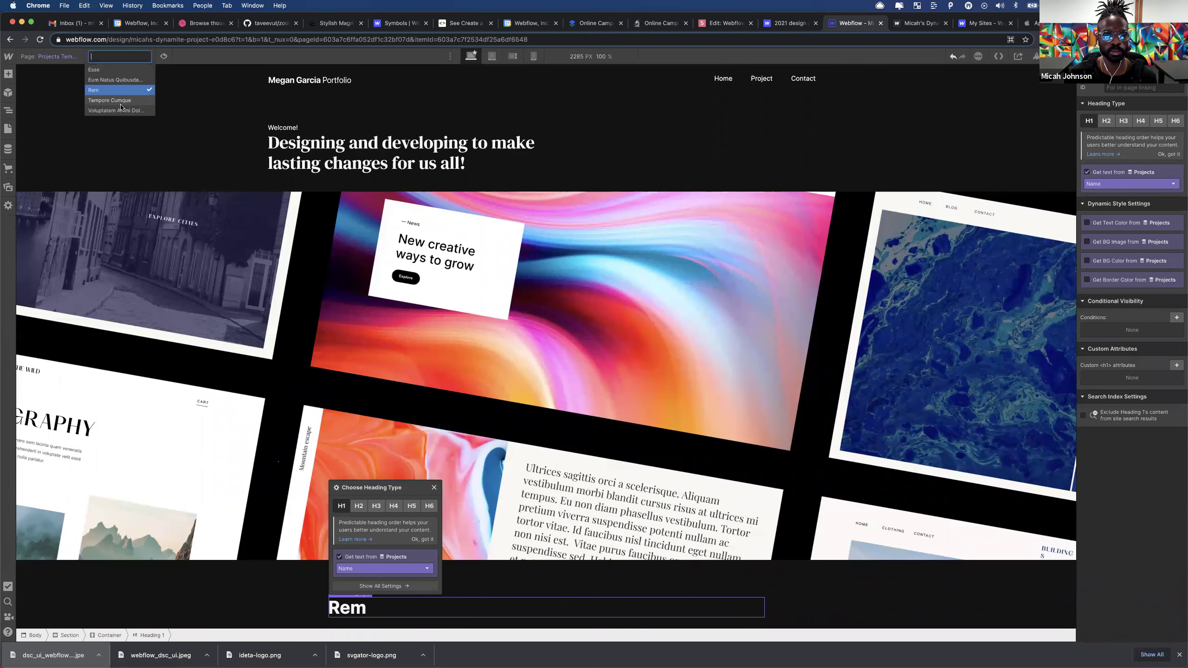
{"action": "left_click", "coordinate": [116, 111]}
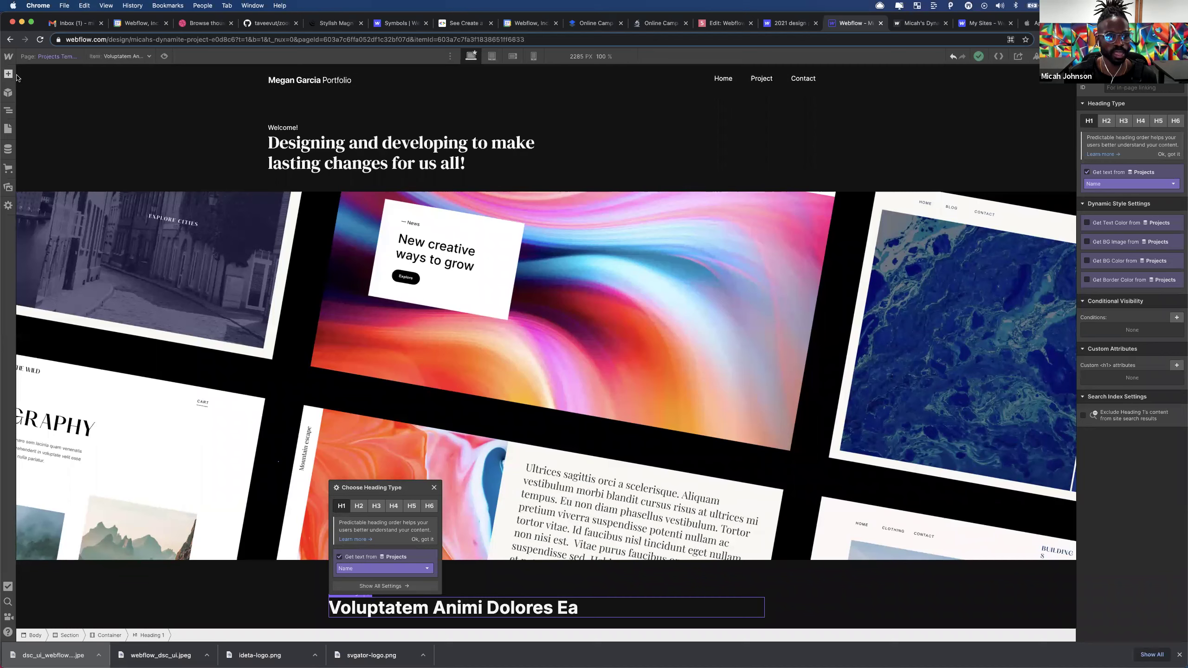
- Add a Rich Text block below the heading and get its text from the Description field of Projects
{"action": "left_click", "coordinate": [9, 73]}
{"action": "scroll", "coordinate": [64, 304], "scroll_direction": "down", "scroll_amount": 10}
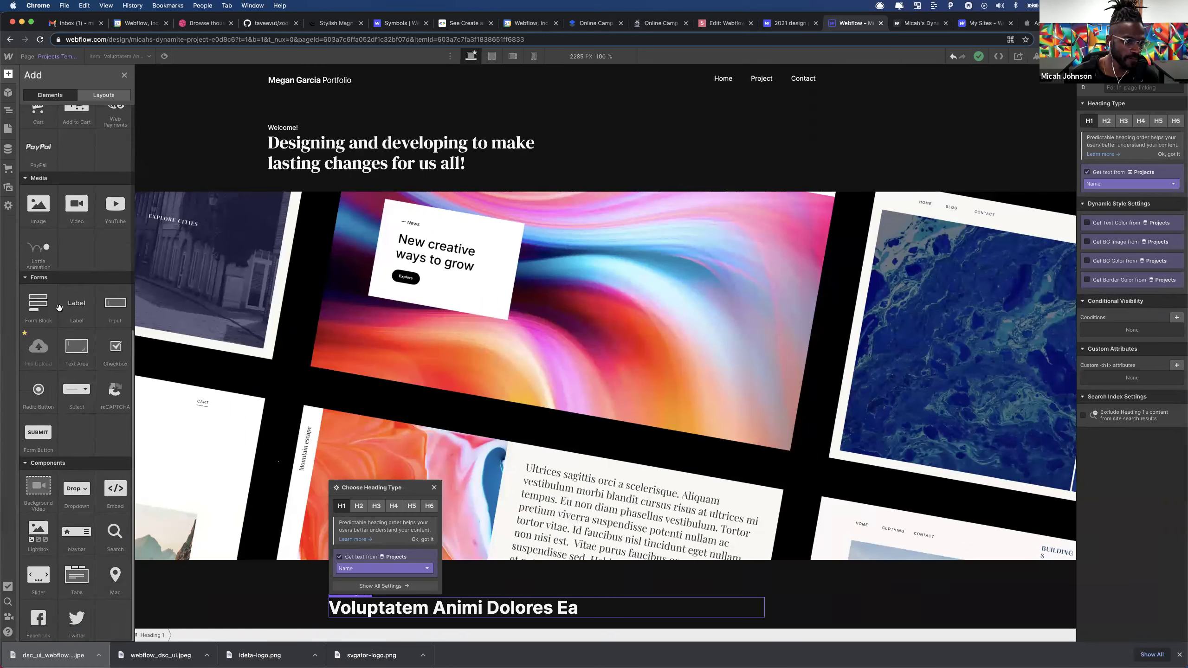
{"action": "scroll", "coordinate": [59, 444], "scroll_direction": "up", "scroll_amount": 2}
{"action": "scroll", "coordinate": [59, 444], "scroll_direction": "up", "scroll_amount": 3}
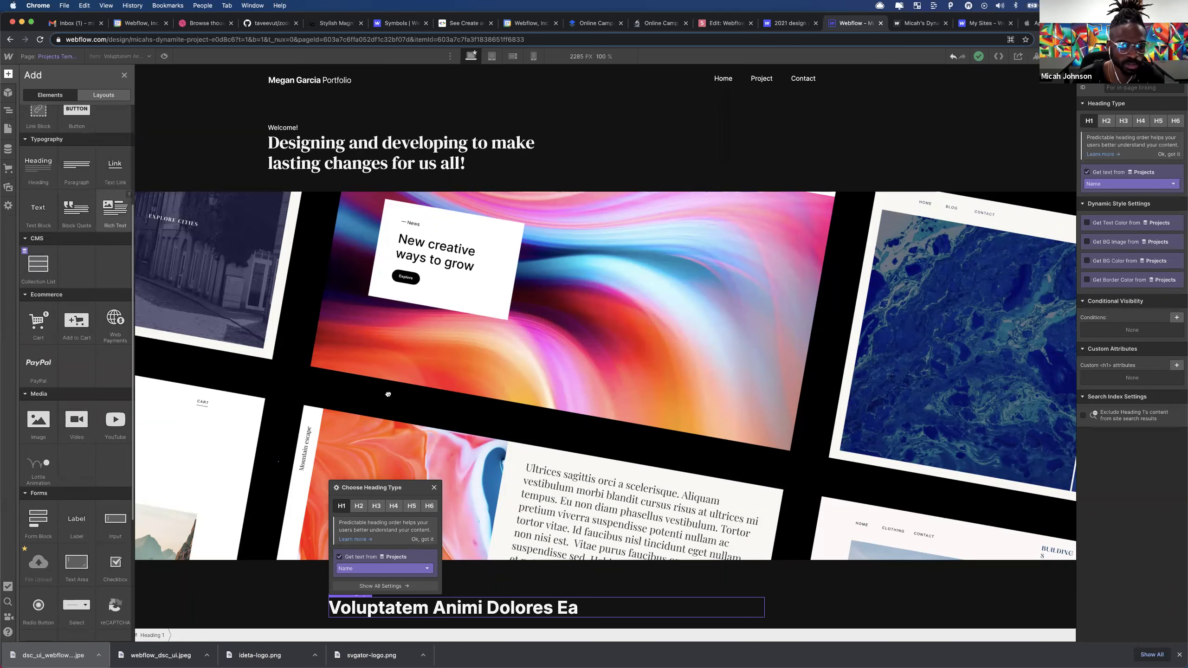
{"action": "left_click", "coordinate": [388, 394]}
{"action": "left_click", "coordinate": [538, 608]}
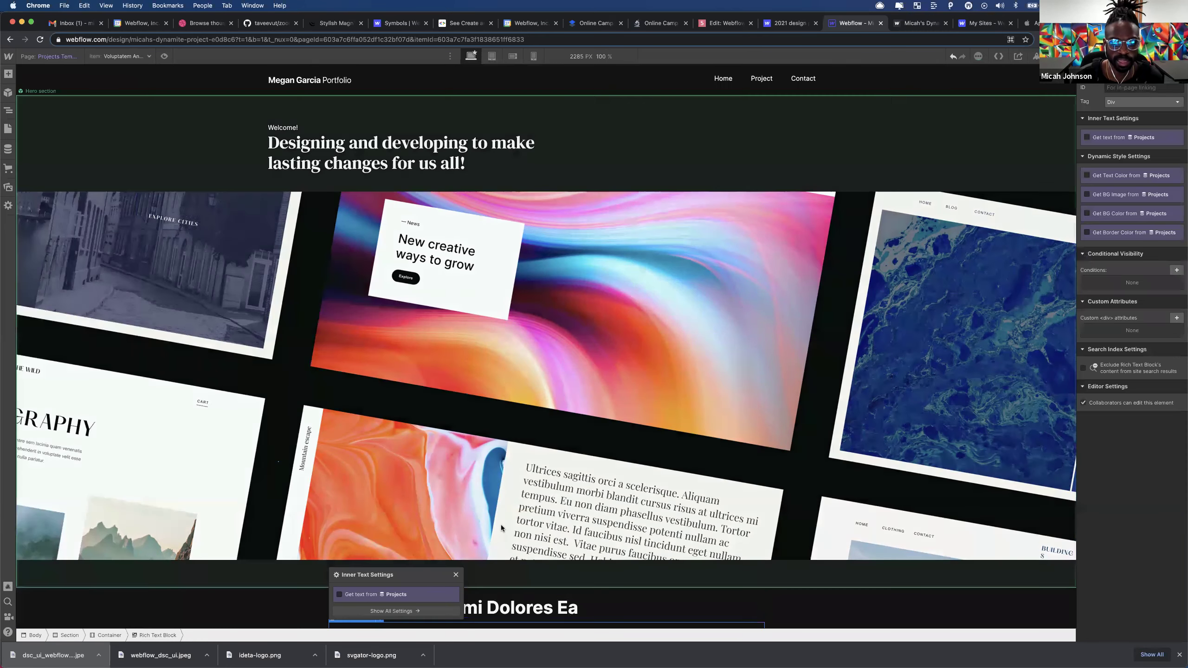
{"action": "scroll", "coordinate": [501, 524], "scroll_direction": "down", "scroll_amount": 3}
{"action": "left_click", "coordinate": [363, 468]}
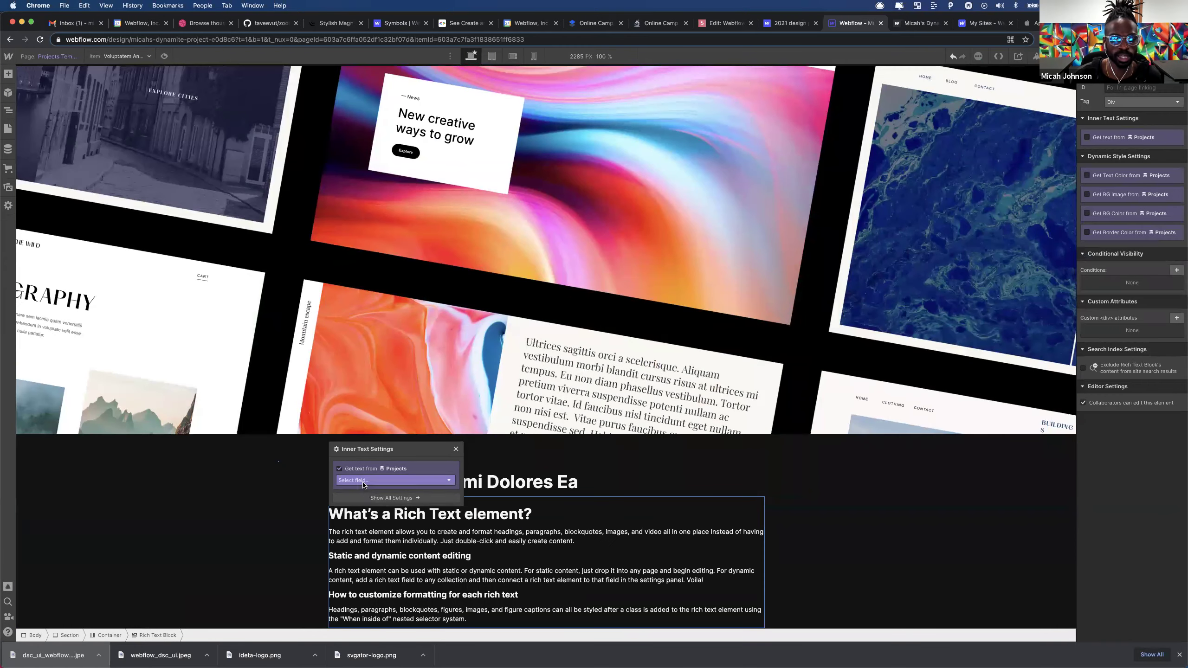
{"action": "left_click", "coordinate": [363, 482]}
{"action": "left_click", "coordinate": [360, 499]}
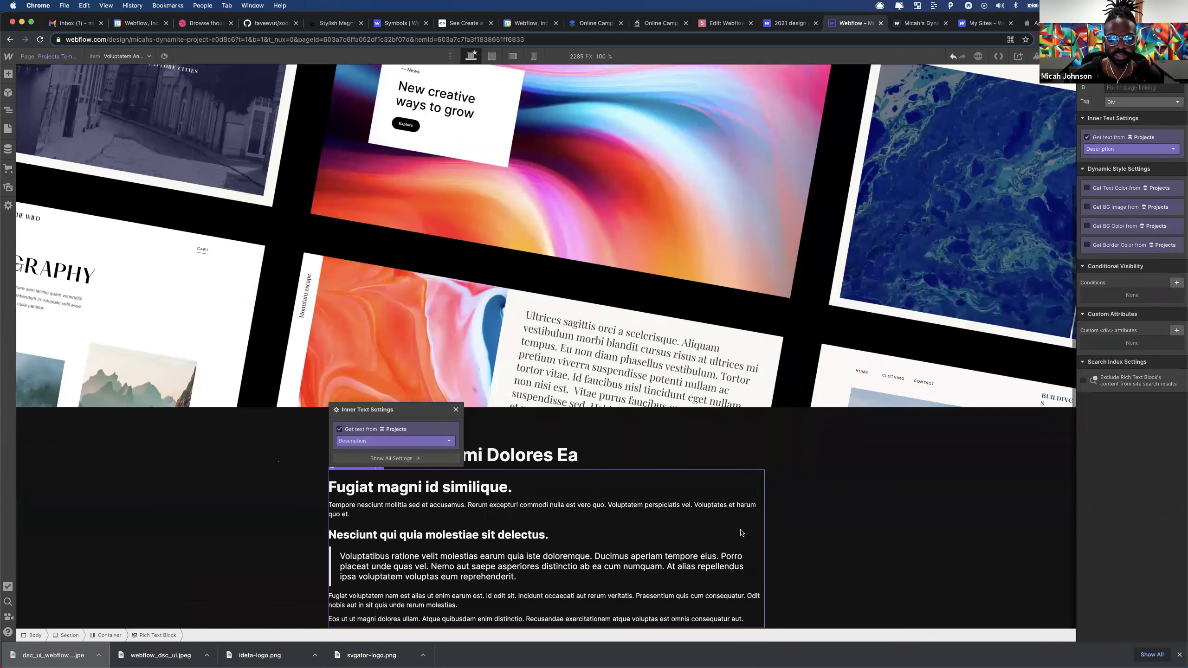
- Switch the template to the Rem item and the Esse item to compare their rich text descriptions
{"action": "left_click", "coordinate": [133, 57]}
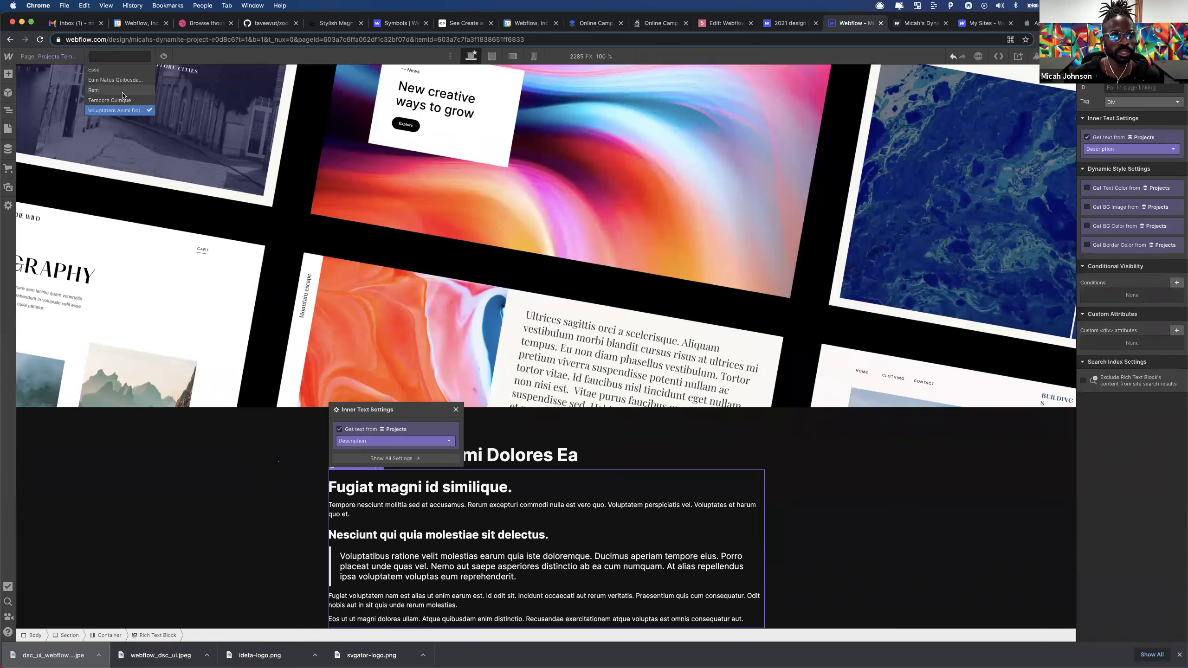
{"action": "left_click", "coordinate": [94, 90]}
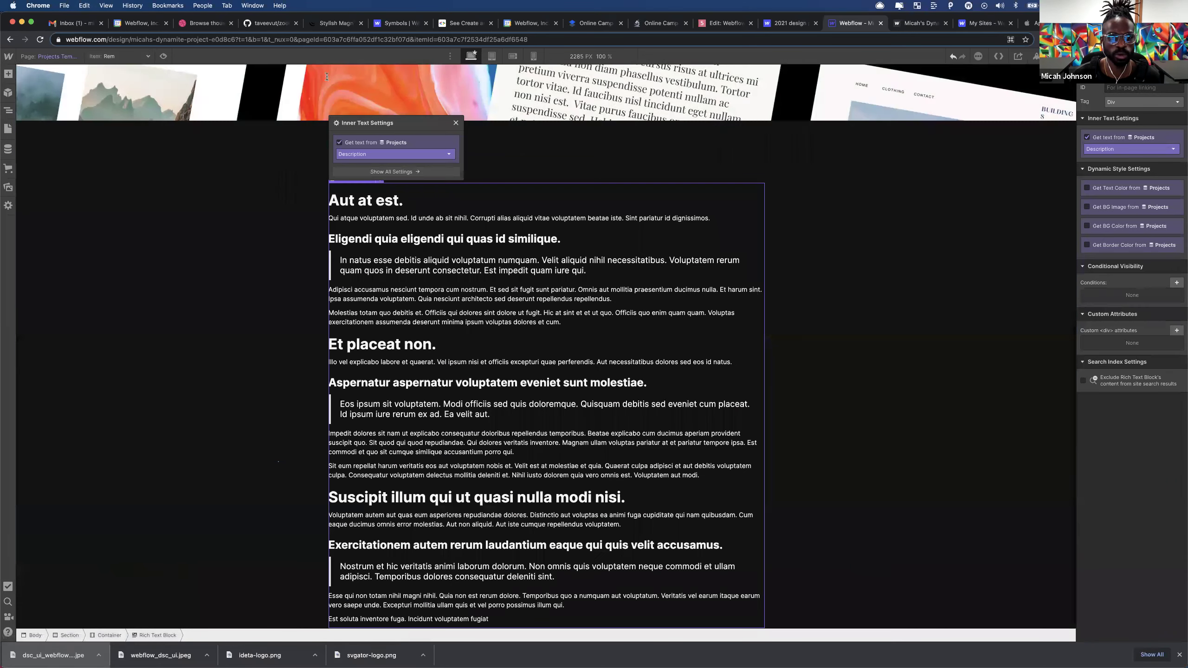
{"action": "left_click", "coordinate": [116, 56]}
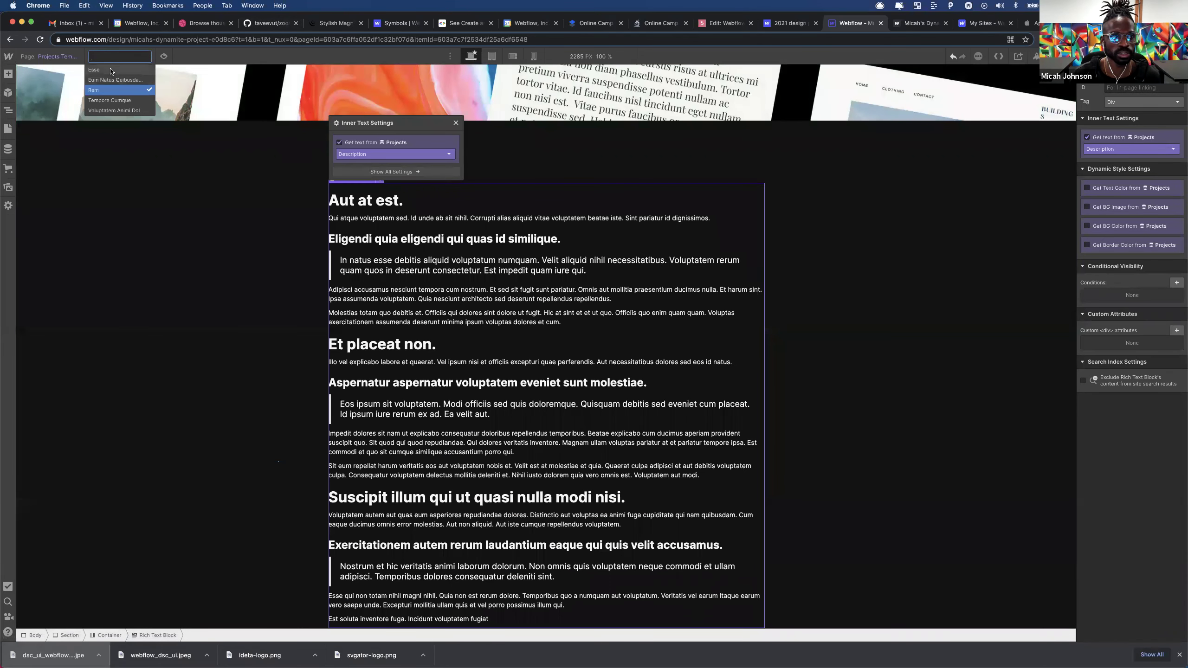
{"action": "left_click", "coordinate": [111, 70]}
- Preview the Home page, follow the Voluptatem Animi Dolores Ea project's button to check its page, and exit the preview
{"action": "left_click", "coordinate": [56, 56]}
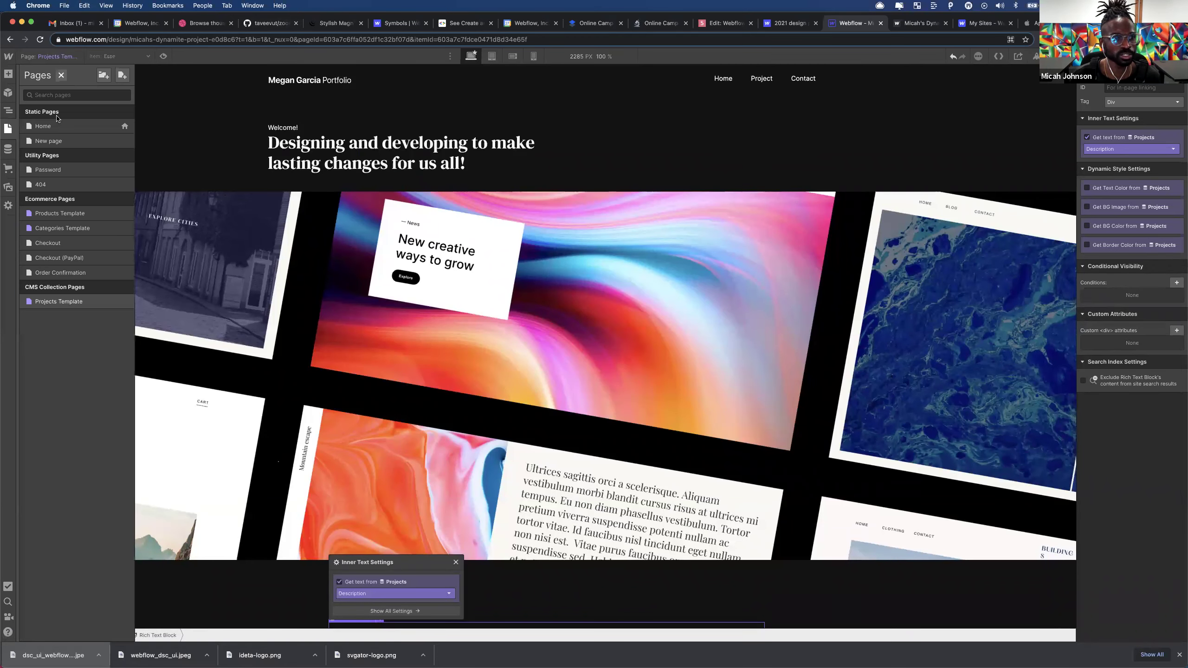
{"action": "left_click", "coordinate": [57, 126]}
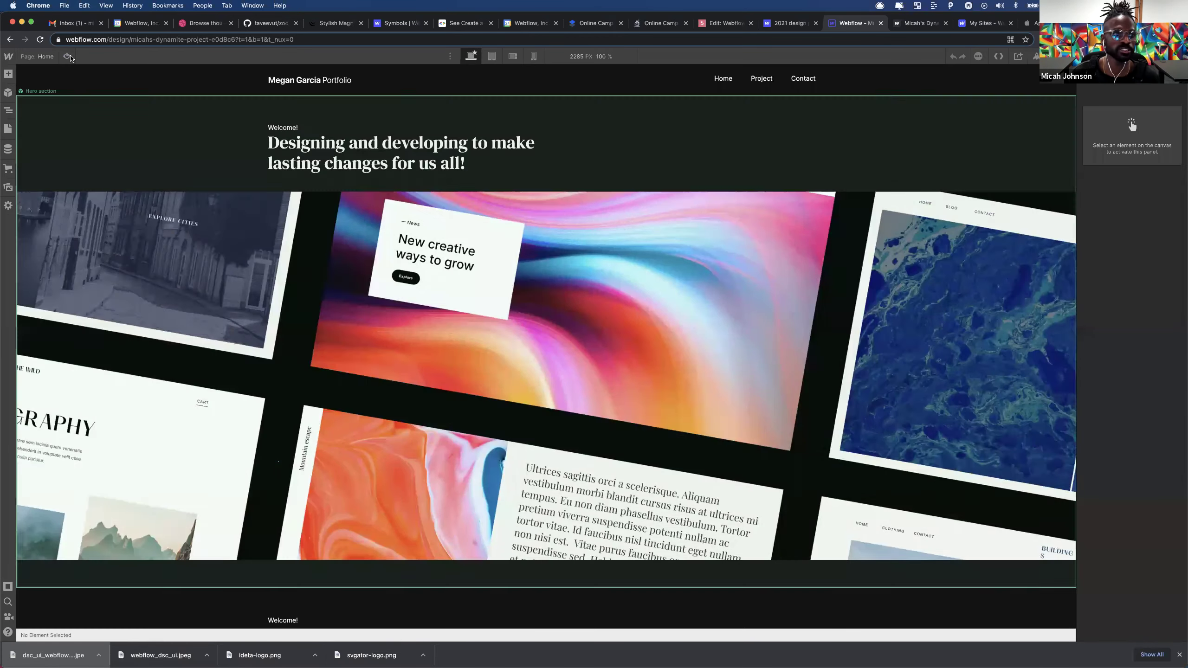
{"action": "left_click", "coordinate": [67, 56]}
{"action": "scroll", "coordinate": [611, 230], "scroll_direction": "down", "scroll_amount": 10}
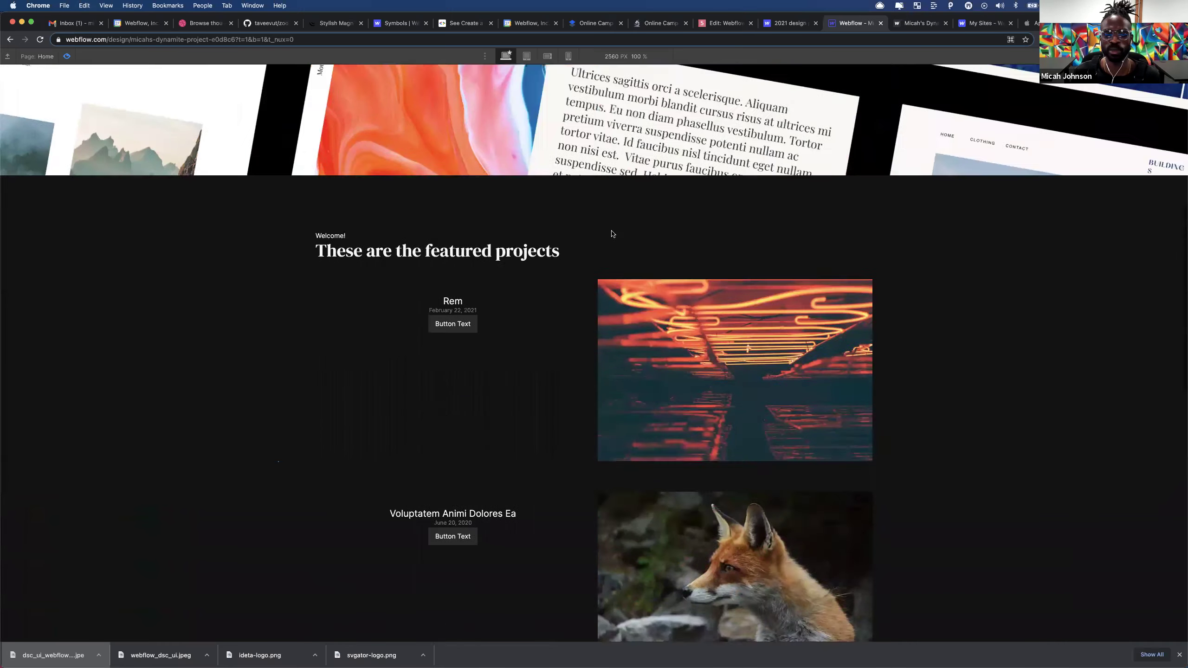
{"action": "scroll", "coordinate": [612, 234], "scroll_direction": "down", "scroll_amount": 5}
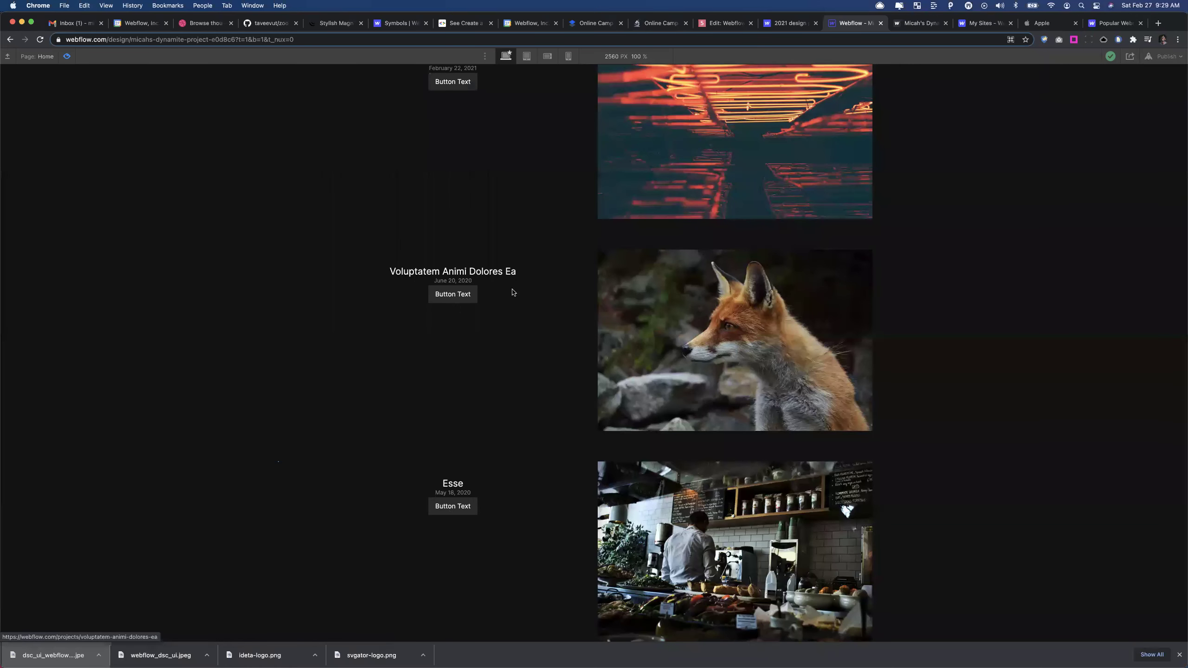
{"action": "left_click", "coordinate": [462, 296]}
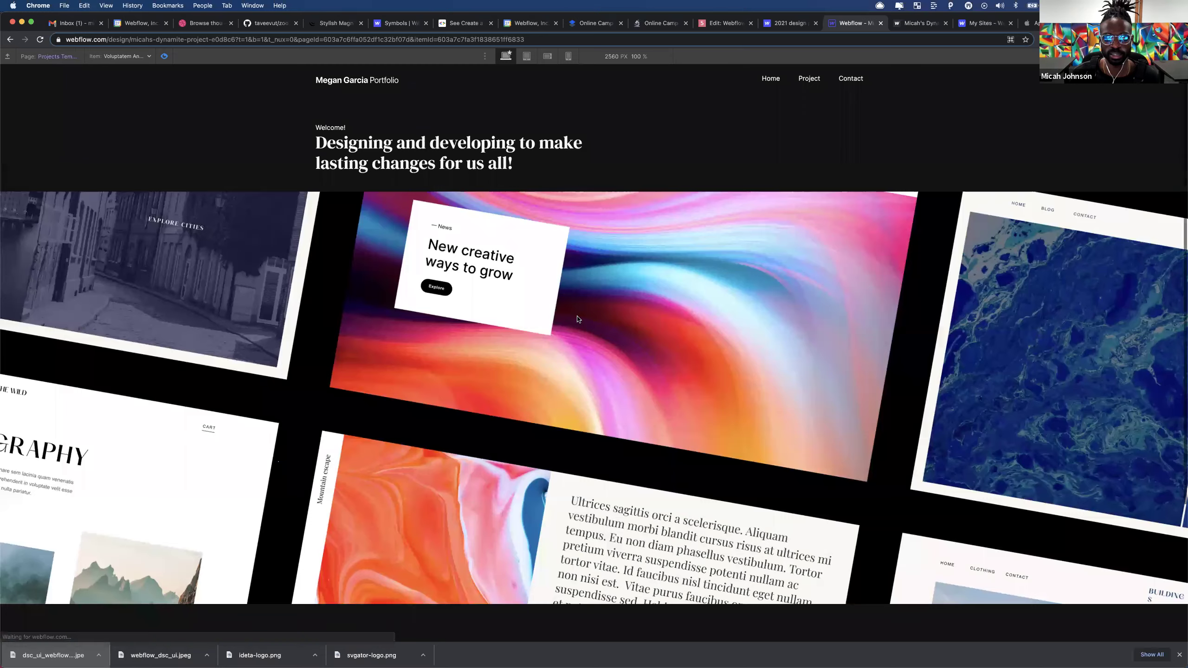
{"action": "scroll", "coordinate": [579, 319], "scroll_direction": "down", "scroll_amount": 4}
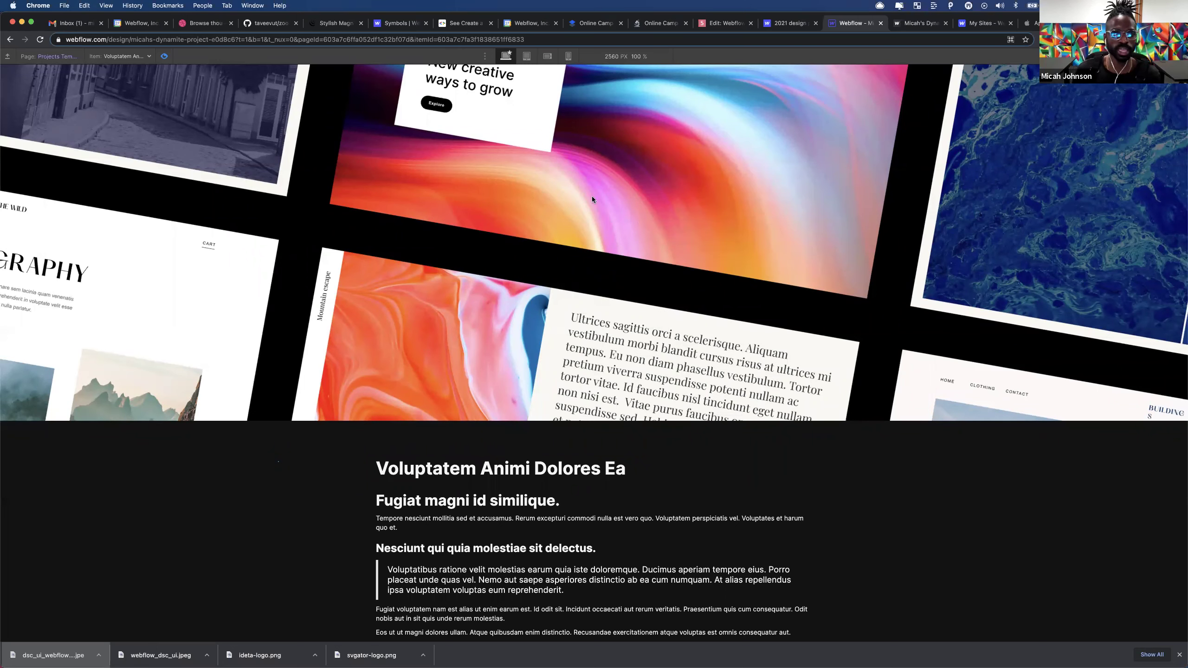
{"action": "left_click", "coordinate": [166, 57]}
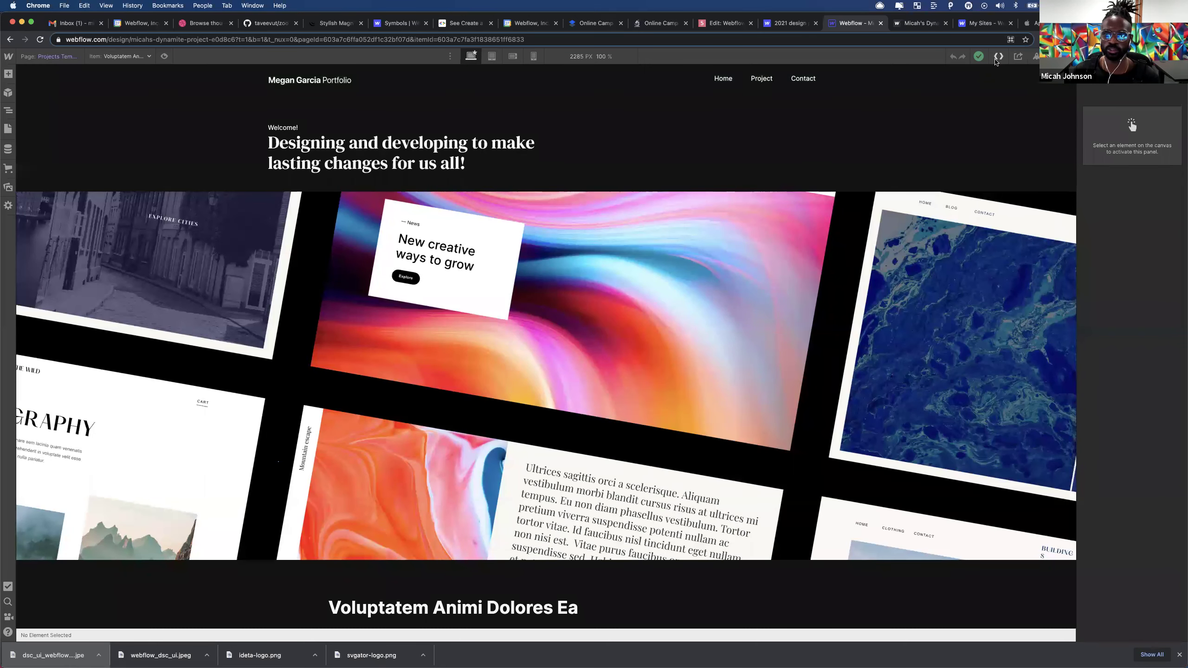
- Export the site's code as a ZIP archive, save it to the Desktop, and open the downloaded file
{"action": "left_click", "coordinate": [999, 56]}
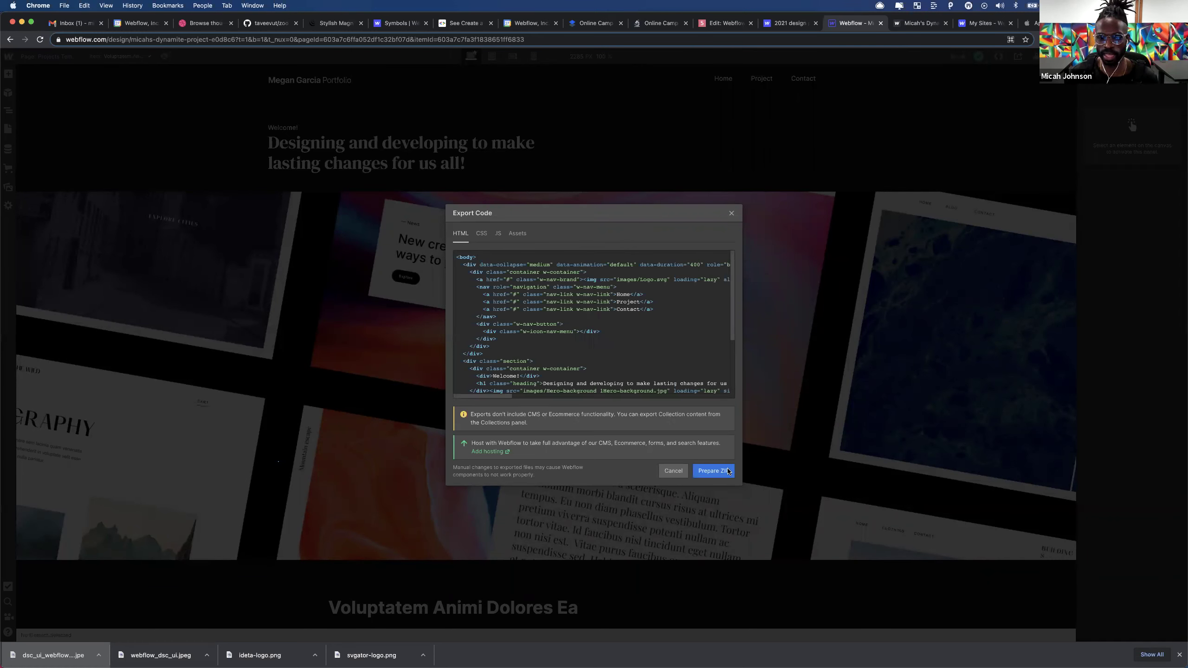
{"action": "left_click", "coordinate": [713, 471]}
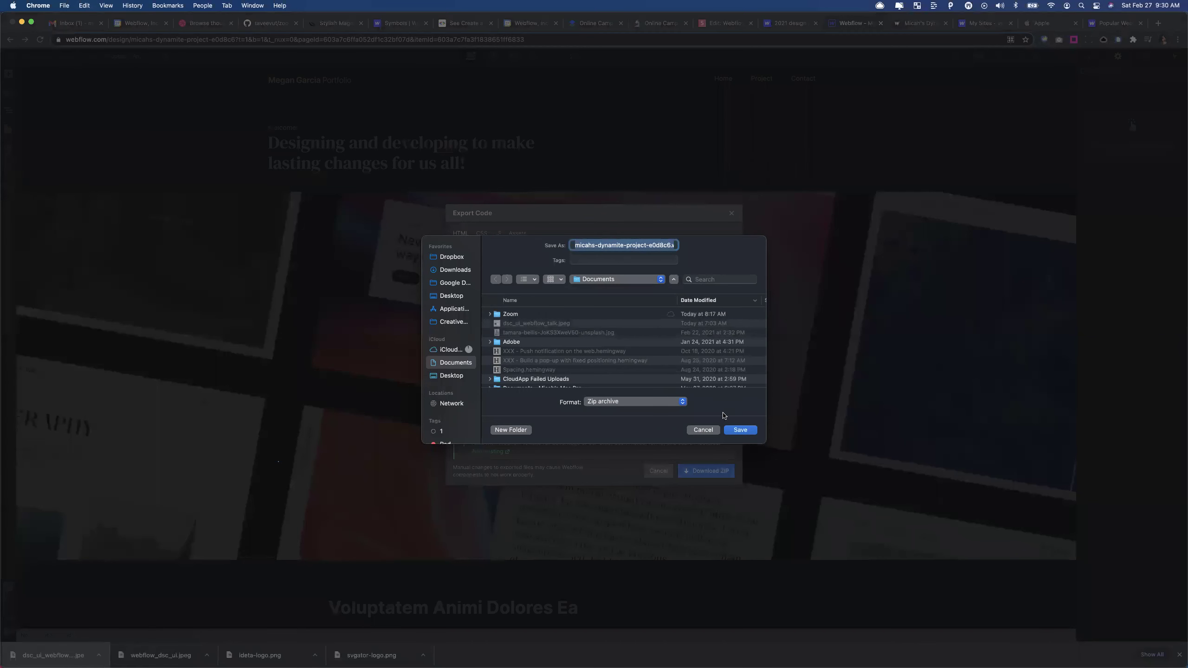
{"action": "left_click", "coordinate": [451, 375]}
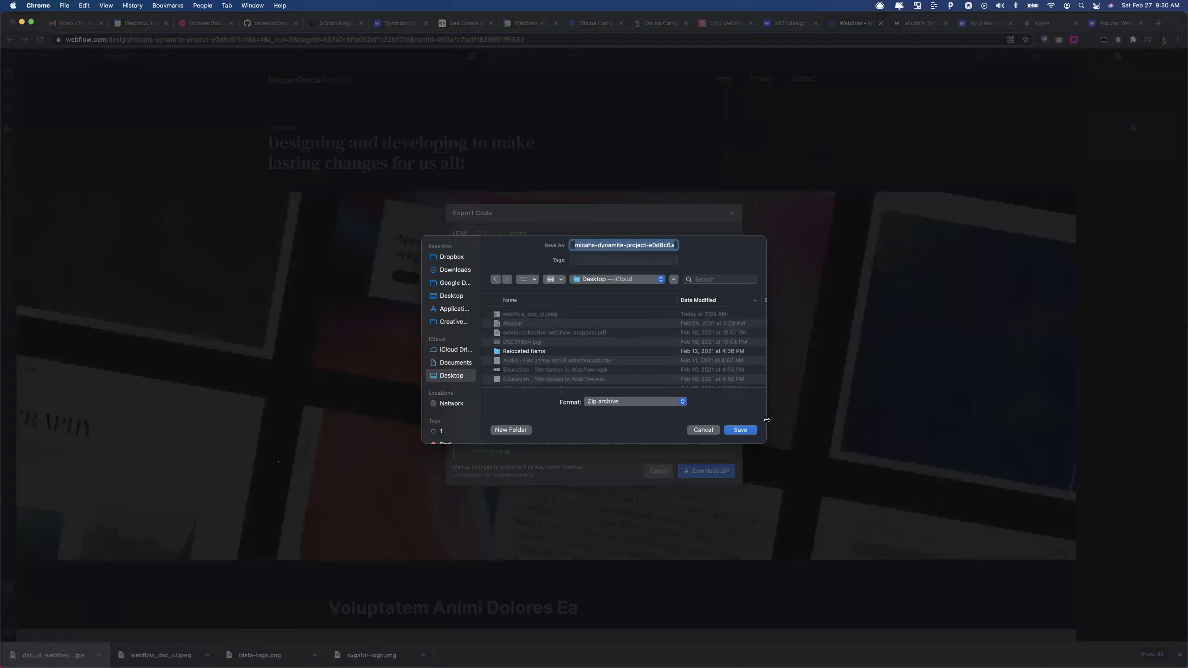
{"action": "left_click", "coordinate": [749, 434]}
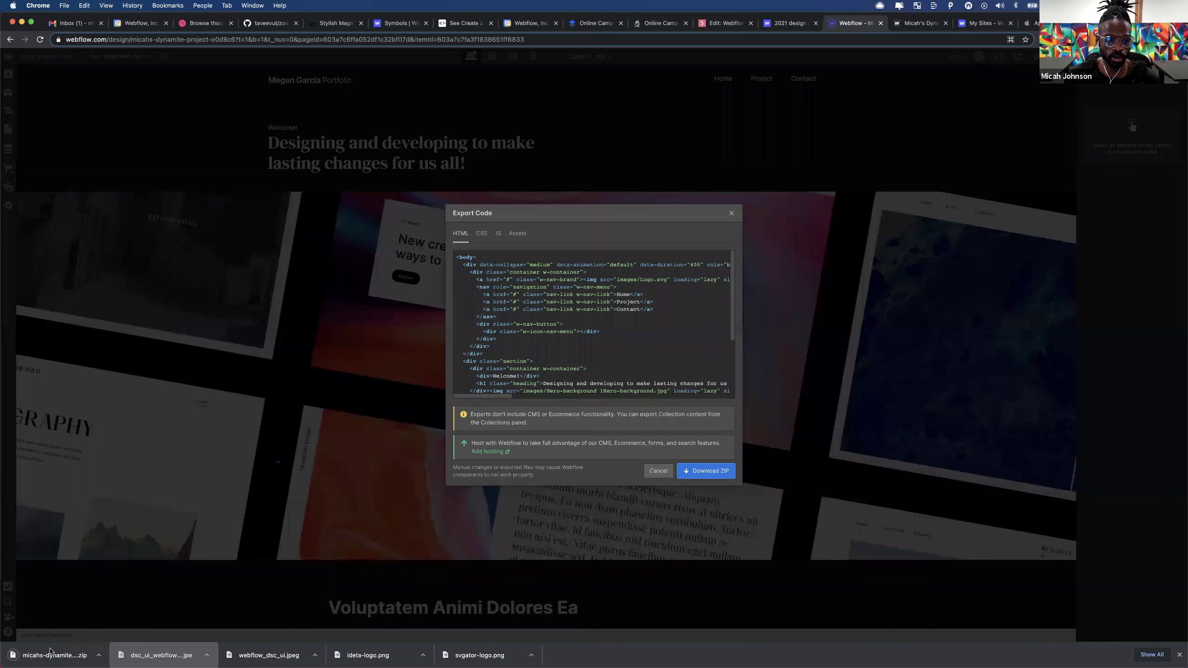
{"action": "key", "text": "super+a"}
{"action": "left_click", "coordinate": [51, 656]}
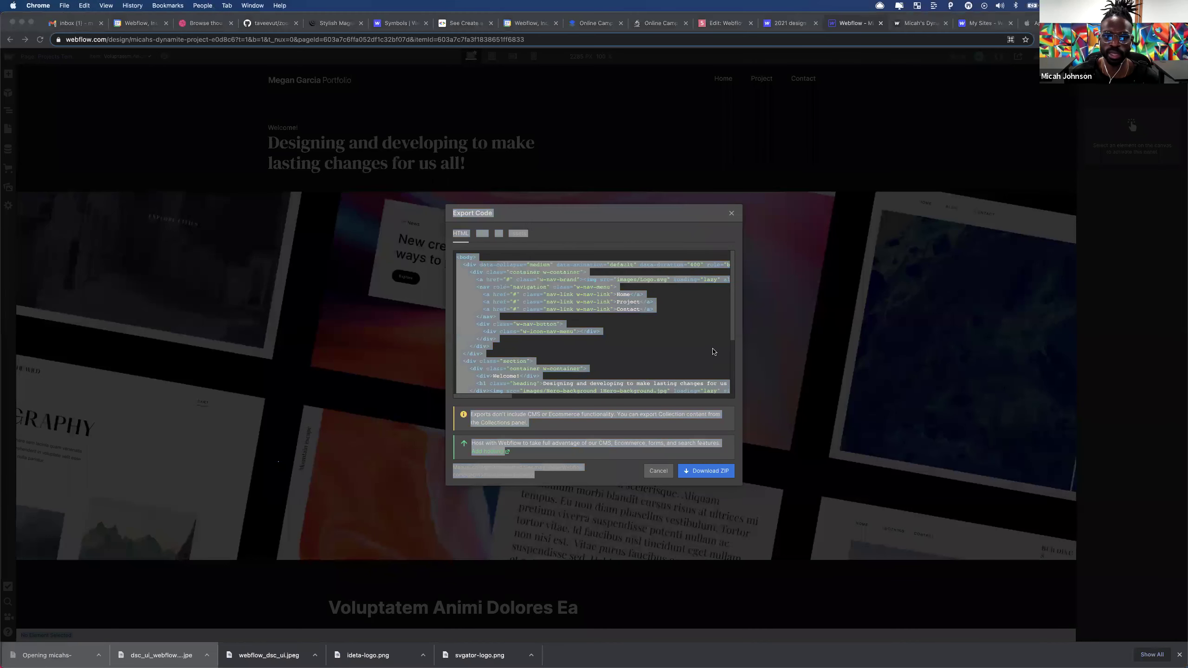
- Look through the page's HTML in the code export preview and display its CSS
{"action": "left_click", "coordinate": [695, 354]}
{"action": "scroll", "coordinate": [518, 350], "scroll_direction": "down", "scroll_amount": 3}
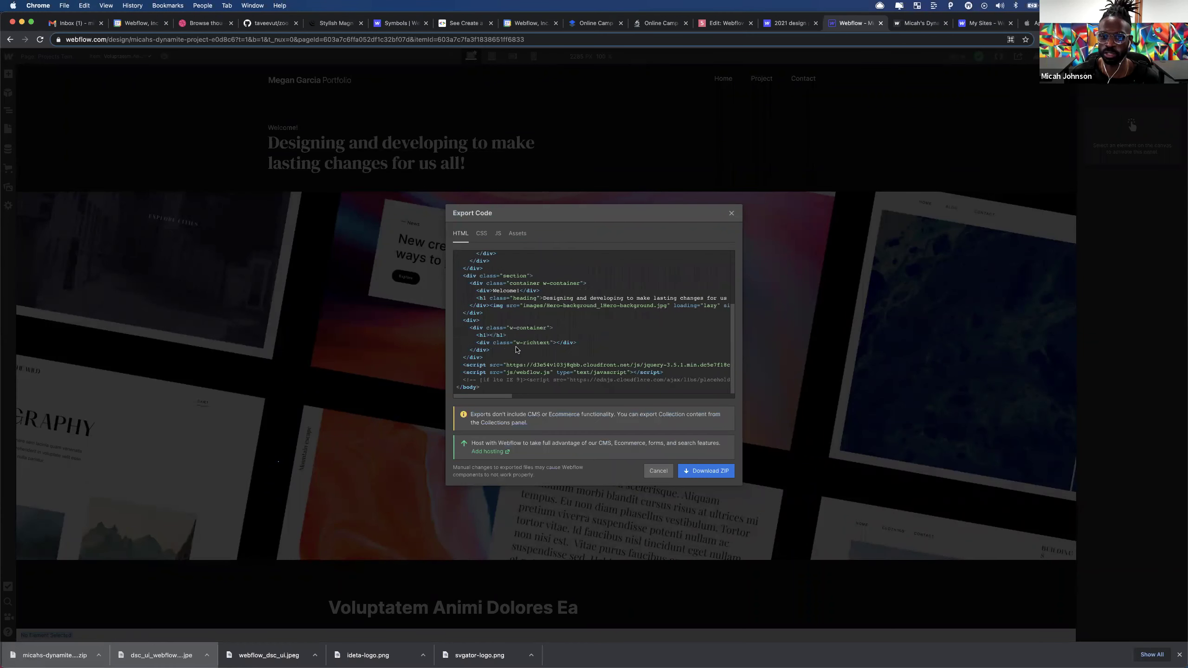
{"action": "scroll", "coordinate": [517, 320], "scroll_direction": "up", "scroll_amount": 3}
{"action": "left_click", "coordinate": [482, 233]}
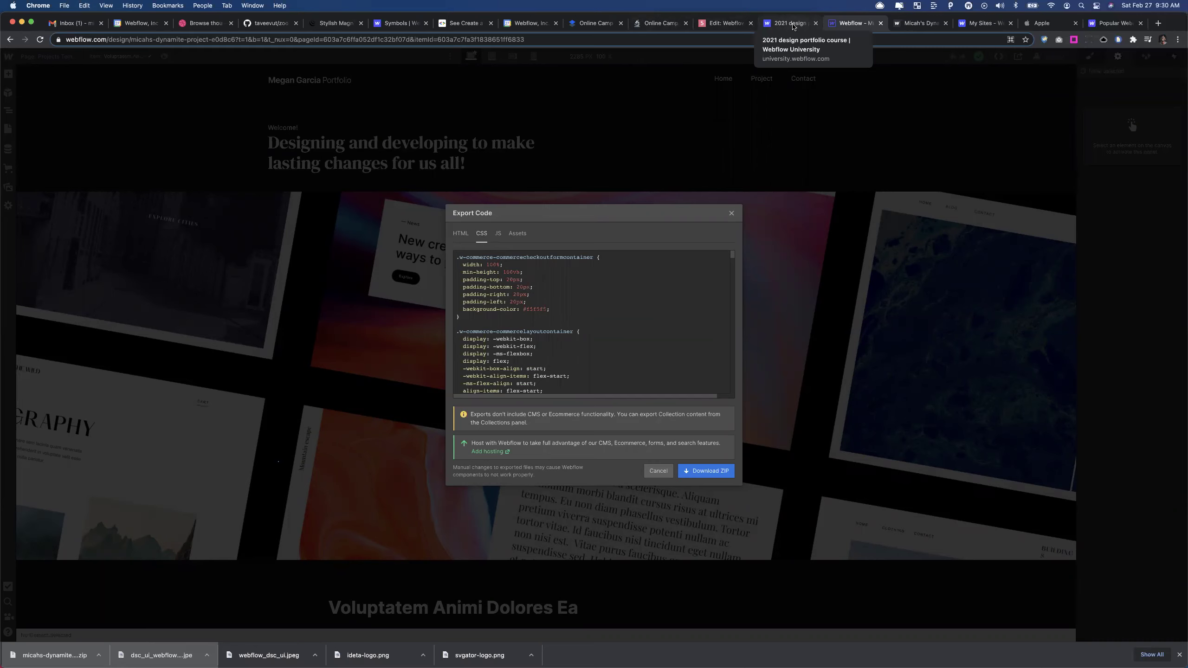
- View the 2021 design portfolio course page on Webflow University and return to the project's code export
{"action": "left_click", "coordinate": [793, 24]}
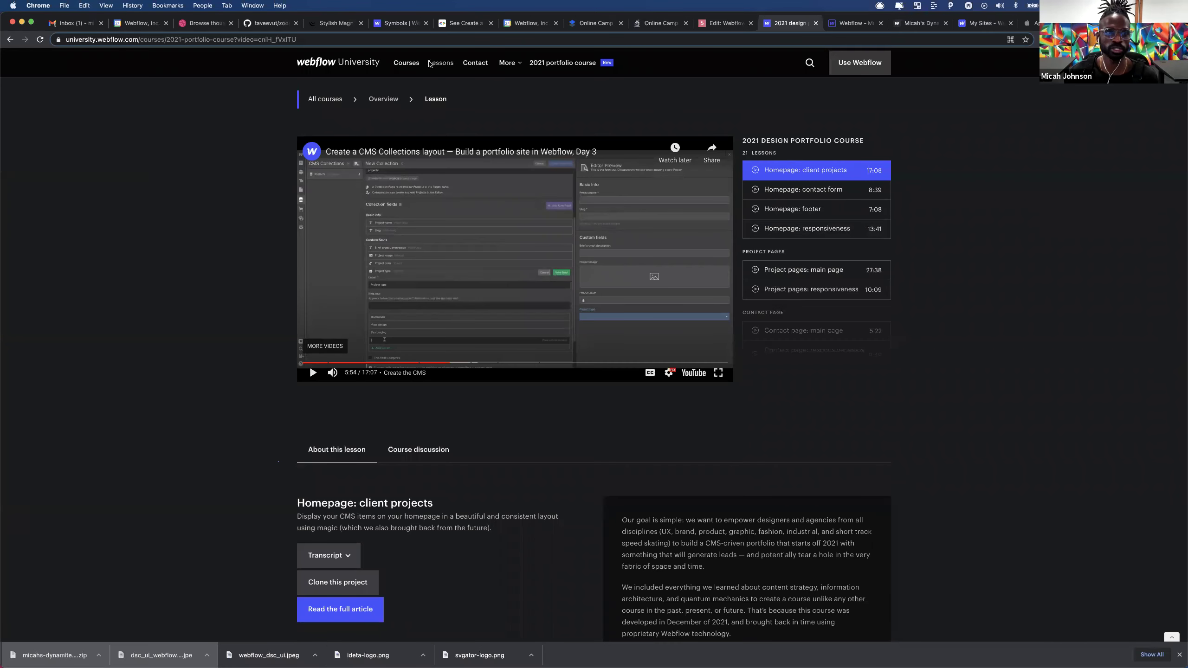
{"action": "left_click", "coordinate": [853, 24]}
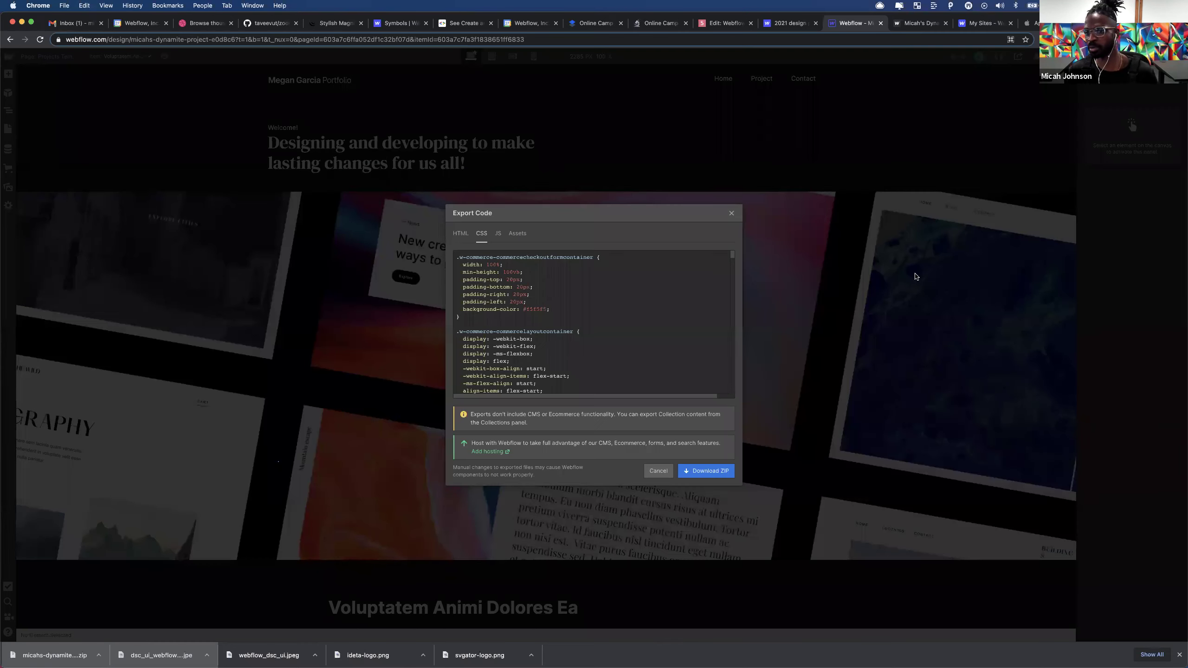